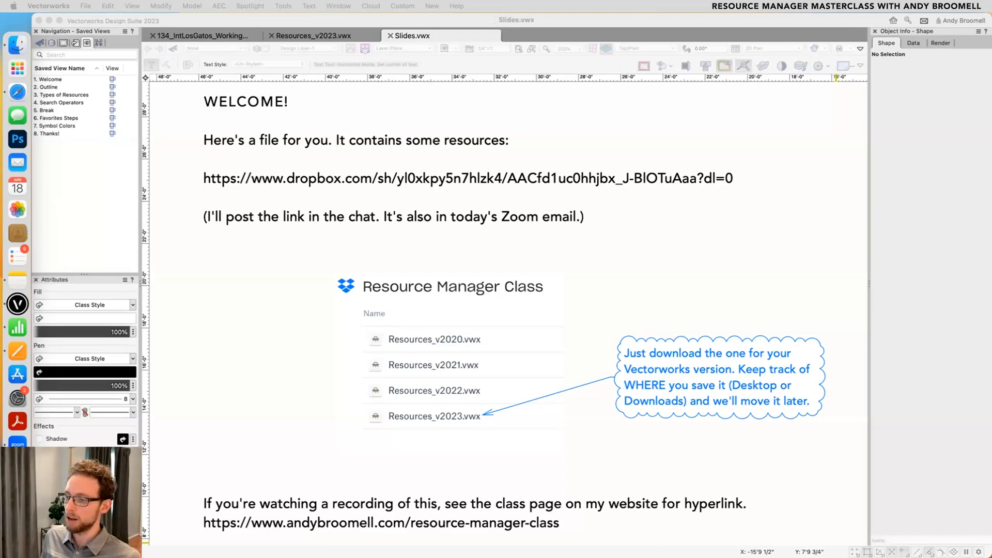
- Select the full Dropbox link line in the welcome text, then leave text editing
left_click(810, 174)
left_click(717, 172)
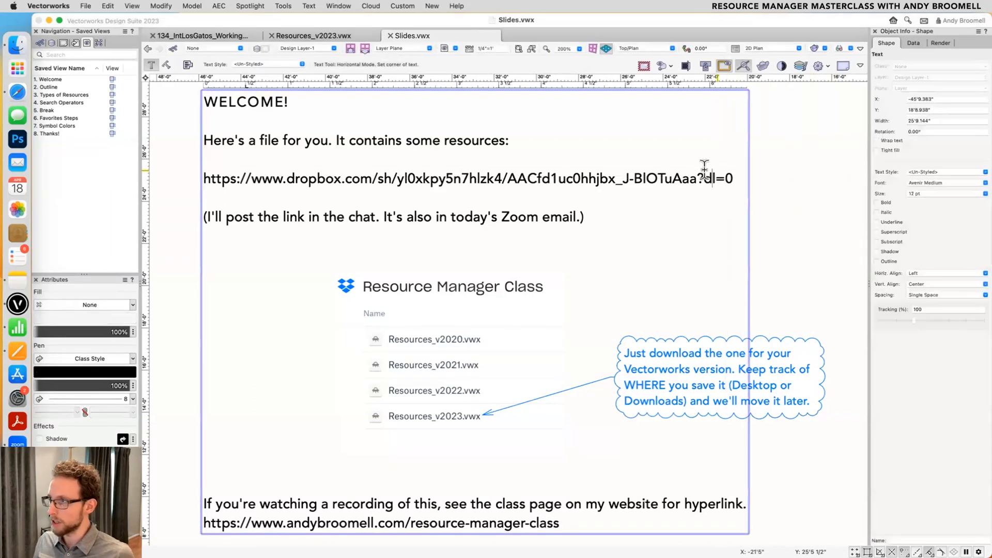
triple_click(704, 170)
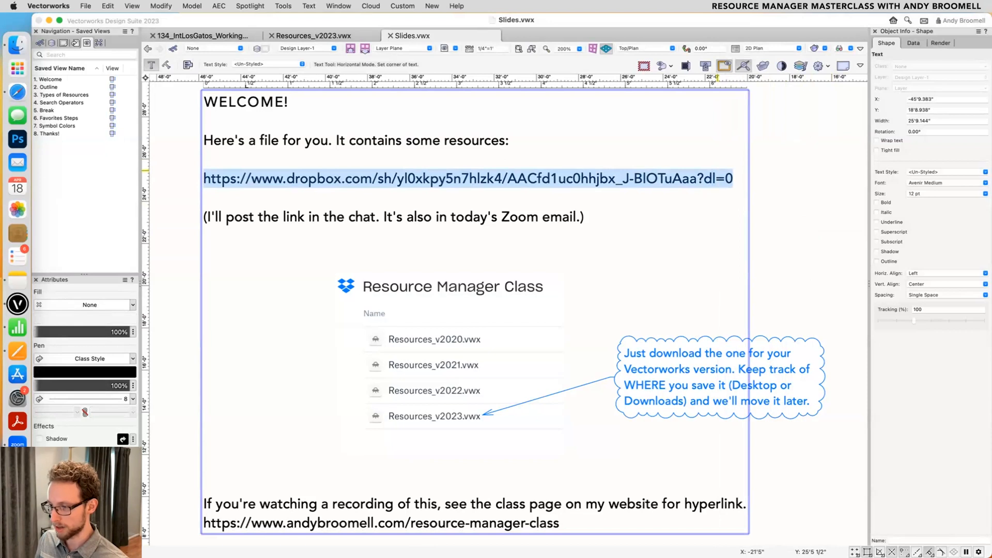
left_click(798, 246)
key("Escape")
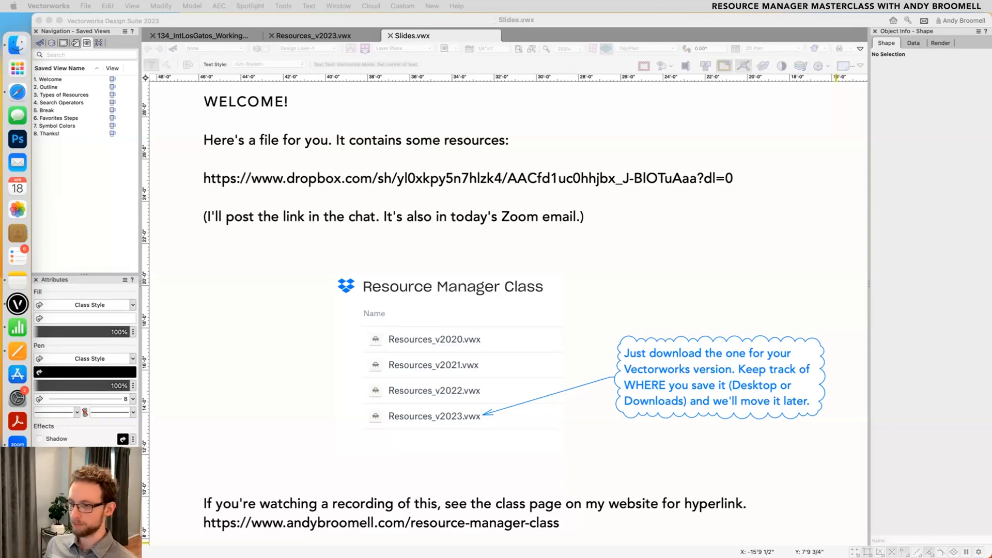
- Show the Outline saved view and activate the Selection tool
double_click(49, 87)
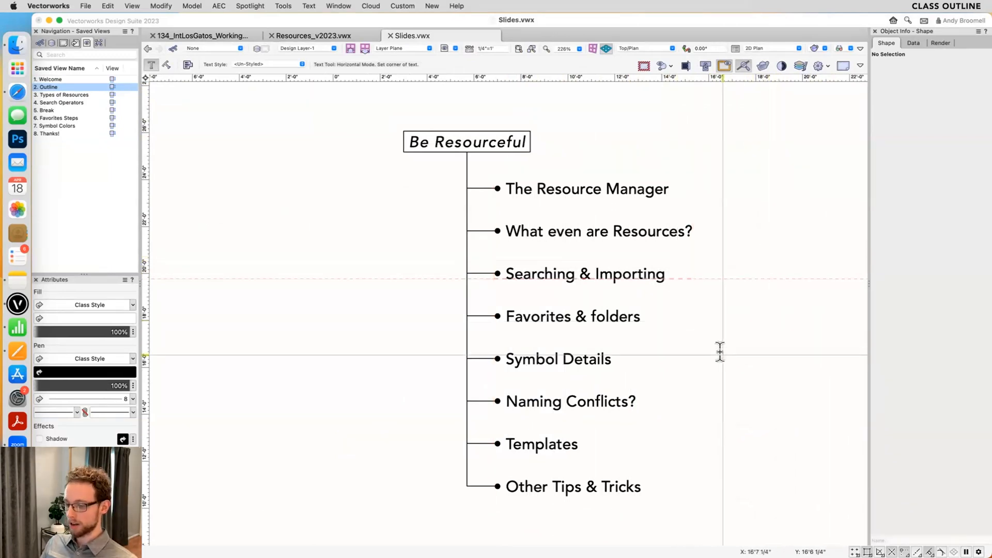
key("x")
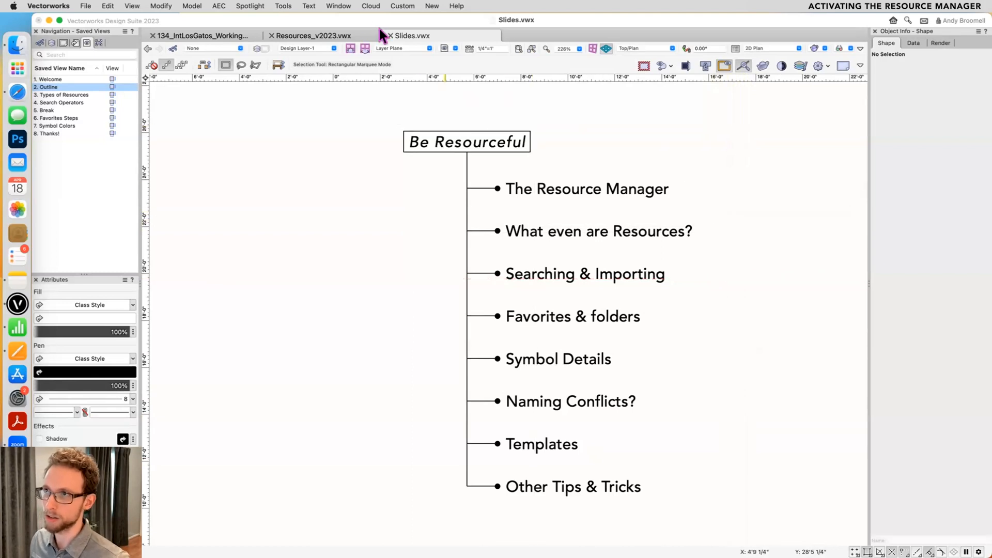
- Open the Resource Manager palette and reposition its window over the drawing
left_click(337, 6)
mouse_move(331, 21)
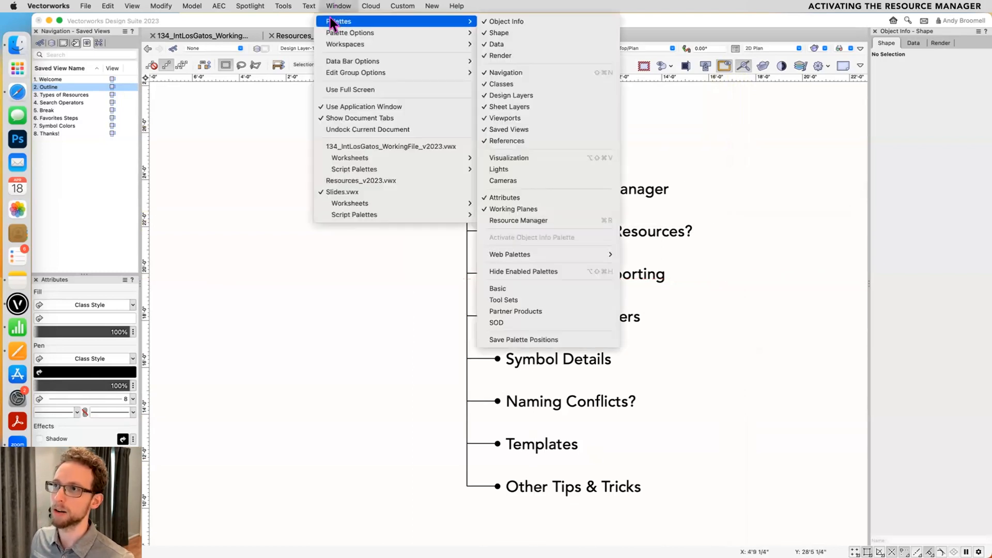
left_click(480, 218)
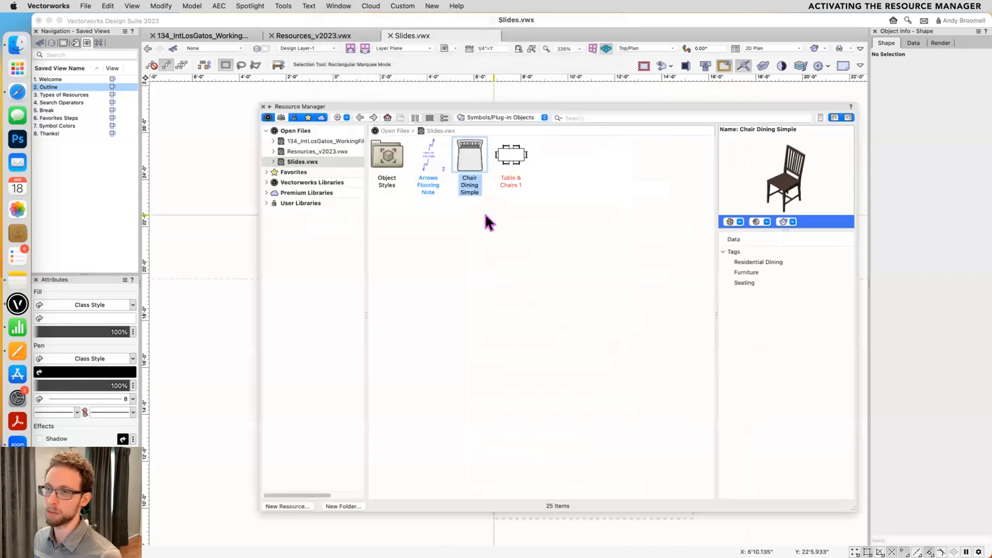
left_click(371, 7)
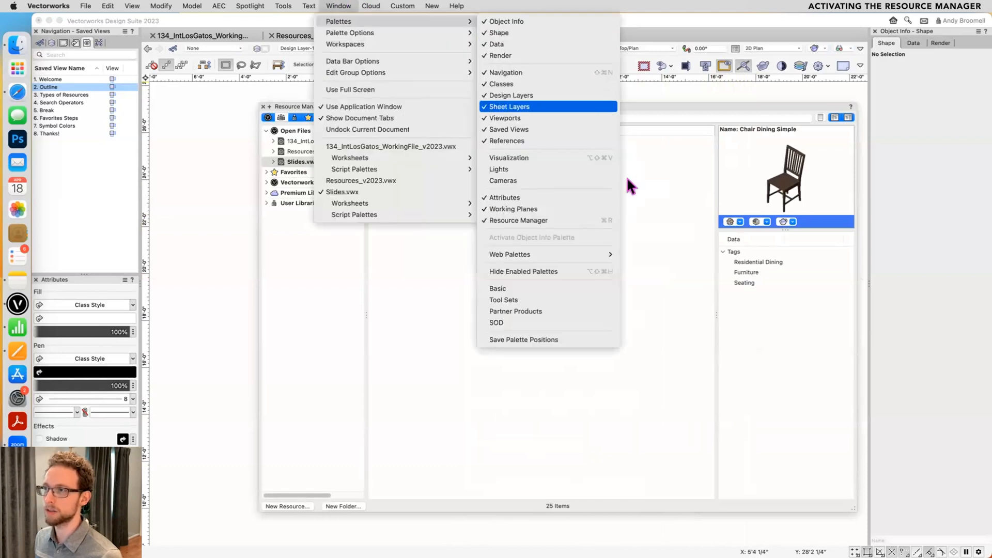
left_click(608, 221)
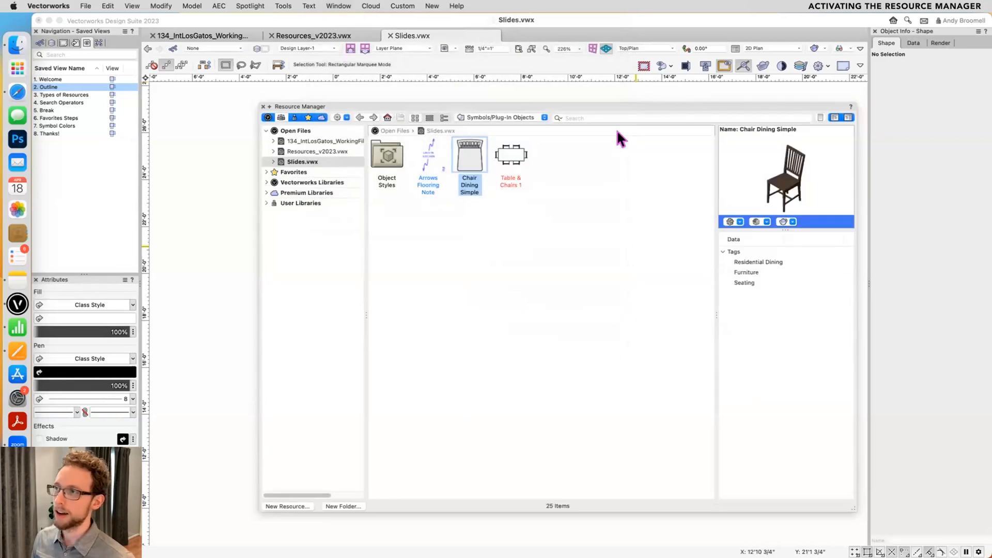
left_click_drag(624, 109, 559, 103)
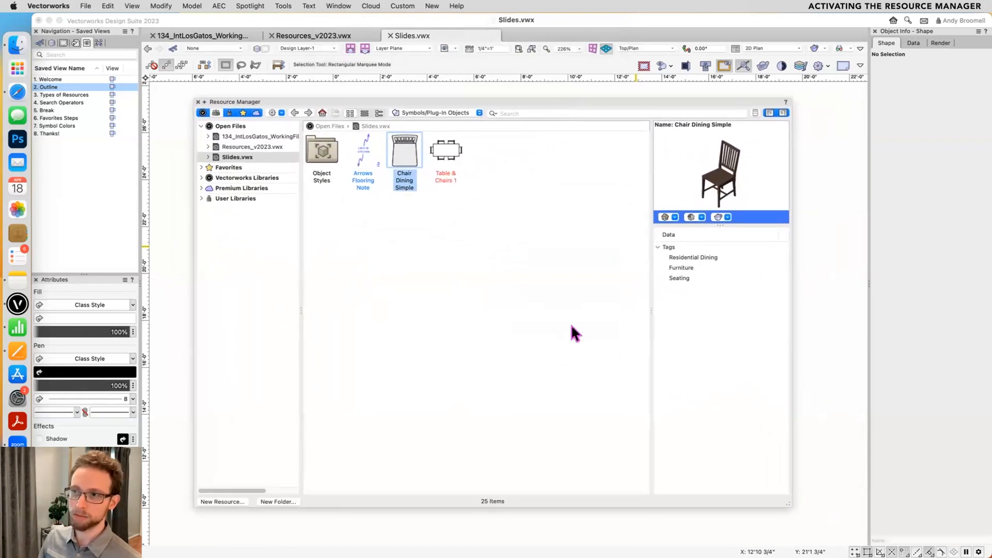
- Browse the Object Styles folders of Resources_v2023.vwx, including Detail Callout Styles, Doors & Windows and Drawing Label Styles
left_click(248, 147)
double_click(445, 152)
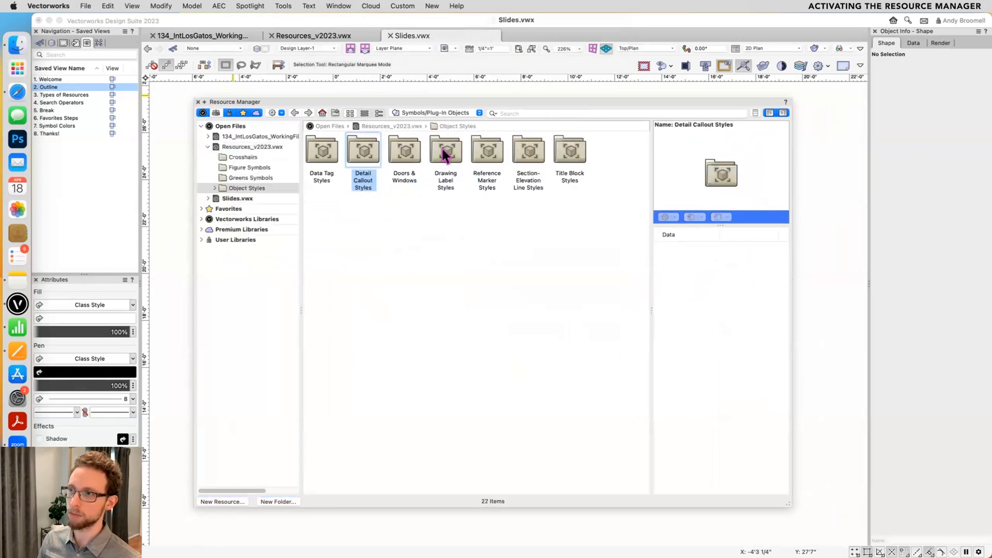
double_click(367, 155)
left_click(259, 219)
left_click(258, 229)
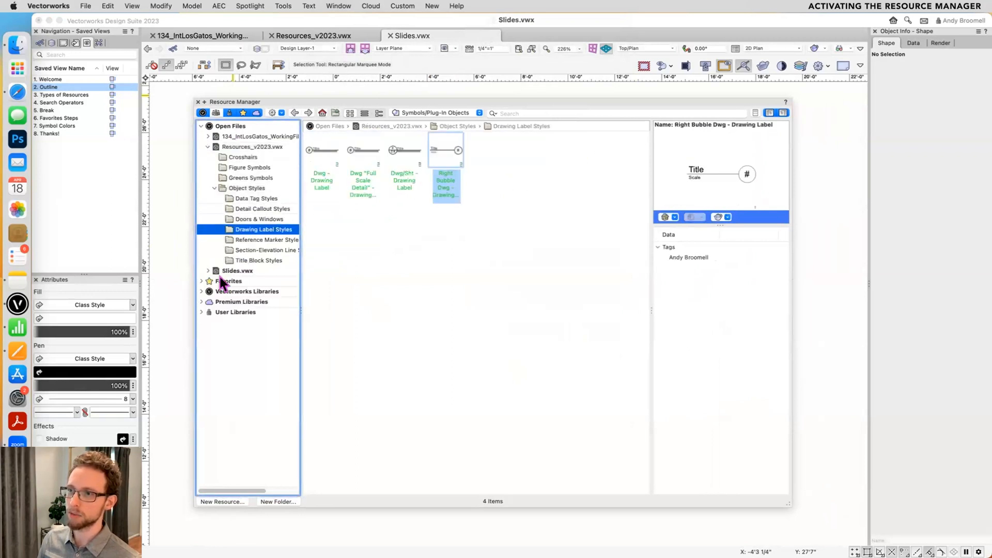
- Open Wood.vwx in the Textures folder of Favorites and set the resource type filter to All Resources
left_click(201, 281)
left_click(209, 343)
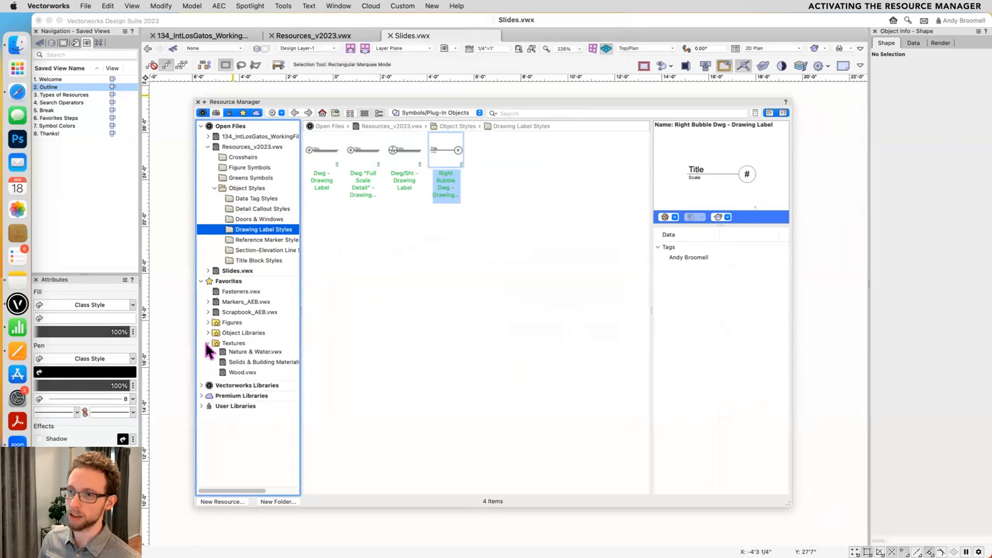
left_click(242, 446)
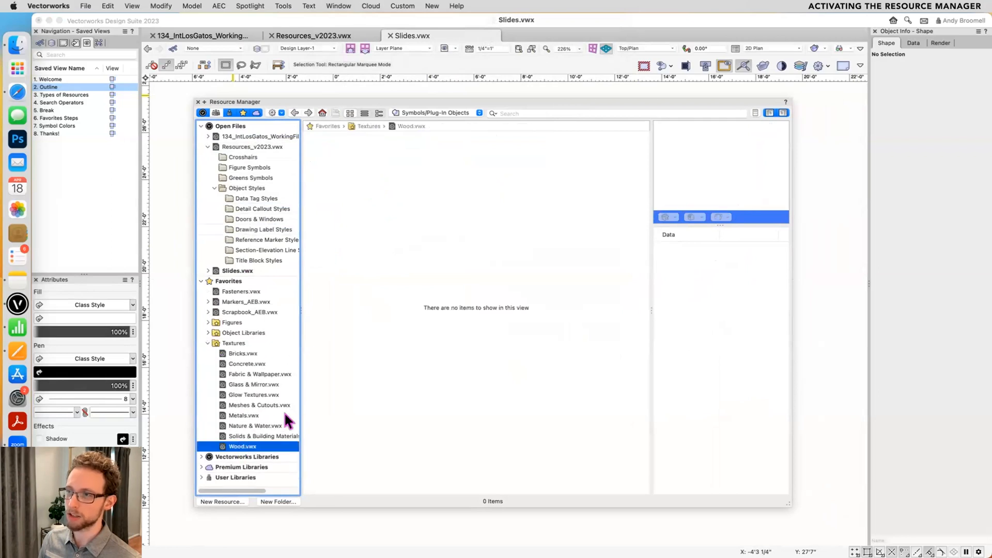
left_click(464, 113)
left_click(454, 13)
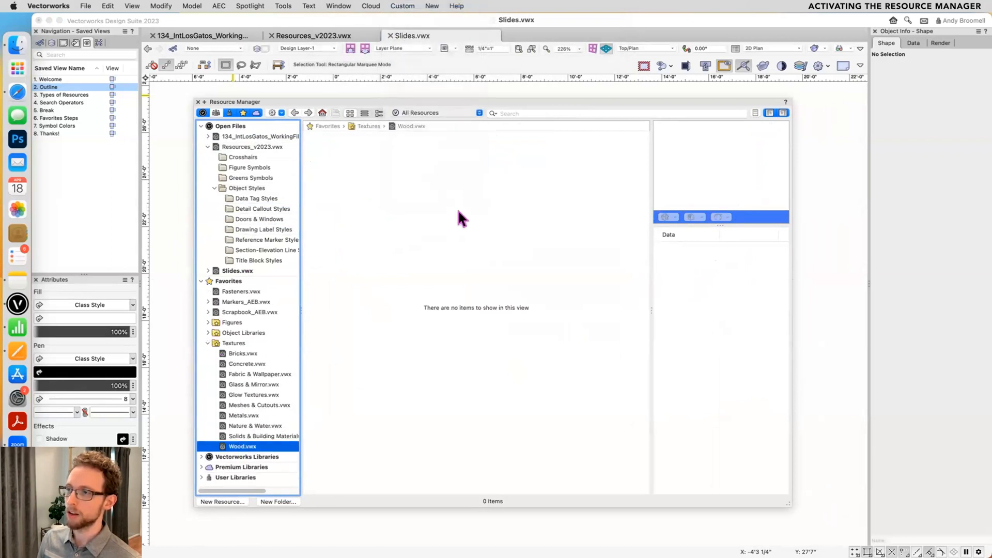
scroll(537, 198, "down", 5)
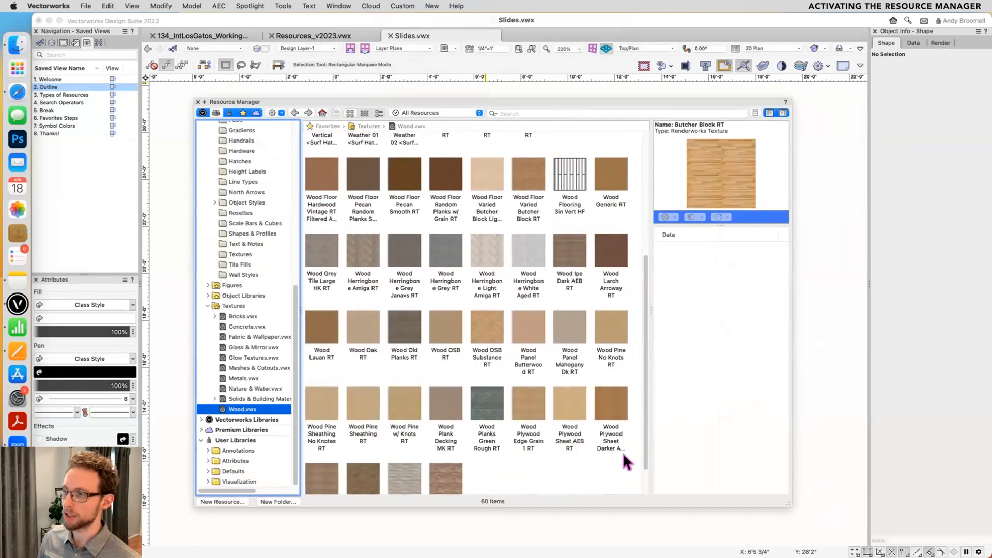
- Shrink the Resource Manager window to a small size, scroll through its contents, and enlarge it again
left_click_drag(789, 504, 648, 226)
scroll(448, 174, "down", 6)
scroll(438, 155, "down", 5)
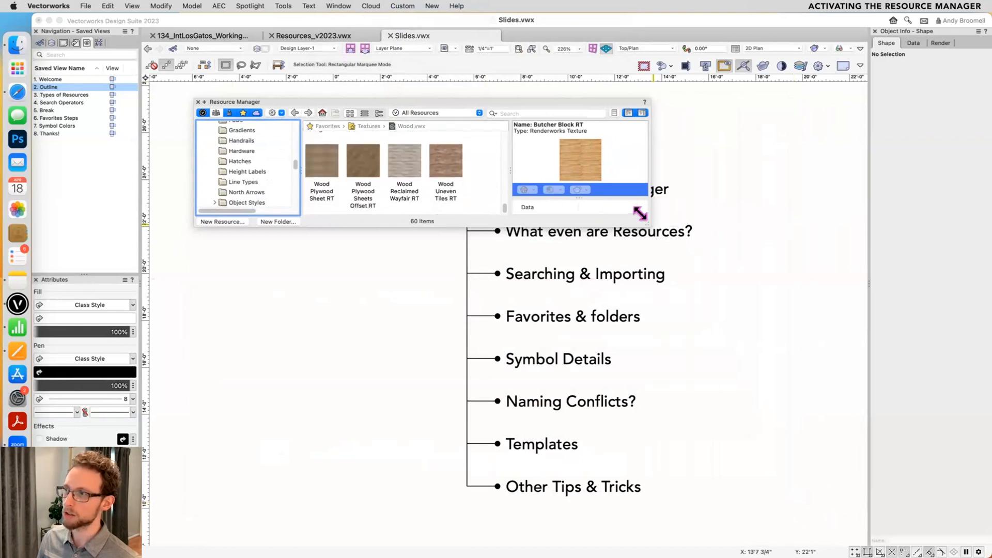
left_click_drag(640, 213, 830, 525)
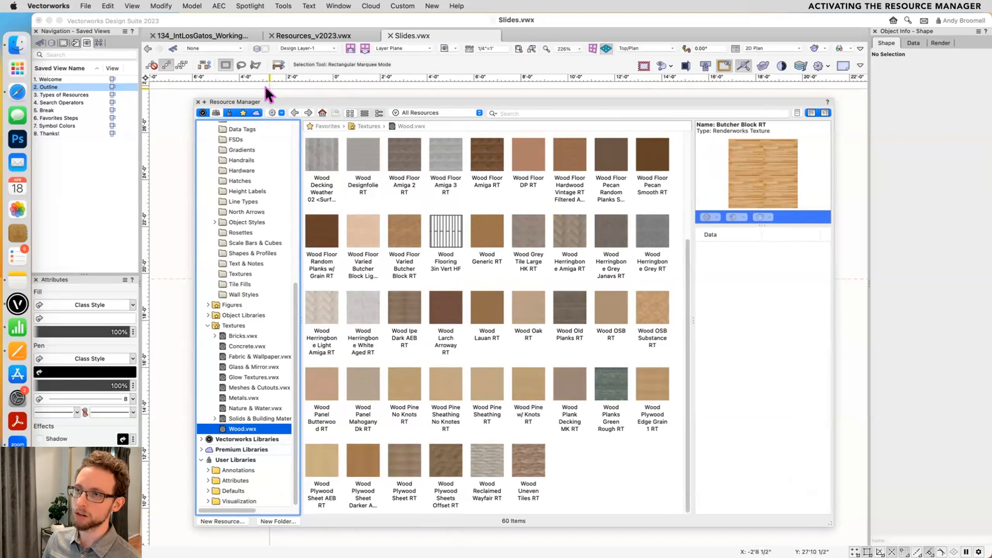
- Hide and reshow the Resource Manager, then make it collapse automatically to its title bar
key("super+r")
key("super+r")
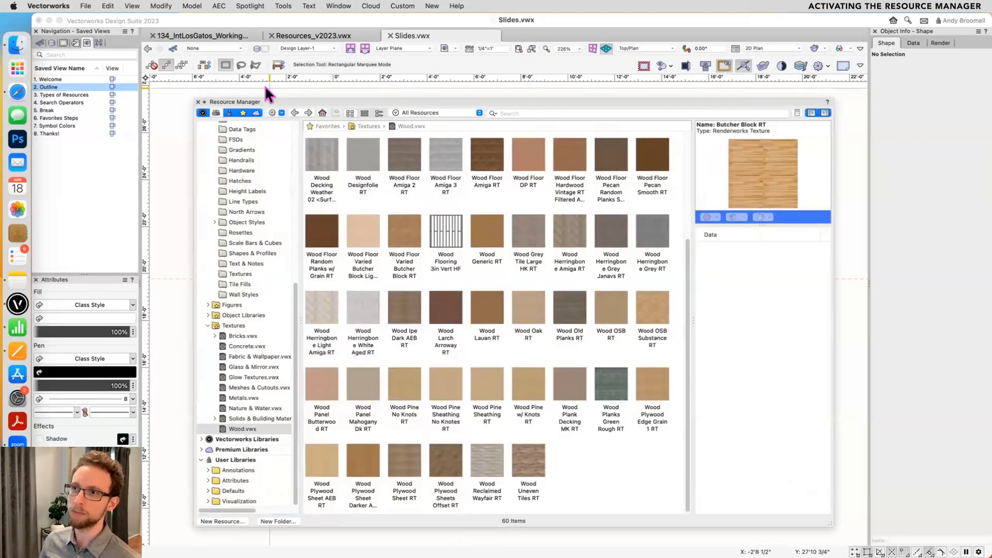
left_click(203, 102)
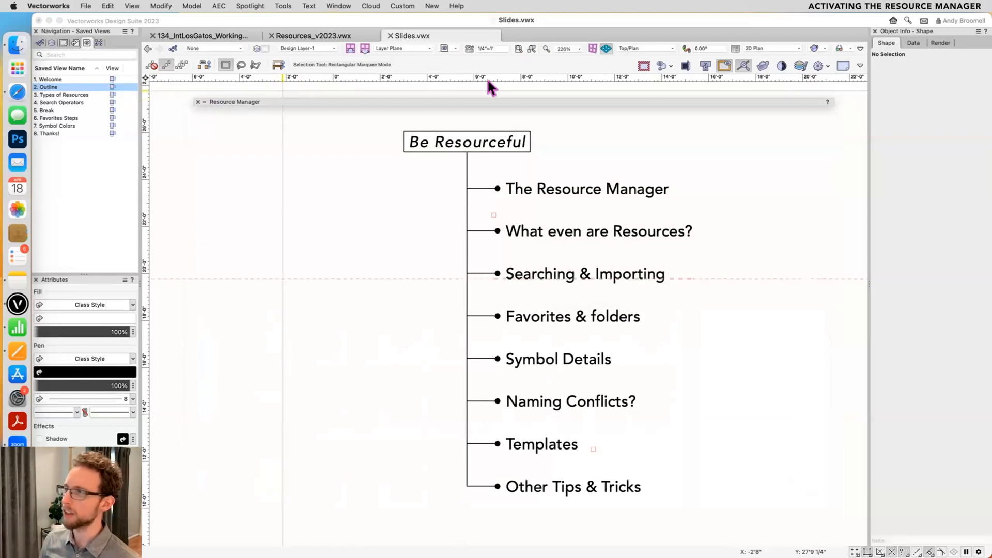
mouse_move(820, 99)
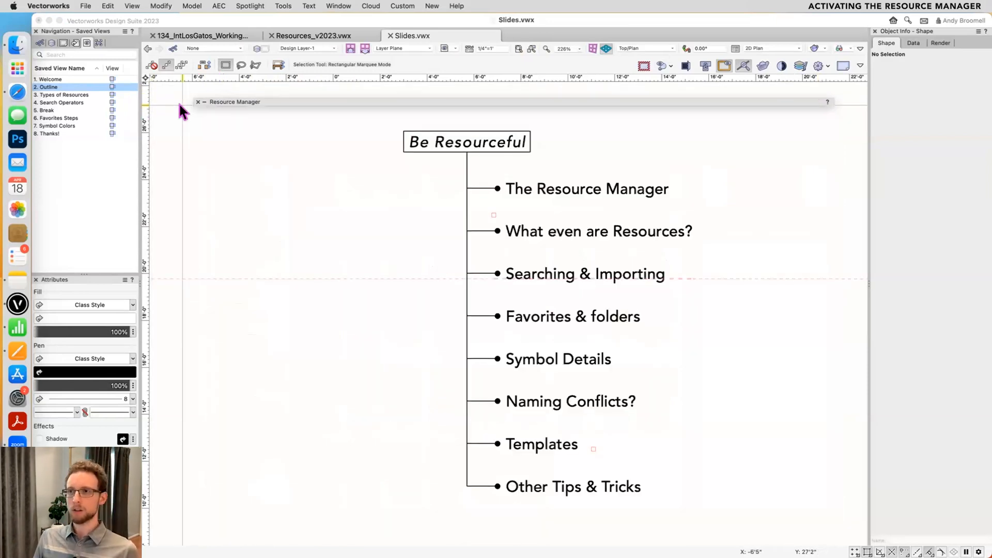
mouse_move(227, 100)
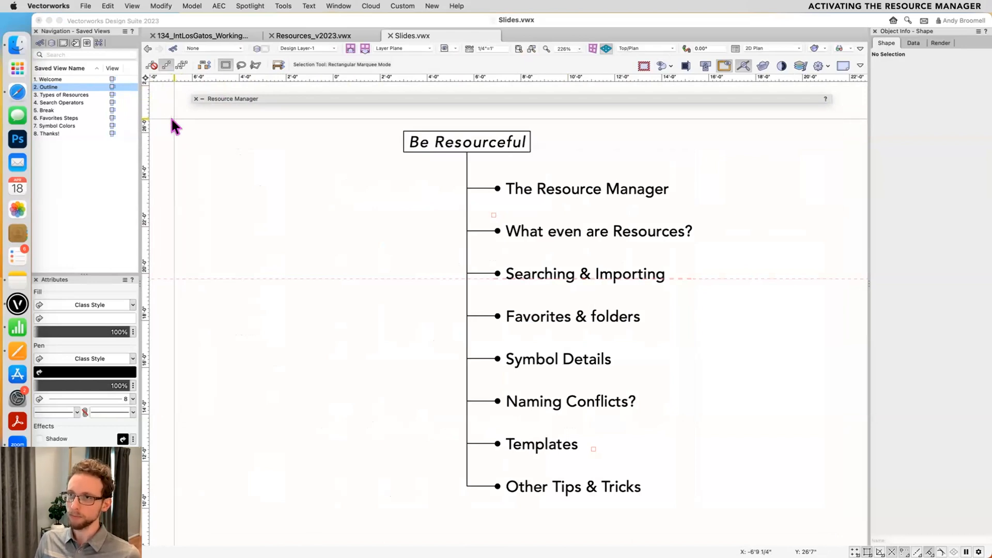
- Select Open Files in the Resource Manager and park the collapsing palette over the application's title bar
mouse_move(282, 102)
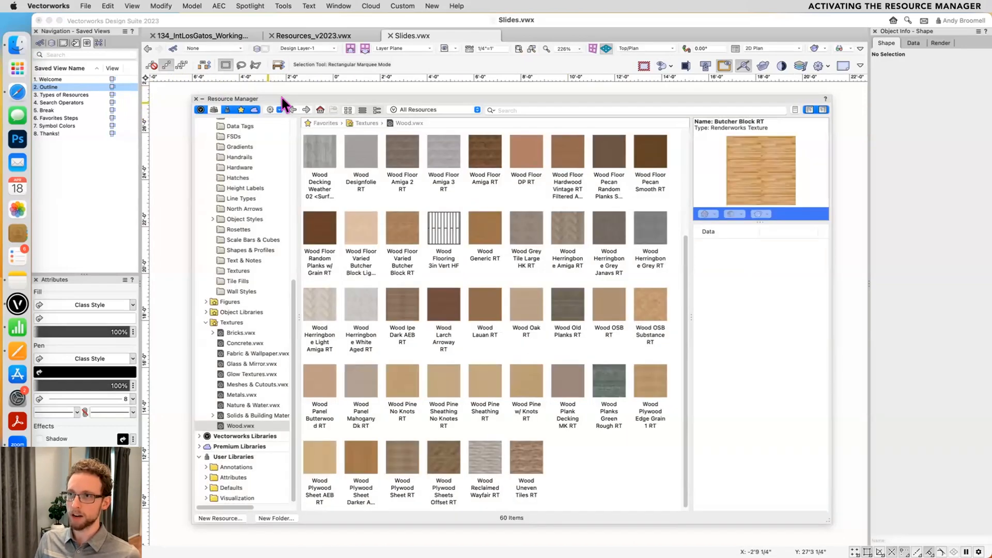
scroll(253, 221, "up", 10)
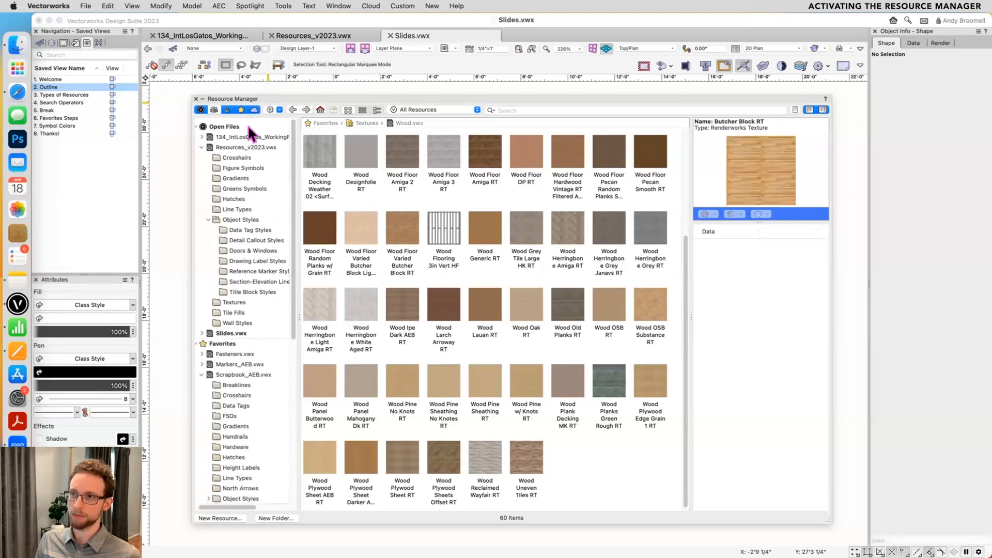
left_click(231, 123)
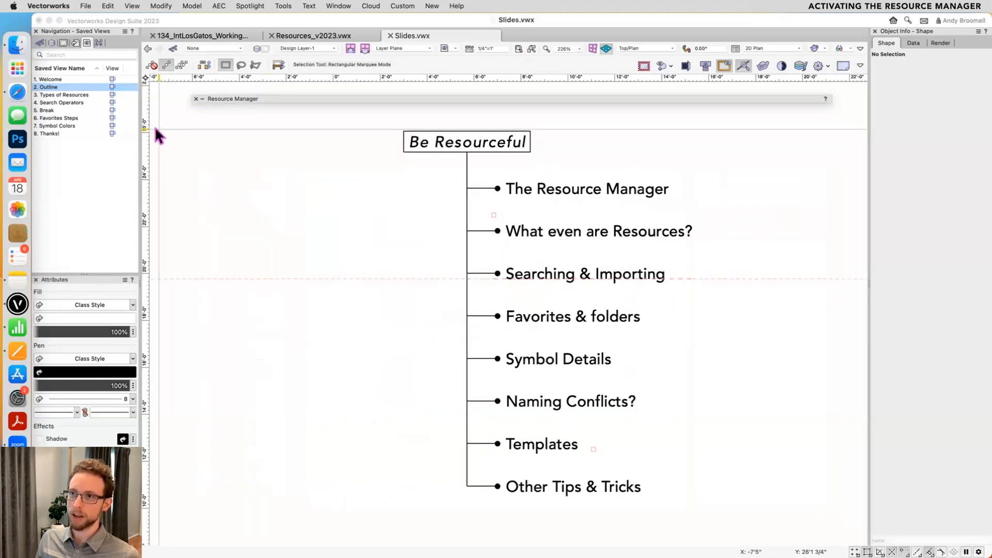
mouse_move(256, 99)
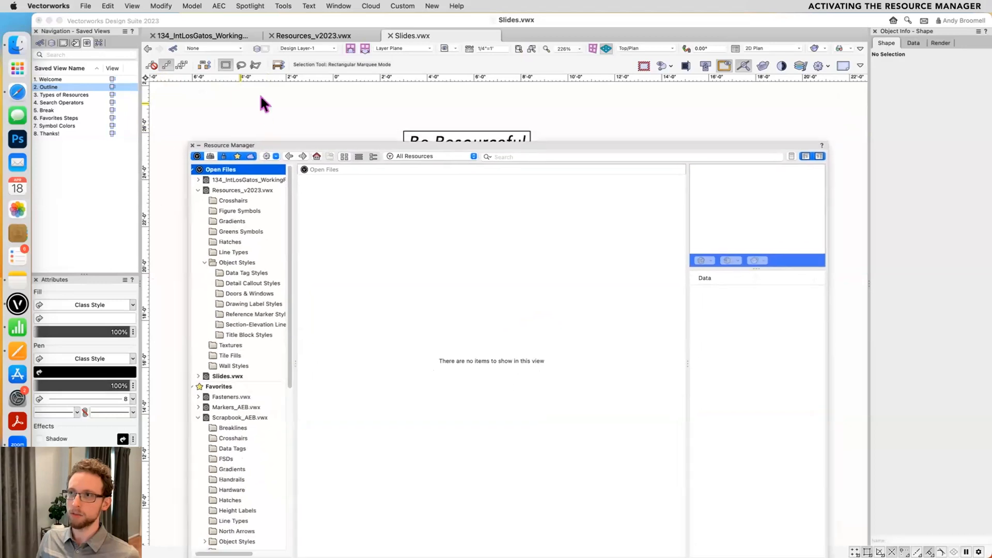
left_click_drag(243, 100, 235, 87)
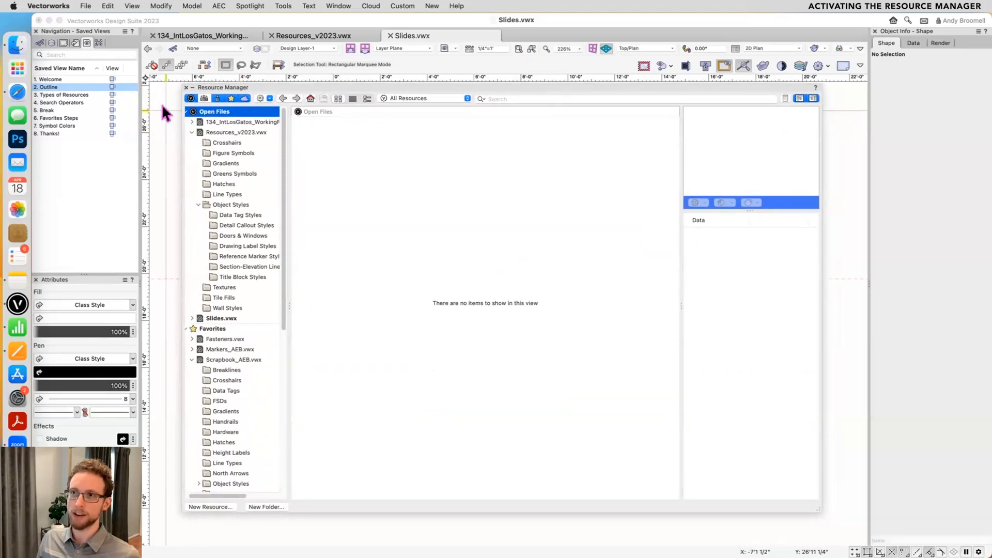
left_click_drag(240, 80, 250, 19)
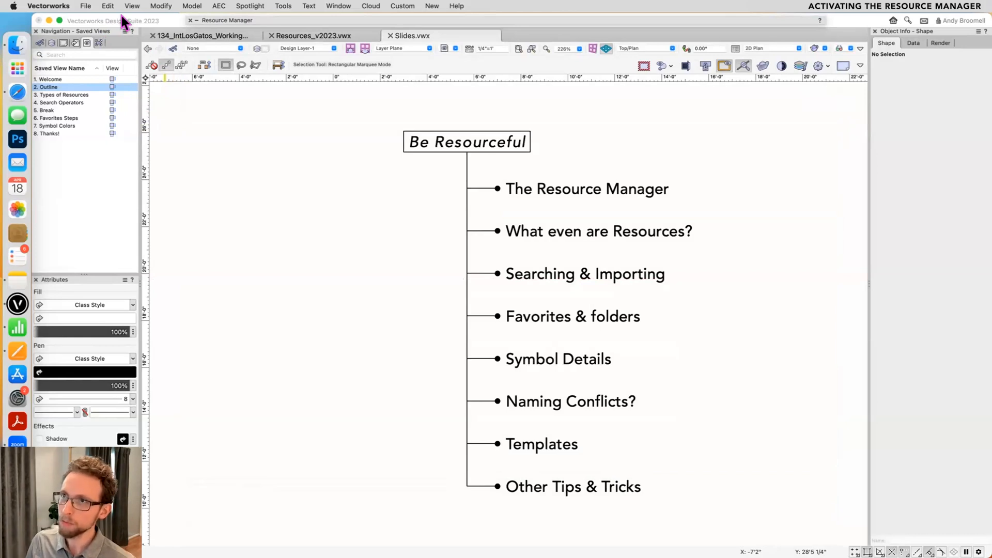
- Turn off the Resource Manager's automatic collapsing and move the palette back over the drawing area
left_click(195, 21)
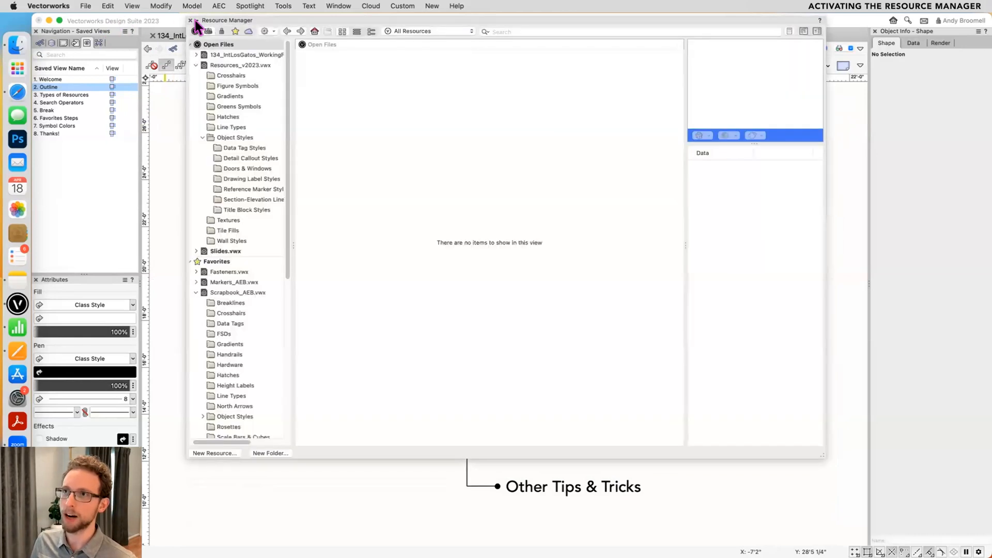
left_click_drag(252, 19, 261, 92)
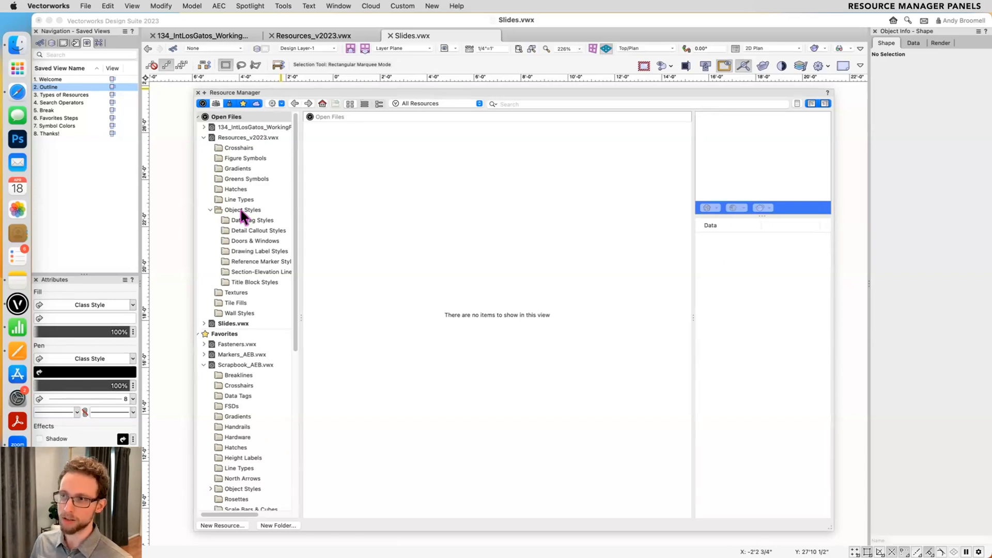
- Browse the resource files and folders, including Reference Marker Styles and Detail Callout Styles in Resources_v2023.vwx
scroll(239, 215, "down", 10)
left_click(227, 309)
left_click(228, 329)
left_click(230, 338)
scroll(230, 335, "up", 4)
scroll(232, 310, "up", 5)
left_click(243, 261)
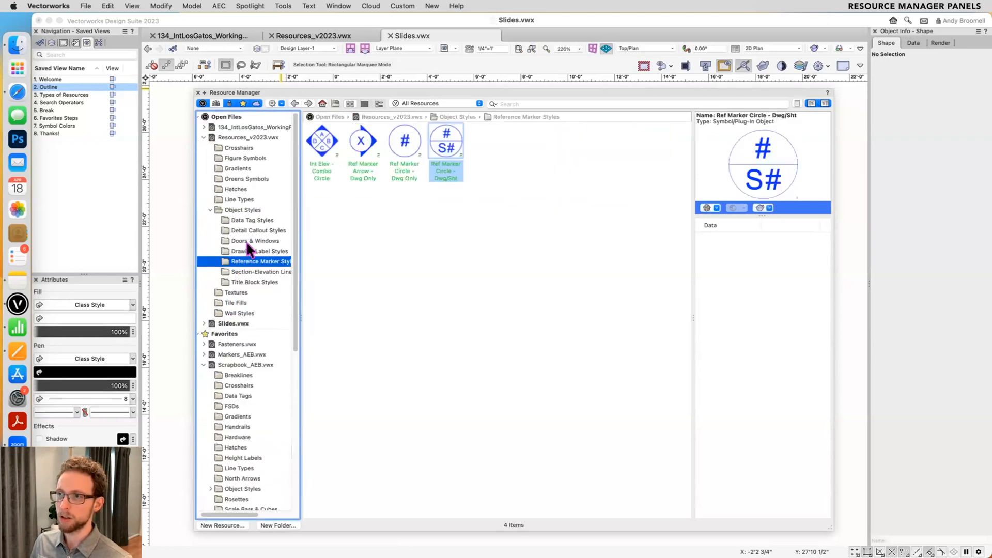
left_click(253, 230)
- Select the Grass RT texture in the Textures folder of Resources_v2023.vwx and enlarge the preview pane
left_click(246, 135)
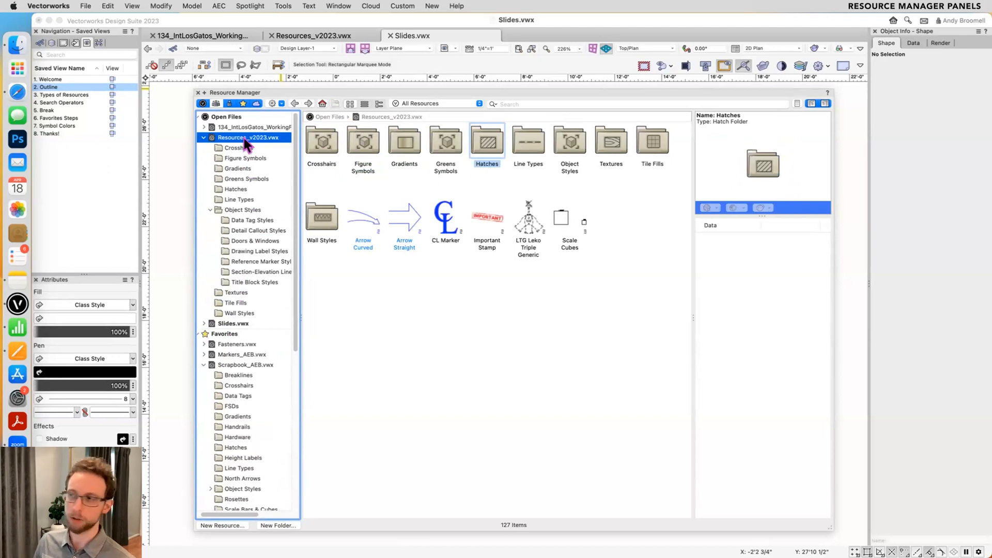
double_click(599, 144)
left_click(595, 147)
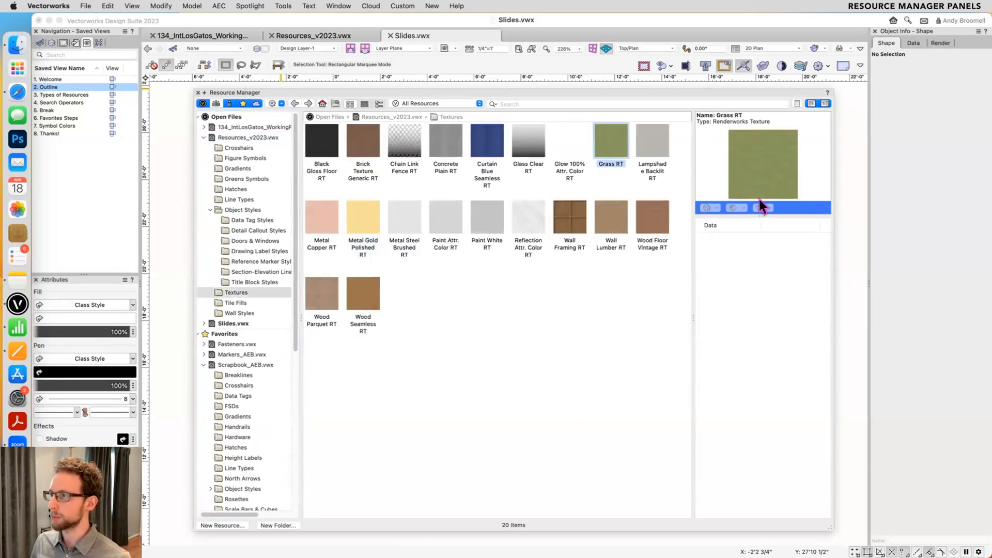
left_click_drag(755, 210, 755, 296)
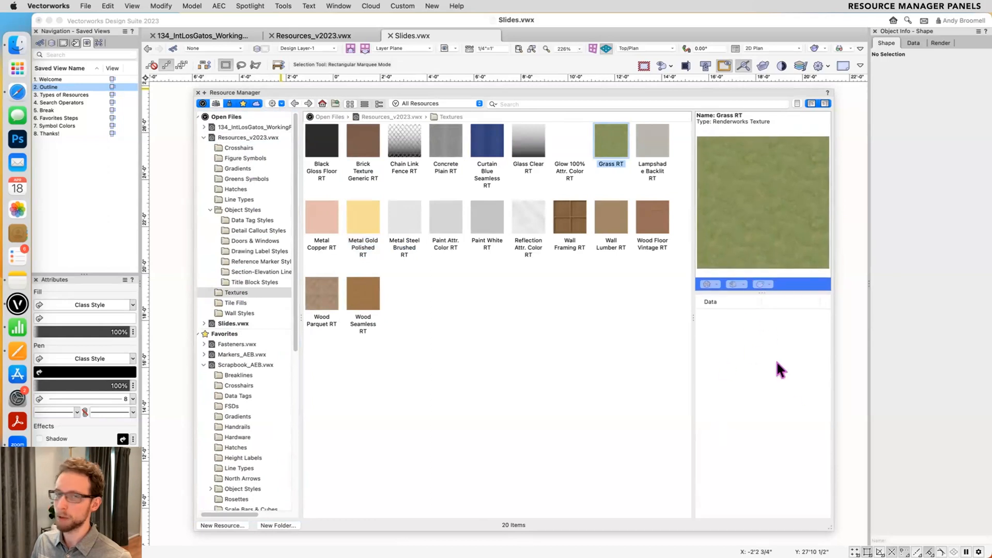
mouse_move(689, 310)
left_mouse_down()
mouse_move(639, 308)
mouse_move(683, 309)
left_mouse_up()
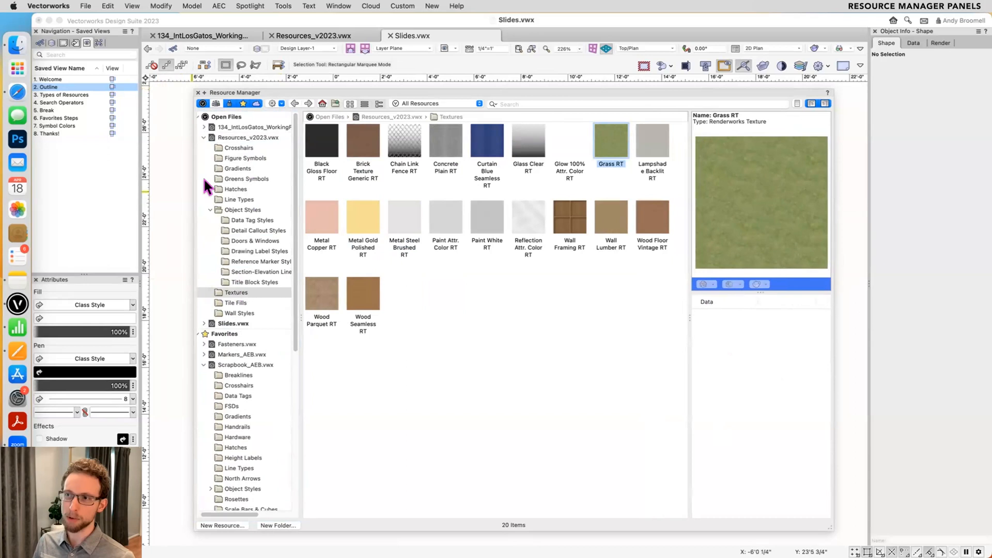
- View the contents of Resources_v2023.vwx and select the Corylus avellana 2.2 S Color Wash 1 Top symbol in 134_IntLosGatos_WorkingFile_v2023.vwx
left_click(247, 138)
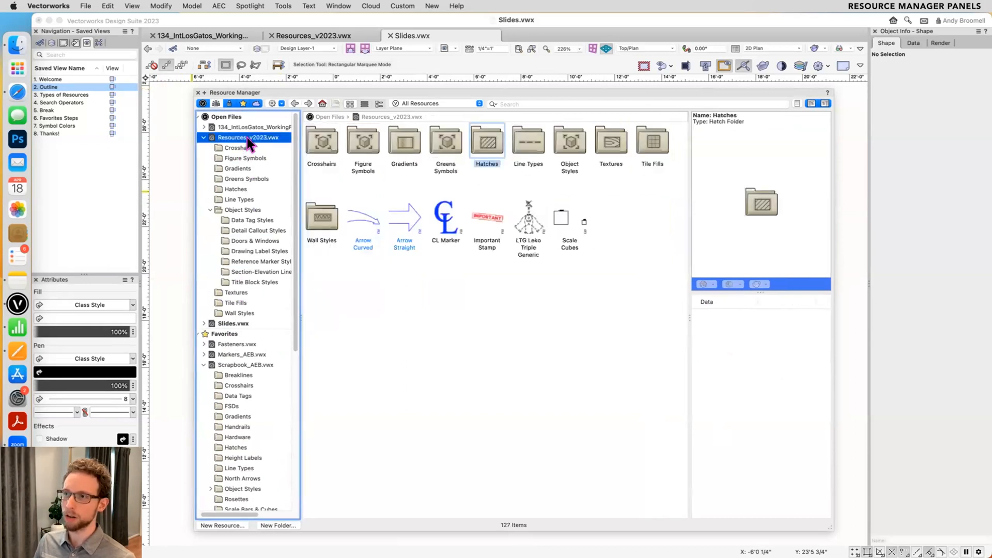
left_click(257, 128)
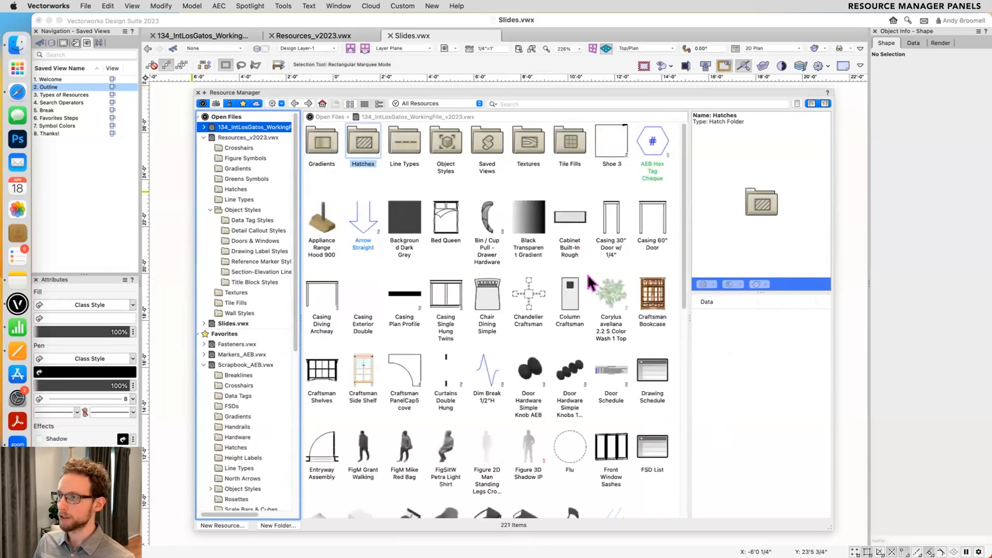
left_click(603, 293)
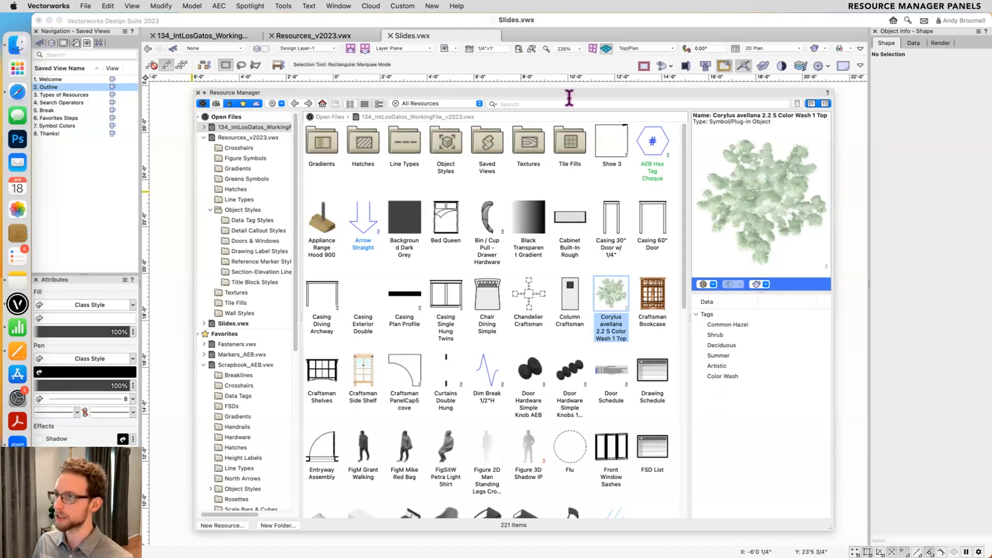
- Search the resources for "light instr" and examine the attached Light Info Record of the Light Instr Light Sky PCL54-415 symbol
left_click(516, 103)
type("light instr")
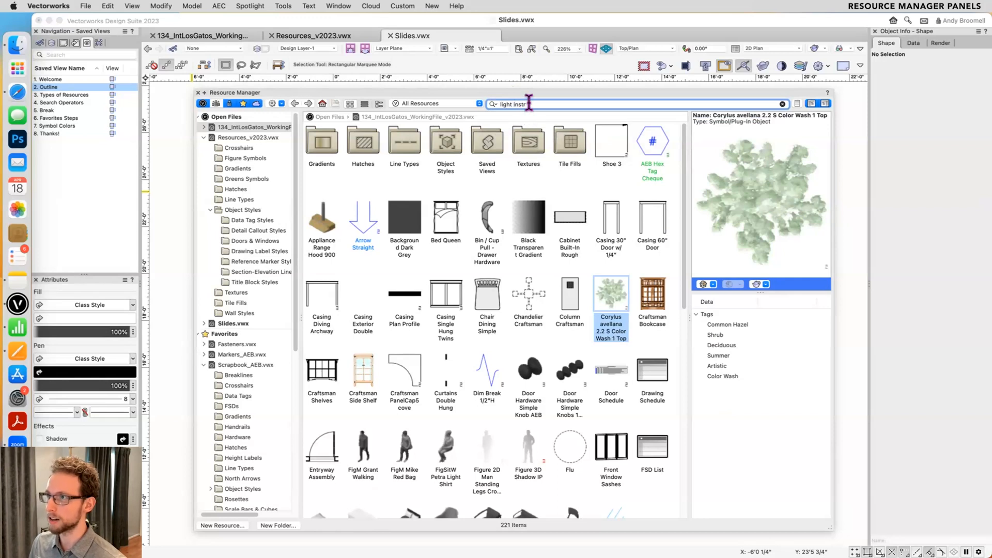
key("Return")
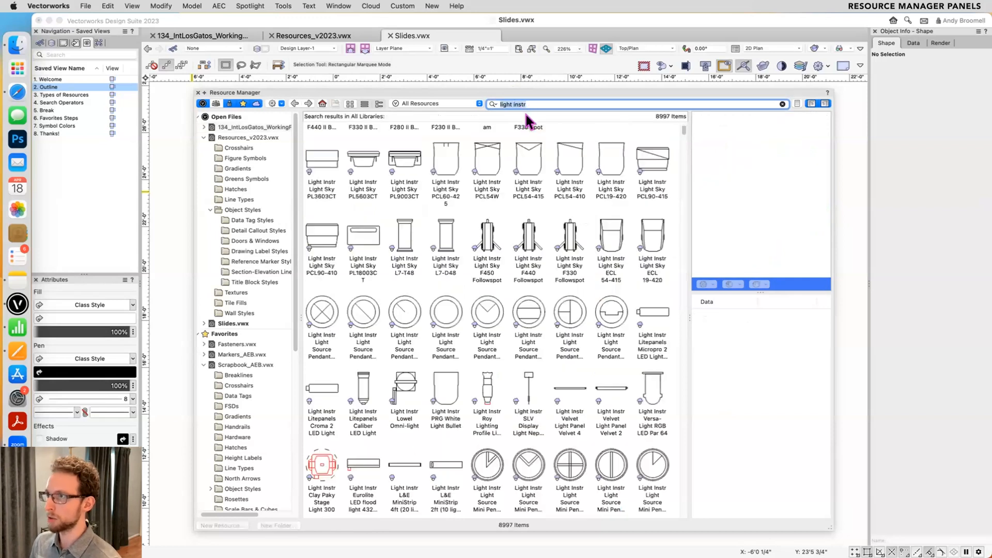
left_click(489, 157)
left_click(520, 170)
left_click(733, 335)
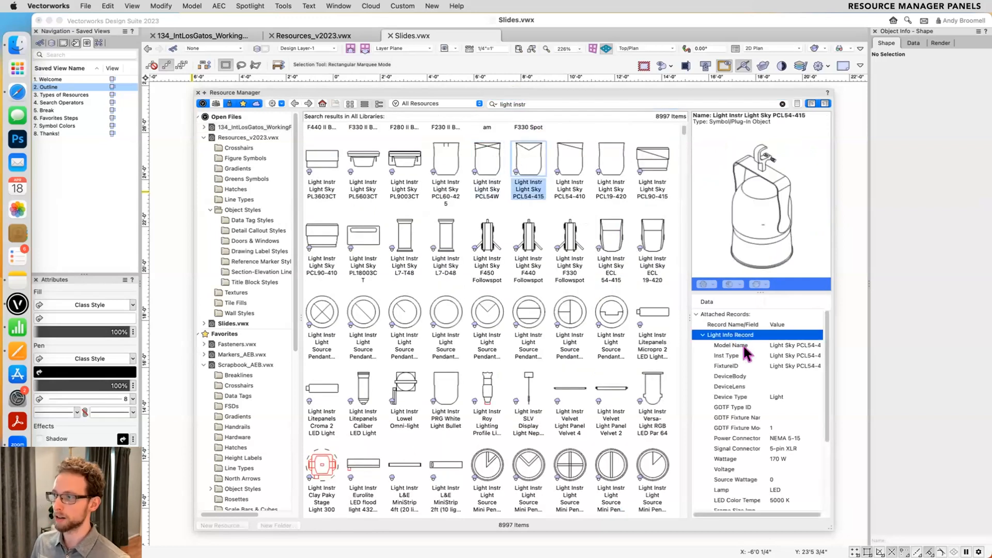
scroll(754, 386, "down", 5)
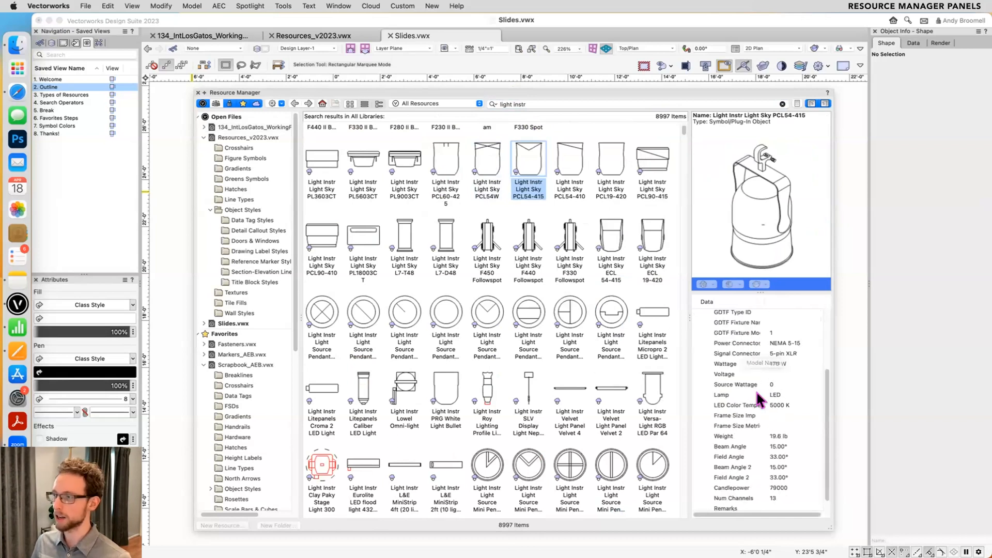
scroll(750, 403, "up", 5)
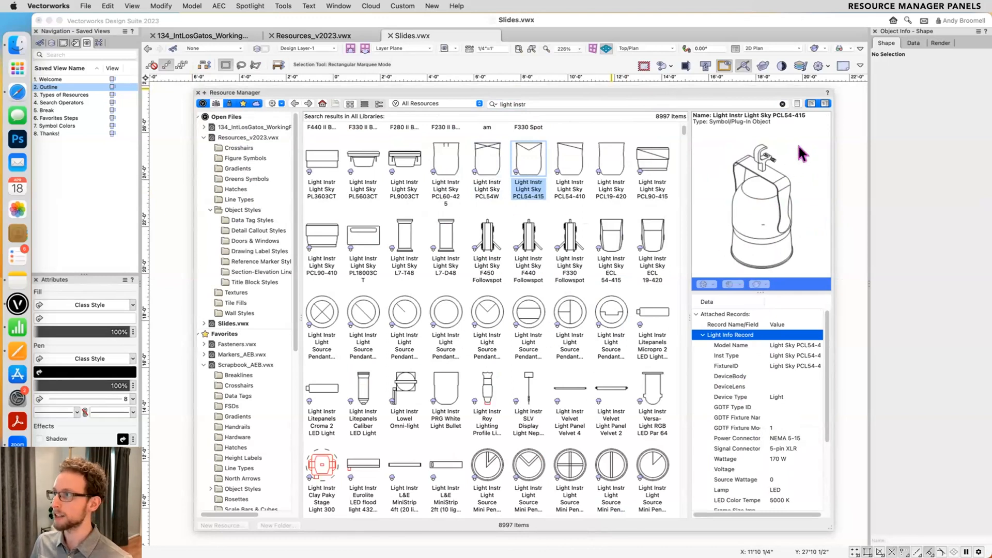
- Hide and redisplay the file browser and preview panes, and shrink the preview pane and widen it again
left_click(811, 103)
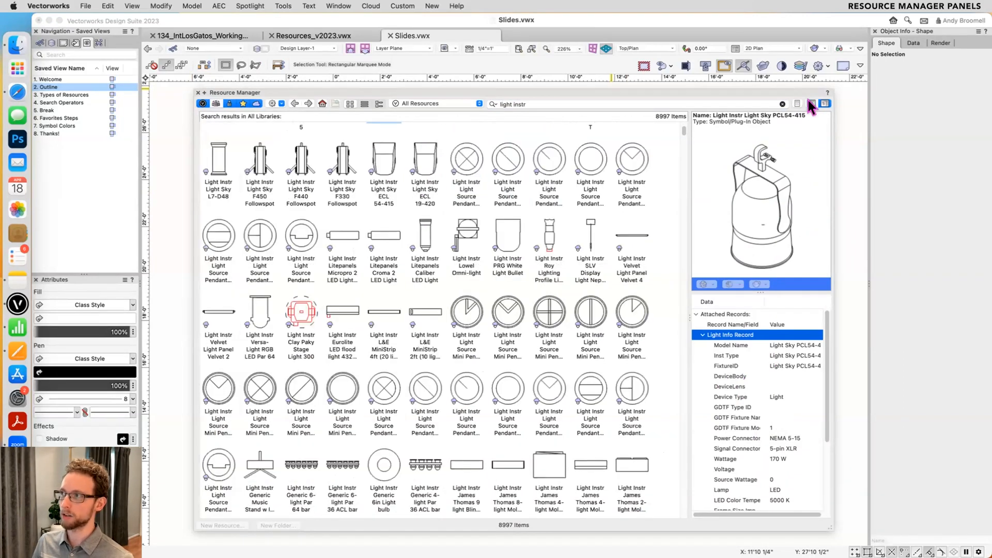
left_click(810, 103)
left_click(825, 104)
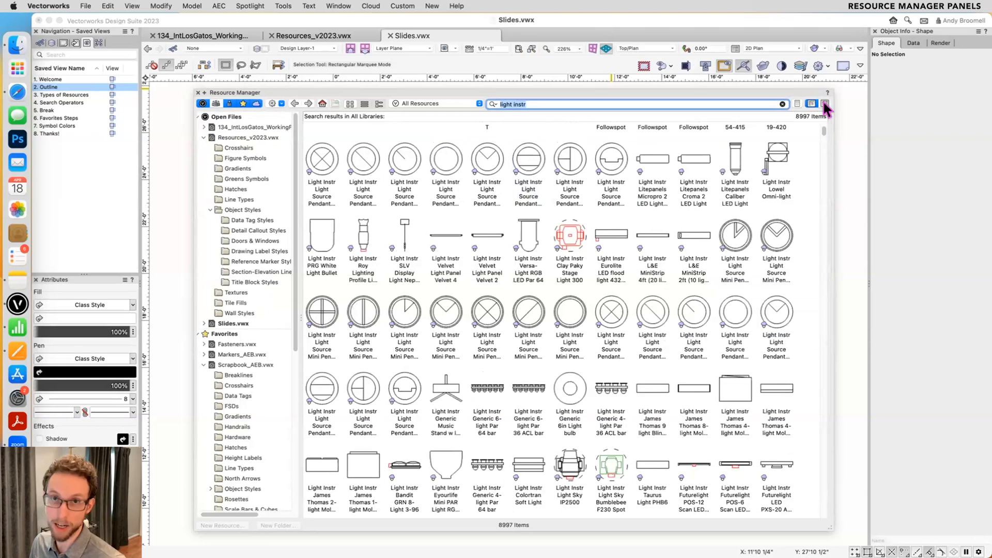
left_click(825, 103)
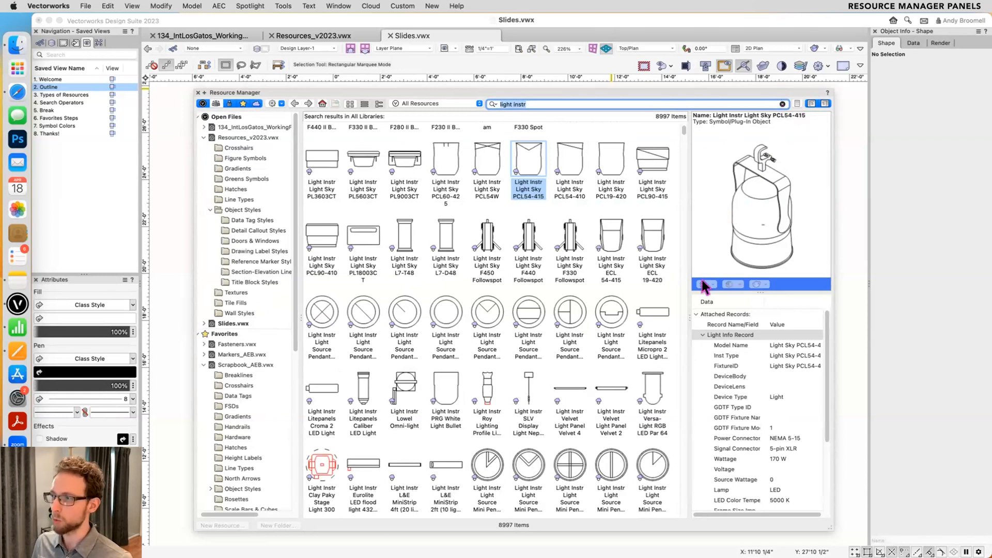
left_click_drag(684, 304, 820, 299)
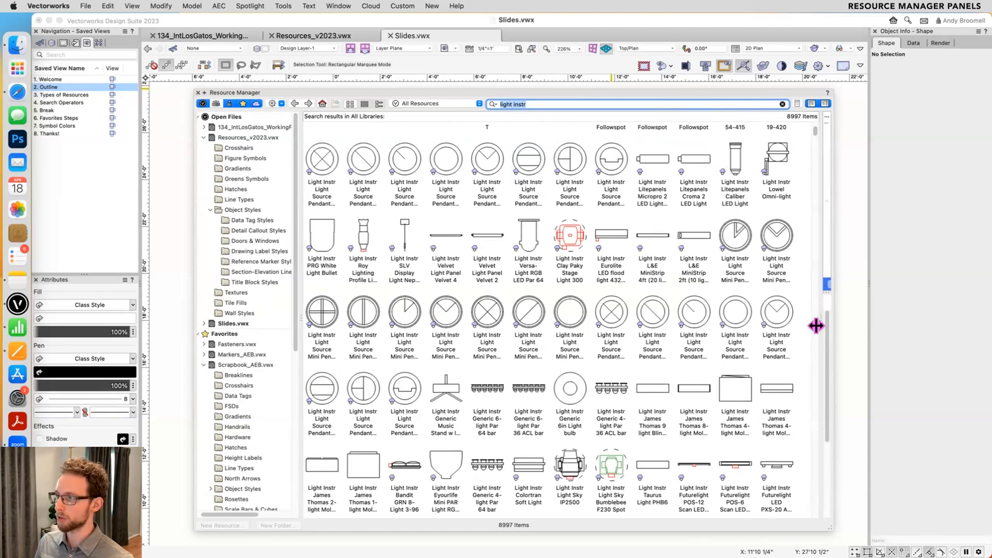
left_click_drag(816, 319, 694, 315)
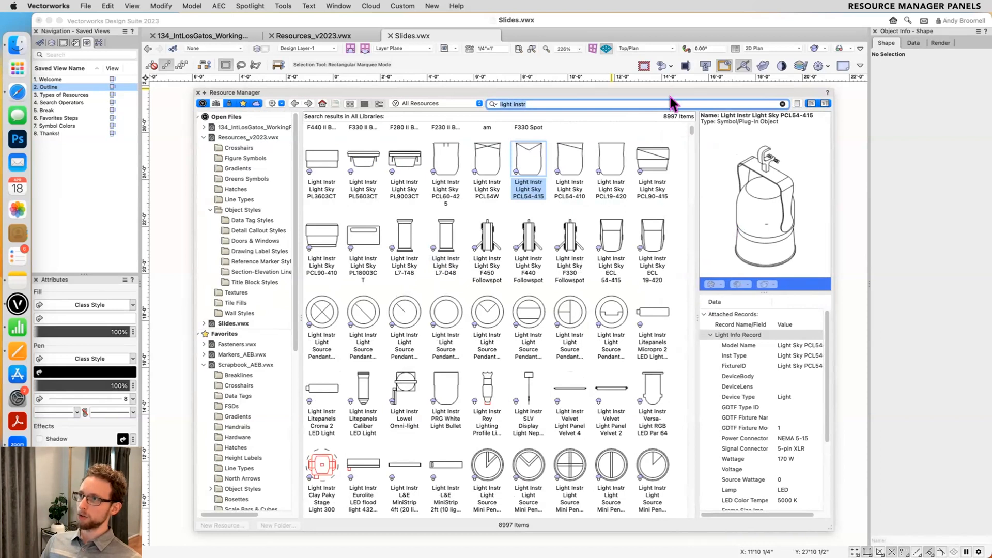
- Dock the Resource Manager beside the Object Info palette, and arrange it as a narrow column with its panes stacked vertically
left_click_drag(671, 92, 873, 215)
mouse_move(219, 166)
left_mouse_down()
mouse_move(683, 165)
mouse_move(343, 156)
left_mouse_up()
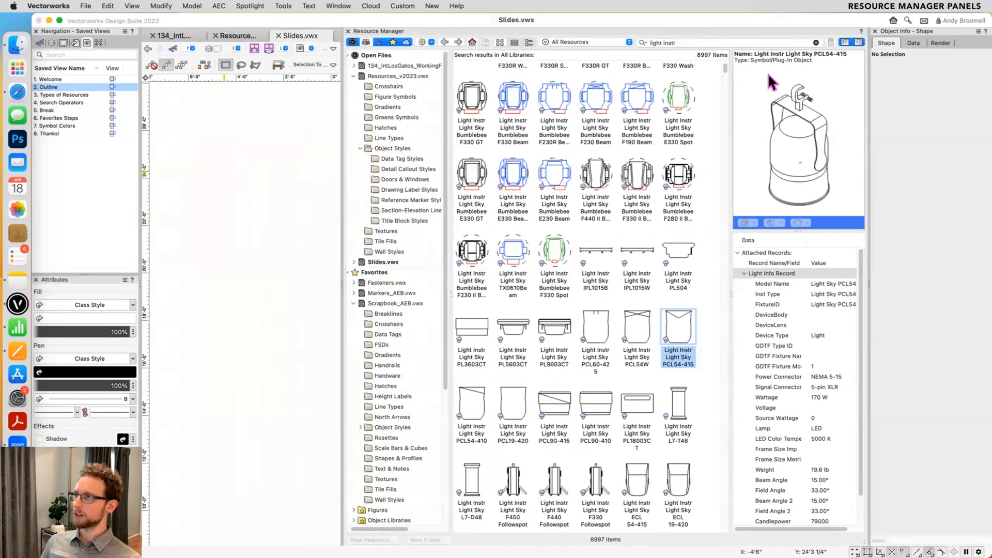
left_click(830, 44)
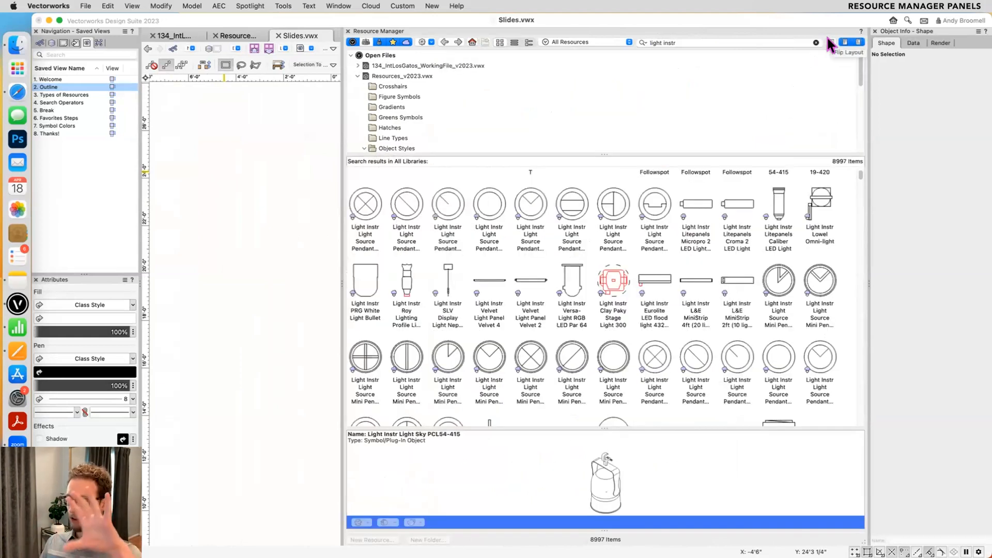
left_click_drag(343, 126, 719, 113)
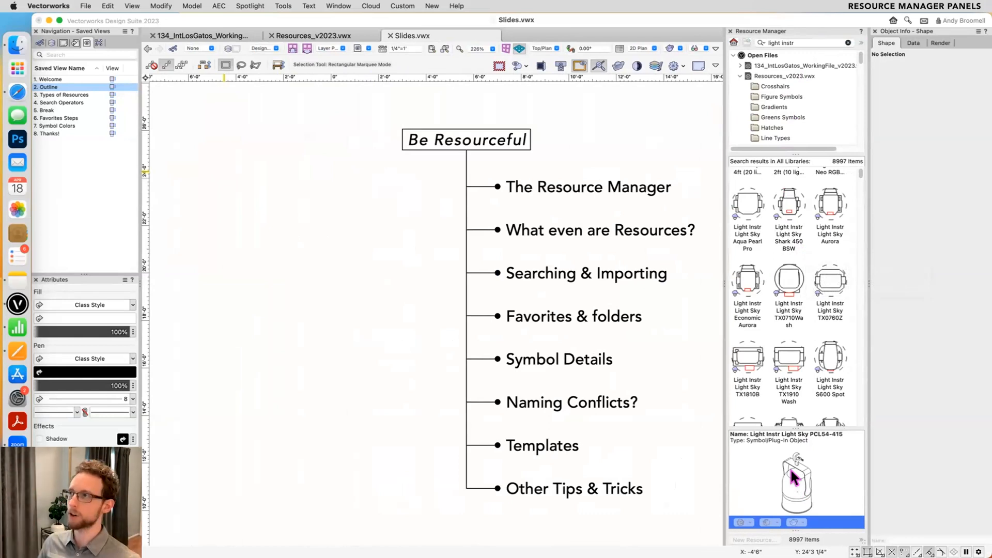
- Undock the Resource Manager over the drawing area and flip its layout back to side-by-side panes
left_click_drag(781, 34, 610, 76)
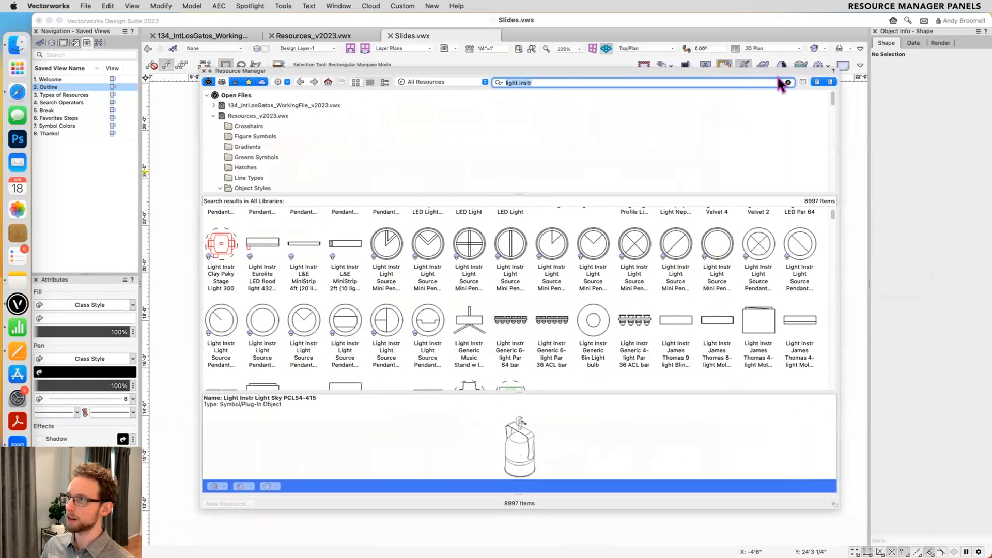
left_click(802, 82)
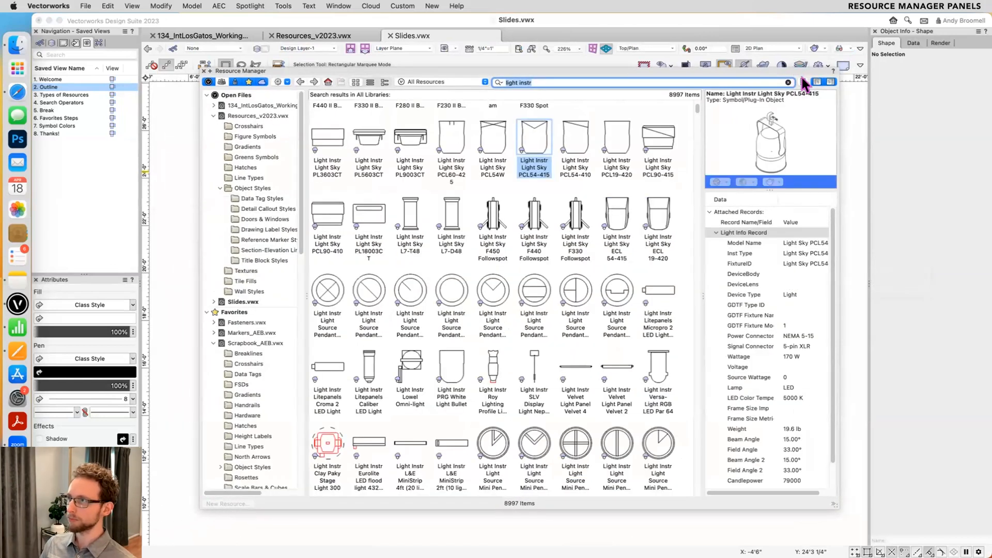
- Clear the search, select the favorite file Scrapbook_AEB.vwx, and rerun and clear the recent "light instr" search
left_click(786, 82)
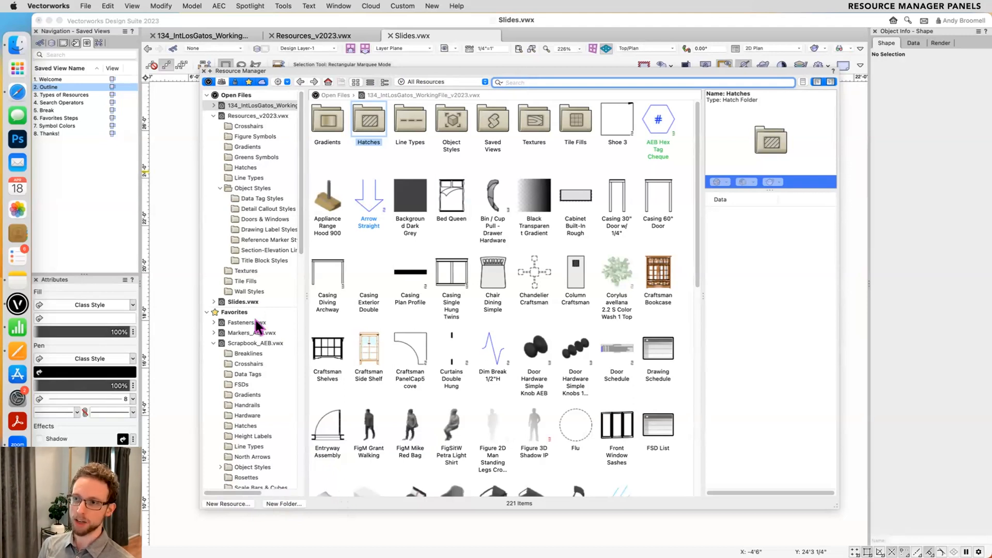
left_click(255, 342)
left_click(571, 81)
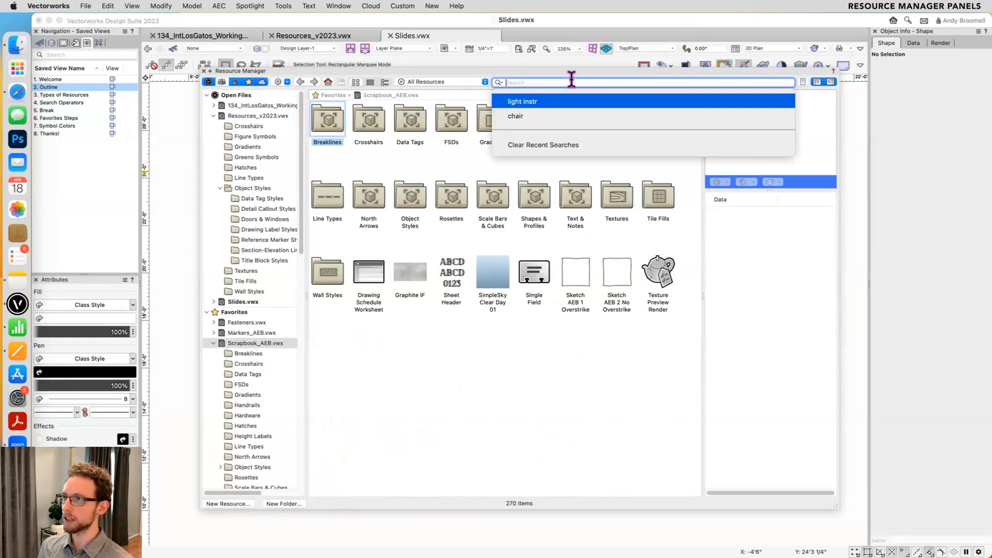
left_click(539, 101)
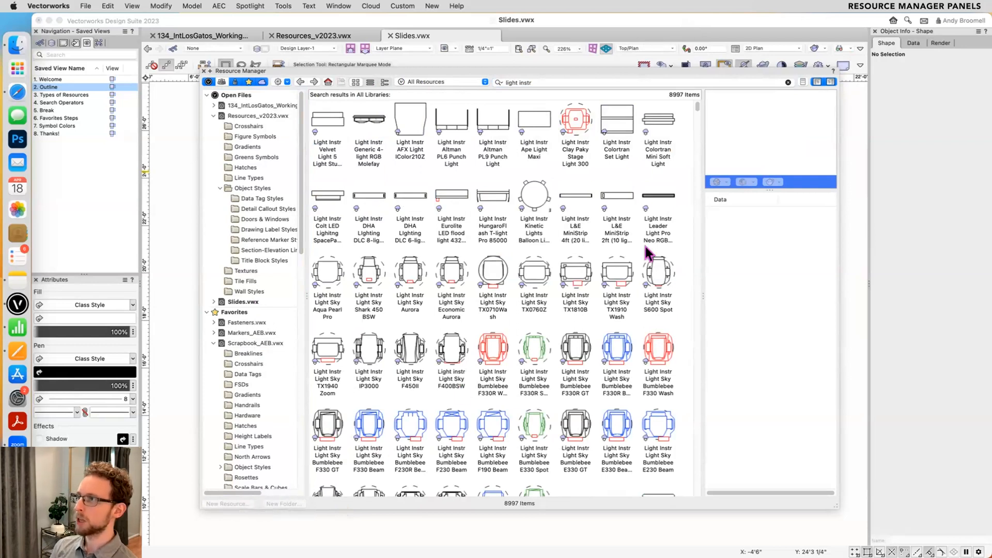
left_click(787, 83)
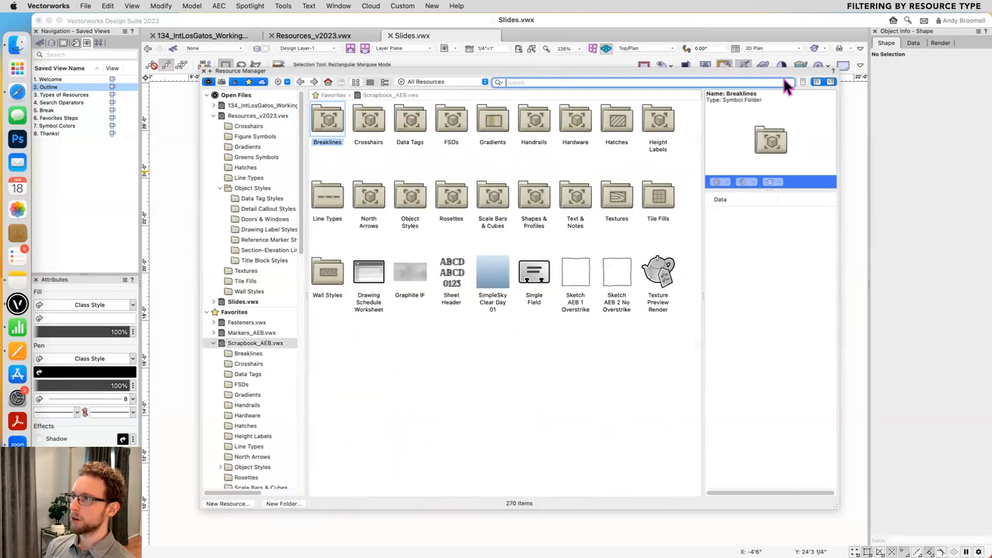
- Filter the resource list to Symbols/Plug-In Objects and select the FSDs folder in Scrapbook_AEB.vwx
left_click(431, 82)
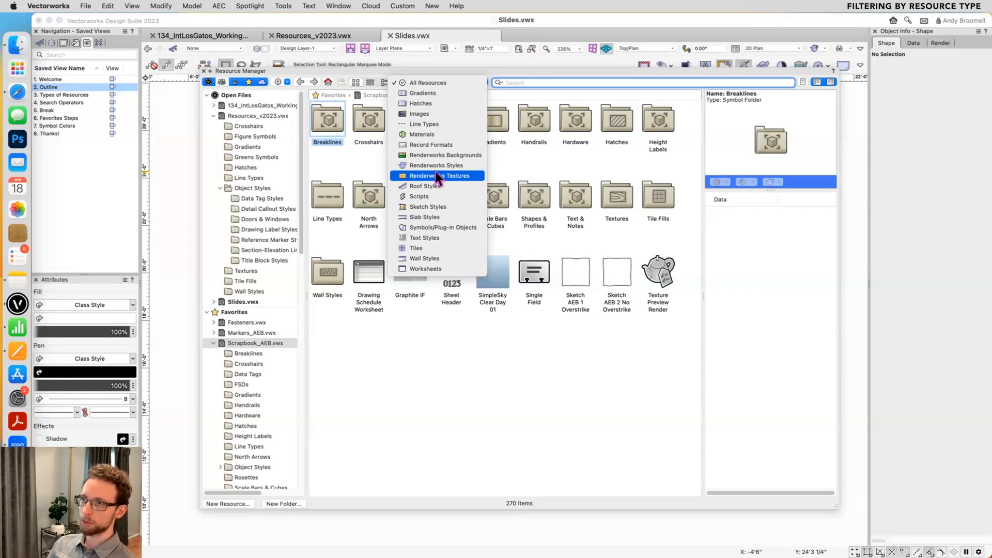
left_click(421, 226)
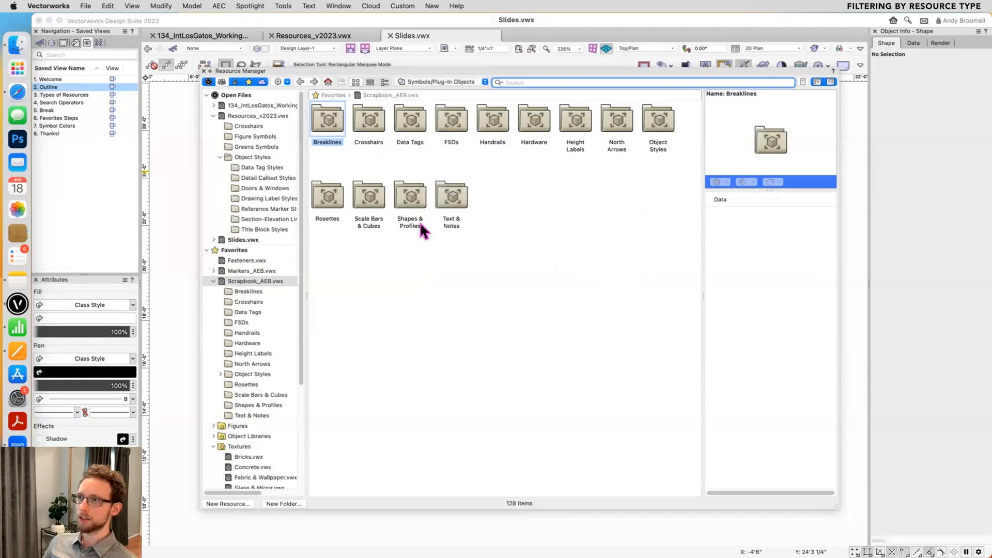
double_click(451, 124)
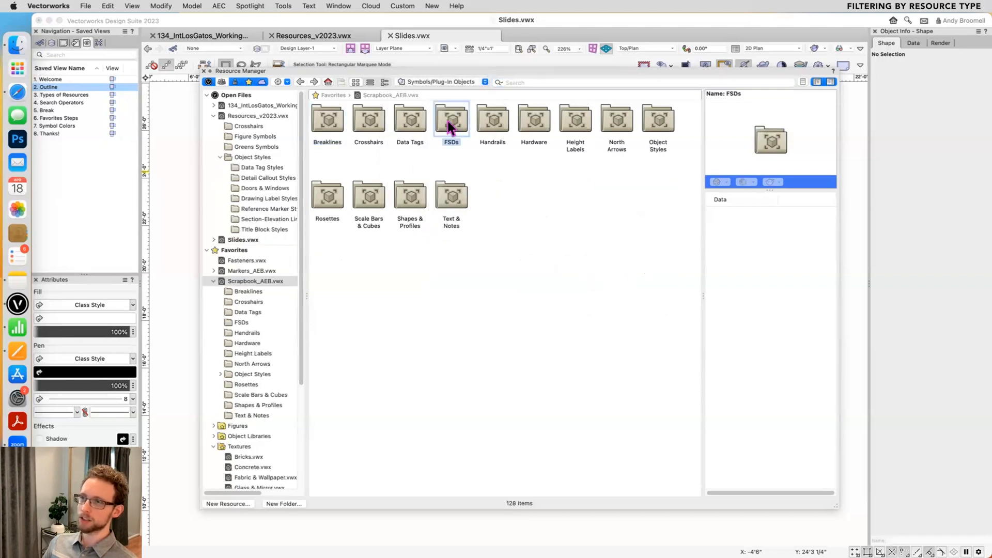
- Browse the filtered symbols in 134_IntLosGatos_WorkingFile_v2023.vwx and in the Data Tag Styles folder of Resources_v2023.vwx
left_click(271, 106)
scroll(413, 264, "down", 10)
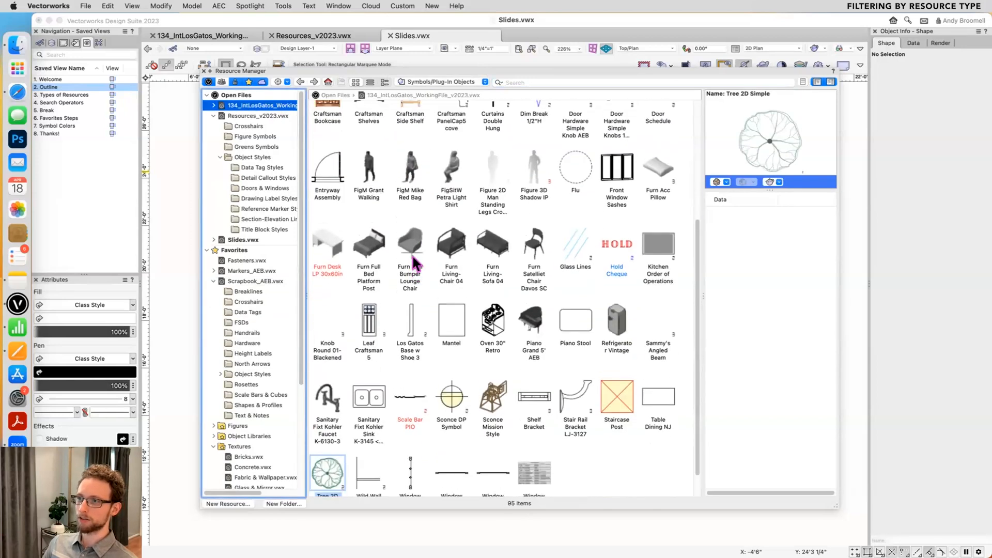
scroll(412, 255, "up", 5)
left_click(252, 209)
left_click(258, 167)
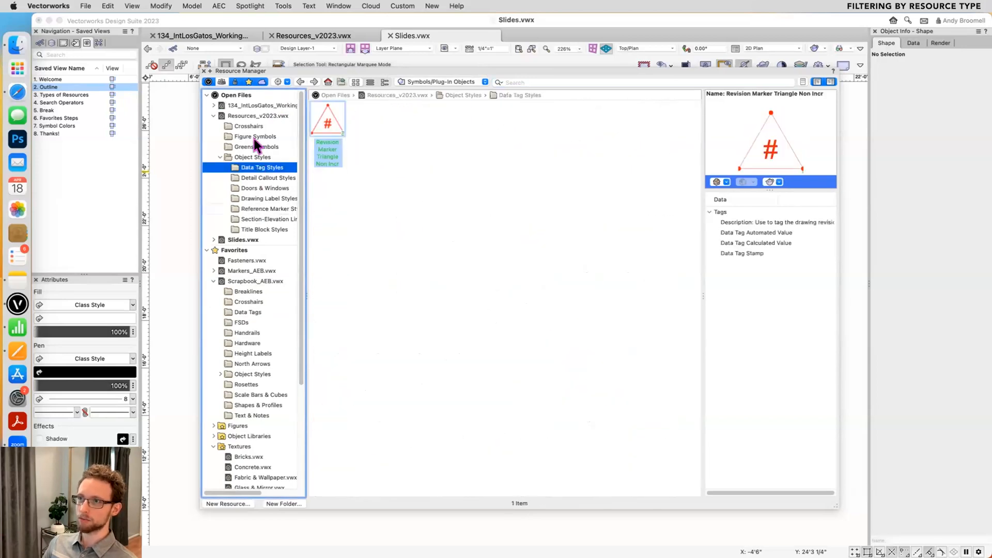
left_click(253, 106)
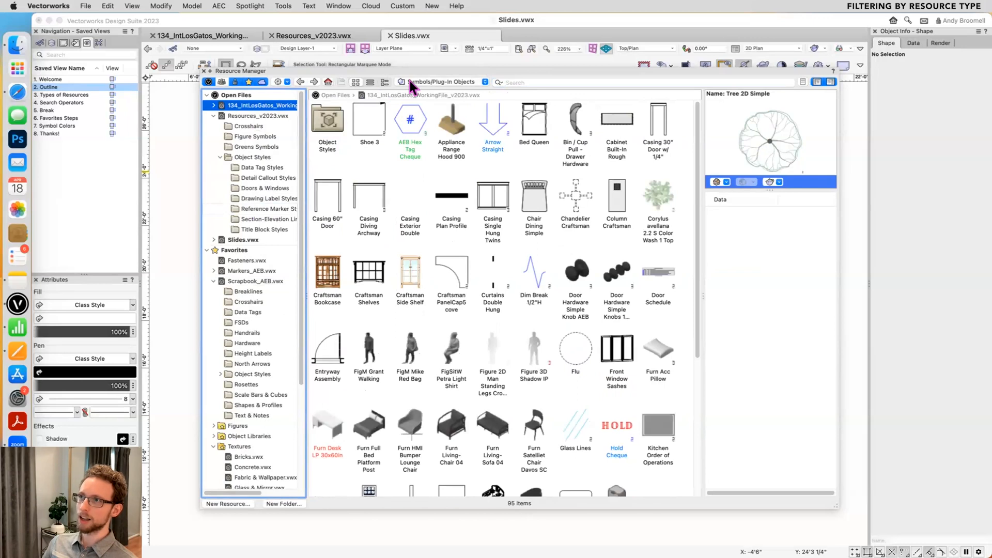
- Filter the resource list to Renderworks Textures and open the Textures folder of 134_IntLosGatos_WorkingFile_v2023.vwx
left_click(455, 82)
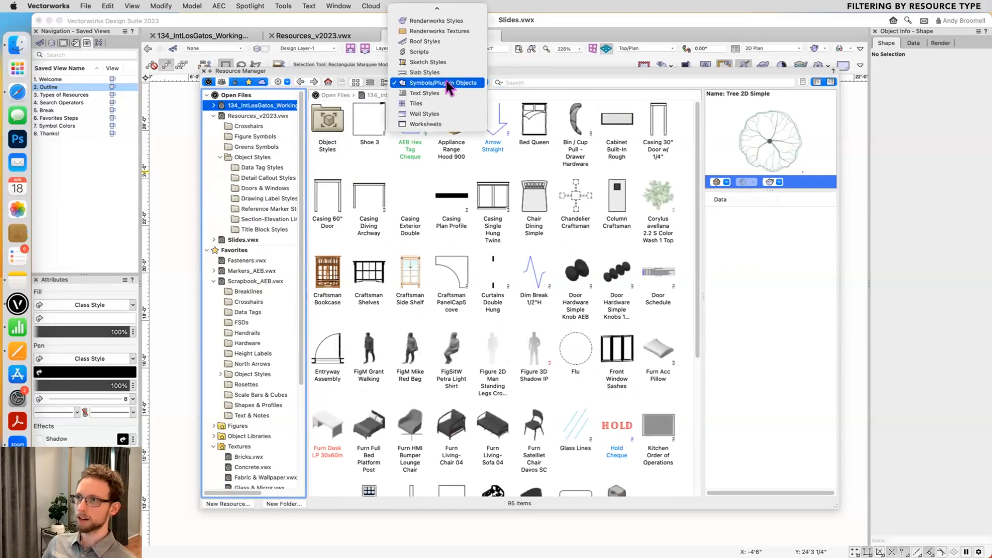
left_click(444, 31)
double_click(334, 115)
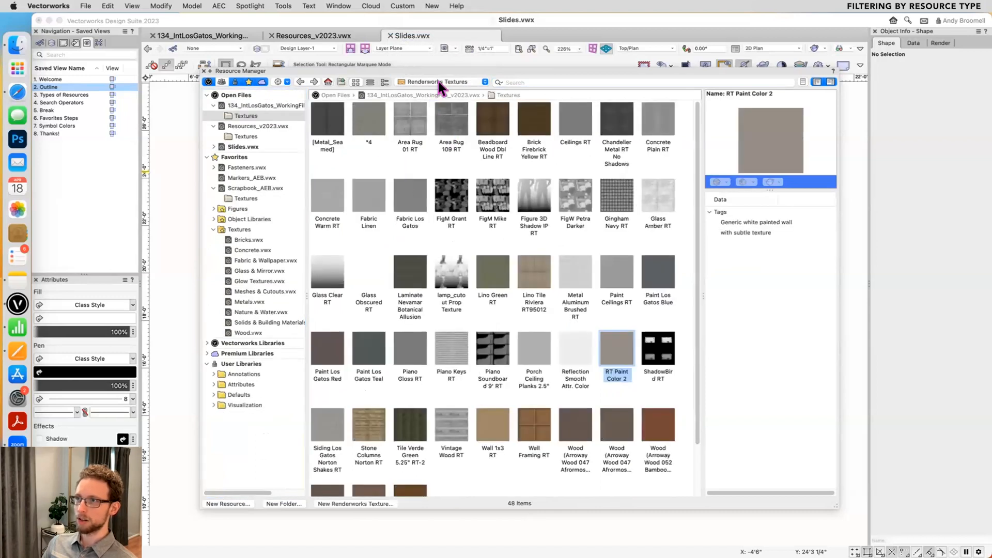
- Reset the resource type filter to All Resources
left_click(439, 82)
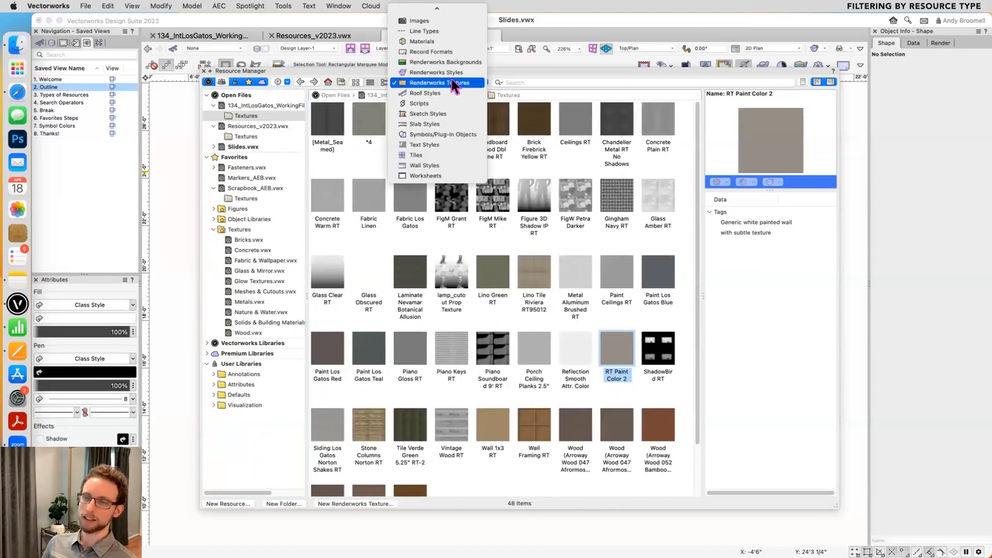
mouse_move(429, 9)
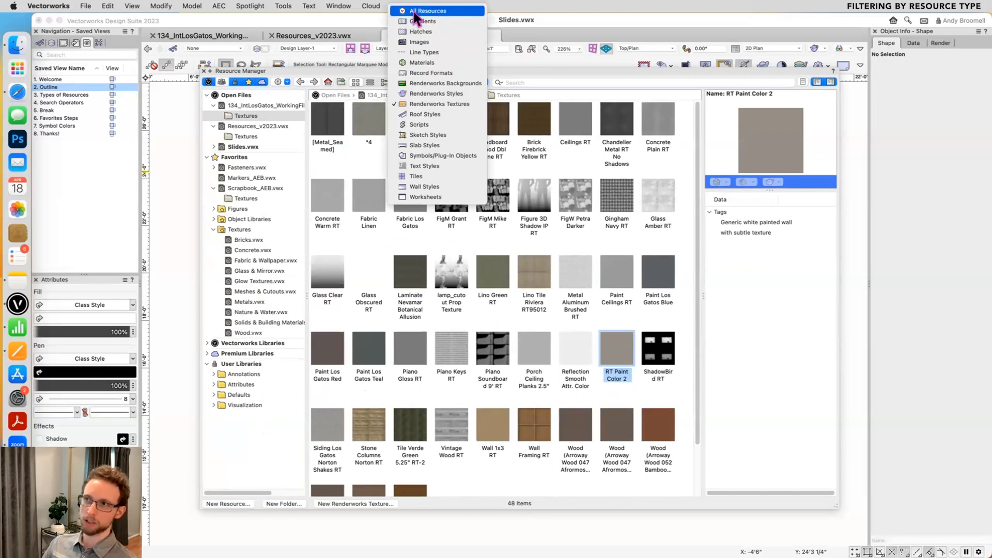
left_click(413, 12)
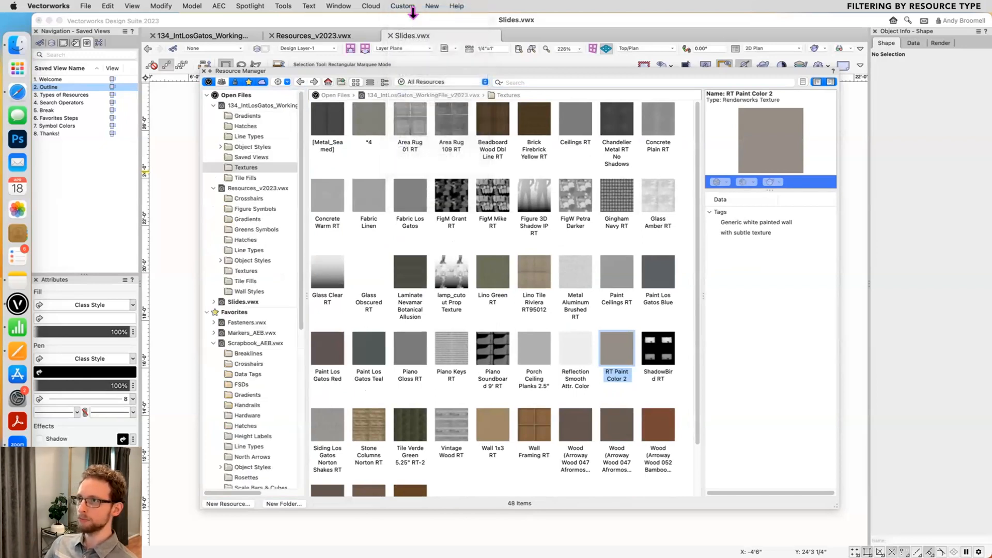
- Filter the working file's resources to Slab Styles, and restore the filter to All Resources
left_click(430, 80)
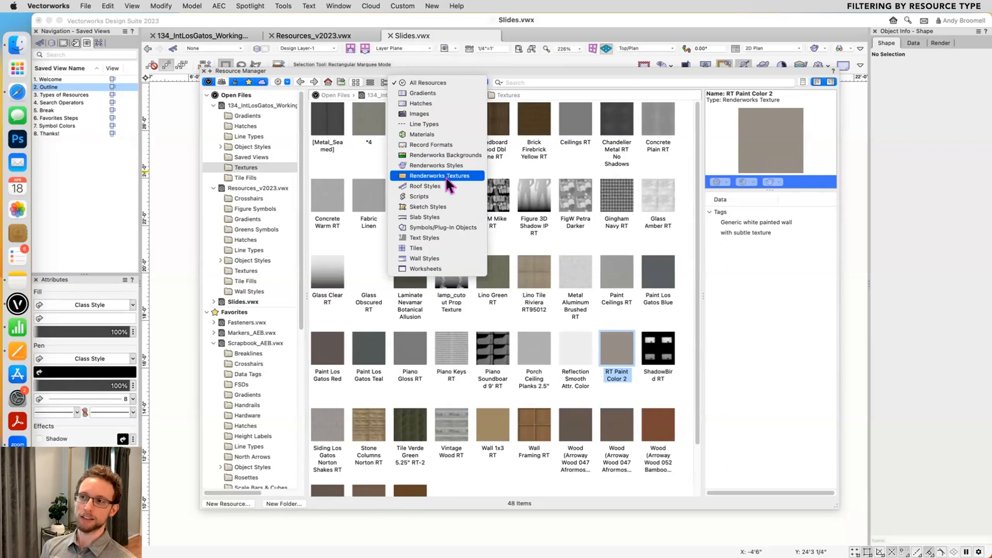
left_click(427, 217)
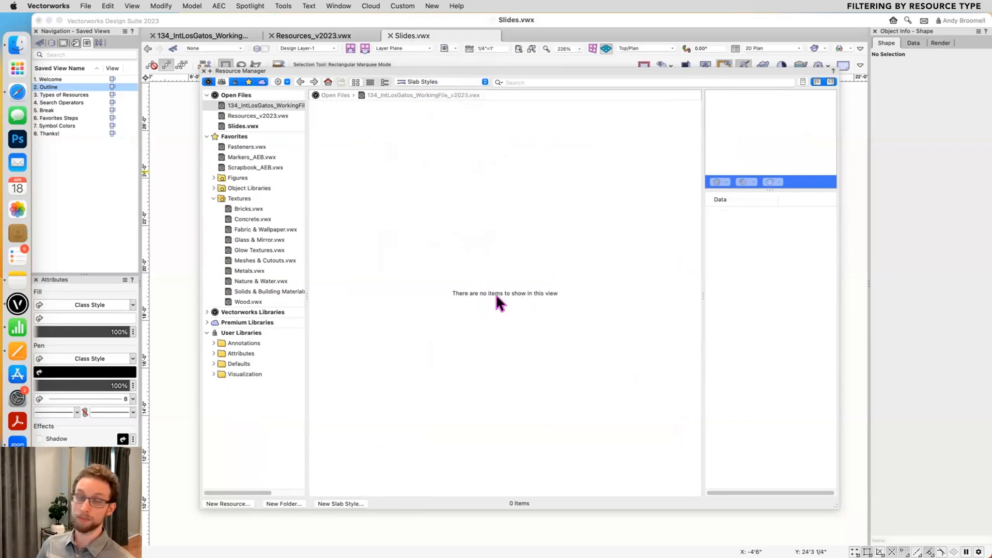
left_click(450, 82)
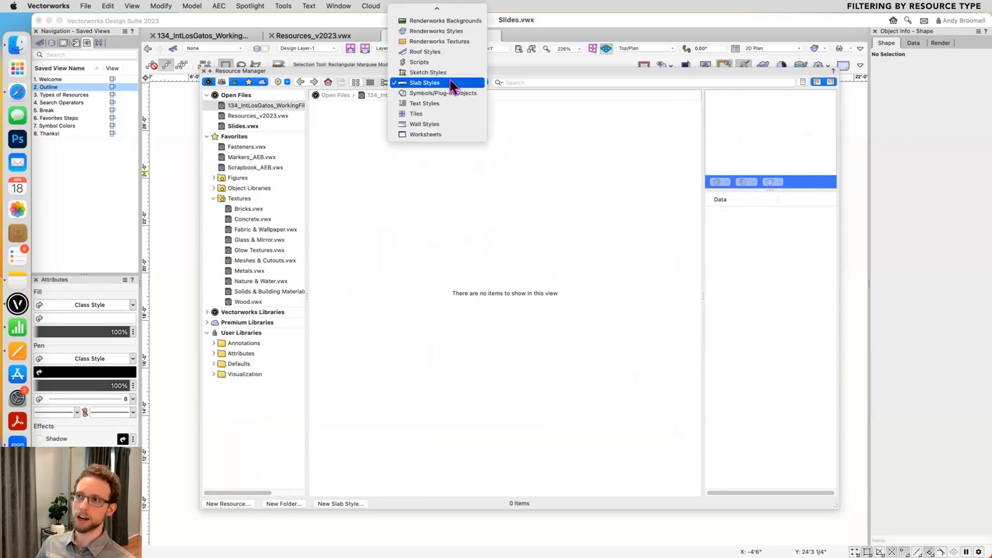
left_click(450, 12)
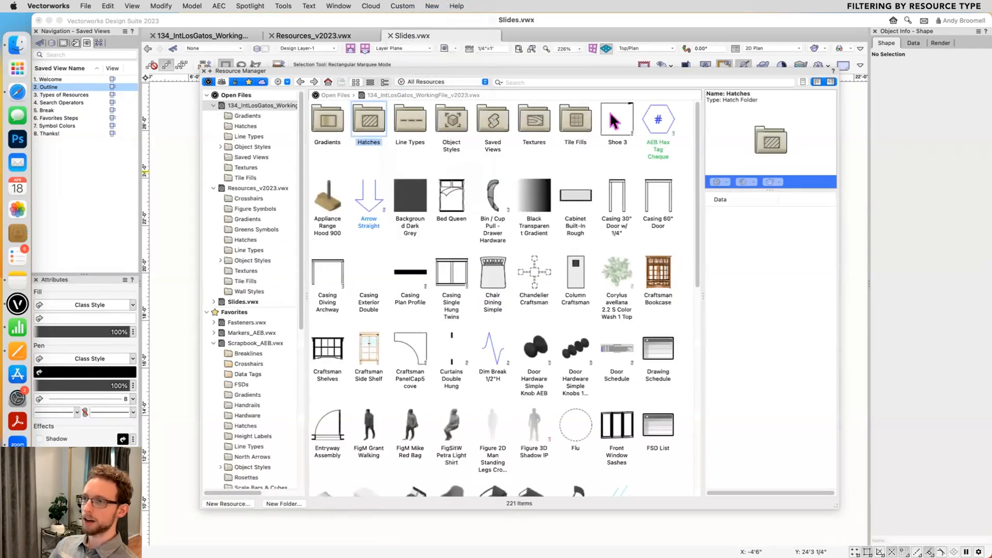
- Close the Resource Manager and go to the Types of Resources slide in Slides.vwx
left_click(446, 81)
left_click(517, 141)
key("super+r")
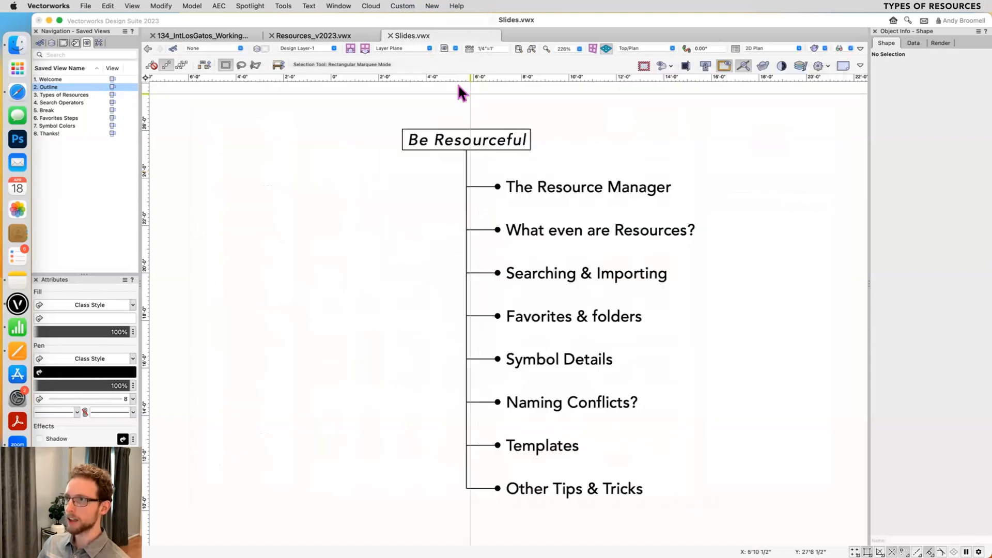
left_click(449, 46)
left_click(481, 134)
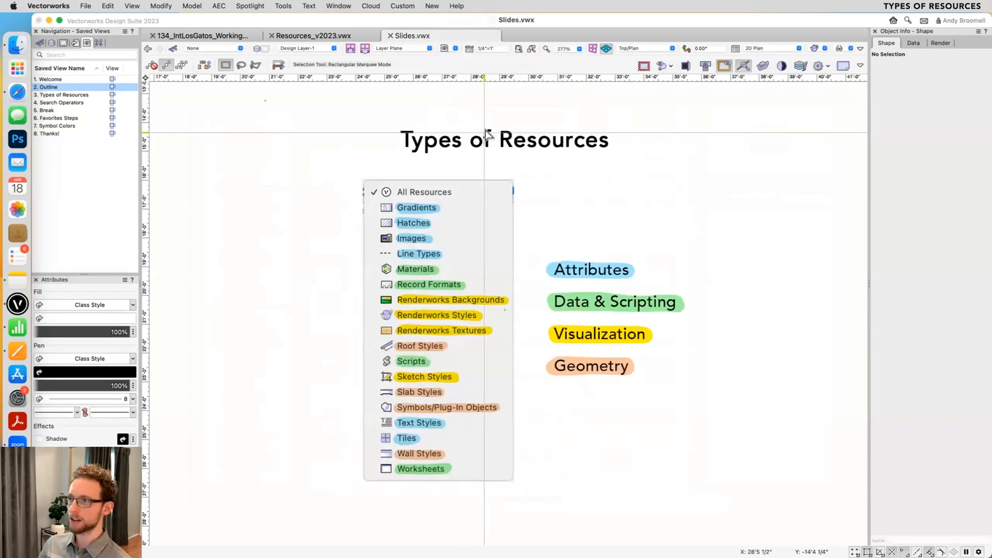
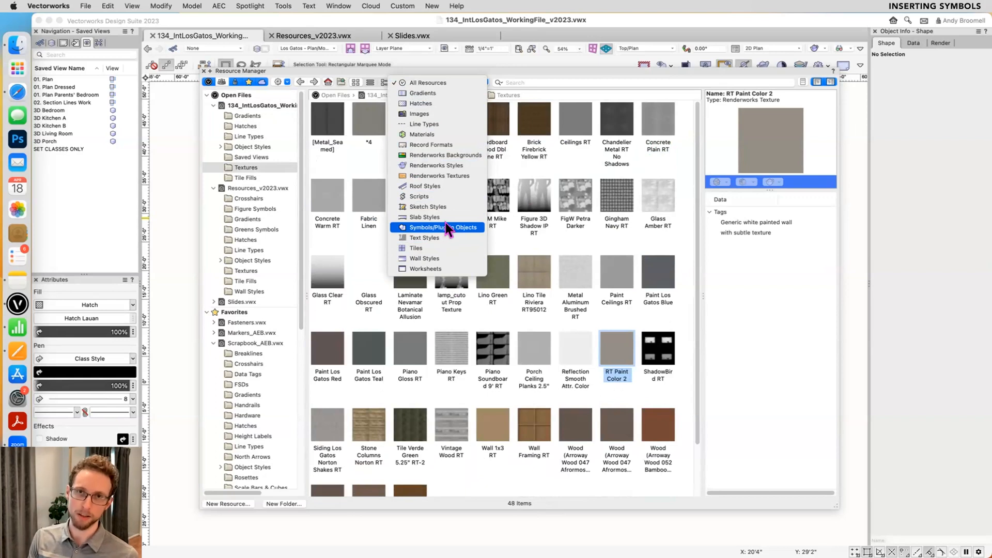
- Draw a rectangle about 21'2" wide and 6'1" high beside the floor plan's exterior, and delete it
left_click(598, 343)
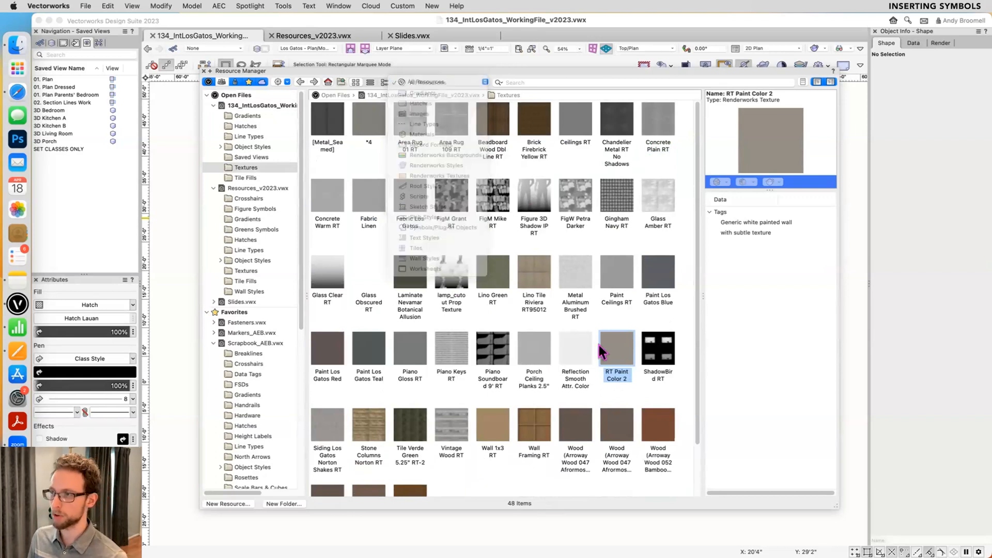
key("super+r")
key("4")
left_click_drag(686, 344, 744, 309)
left_click(743, 309)
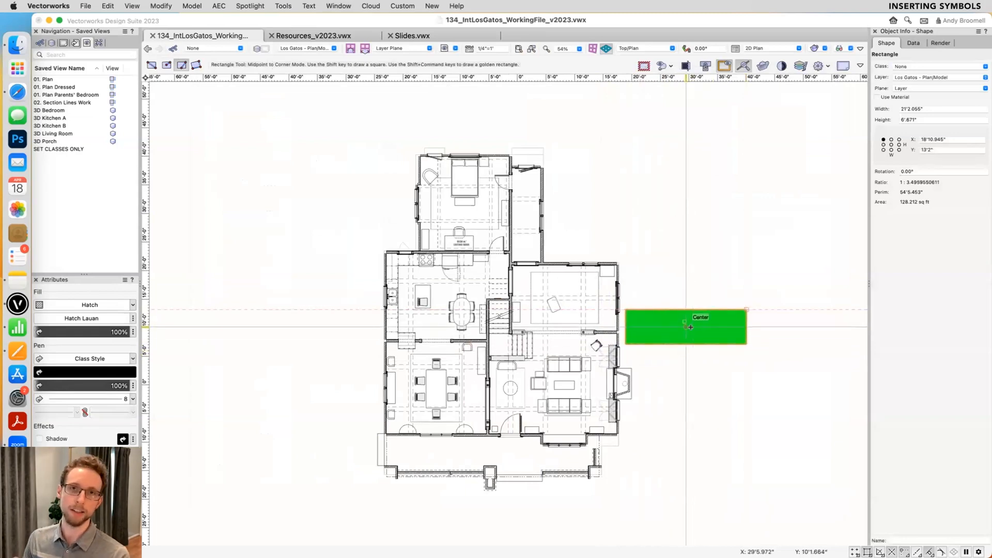
key("Delete")
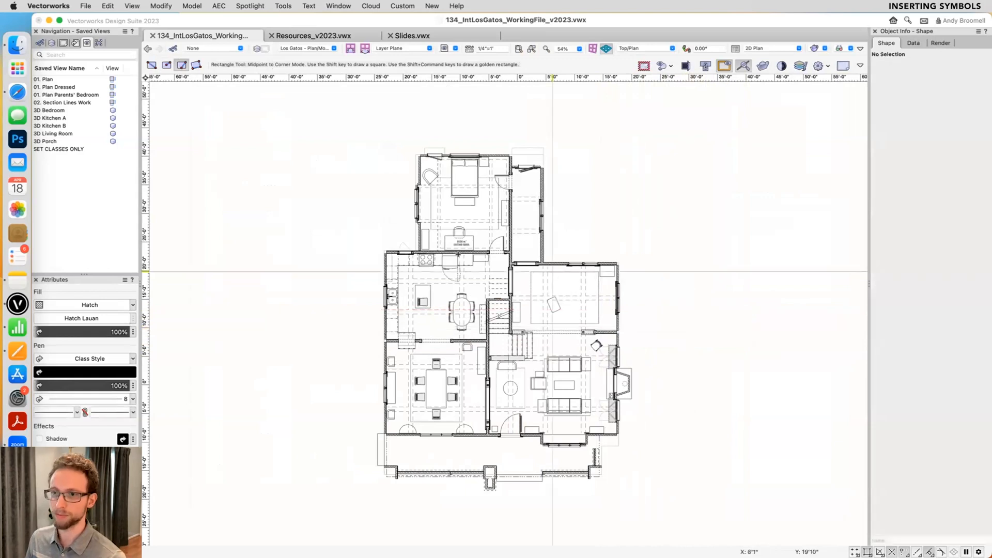
- Show the top-level resources of 134_IntLosGatos_WorkingFile_v2023.vwx in the Resource Manager and activate the Chair Dining Simple symbol for insertion
key("super+r")
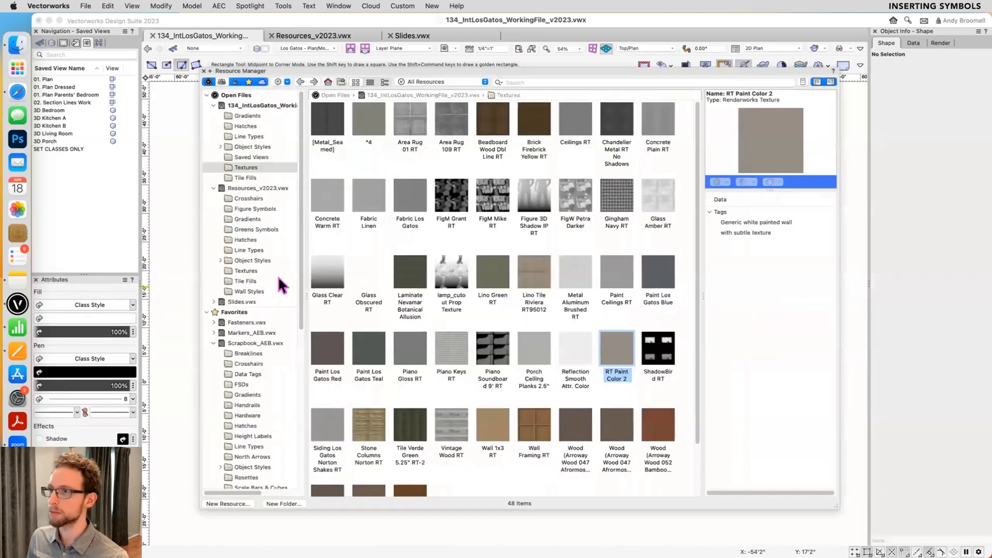
left_click(326, 83)
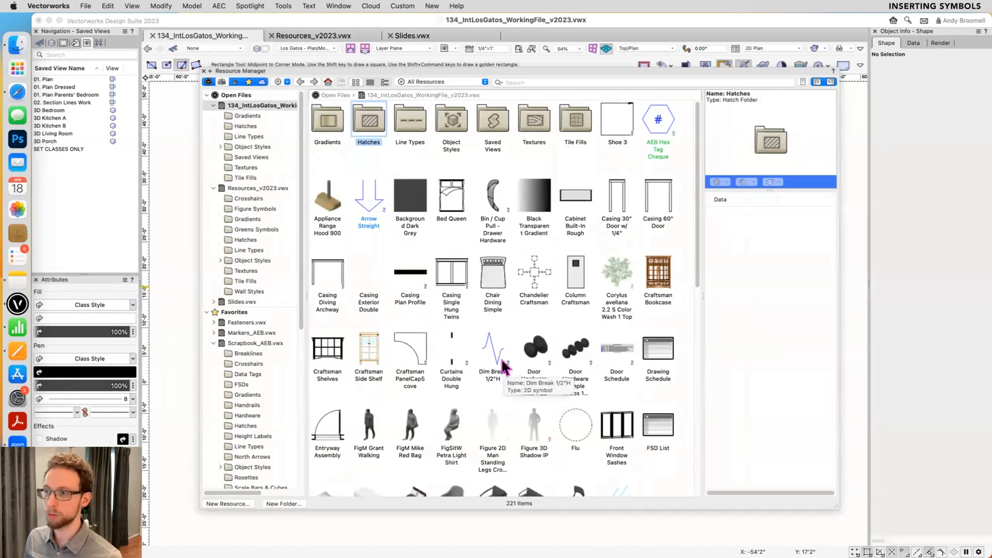
left_click(490, 296)
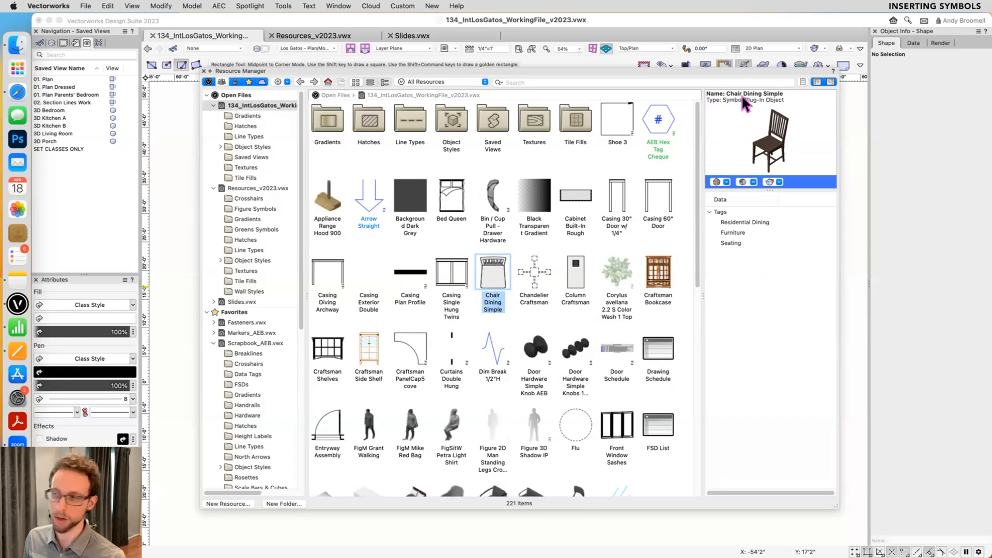
double_click(488, 267)
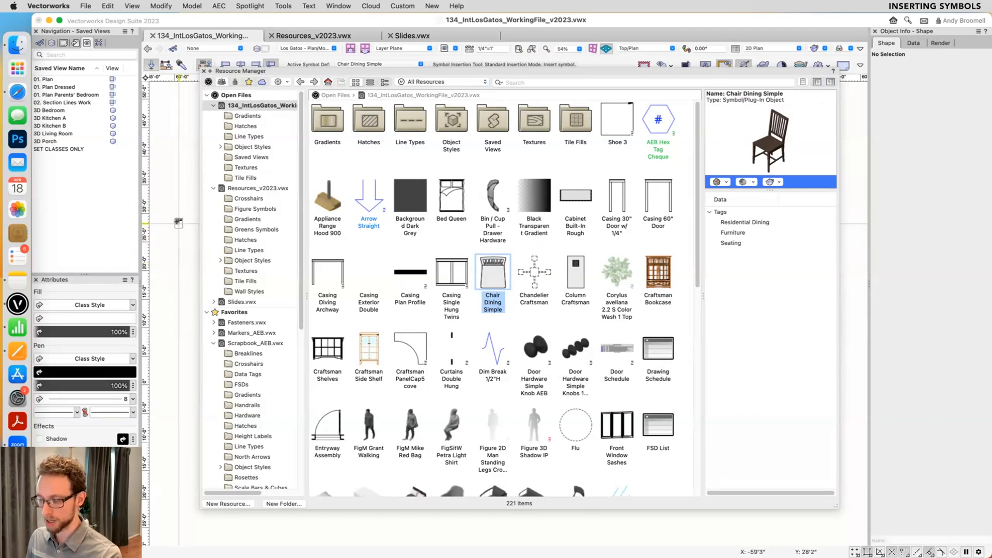
- Close the Resource Manager and insert five unrotated Chair Dining Simple symbols in the empty area east of the floor plan
key("super+r")
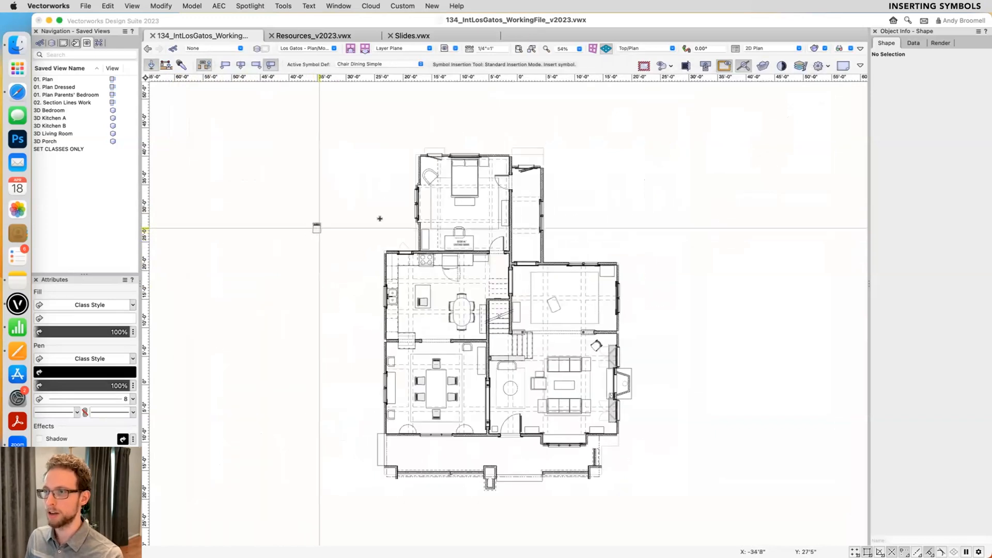
scroll(675, 302, "up", 3)
double_click(647, 287)
double_click(743, 282)
double_click(702, 324)
double_click(638, 222)
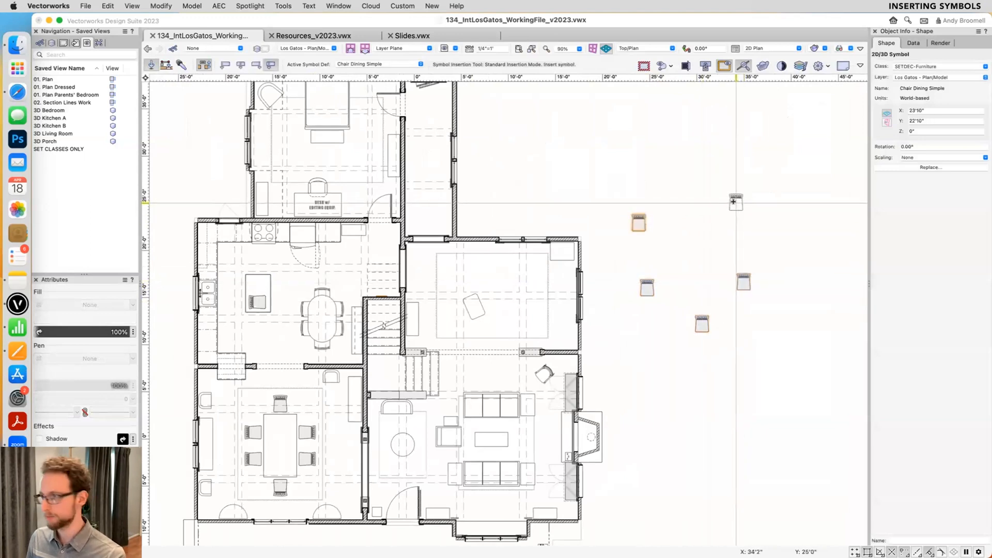
scroll(768, 211, "up", 1)
scroll(769, 210, "up", 2)
double_click(685, 220)
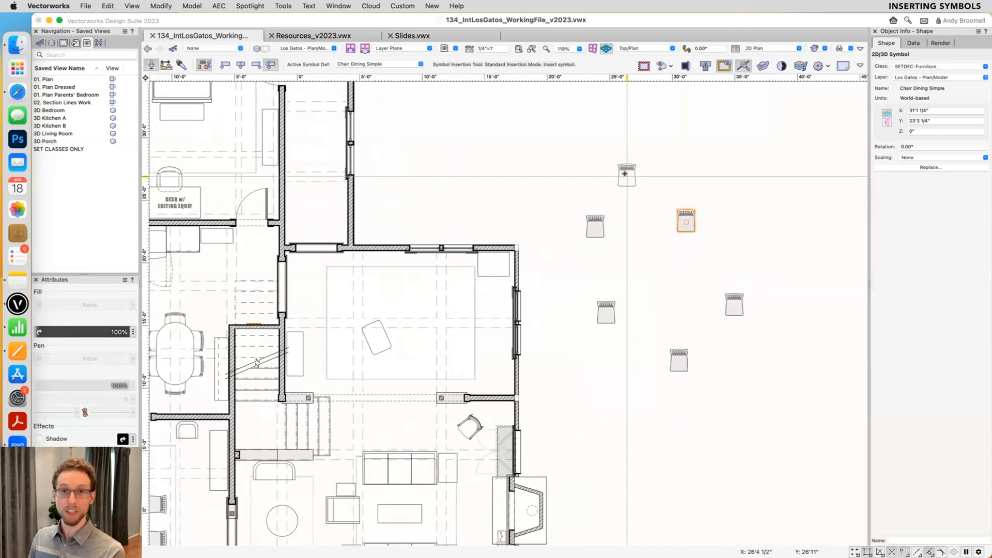
- Insert four more chair symbols at different rotations and three unrotated ones among the chairs already placed outside the plan
left_click(631, 168)
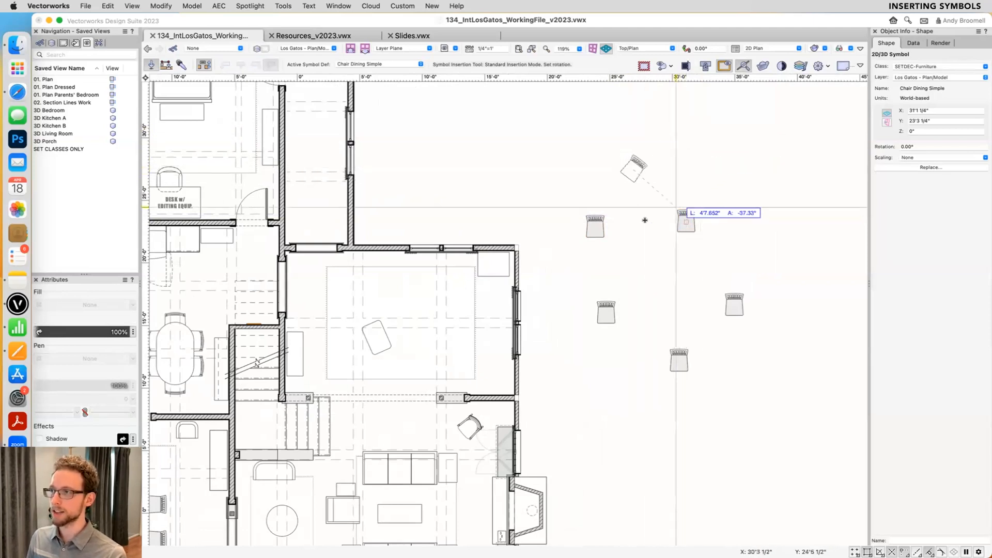
left_click(676, 123)
left_click(782, 181)
left_click(776, 218)
left_click(738, 223)
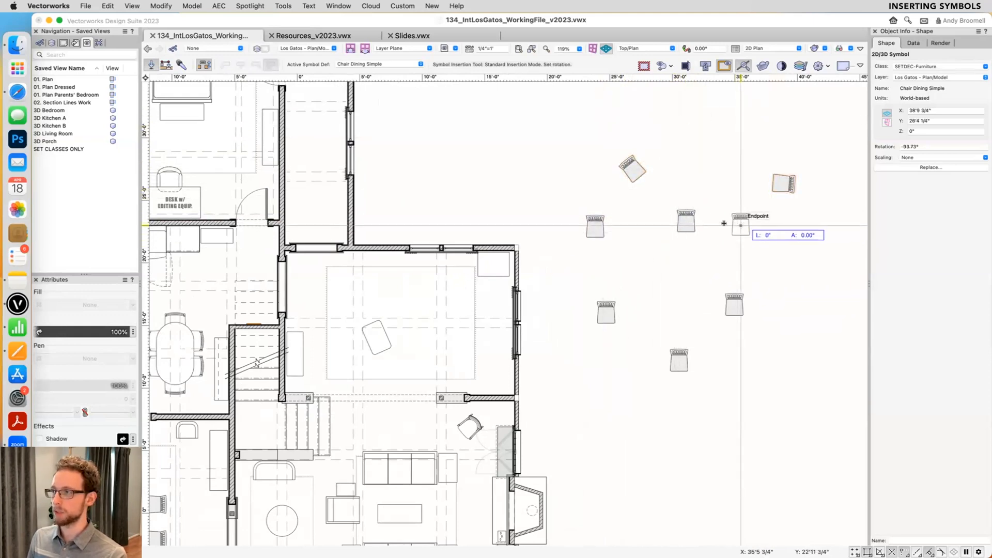
left_click(696, 224)
left_click(697, 168)
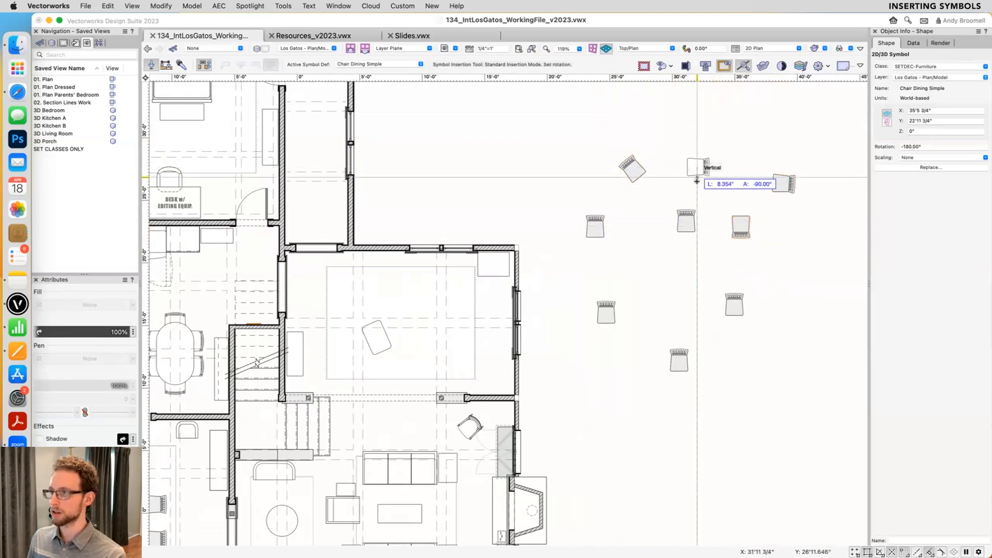
left_click(697, 133)
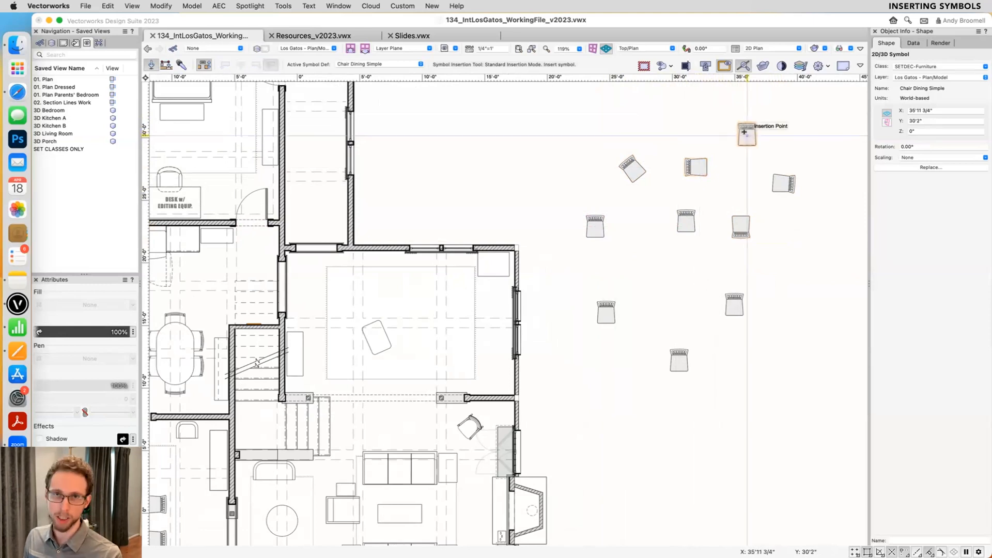
double_click(747, 179)
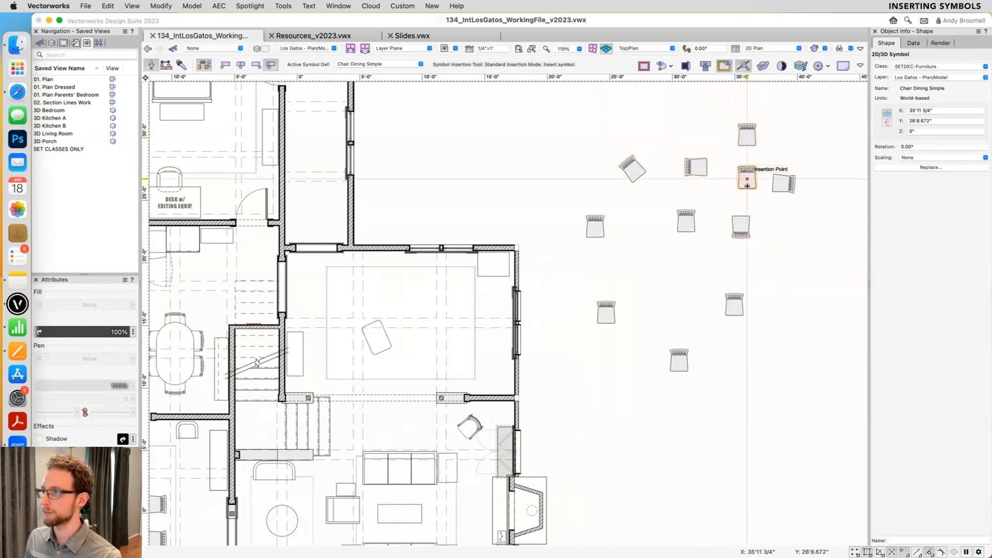
double_click(772, 232)
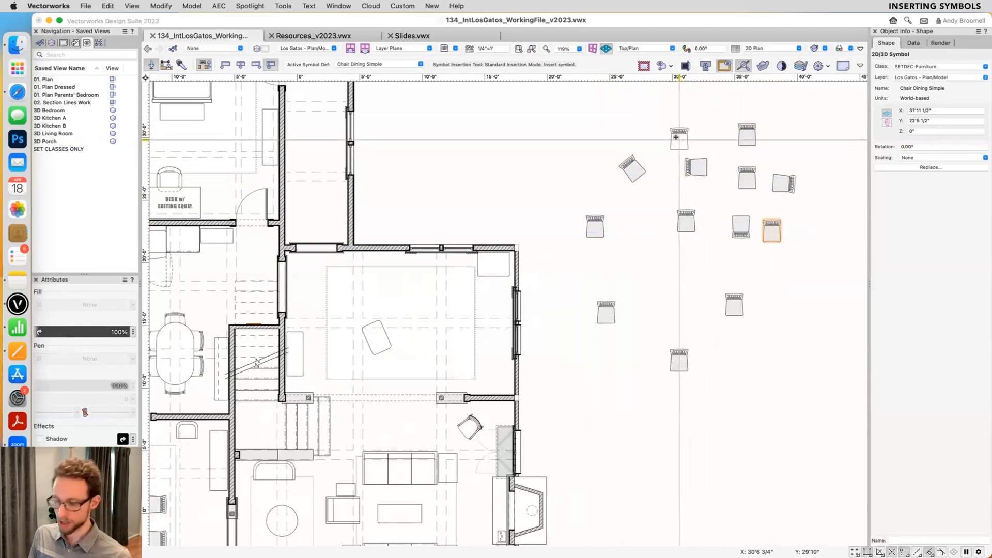
- Select all twelve chair symbols outside the floor plan and delete them
key("x")
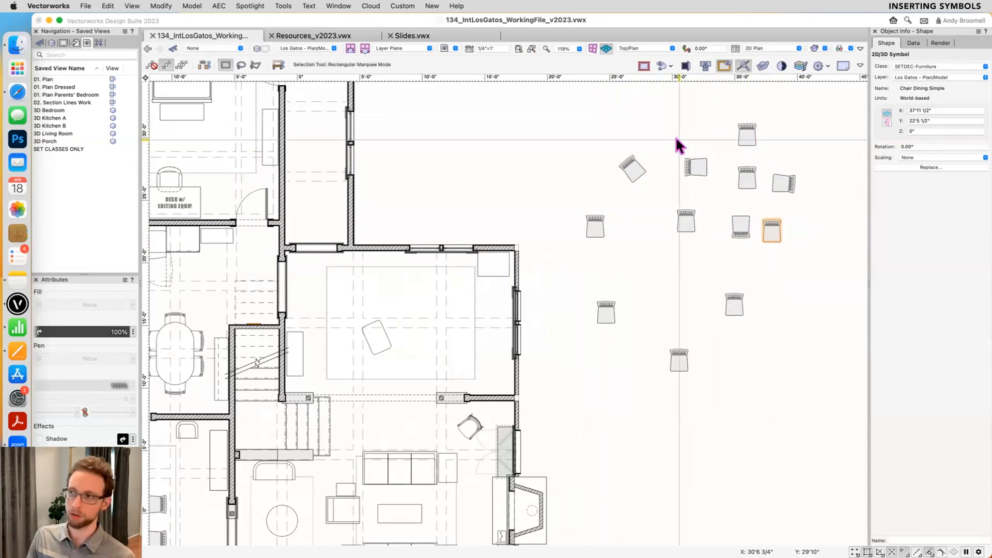
left_click_drag(825, 98, 568, 392)
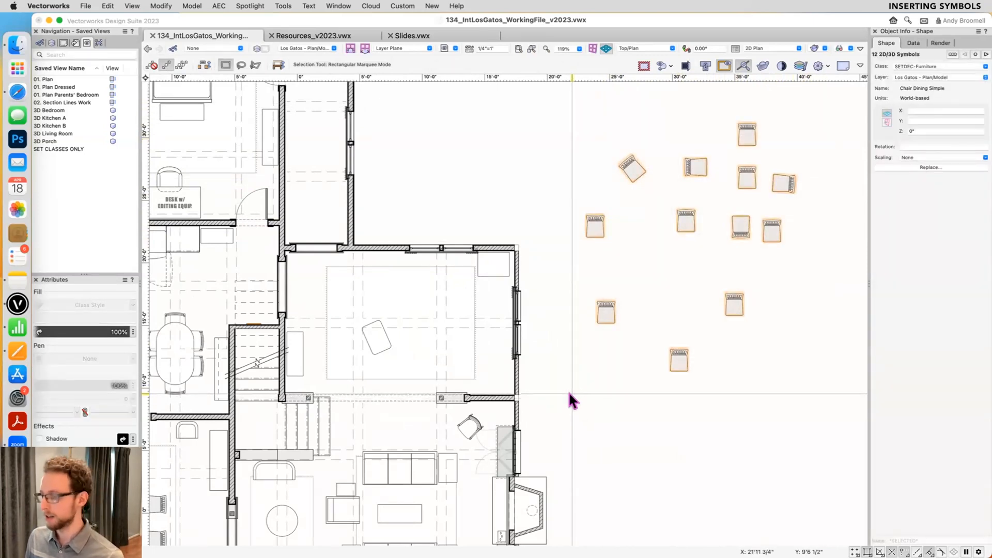
key("Delete")
- Reopen the Resource Manager, reduce its height, and place two Chair Dining Simple symbols and one Craftsman Shelves symbol in the drawing
key("super+r")
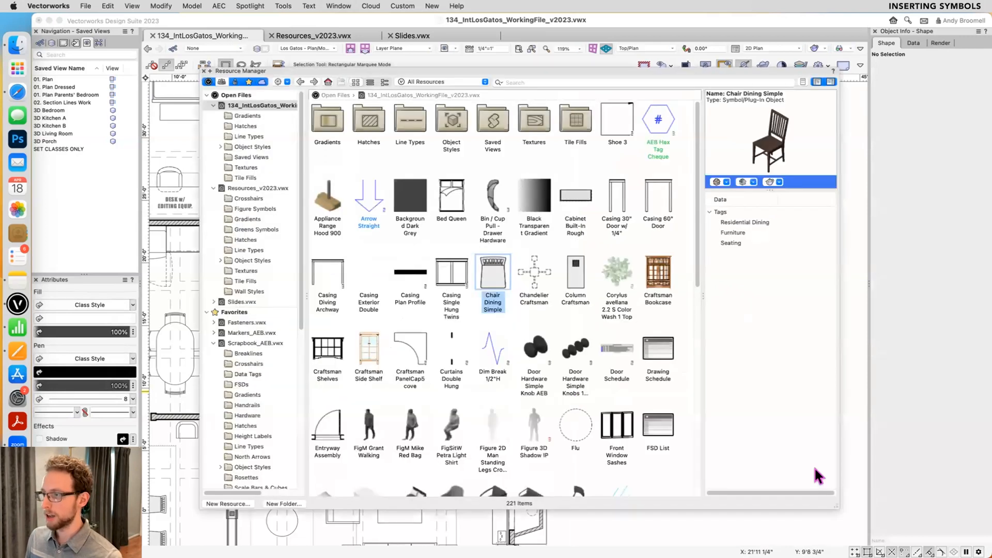
left_click_drag(840, 509, 889, 358)
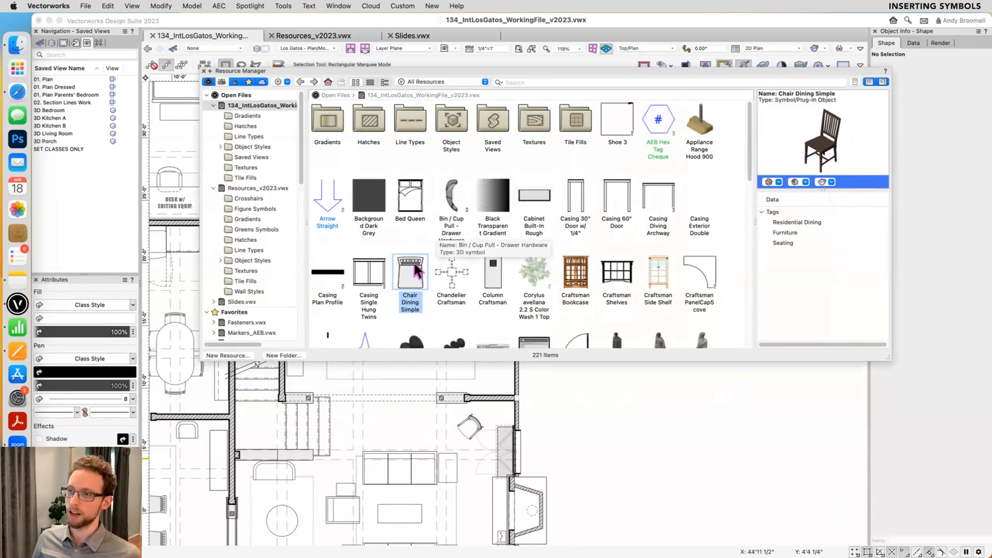
left_click_drag(412, 273, 618, 432)
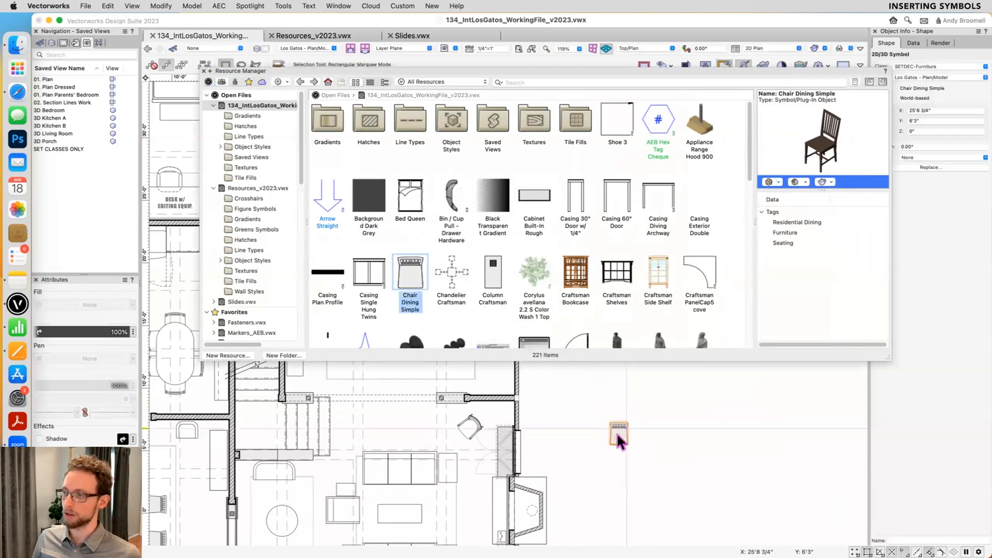
left_click_drag(410, 272, 698, 403)
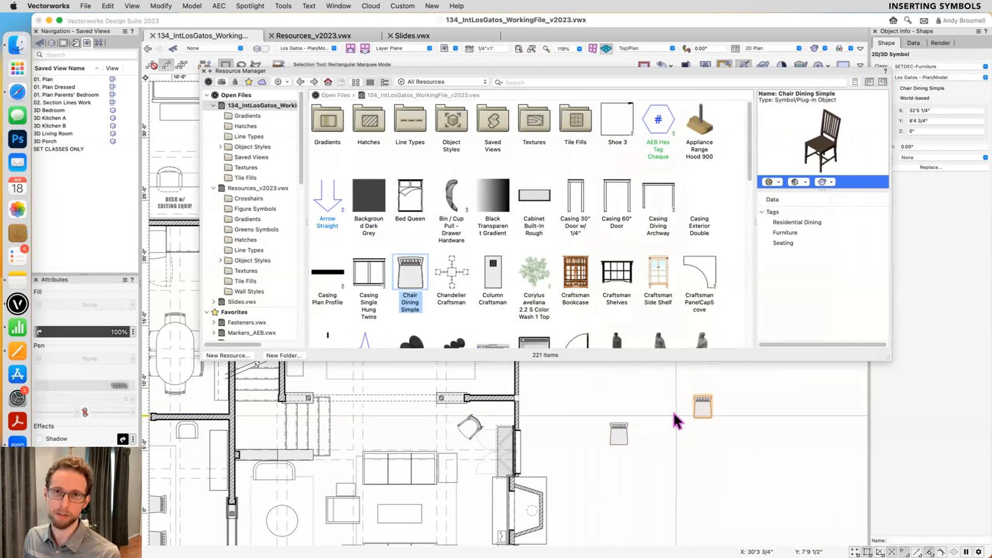
left_click(620, 389)
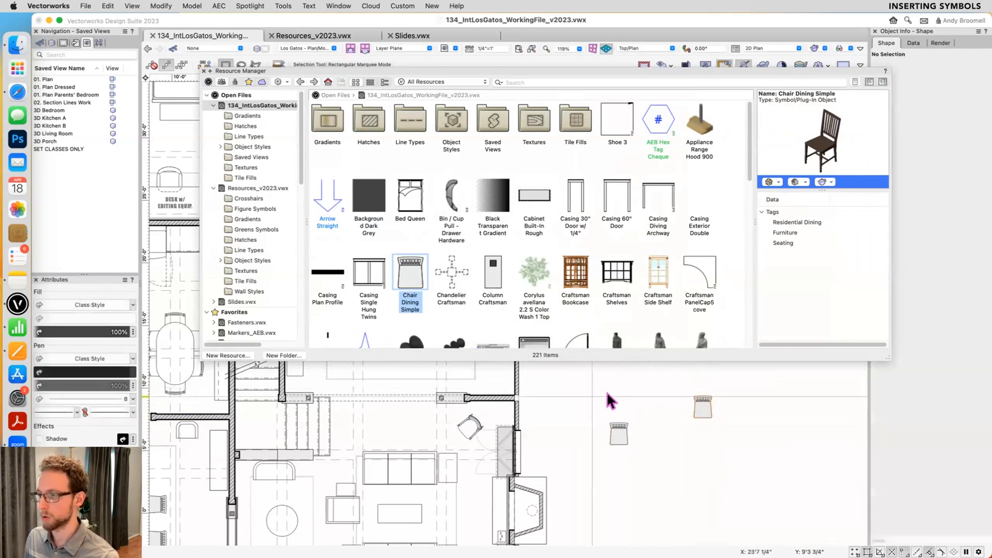
left_click_drag(621, 281, 678, 438)
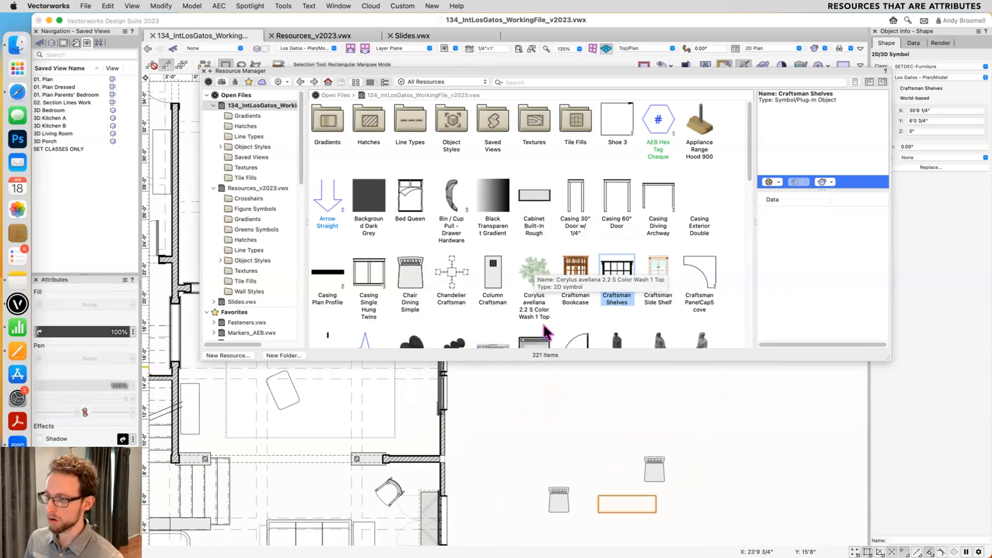
- Draw a rectangle about 5'7" by 2'9" near the placed chairs, and open the working file's Hatches folder
left_click(619, 370)
key("4")
left_click(496, 438)
left_click(575, 398)
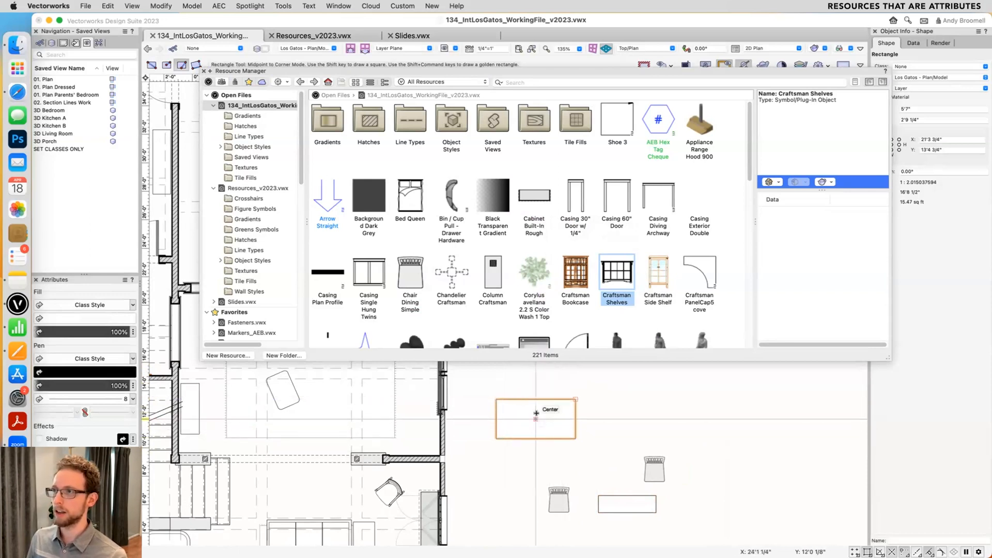
left_click(368, 124)
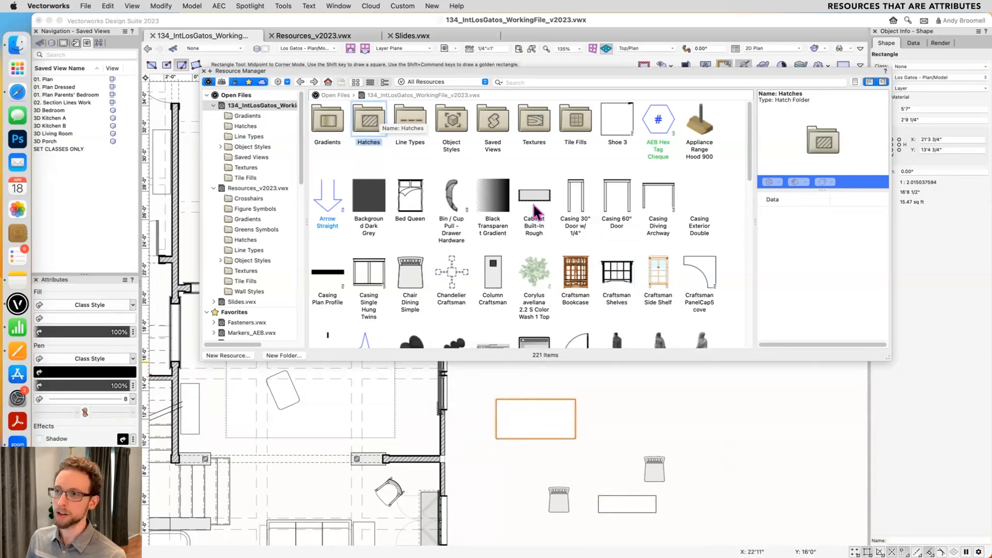
double_click(370, 121)
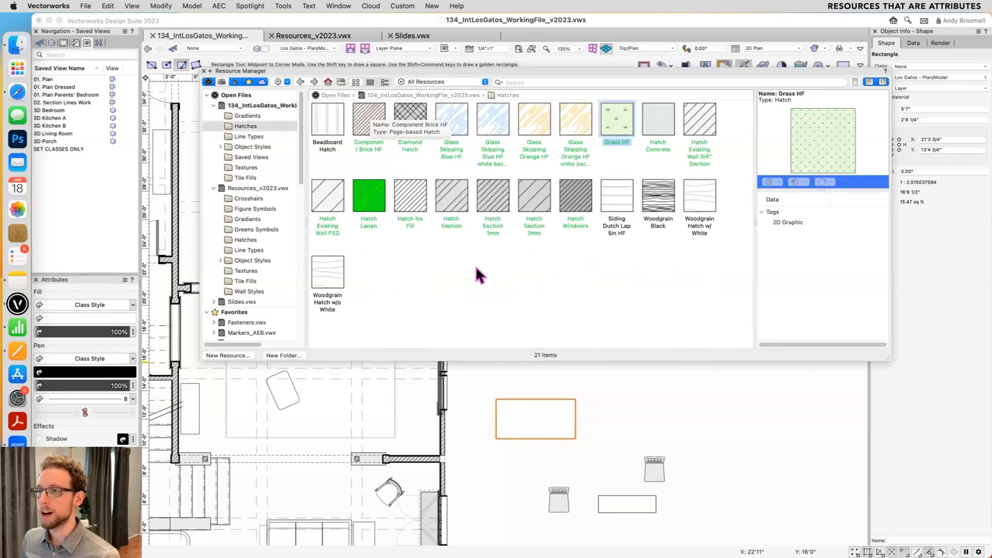
- Apply Hatch Section, Hatch Section 3mm, Glass Skipping Orange HF, Grass HF and Hatch Concrete to the selected rectangle in turn
left_click(461, 198)
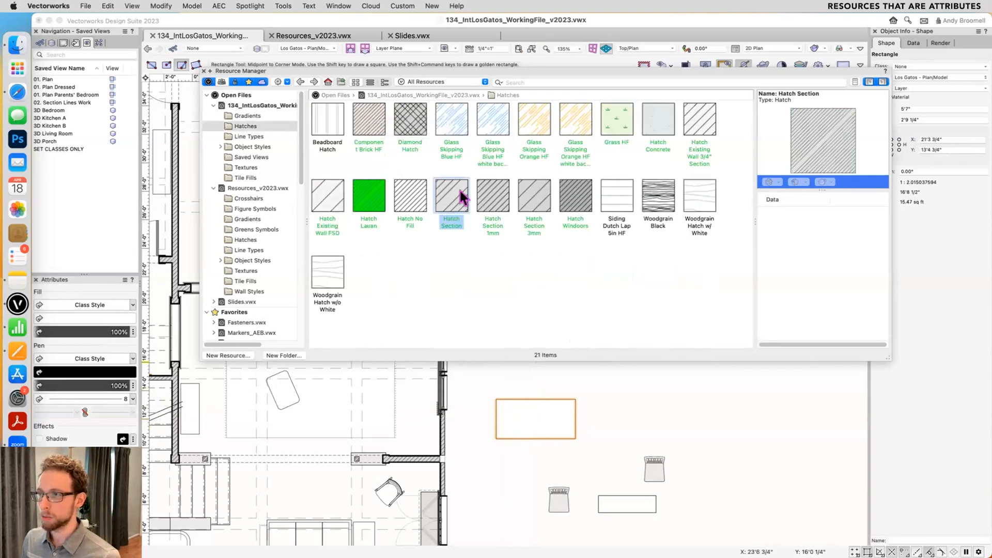
double_click(461, 198)
double_click(524, 201)
left_click(530, 126)
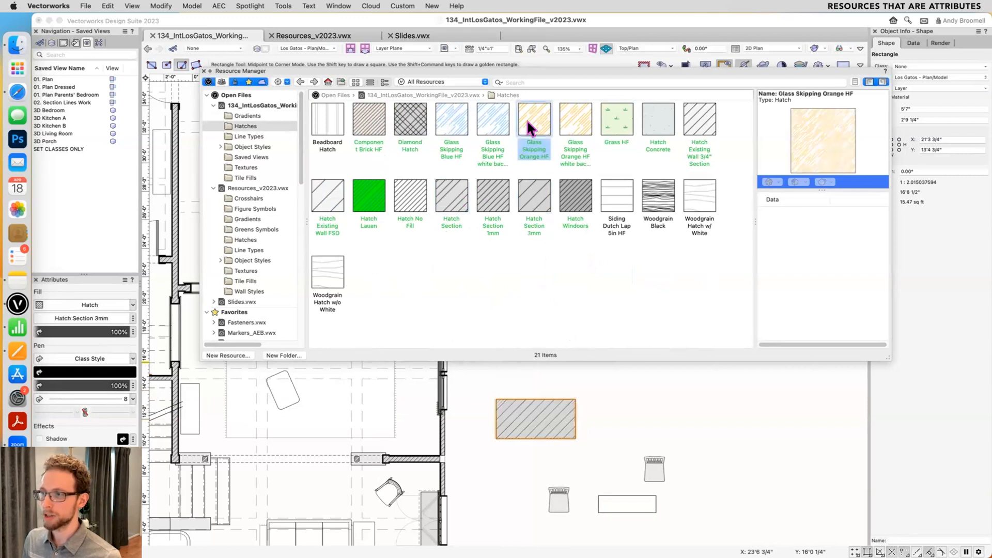
double_click(532, 127)
double_click(614, 122)
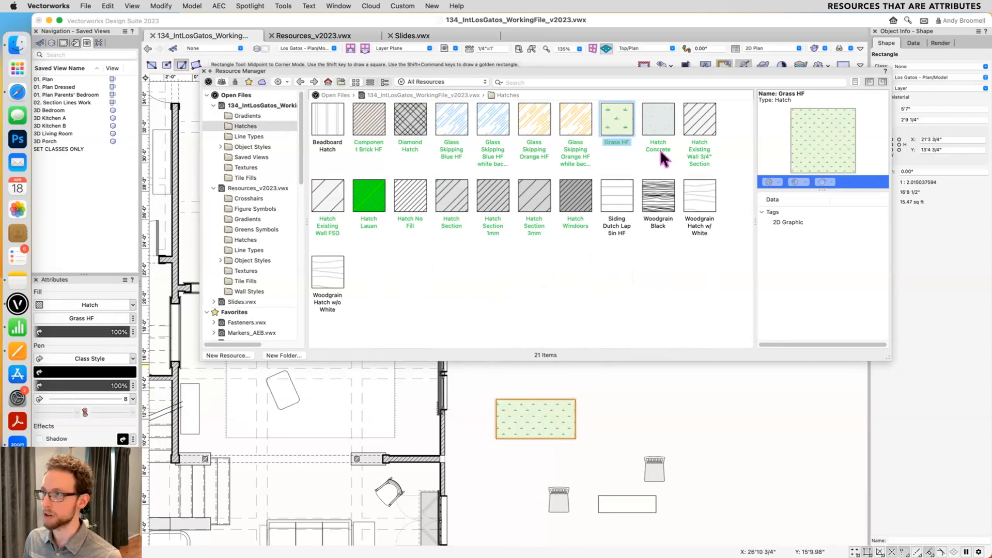
double_click(663, 127)
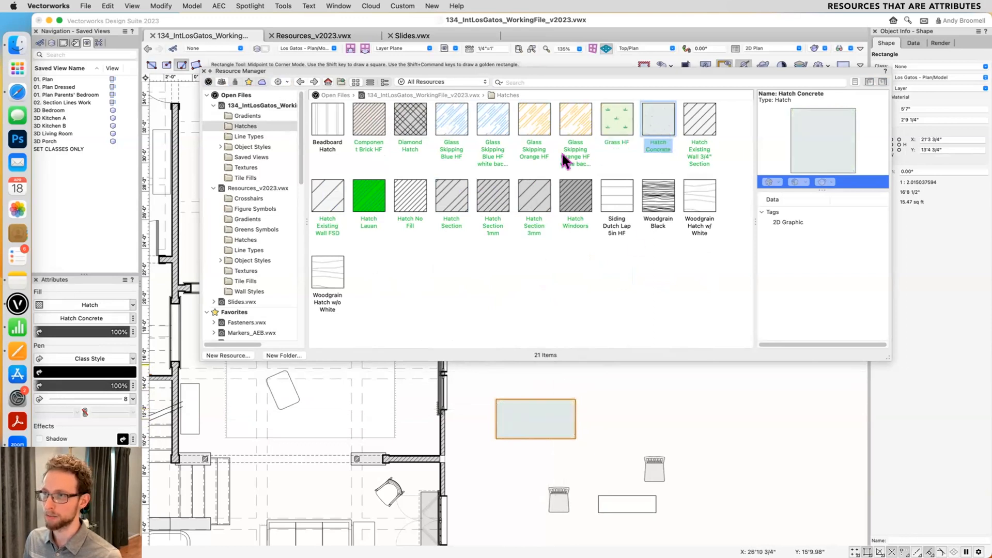
- Apply Hatch No Fill to the rectangle, and try to apply the same hatch to the Craftsman Shelves symbol
left_click_drag(410, 195, 510, 413)
mouse_move(418, 194)
left_mouse_down()
mouse_move(591, 460)
mouse_move(517, 468)
mouse_move(511, 413)
mouse_move(480, 472)
mouse_move(595, 502)
mouse_move(533, 434)
mouse_move(429, 457)
mouse_move(361, 421)
mouse_move(467, 430)
left_mouse_up()
left_click_drag(557, 479, 627, 504)
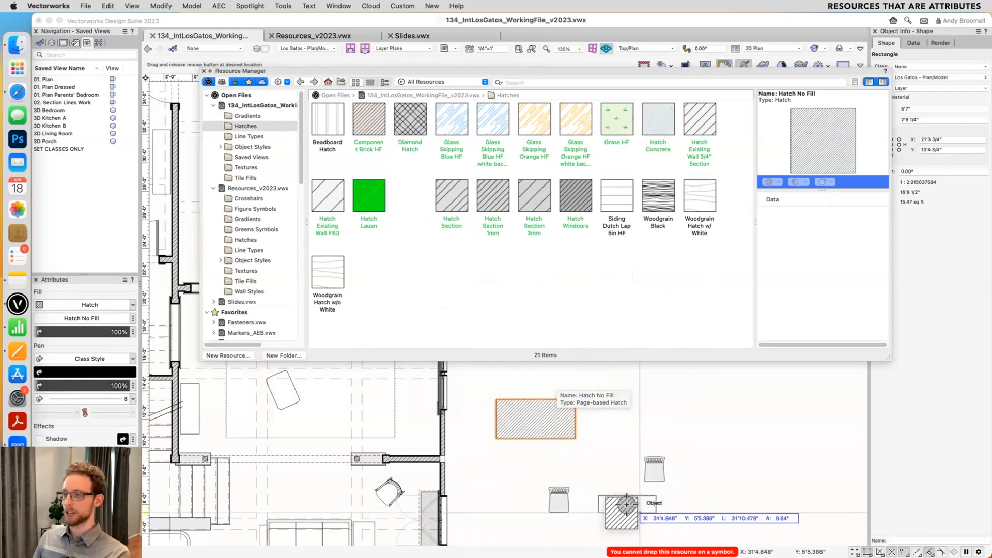
left_click_drag(626, 504, 616, 504)
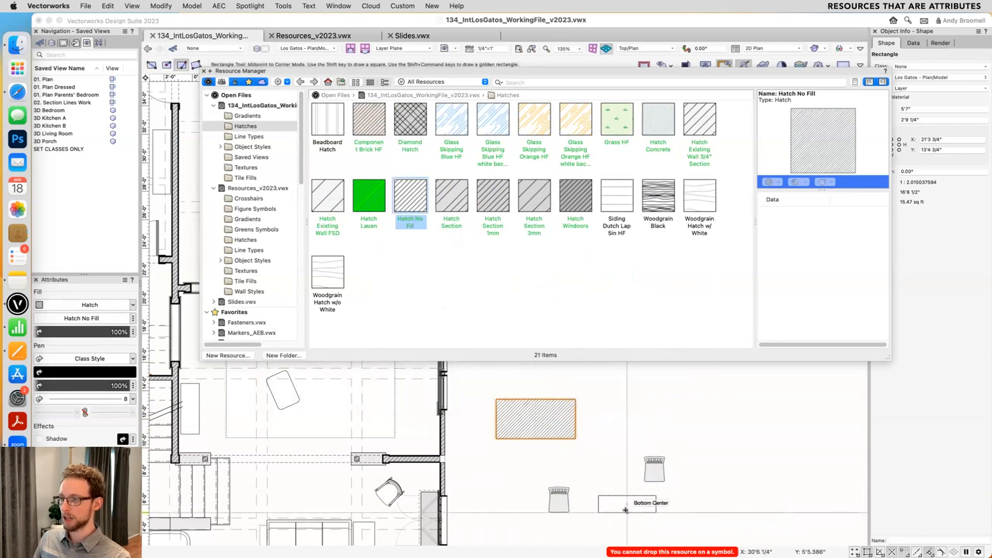
left_click(643, 506)
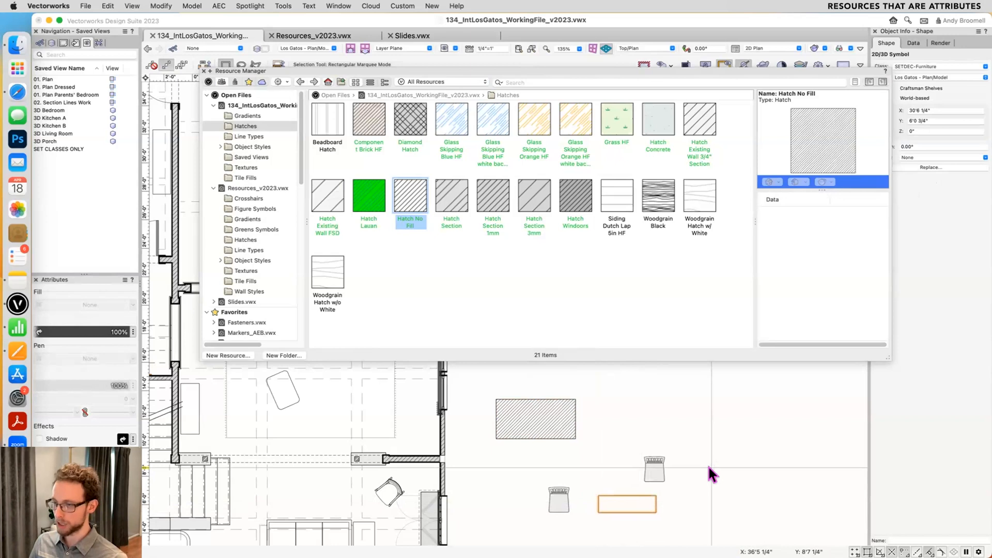
- Draw a circle about 1'8" in radius beside the hatched rectangle, apply Hatch No Fill to it, and deselect it
key("6")
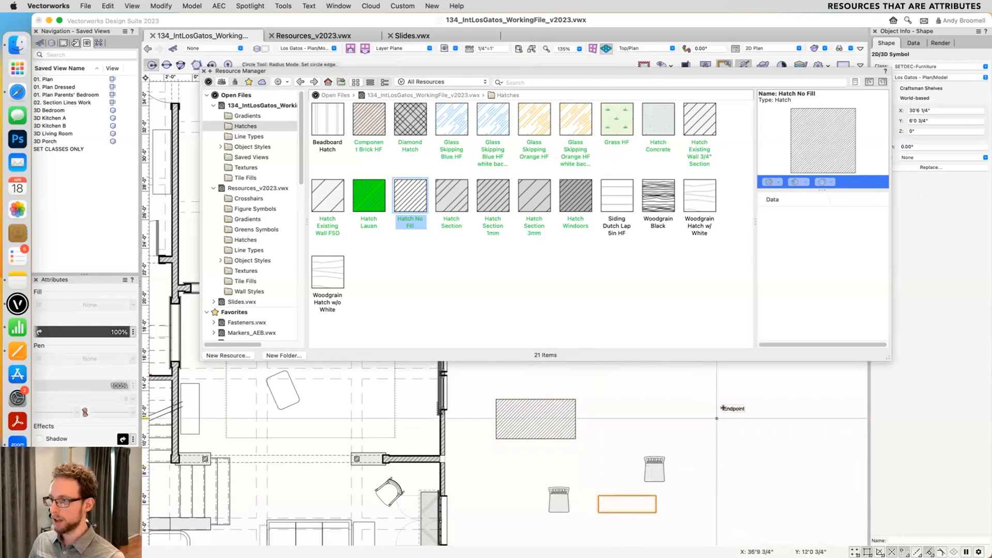
left_click_drag(717, 418, 723, 395)
left_click_drag(411, 195, 716, 416)
key("x")
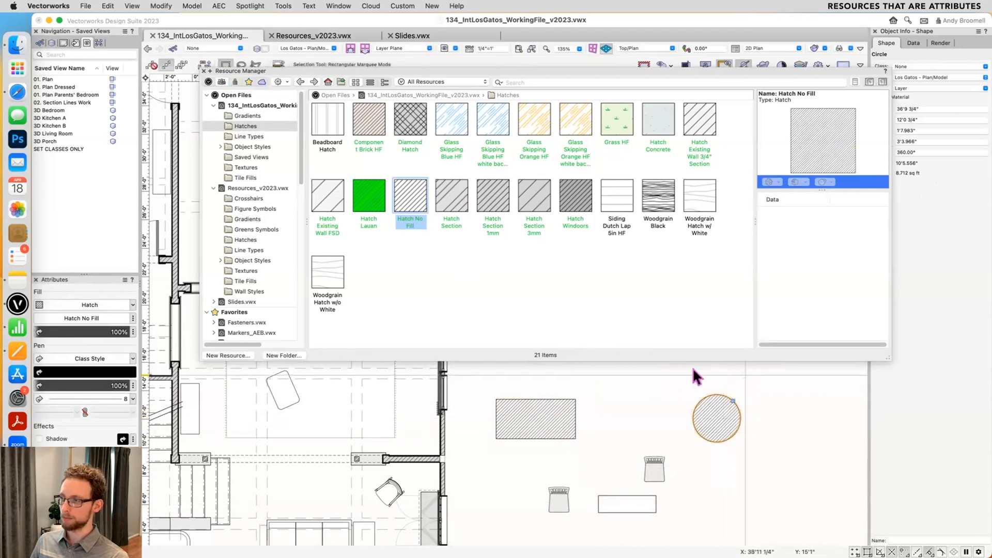
left_click(635, 394)
middle_click_drag(647, 387, 628, 394)
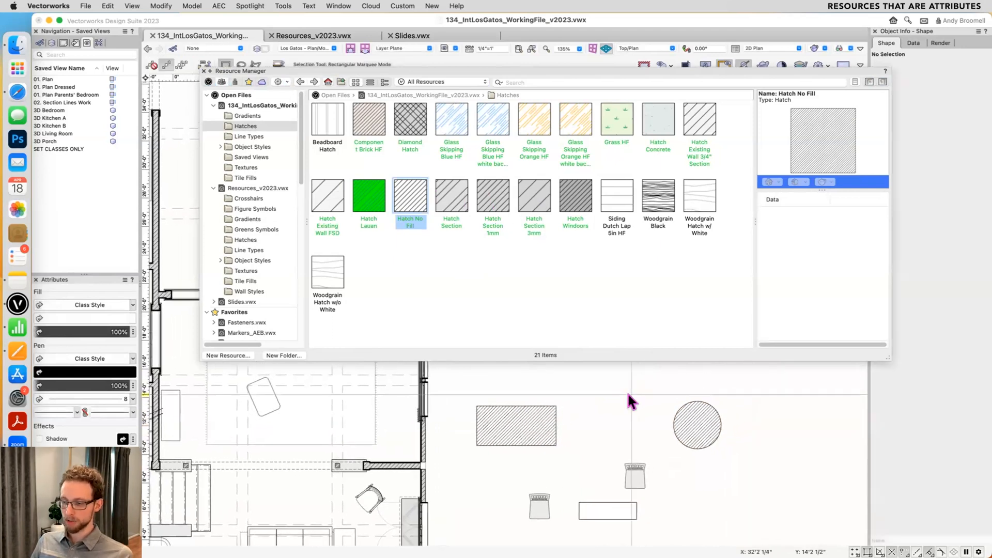
- Select the rectangle and apply the Glass Skipping Blue HF and Hatch Existing Wall FSD resources to it in turn
left_click(448, 199)
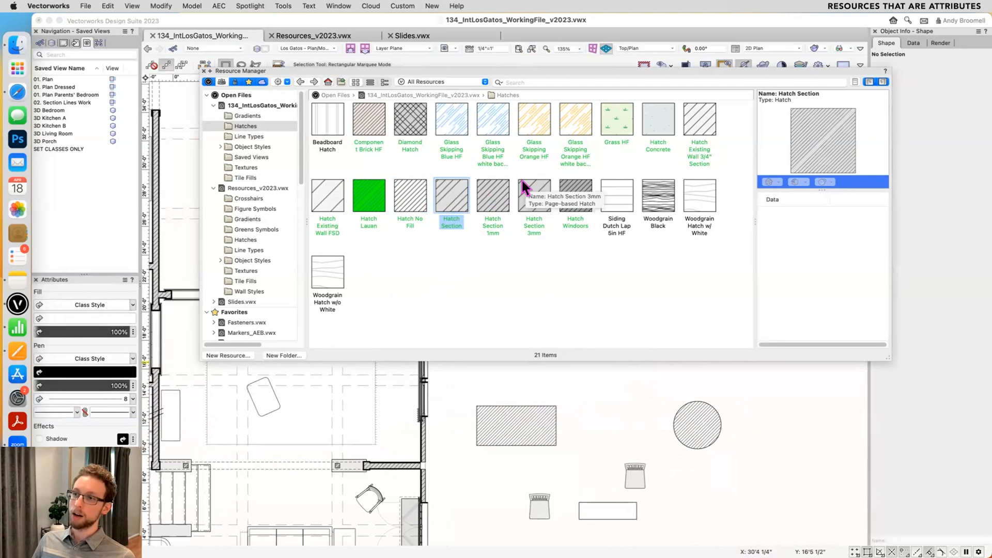
mouse_move(525, 187)
left_mouse_down()
mouse_move(533, 343)
mouse_move(510, 413)
left_mouse_up()
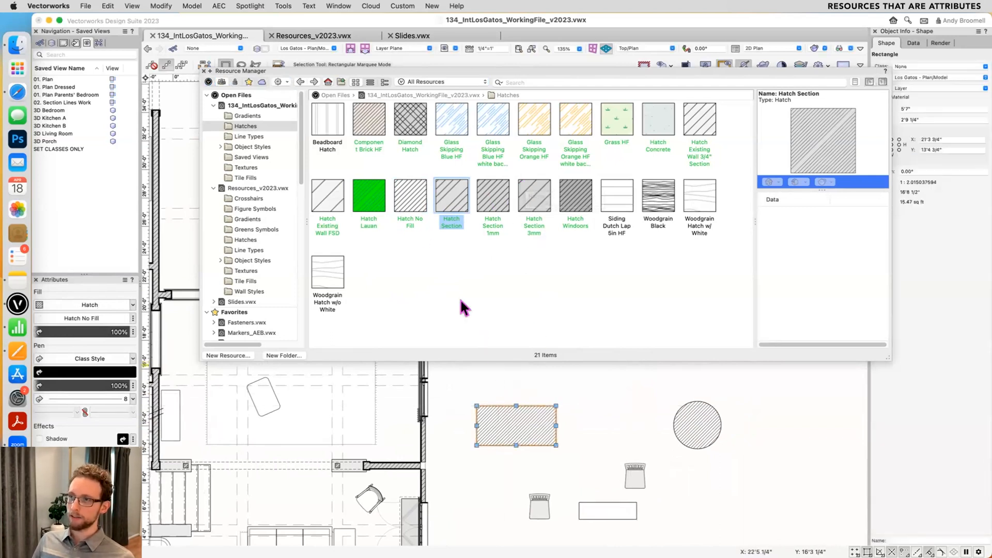
double_click(450, 130)
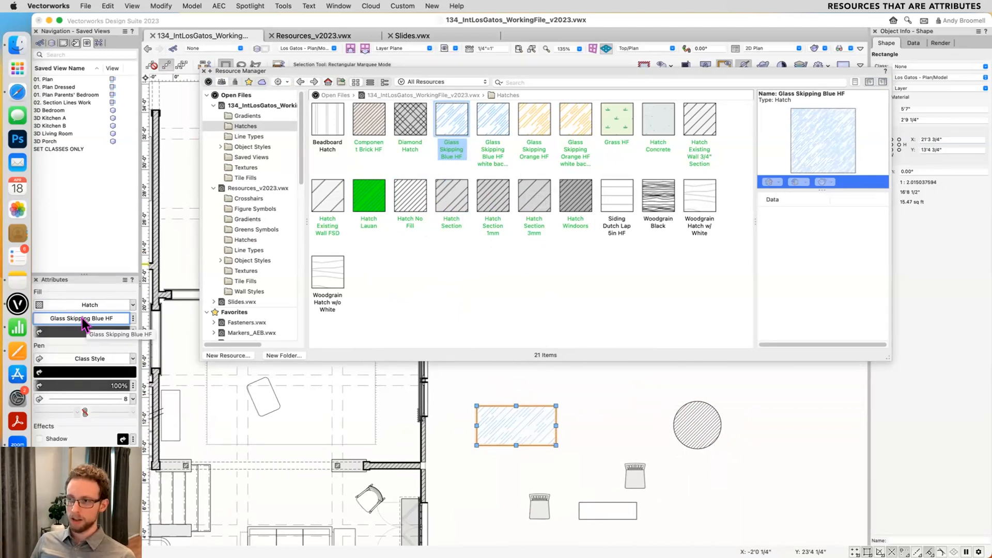
double_click(327, 196)
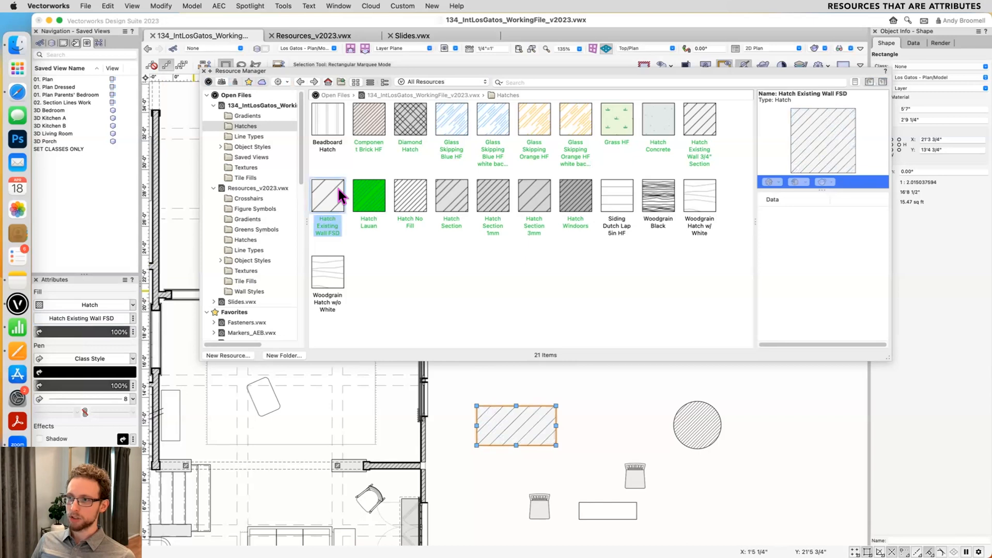
- Change the rectangle's fill hatch in its attributes to the white-background version of Glass Skipping Orange HF
left_click(89, 318)
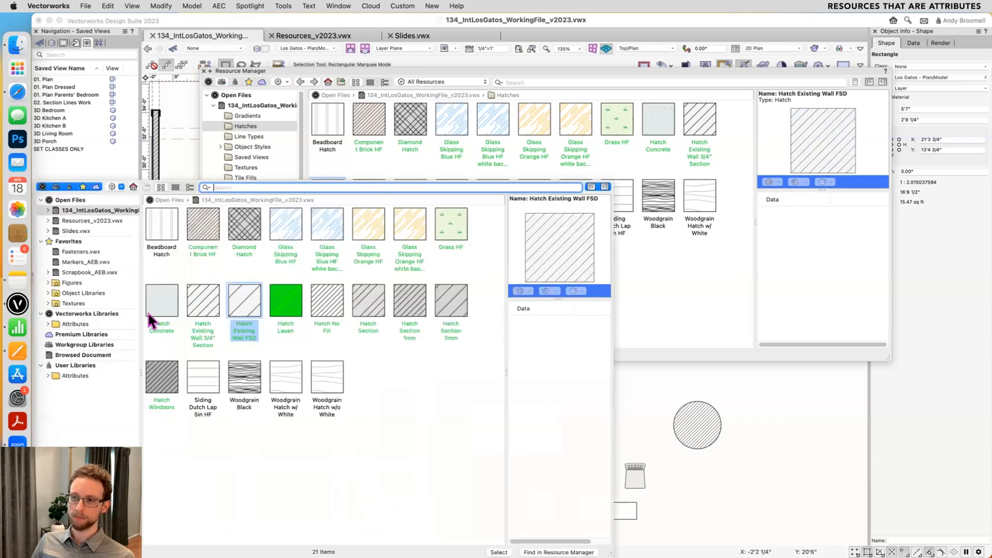
double_click(408, 233)
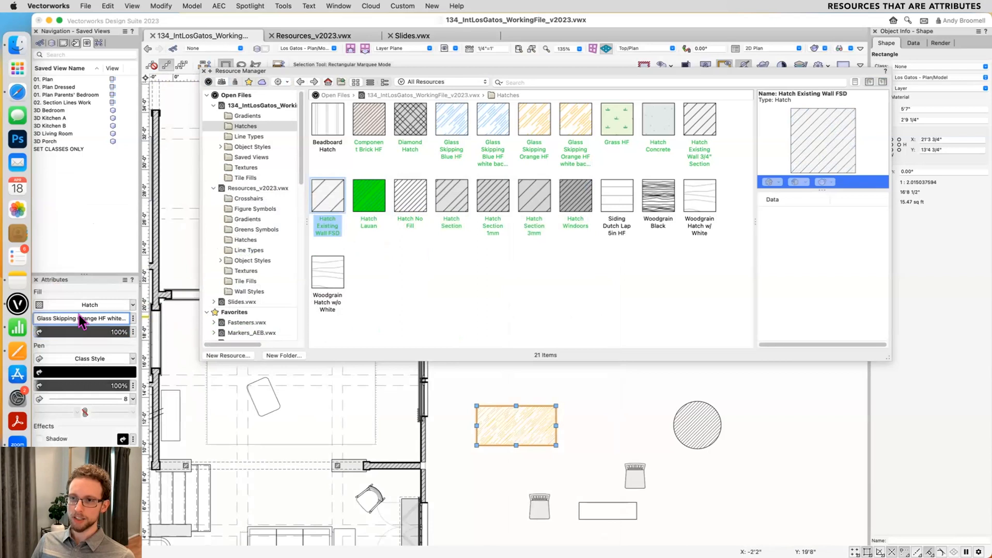
left_click(83, 318)
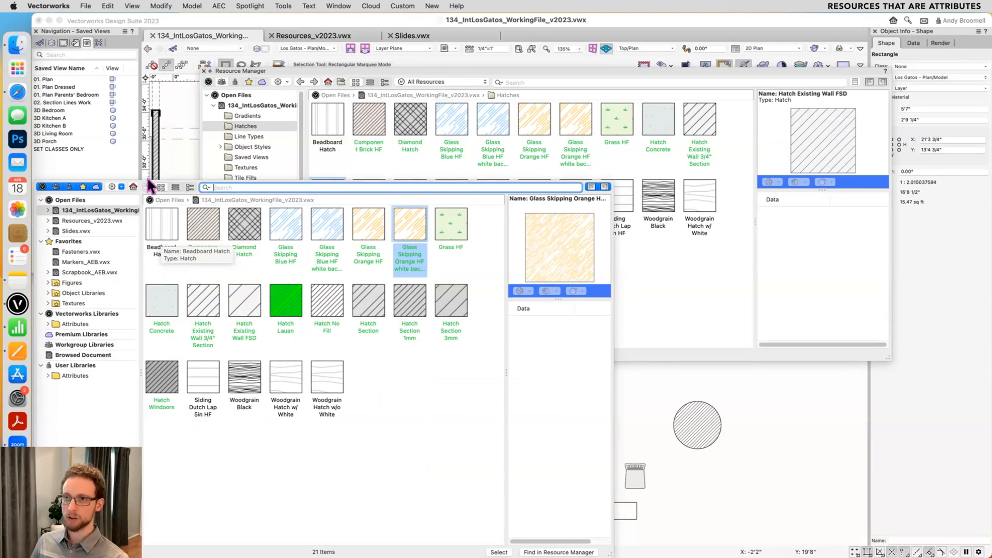
left_click(147, 177)
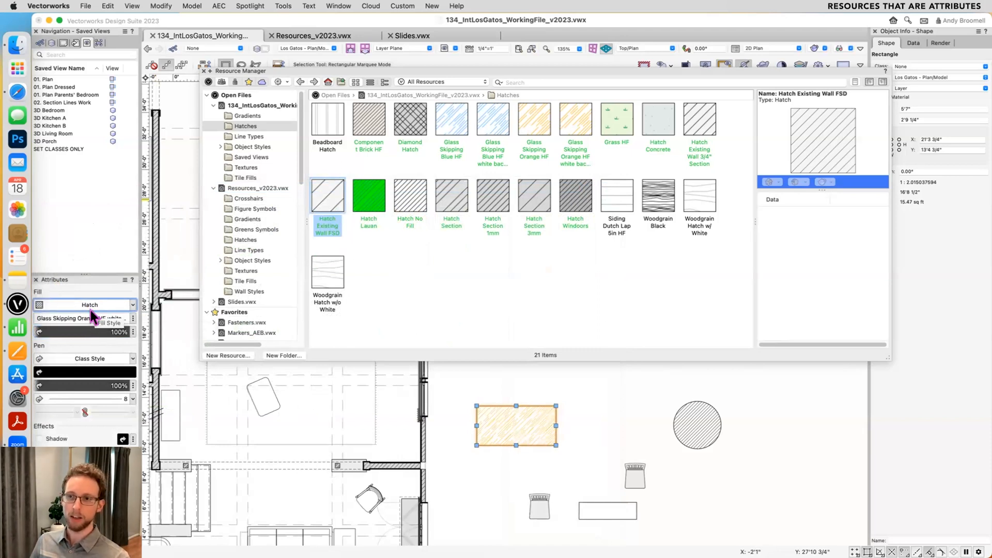
- Browse the fill hatches of the open and favorite files, and apply Hatch Lino Temp Pink from Scrapbook_AEB.vwx to the rectangle
left_click(83, 318)
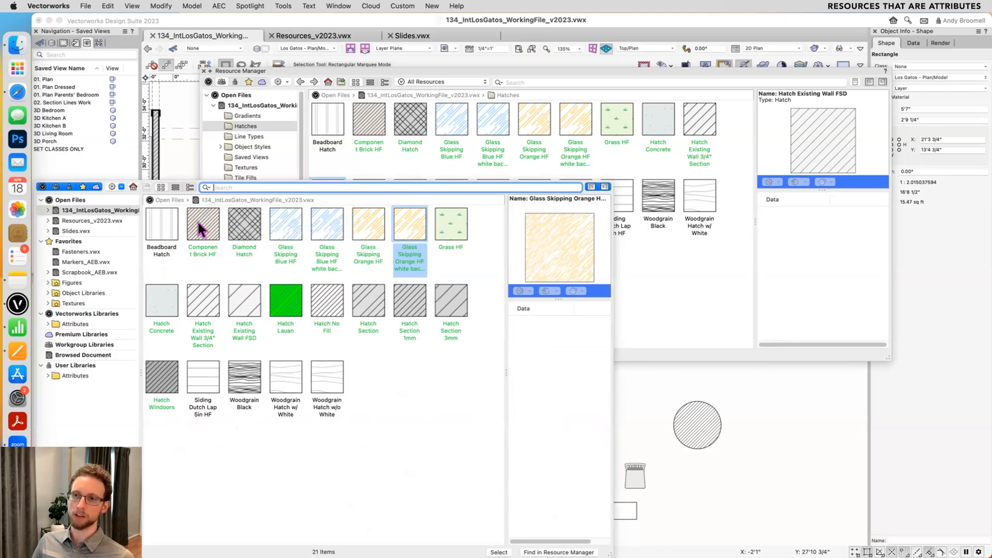
left_click(98, 221)
left_click(97, 231)
left_click(94, 252)
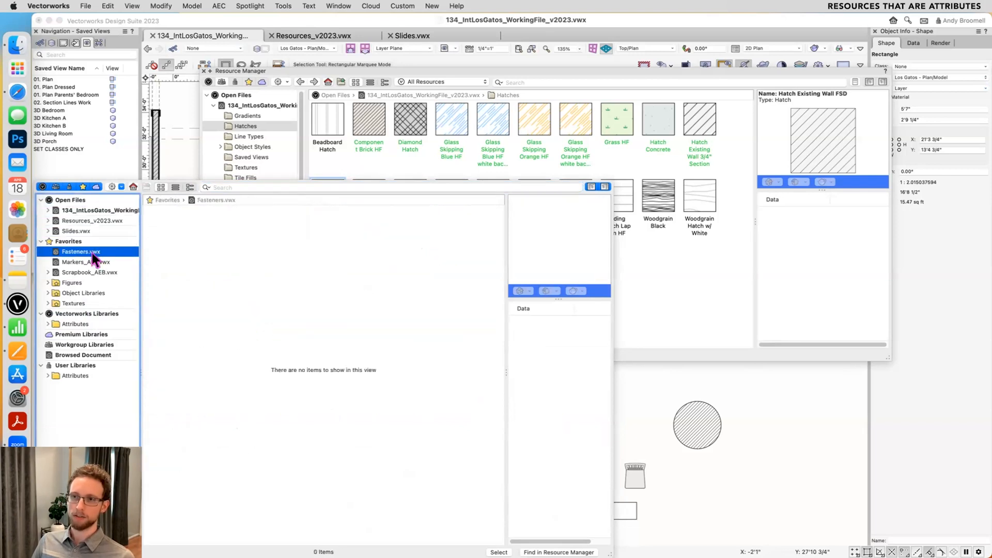
left_click(89, 262)
left_click(88, 271)
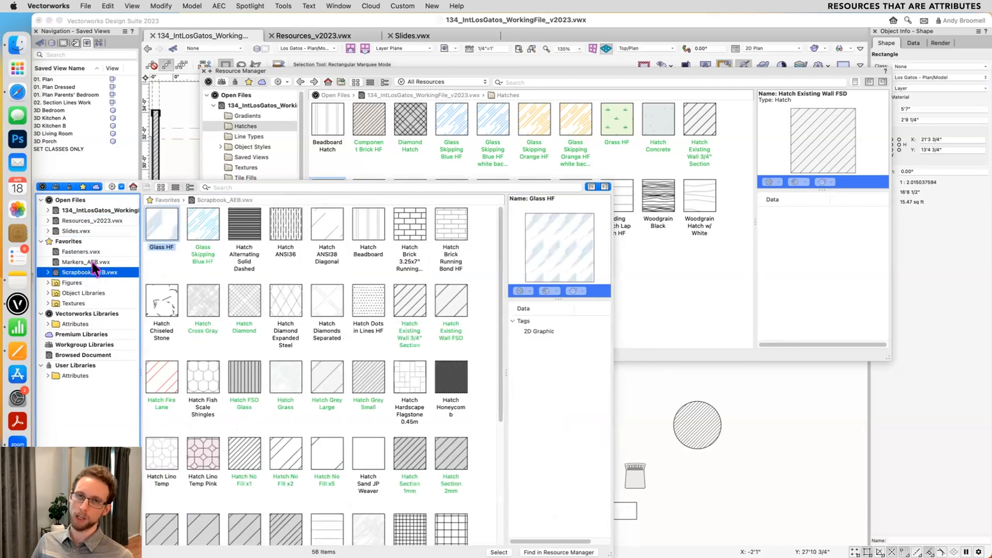
scroll(249, 307, "down", 5)
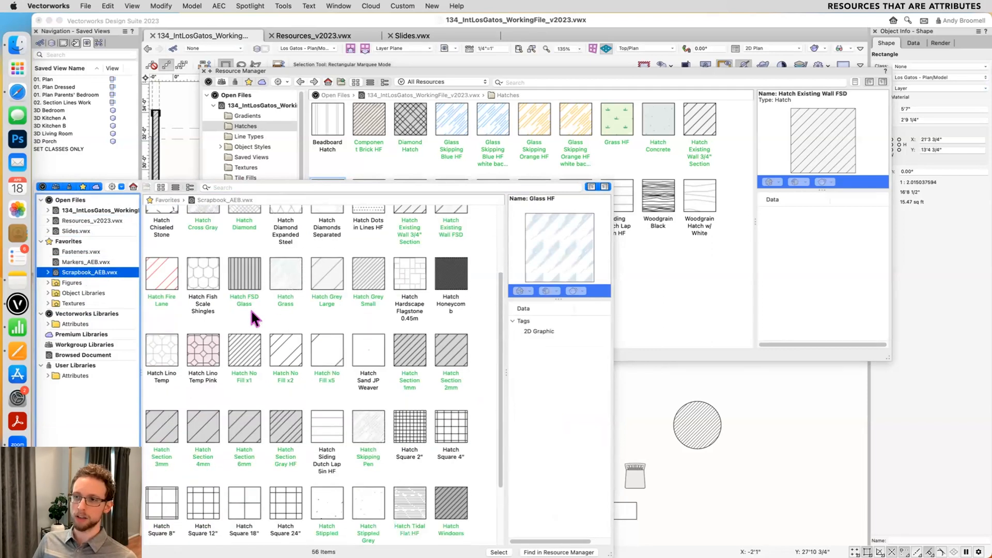
scroll(284, 375, "down", 1)
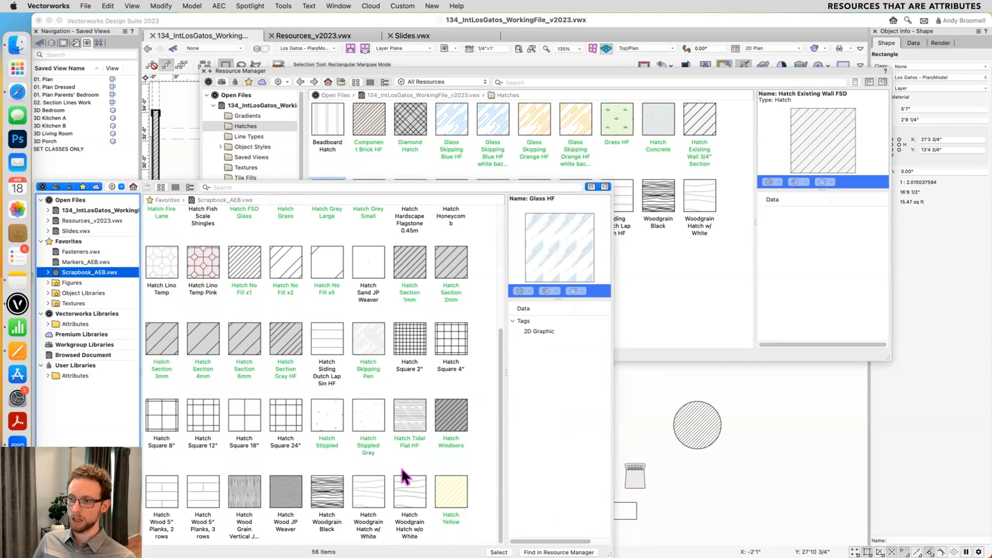
scroll(203, 398, "up", 2)
left_click(204, 325)
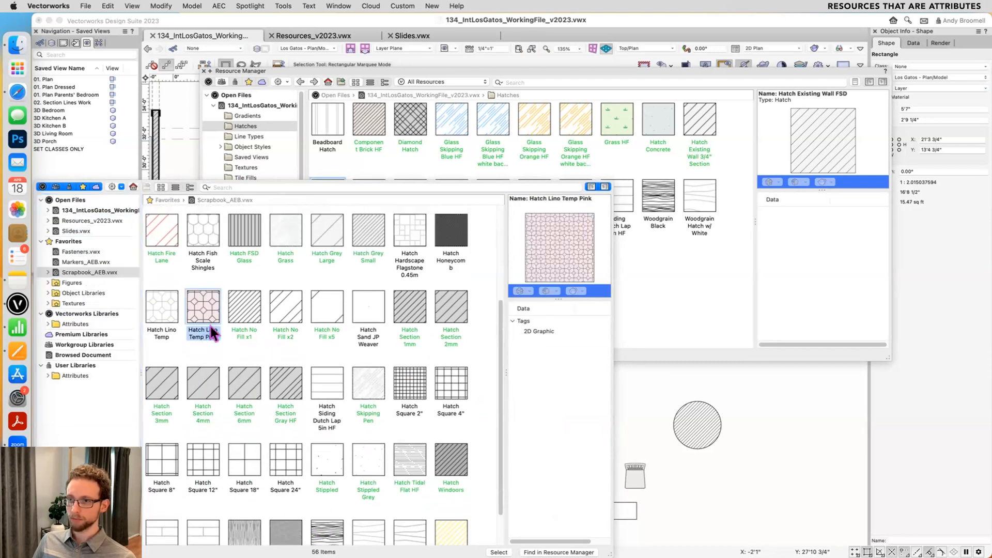
double_click(210, 327)
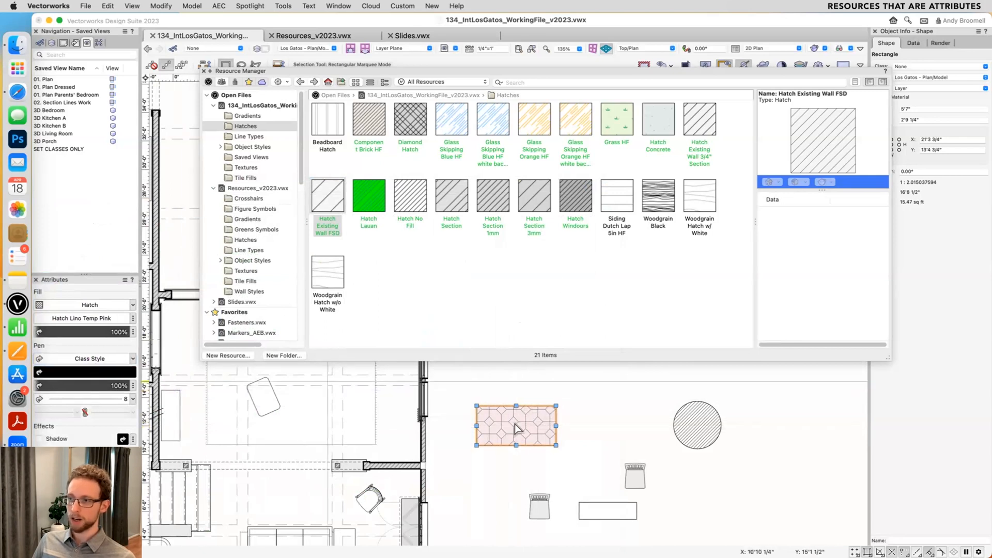
- Set the rectangle's fill to None and its pen style to Line Type
scroll(536, 430, "up", 5)
left_click(100, 305)
left_click(82, 265)
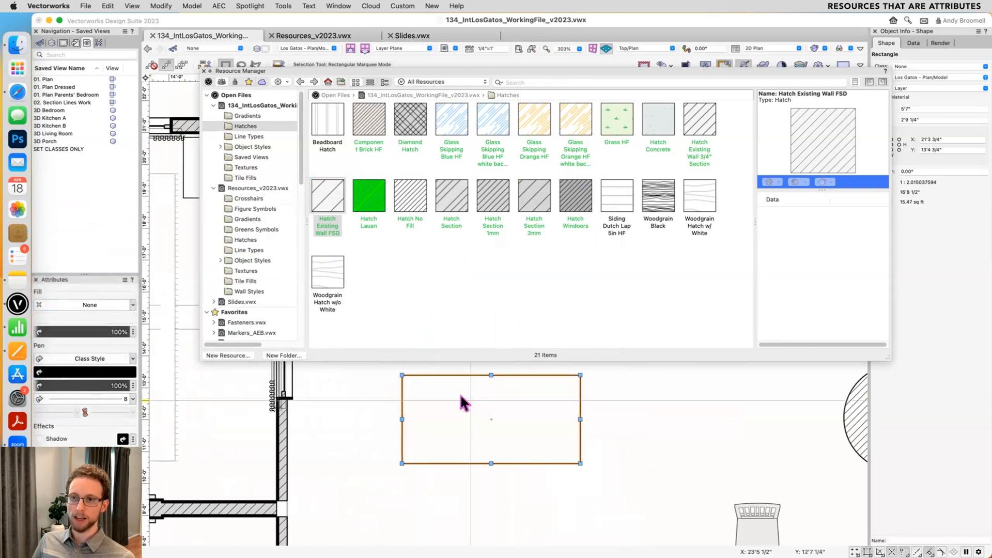
left_click(44, 358)
left_click(77, 419)
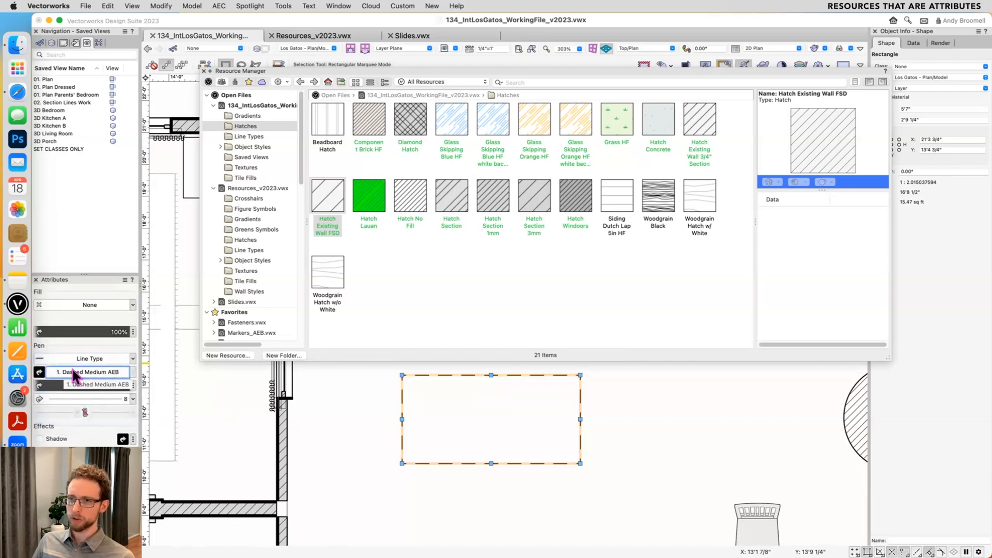
- Open the working file's Line Types folder and apply Zig Zag Medium and then 13. Chandeliers to the rectangle's outline
left_click(72, 369)
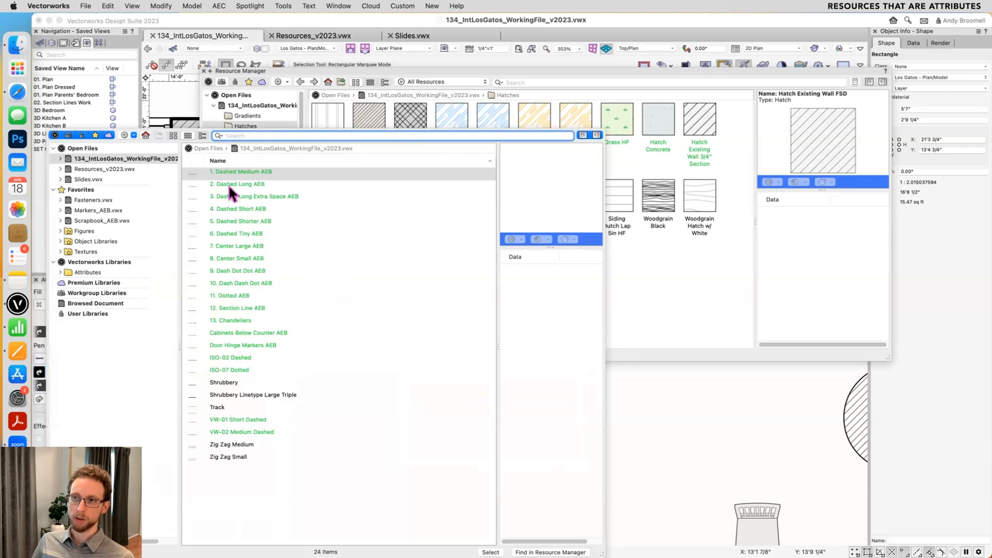
left_click(707, 298)
left_click(252, 136)
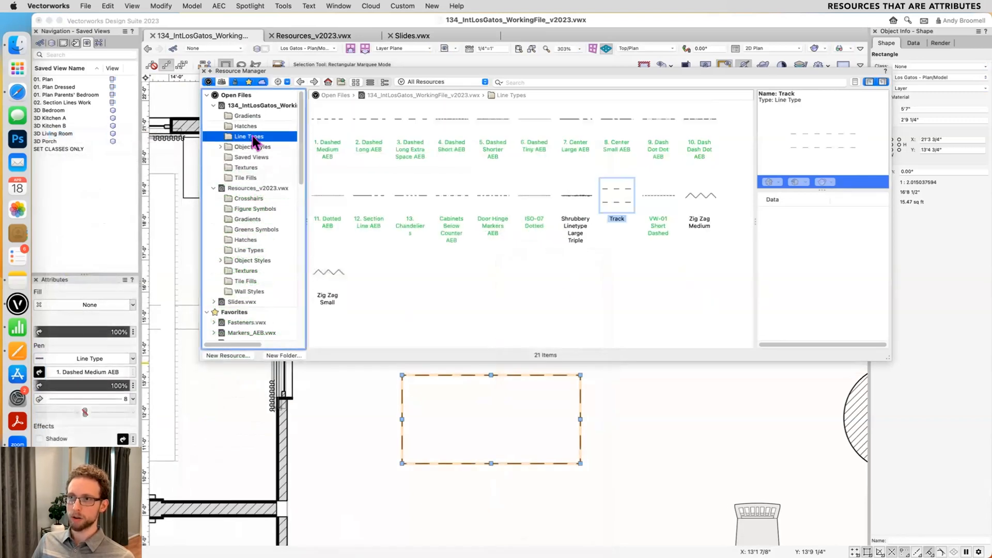
double_click(704, 194)
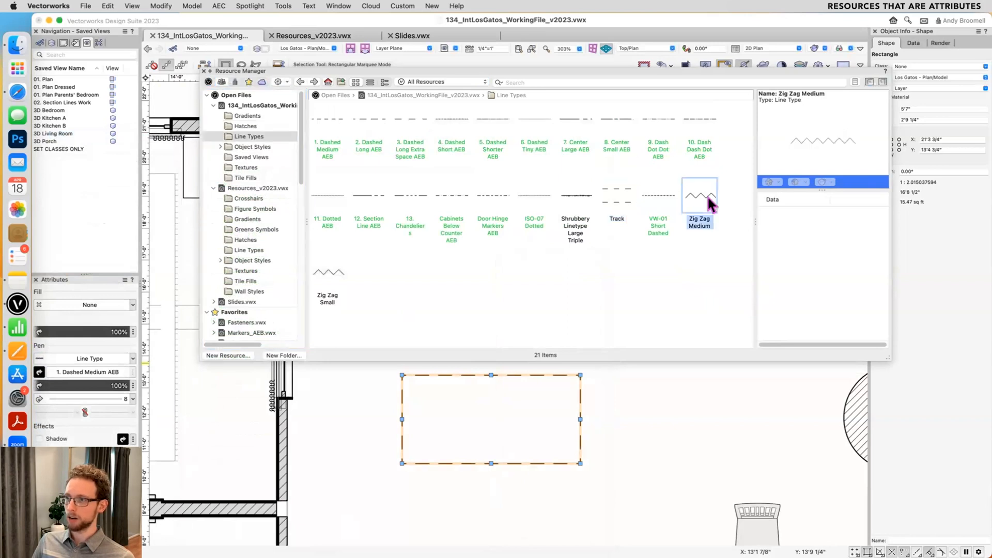
left_click(451, 197)
double_click(410, 196)
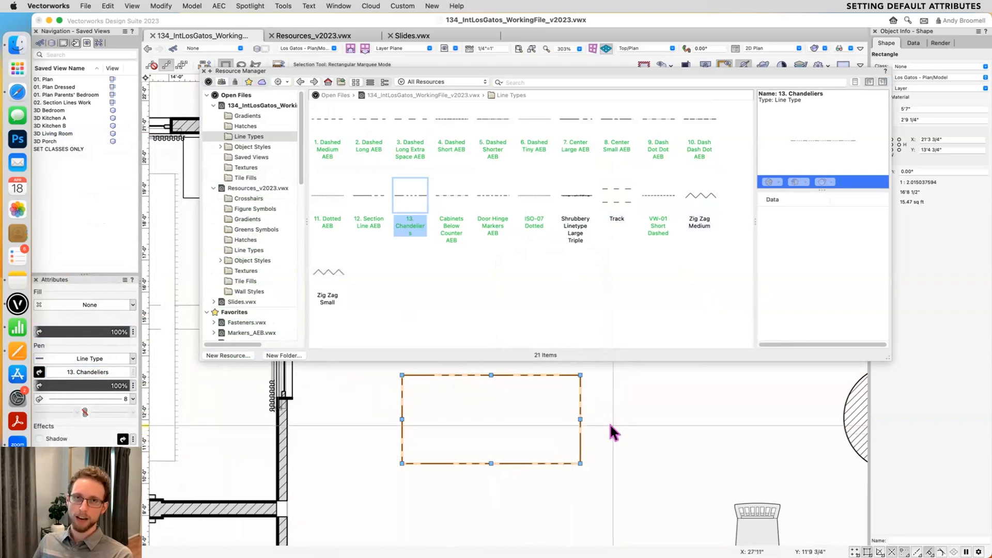
- With nothing selected, make Gradient Green GR from the working file's Gradients folder the default fill
left_click(690, 408)
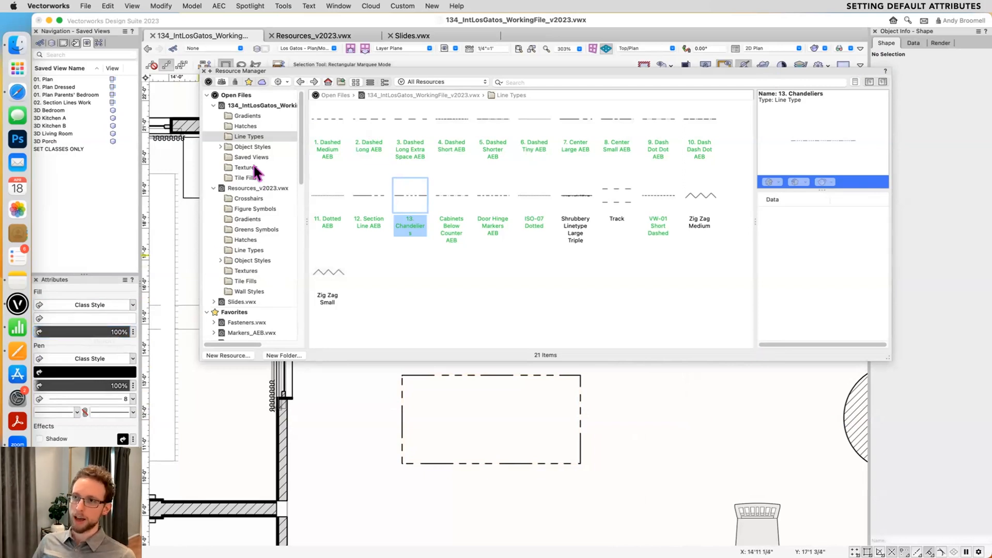
left_click(252, 116)
left_click(446, 115)
double_click(450, 114)
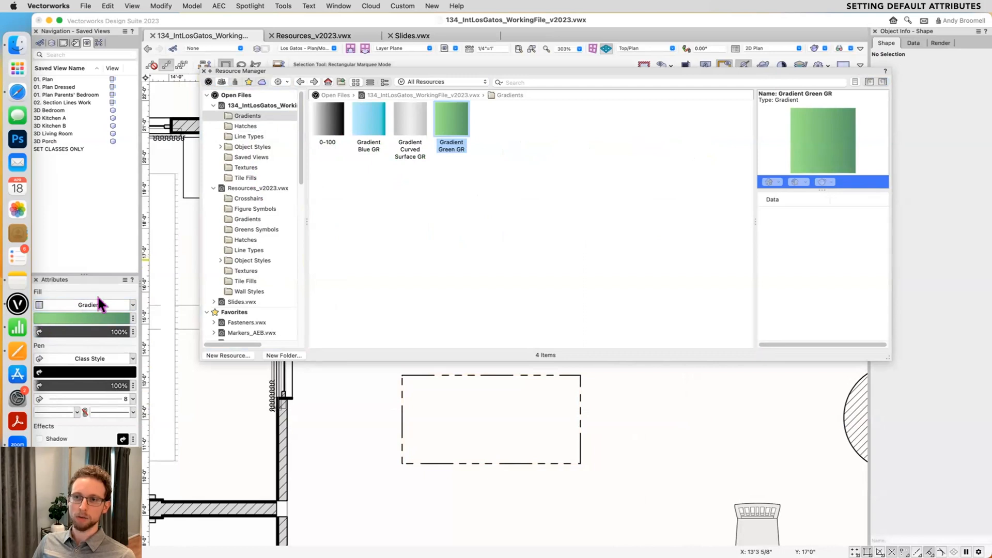
- Close the Resource Manager and draw a rectangle about 3'2" by 1'6" above the dashed one, plus a wider midpoint-to-corner rectangle above it
key("super+r")
key("4")
left_click(505, 312)
left_click(555, 263)
left_click(608, 179)
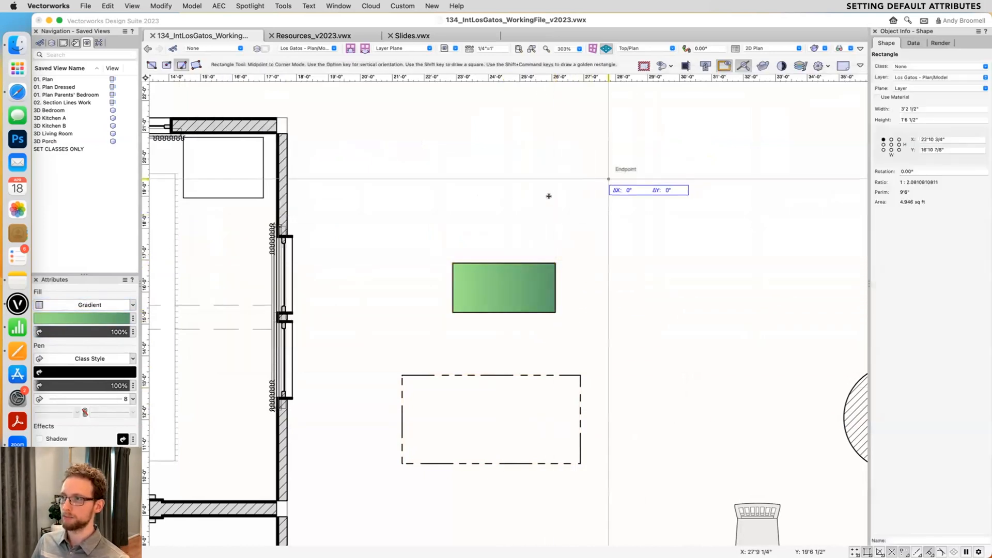
left_click(515, 222)
- Draw two corner-to-corner rectangles around the existing green ones, about 2'6" by 3'1" and about 5' by 2'9"
left_click(152, 64)
left_click(382, 235)
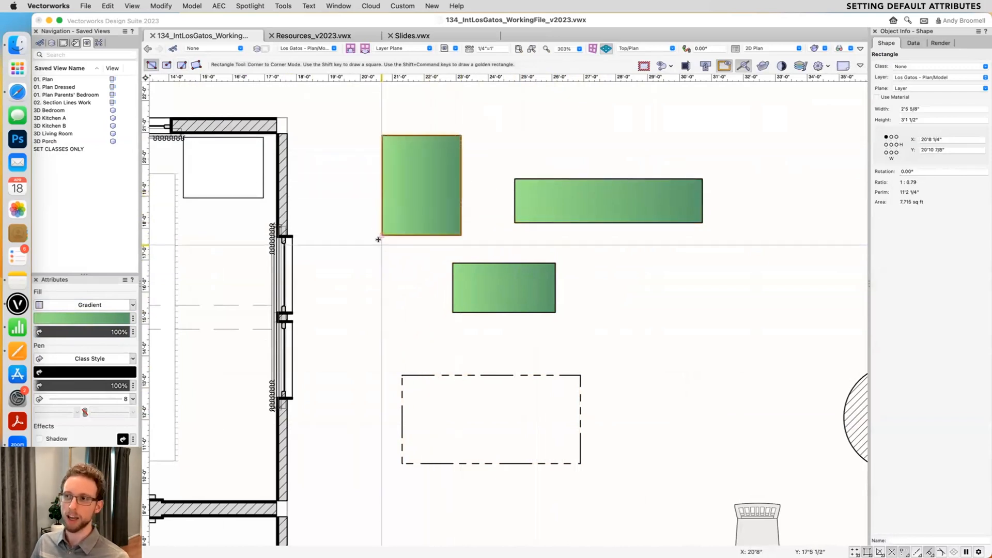
left_click(596, 360)
left_click(757, 273)
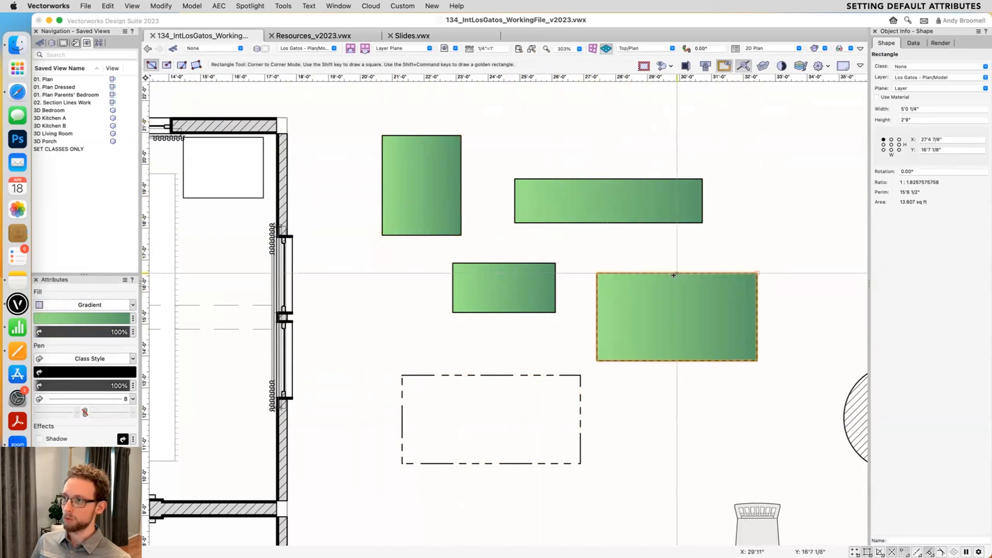
- Change the fill of the selected 5'-wide rectangle to Gradient Blue GR
scroll(620, 294, "right", 5)
left_click(40, 319)
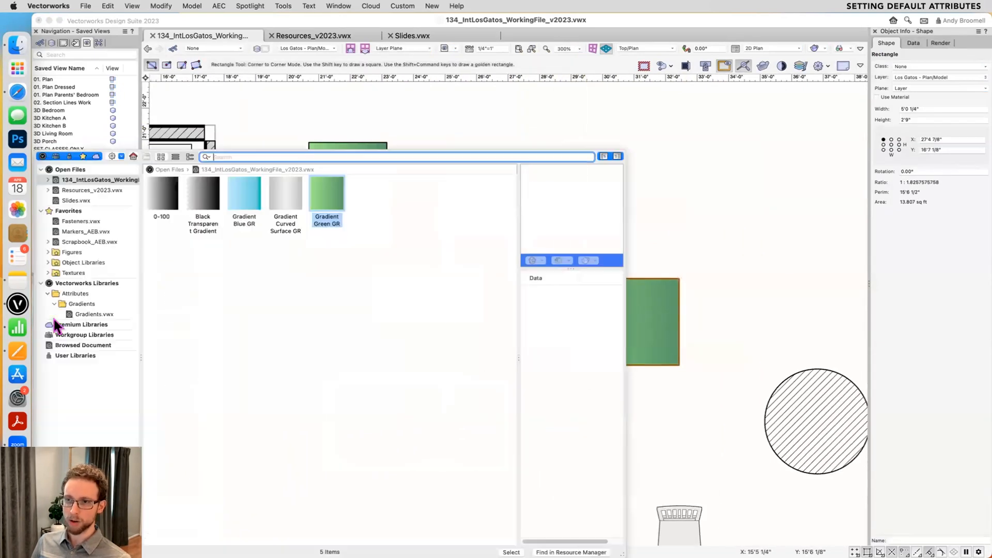
left_click(247, 203)
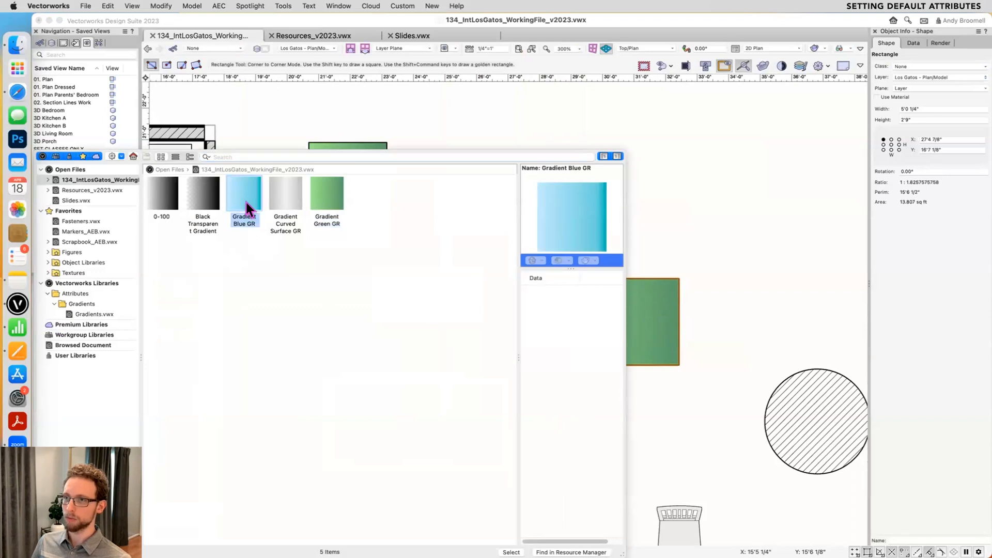
double_click(245, 200)
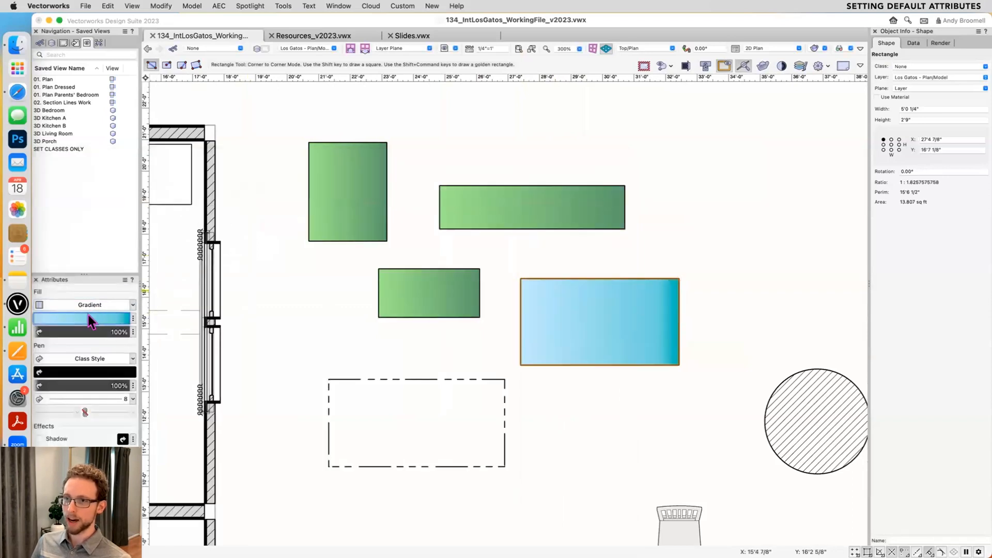
- Draw a rectangle about 4' by 2'8" filled with Gradient Blue GR, and another about 4' by 2'1" above it with the default gradient
mouse_move(679, 258)
left_mouse_down()
mouse_move(724, 217)
mouse_move(806, 173)
left_mouse_up()
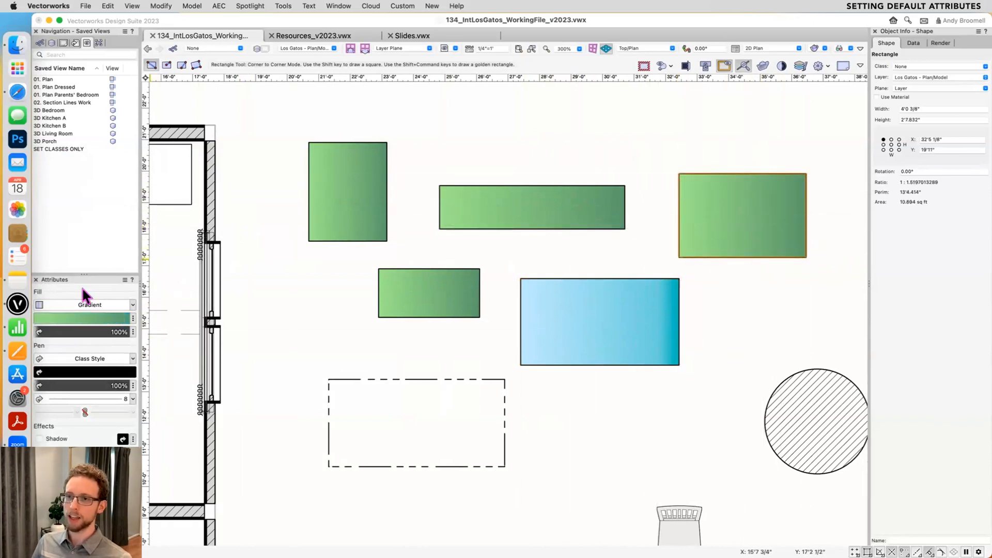
left_click(83, 317)
double_click(244, 202)
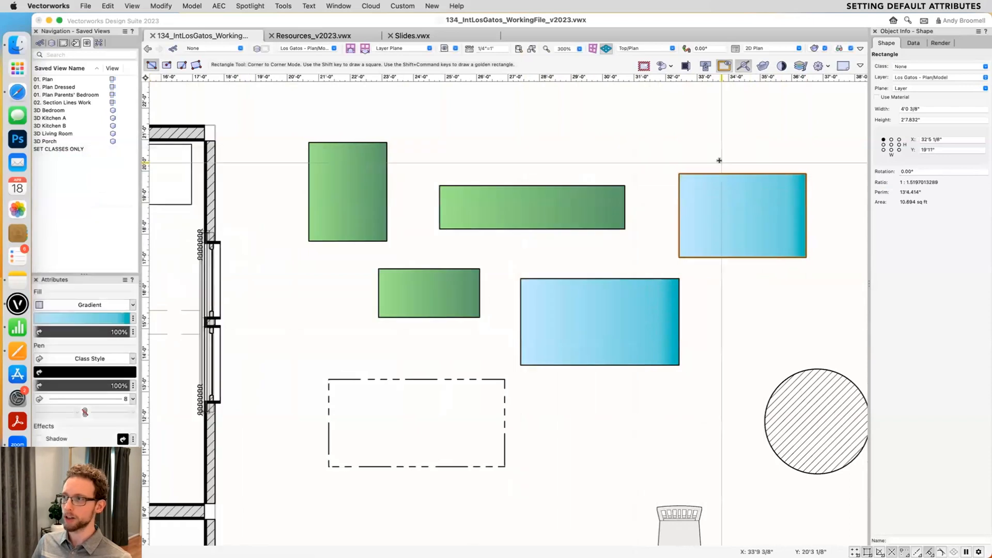
middle_click_drag(719, 161, 592, 272)
left_click_drag(579, 262, 705, 197)
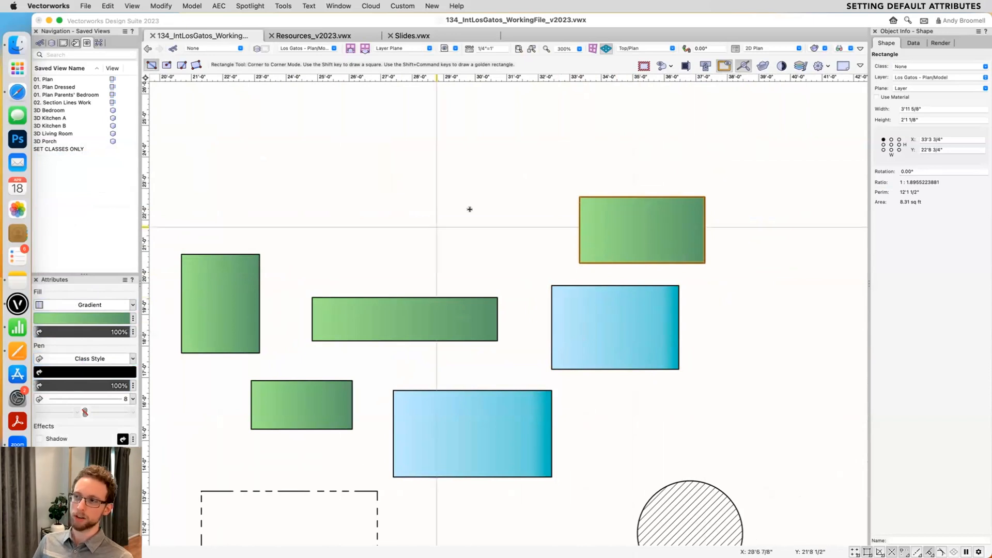
- Deselect everything and set the default fill gradient to Gradient Blue GR
key("x")
left_click(536, 147)
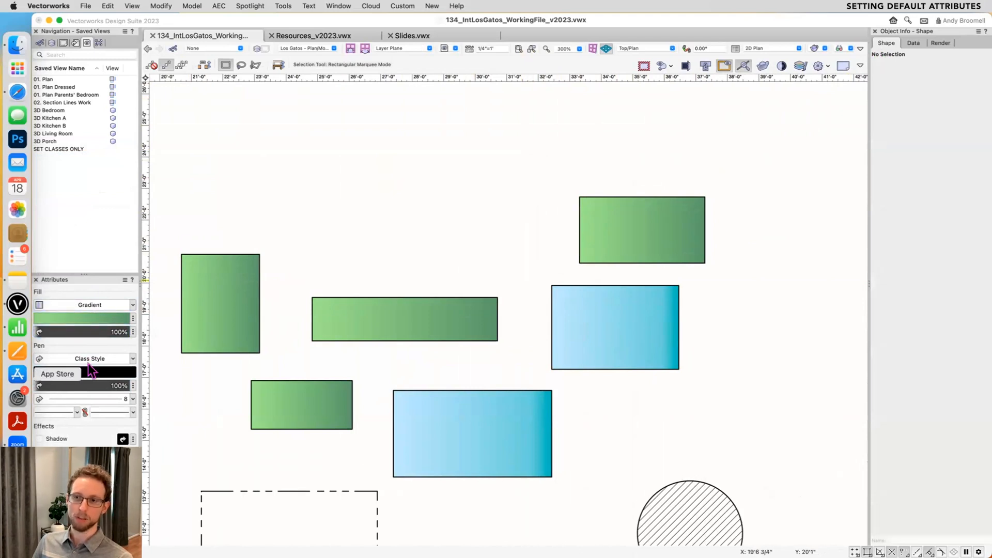
left_click(89, 315)
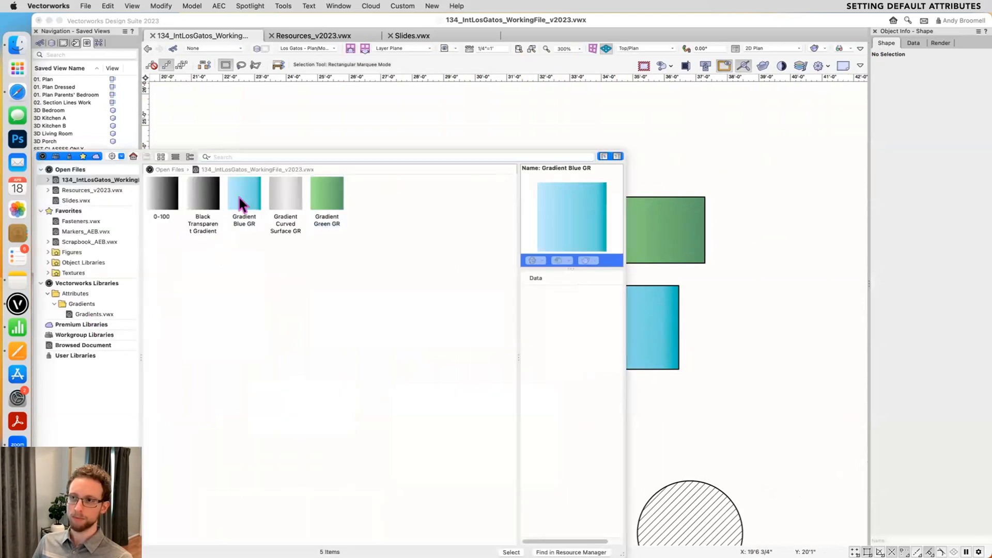
double_click(240, 197)
- Draw three small rectangles above the existing ones, the last about 1'1" by 1'9", and change the last one's fill to Solid
key("r")
mouse_move(349, 216)
left_mouse_down()
mouse_move(546, 128)
mouse_move(595, 93)
left_mouse_up()
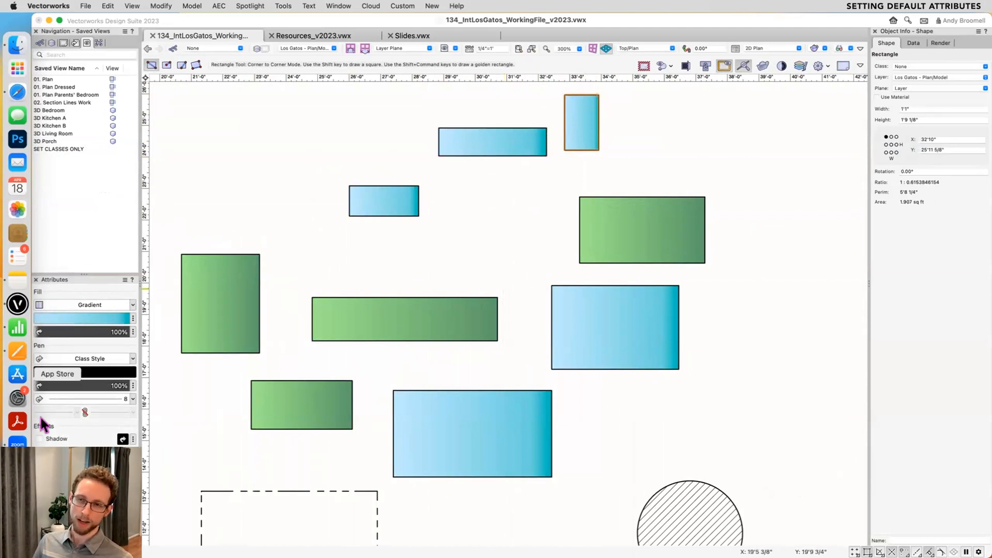
left_click(76, 306)
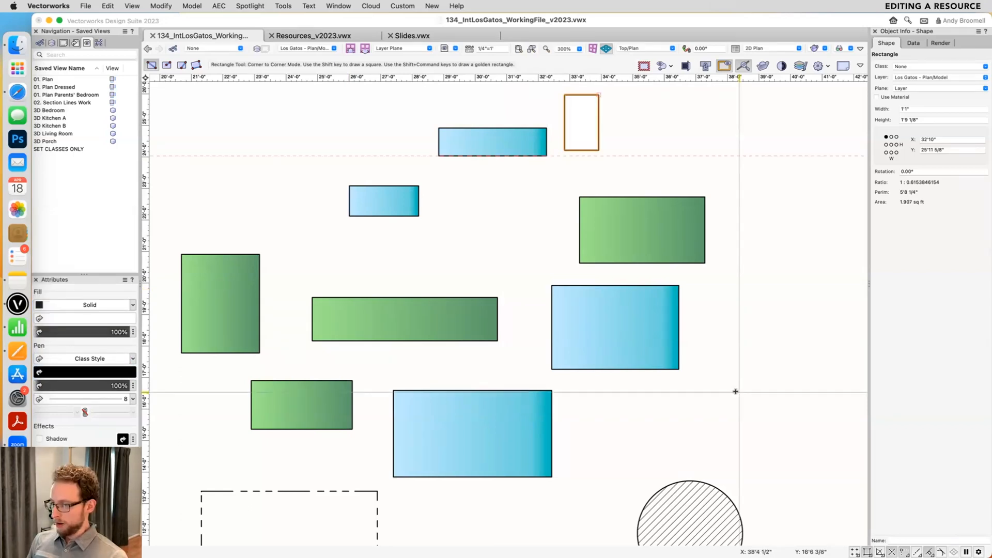
key("x")
- Open the Resource Manager and shorten its window to uncover the gradient-filled rectangles
scroll(706, 361, "down", 2)
middle_click_drag(695, 376, 692, 456)
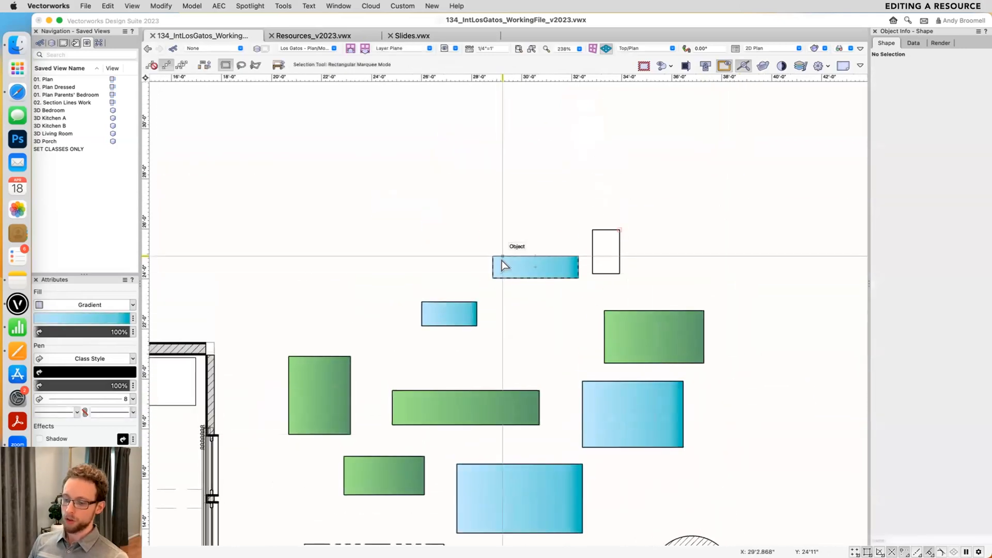
key("super+r")
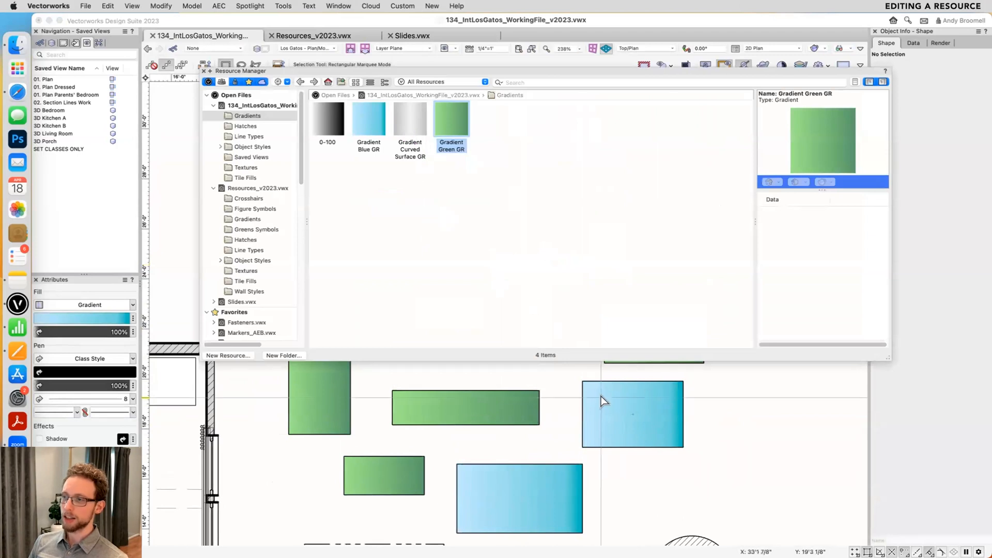
left_click_drag(880, 357, 880, 252)
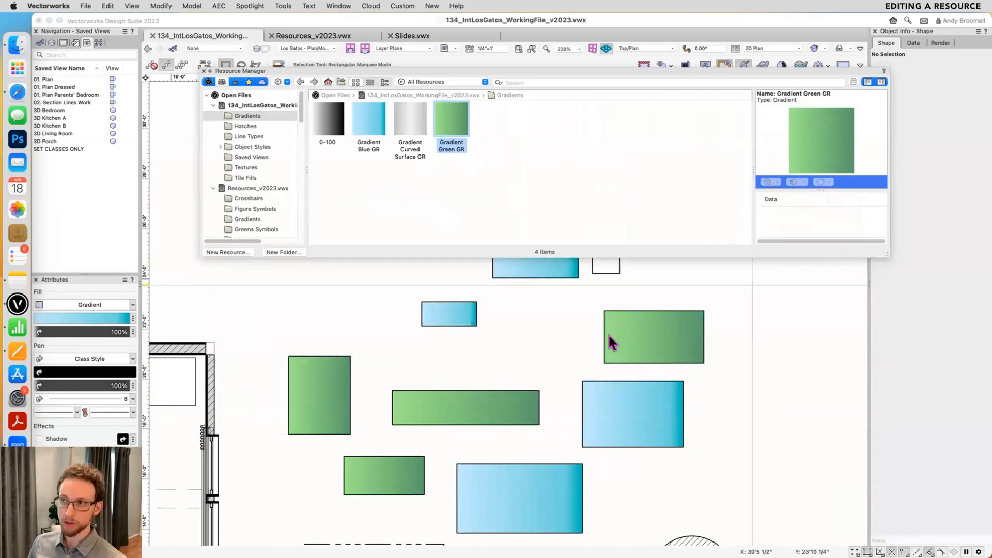
scroll(527, 337, "up", 2)
scroll(527, 337, "right", 2)
- Open the Gradient Blue GR resource for editing and set its starting color to light blue
left_click(352, 125)
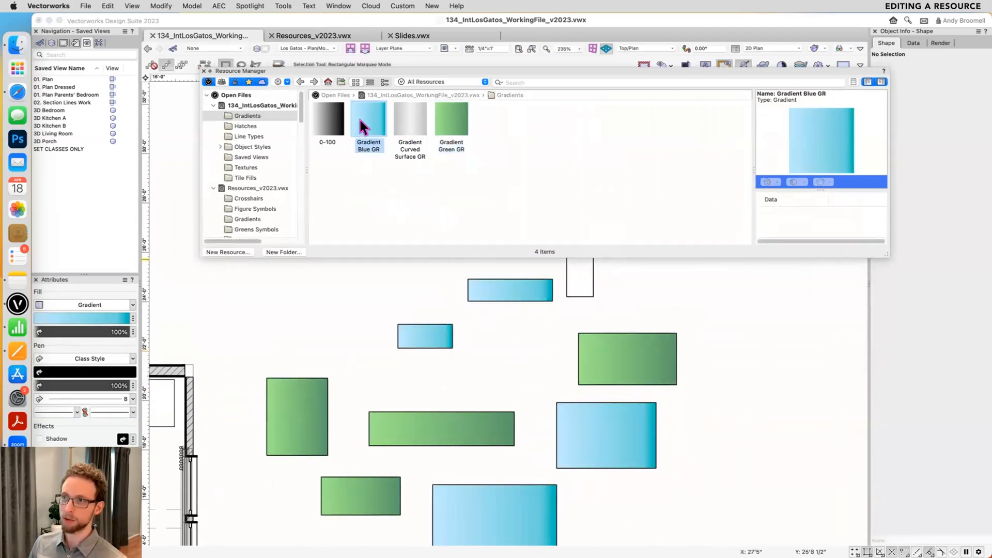
right_click(358, 118)
left_click(364, 112)
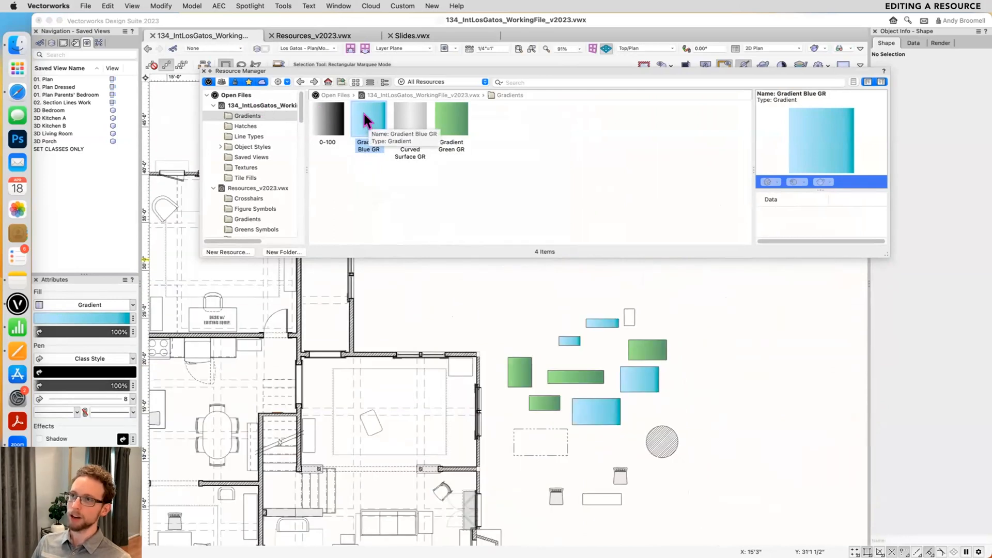
right_click(371, 121)
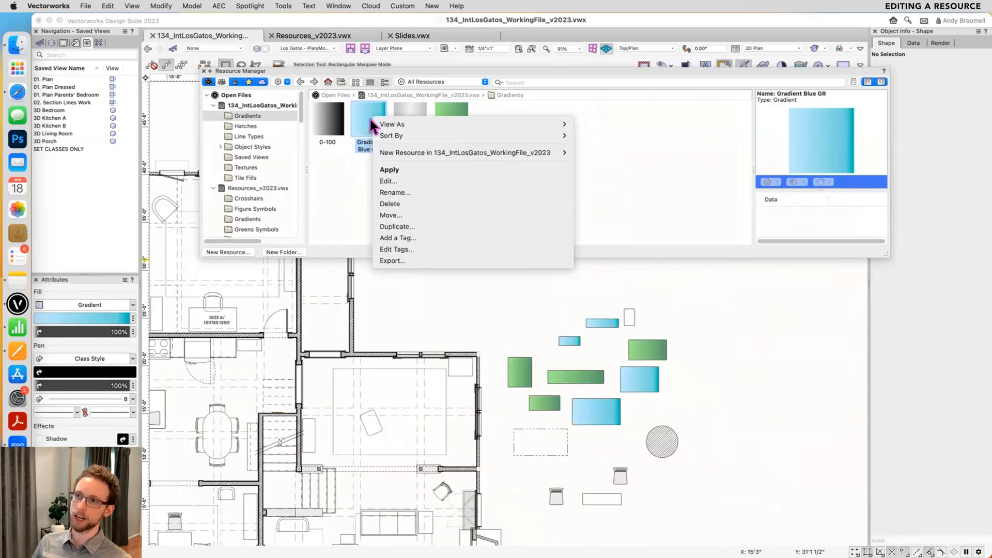
left_click(394, 181)
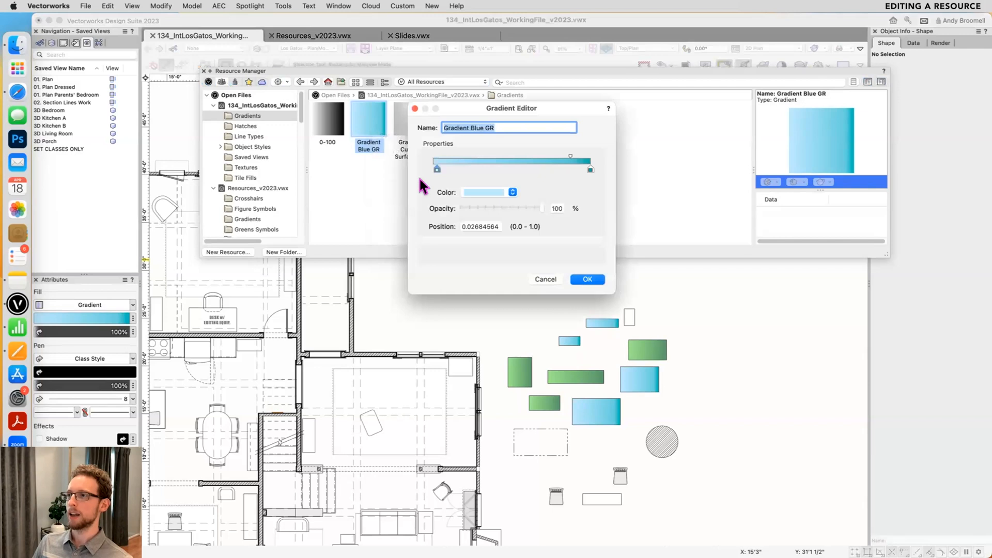
left_click(475, 190)
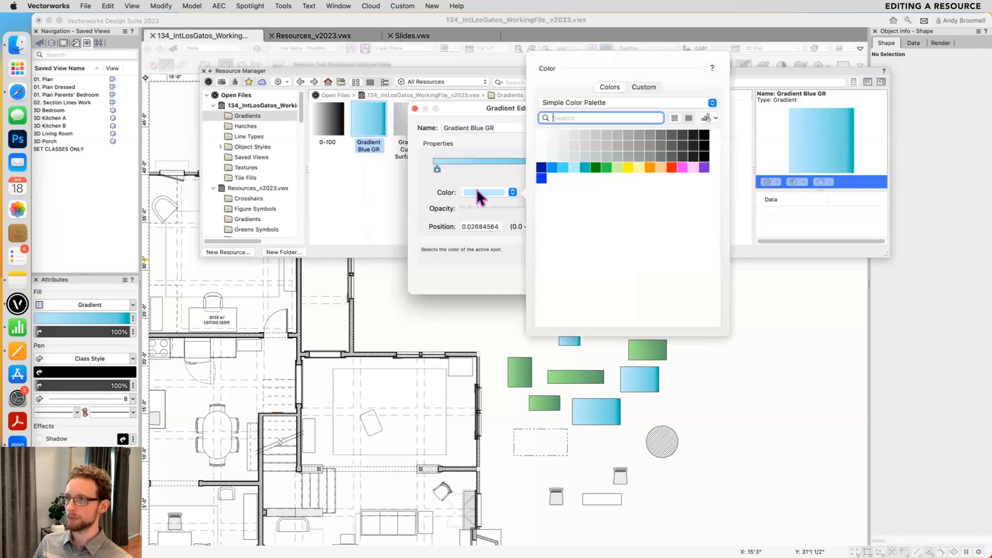
left_click(571, 169)
- Set the end color of Gradient Blue GR to bright blue and save the gradient
left_click(591, 169)
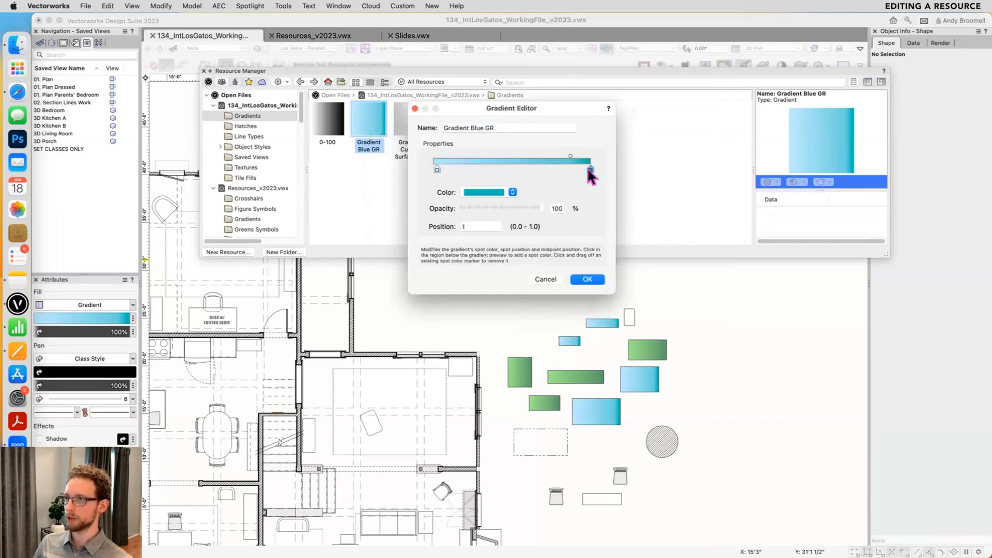
left_click(494, 193)
left_click(541, 178)
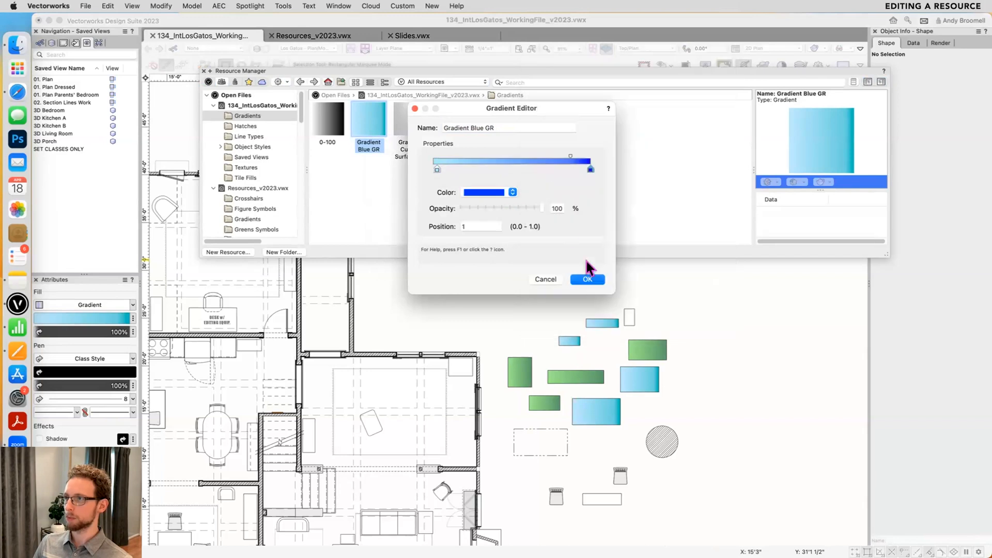
left_click(585, 279)
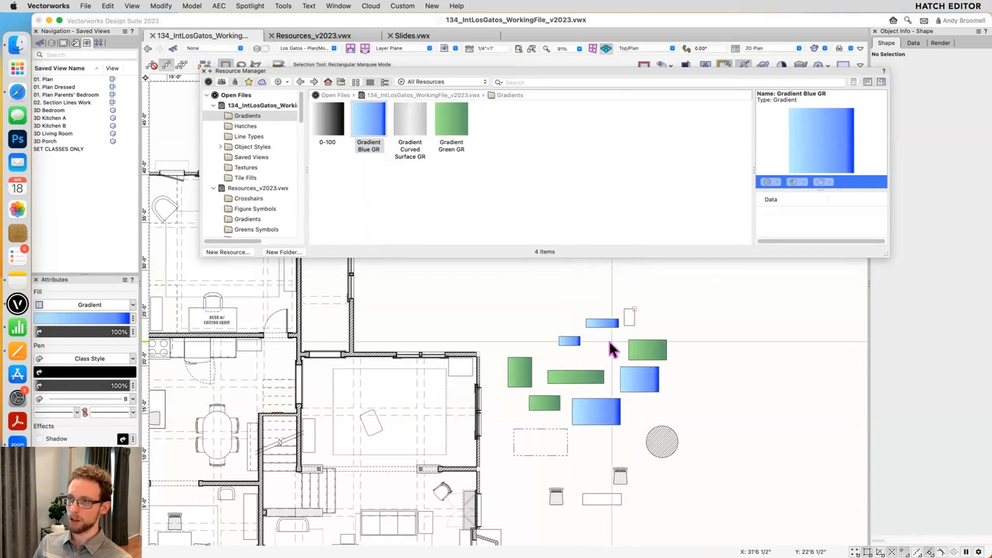
- Edit the working file's Hatch Section 1mm hatch to use a darker gray background fill, and review the walls in the plan
left_click(253, 130)
left_click(252, 126)
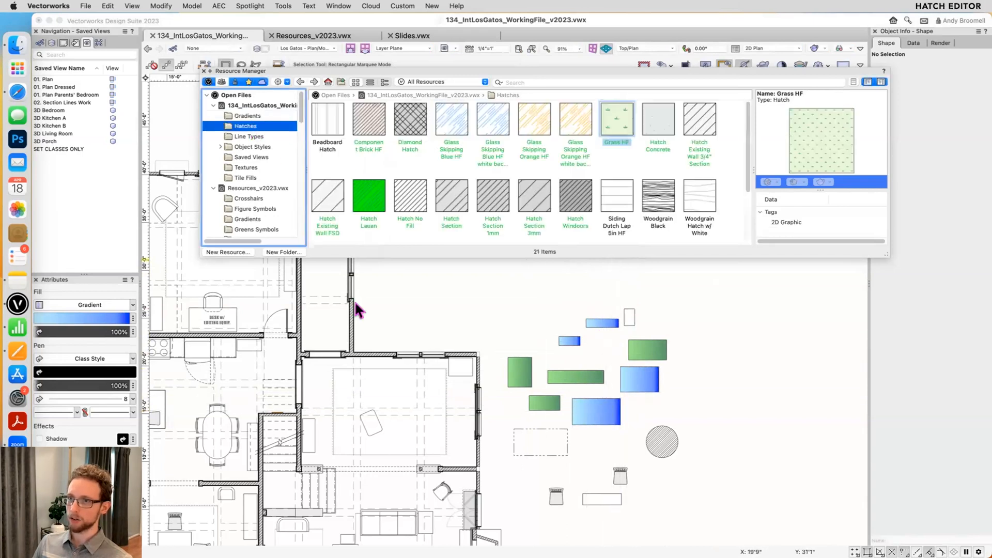
scroll(505, 332, "left", 5)
scroll(522, 323, "up", 4)
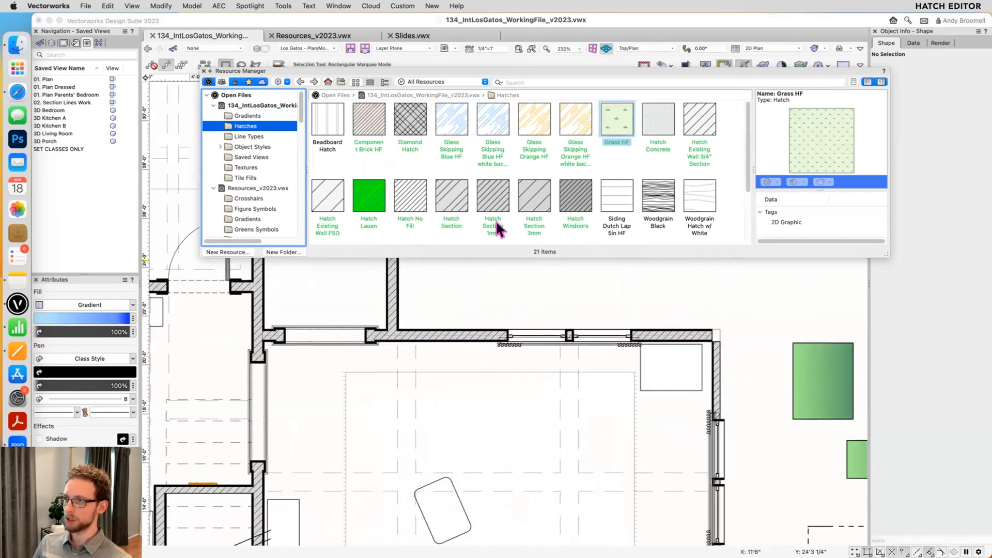
left_click(485, 203)
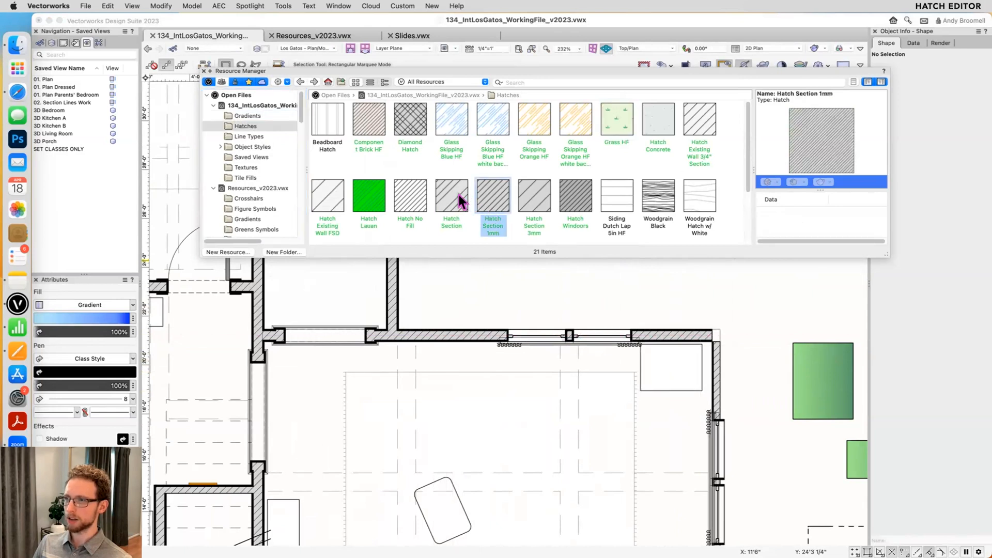
right_click(488, 193)
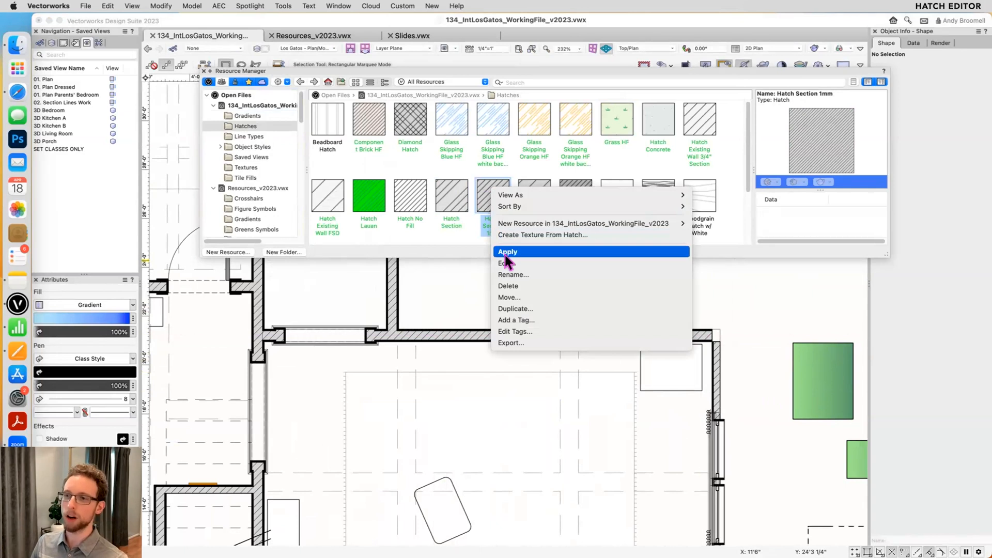
left_click(516, 263)
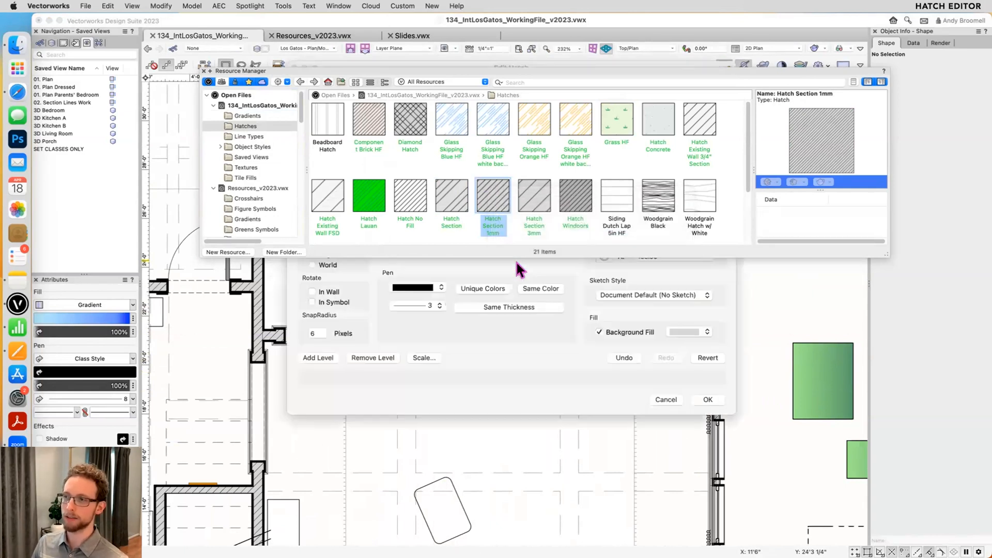
left_click(683, 333)
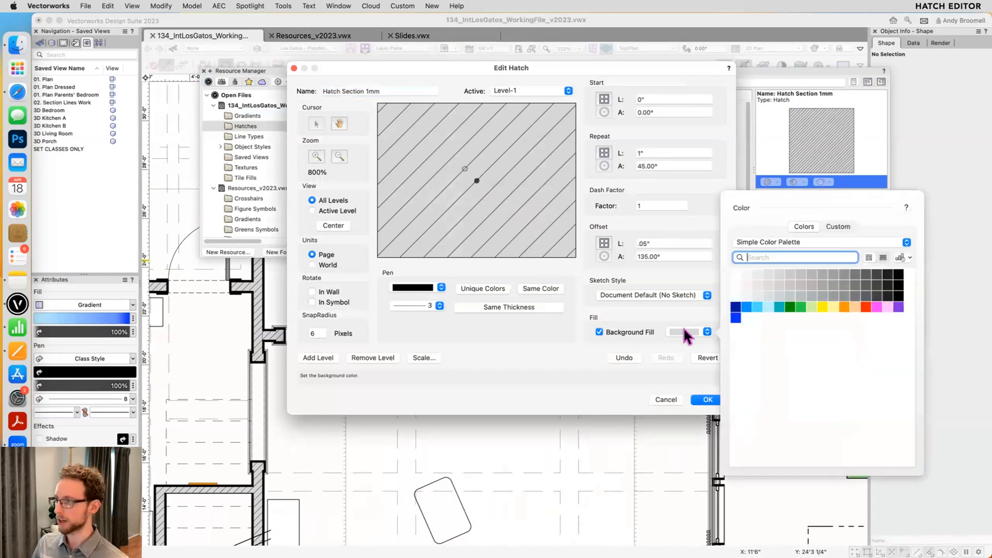
left_click(820, 279)
left_click(703, 397)
scroll(737, 396, "down", 6)
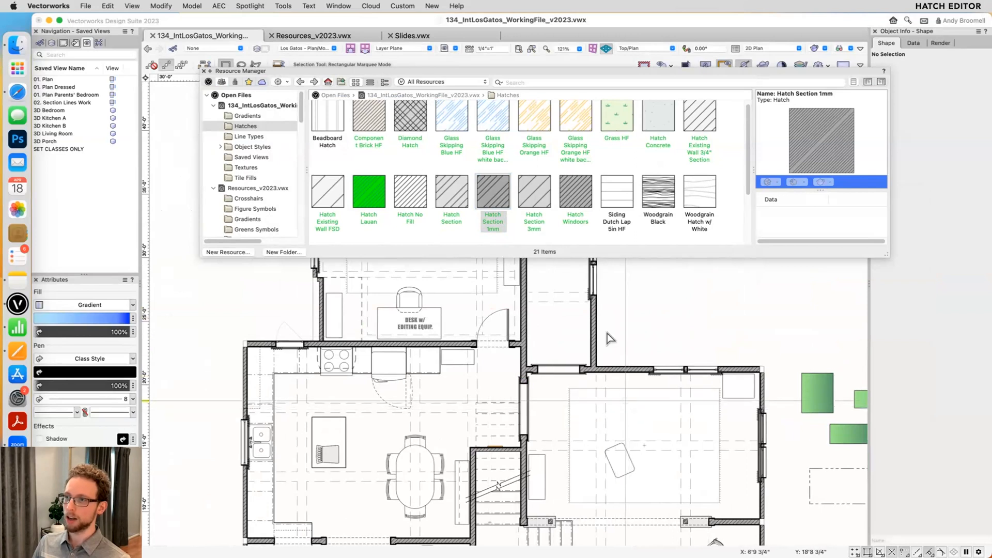
middle_click_drag(556, 432, 505, 300)
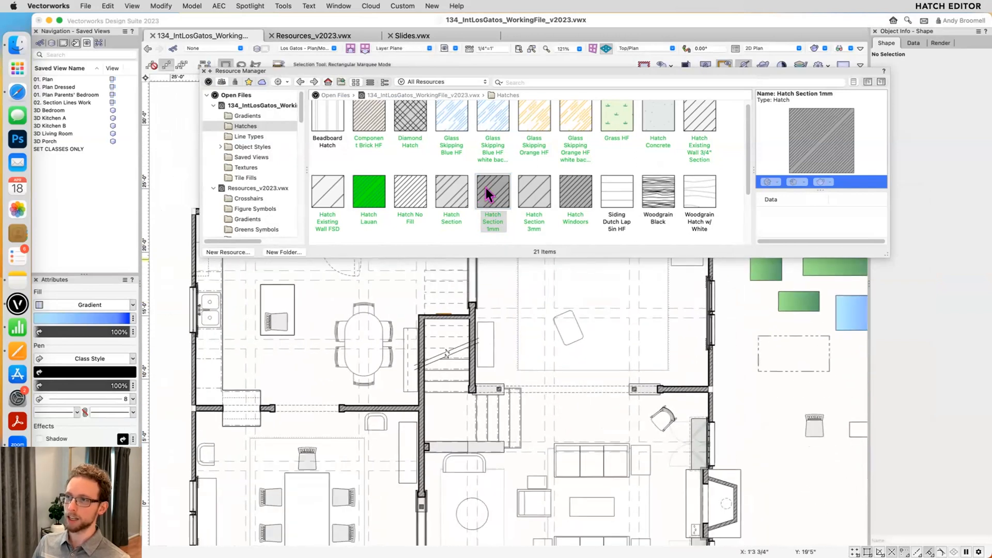
- Reopen Hatch Section 1mm, preview it without the background fill, restore the fill, and discard the edit
left_click(490, 195)
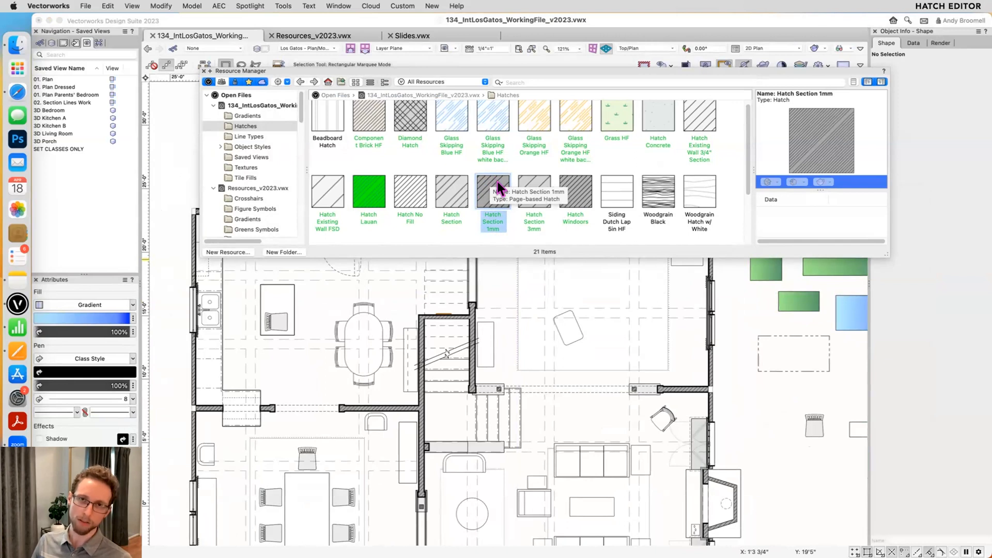
right_click(499, 184)
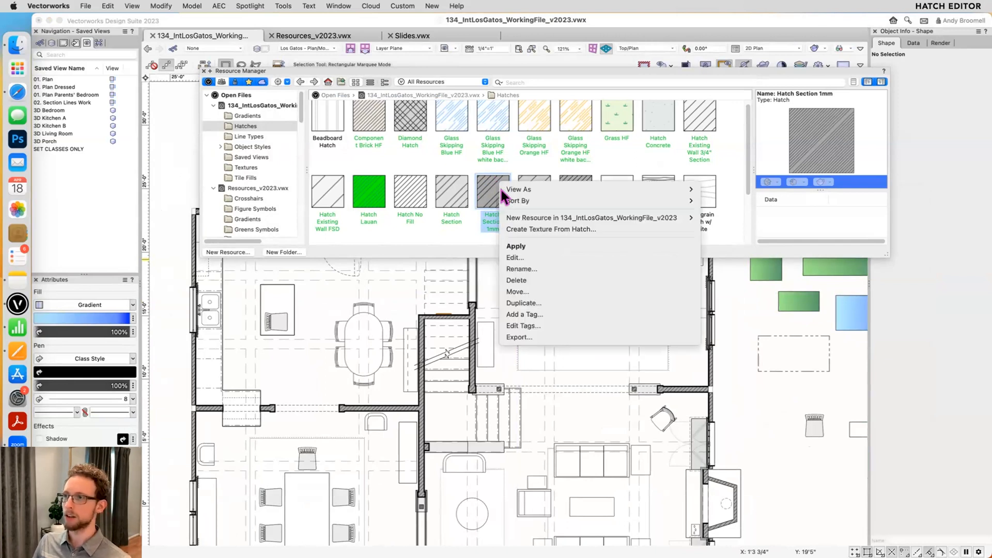
left_click(519, 257)
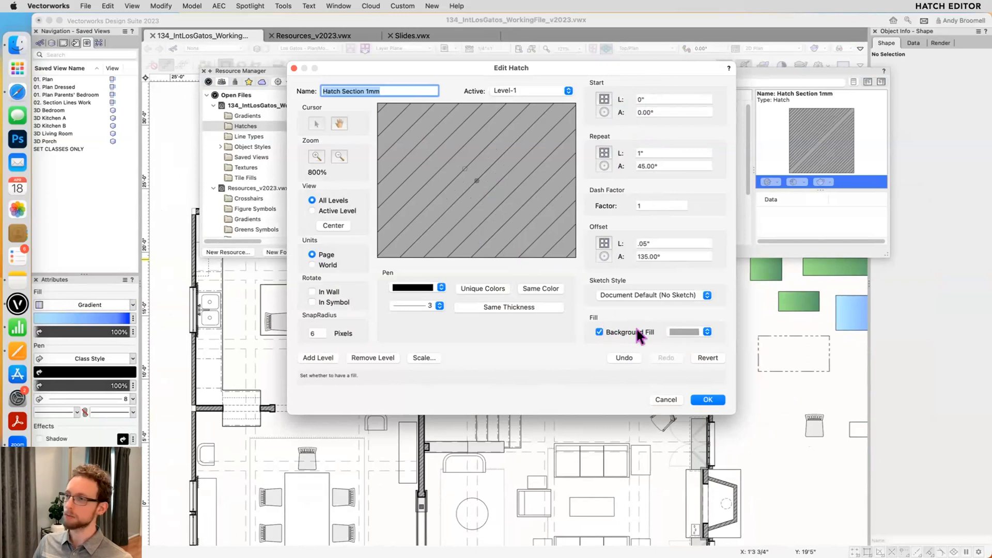
left_click(599, 331)
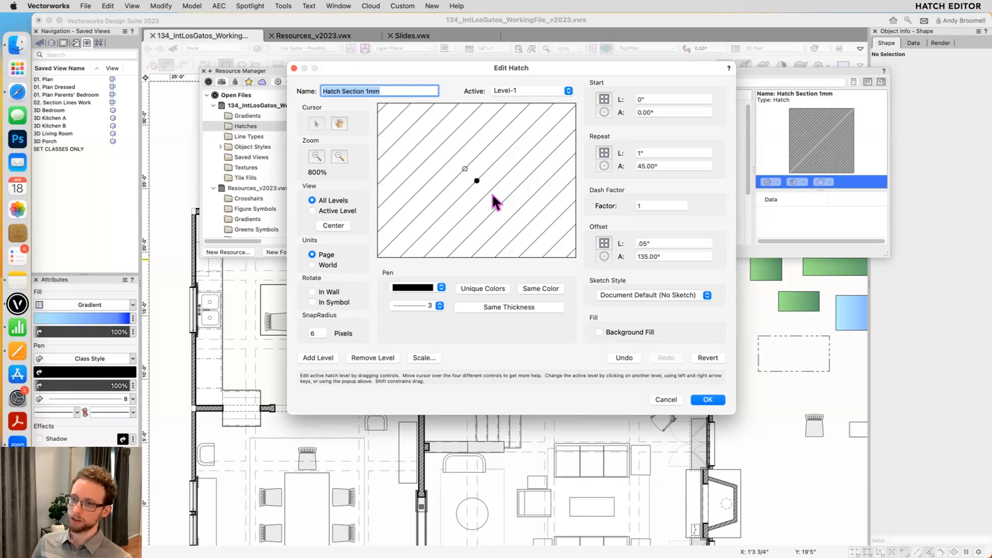
left_click(616, 331)
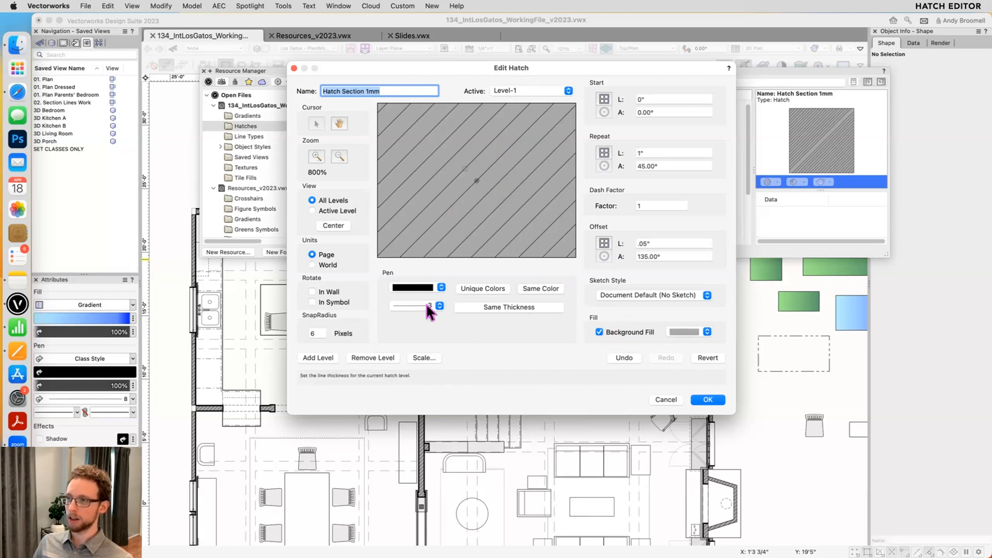
left_click(666, 400)
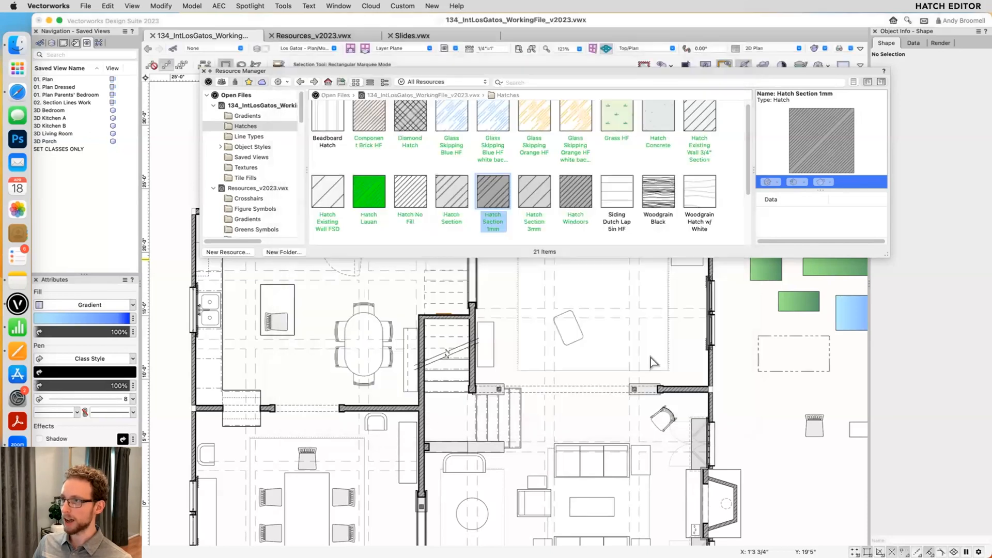
- Open the Glass Skipping Blue HF hatch for editing and set the pen color of Level-1 to bright blue
left_click(455, 116)
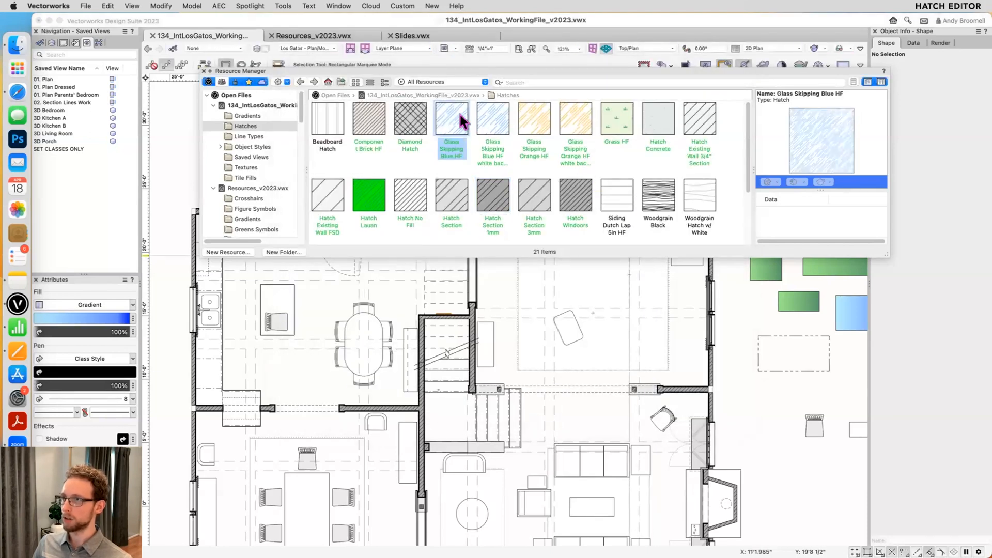
right_click(452, 116)
left_click(471, 185)
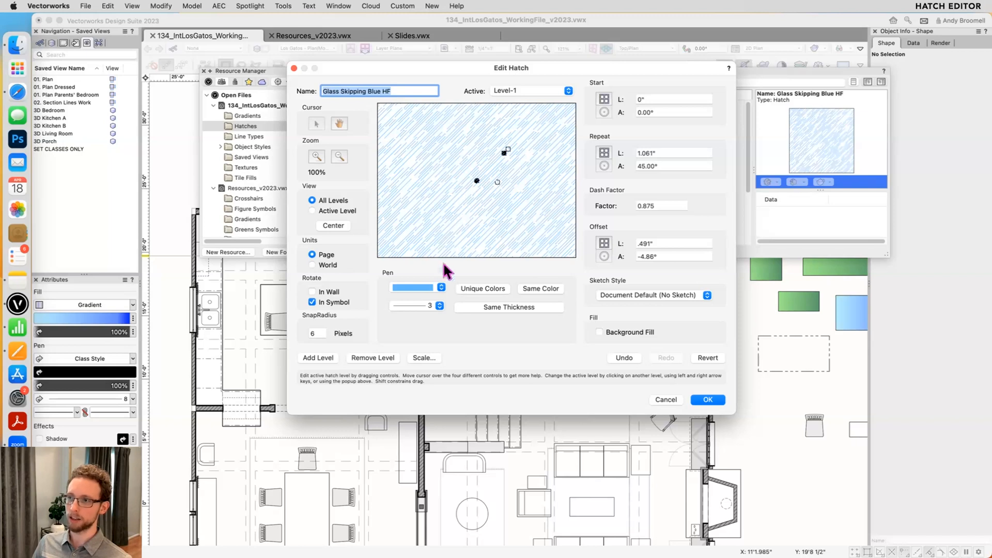
left_click(418, 287)
left_click(469, 272)
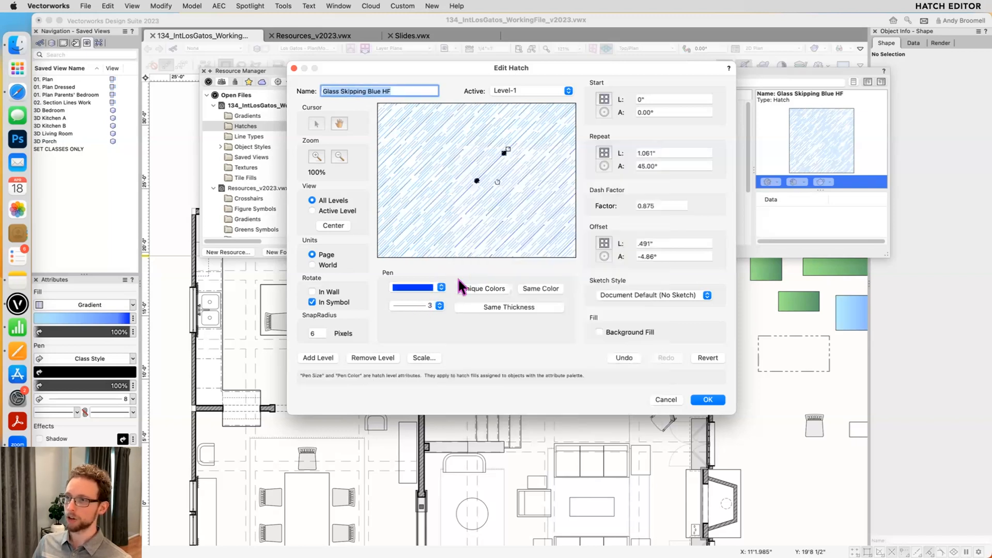
- Set the Level-1 pen thickness to 6 and apply the same pen color to all levels of the hatch
left_click(423, 305)
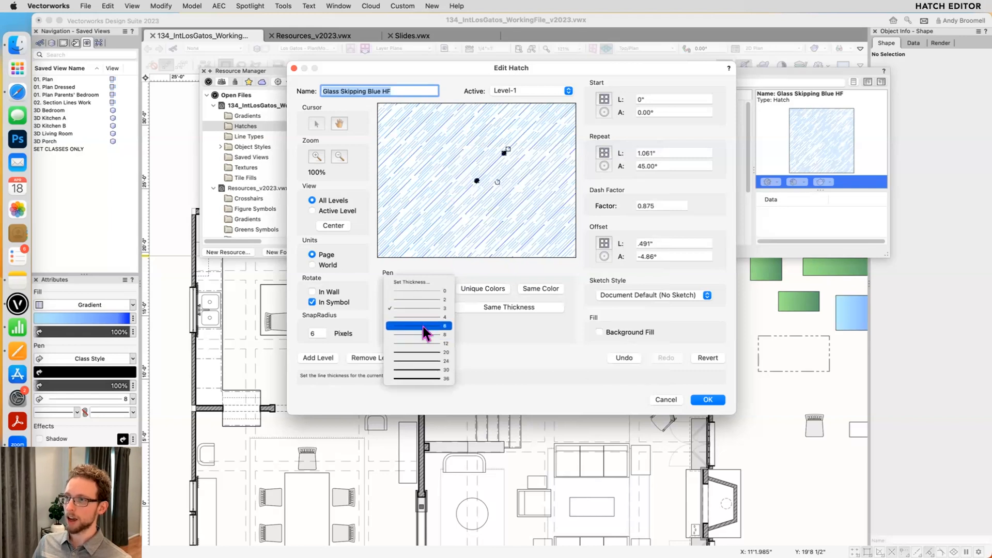
left_click(424, 326)
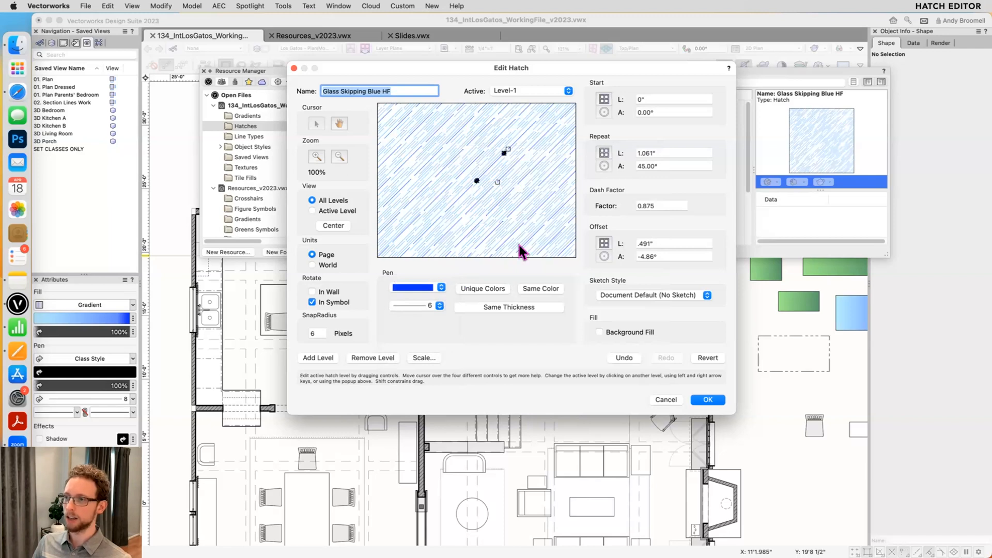
left_click(536, 288)
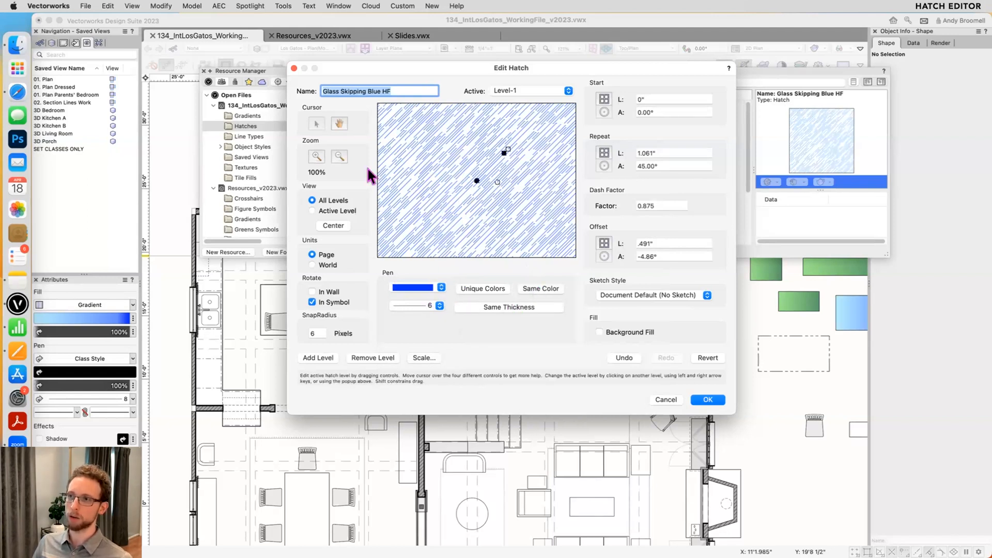
- Turn on a background fill for the Glass Skipping Blue HF hatch and accept the hatch edits
left_click(317, 156)
left_click(317, 157)
left_click(317, 157)
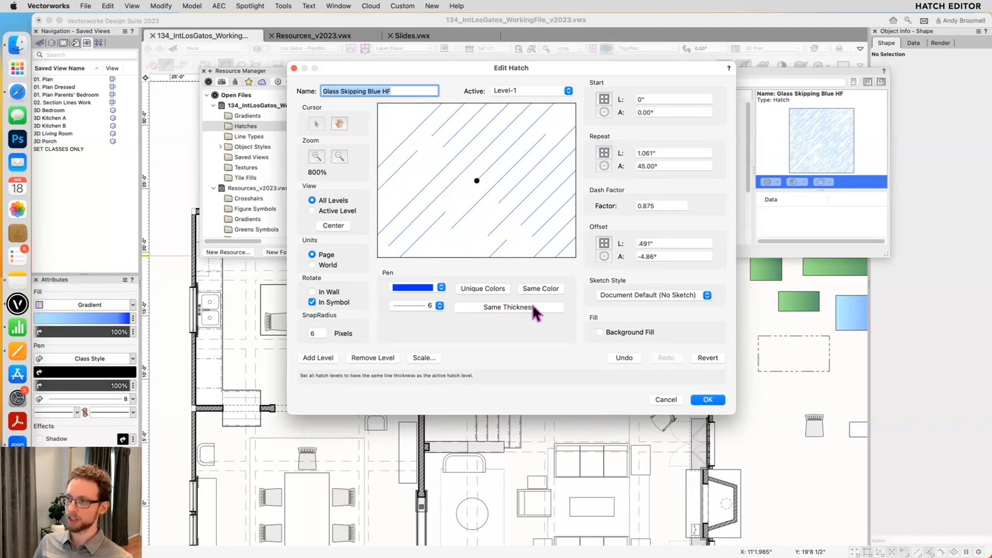
left_click(629, 332)
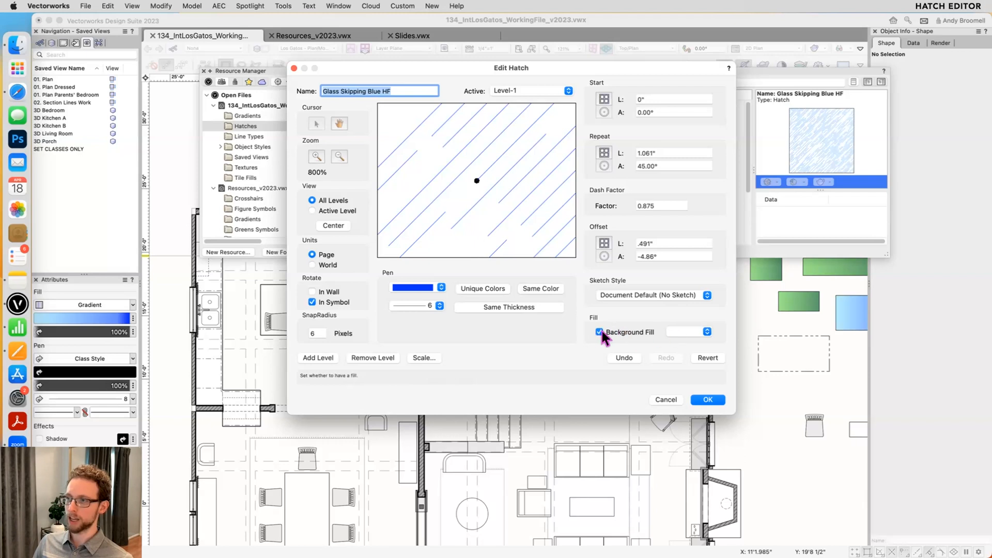
left_click(705, 396)
- Draw a rectangle about 5'2" by 3'7 1/2" in the empty area beside the plan and apply the Glass Skipping Blue HF hatch to it
scroll(795, 322, "down", 2)
middle_click_drag(778, 380, 749, 484)
key("4")
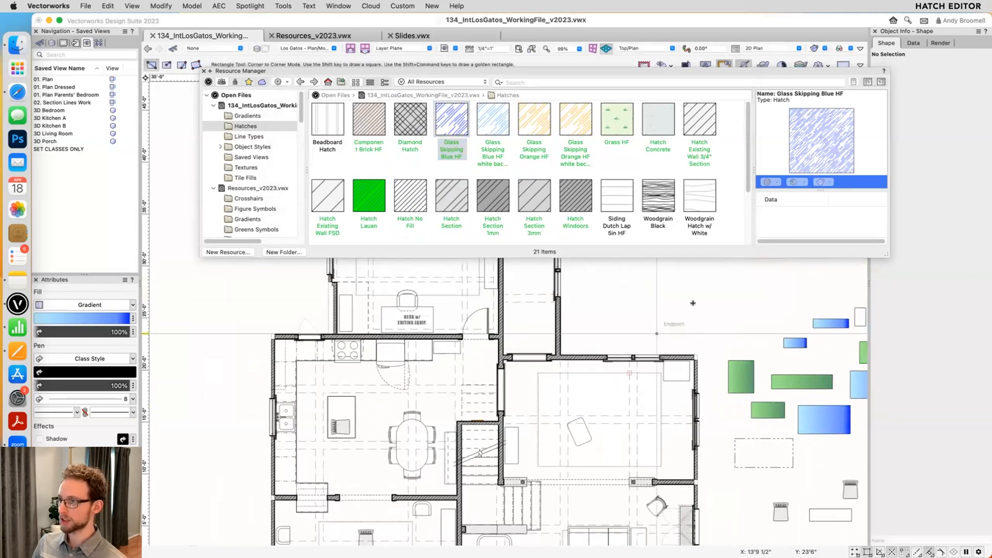
left_click_drag(656, 296, 711, 333)
double_click(444, 118)
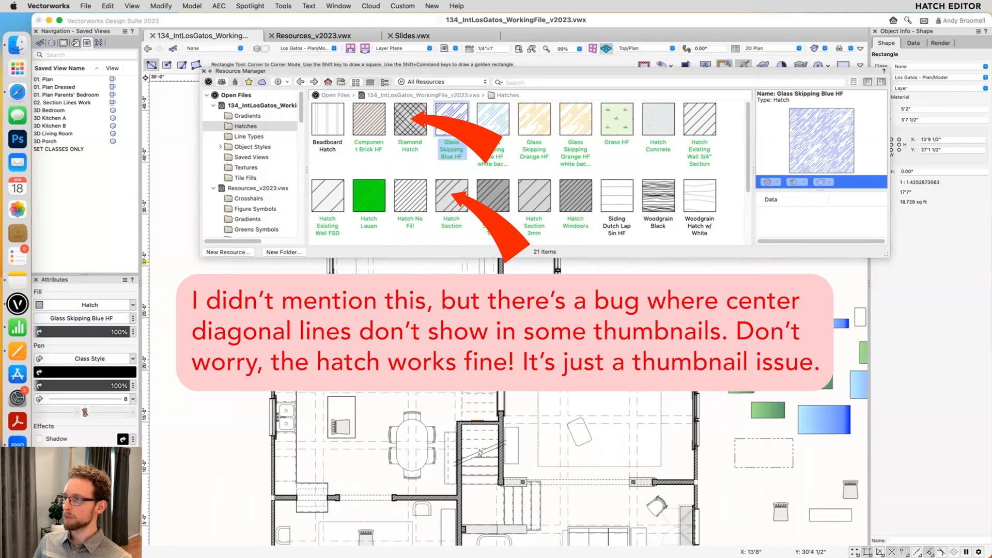
- Enlarge the Resource Manager and view the working file's full resource list and its Hatches folder
left_click_drag(886, 255, 815, 499)
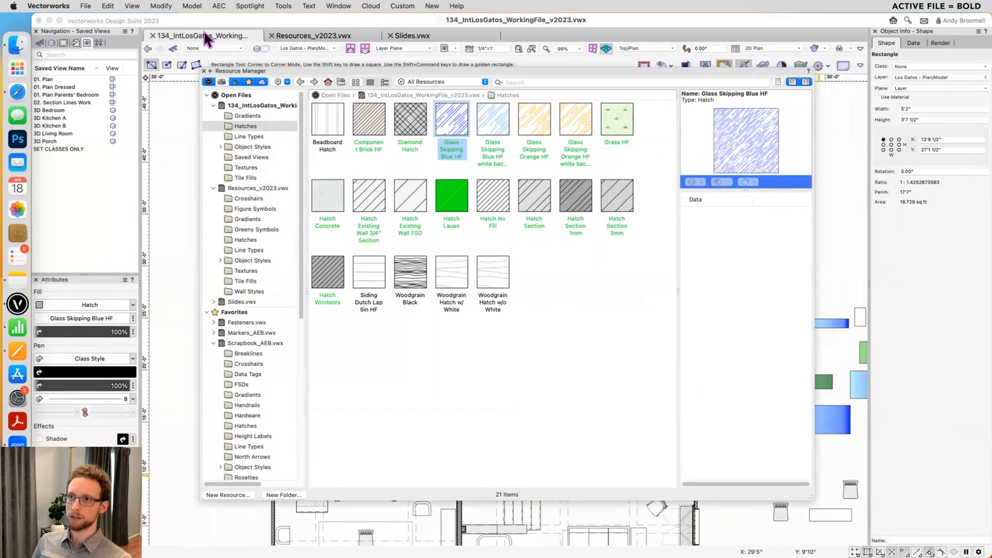
left_click(237, 104)
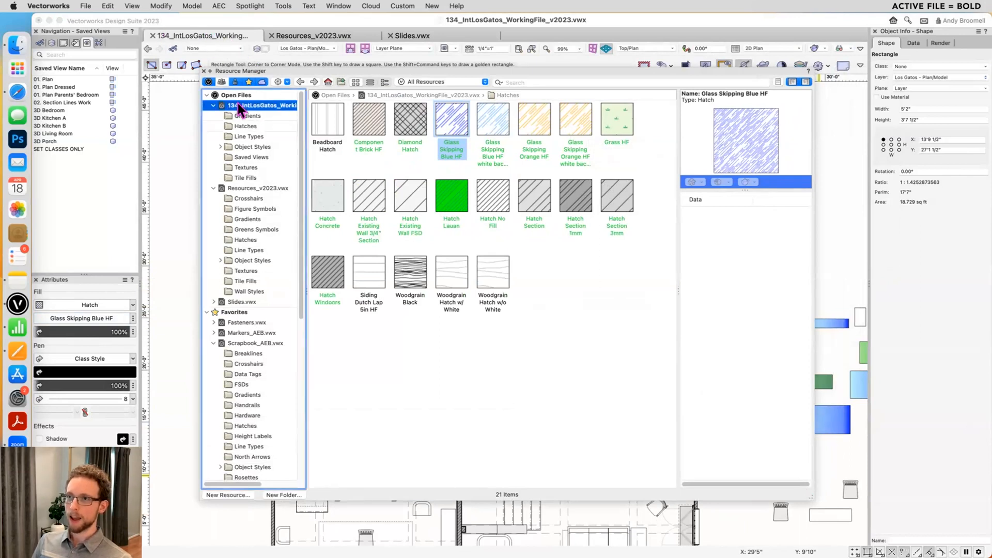
scroll(252, 216, "down", 10)
scroll(252, 228, "up", 10)
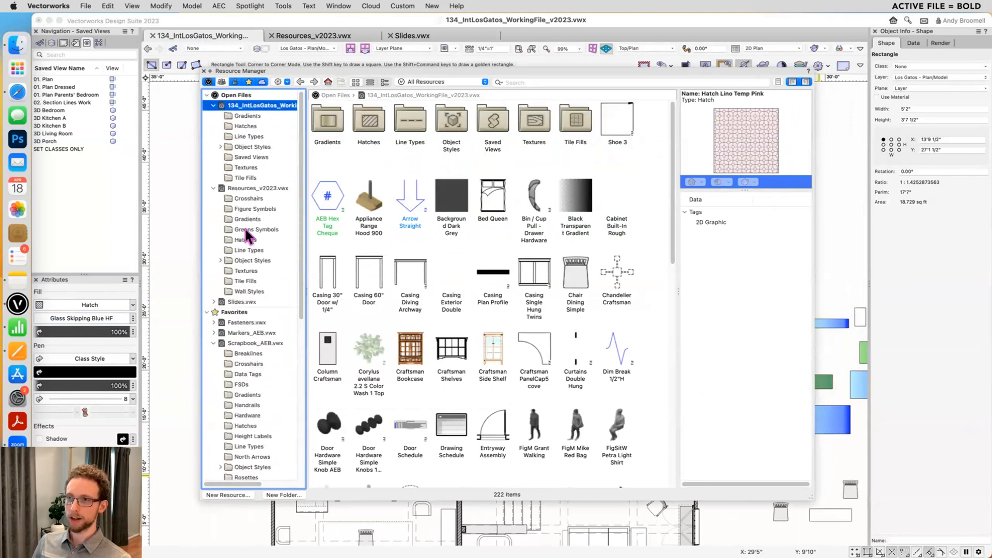
left_click(261, 125)
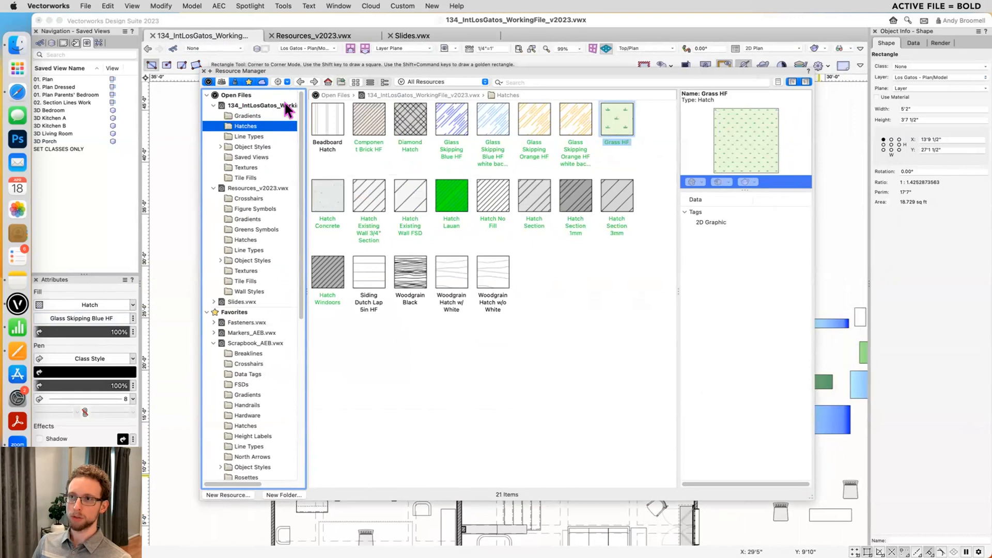
- Collapse the working file and Resources_v2023.vwx in the file list and show all resources of the working file
left_click(213, 105)
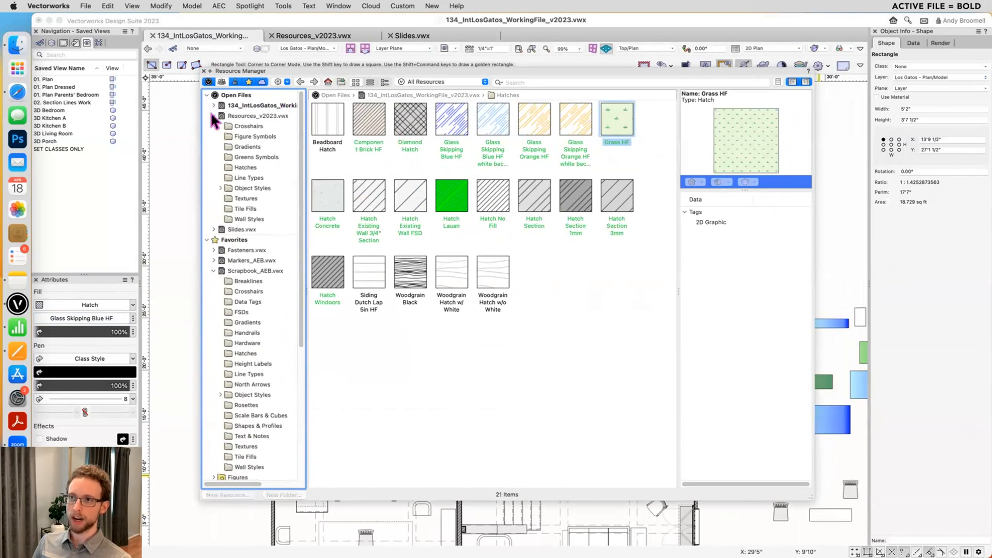
left_click(213, 115)
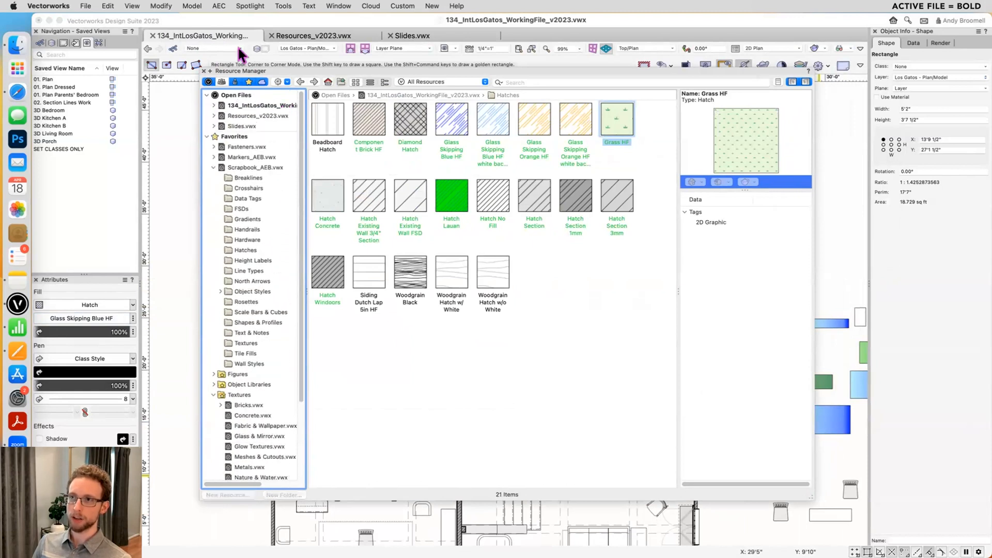
left_click(259, 105)
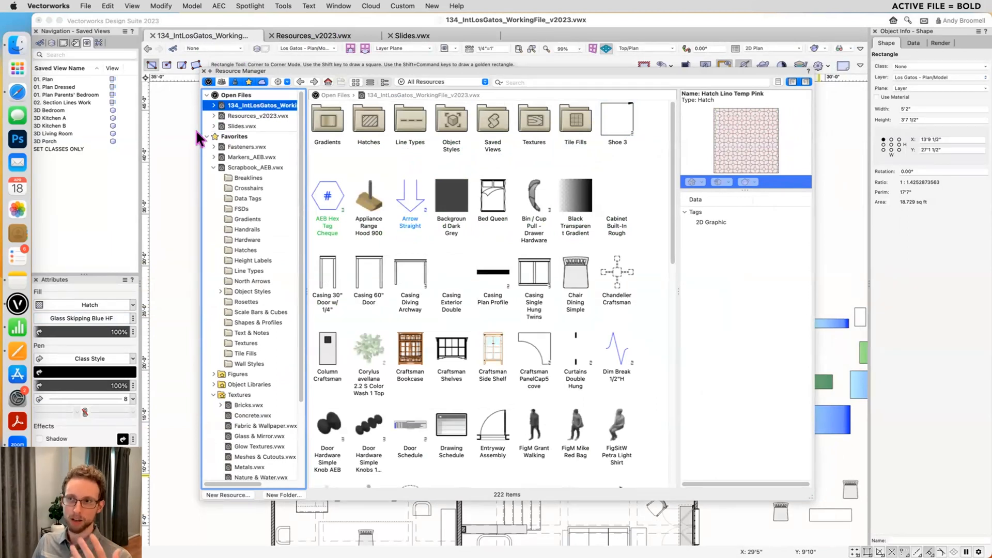
- Switch the active drawing to Resources_v2023.vwx and then Slides.vwx, and draw a small rectangle in Slides.vwx while browsing the working file's resources
left_click(318, 36)
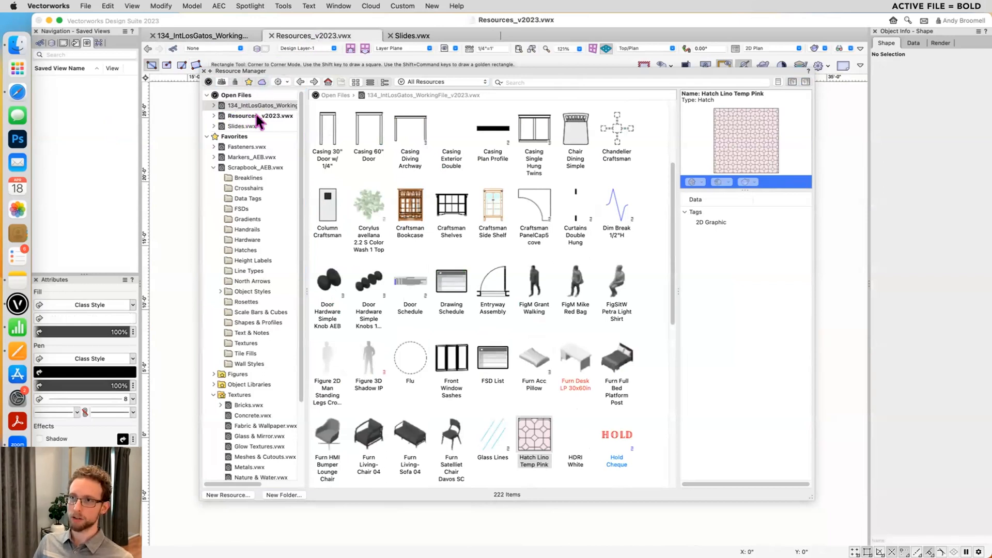
left_click(413, 35)
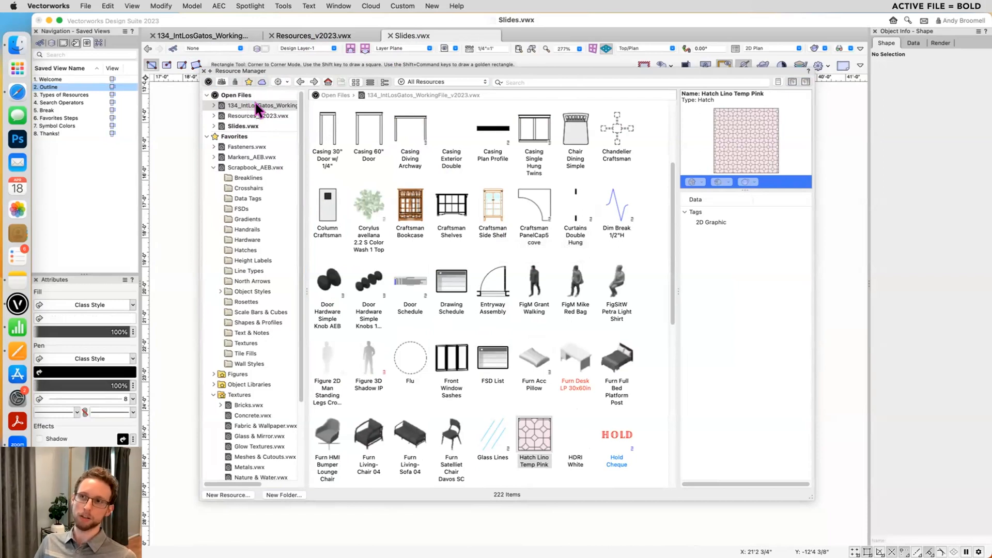
left_click(241, 104)
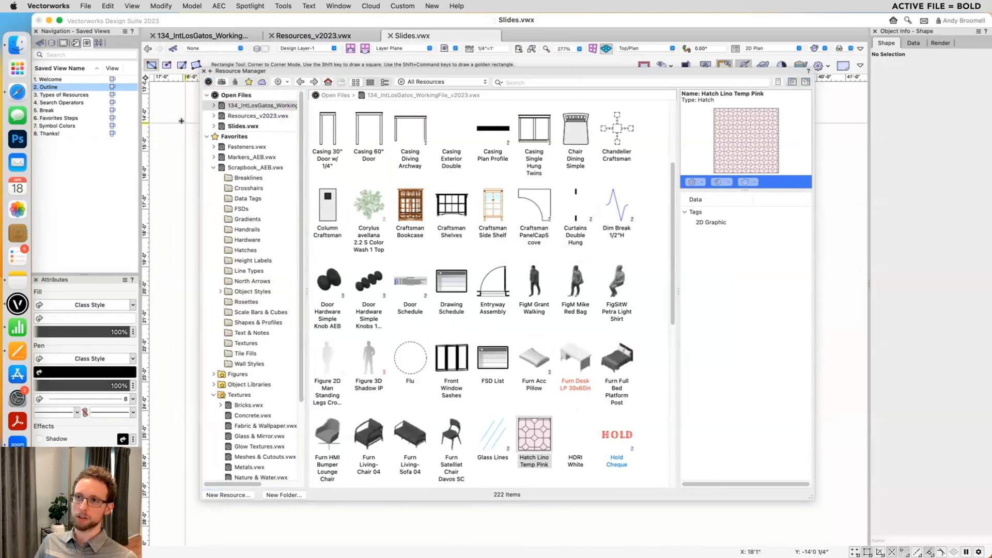
left_click(257, 103)
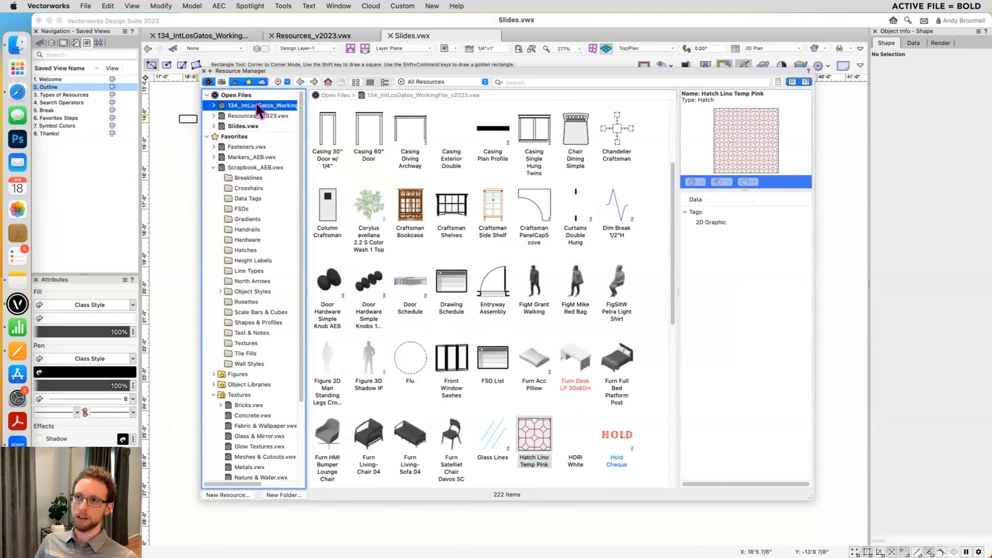
- Copy the Paver Crushed Stone Course HF hatch from Slides.vwx into the Scrapbook_AEB.vwx favorites file
left_click(250, 126)
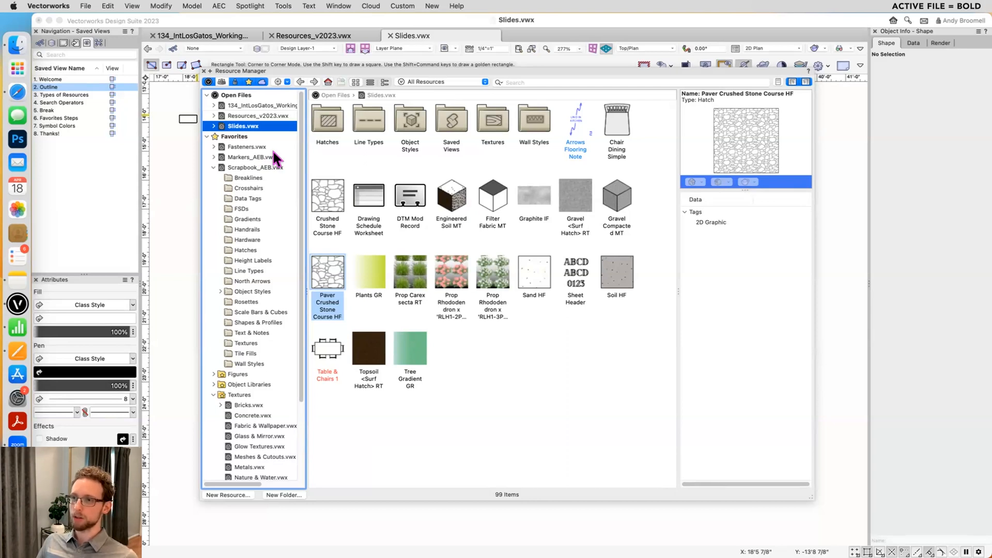
left_click(321, 279)
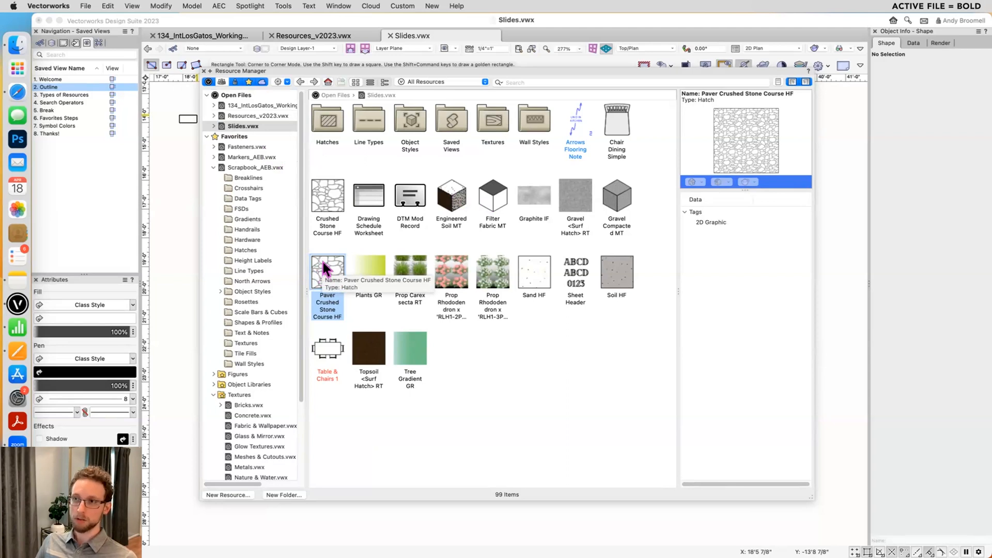
left_click_drag(321, 269, 243, 172)
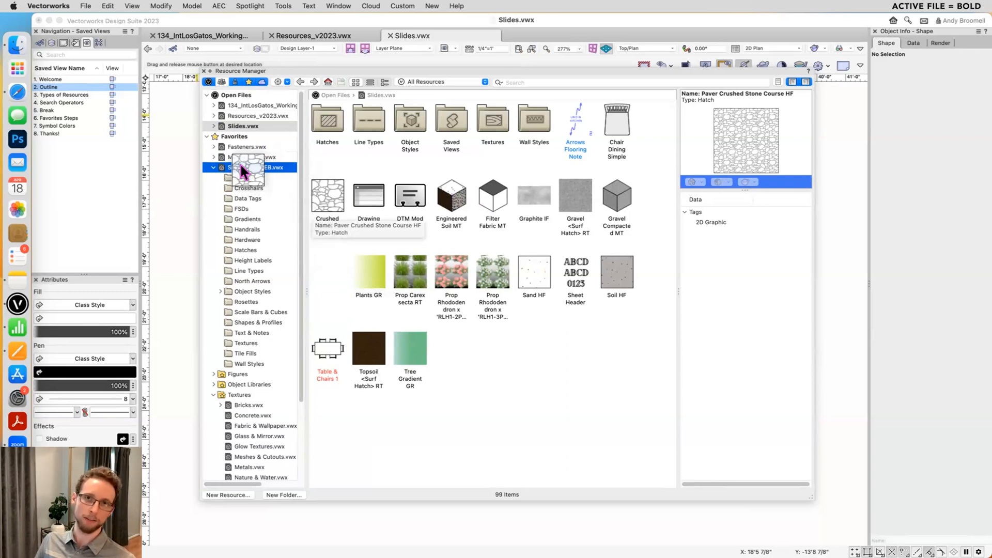
left_click_drag(243, 172, 247, 167)
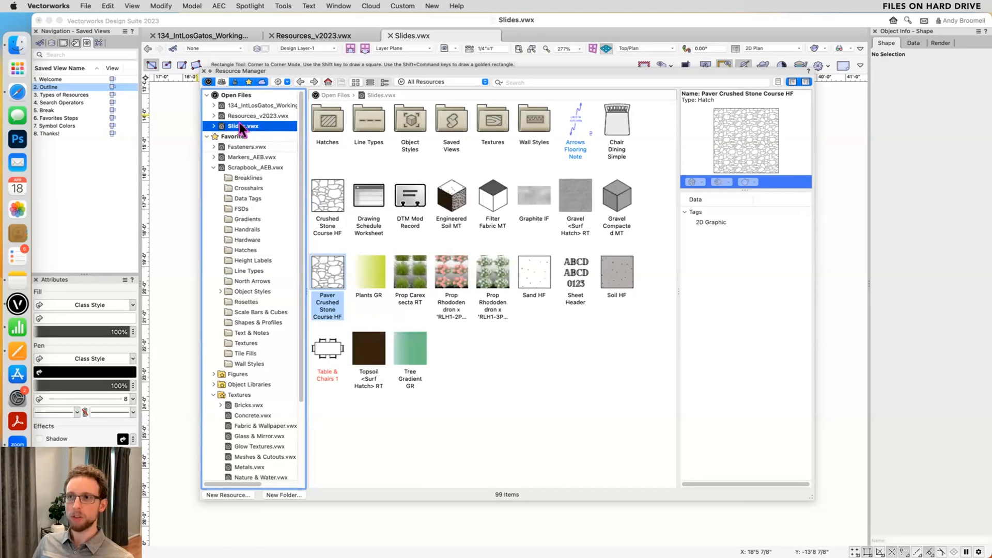
- View the resources of the other open files and of the favorites Fasteners.vwx and Markers_AEB.vwx
left_click(239, 116)
left_click(246, 105)
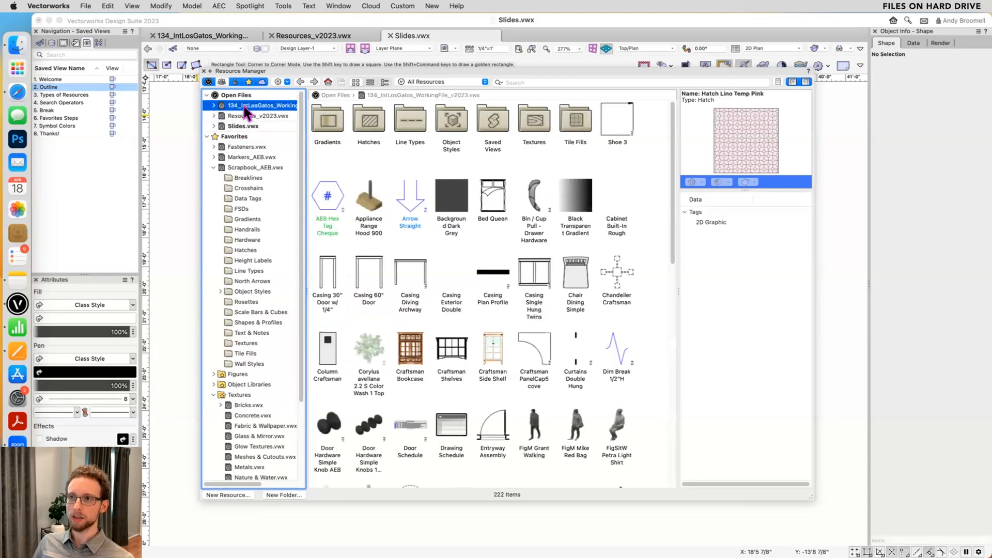
left_click(236, 147)
left_click(224, 157)
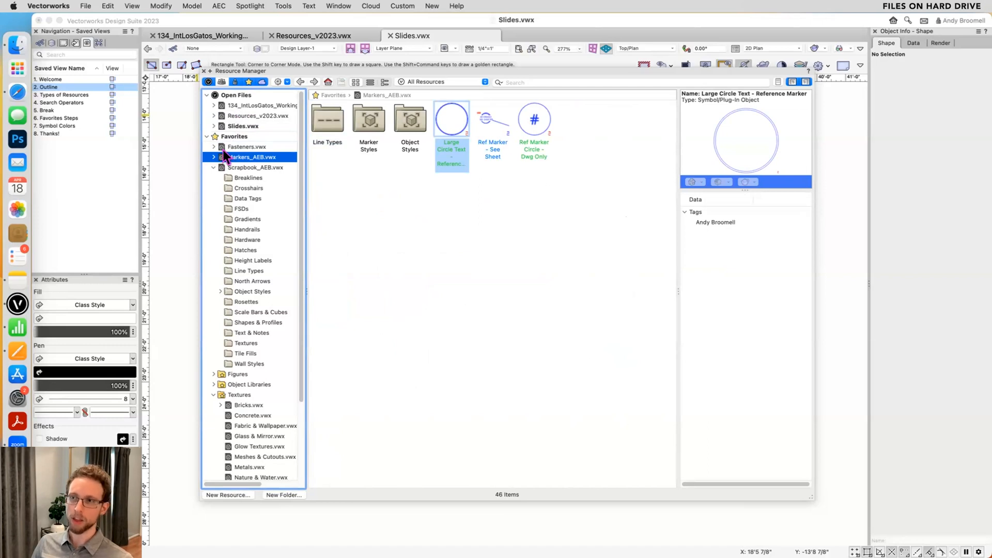
- Collapse Scrapbook_AEB.vwx and browse the architecture data tag styles in the Vectorworks Libraries annotations, including Door.vwx and Number Stamp.vwx
left_click(214, 167)
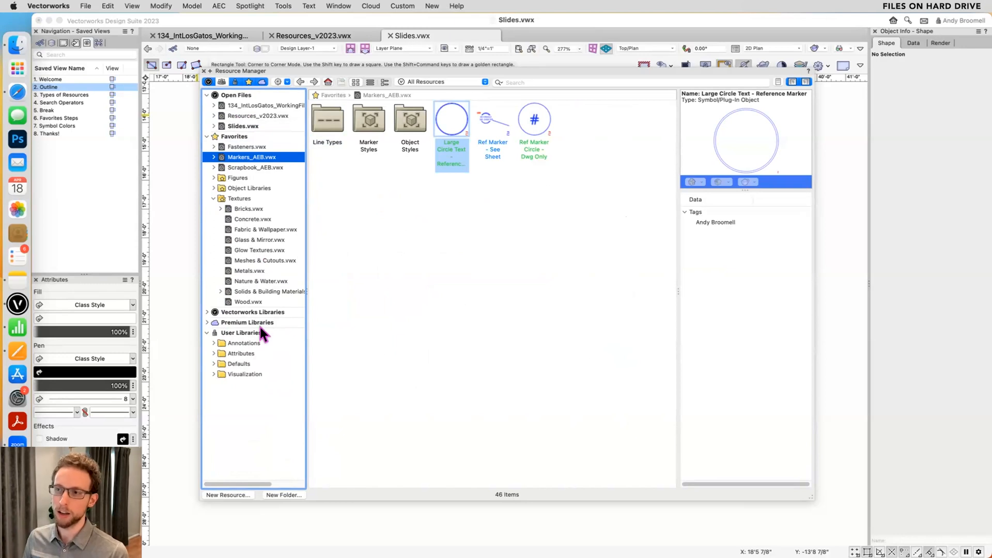
left_click(207, 312)
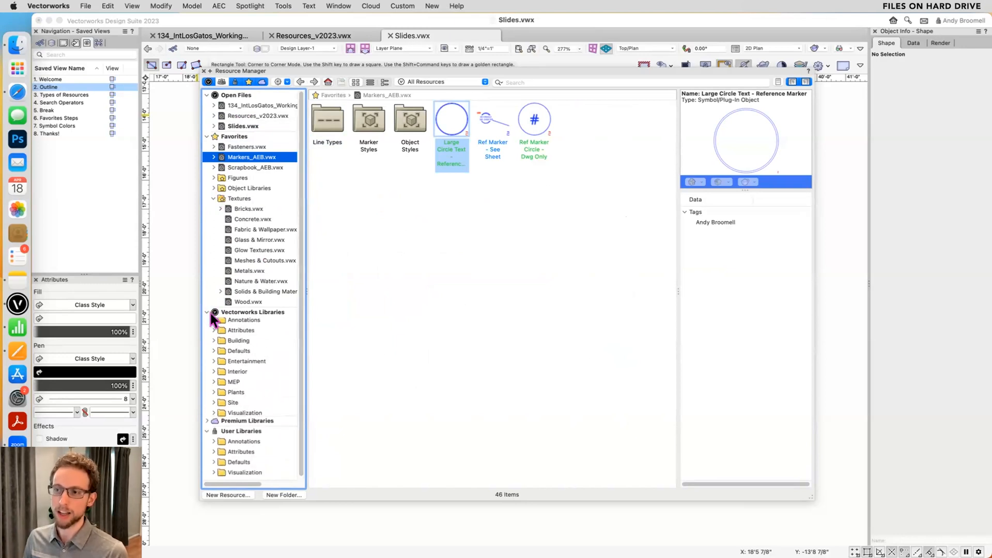
left_click(213, 322)
left_click(219, 333)
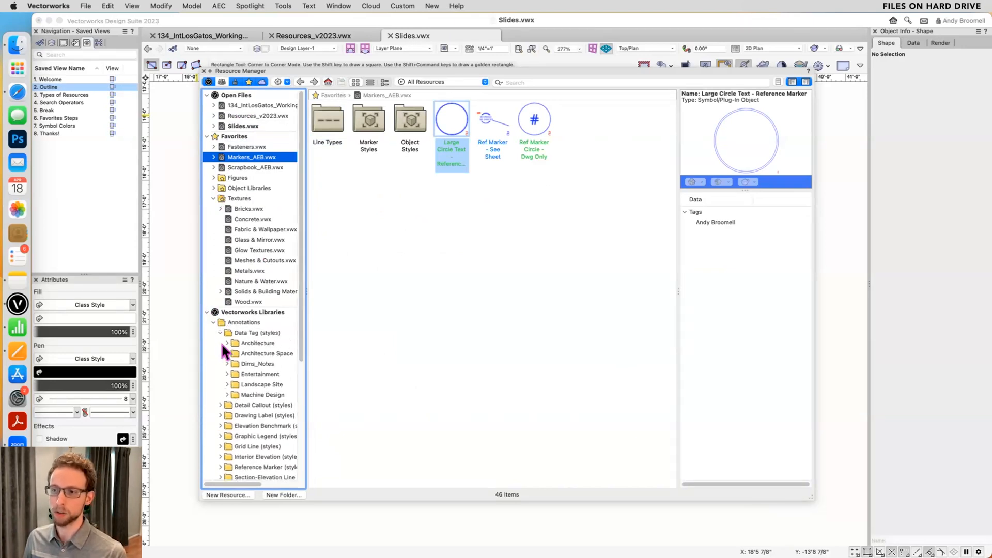
left_click(227, 343)
left_click(257, 364)
scroll(255, 369, "down", 5)
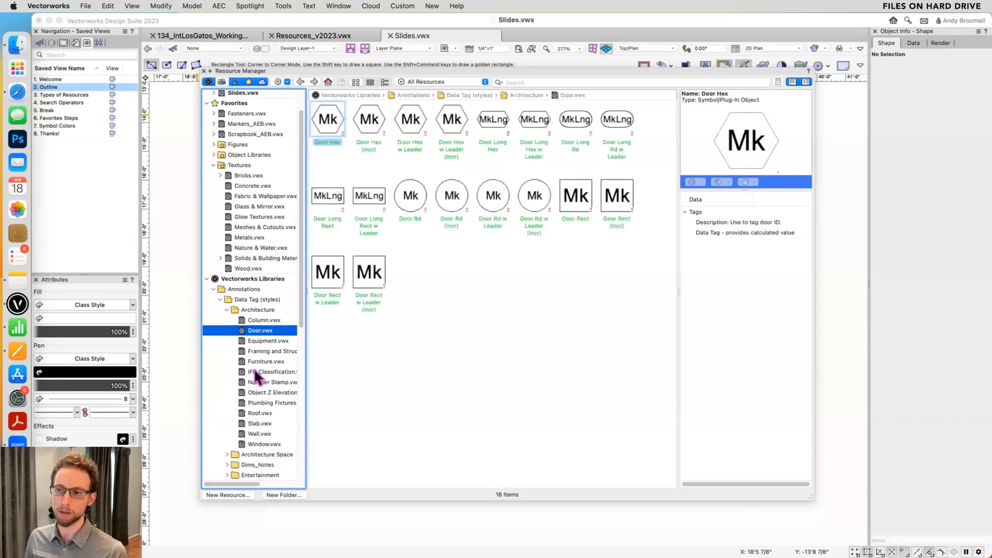
left_click(250, 339)
left_click(253, 308)
left_click(257, 286)
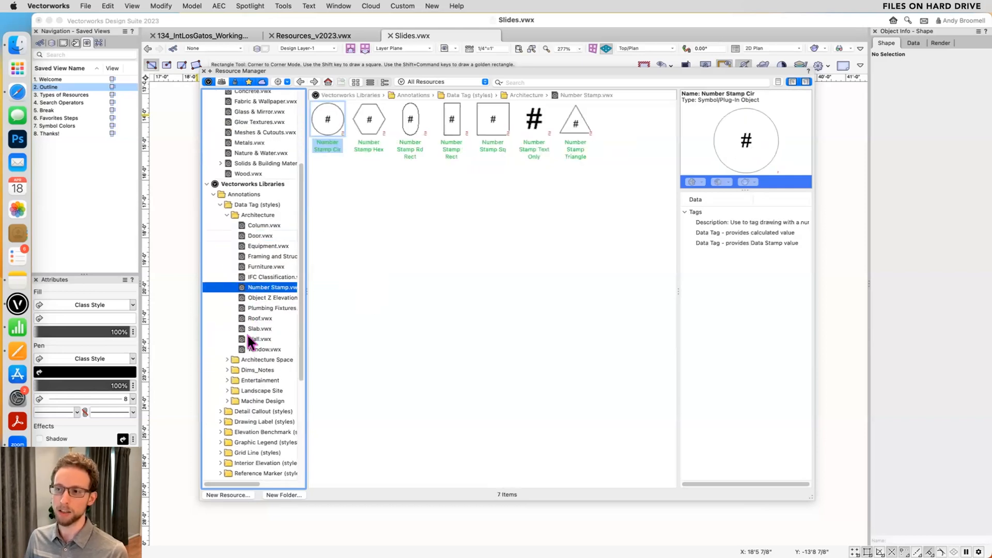
- Expand the Entertainment library's Power folder and view the contents of Power Distribution ETC.vwx
scroll(225, 413, "down", 5)
scroll(221, 412, "down", 1)
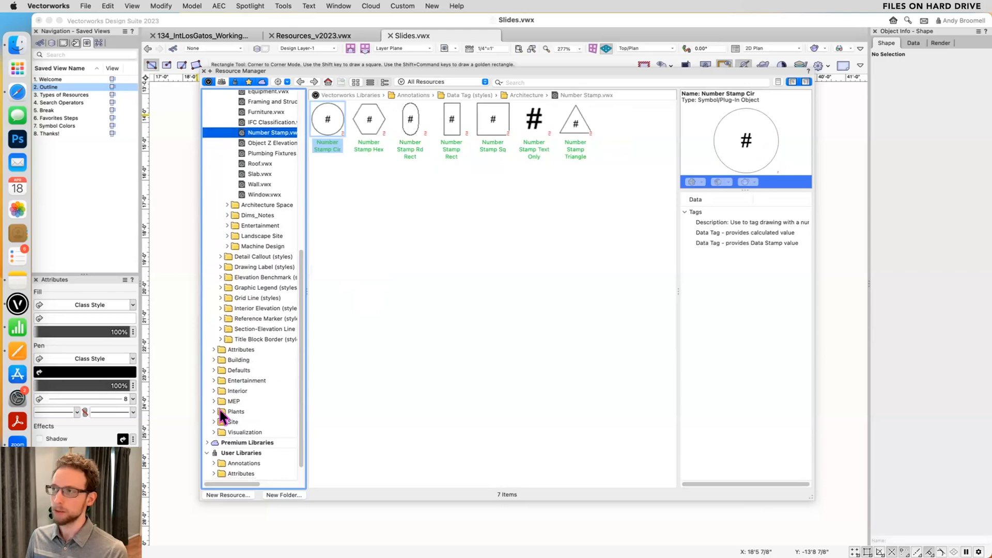
left_click(213, 379)
scroll(221, 392, "down", 6)
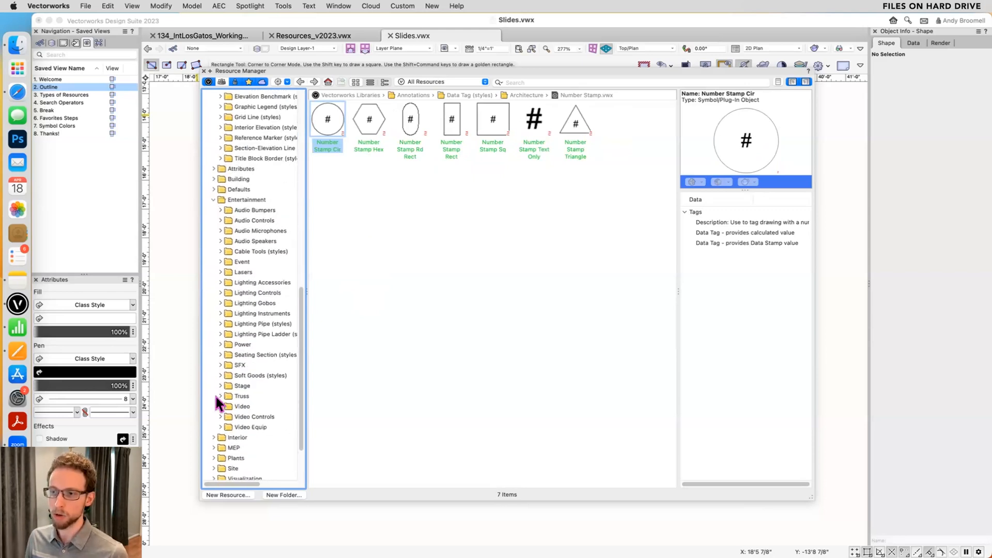
left_click(219, 344)
left_click(241, 363)
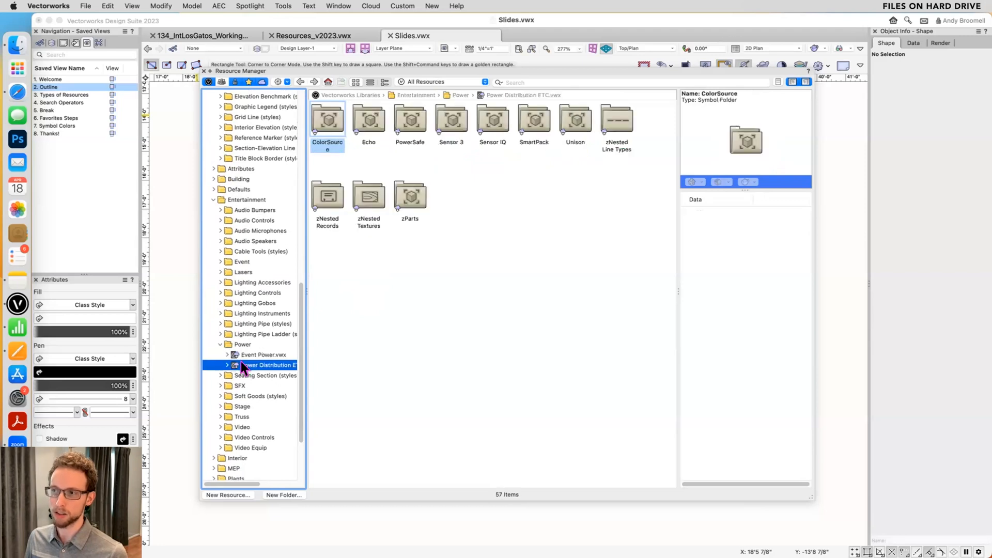
scroll(241, 365, "down", 3)
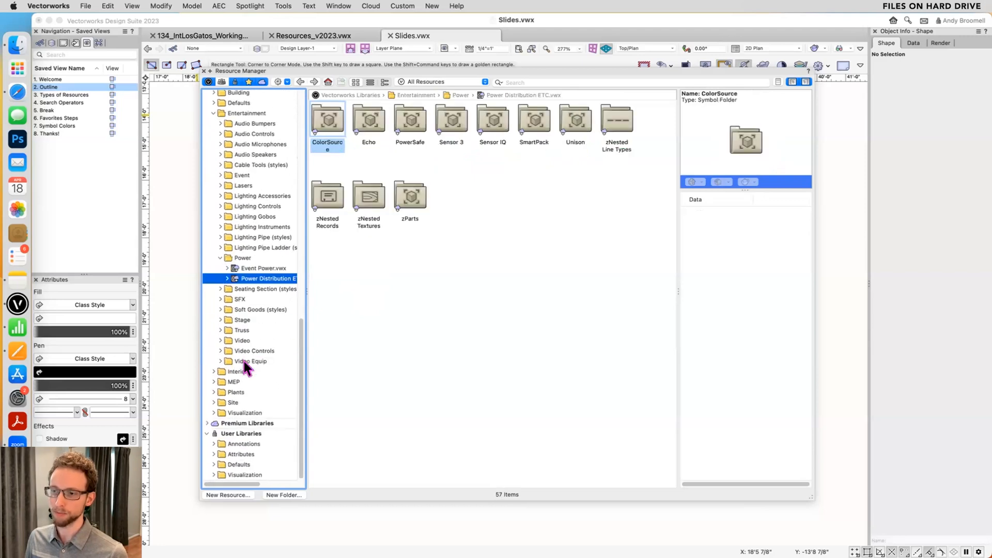
- Expand the Plants folder in the Vectorworks Libraries and look over its subfolders
left_click(214, 392)
scroll(216, 396, "down", 2)
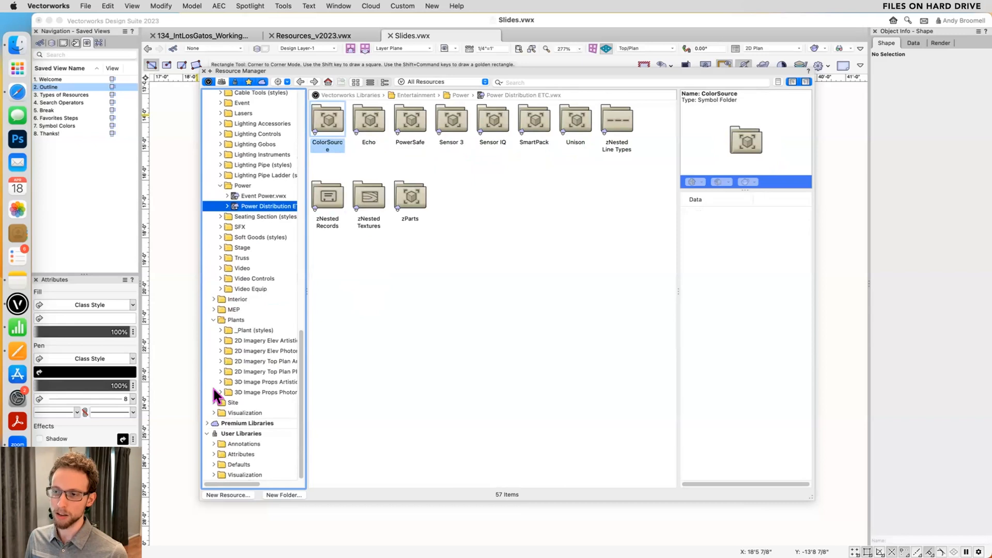
scroll(220, 396, "up", 8)
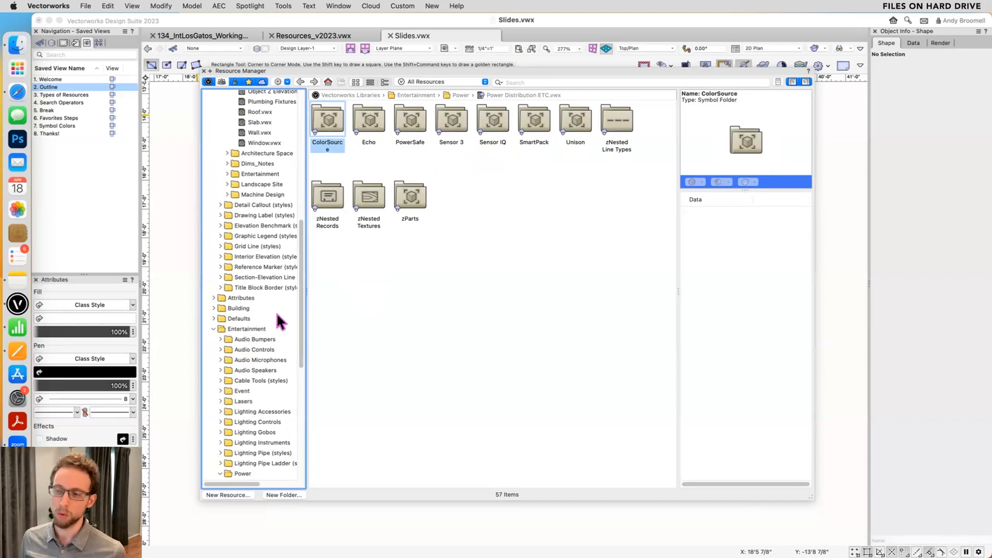
- Expand the Visualization library's People folder and view walking and sitting figures among the photorealistic business 3D image props
scroll(271, 336, "down", 10)
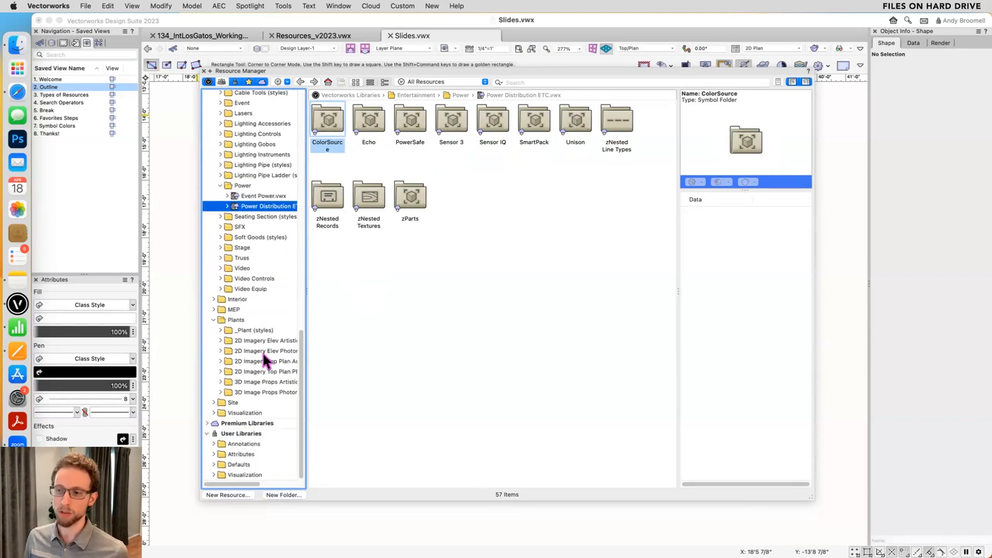
left_click(214, 413)
scroll(216, 408, "down", 2)
left_click(221, 388)
left_click(227, 409)
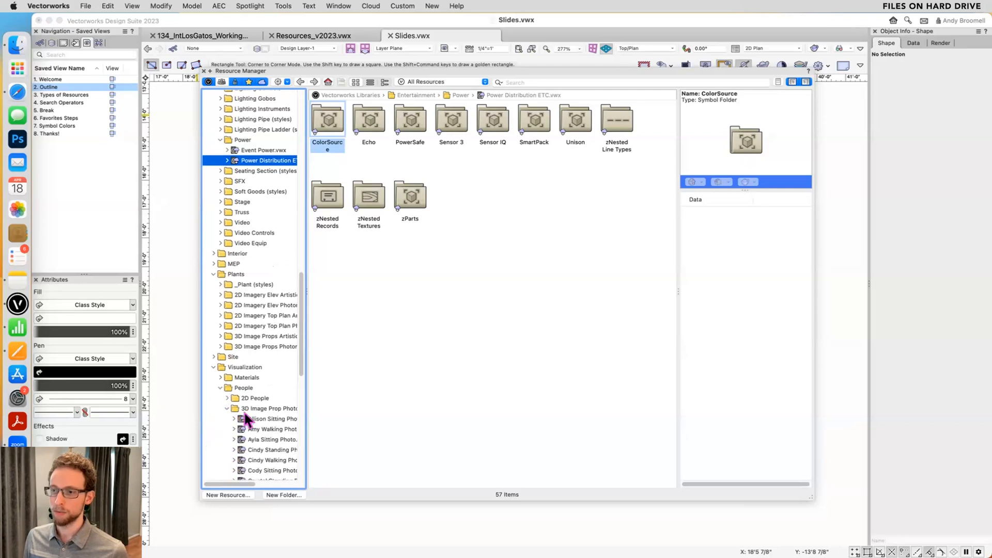
left_click(259, 429)
left_click(262, 439)
scroll(257, 376, "down", 4)
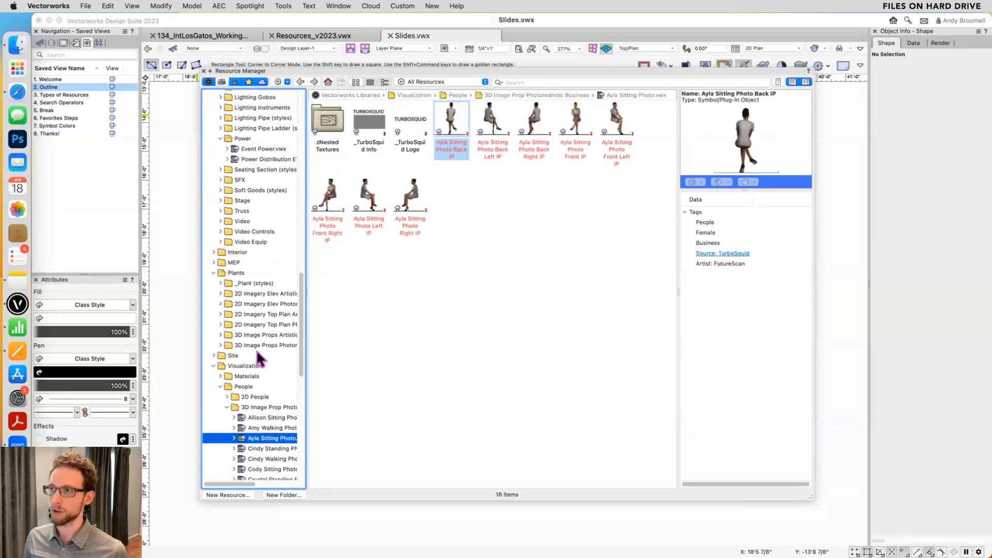
- View the walking man in a blue suit among the photorealistic business 3D image props
left_click(257, 376)
scroll(257, 378, "down", 3)
left_click(257, 376)
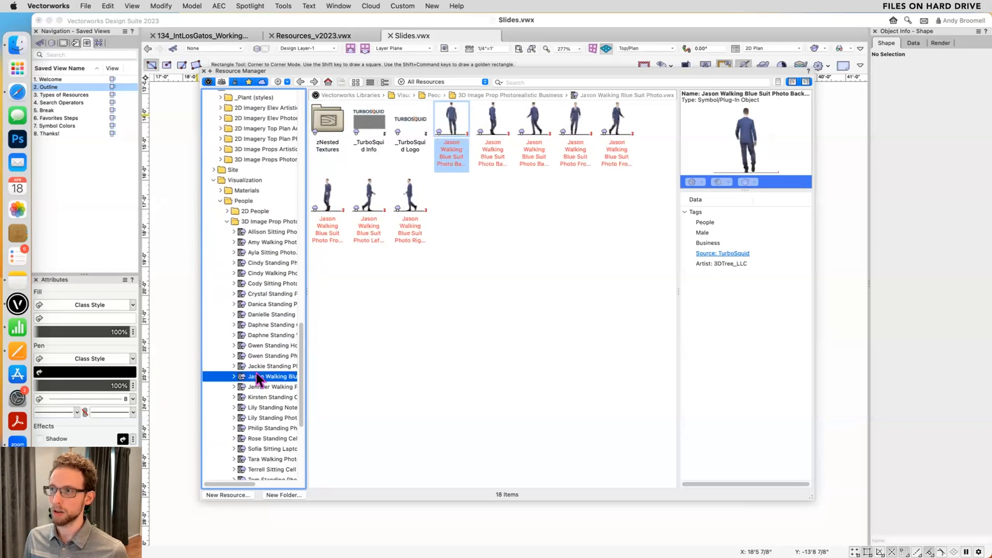
- View the architecture data tag styles in Framing and Structural Member.vwx in the Vectorworks Libraries
scroll(239, 247, "up", 10)
scroll(239, 247, "up", 10)
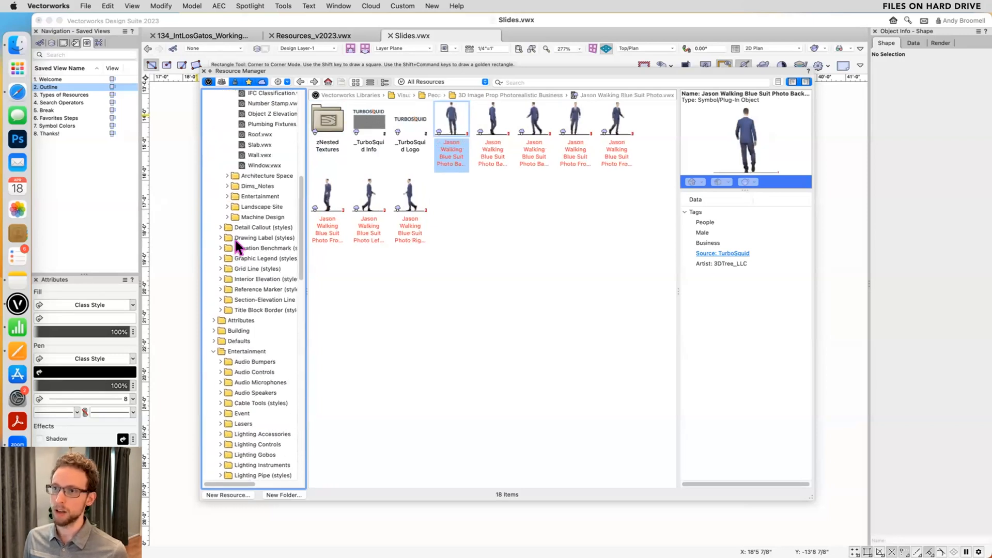
left_click(258, 205)
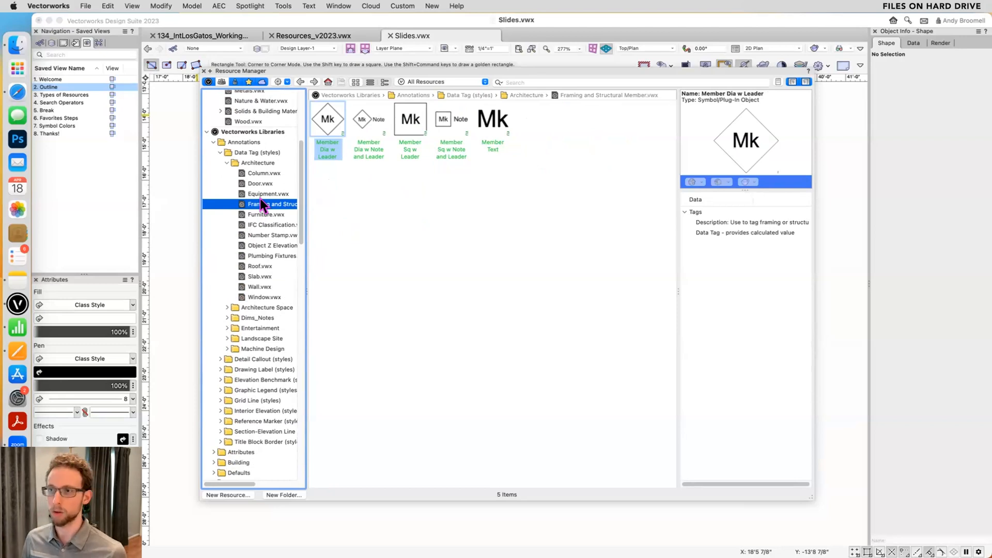
- Reveal Framing and Structural Member.vwx in Finder and select IFC Classification.vwx in the same folder
scroll(257, 212, "up", 5)
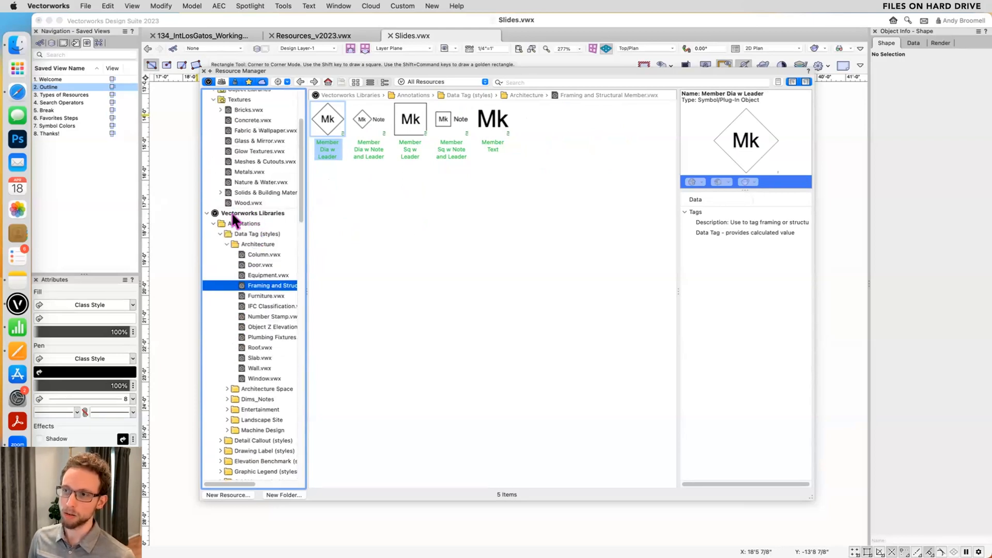
right_click(255, 288)
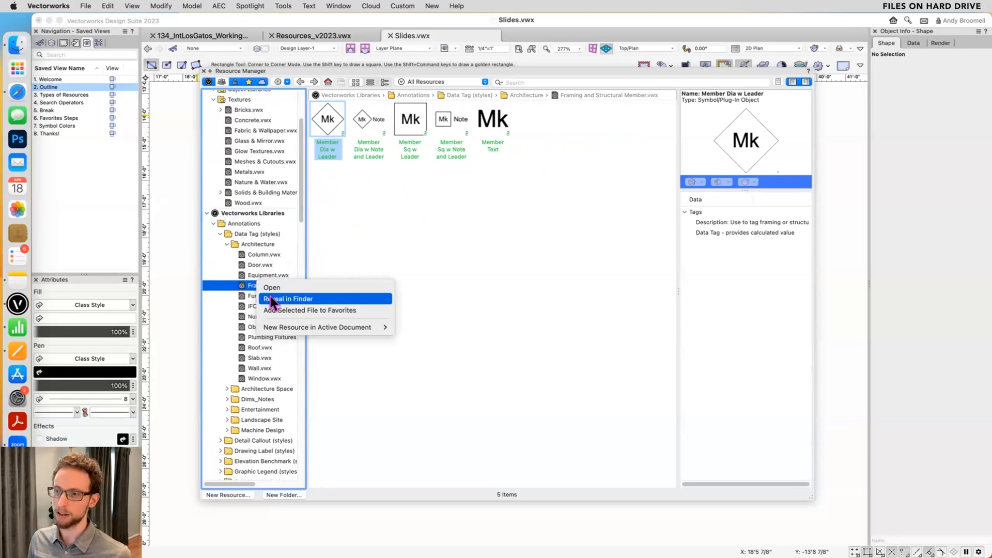
left_click(270, 298)
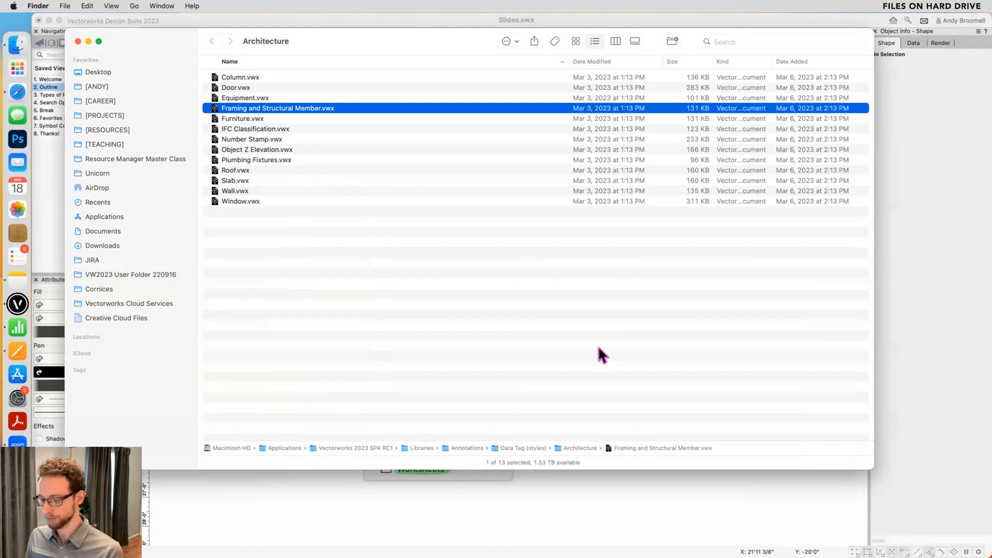
left_click(281, 129)
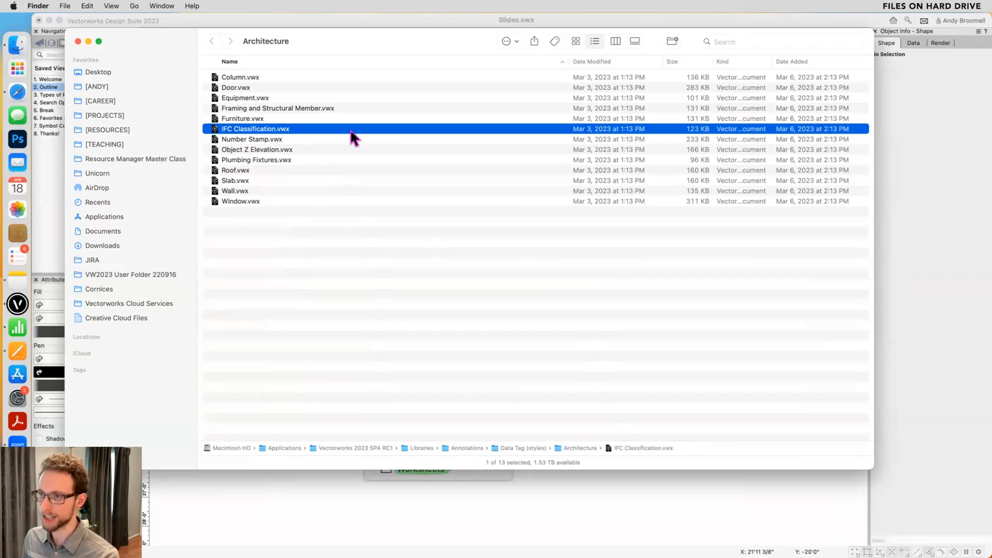
- Switch back to Vectorworks and view the data tag styles in Object Z Elevation.vwx
key("super+Tab")
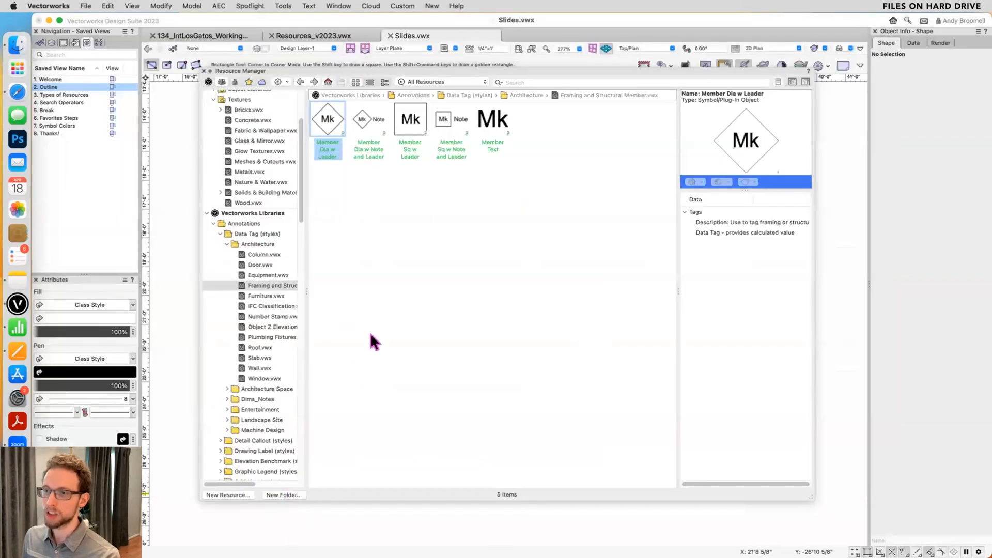
scroll(257, 263, "down", 2)
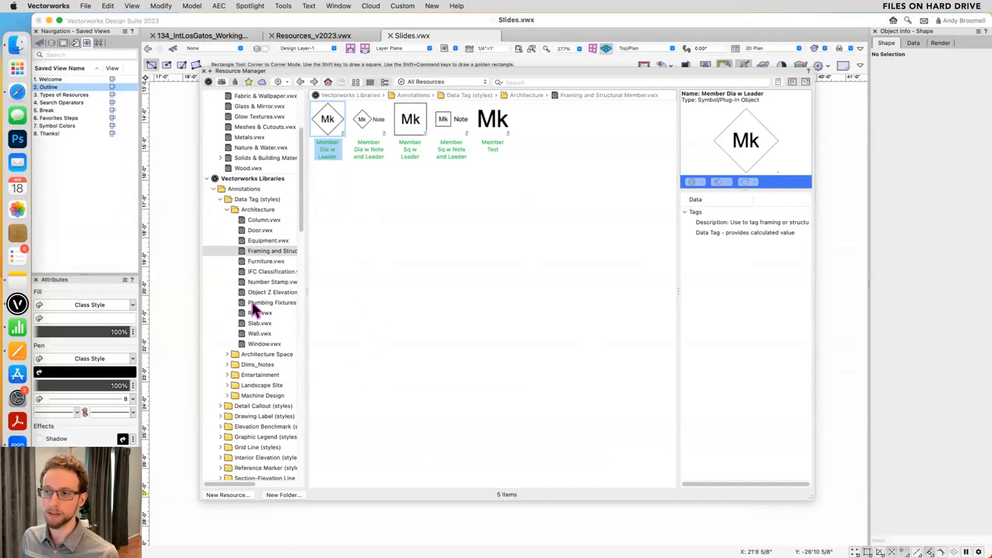
left_click(262, 290)
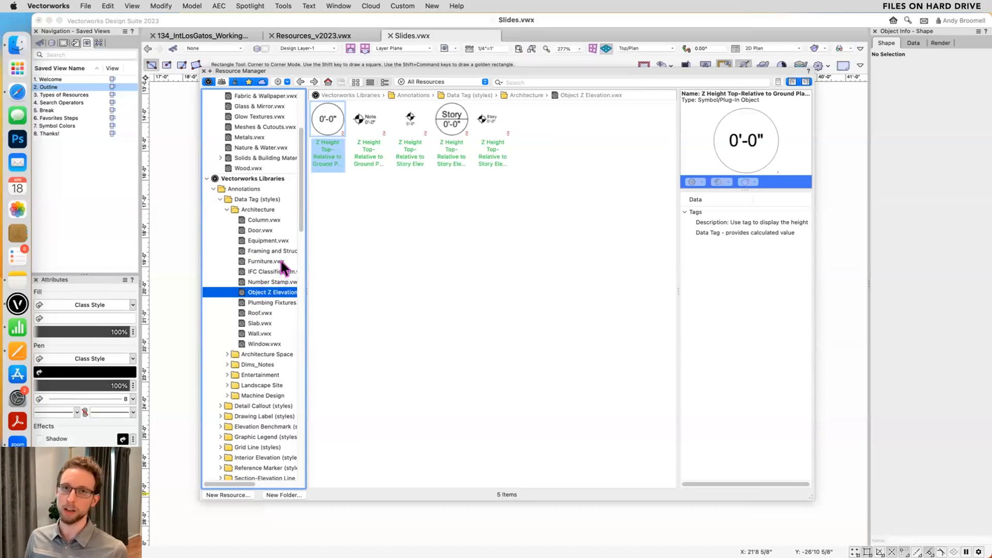
- Look through all resources of the open file 134_IntLosGatos_WorkingFile_v2023.vwx, down to the end of the list
scroll(269, 243, "up", 5)
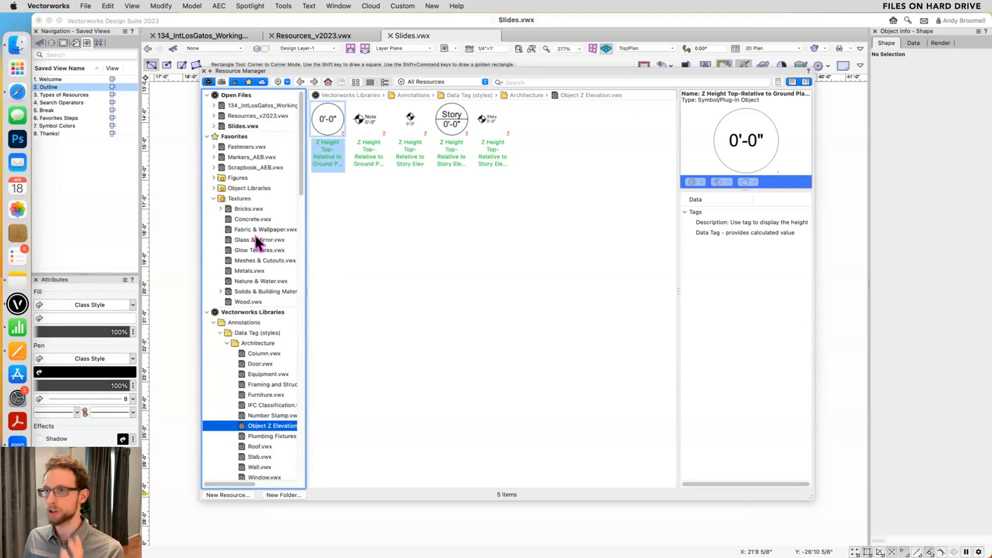
left_click(249, 105)
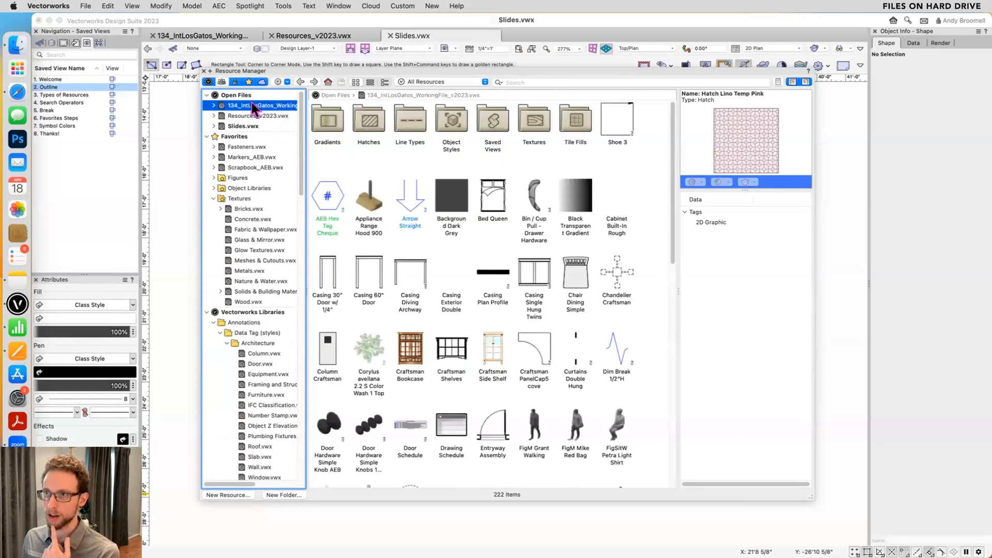
scroll(410, 152, "down", 2)
scroll(382, 160, "down", 6)
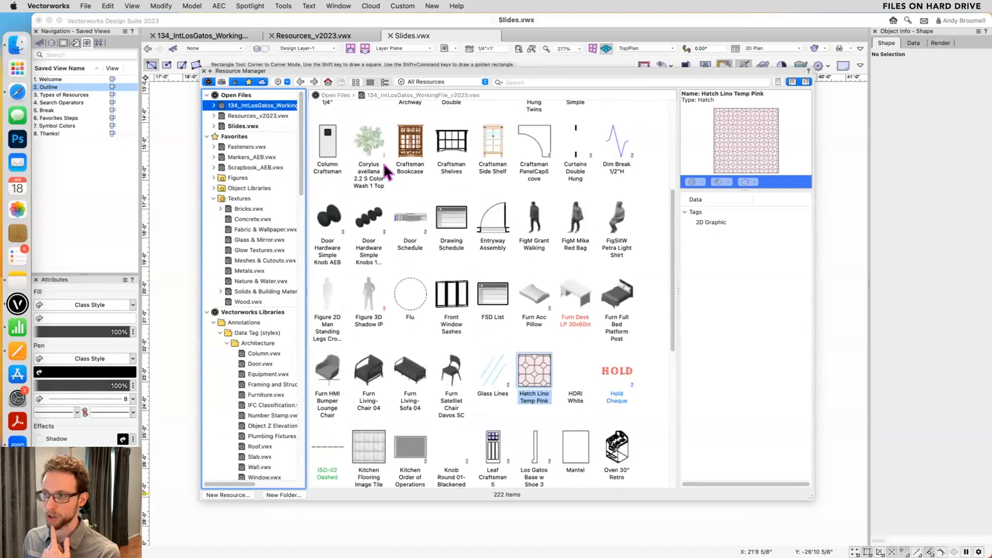
scroll(397, 251, "down", 3)
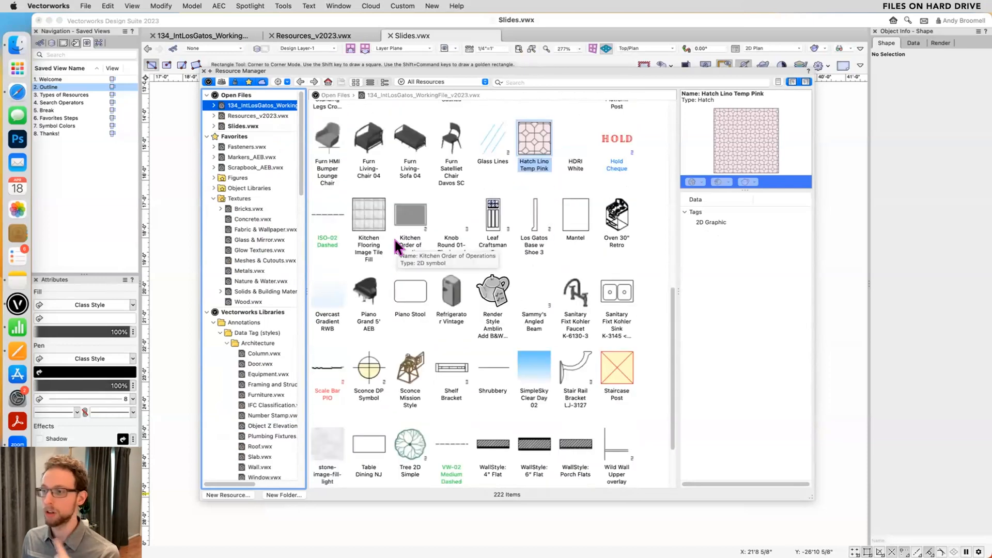
scroll(480, 245, "down", 2)
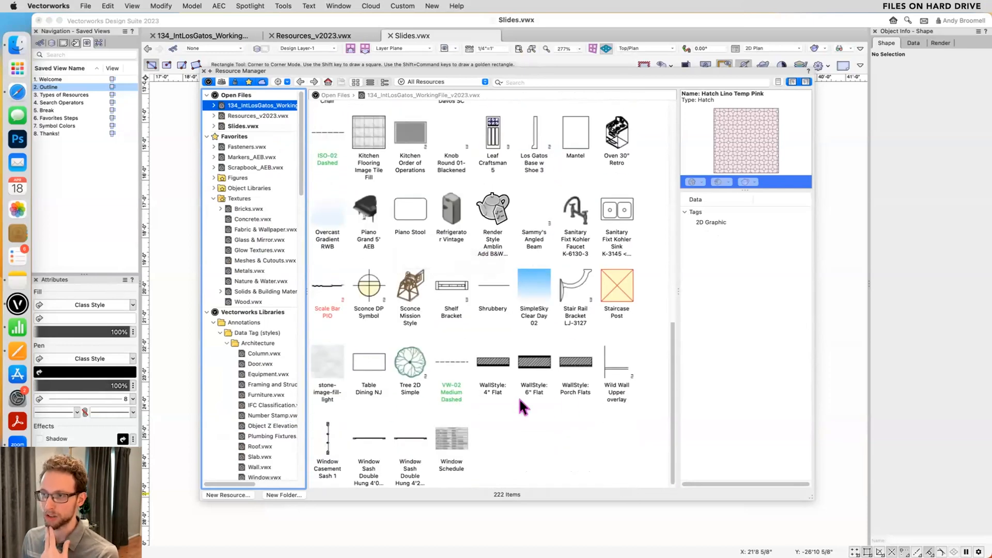
- Make 134_IntLosGatos_WorkingFile_v2023.vwx the active document, hide the Resource Manager to view the floor plan, and show it again
left_click(192, 35)
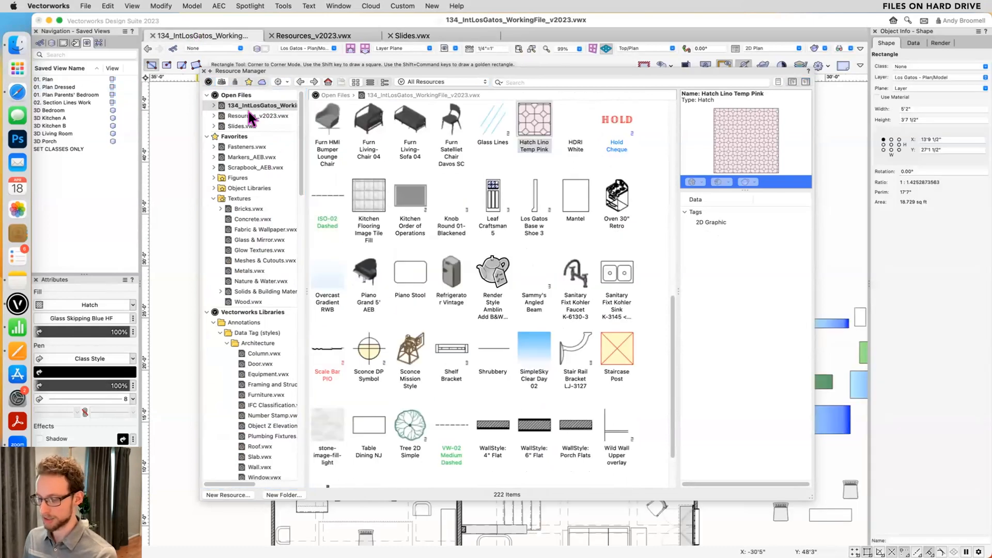
key("super+r")
scroll(435, 404, "down", 1)
middle_click_drag(434, 406, 425, 40)
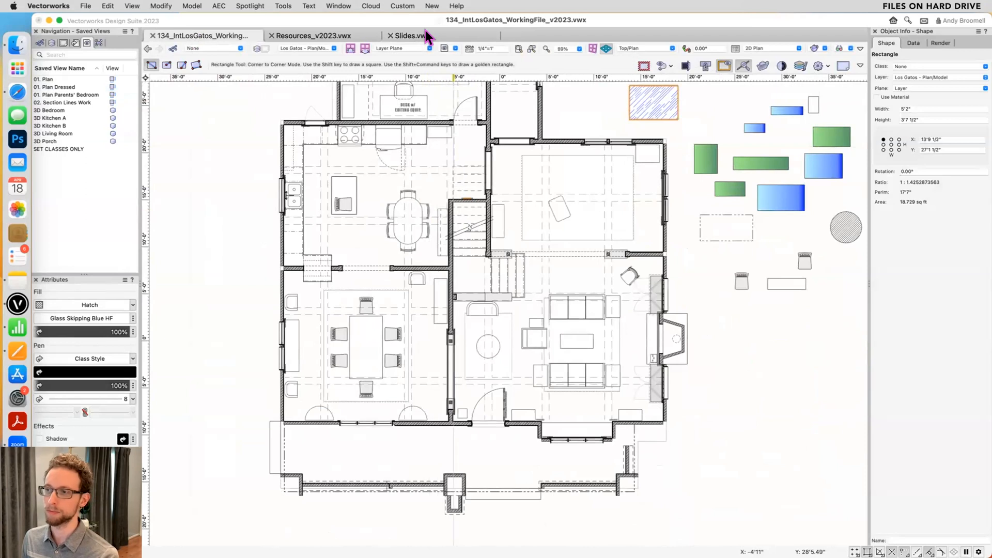
left_click(427, 35)
left_click(239, 36)
key("super+r")
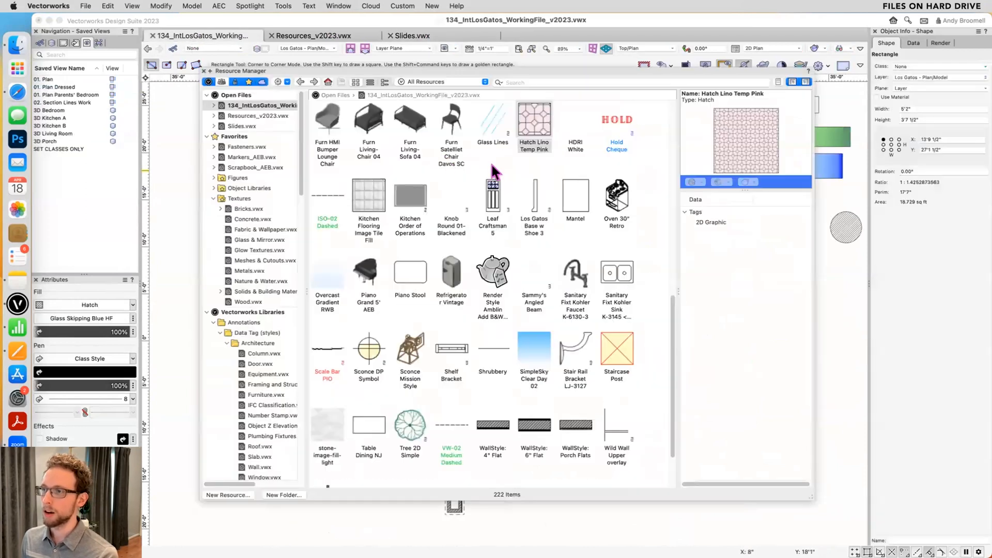
scroll(237, 171, "down", 15)
scroll(241, 279, "up", 15)
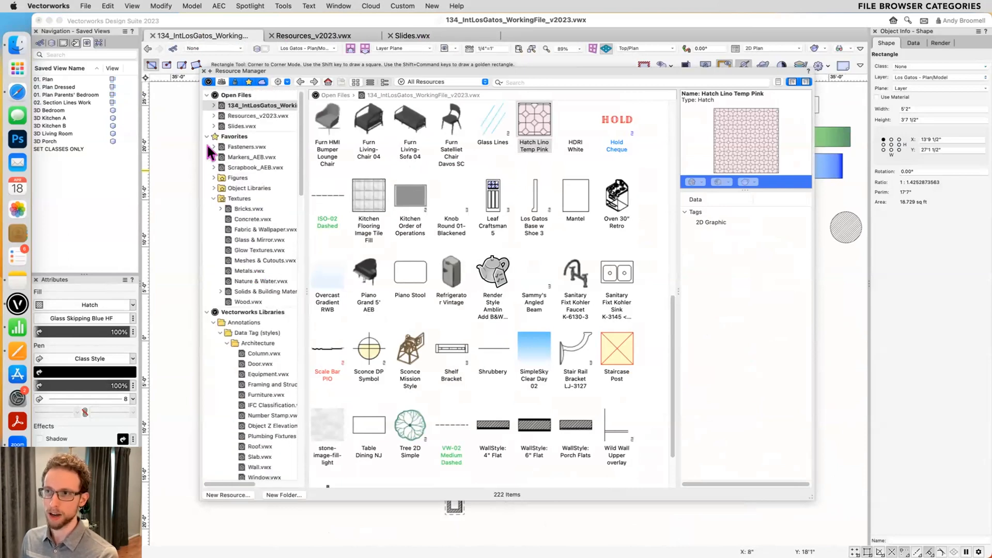
- Collapse the Favorites, Vectorworks Libraries and Open Files categories in the file browser and show the Workgroup Libraries category
left_click(207, 136)
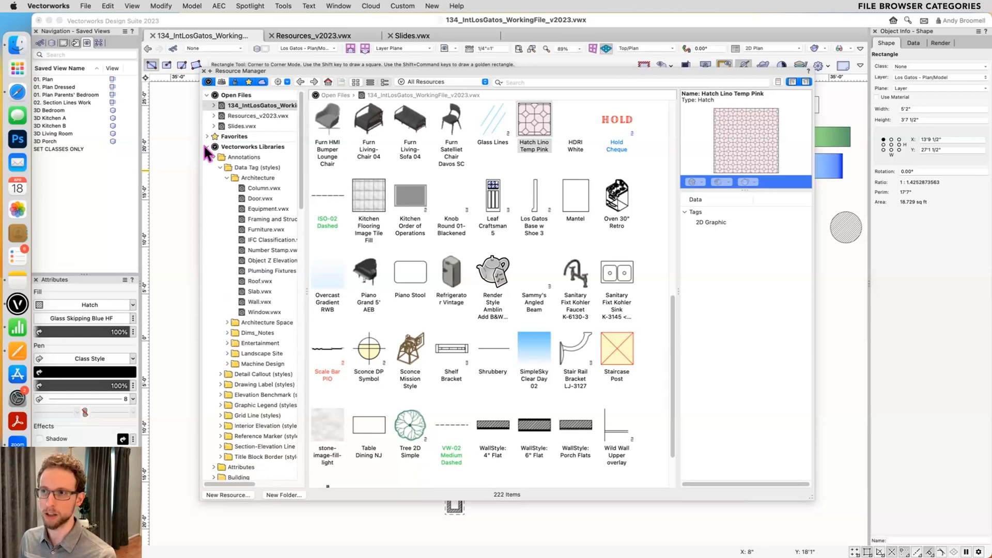
left_click(207, 147)
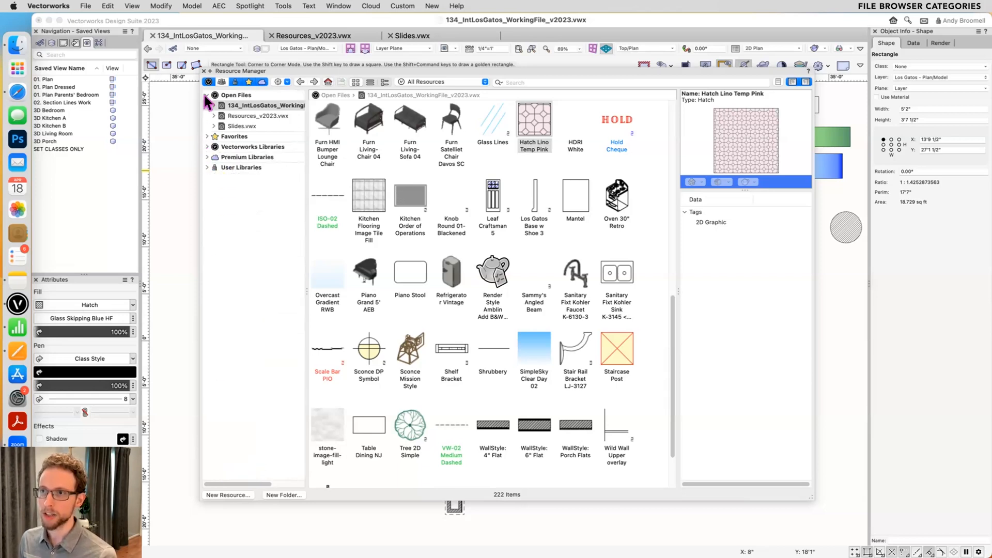
left_click(206, 96)
left_click(222, 82)
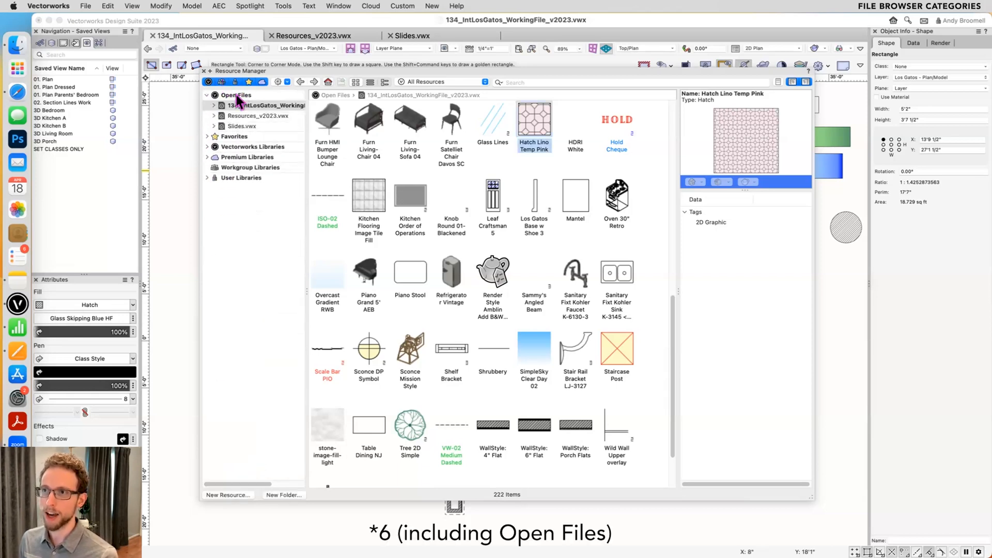
left_click(207, 96)
left_click(206, 96)
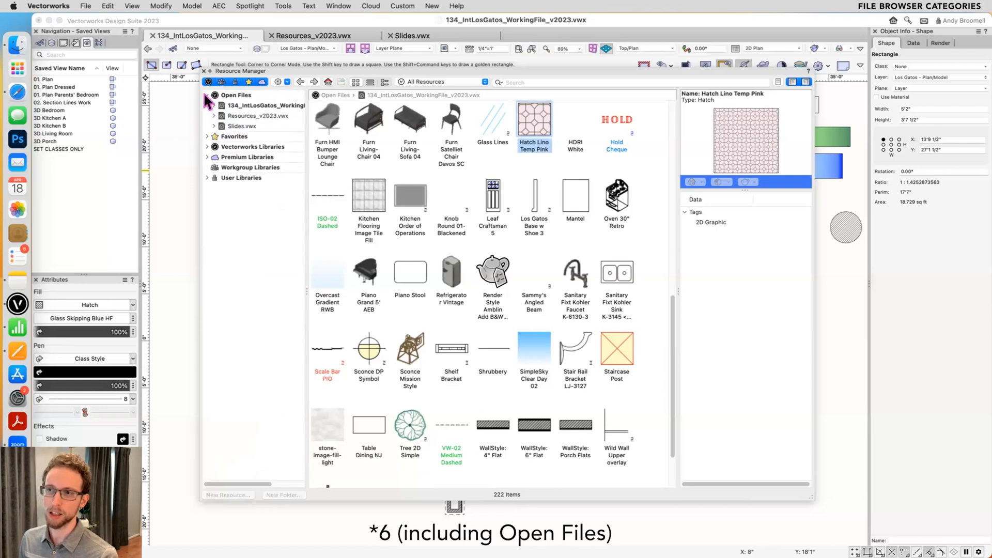
left_click(207, 95)
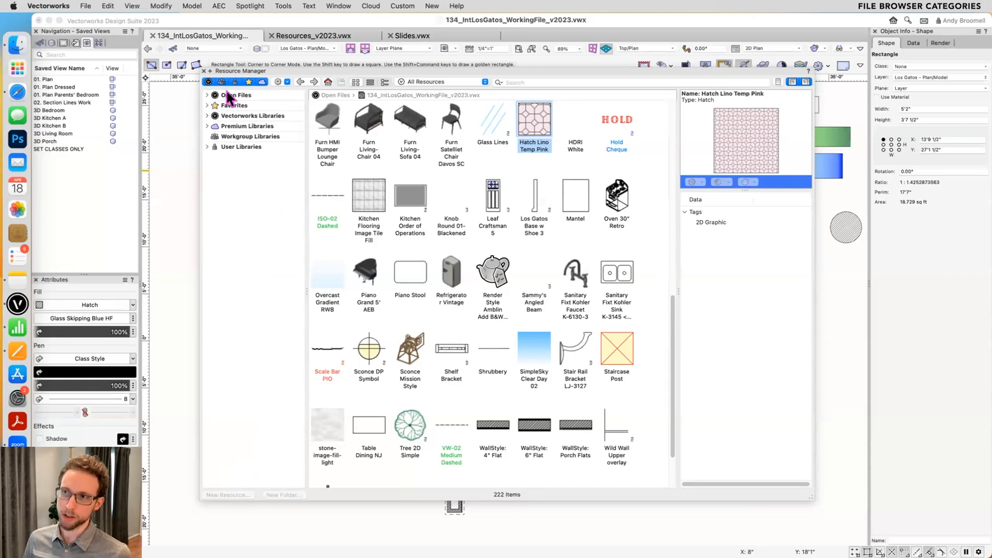
- Expand and collapse the Open Files, Favorites and Vectorworks Libraries categories in turn to look over them
left_click(206, 96)
left_click(206, 95)
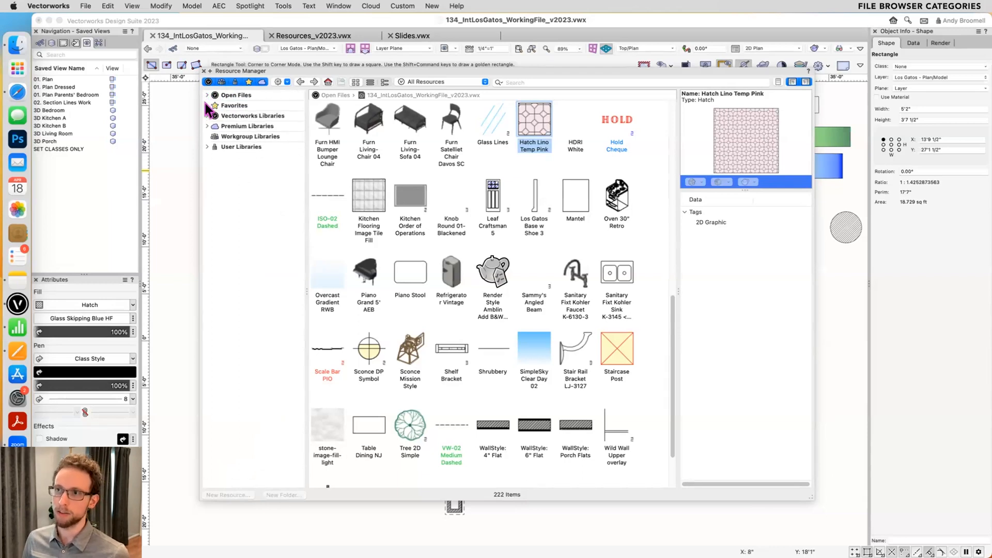
left_click(206, 105)
left_click(206, 105)
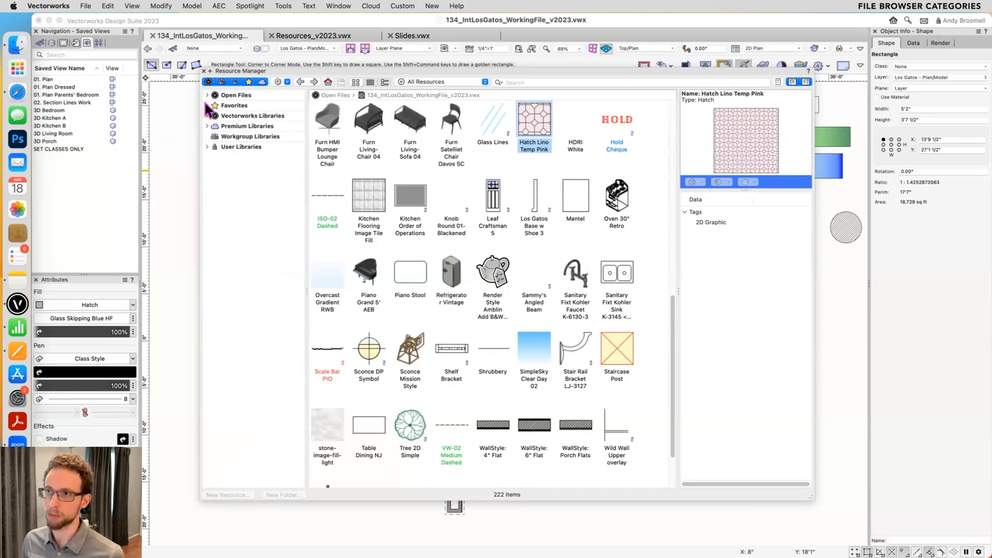
left_click(207, 116)
left_click(206, 116)
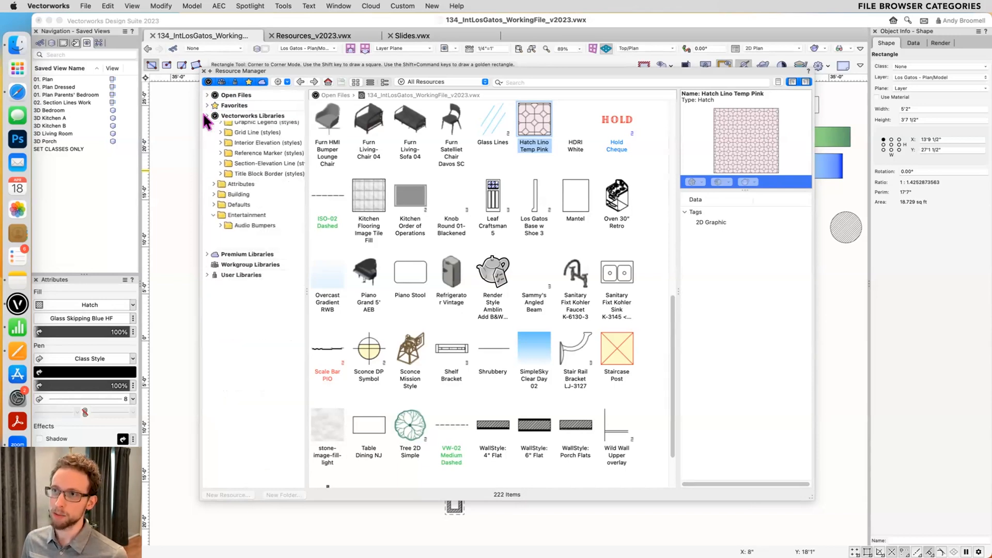
- Select the Vectorworks Libraries category, and expand and select Premium Libraries to view its folders
left_click(237, 115)
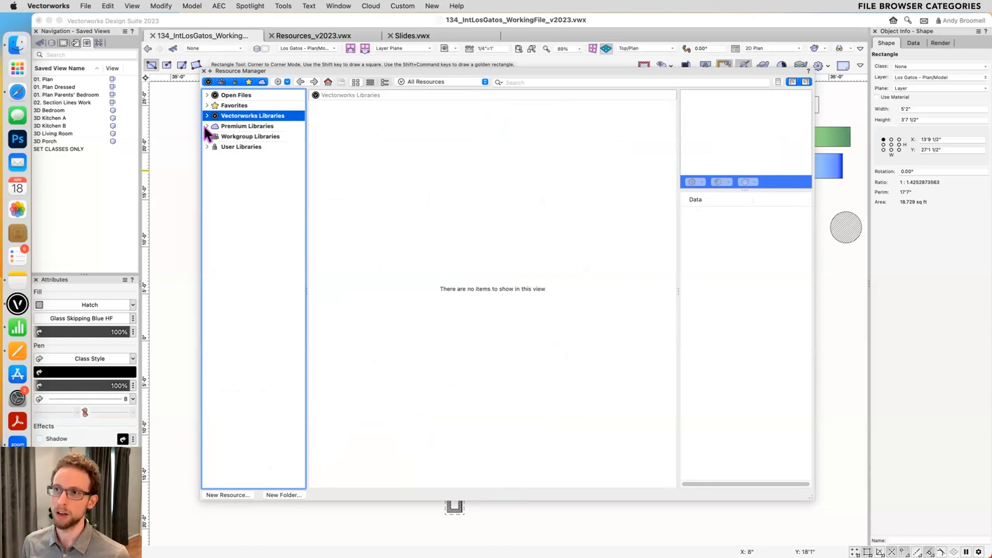
left_click(207, 126)
left_click(238, 126)
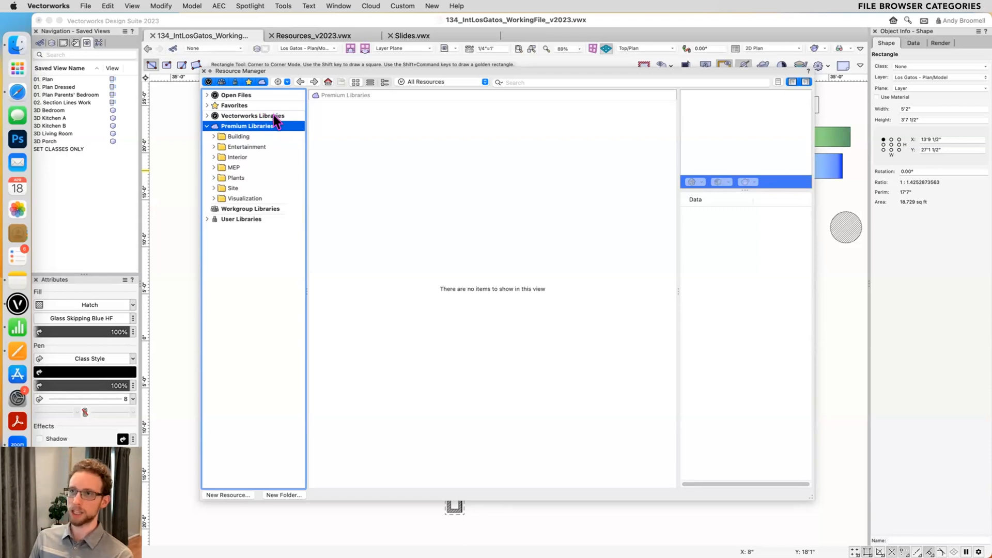
- Select Workgroup Libraries, and expand User Libraries to view its Annotations folder
left_click(240, 209)
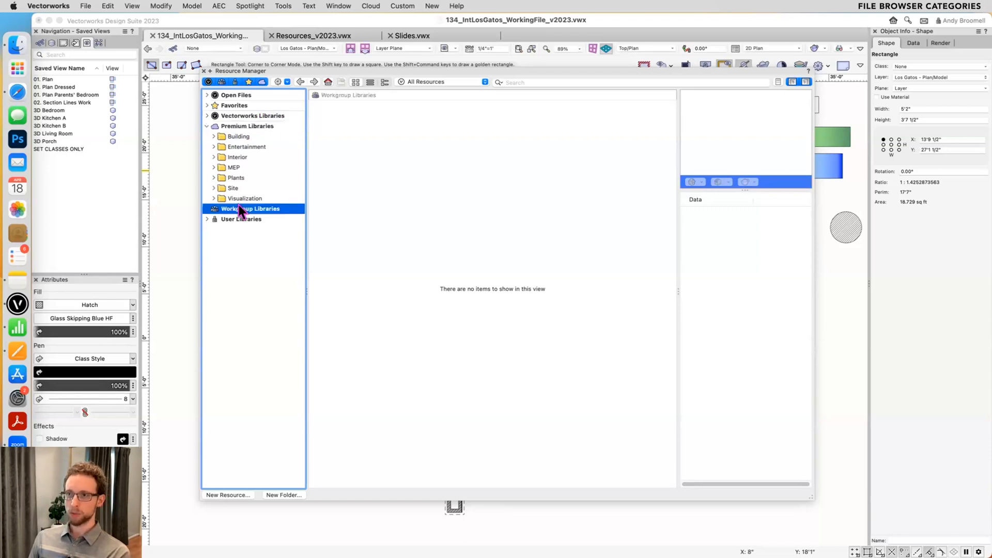
left_click(206, 219)
left_click(230, 229)
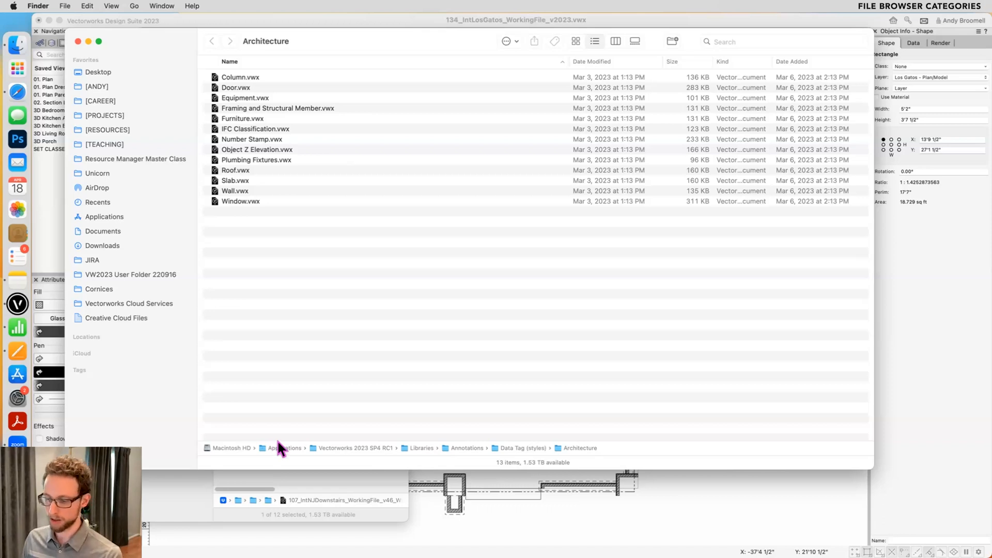
- Close the Architecture folder window in Finder, return to Vectorworks, and select the User Libraries category
key("super+w")
left_click(796, 352)
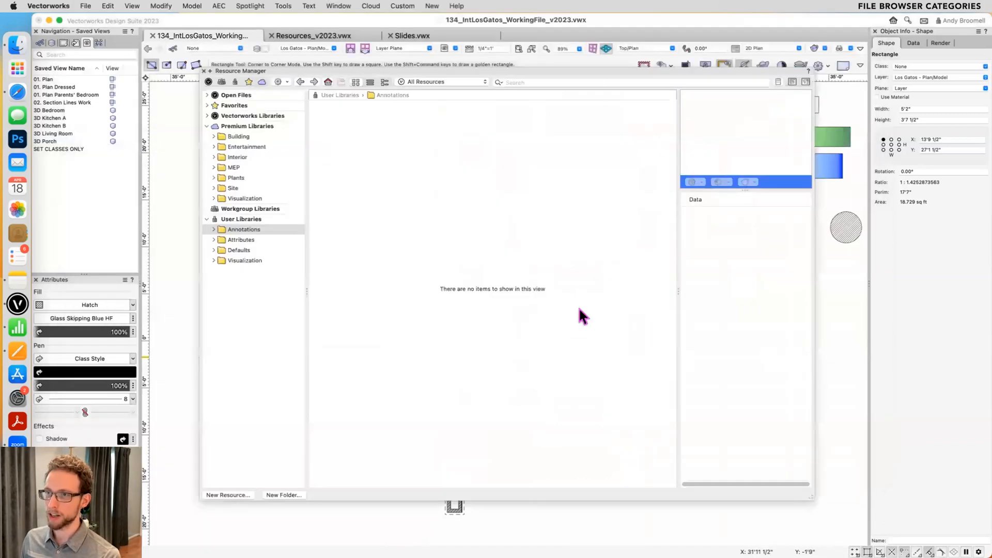
left_click(233, 218)
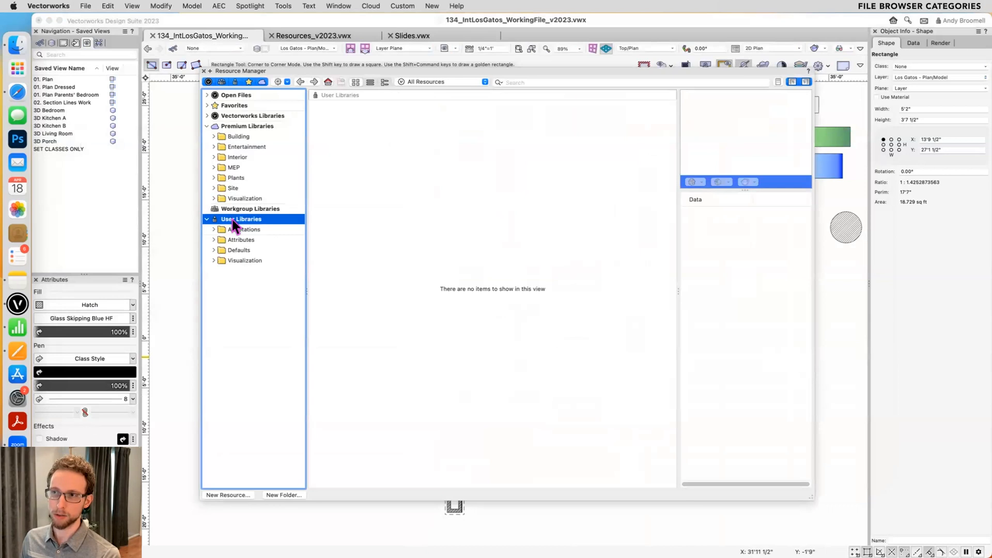
- Select the Favorites category and compare it with the Workgroup Libraries and User Libraries categories
left_click(237, 105)
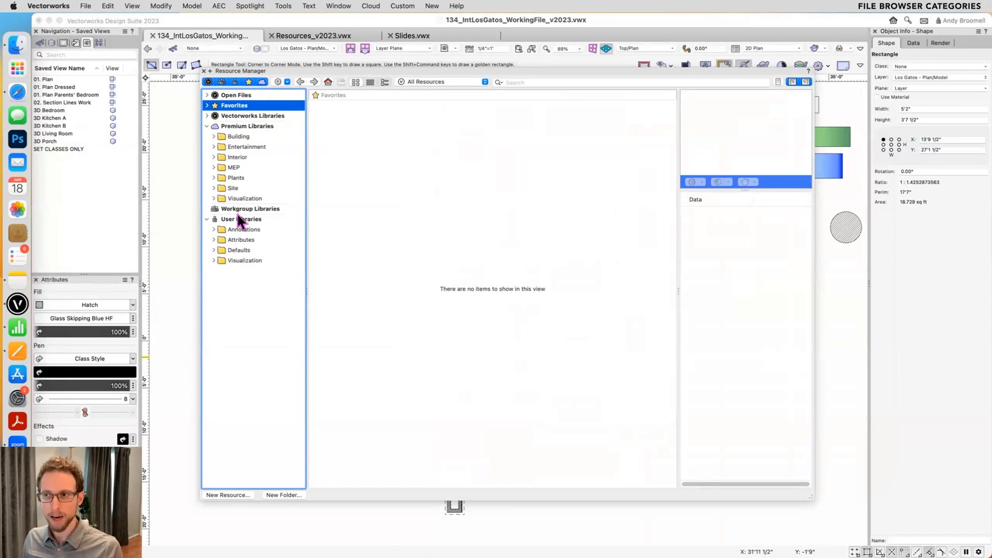
left_click_drag(229, 217, 230, 205)
left_click_drag(229, 265, 228, 249)
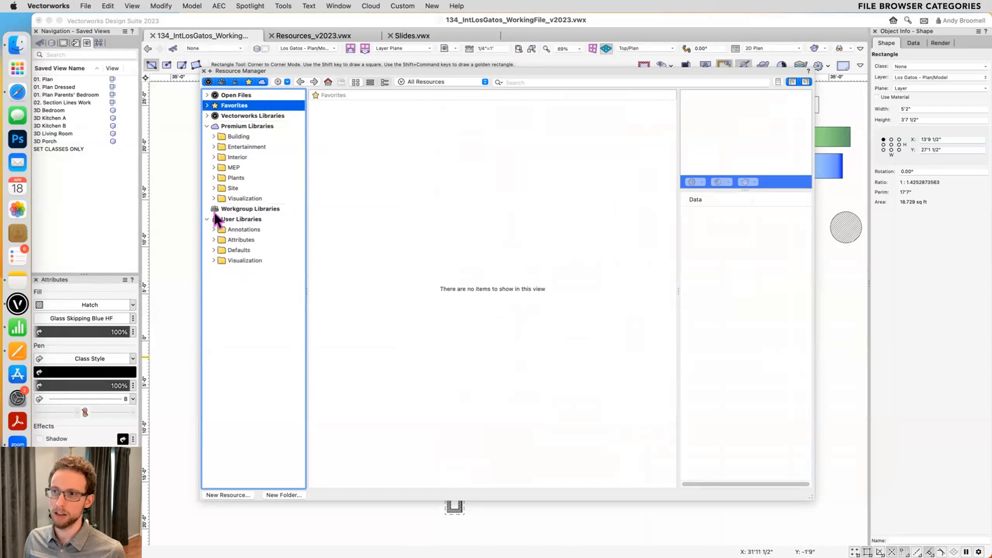
- Collapse User Libraries, select Workgroup Libraries, and hide the Workgroup Libraries category in the file browser
left_click(207, 220)
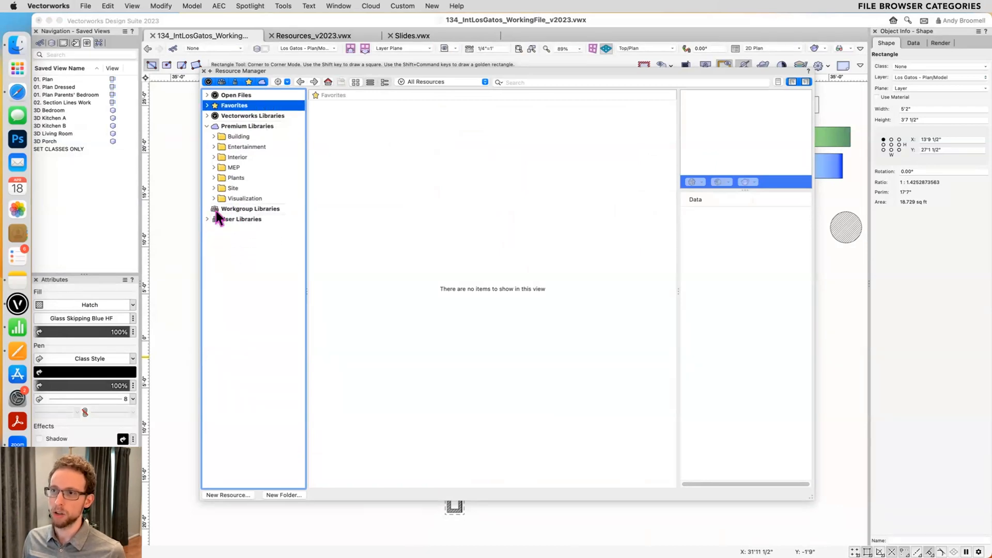
left_click(229, 210)
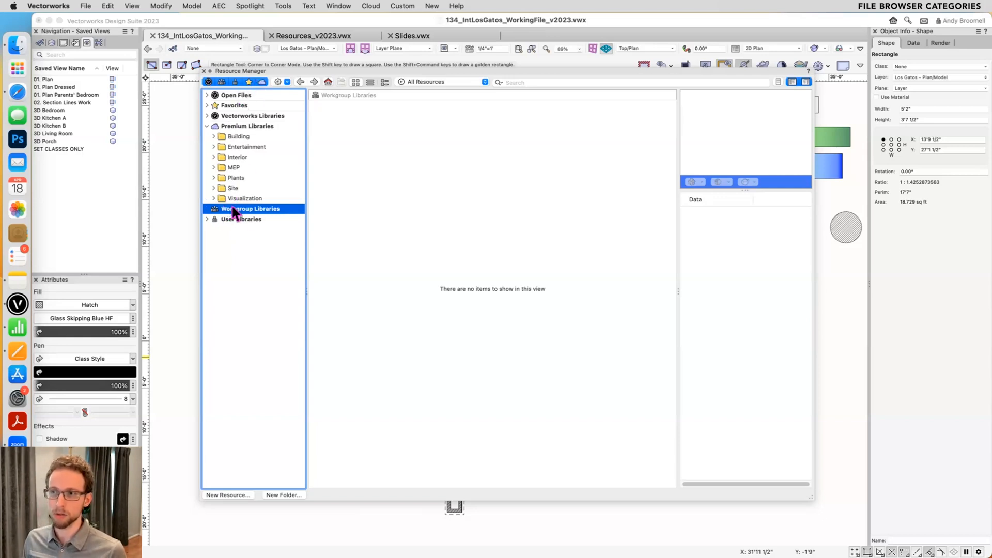
left_click(222, 82)
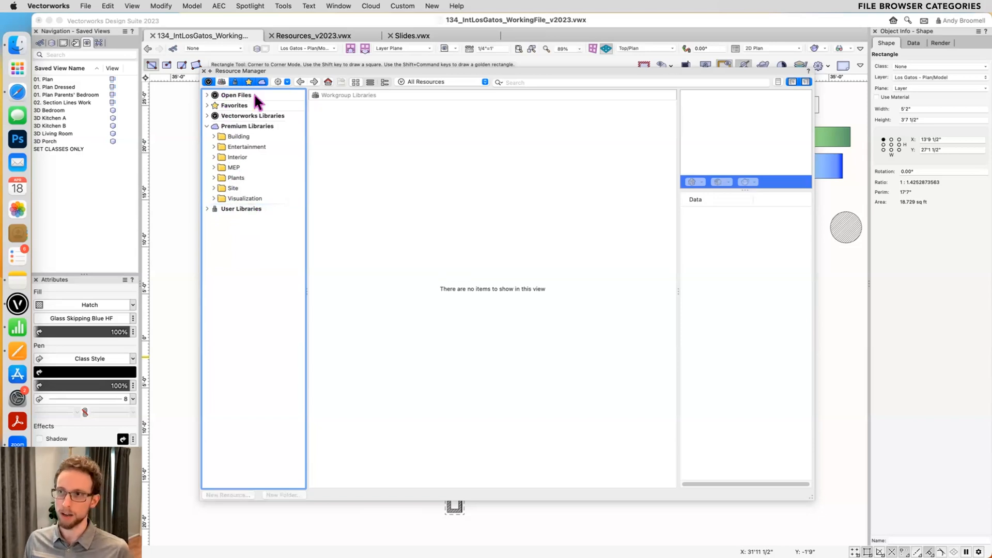
- Collapse Premium Libraries, expand Open Files and Favorites, and collapse the Textures folder within Favorites
left_click(207, 126)
left_click(207, 95)
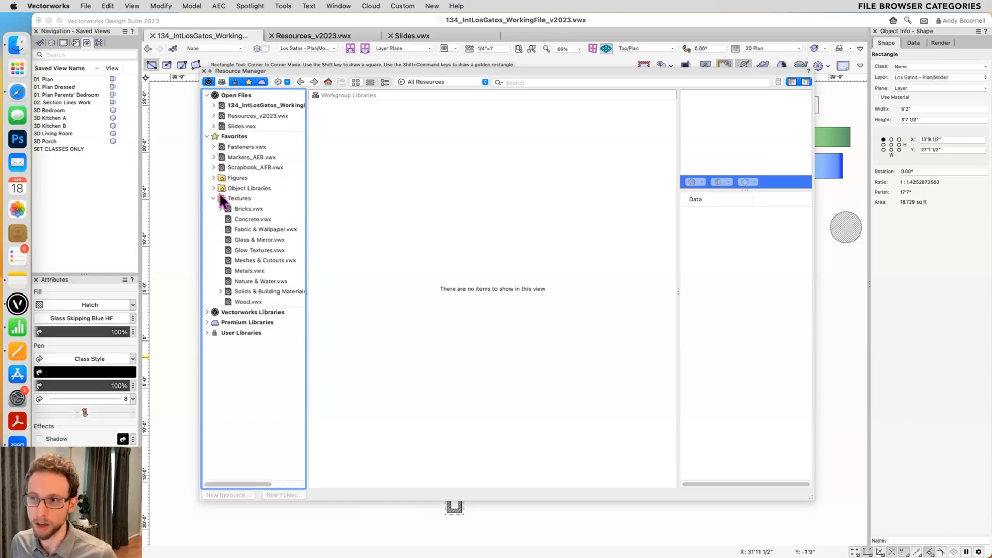
left_click(213, 198)
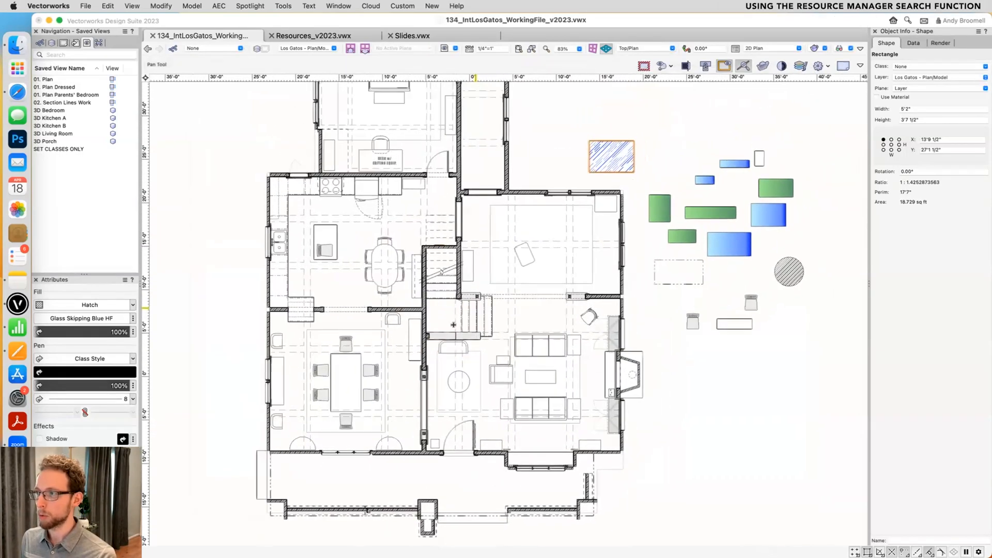
- Open the Resource Manager and search all libraries for "bench"
key("super+r")
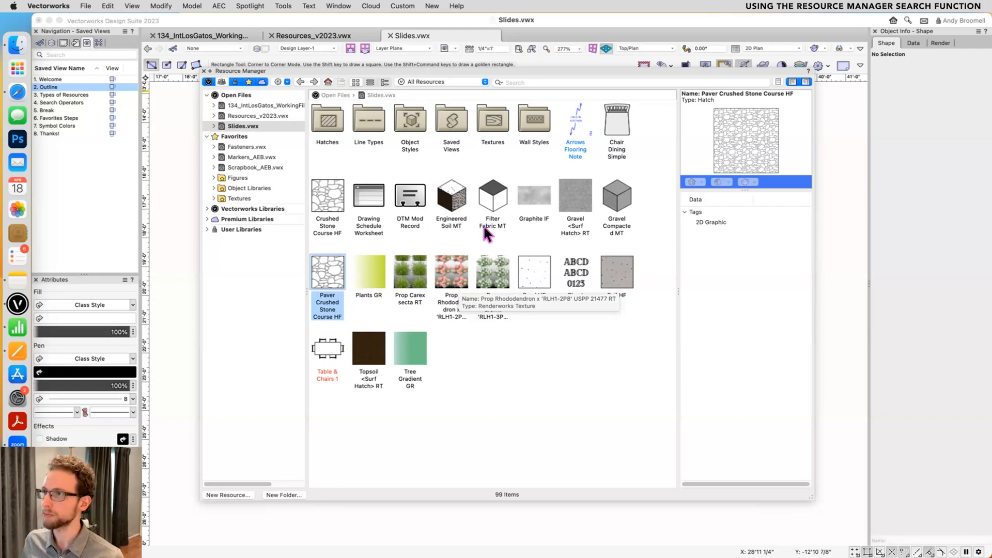
left_click(529, 78)
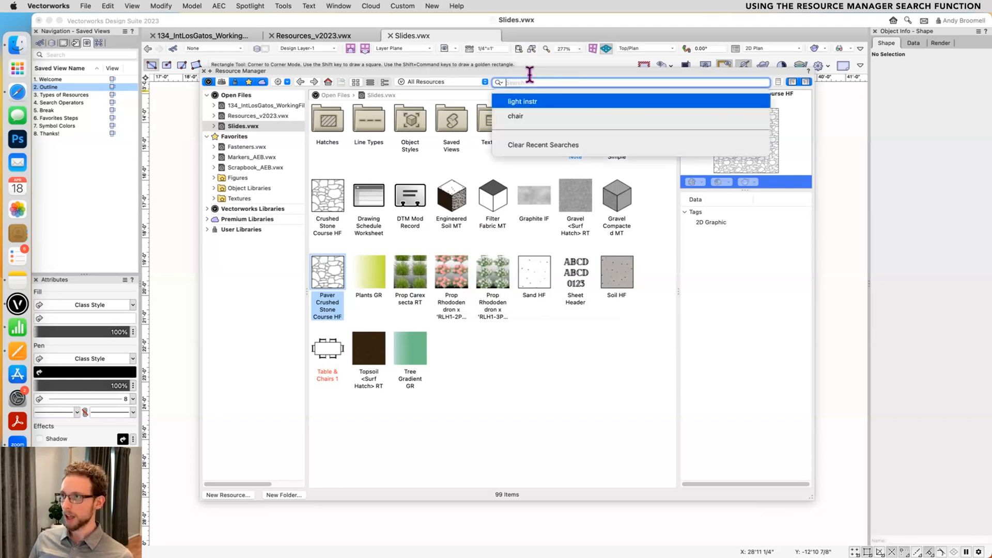
type("bench")
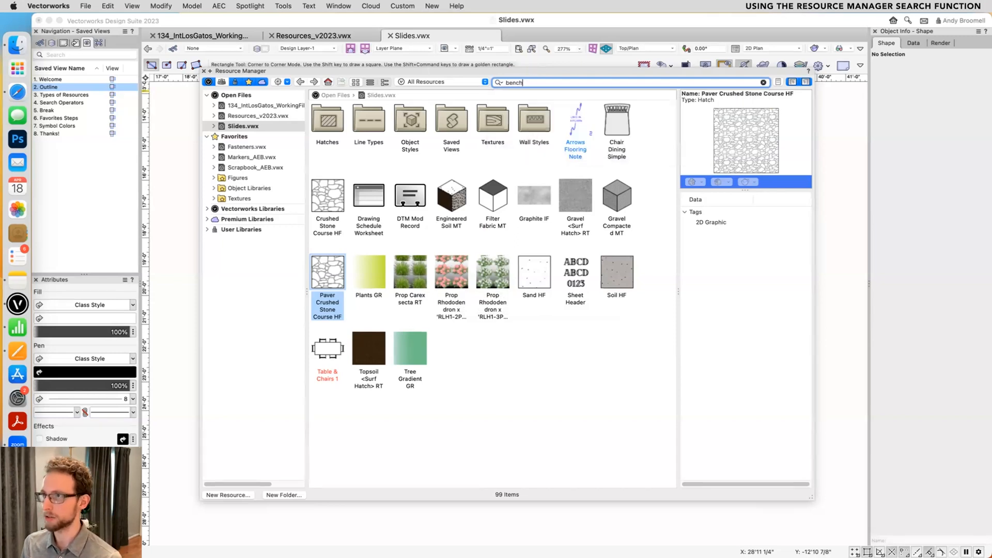
key("Return")
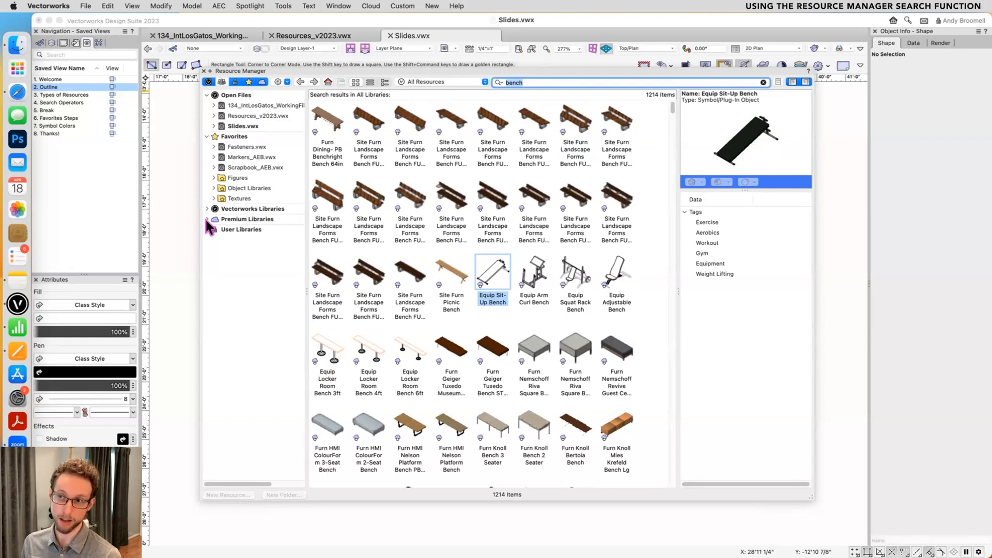
- Browse the bench search results, expand Vectorworks Libraries, and collapse the Architecture folder under Data Tag (styles)
scroll(447, 171, "down", 10)
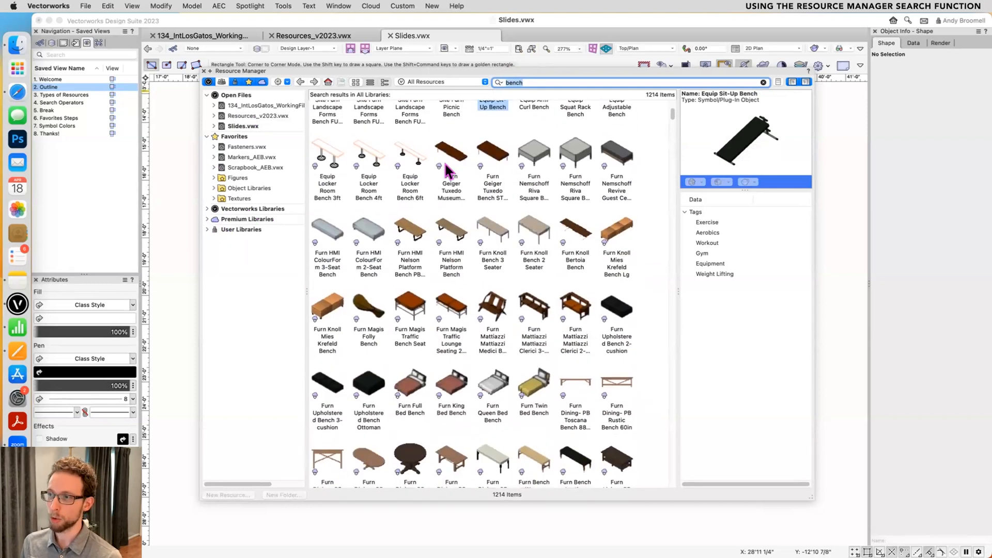
scroll(447, 171, "down", 15)
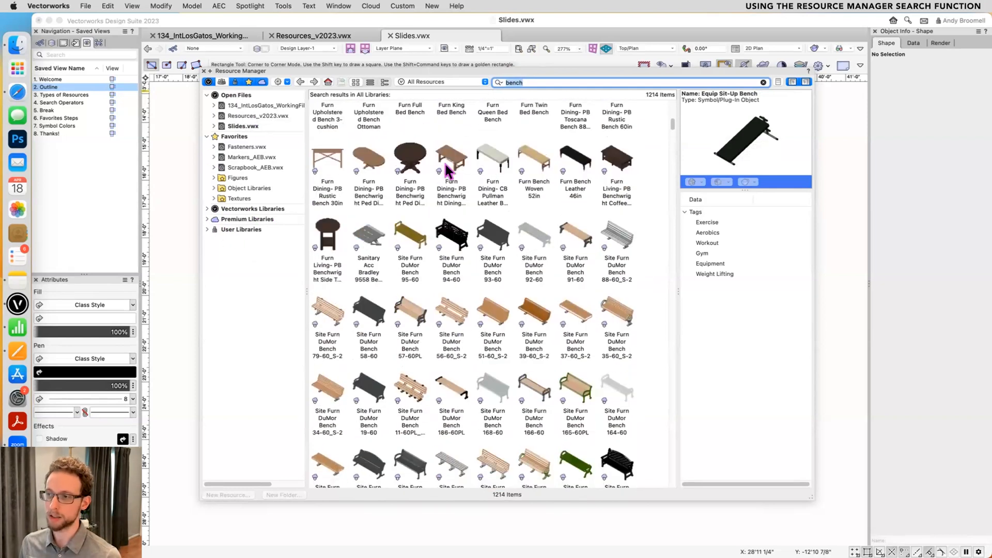
scroll(447, 171, "down", 5)
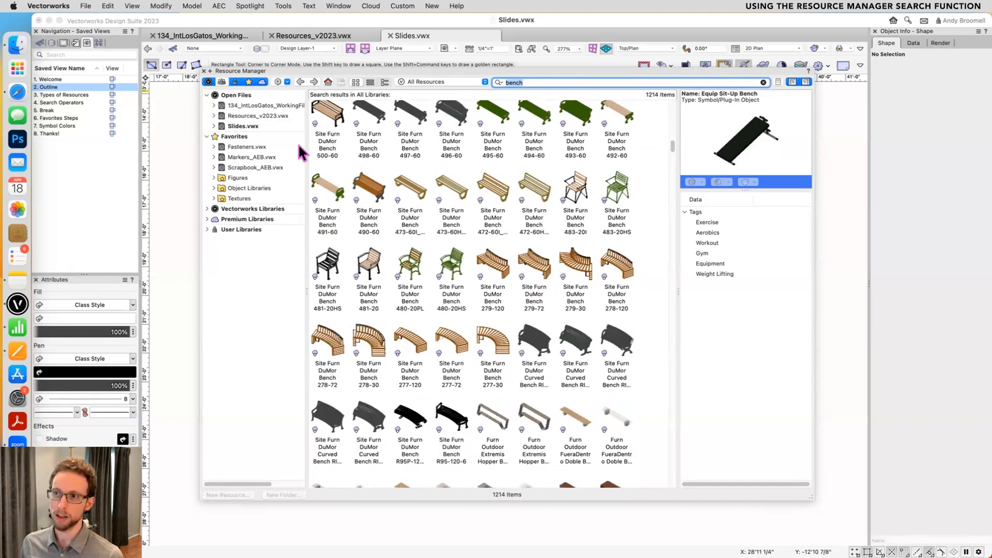
left_click(208, 209)
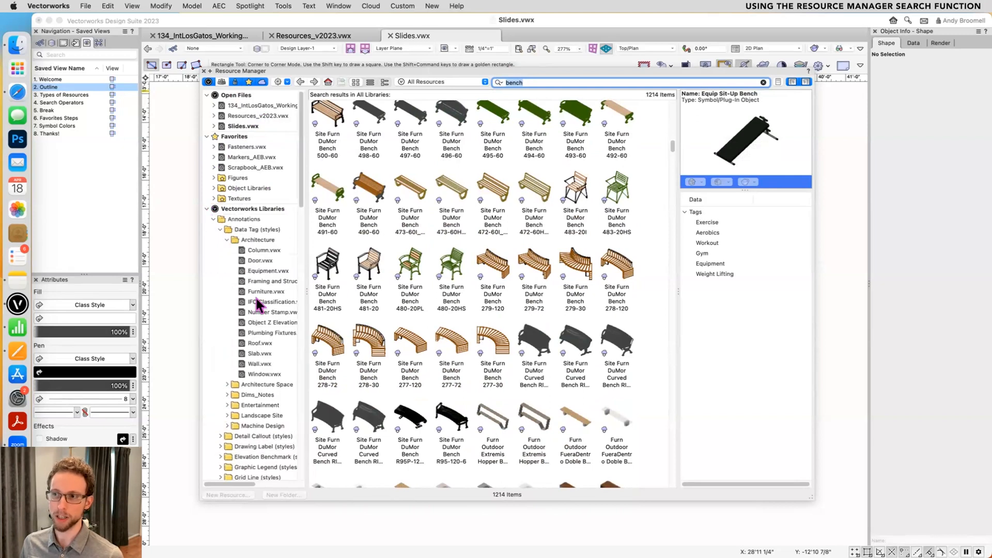
left_click(225, 240)
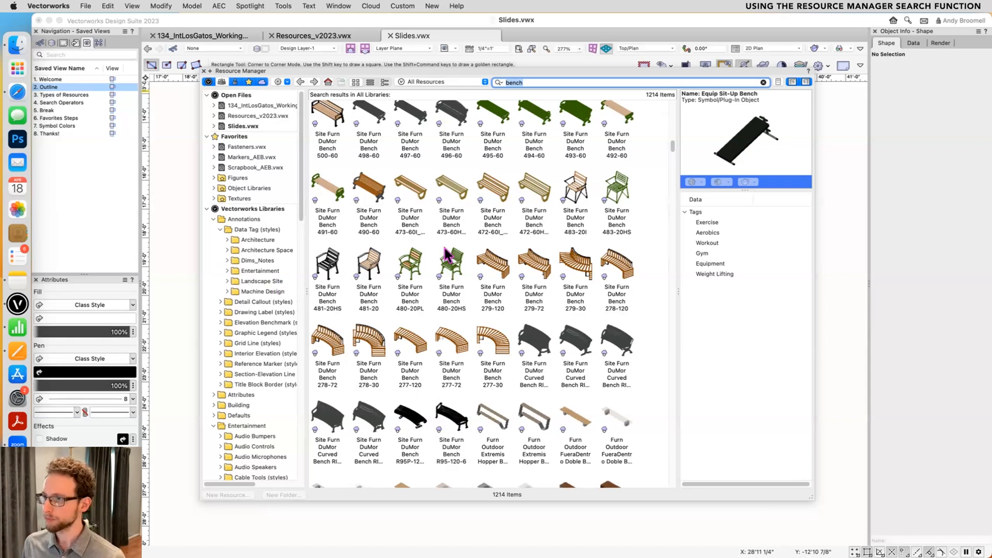
- Preview several bench results, including Furn King Bed Bench, and select Site Furn DuMor Bench 94-60
scroll(454, 266, "up", 5)
scroll(456, 268, "up", 10)
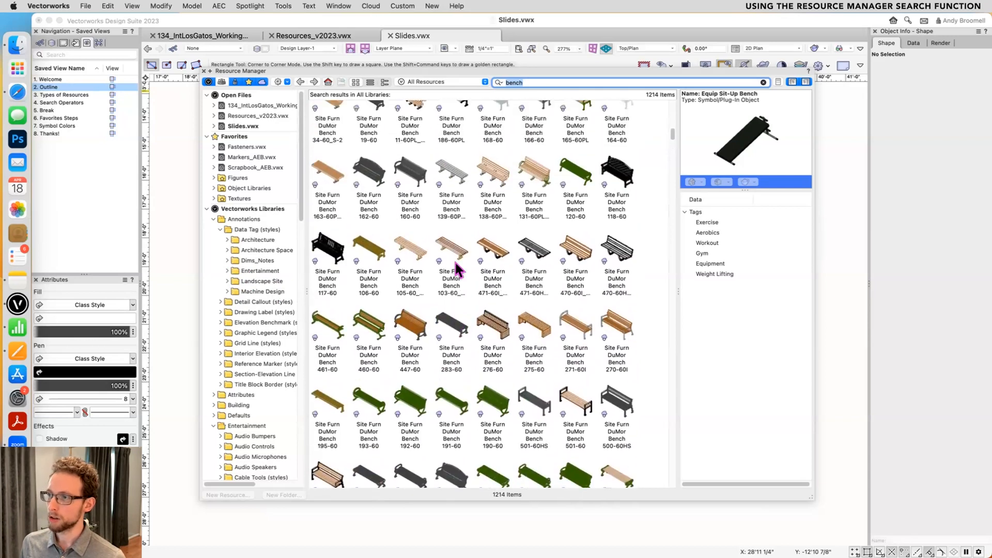
scroll(456, 265, "up", 1)
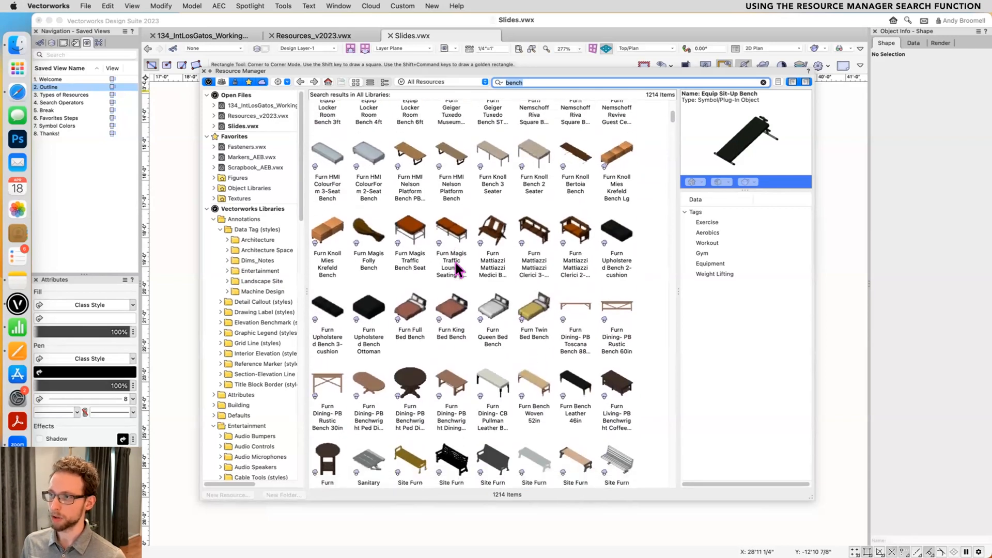
left_click(440, 308)
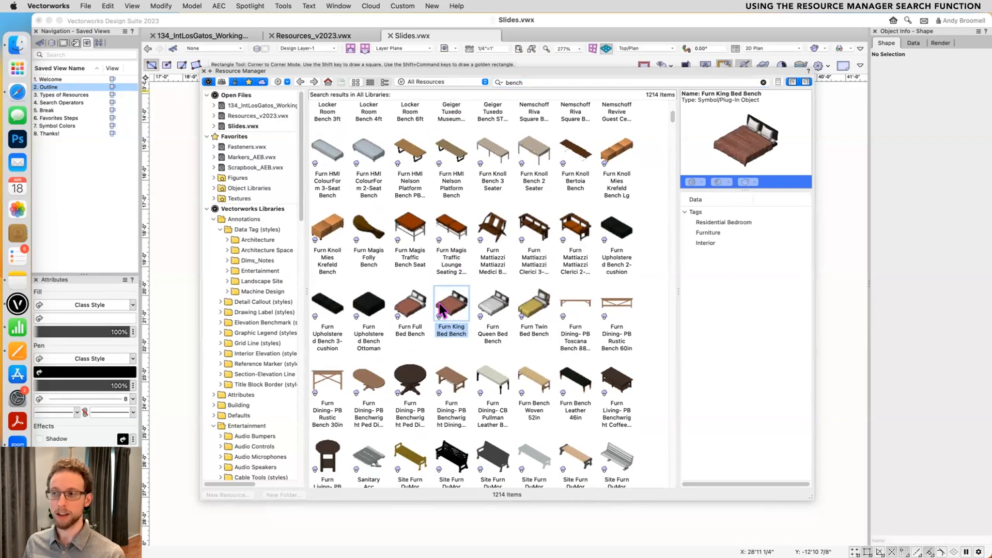
scroll(441, 310, "down", 1)
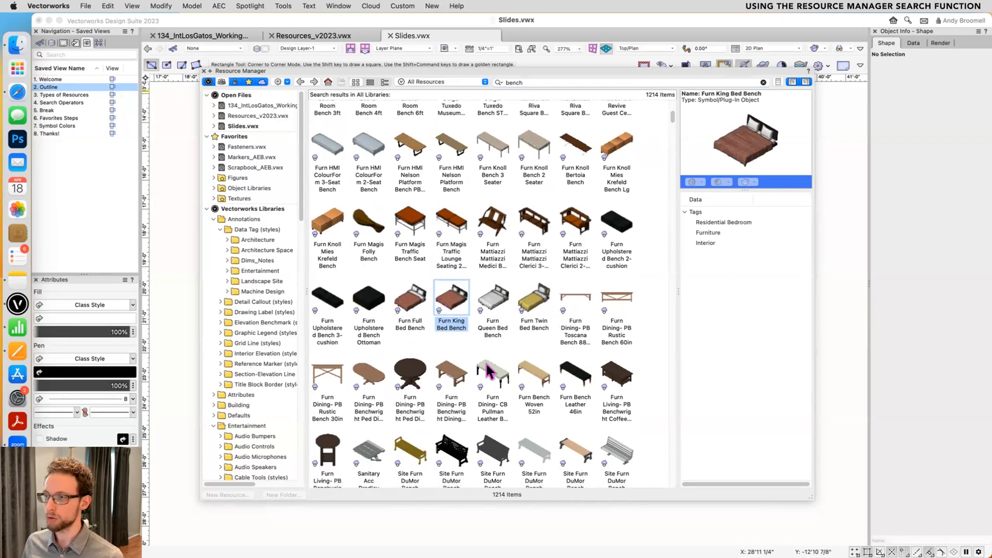
left_click(490, 373)
left_click(452, 432)
scroll(444, 392, "down", 2)
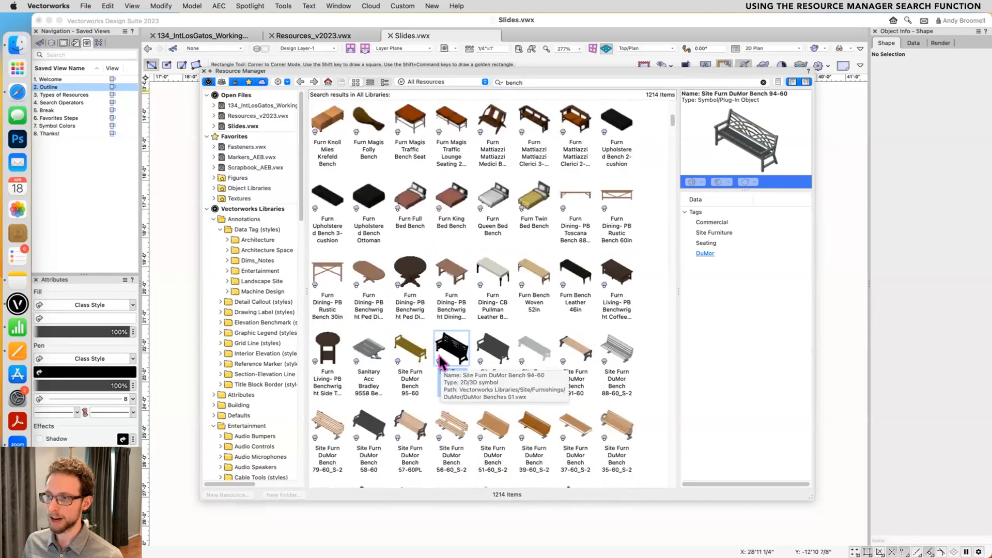
- Make the Site Furn DuMor Bench 94-60 symbol active and insert it into the Slides.vwx drawing
double_click(445, 357)
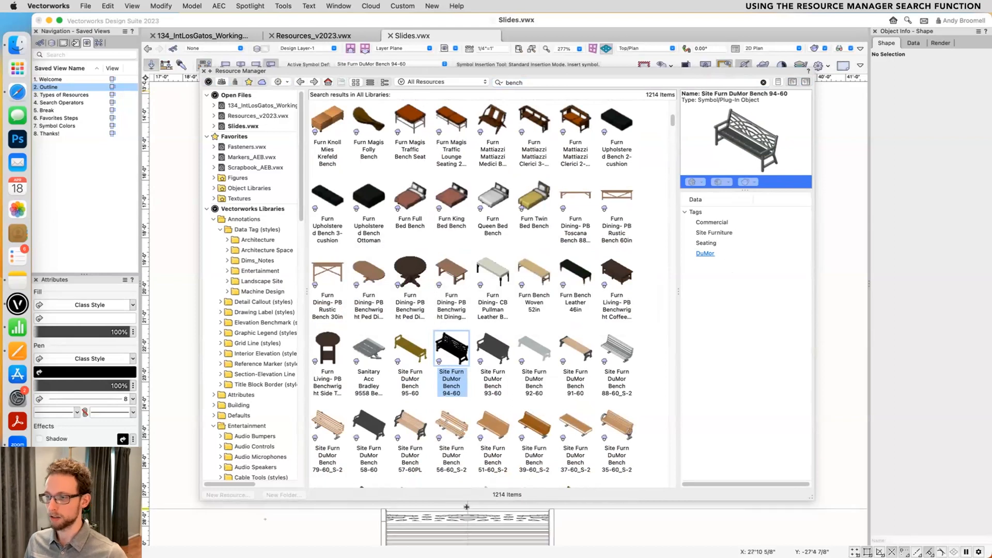
key("super+r")
double_click(697, 171)
key("x")
scroll(692, 177, "down", 3)
middle_click_drag(691, 179, 463, 251)
left_click_drag(467, 265, 654, 204)
- Reopen the Resource Manager and reveal the library file that contains Site Furn DuMor Bench 94-60
key("super+r")
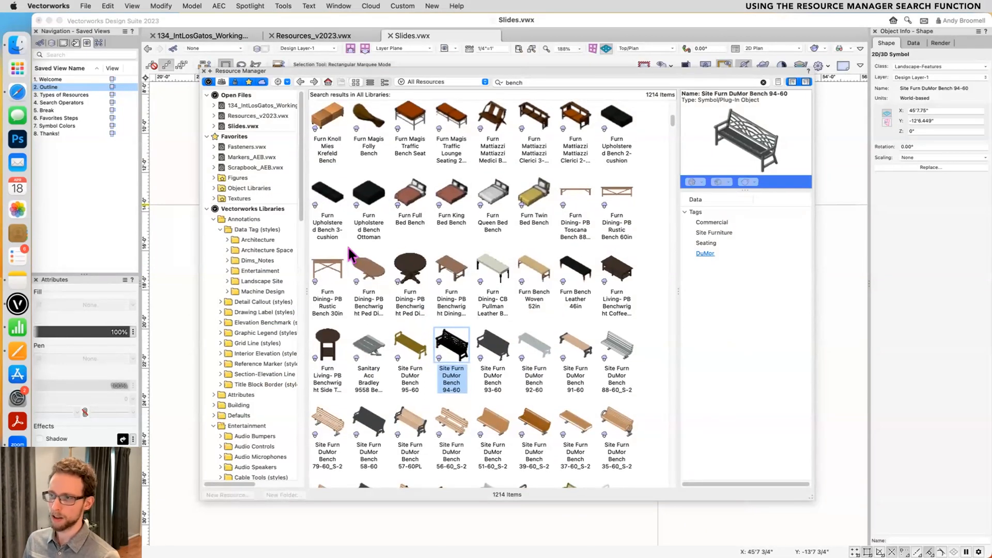
scroll(362, 258, "down", 2)
right_click(452, 301)
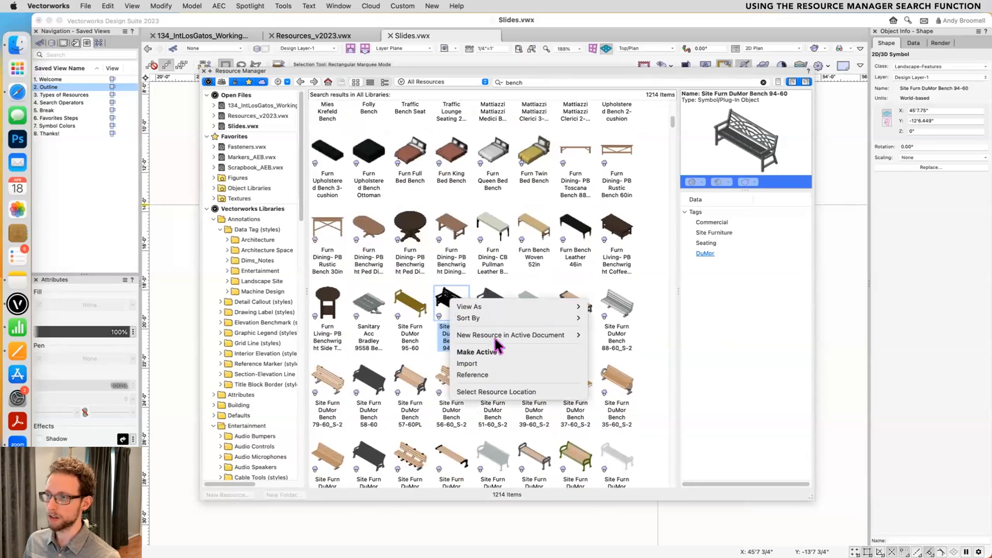
left_click(481, 391)
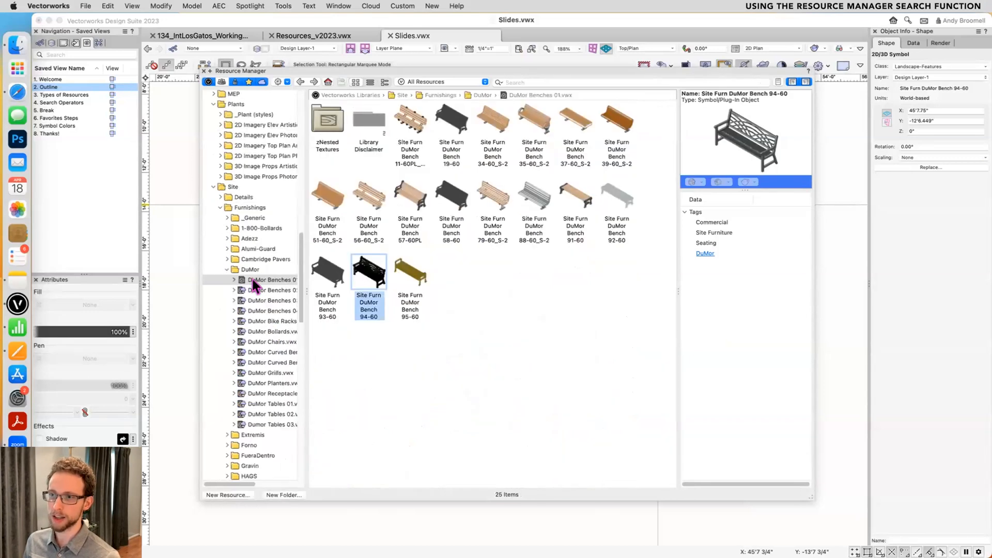
- Select DuMor Benches 01.vwx in the DuMor folder and widen the file browser to show full file names
left_click(255, 290)
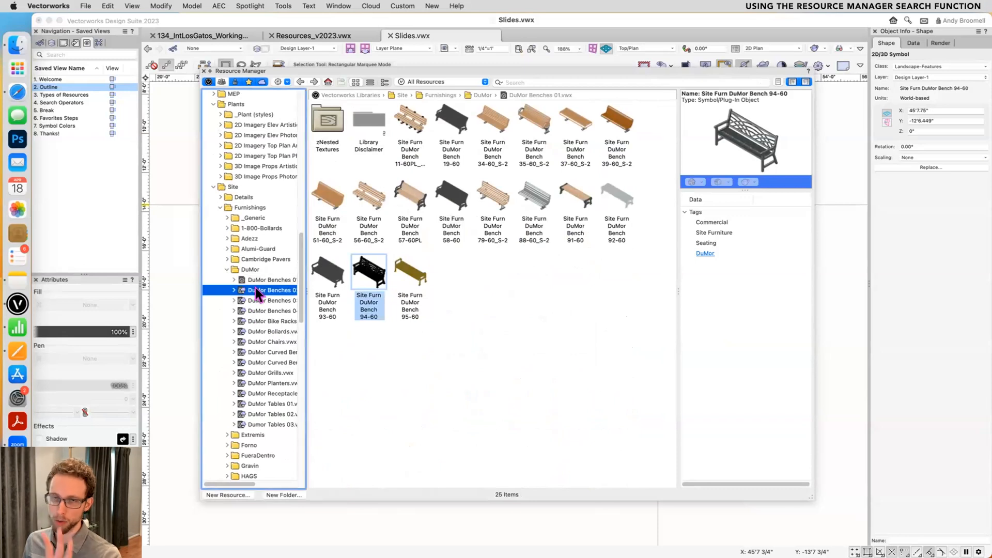
left_click(262, 280)
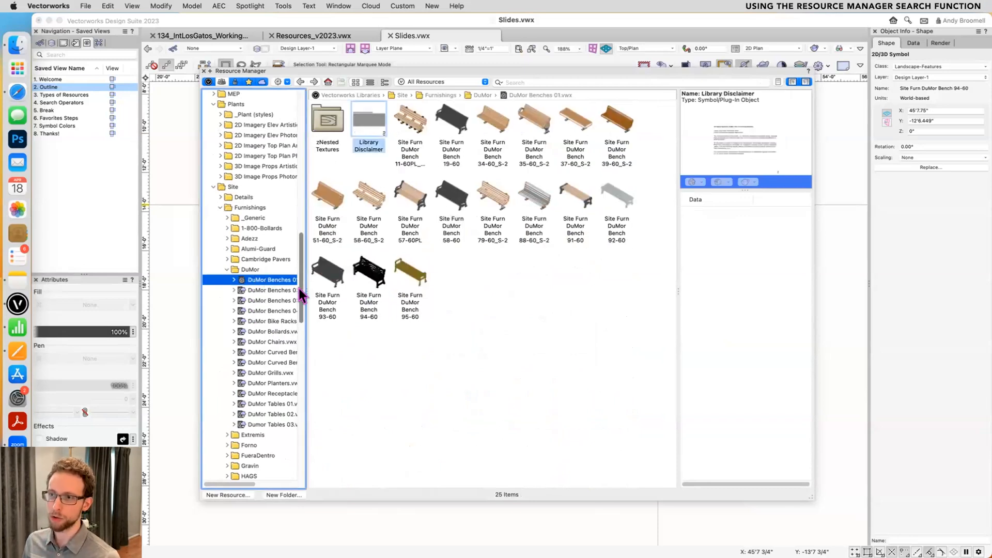
left_click_drag(303, 284, 357, 284)
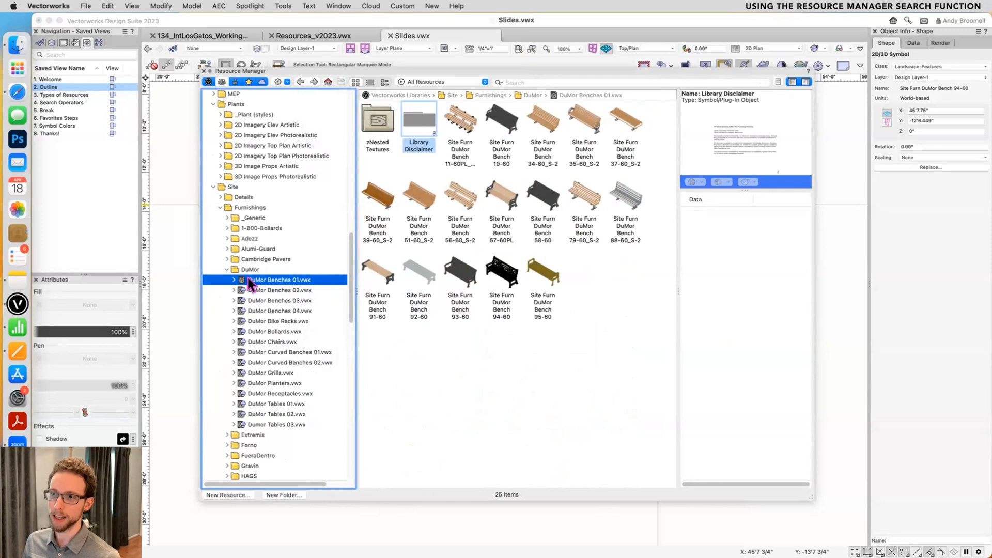
- View the contents of DuMor Benches 02, 03 and 04 and DuMor Bike Racks, and return to DuMor Benches 01.vwx
left_click(242, 290)
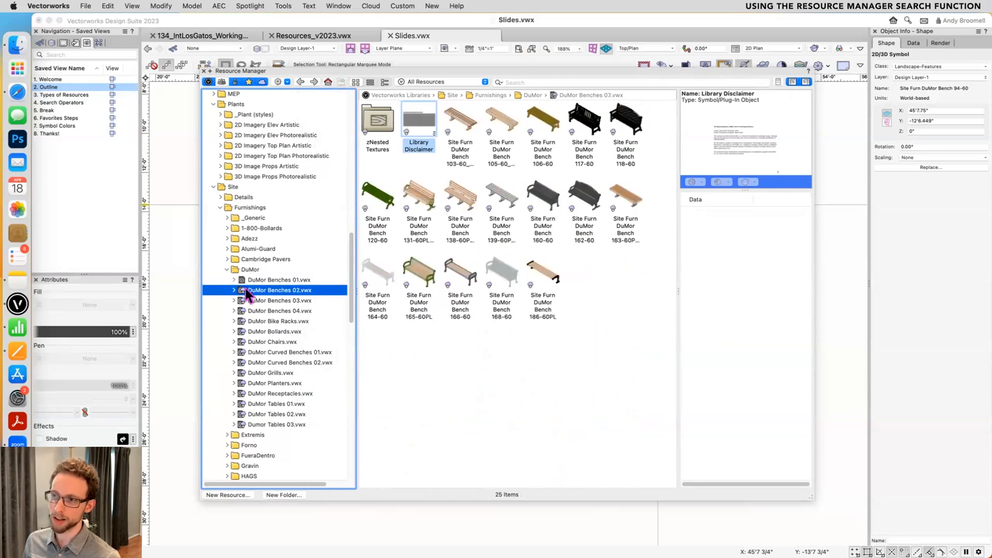
left_click(246, 301)
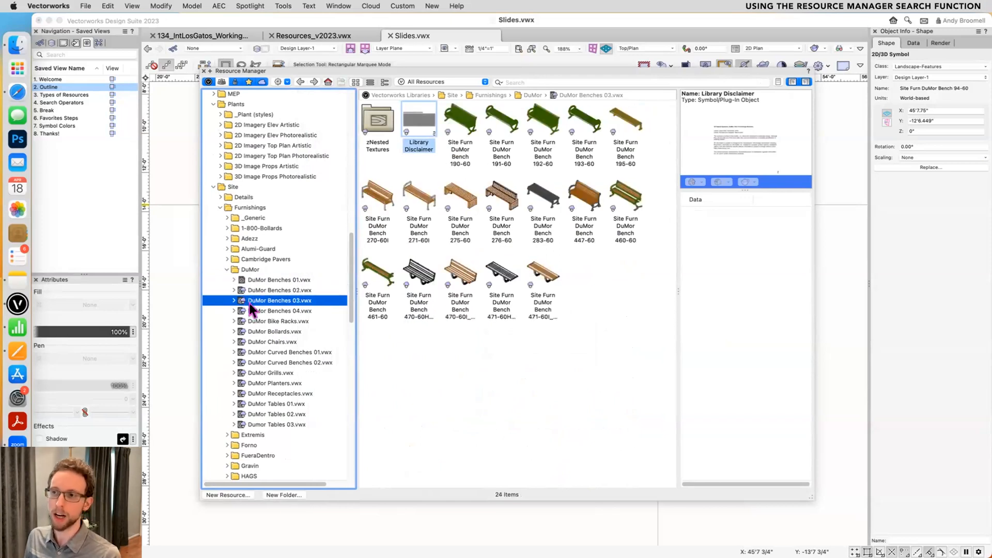
left_click(252, 311)
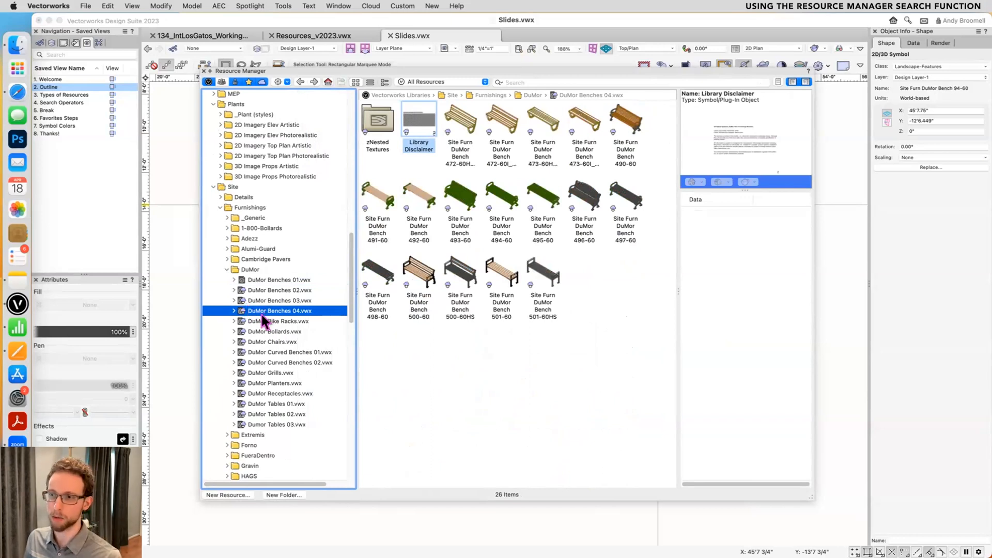
left_click(264, 322)
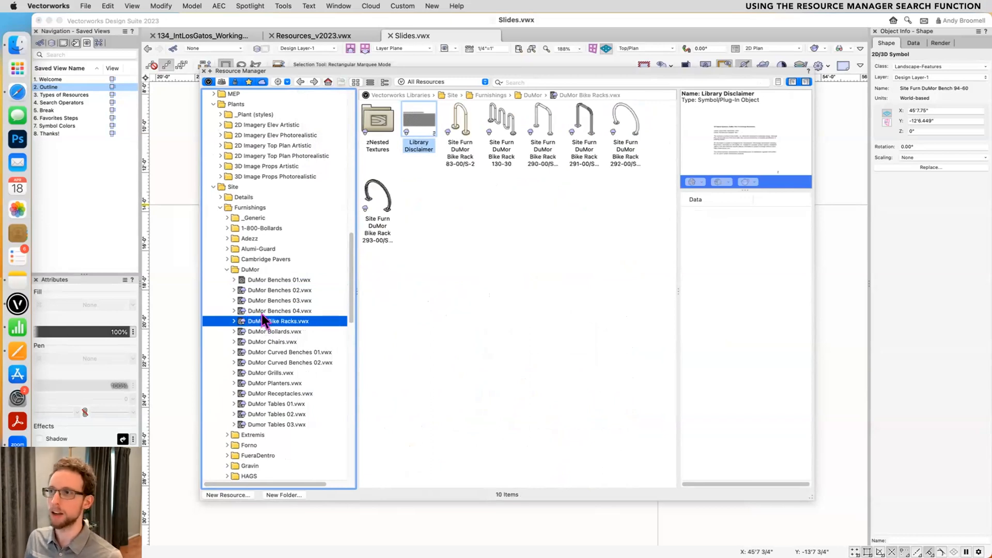
left_click(283, 281)
- Search all libraries for "bench" in the Resource Manager
left_click(566, 82)
type("bench")
key("Return")
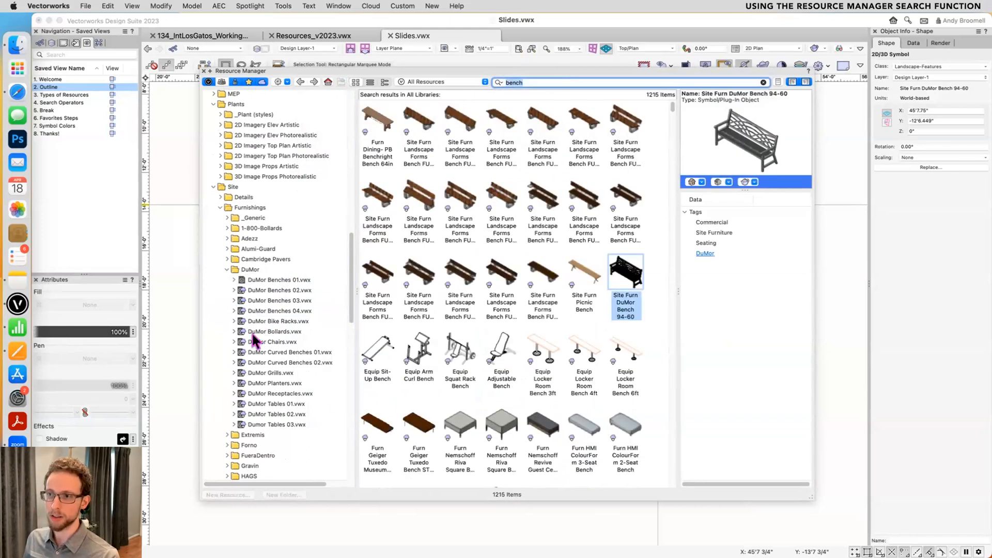
- Reveal the library location of Site Furn DuMor Bench 79-60_S-2 and select the file DuMor Benches 01.vwx that contains it
scroll(550, 285, "down", 5)
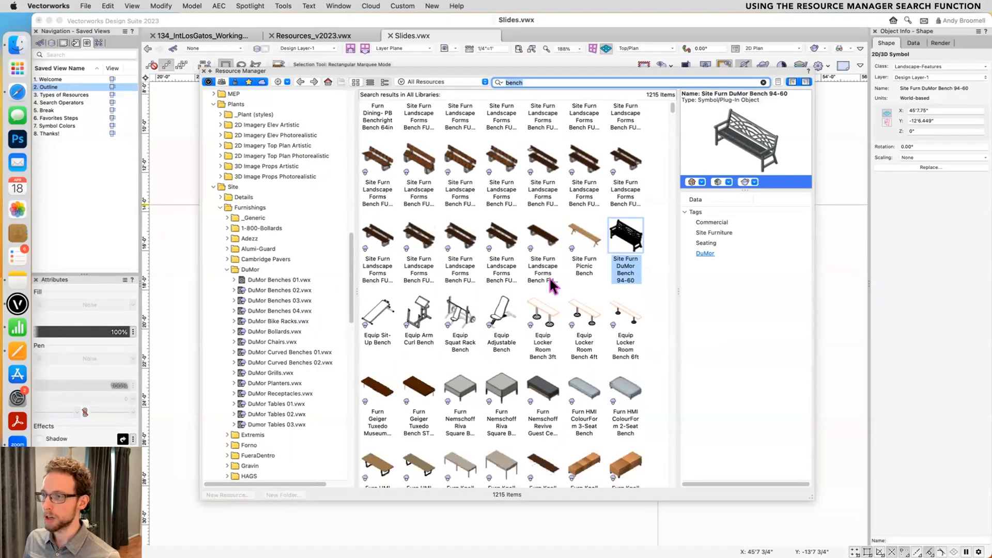
scroll(552, 285, "down", 2)
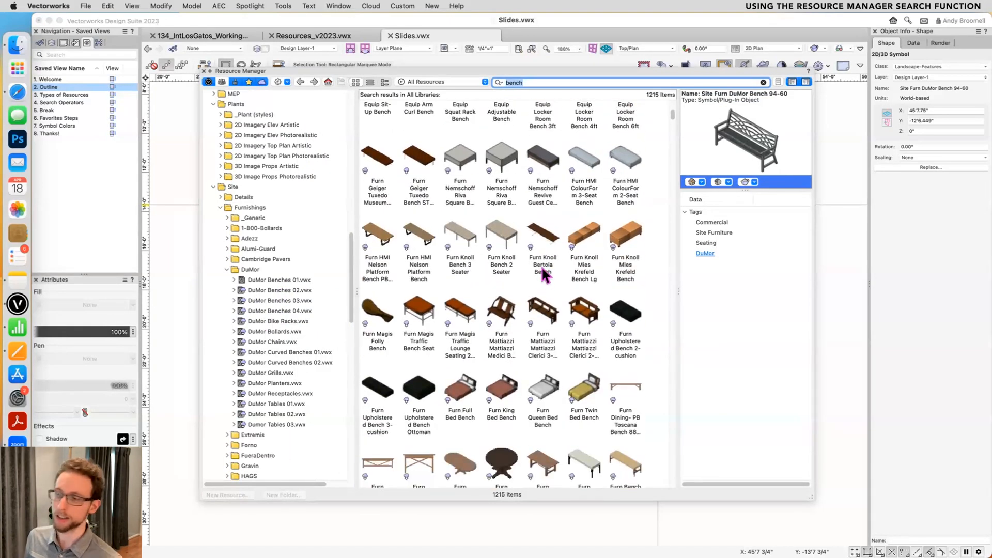
scroll(537, 276, "down", 3)
scroll(543, 264, "down", 5)
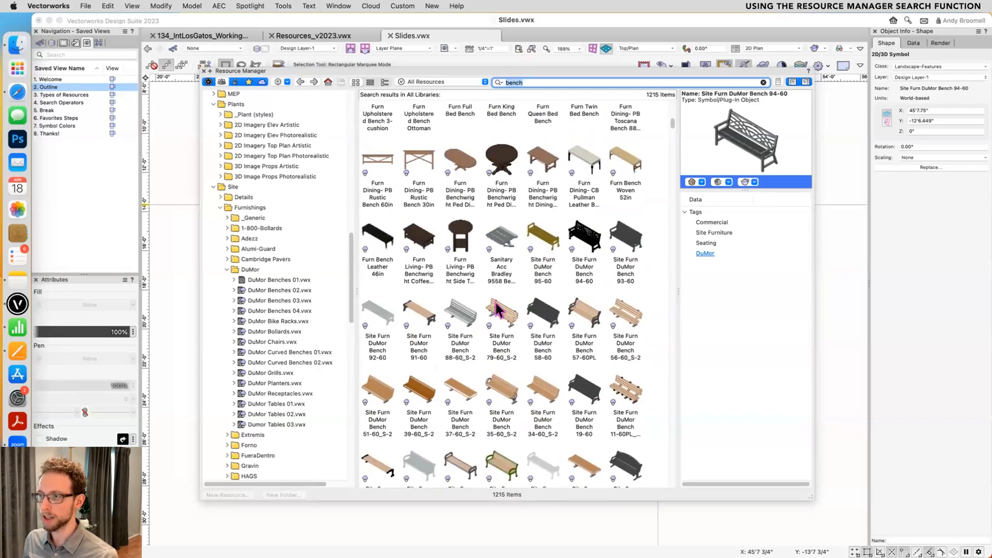
right_click(498, 310)
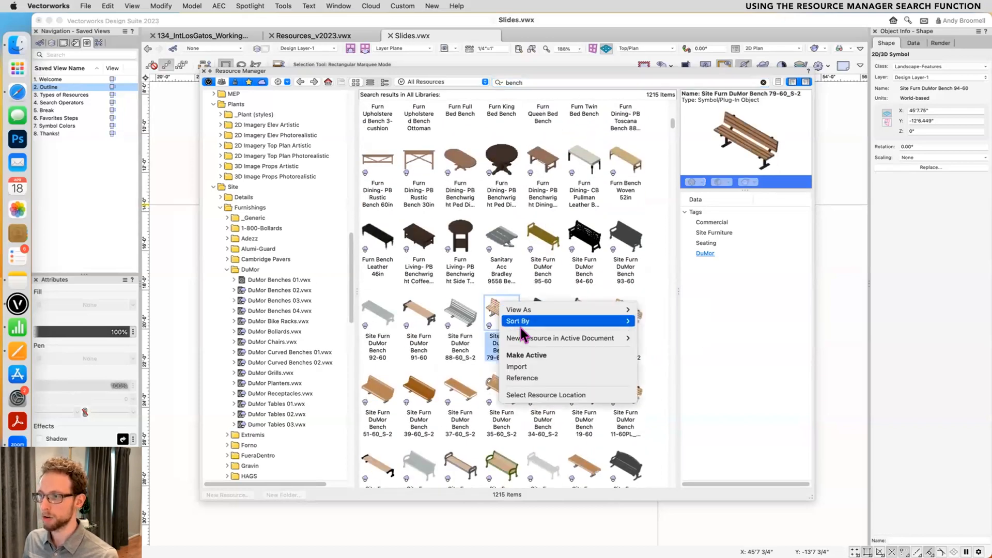
left_click(570, 395)
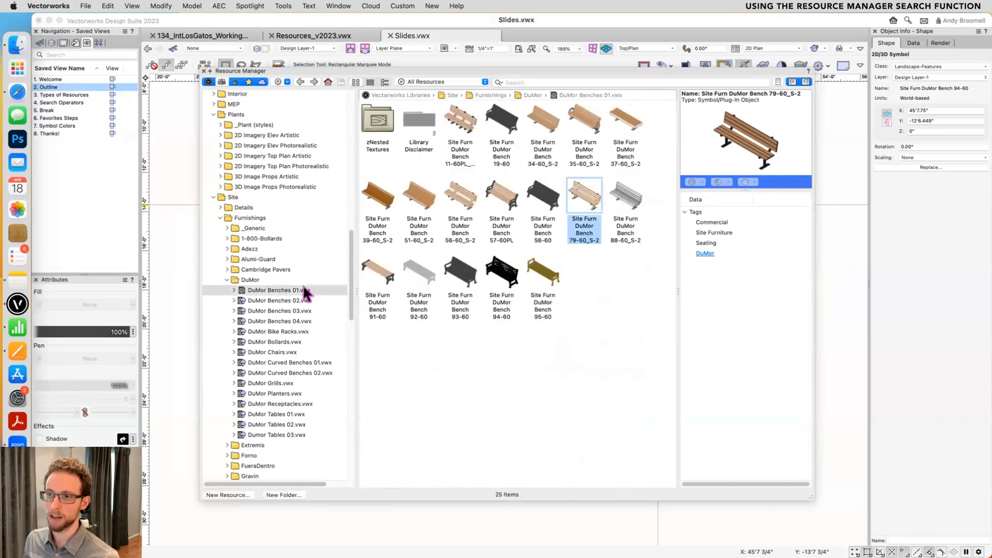
left_click(262, 290)
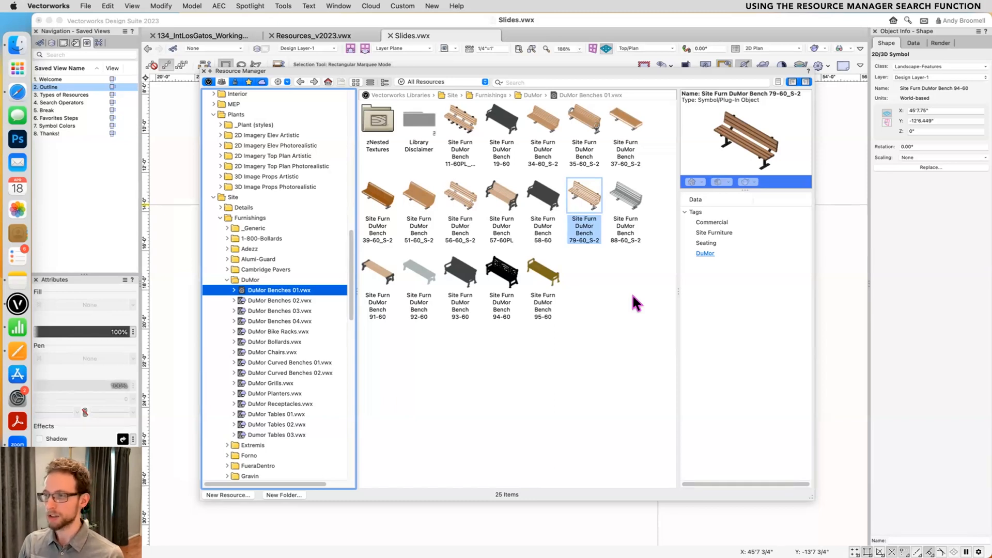
- Rerun the recent "bench" search and show the available resource commands for Equip Locker Room Bench 6ft
right_click(591, 208)
left_click(575, 64)
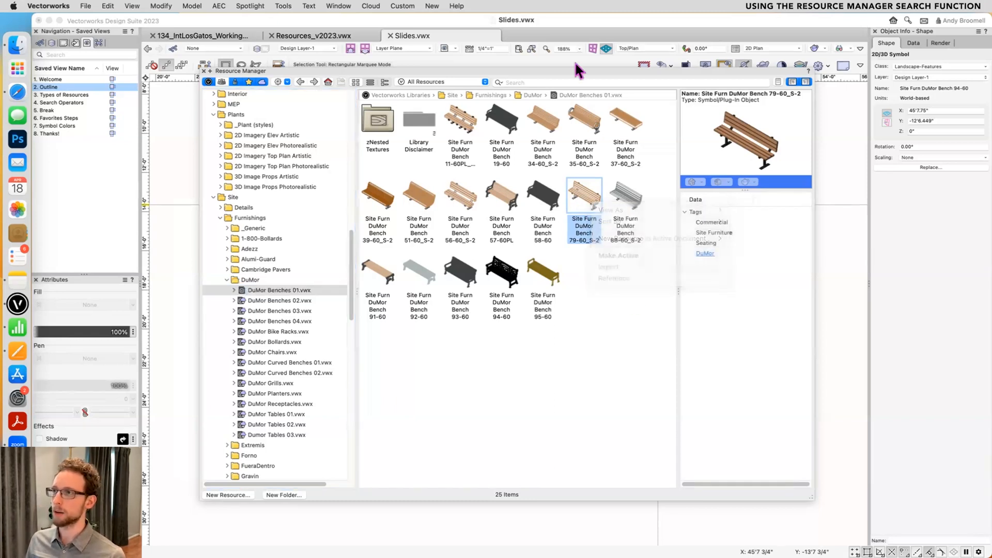
left_click(545, 83)
left_click(534, 102)
right_click(622, 346)
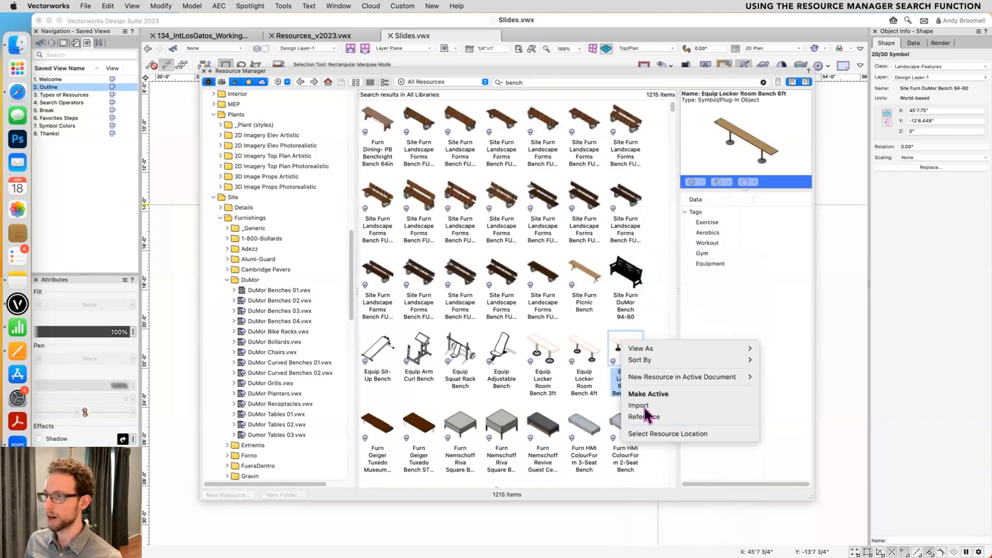
left_click(661, 428)
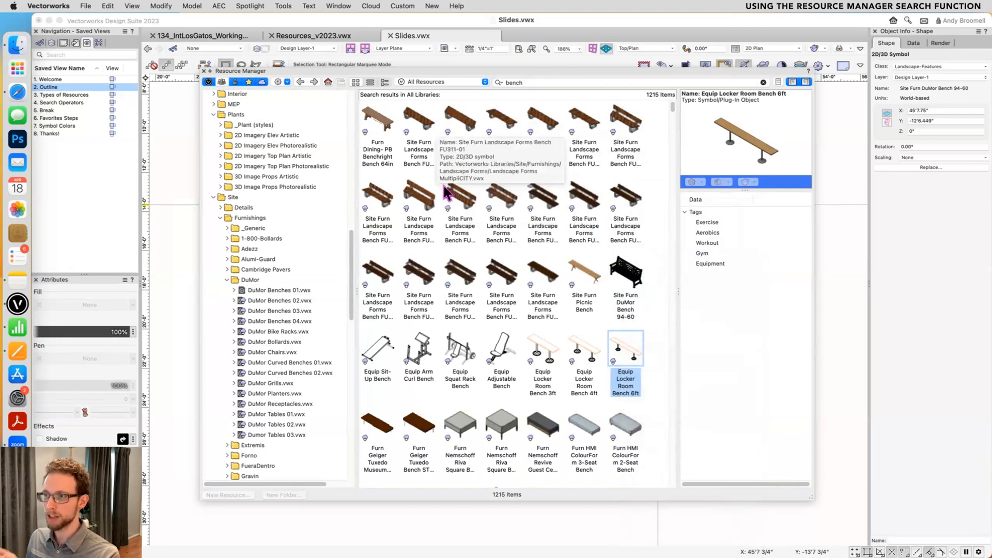
- Browse the bench search results alongside the library folders and select Furn Bench Woven 52in to preview it
scroll(445, 194, "down", 2)
scroll(445, 194, "down", 2)
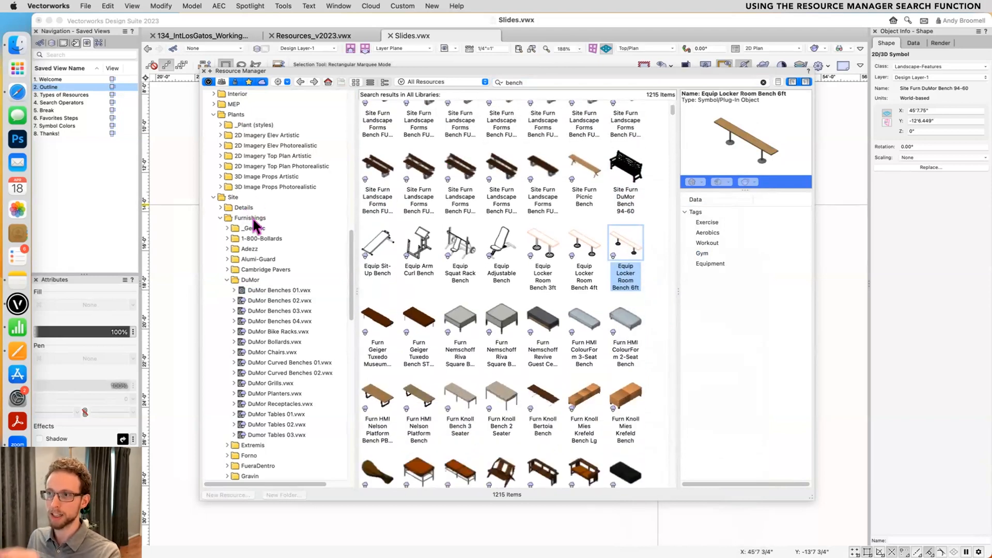
scroll(252, 248, "down", 3)
scroll(256, 286, "down", 10)
scroll(526, 308, "down", 10)
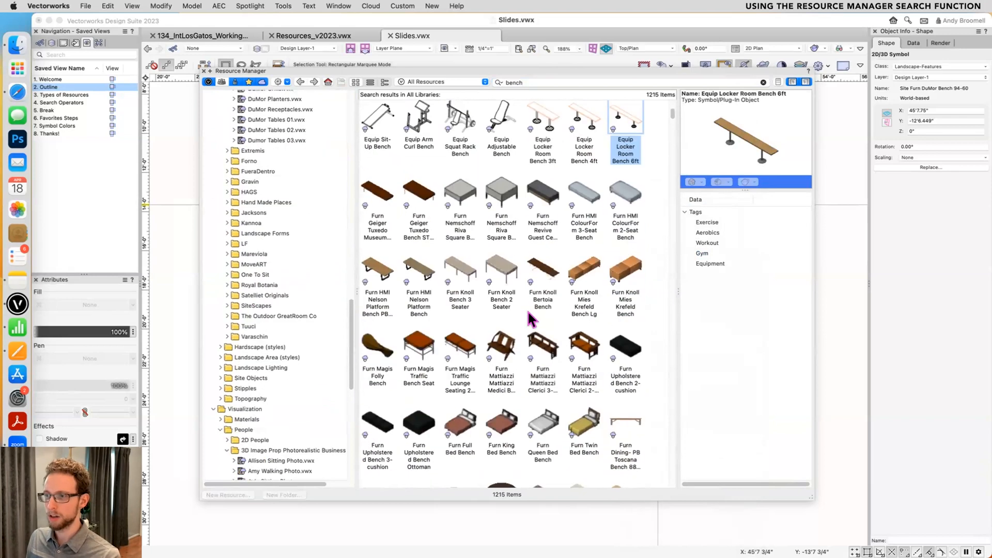
scroll(525, 308, "down", 2)
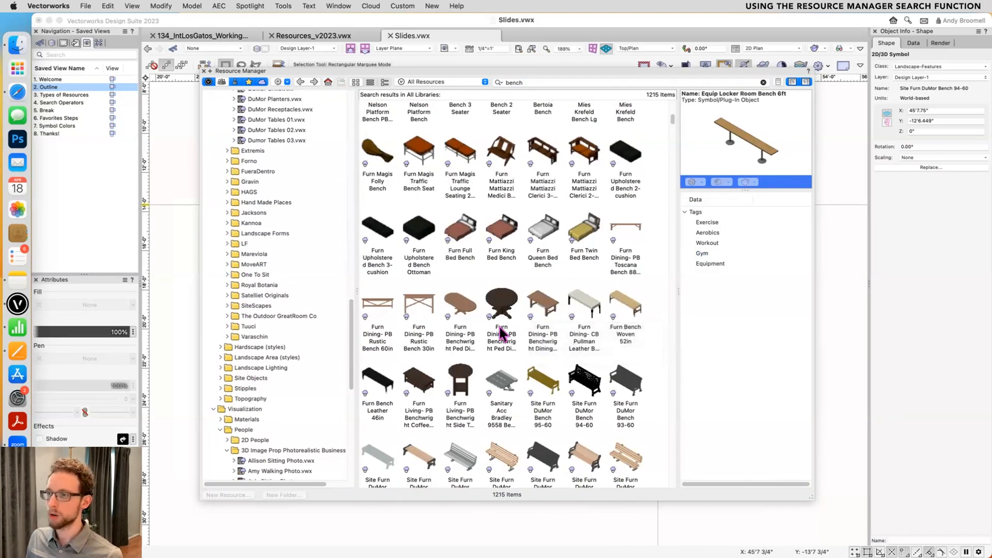
left_click(630, 306)
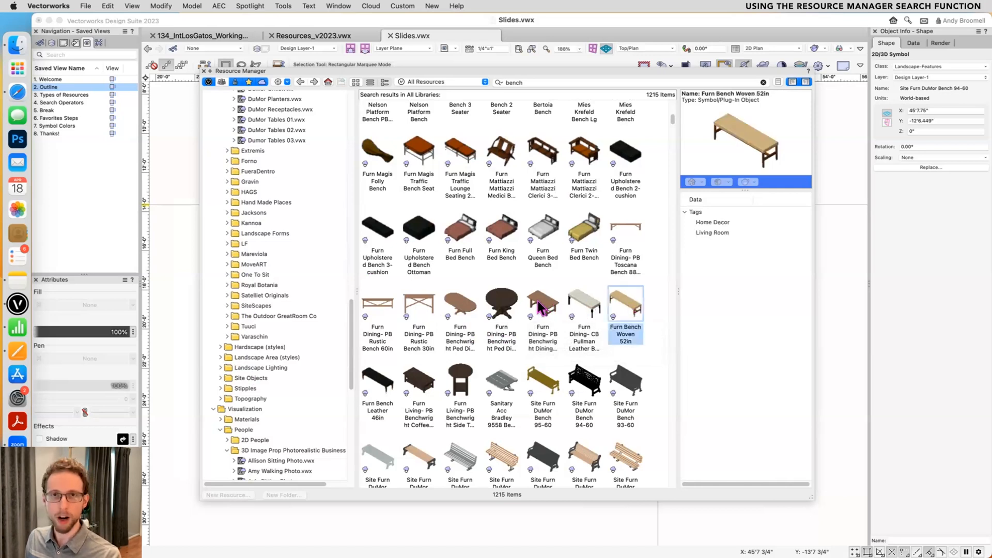
- Examine the remaining bench results from the various manufacturers and compare them with the folders in the library file browser
scroll(566, 310, "down", 5)
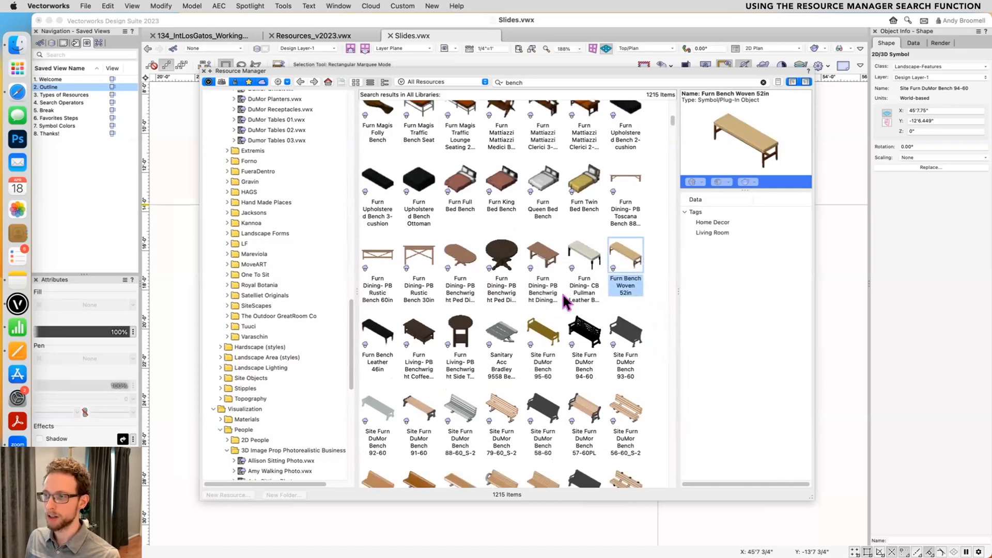
scroll(568, 300, "down", 6)
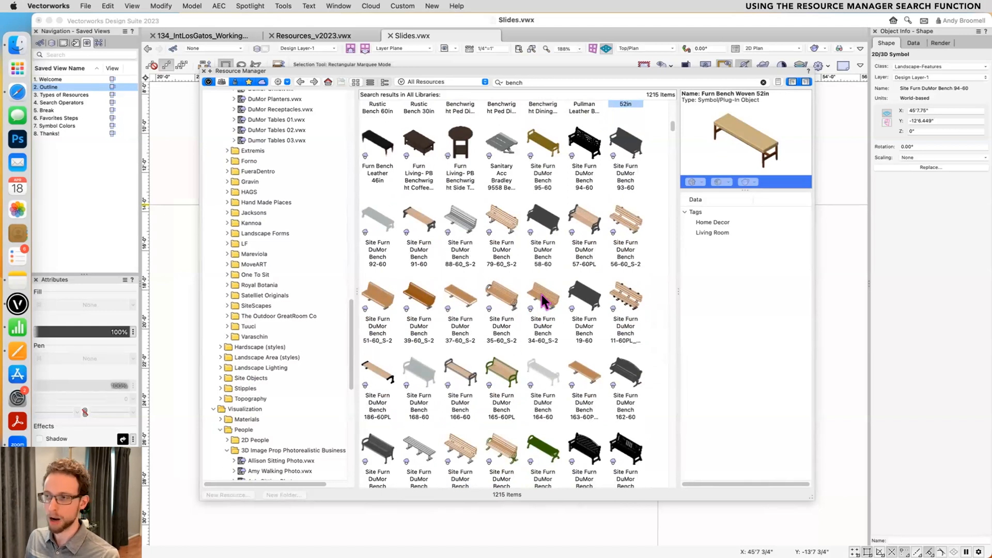
scroll(496, 289, "down", 12)
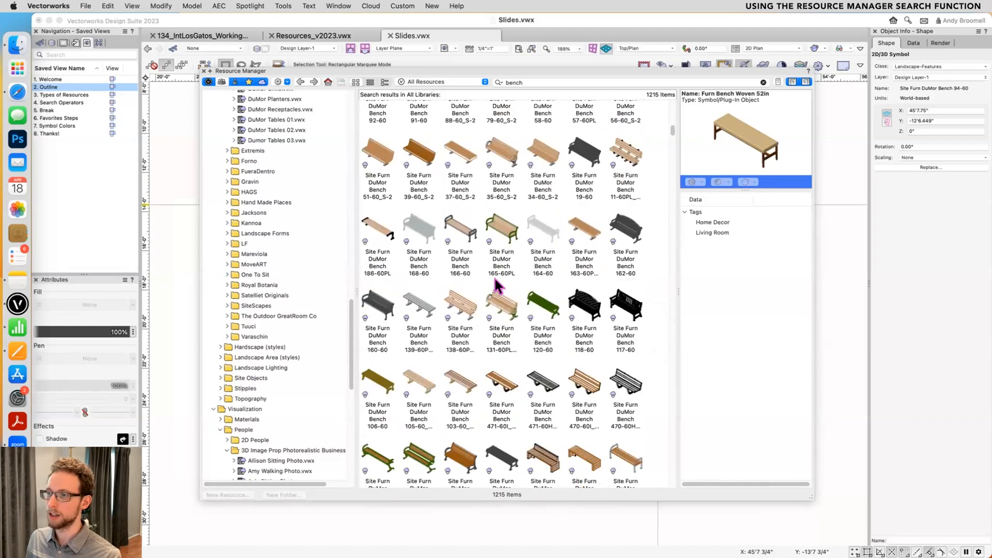
scroll(522, 292, "down", 8)
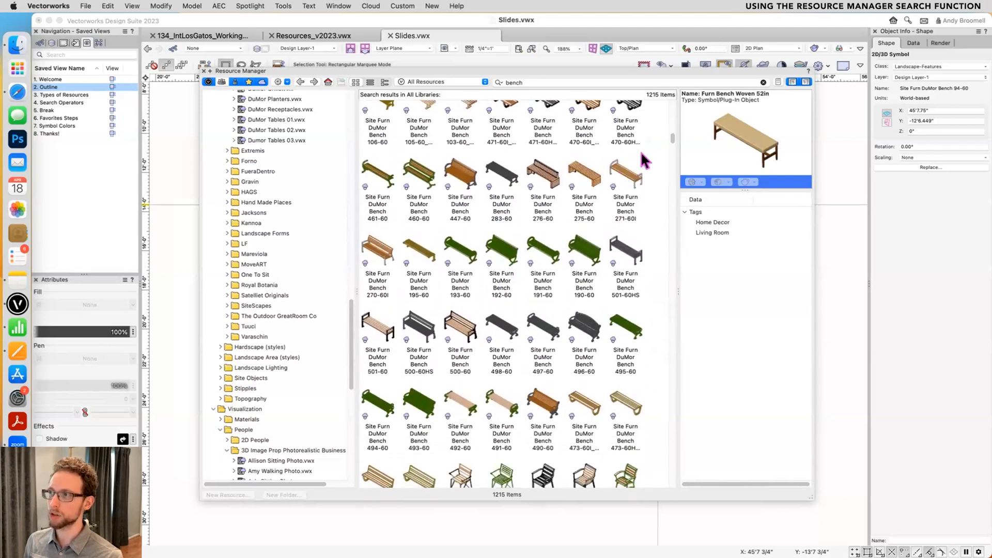
scroll(669, 134, "down", 20)
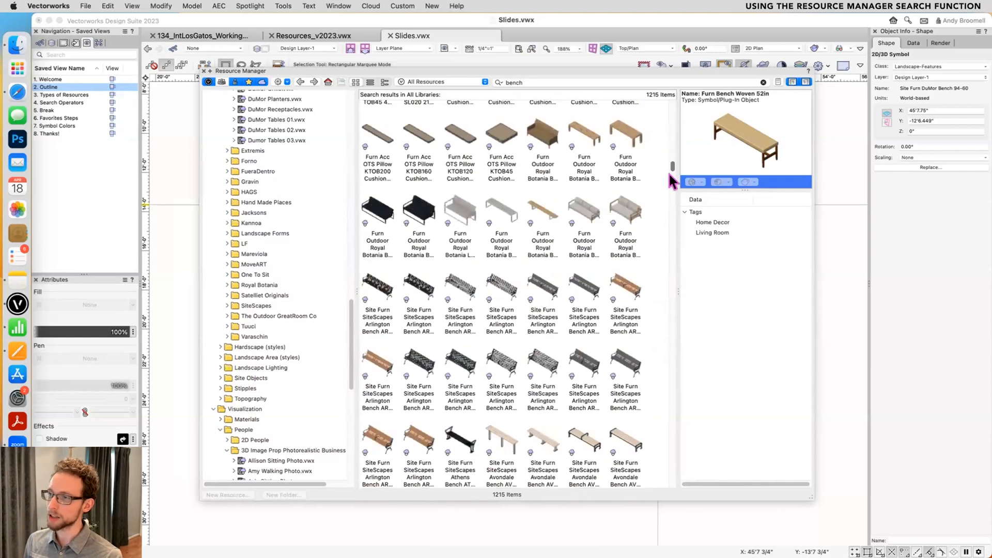
scroll(668, 193, "down", 20)
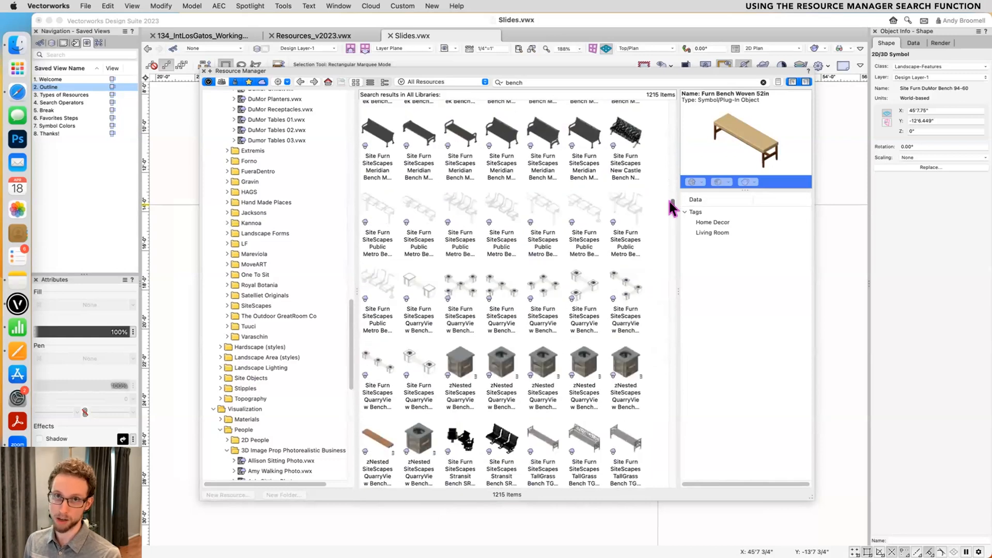
scroll(670, 211, "down", 20)
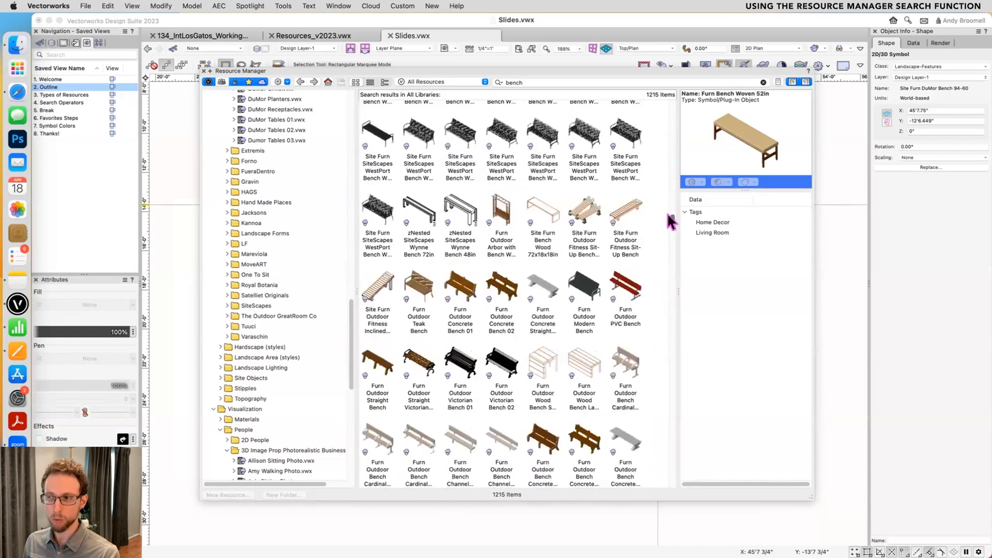
scroll(670, 225, "down", 2)
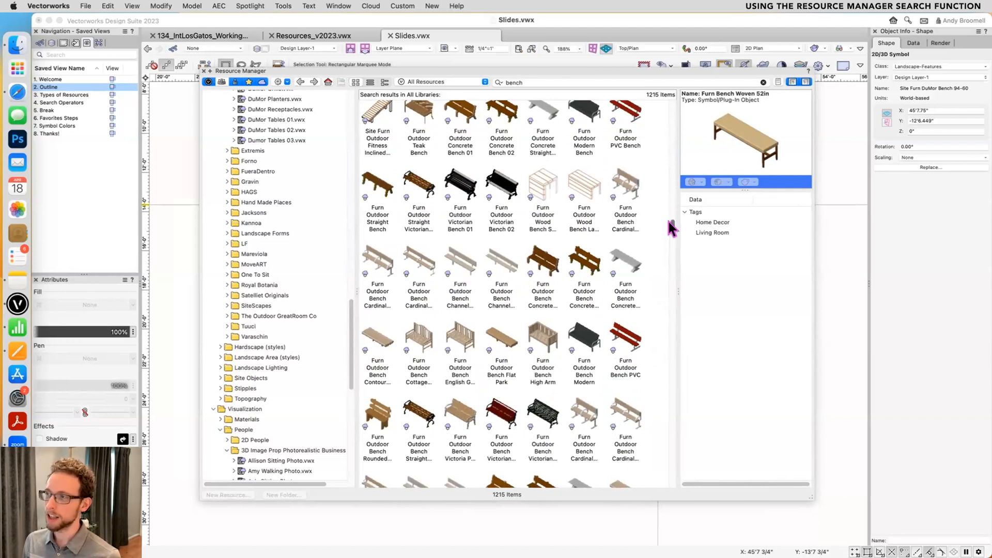
left_click_drag(670, 228, 675, 367)
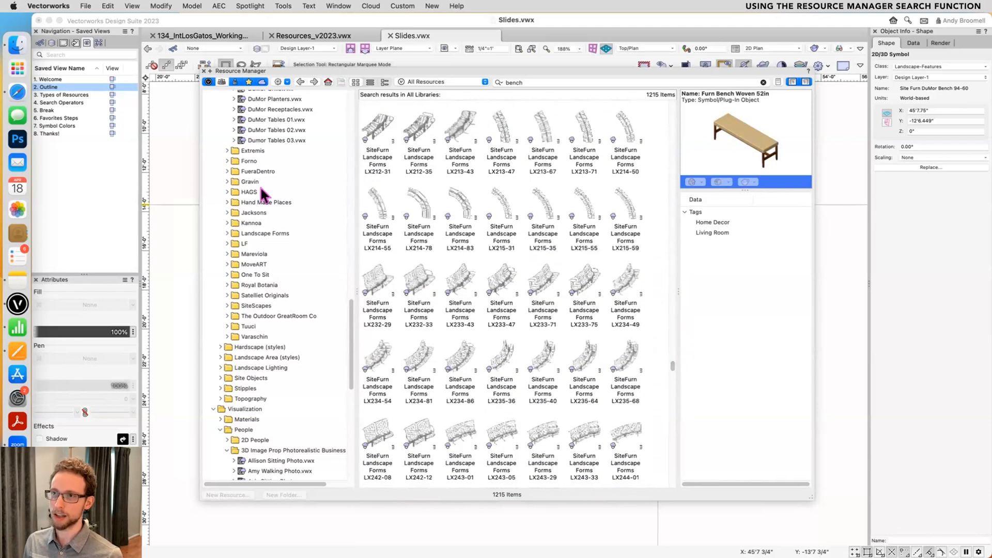
scroll(255, 125, "down", 15)
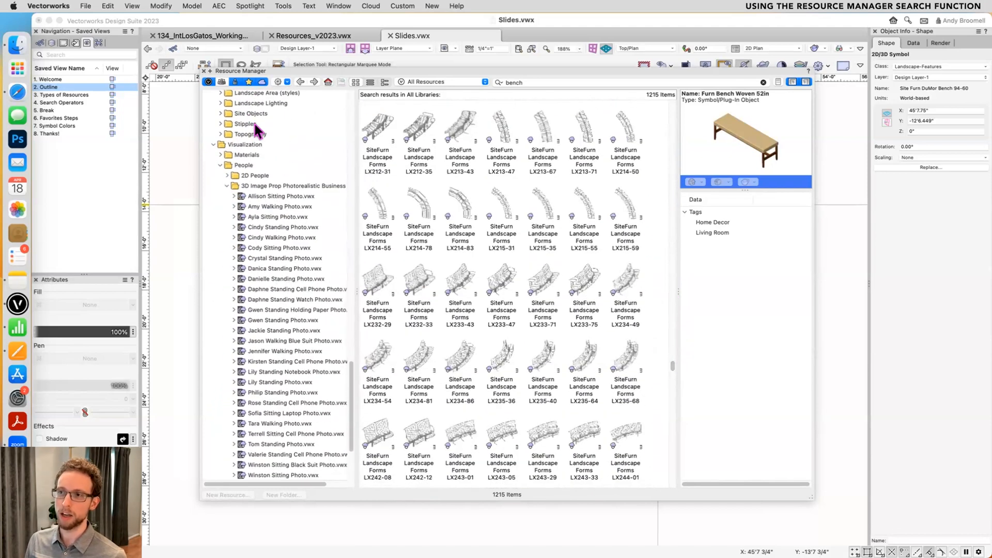
scroll(255, 129, "up", 1)
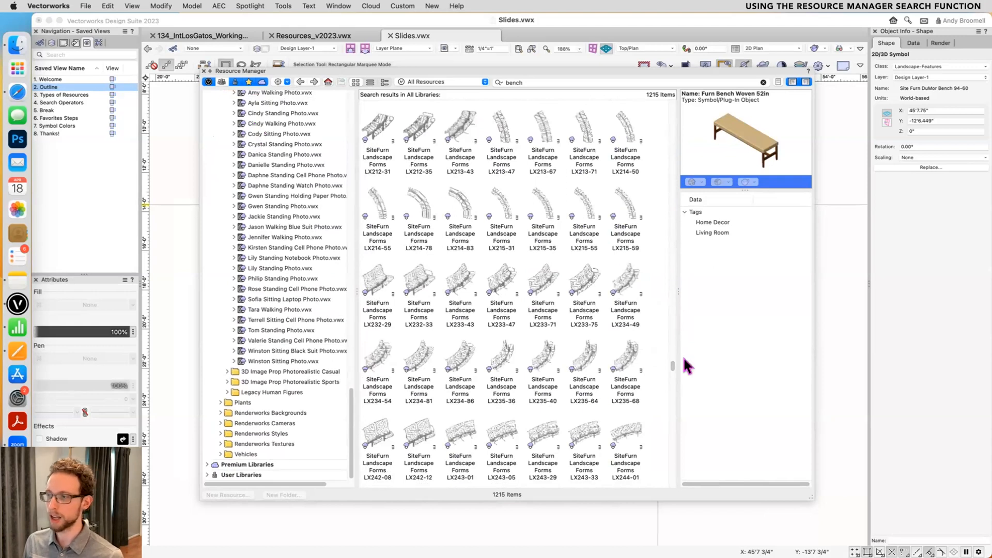
- Make Site Furn DuMor Bench 490-60 from the bench results active and insert it just below the existing bench in the drawing
left_click_drag(670, 369, 665, 167)
scroll(522, 351, "up", 10)
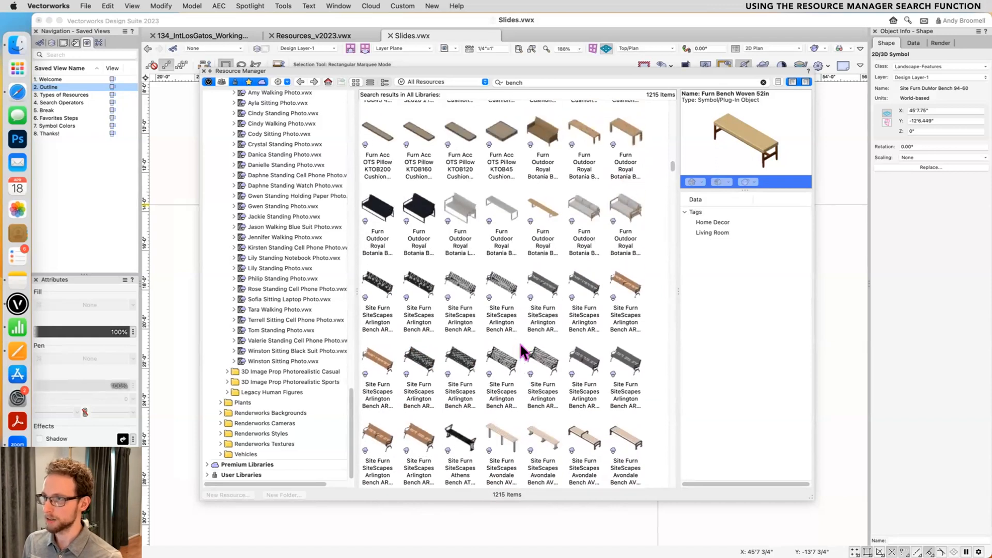
scroll(520, 345, "up", 6)
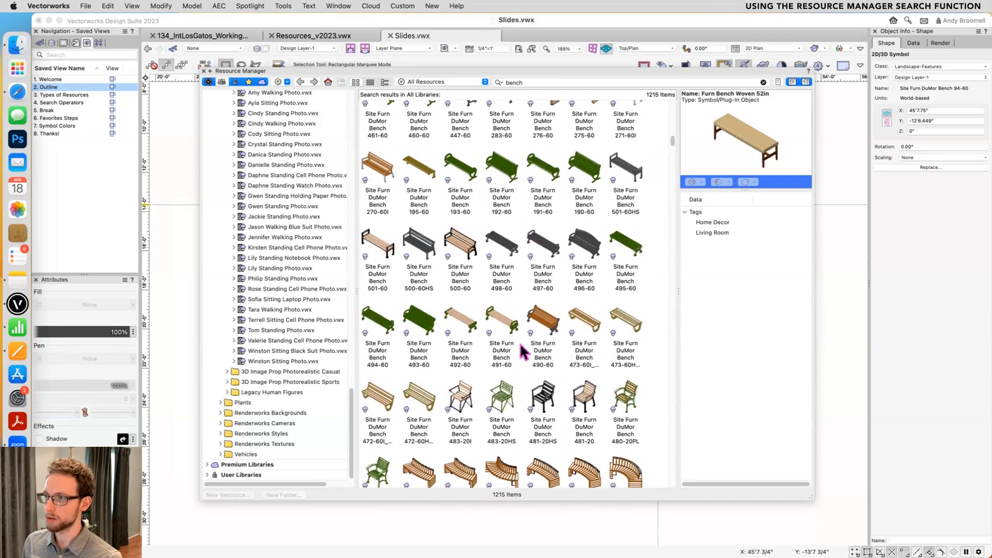
left_click(548, 343)
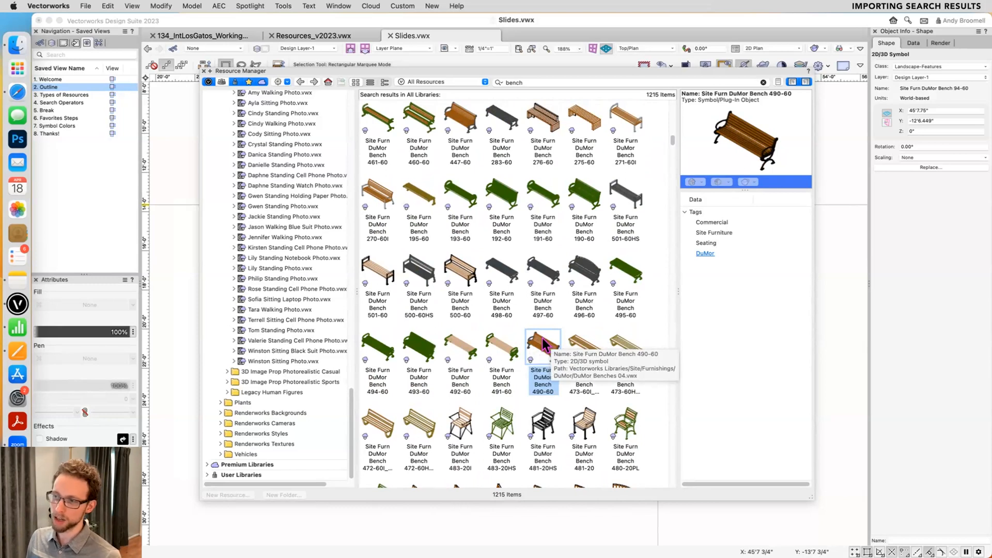
double_click(543, 344)
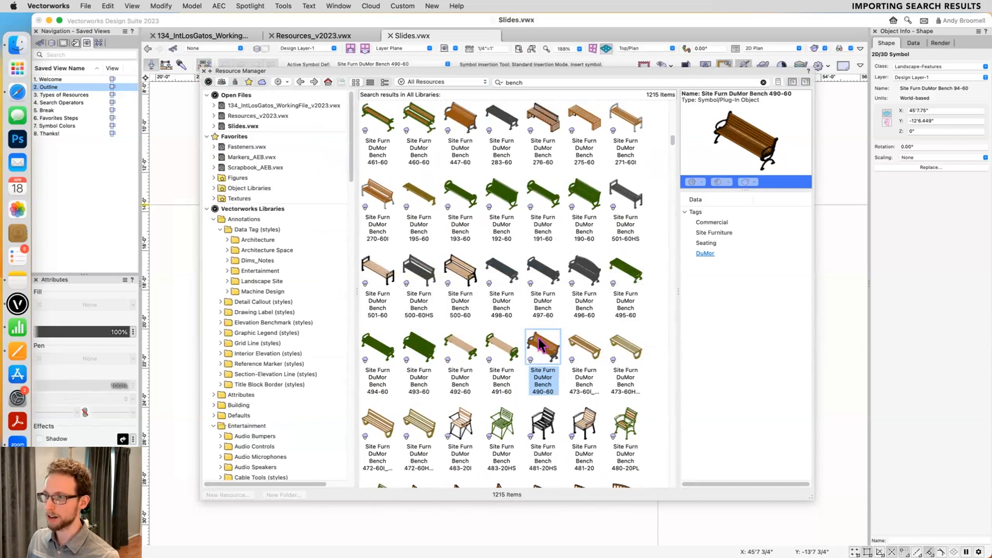
key("super+r")
left_click(614, 287)
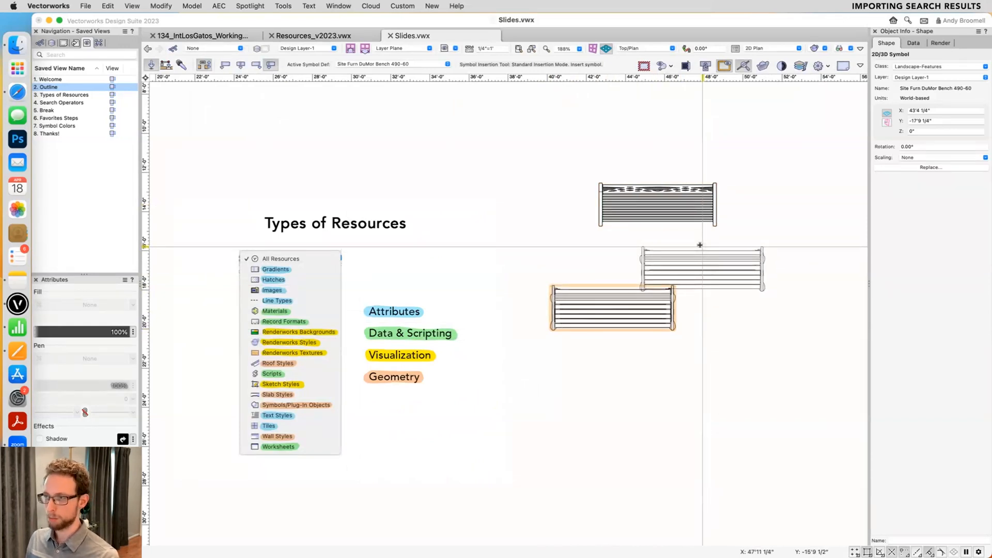
- Reopen the Resource Manager, show the resources in Slides.vwx and preview the imported DuMor Bench 94-60 and 490-60 symbols
key("super+r")
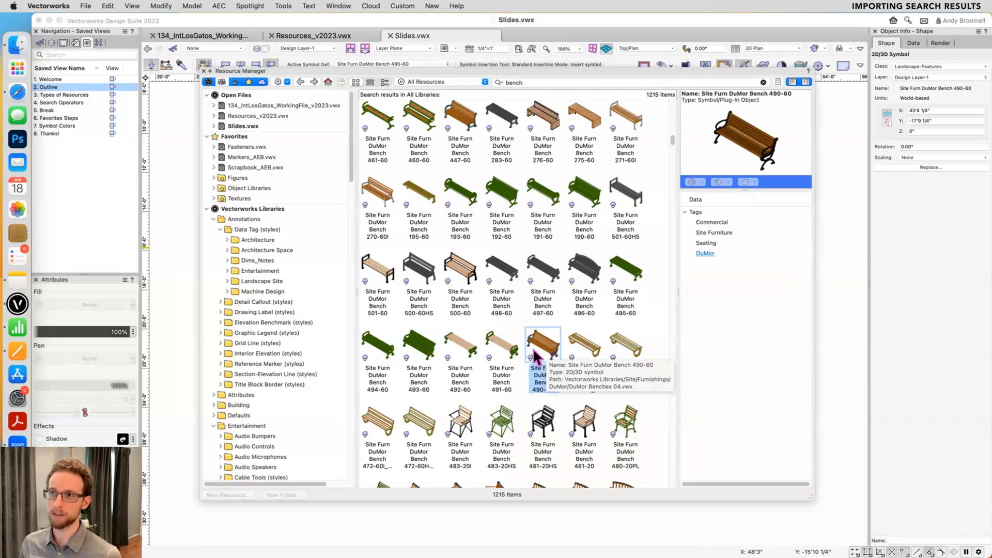
left_click(243, 127)
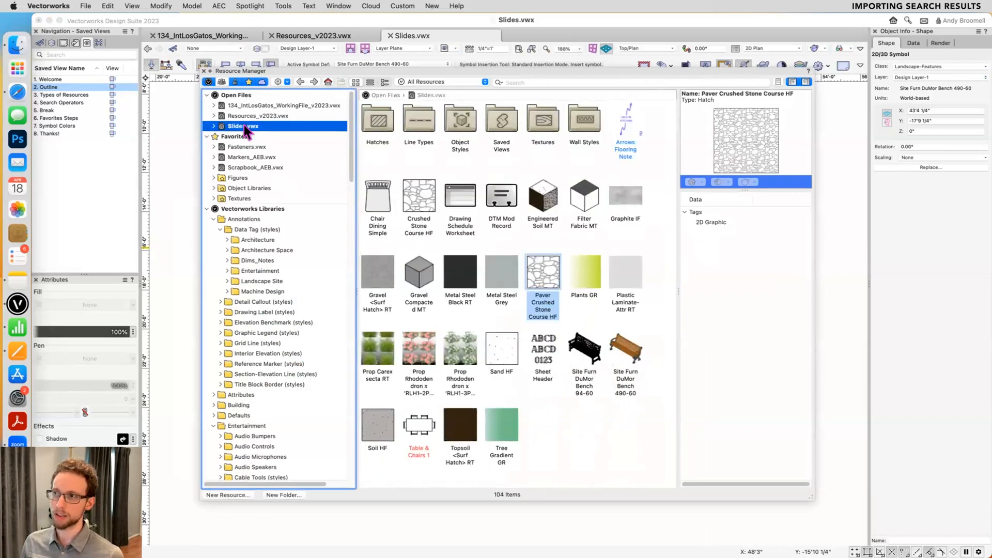
left_click(585, 350)
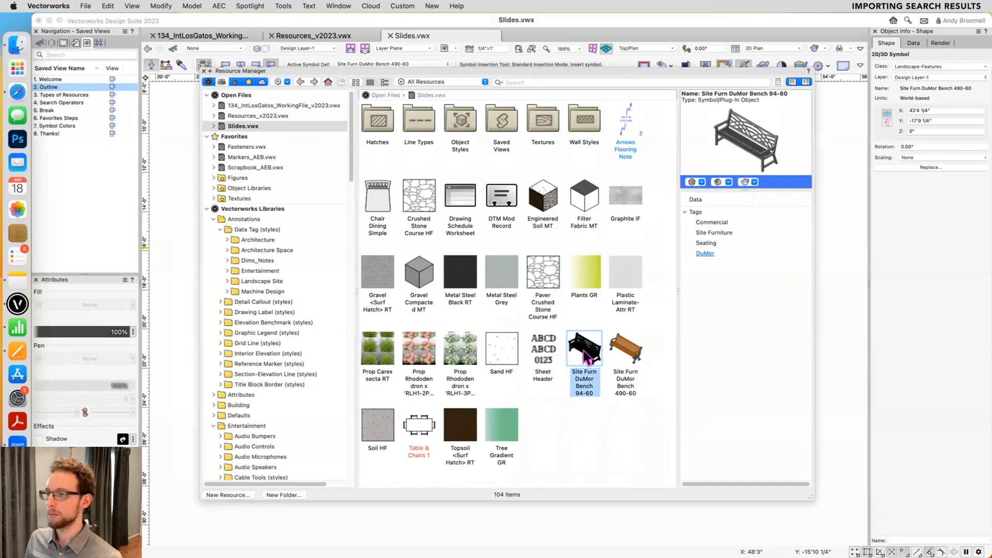
left_click(628, 353)
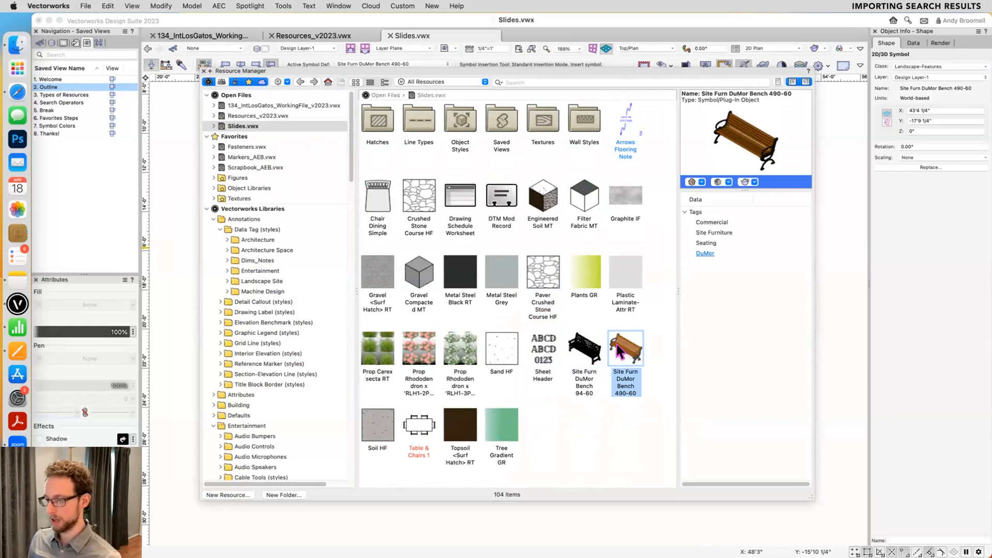
- Close the Resource Manager and inspect the two inserted benches in a 3D view using the Flyover tool
key("super+r")
key("x")
key("shift+c")
left_click_drag(611, 394, 631, 417)
scroll(650, 391, "up", 3)
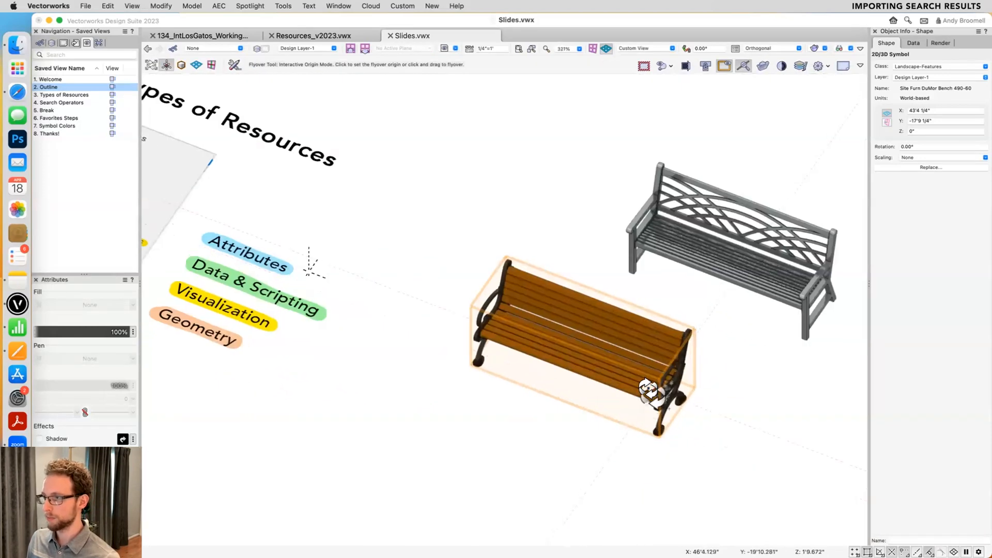
- Open the 3D component of the wooden DuMor Bench 490-60 symbol for editing
scroll(650, 391, "up", 4)
key("x")
left_click(725, 423)
left_click(631, 375)
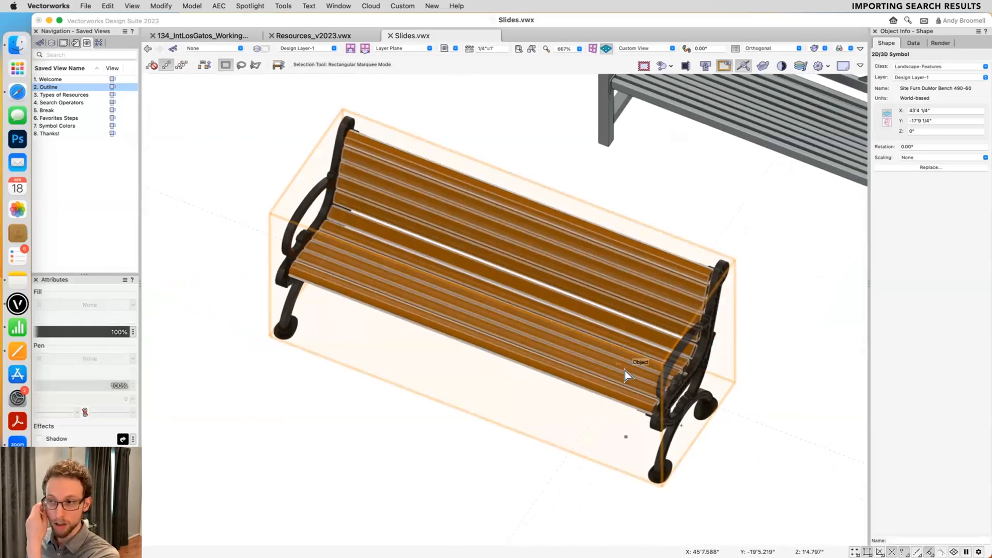
double_click(622, 370)
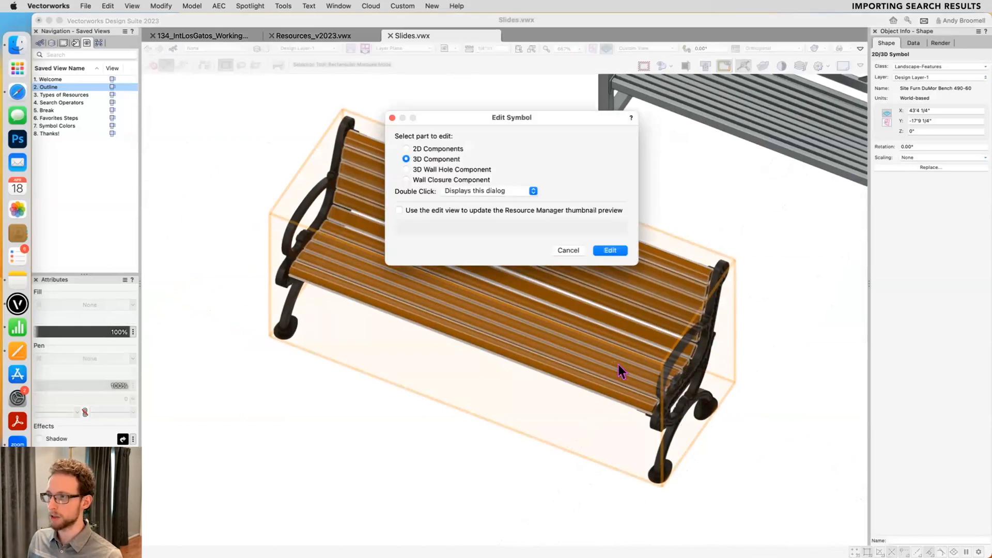
left_click(622, 249)
- Change the solid fill of the bench's wooden slats to dark green and exit the symbol
left_click(640, 247)
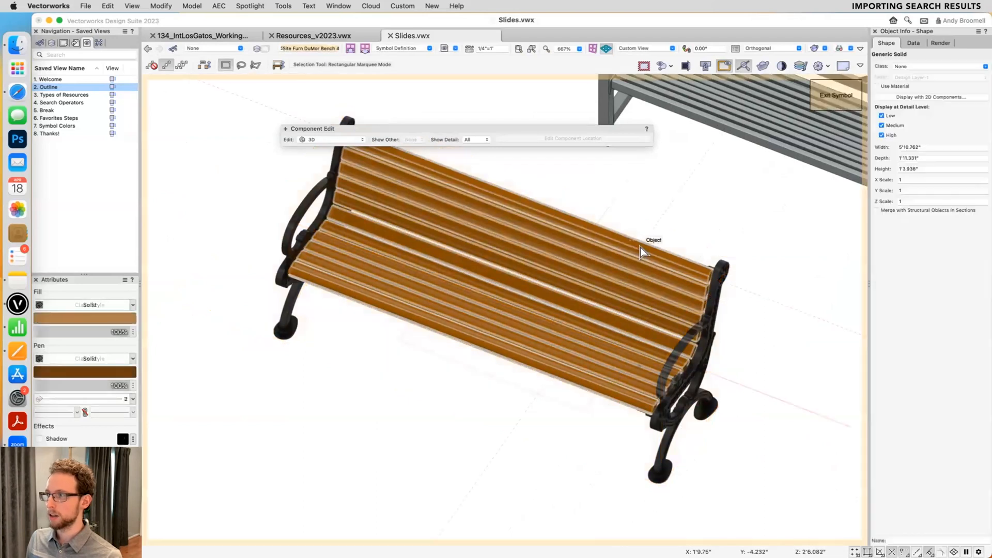
left_click(37, 318)
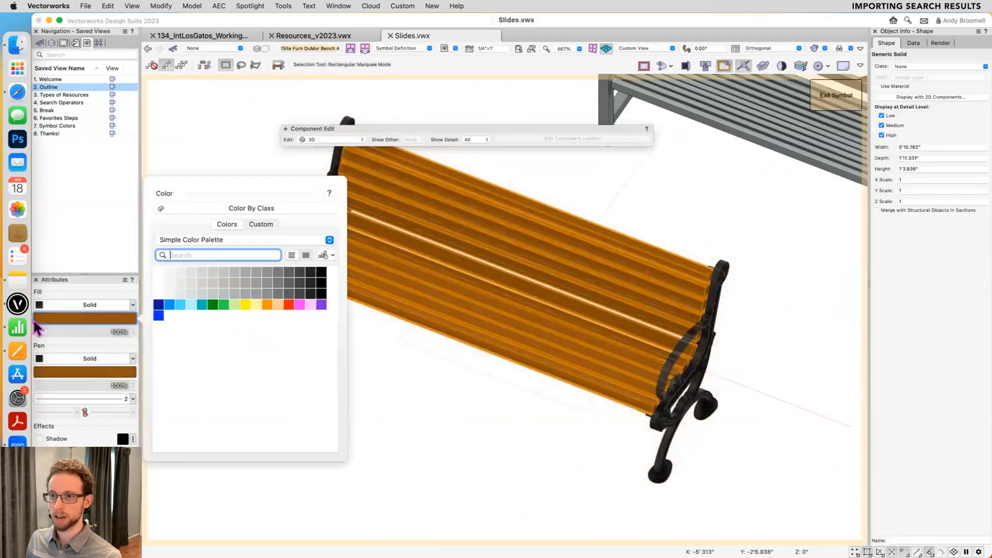
left_click(214, 305)
left_click(327, 369)
left_click(836, 98)
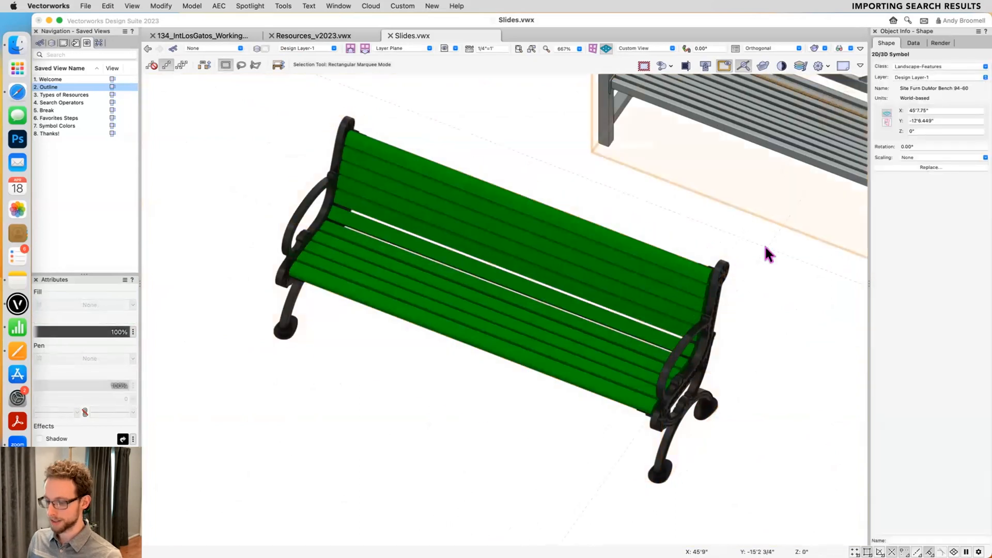
- Reopen the Resource Manager and rename the Site Furn DuMor Bench 490-60 resource as Bench Symbol
key("super+r")
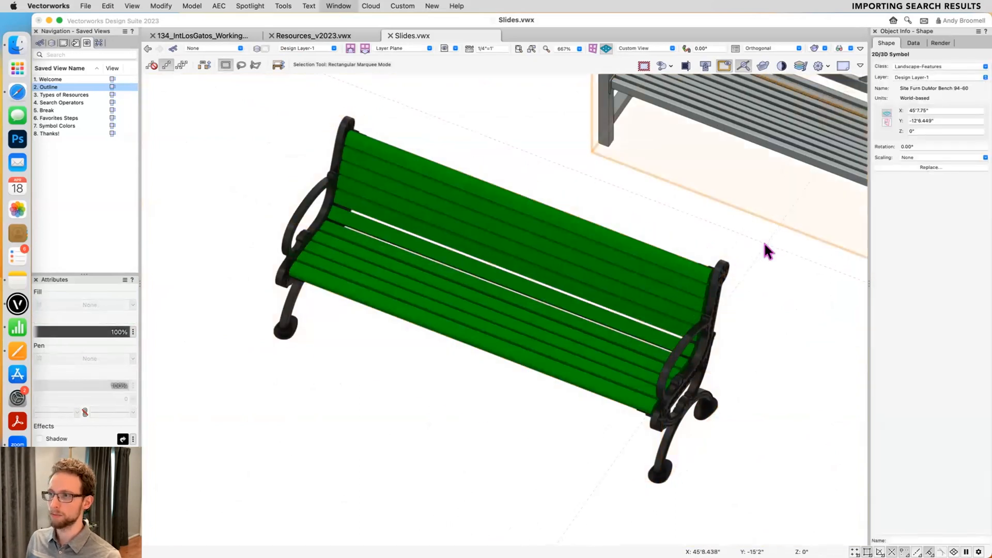
left_click(621, 344)
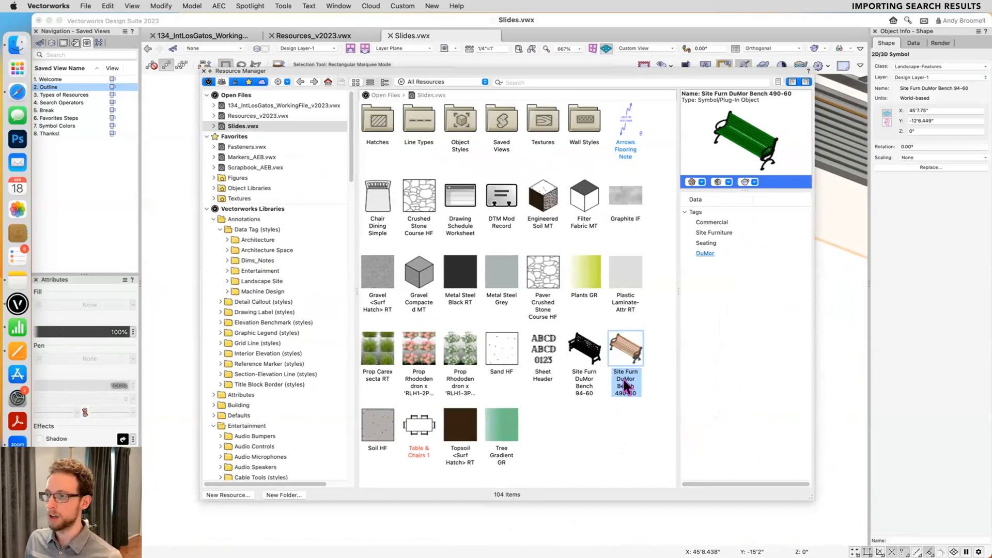
key("Return")
type("Bench S")
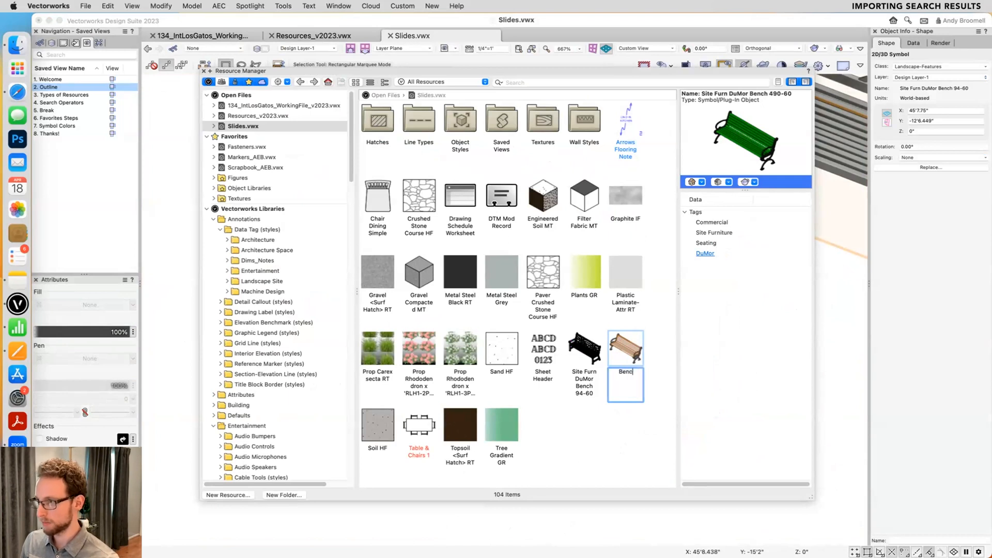
type("ol")
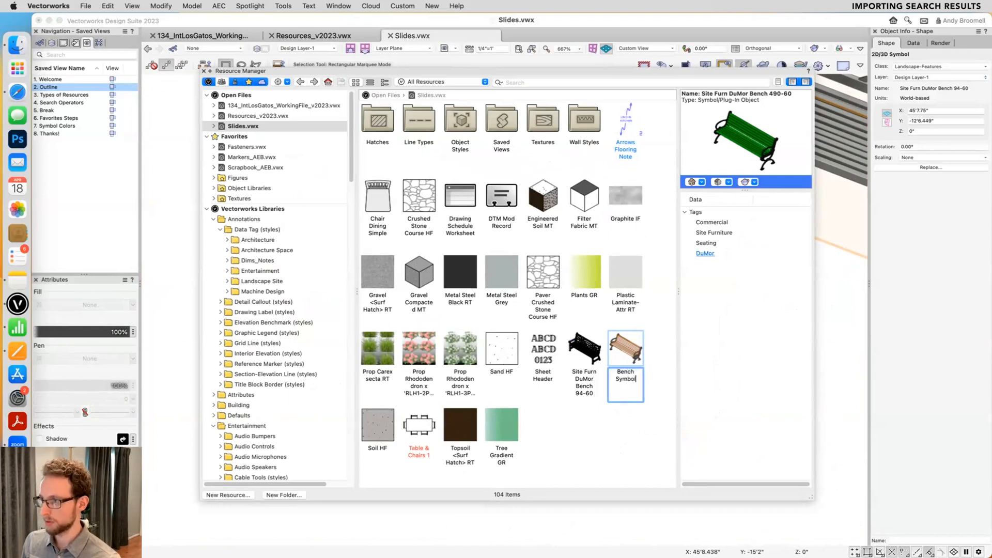
key("Return")
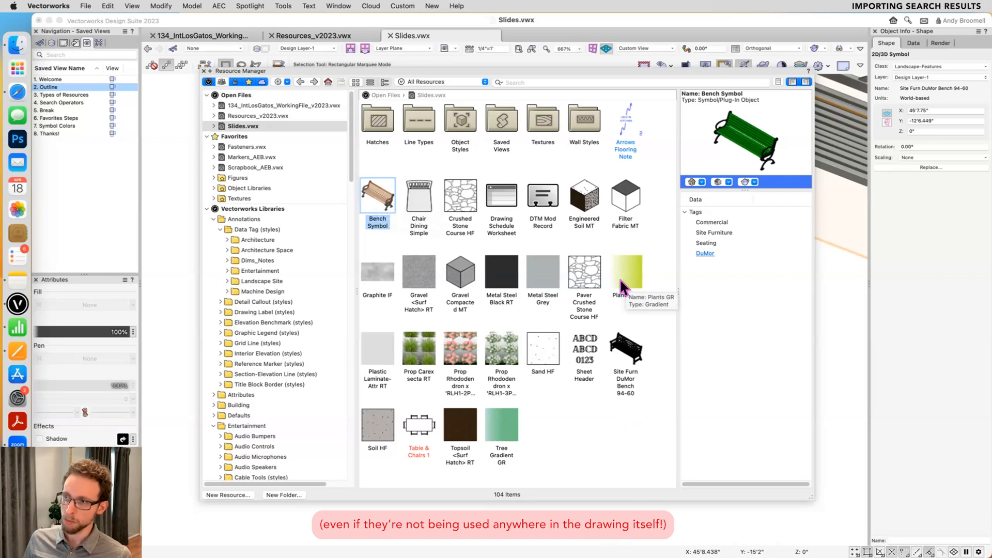
- Duplicate the Bench Symbol resource in Slides.vwx under the name Bench Symbol-2
left_click(646, 457)
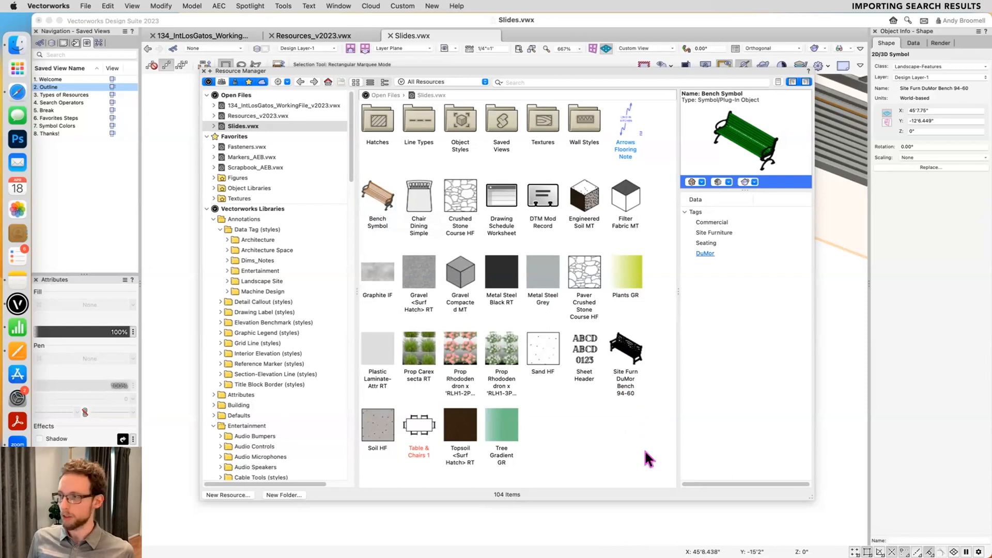
left_click(377, 196)
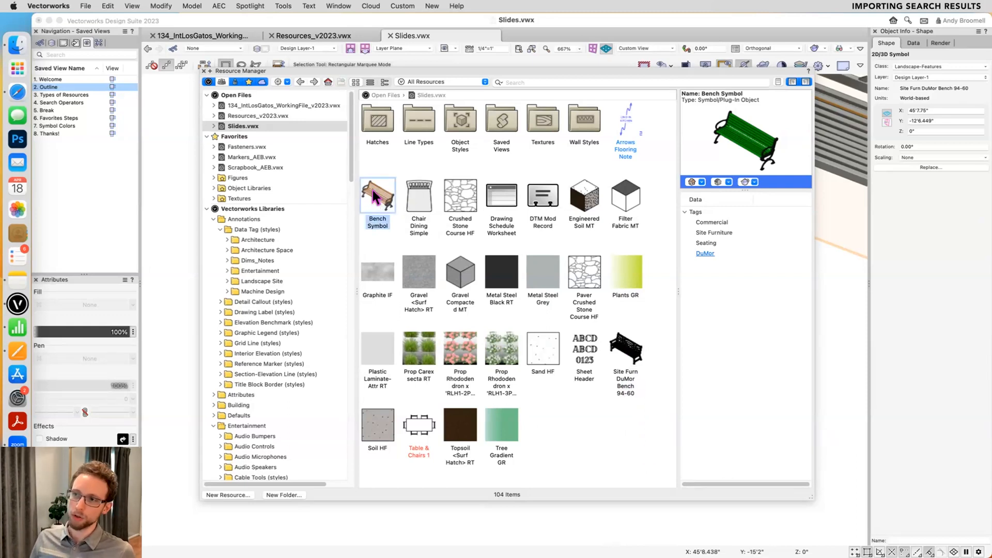
right_click(379, 191)
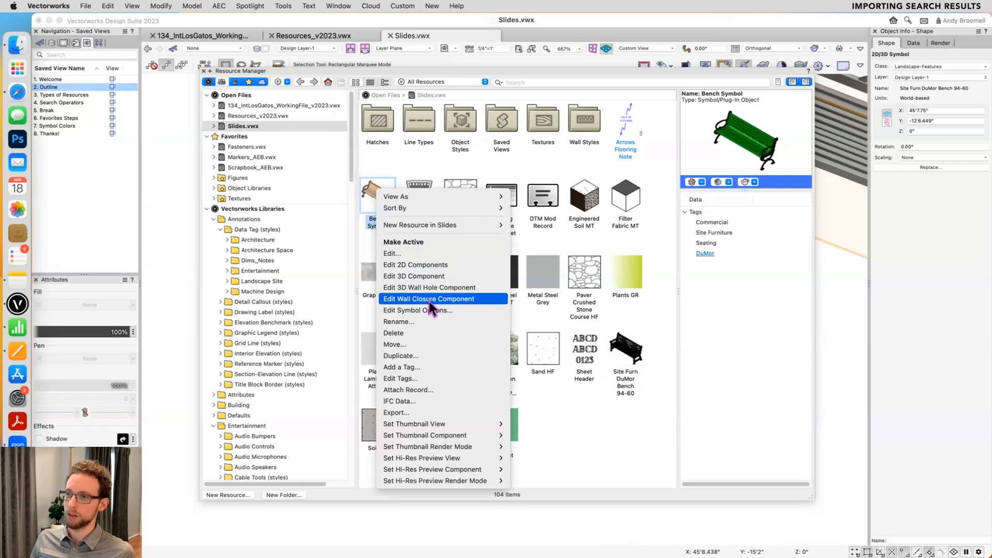
left_click(412, 356)
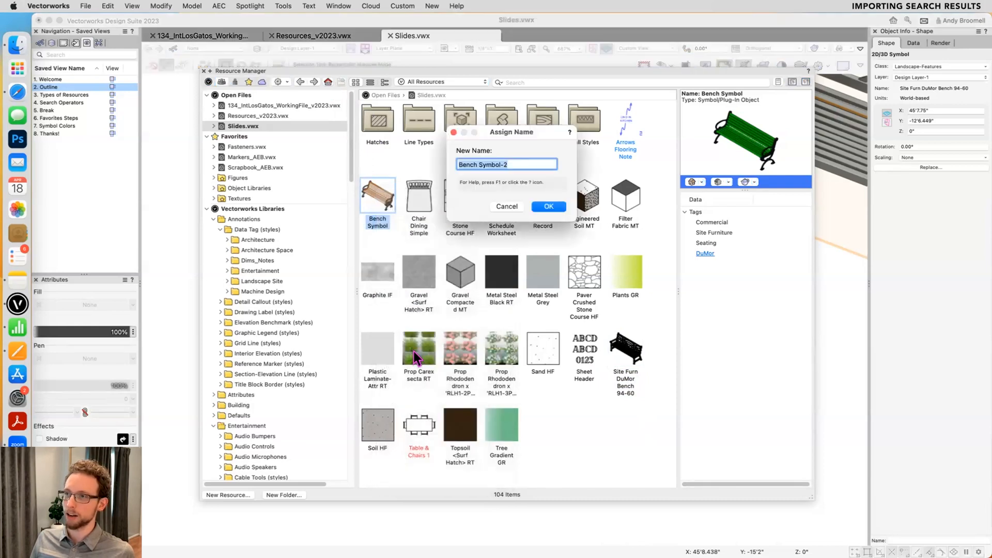
left_click(548, 206)
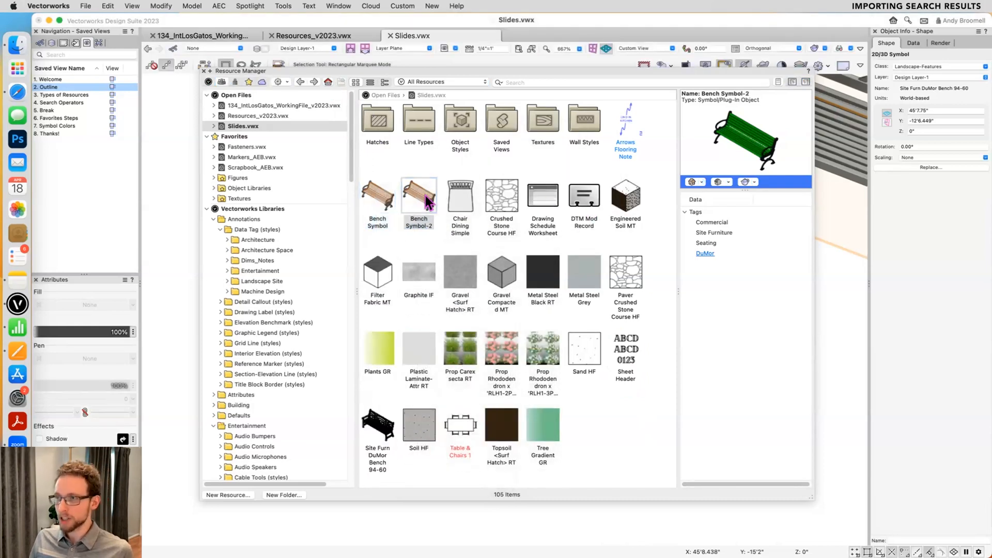
- Make Bench Symbol-2 active, close the Resource Manager and insert the symbol to the lower right of the green bench
left_click(424, 200)
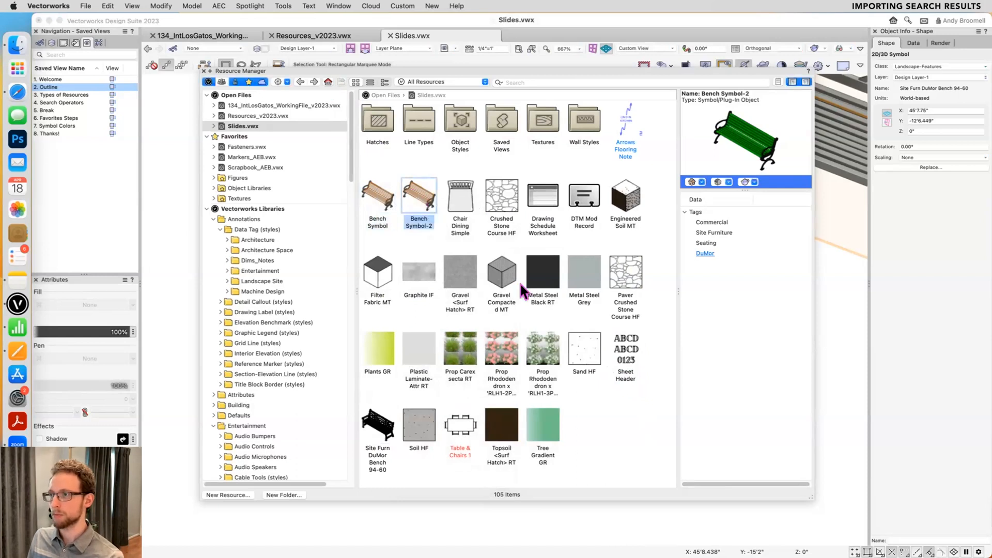
key("super+r")
scroll(477, 337, "down", 3)
double_click(693, 393)
key("x")
- Edit the 3D component of Bench Symbol-2, fill its slats with bright blue and exit the symbol
double_click(698, 382)
left_click(609, 250)
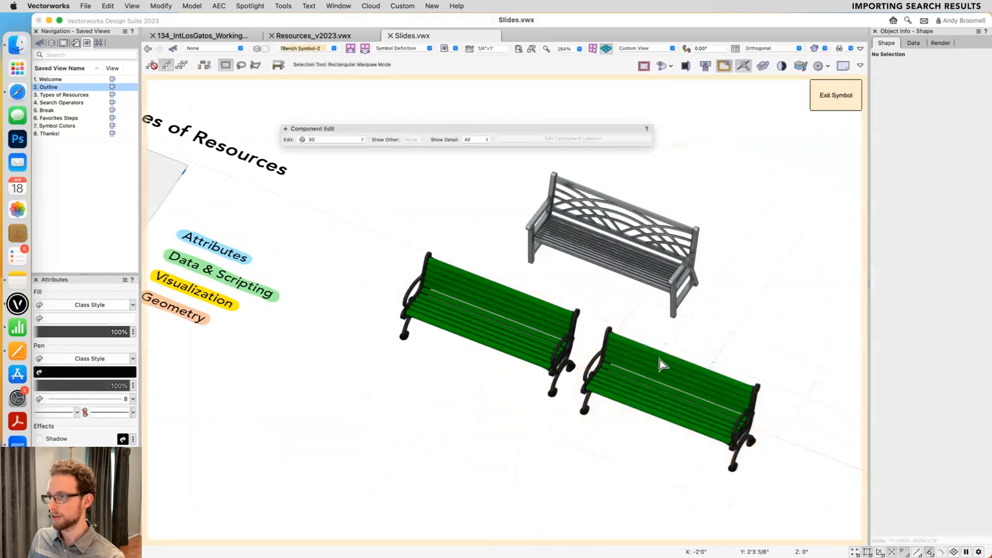
left_click(663, 364)
left_click(111, 318)
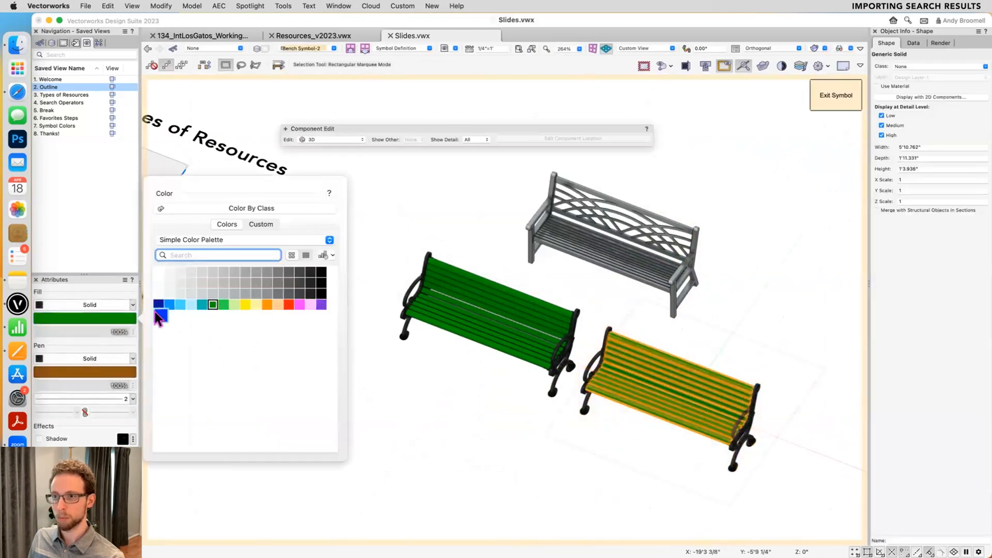
left_click(154, 312)
left_click(799, 165)
left_click(832, 96)
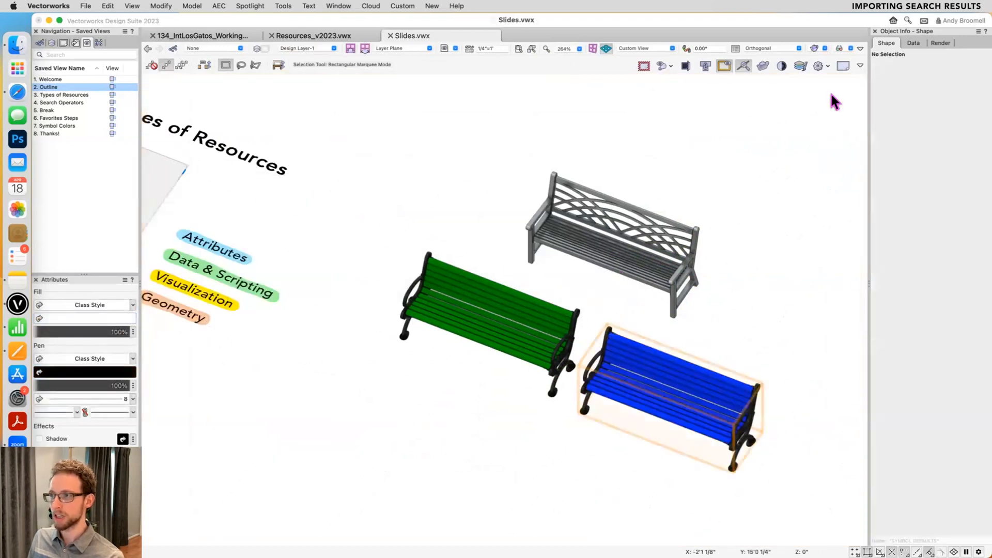
- Reopen the Resource Manager and compare the previews of Bench Symbol and Bench Symbol-2
key("super+r")
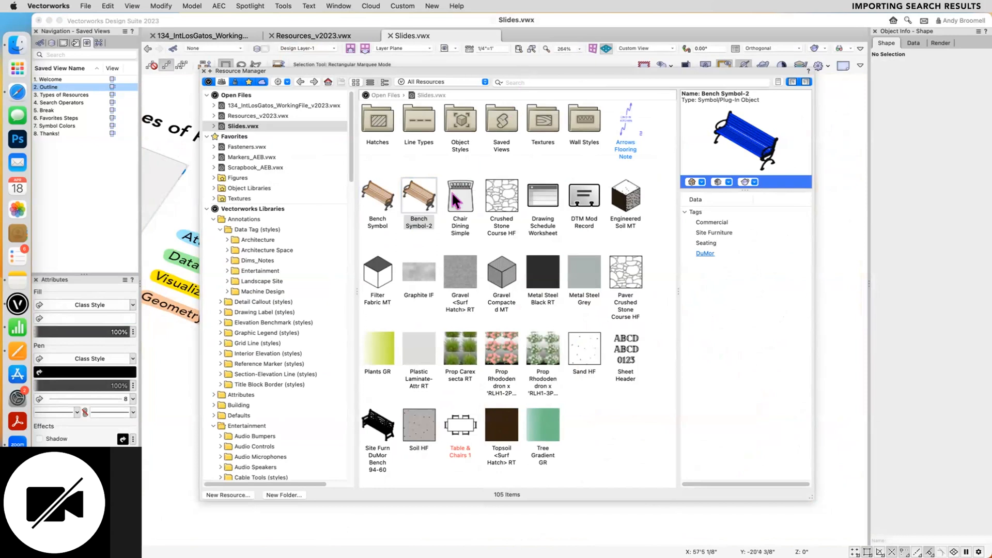
left_click(384, 199)
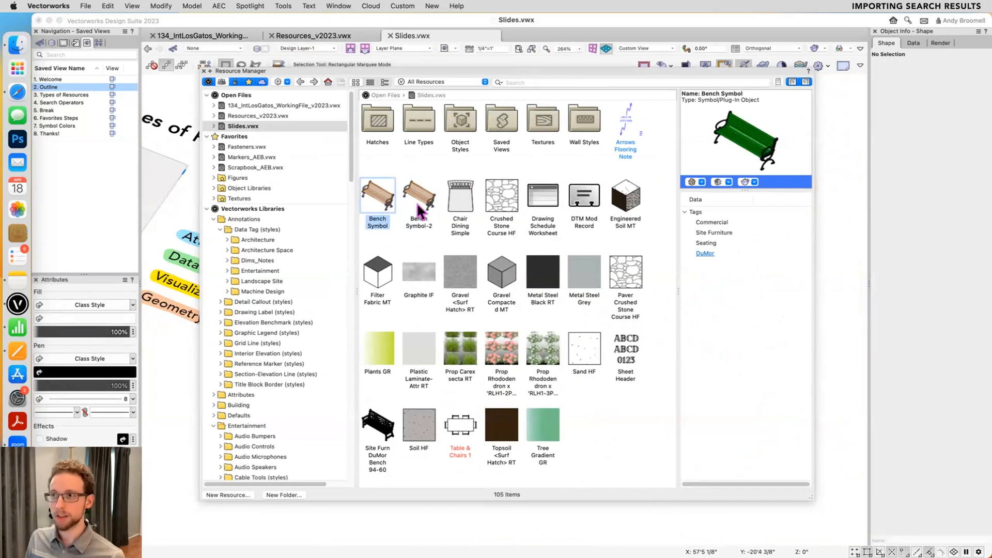
left_click(420, 207)
left_click(384, 199)
left_click(408, 200)
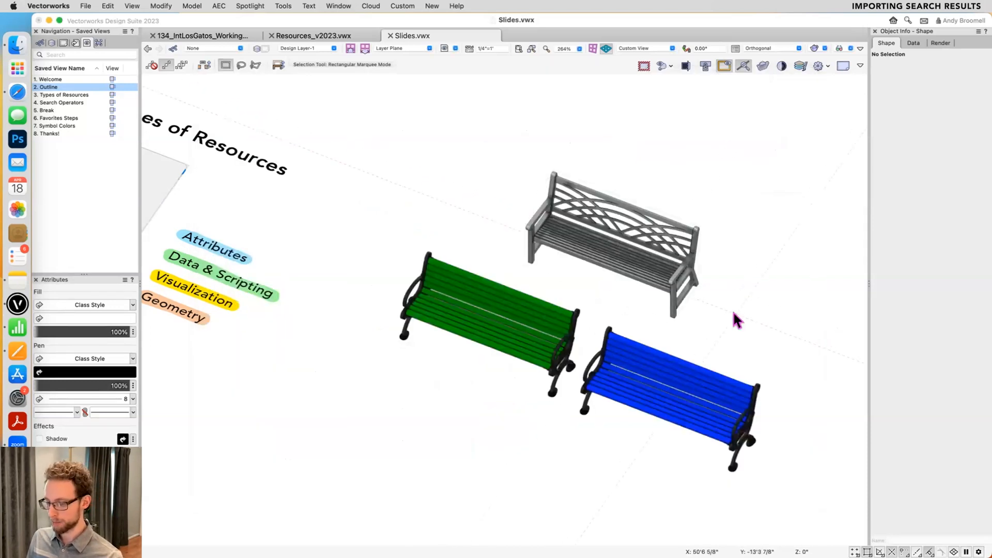
- Switch the drawing view to wireframe rendering and select Bench Symbol in the Resource Manager
key("super+shift+w")
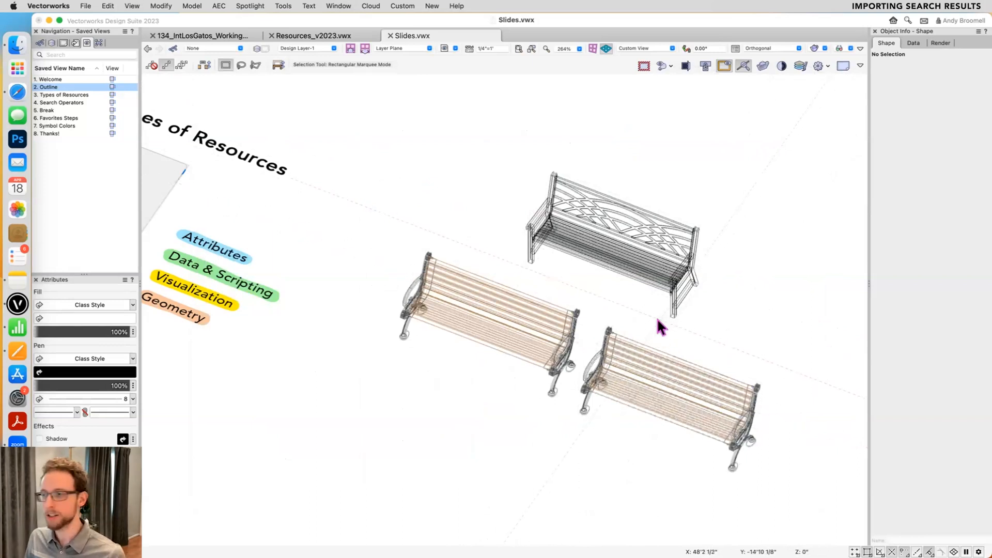
key("super+r")
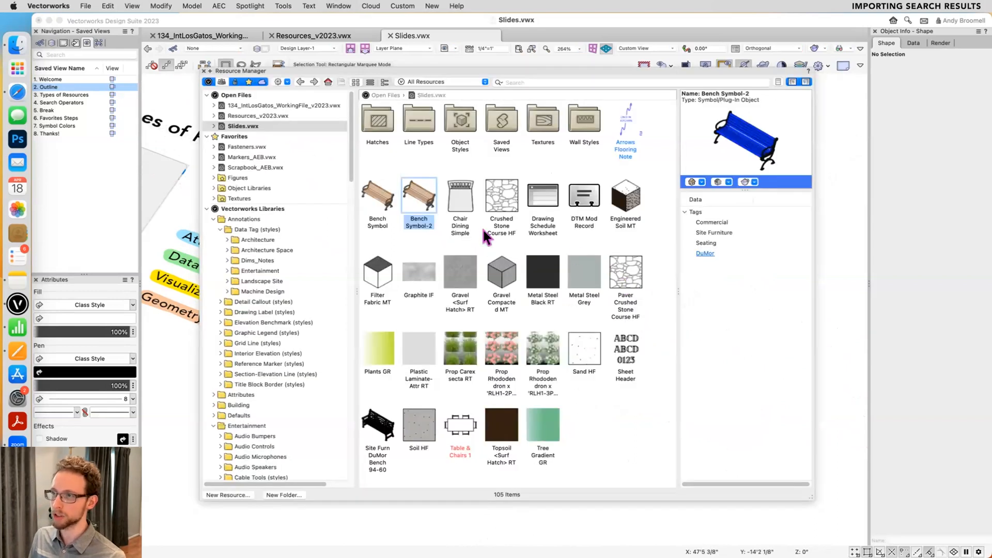
left_click(392, 204)
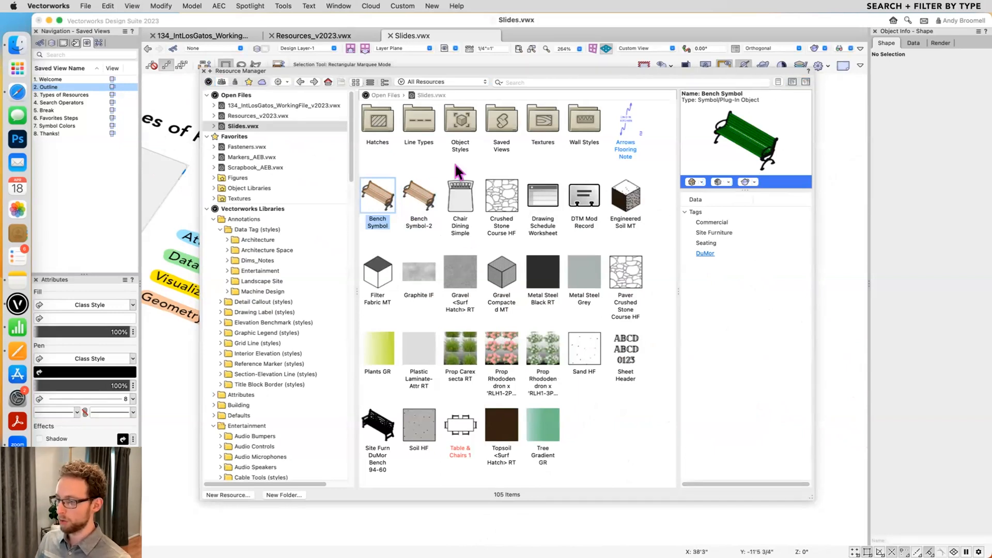
- Search all libraries in the Resource Manager for "concrete"
left_click(521, 81)
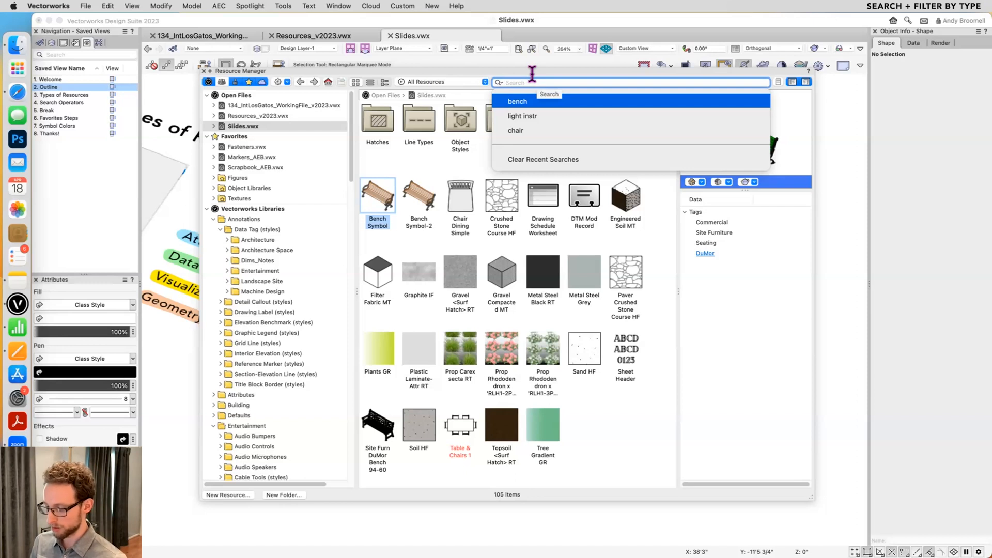
type("concrete")
key("Return")
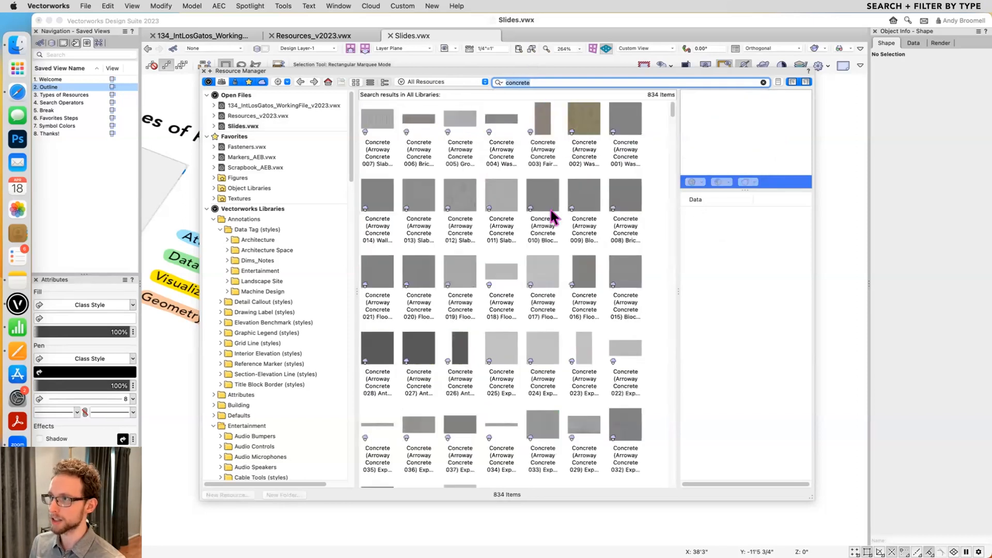
mouse_move(566, 169)
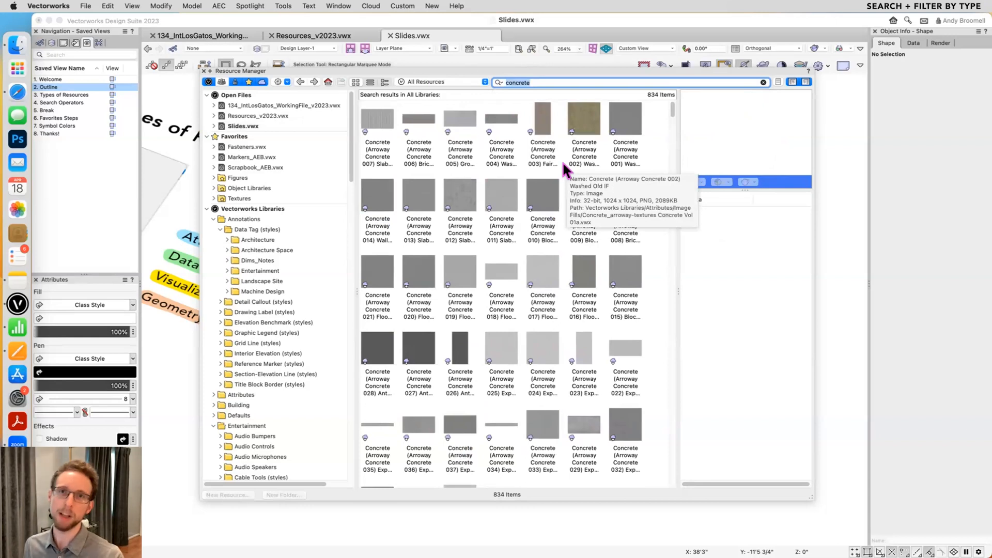
- Examine the different resource types among the concrete results, including images, textures, materials, hatches and the Adezz planter
left_click(625, 124)
scroll(587, 186, "down", 10)
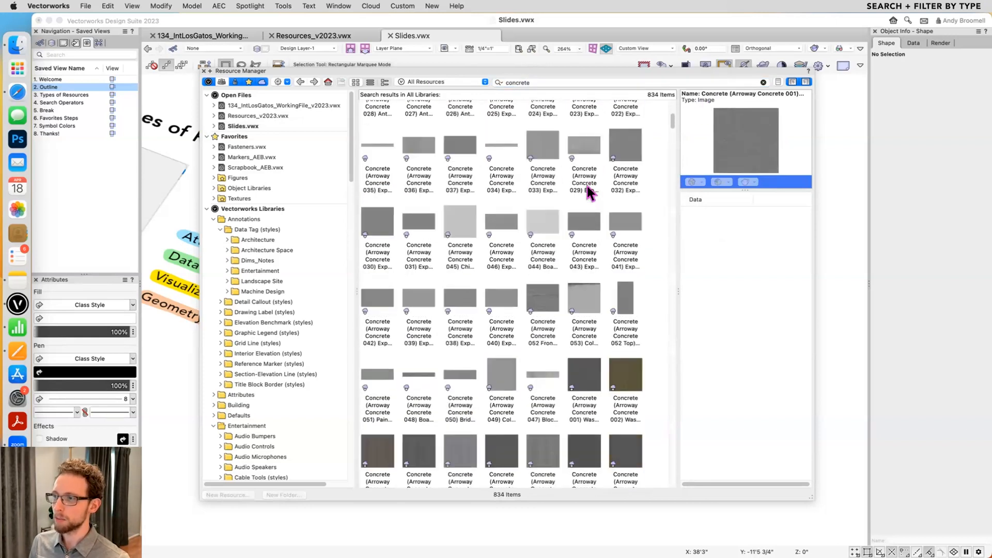
left_click(597, 254)
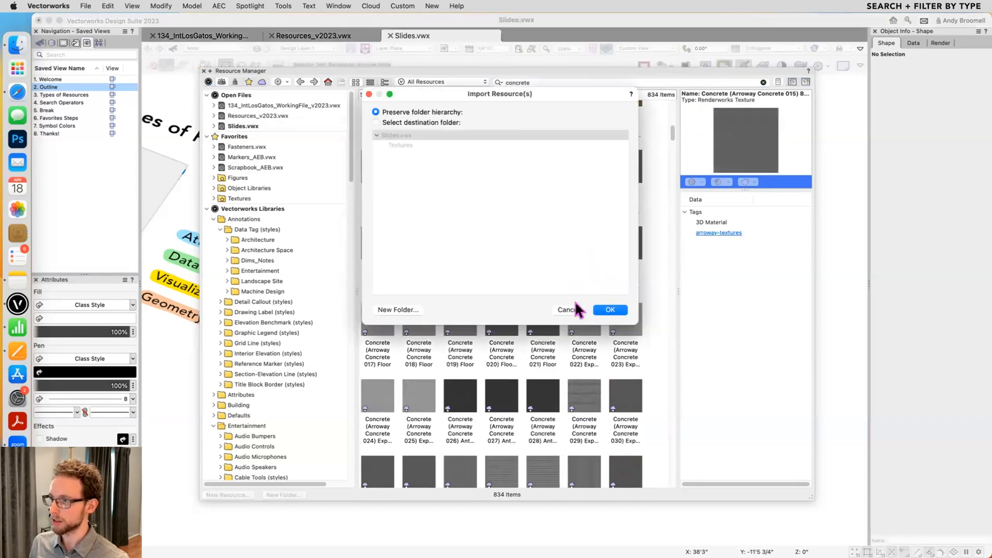
left_click(567, 310)
scroll(557, 251, "down", 5)
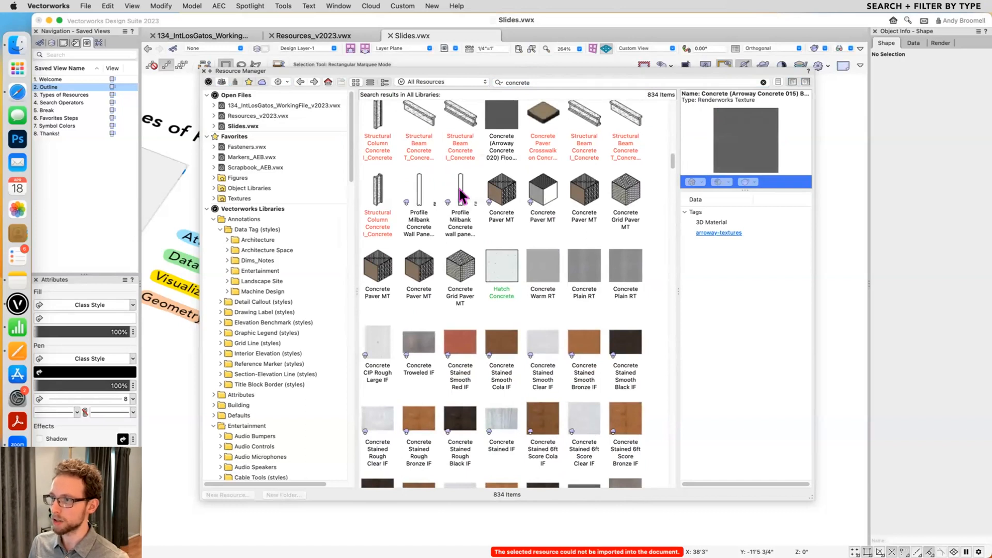
scroll(462, 196, "down", 5)
scroll(461, 196, "down", 2)
left_click(584, 384)
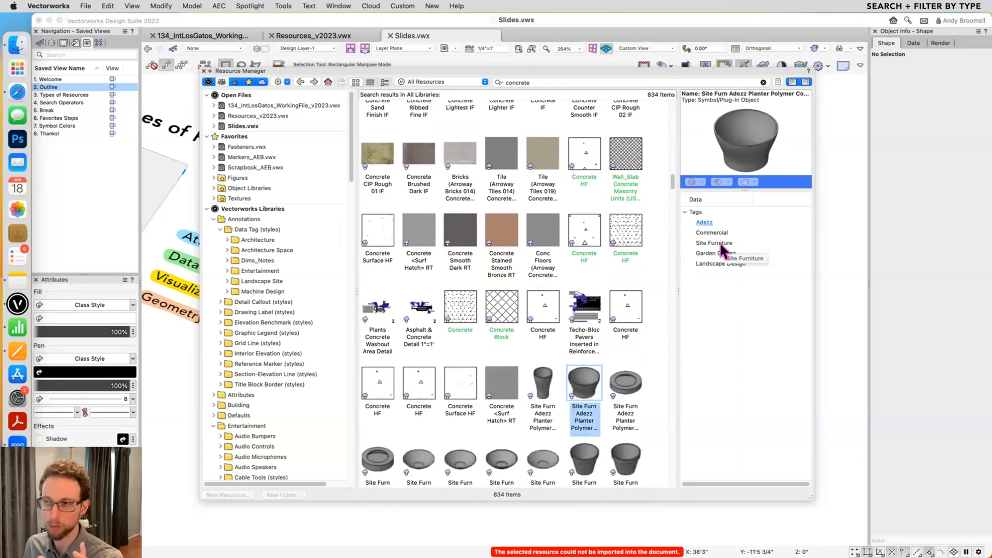
- Filter the concrete search results by the Renderworks Textures resource type
scroll(588, 256, "down", 5)
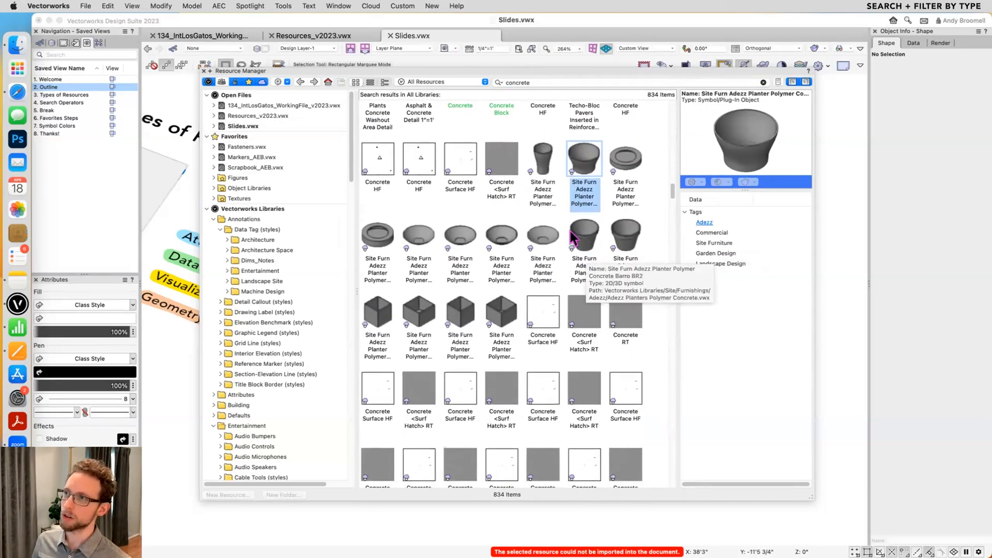
left_click(485, 82)
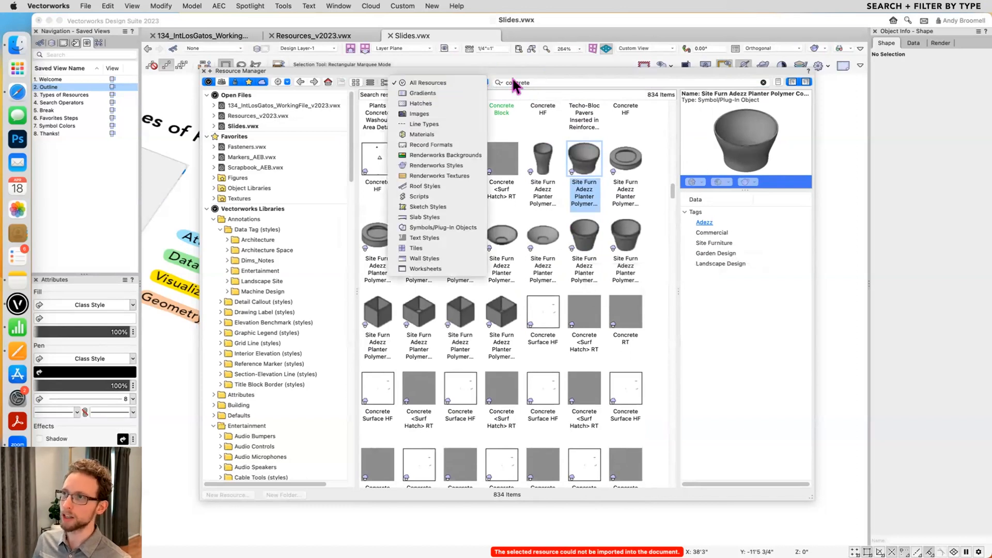
left_click(450, 175)
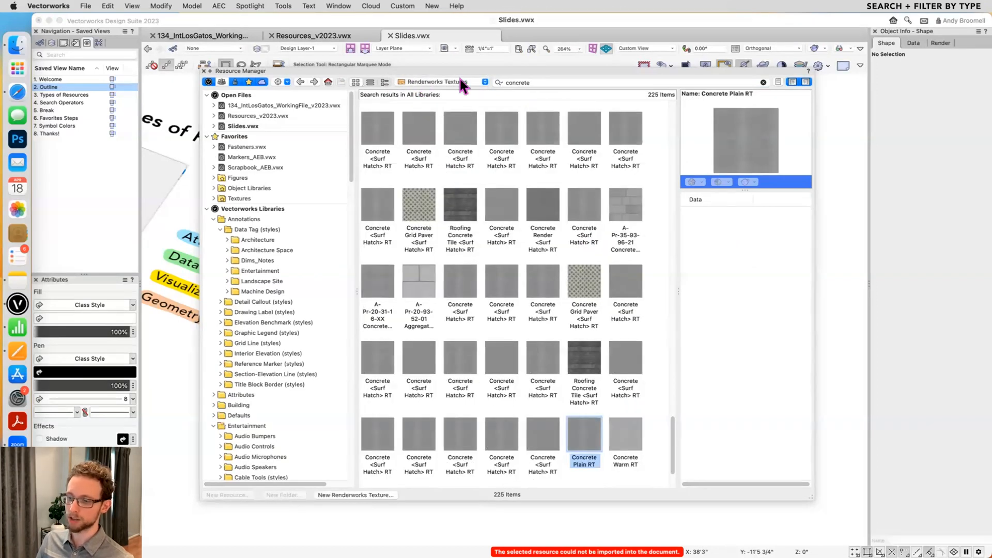
- Examine the concrete Renderworks textures from the start of the results, comparing the Arroway, Surf Hatch and stained concrete variants
left_click_drag(673, 429, 663, 122)
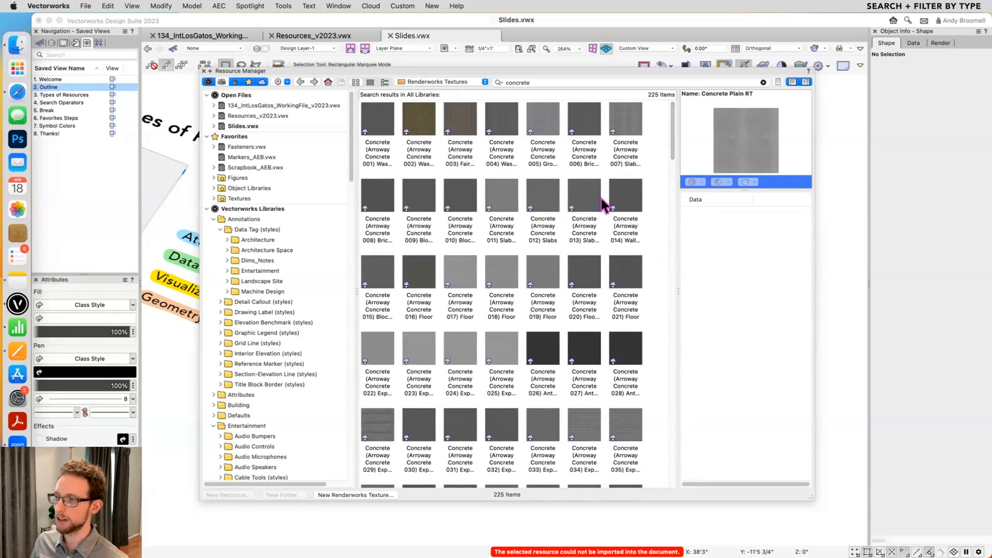
scroll(557, 235, "down", 6)
scroll(555, 249, "down", 3)
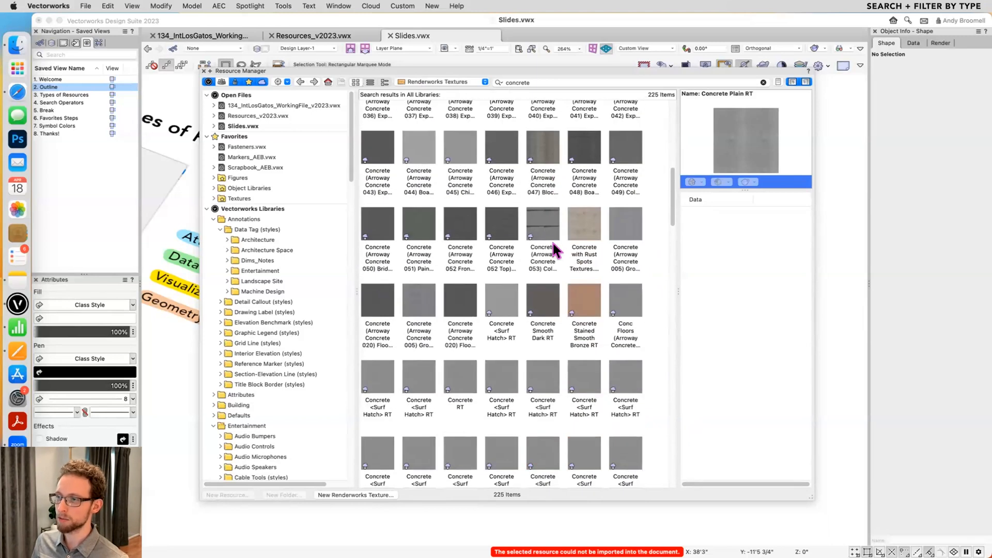
left_click(497, 345)
scroll(581, 391, "down", 1)
left_click(620, 384, "shift")
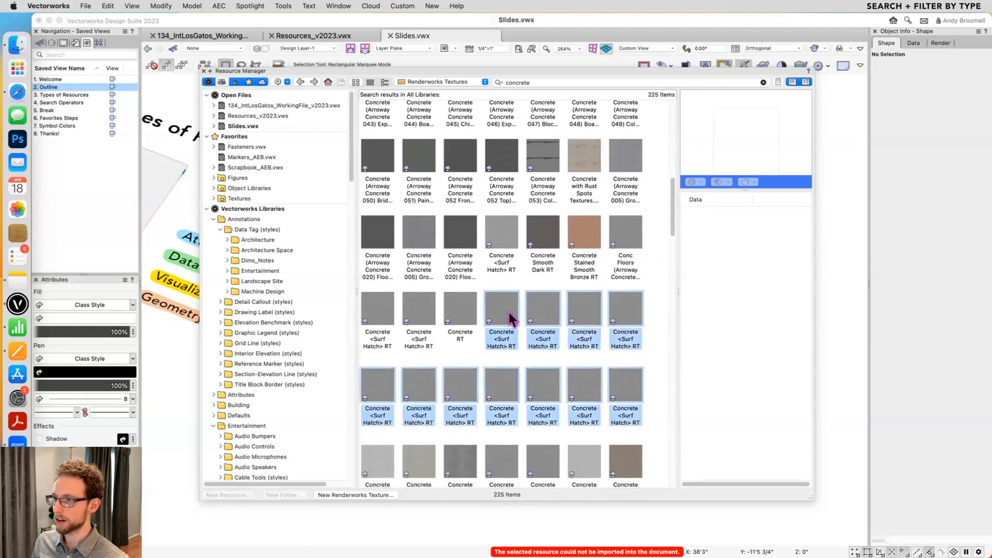
left_click(651, 316)
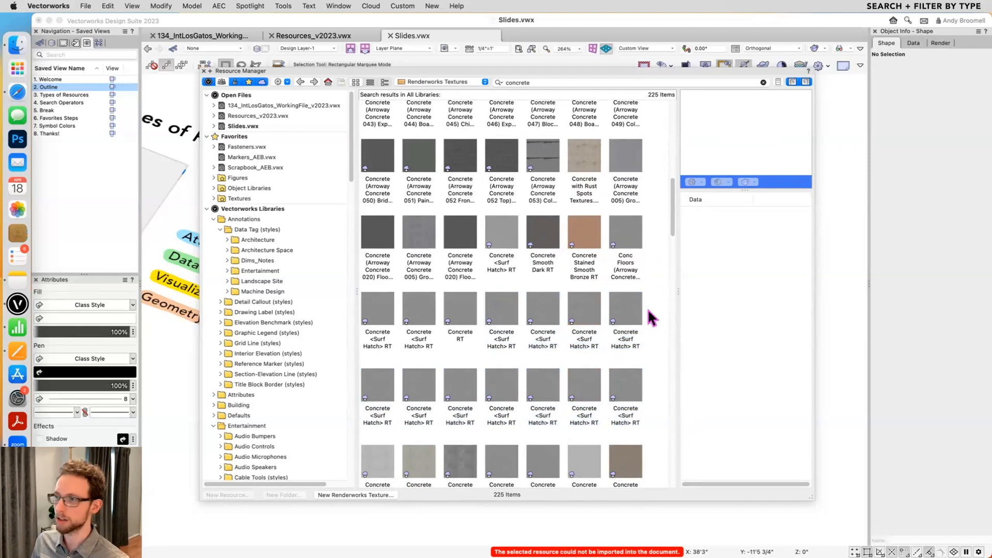
scroll(641, 314, "down", 2)
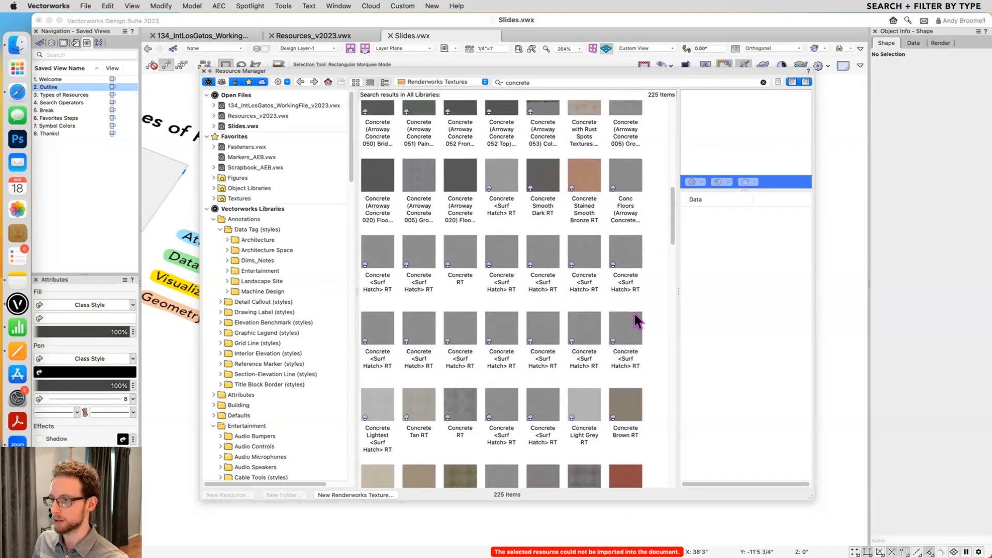
scroll(638, 320, "down", 10)
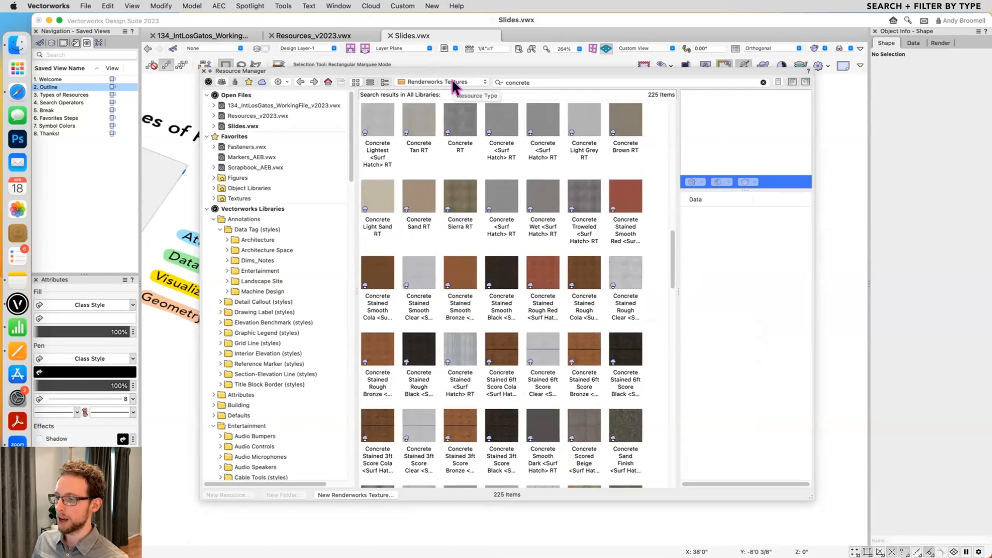
- Review the search options and recent searches, and clear the concrete search term from the Resource Manager
left_click(498, 81)
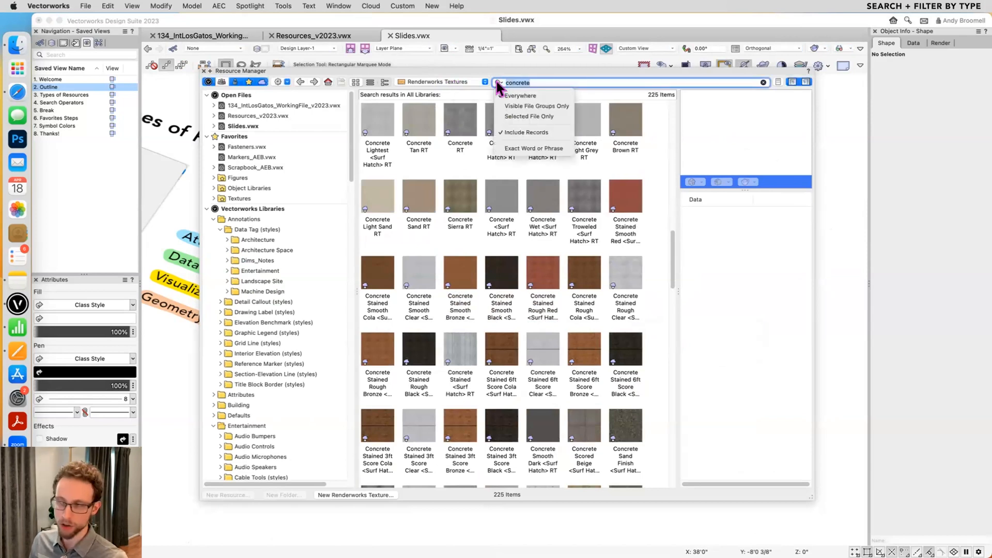
left_click(497, 81)
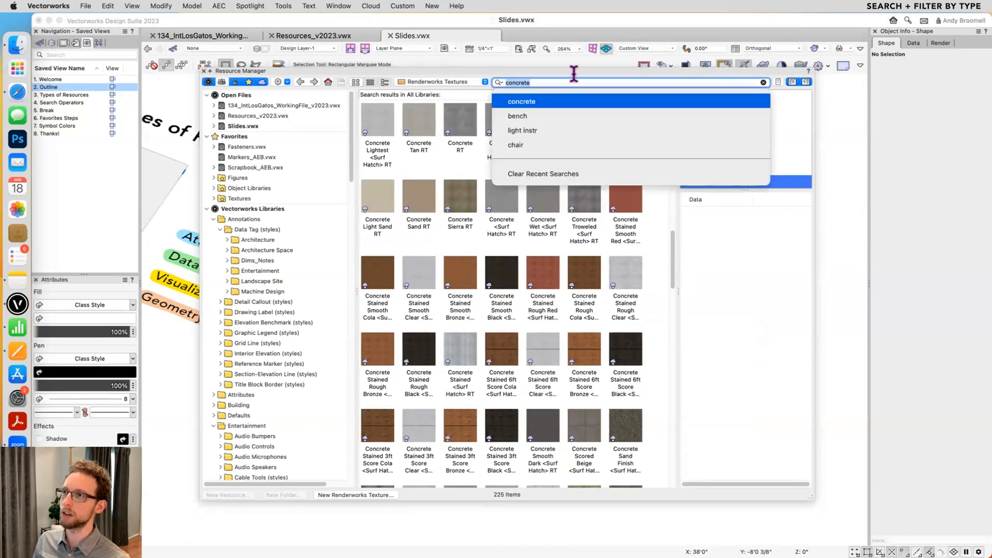
left_click(763, 82)
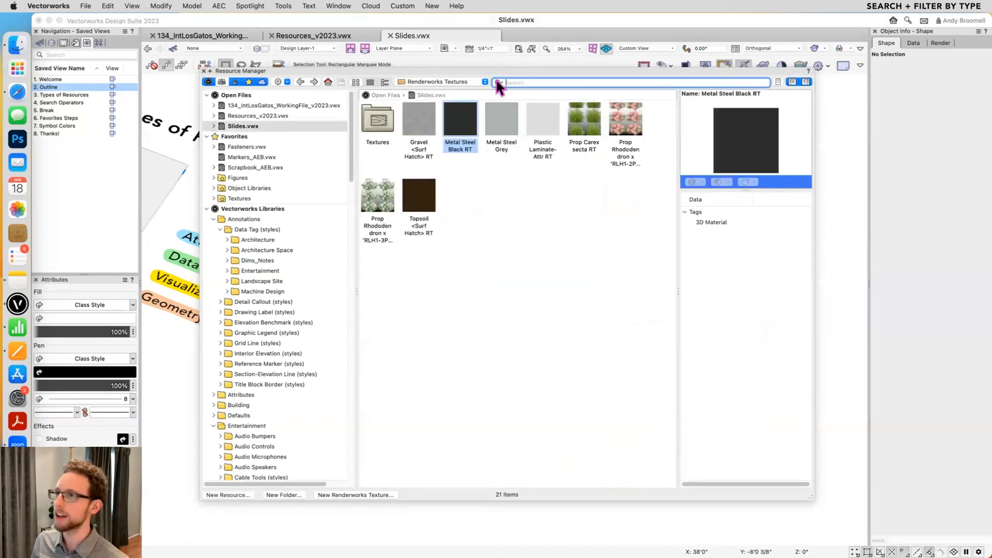
- Limit the resource search scope to Selected File Only with Slides.vwx selected, and reopen the search scope options
left_click(497, 81)
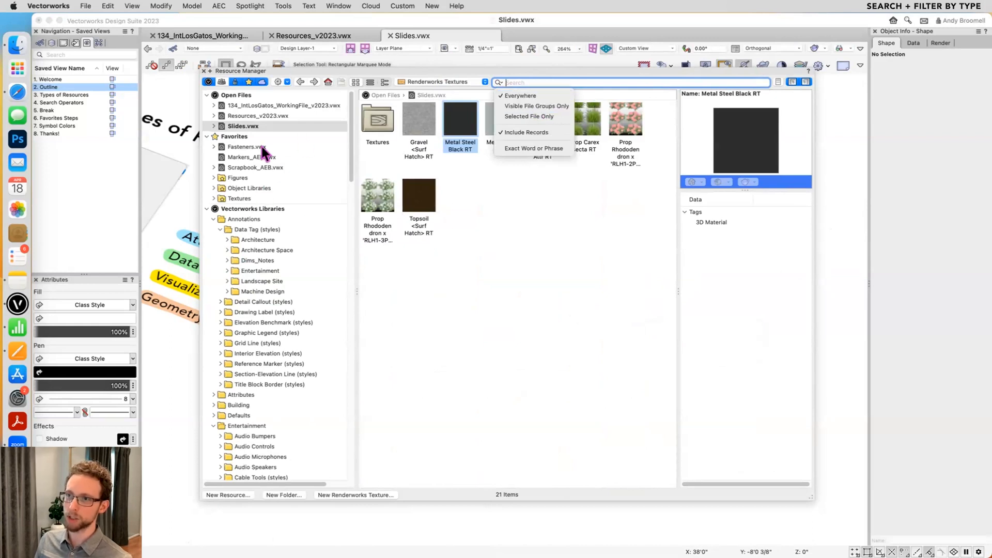
left_click(542, 116)
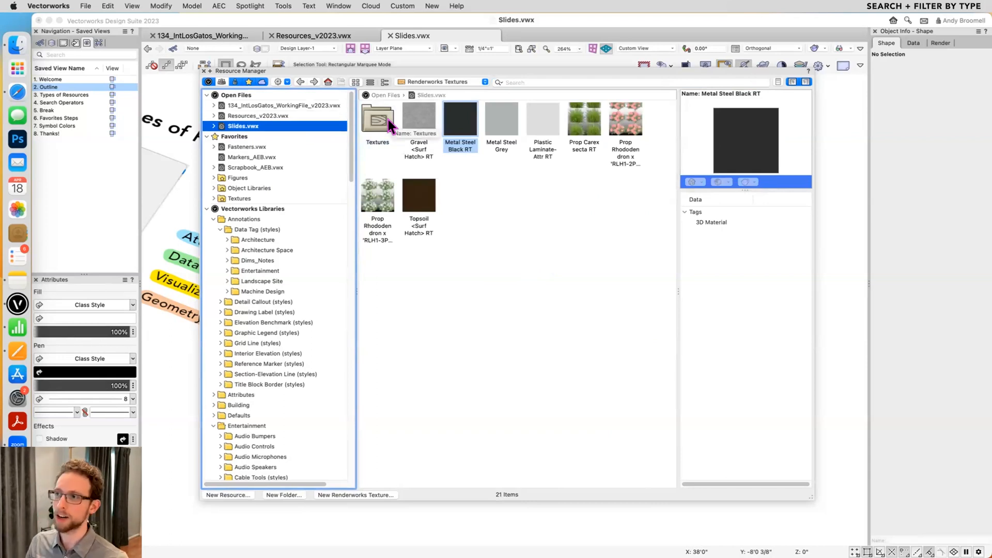
left_click(494, 83)
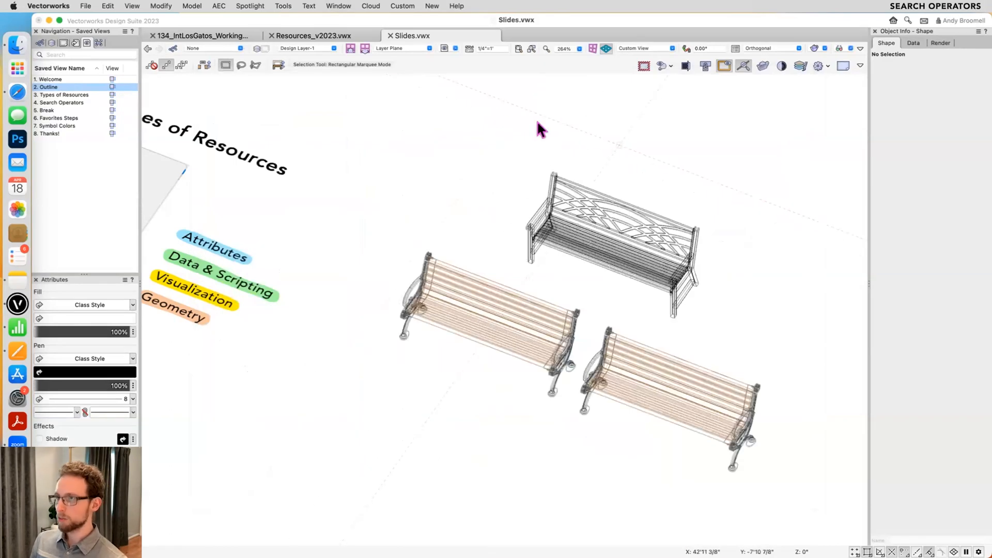
- Close the Resource Manager and switch the drawing to the "4. Search Operators" saved view
key("F5")
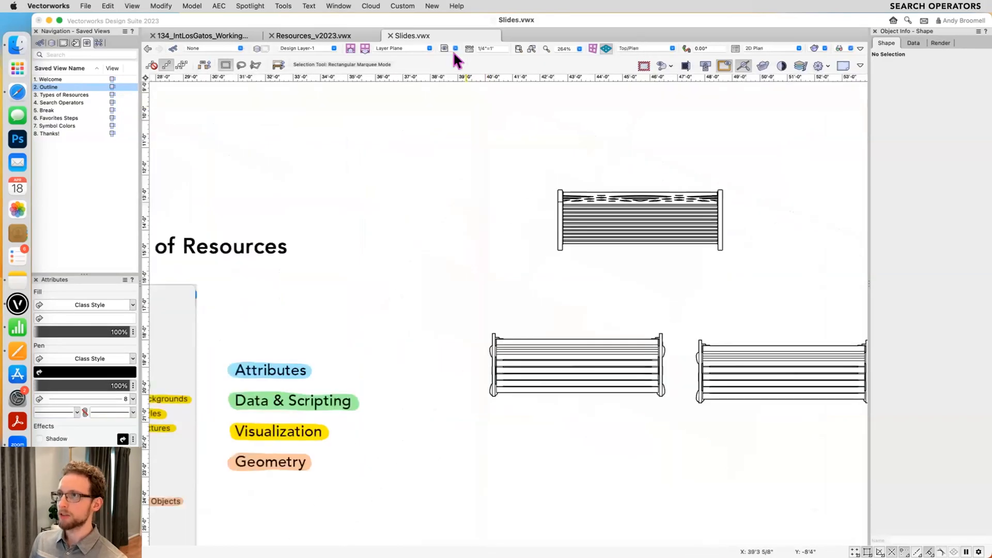
left_click(454, 49)
left_click(500, 145)
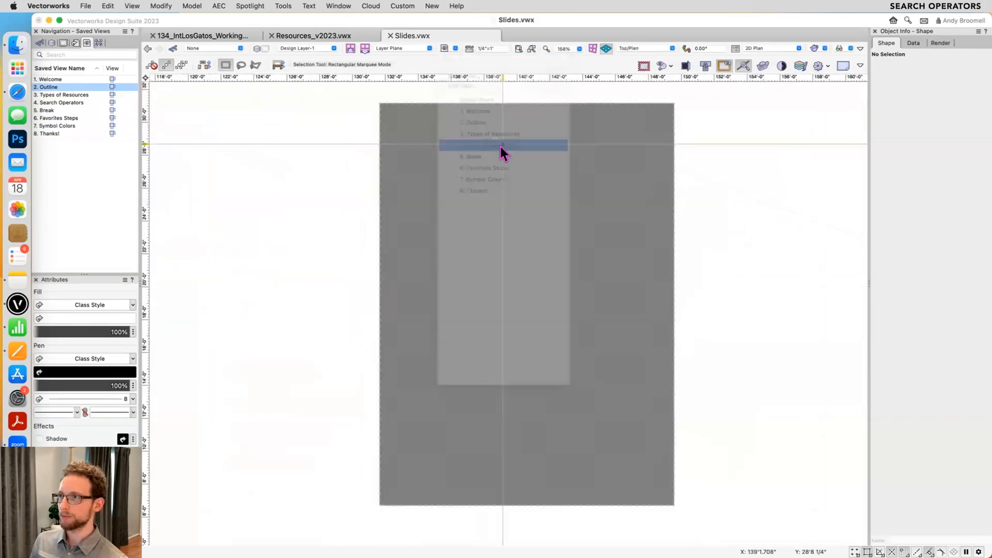
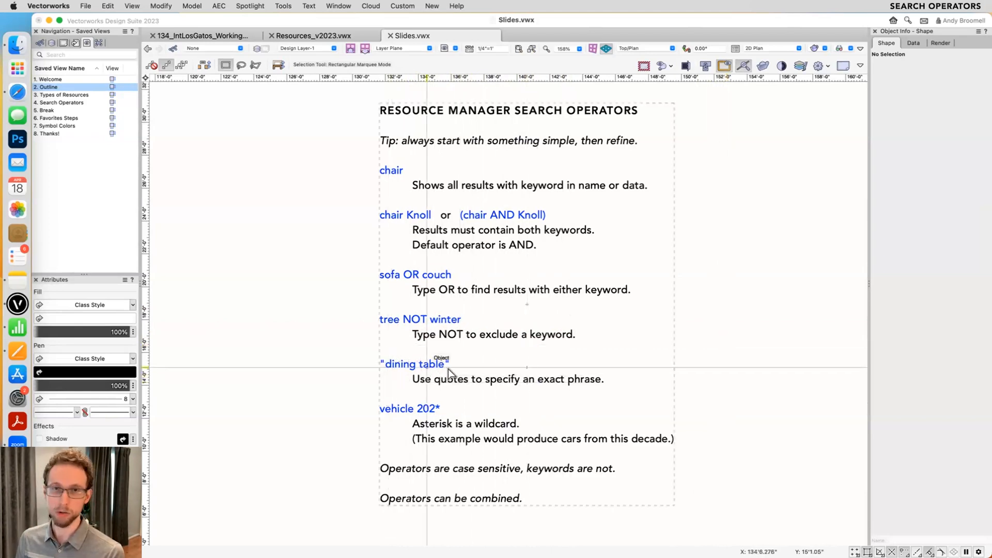
- Add the wildcard example "c*" after "vehicle 202*" in the search operators text
scroll(491, 371, "down", 3)
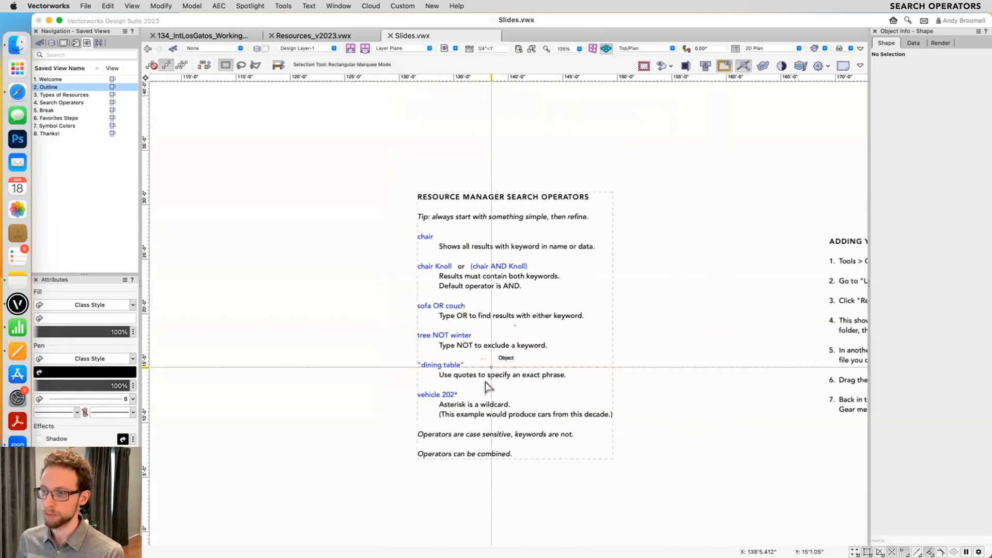
scroll(487, 385, "up", 3)
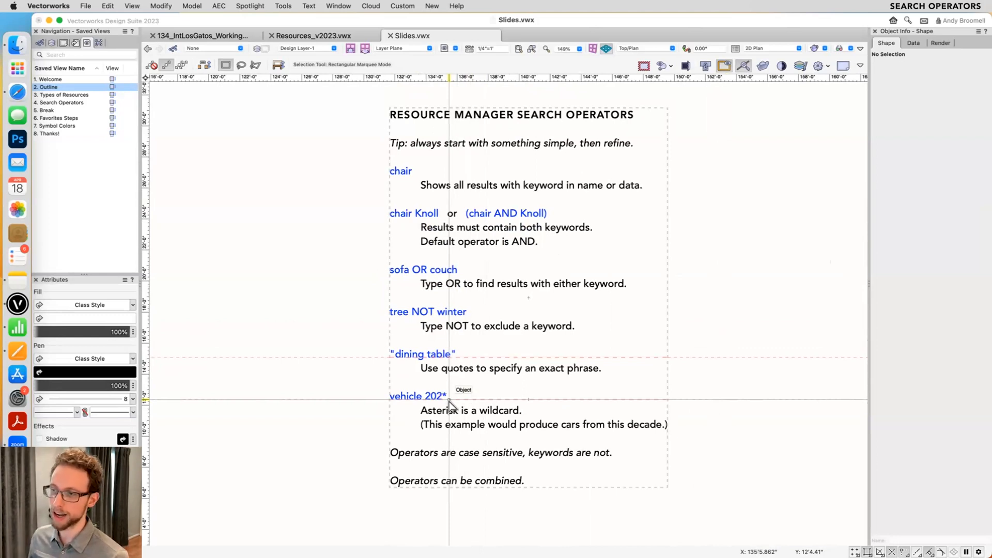
scroll(444, 460, "up", 3)
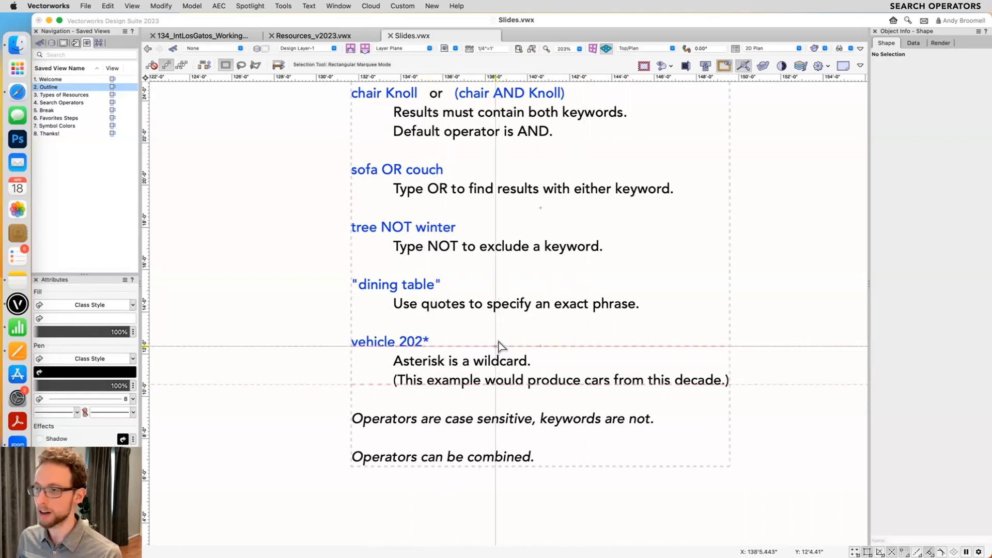
double_click(522, 333)
type("c*")
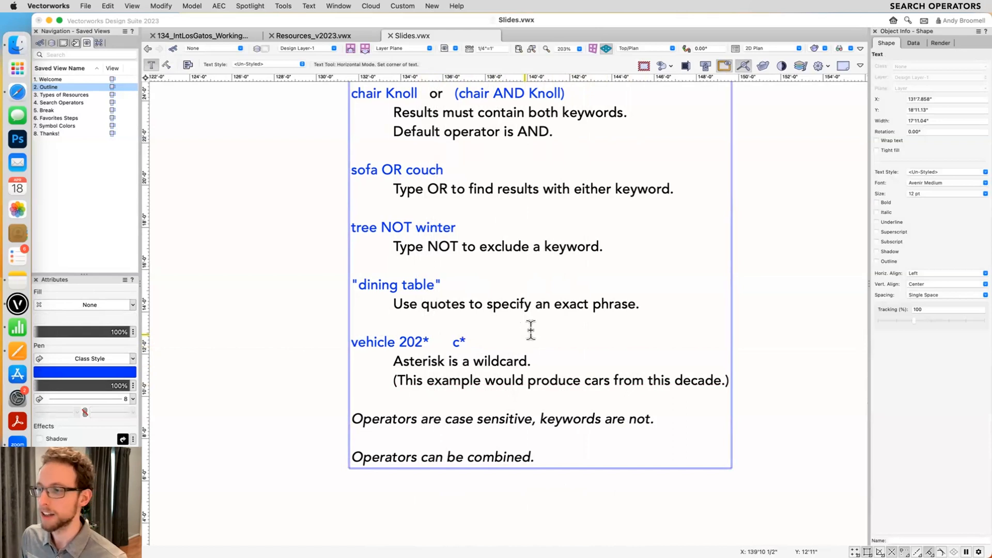
- Remove the "c*" example from the search operators text and end text editing
key("BackSpace")
key("BackSpace")
key("BackSpace")
key("BackSpace")
key("BackSpace")
key("Escape")
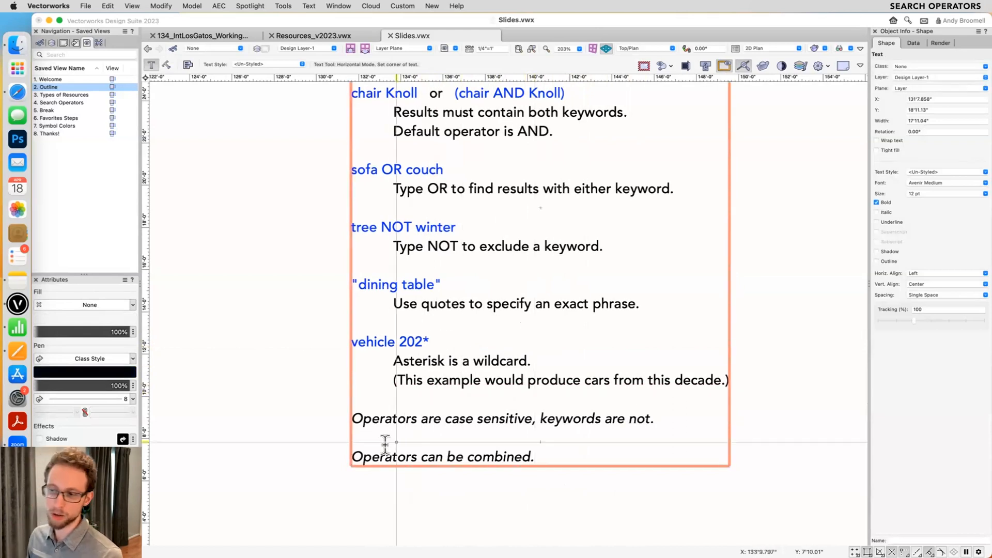
scroll(428, 438, "down", 1)
middle_click_drag(424, 434, 422, 458)
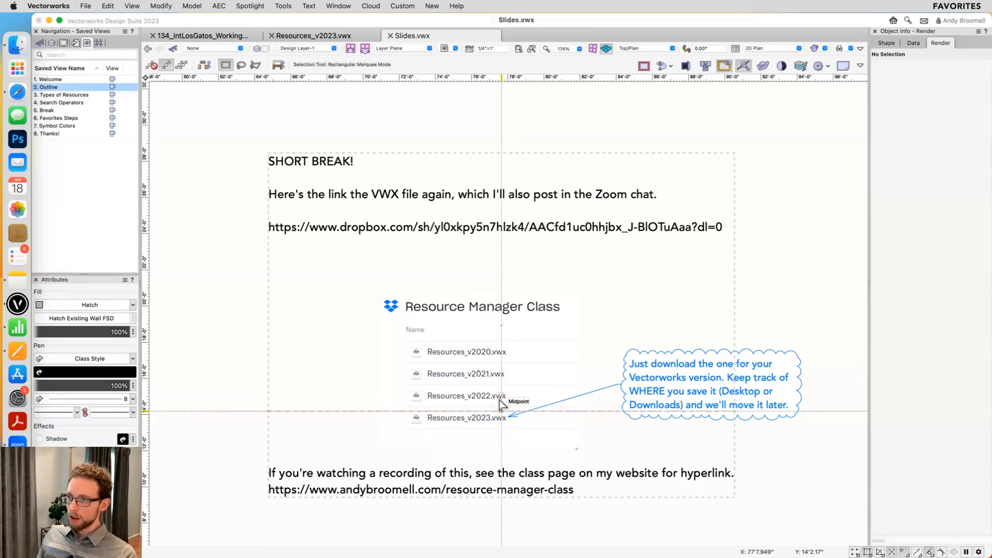
- Open the Resource Manager and look through the Vectorworks, Premium and User Libraries
left_click(707, 265)
key("super+r")
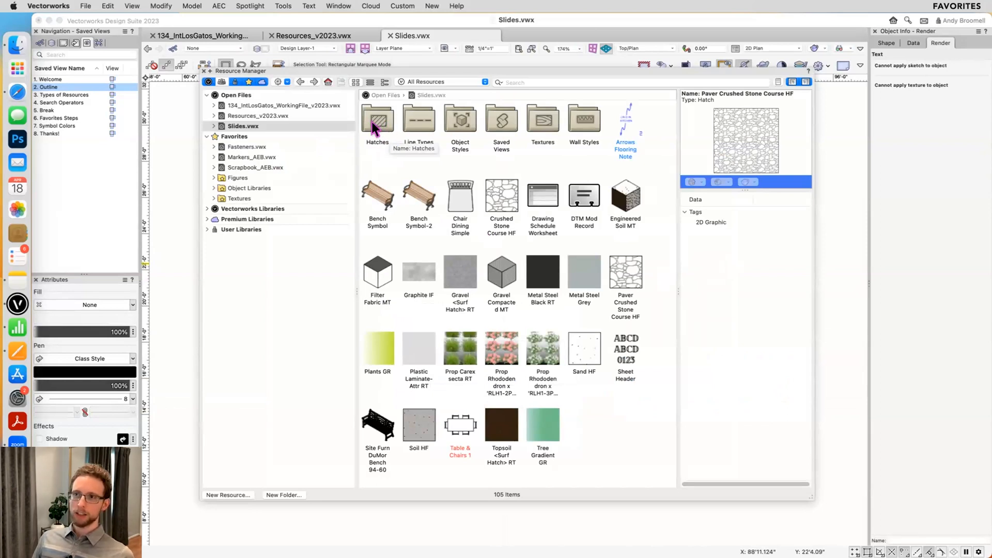
left_click(264, 208)
left_click(256, 215)
left_click(253, 212)
left_click(252, 215)
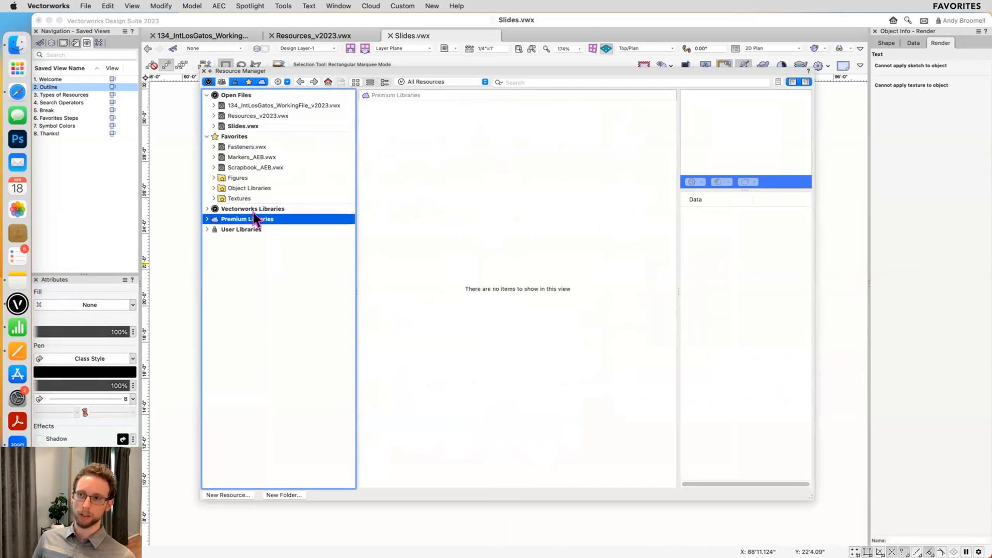
left_click(236, 229)
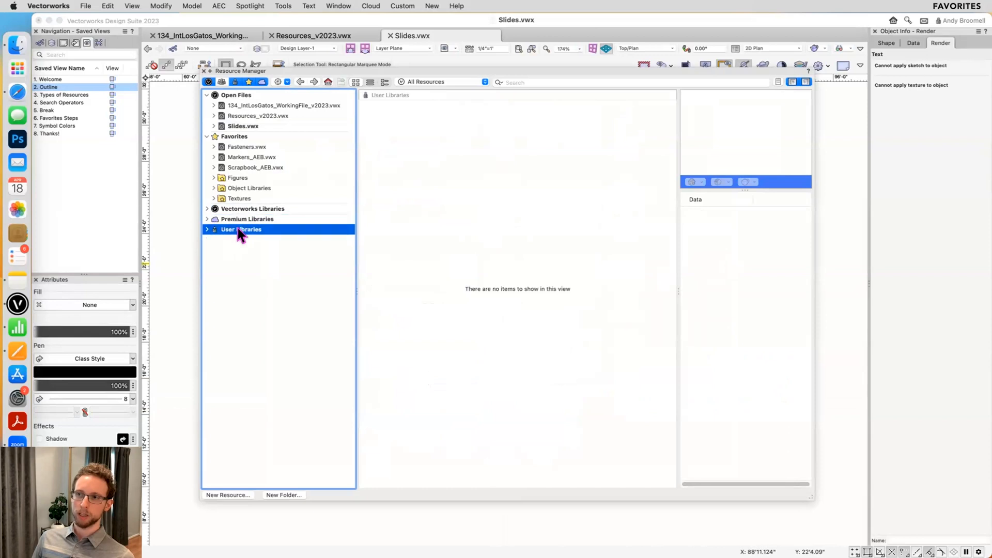
- View the Favorites library and reveal its Fasteners.vwx file in Finder
left_click(238, 137)
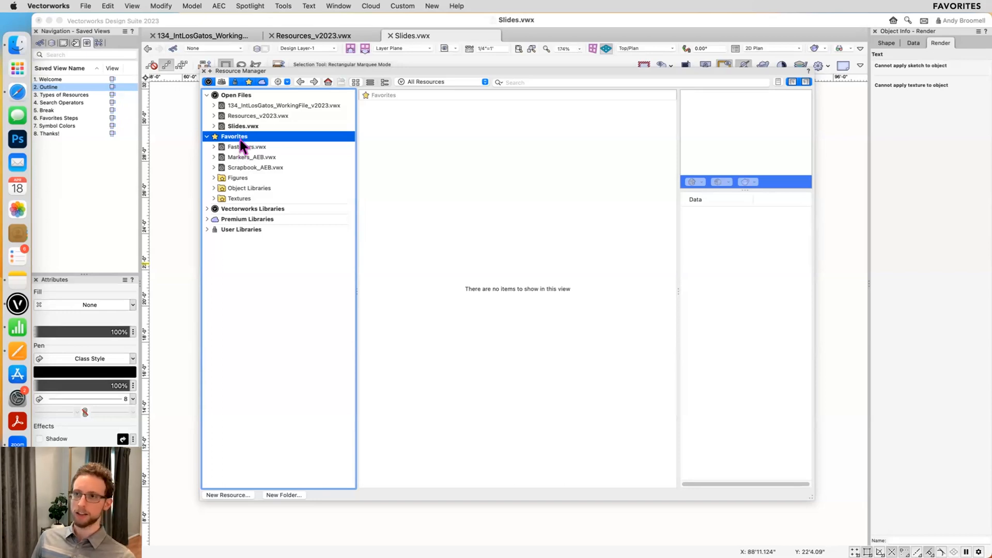
left_click(241, 146)
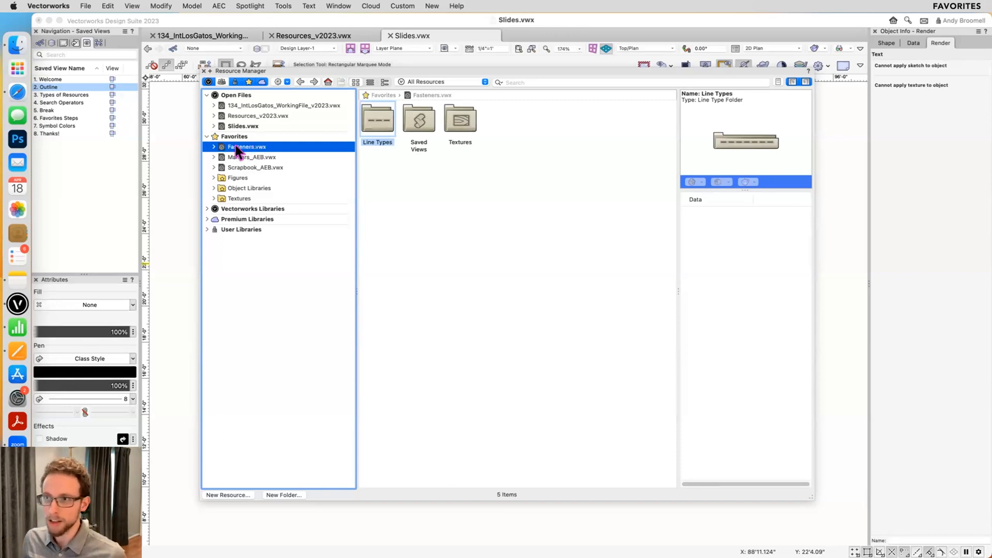
right_click(234, 146)
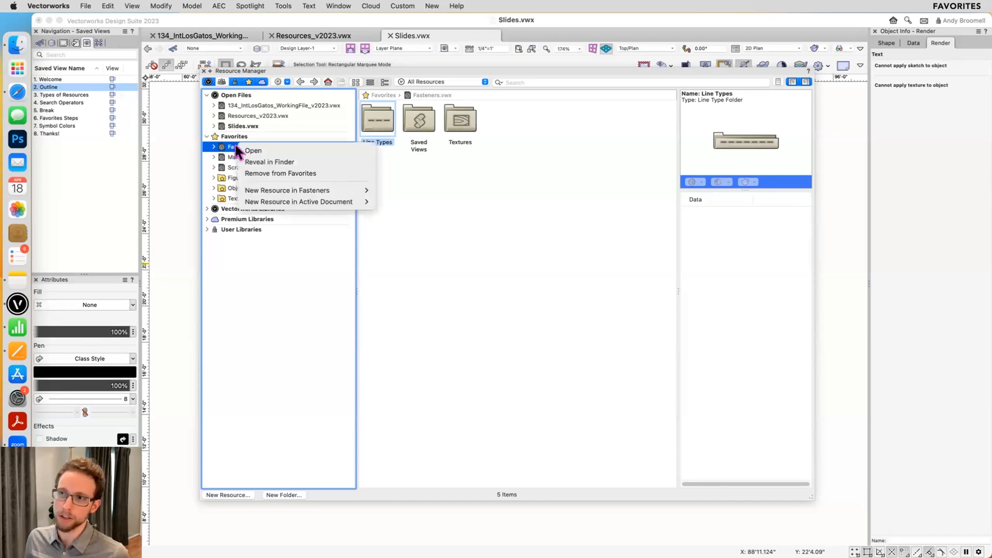
left_click(287, 162)
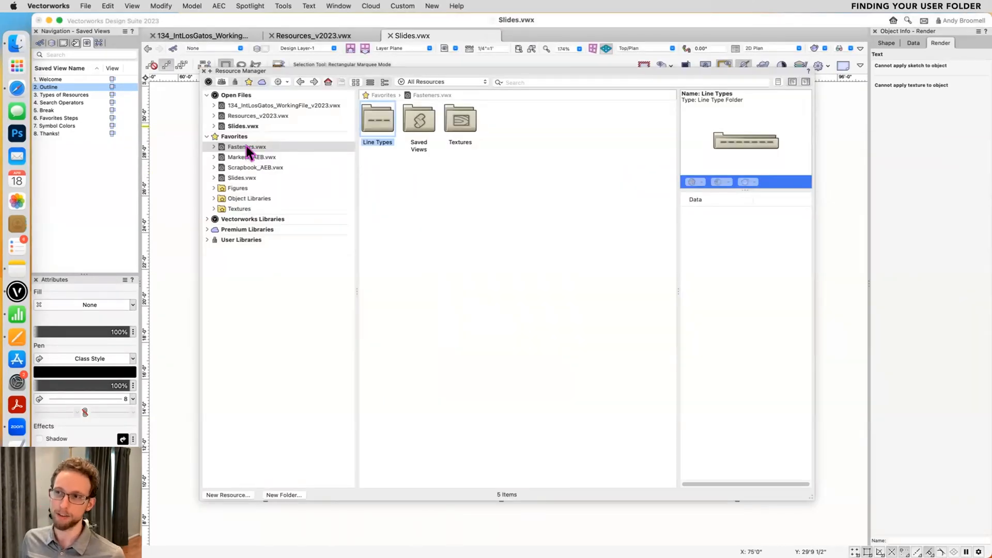
right_click(246, 147)
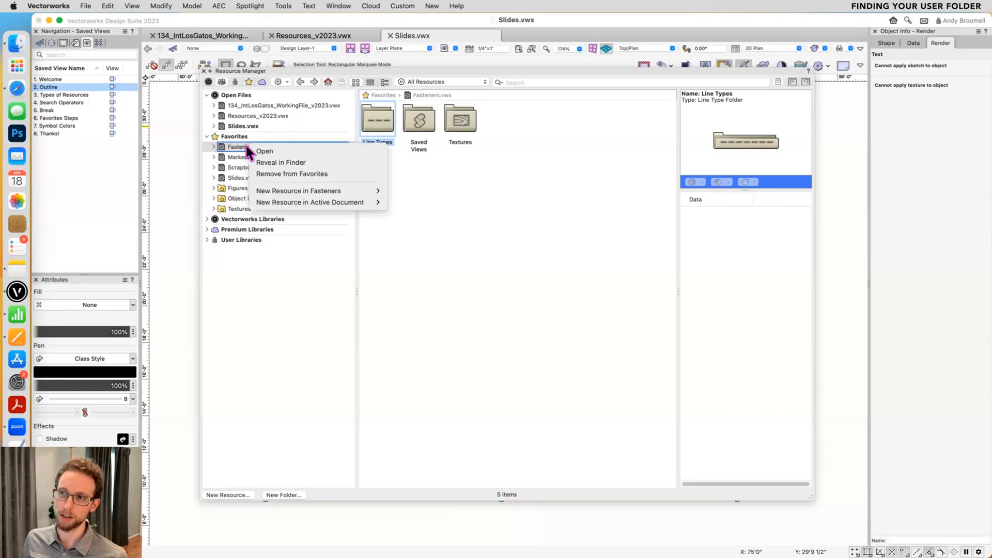
left_click(280, 162)
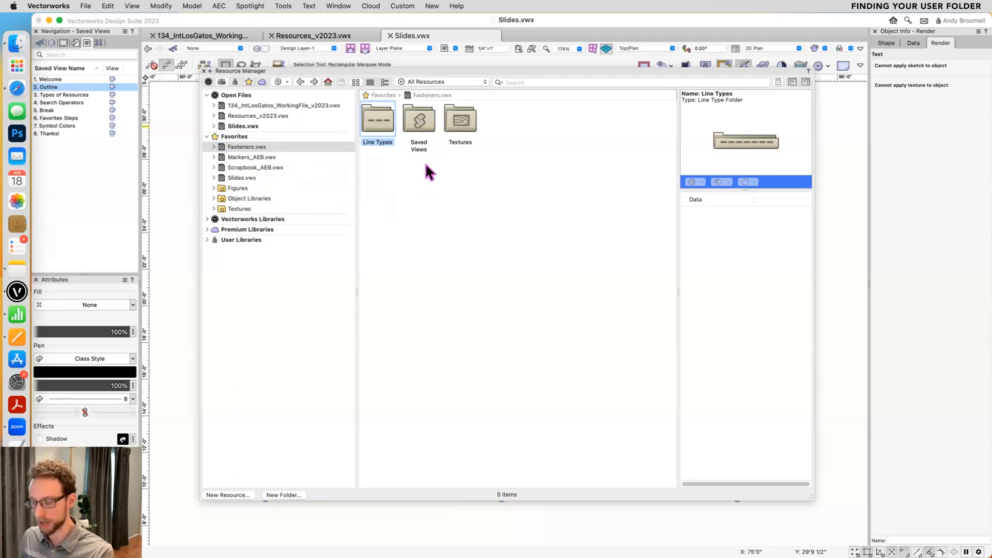
- Switch to the Resources_v2023.vwx drawing and show that file's resources in the Resource Manager
key("super+r")
left_click(413, 96)
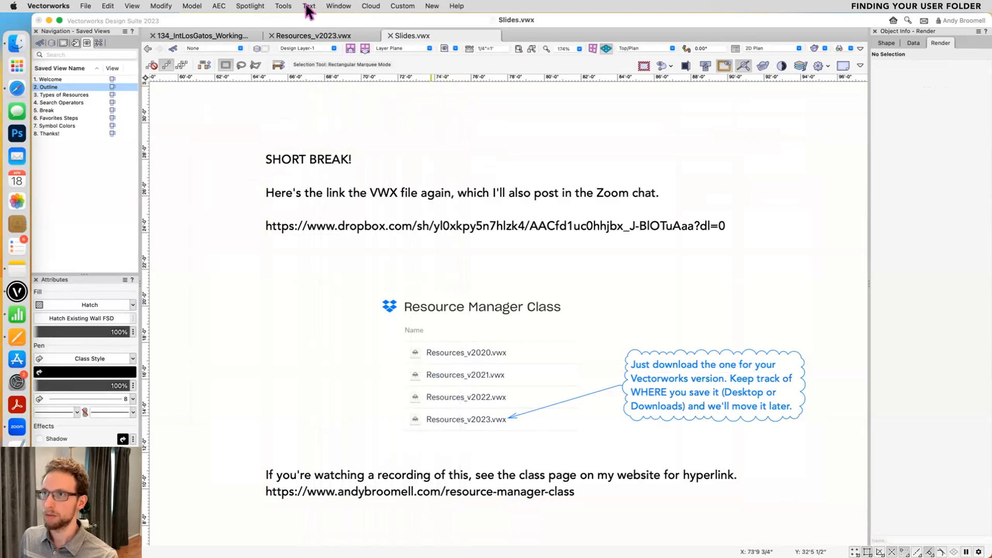
left_click(297, 36)
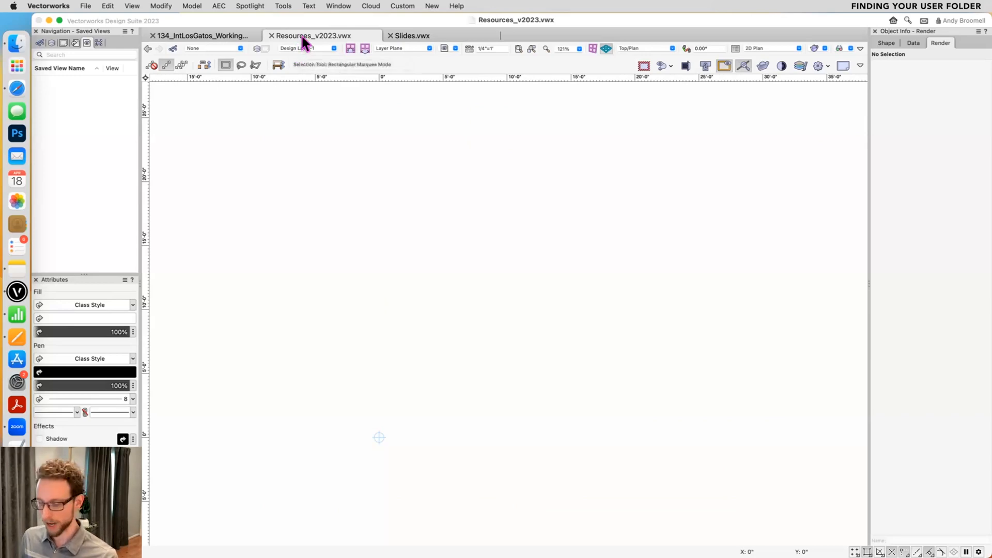
key("super+r")
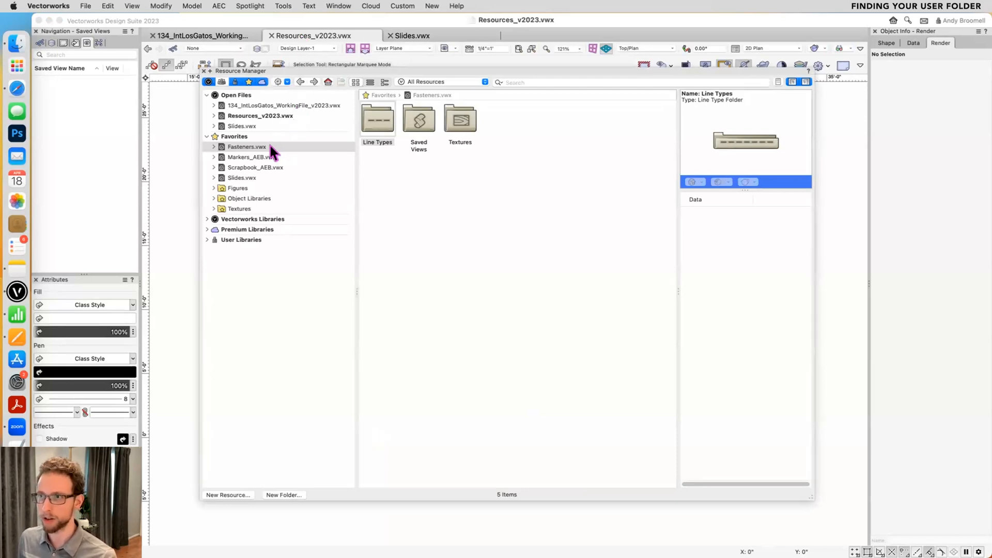
left_click(262, 116)
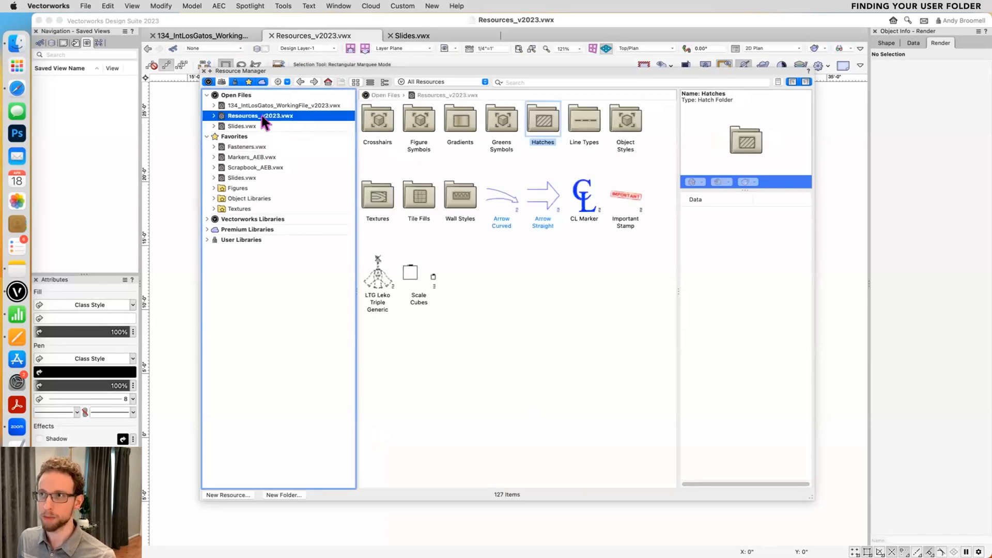
- Close all open drawings, discarding the changes to Slides.vwx and the Los Gatos working file
double_click(277, 118)
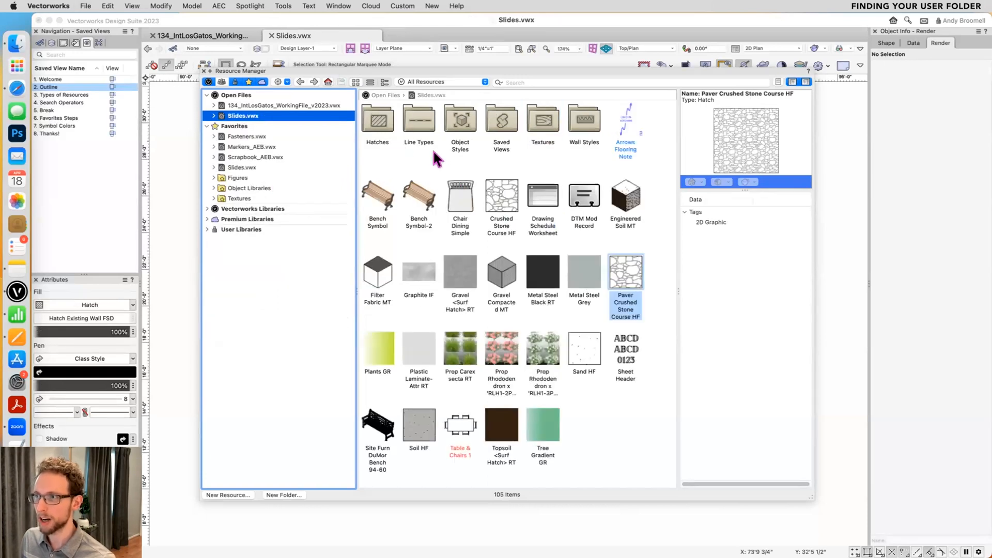
key("super+w")
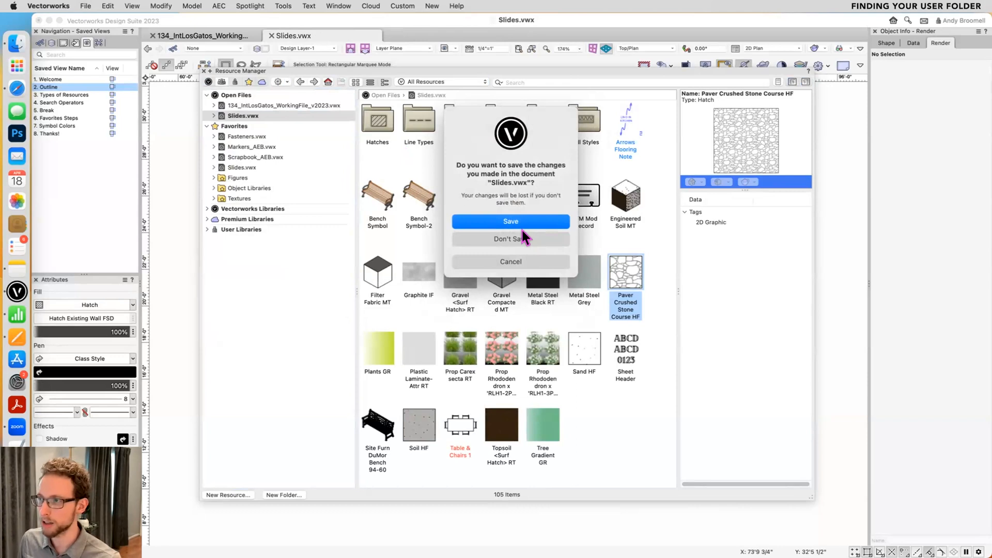
left_click(522, 238)
key("super+w")
left_click(520, 236)
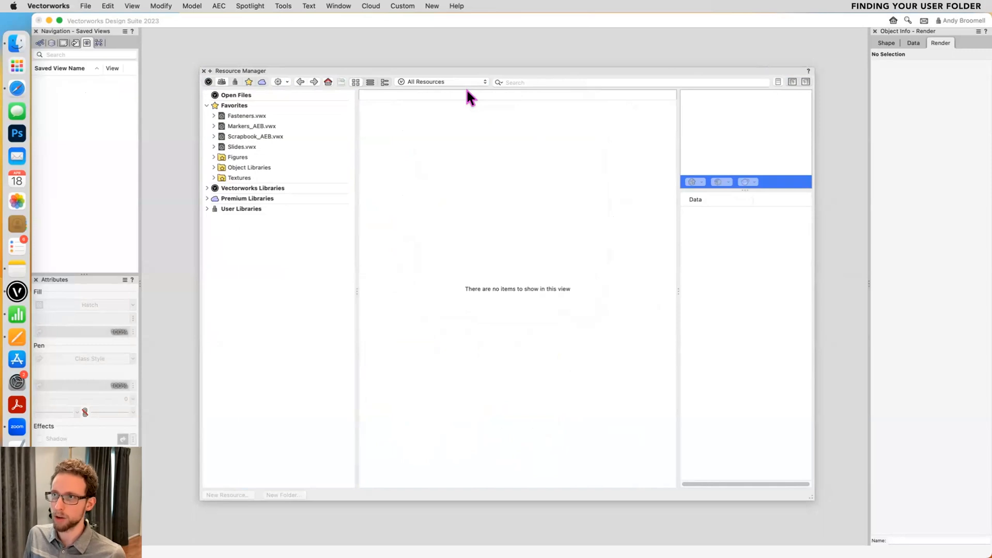
- Open the Vectorworks Preferences and go to the User Folders settings
left_click(283, 8)
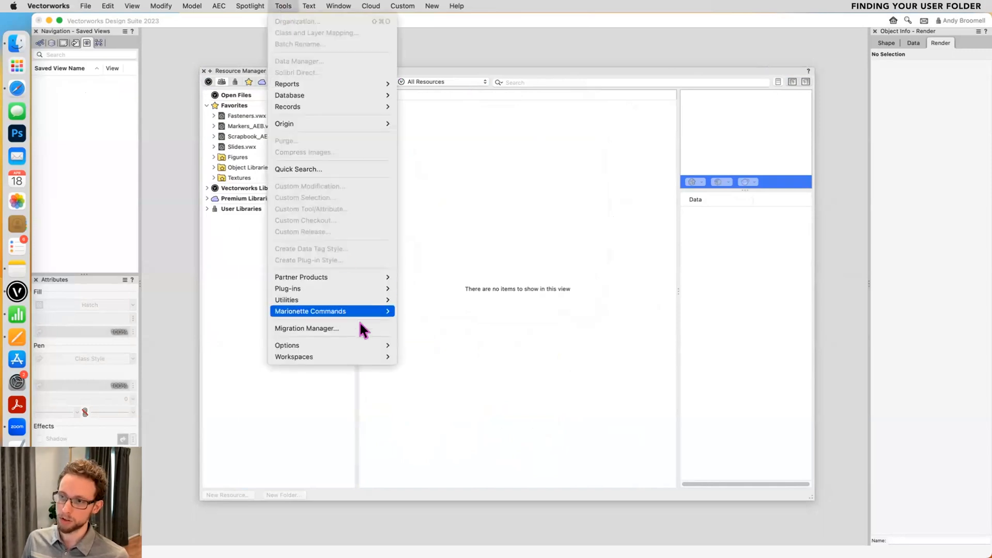
mouse_move(362, 343)
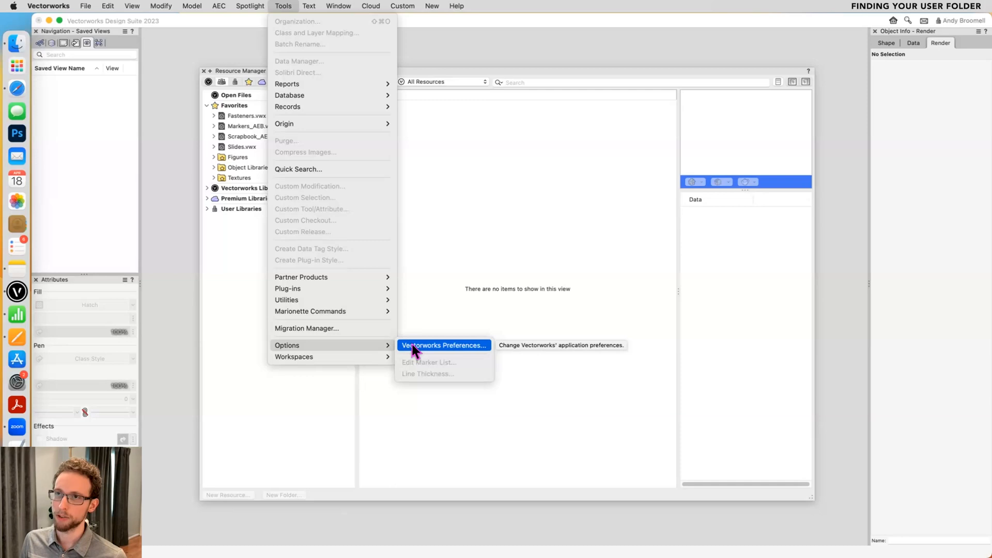
mouse_move(59, 9)
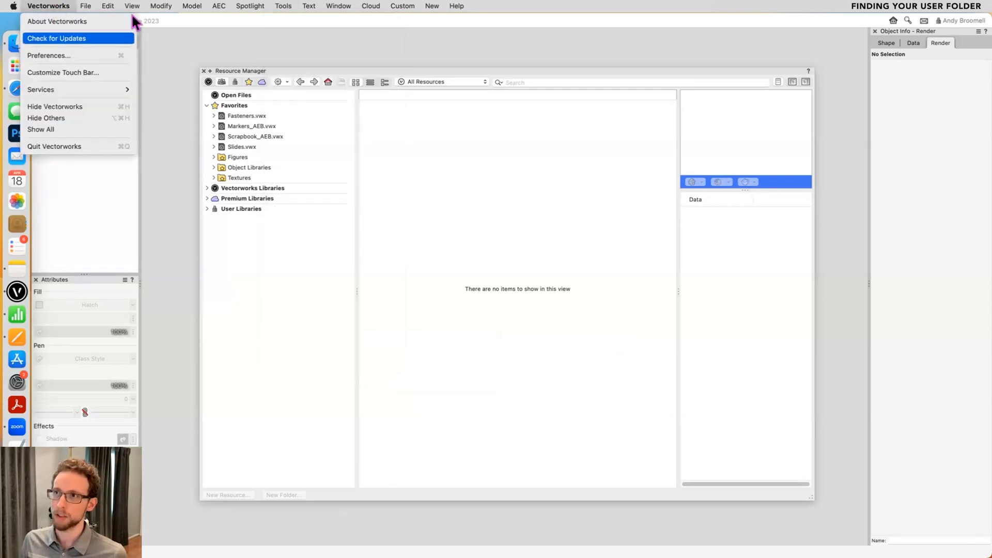
mouse_move(279, 8)
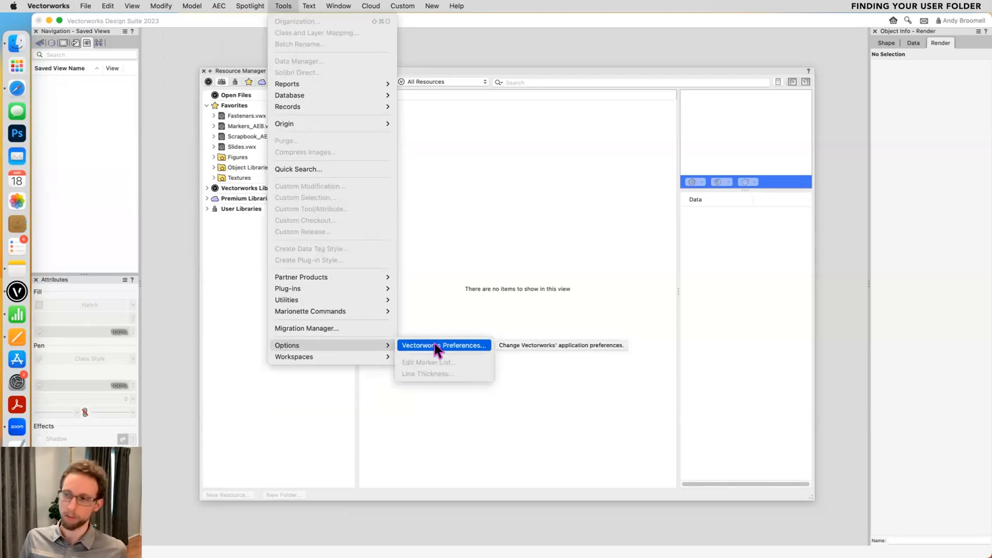
left_click(435, 343)
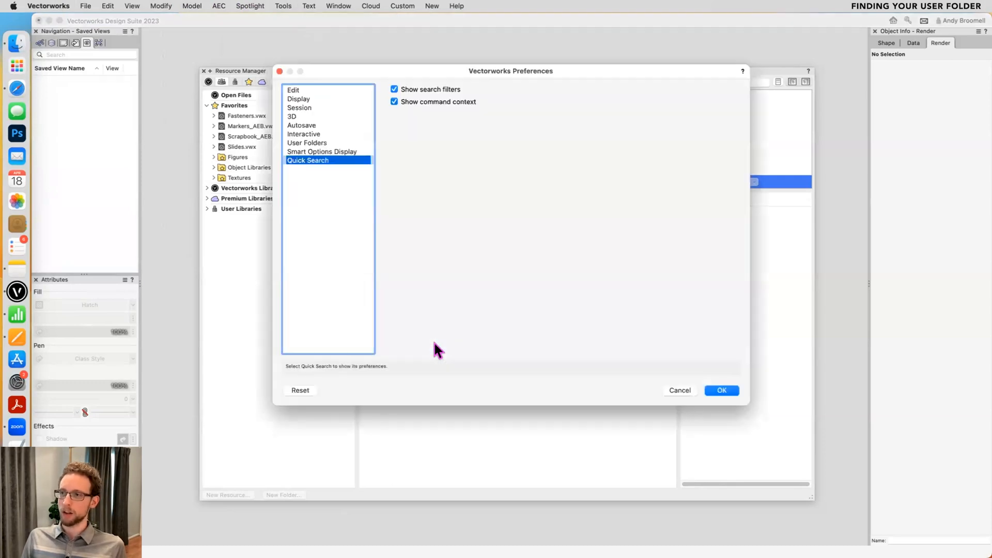
left_click(331, 127)
left_click(329, 107)
left_click(329, 99)
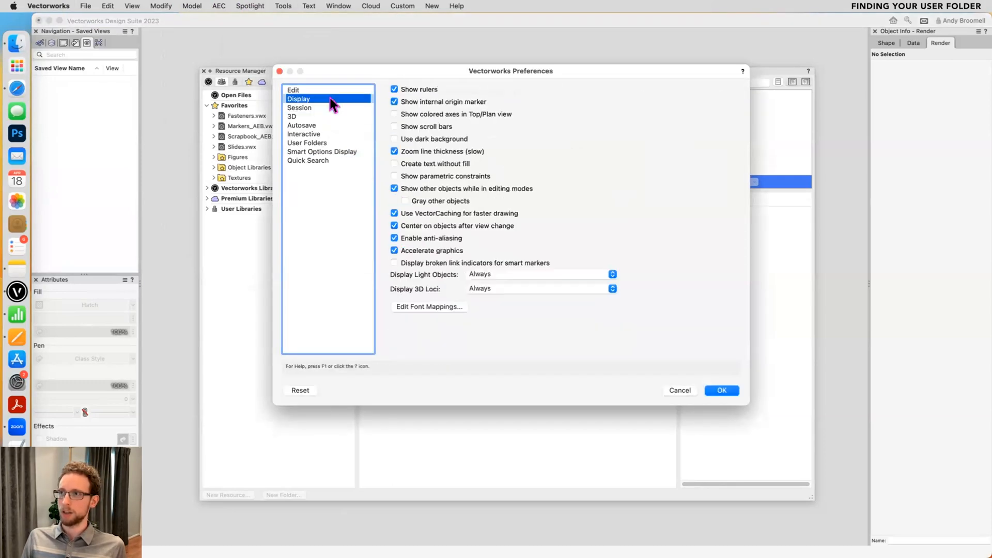
left_click(316, 142)
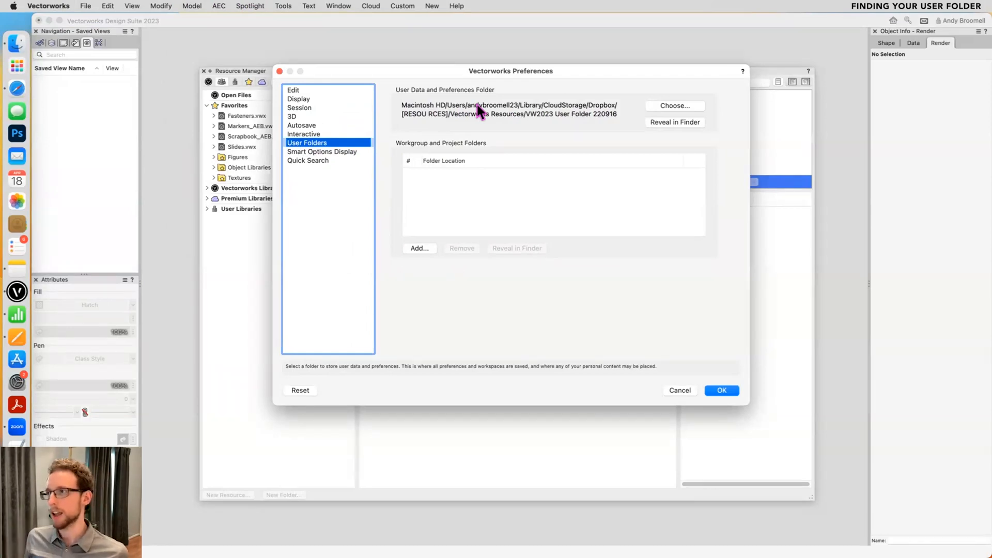
- Reveal the User Data and Preferences folder in Finder, then move and enlarge the Finder window
left_click(675, 123)
left_click_drag(326, 165, 559, 104)
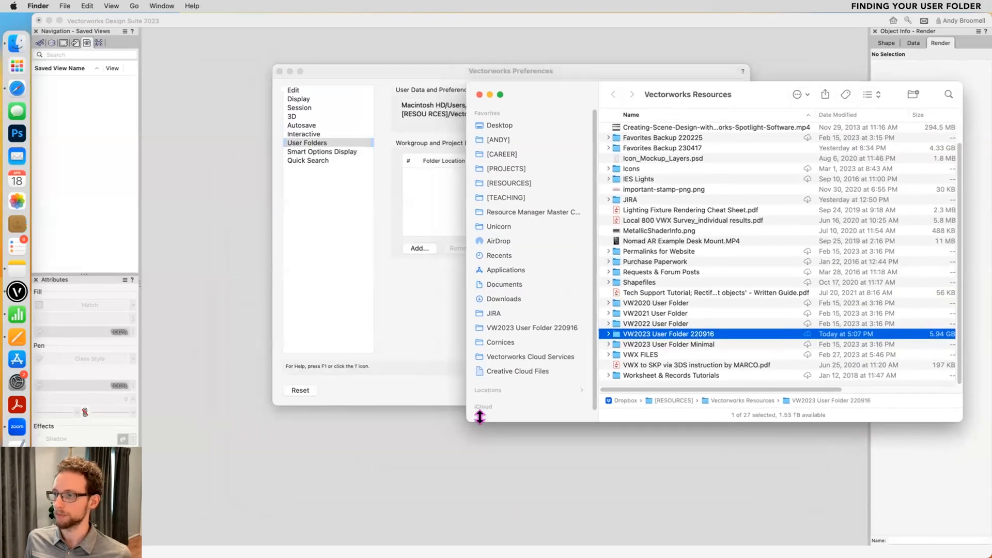
left_click_drag(464, 418, 517, 524)
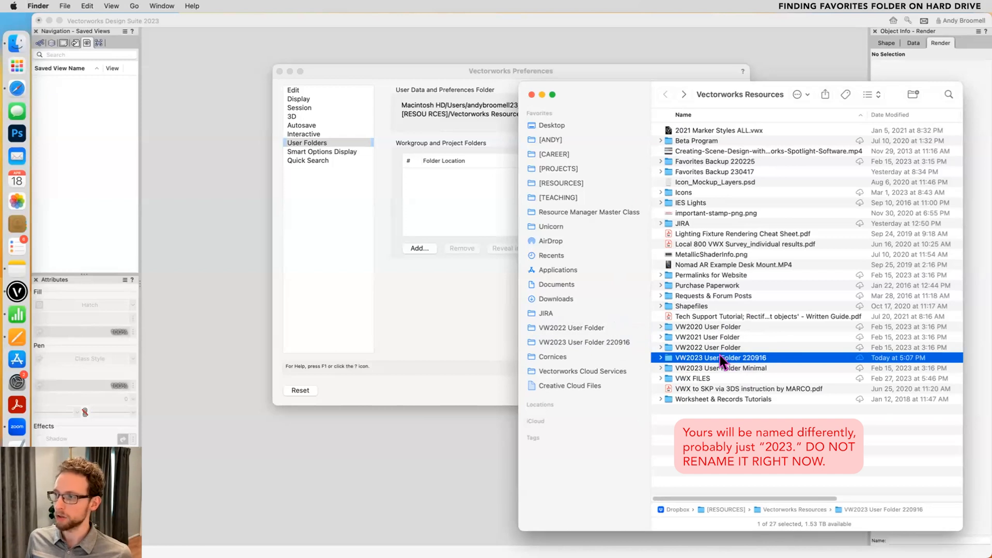
- Open the Libraries folder inside VW2023 User Folder 220916 and select the Favorites folder
double_click(722, 358)
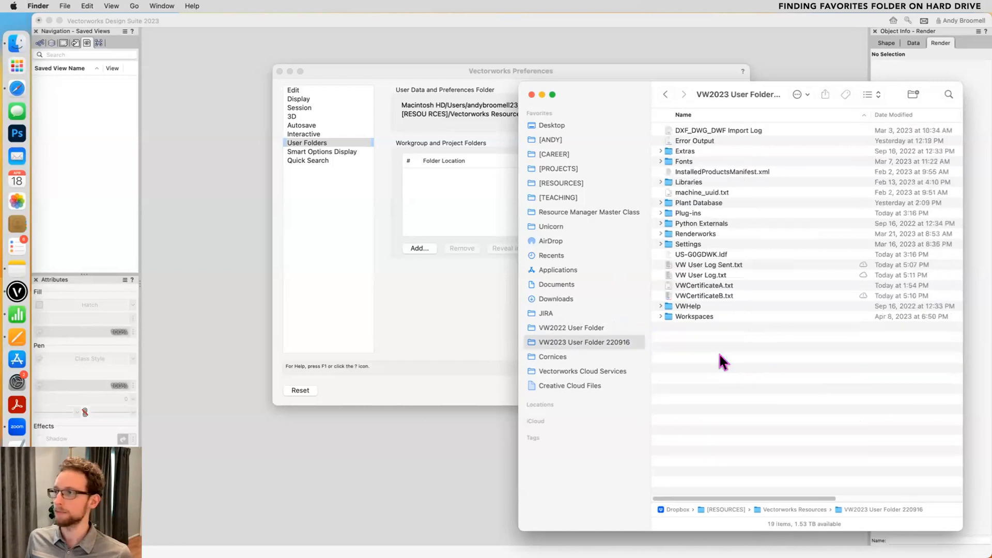
left_click(691, 183)
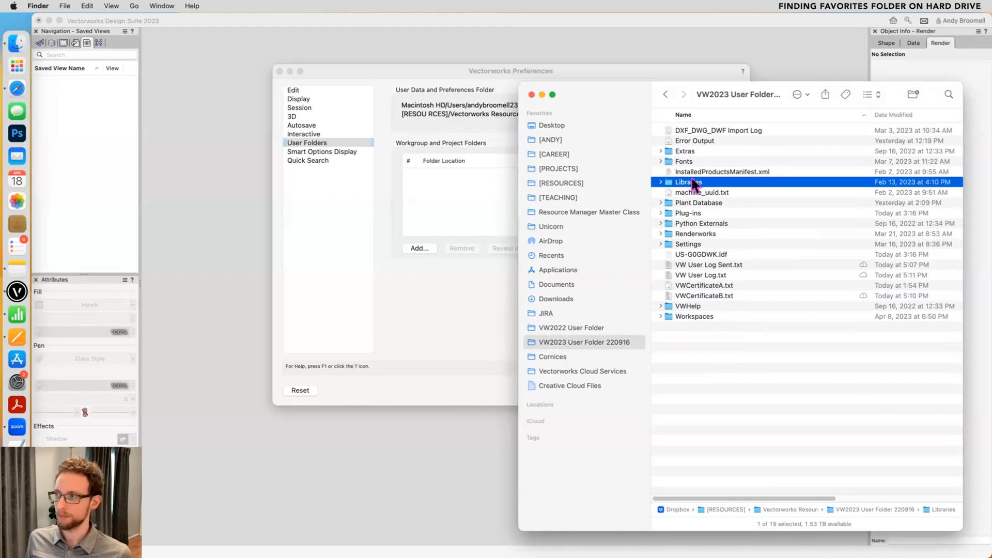
double_click(685, 181)
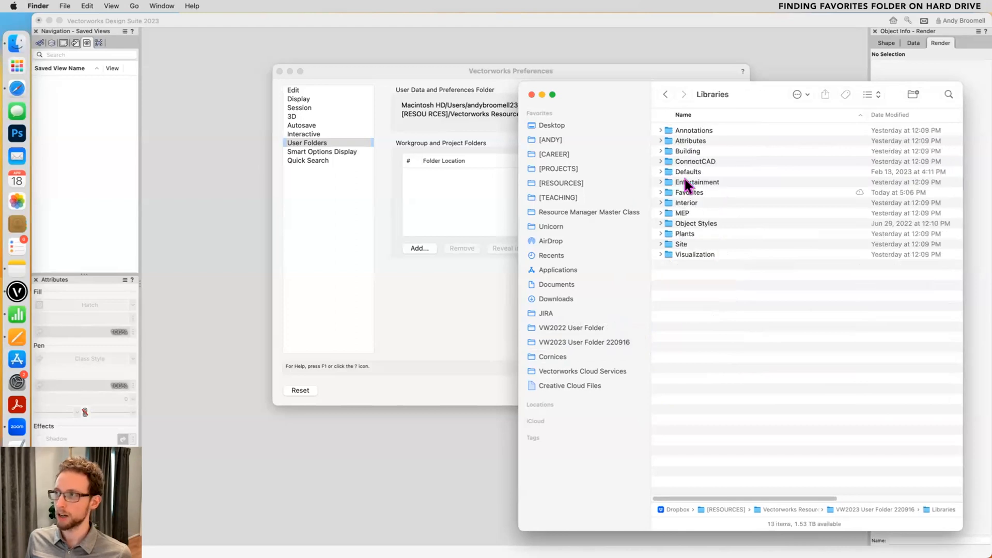
left_click(690, 193)
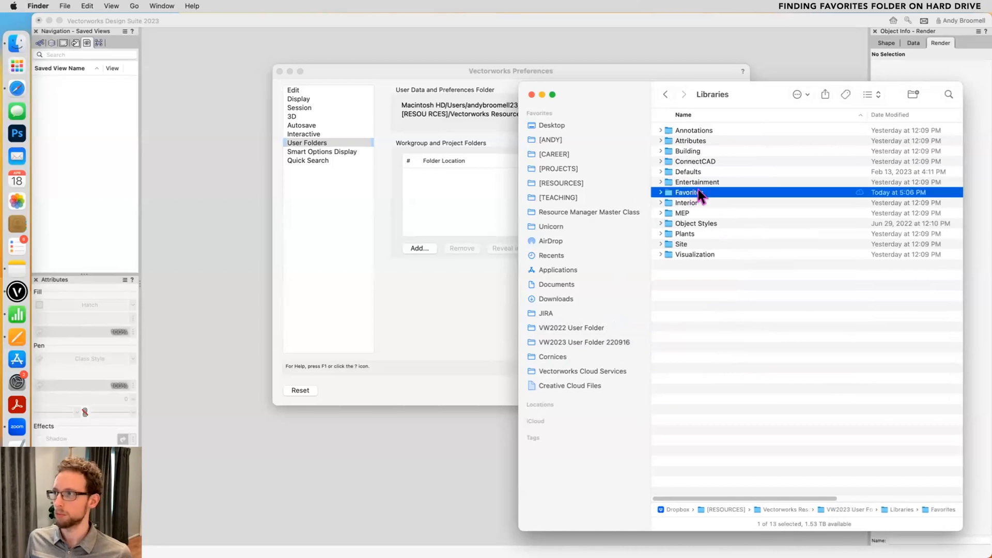
- Open the Favorites folder in Finder, then return to Vectorworks and cancel the Vectorworks Preferences
double_click(697, 192)
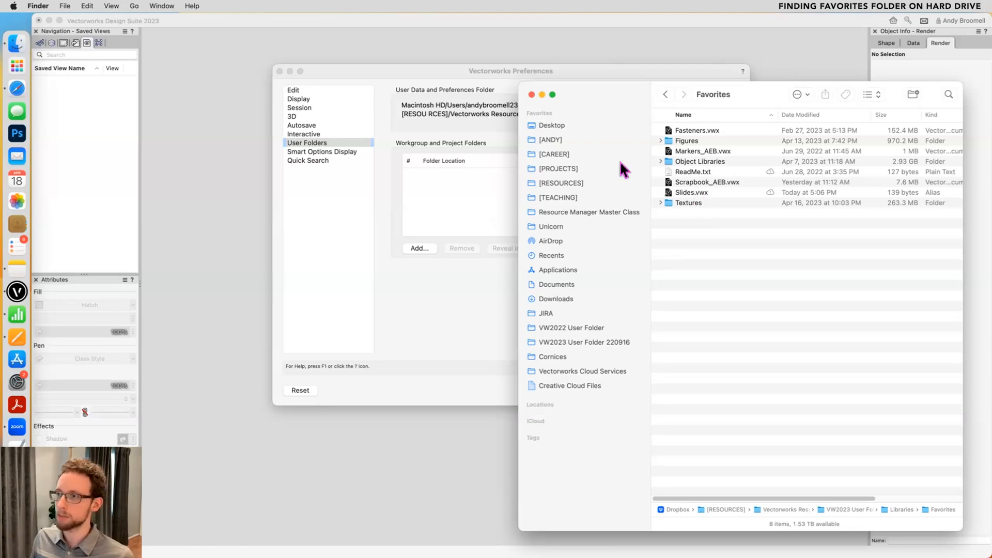
left_click(432, 297)
left_click(679, 390)
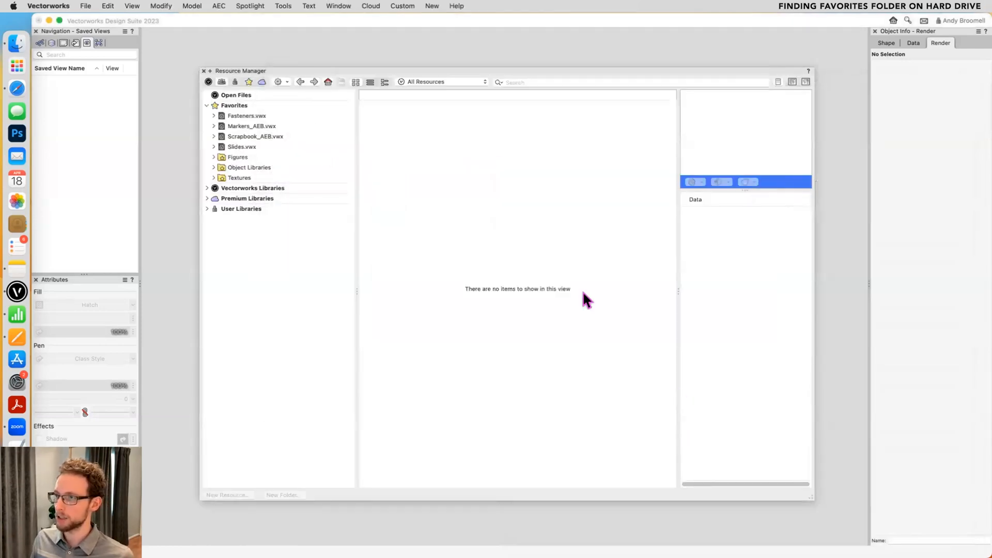
- Reopen the Vectorworks Preferences at User Folders and reveal the User Data and Preferences folder in Finder
left_click(284, 6)
mouse_move(354, 345)
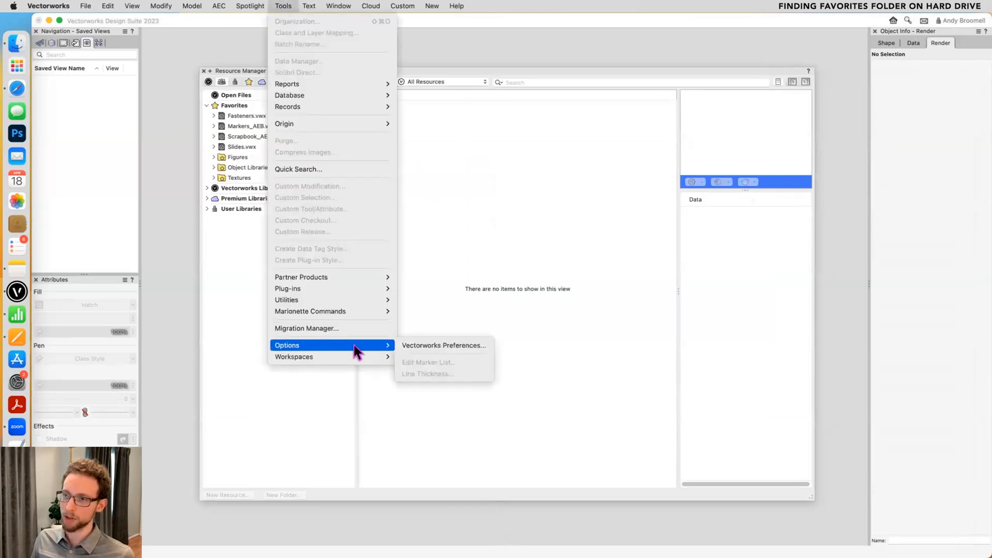
left_click(436, 345)
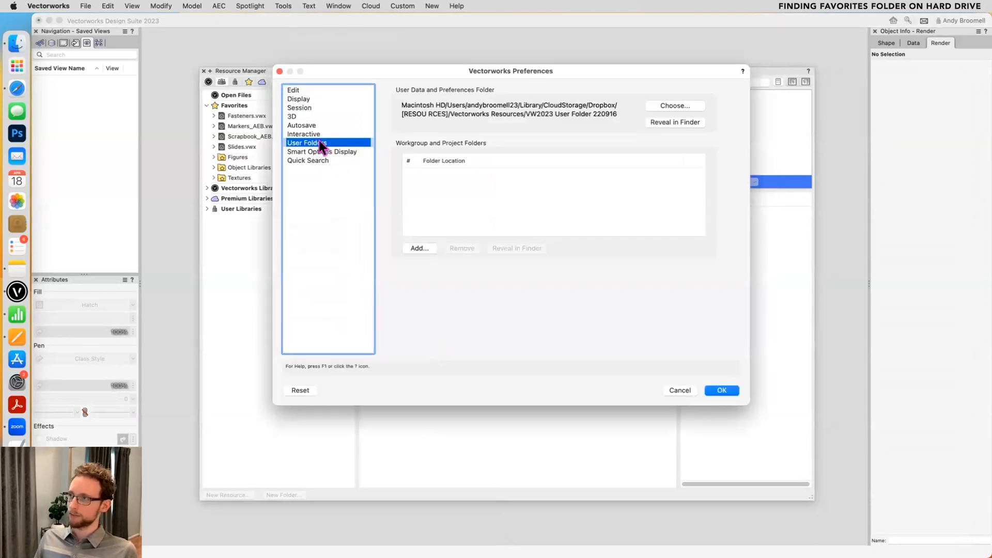
left_click(674, 122)
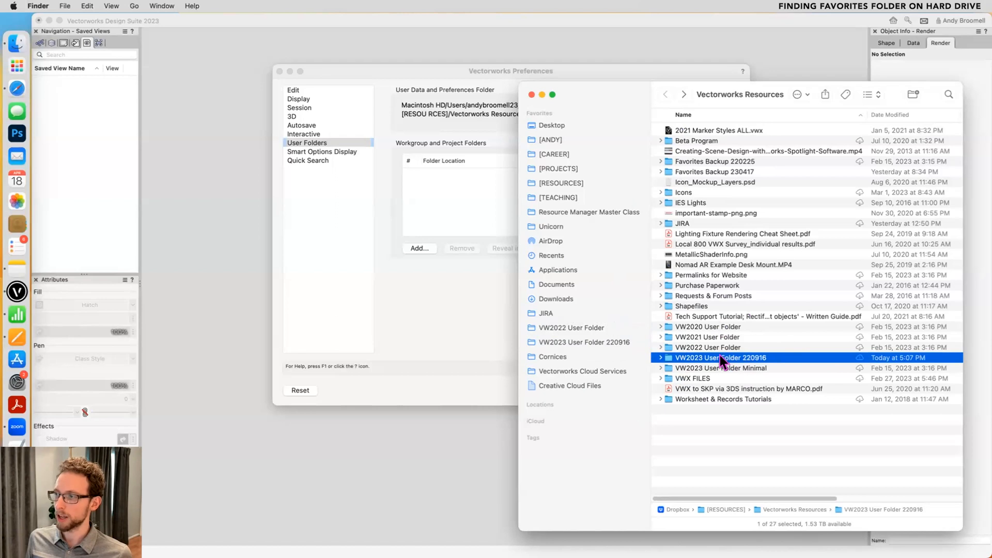
- Open VW2023 User Folder 220916, go into its Libraries folder and open the Favorites folder
double_click(720, 357)
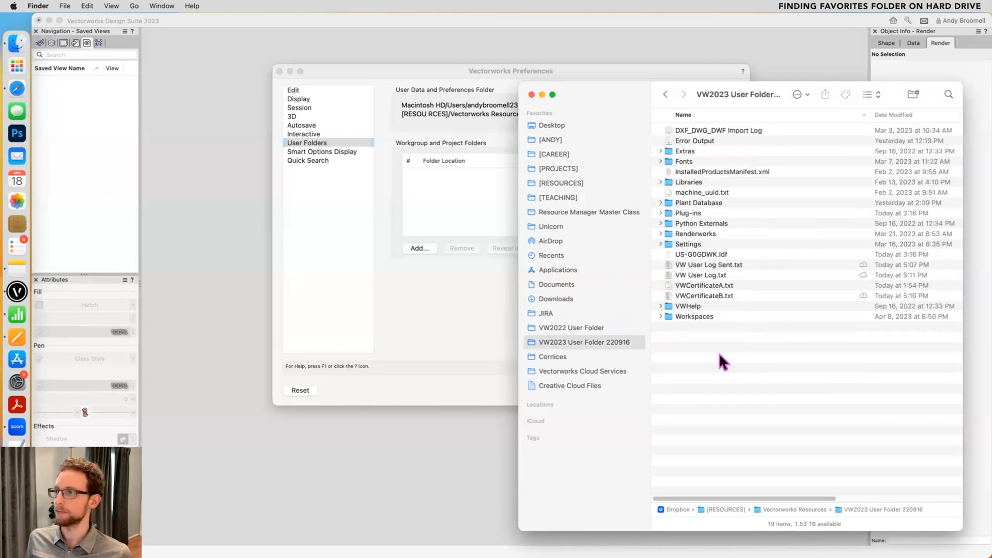
left_click(695, 182)
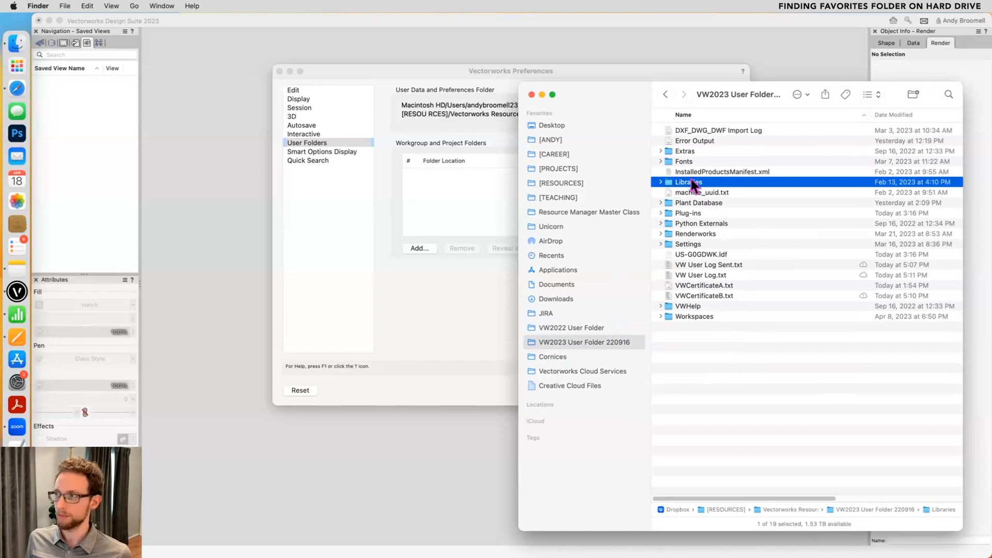
double_click(686, 182)
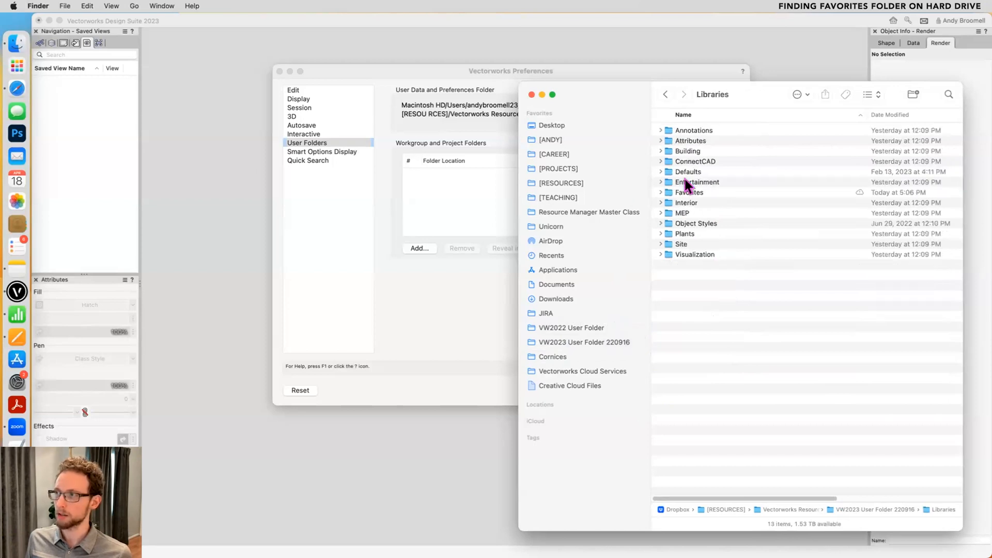
left_click(692, 192)
double_click(696, 191)
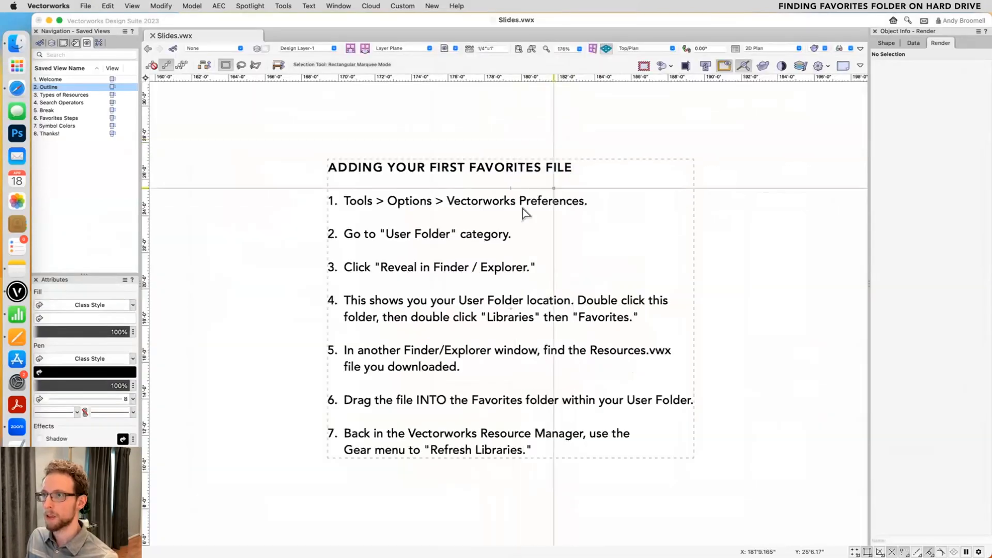
scroll(523, 212, "up", 1)
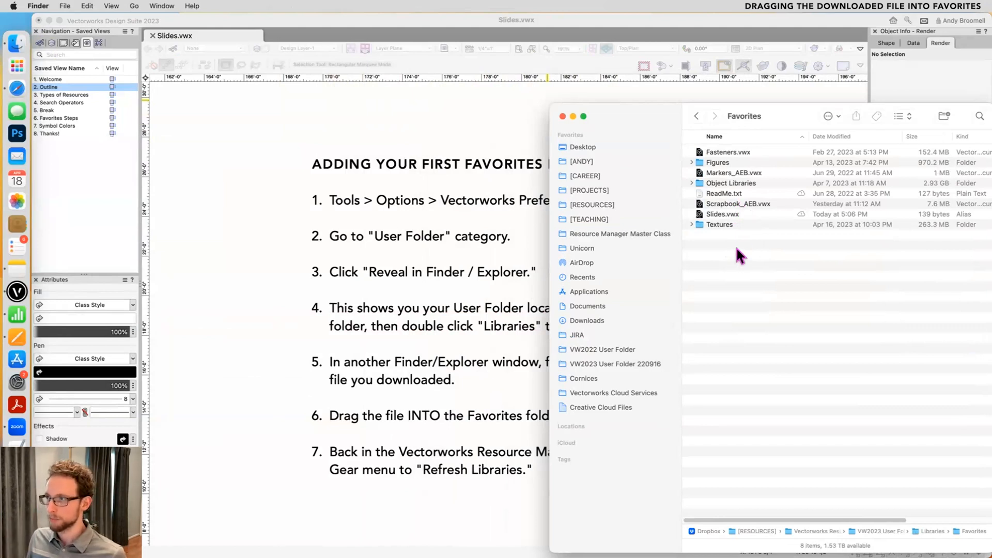
- Open a second Finder window beside the Favorites window and show the Downloads folder in it
left_click_drag(639, 106, 610, 97)
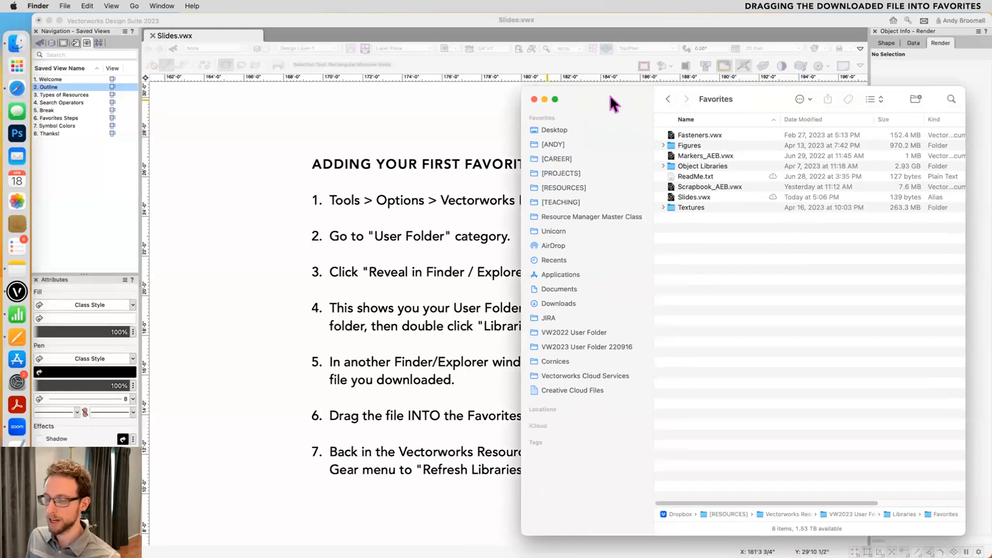
left_click(65, 5)
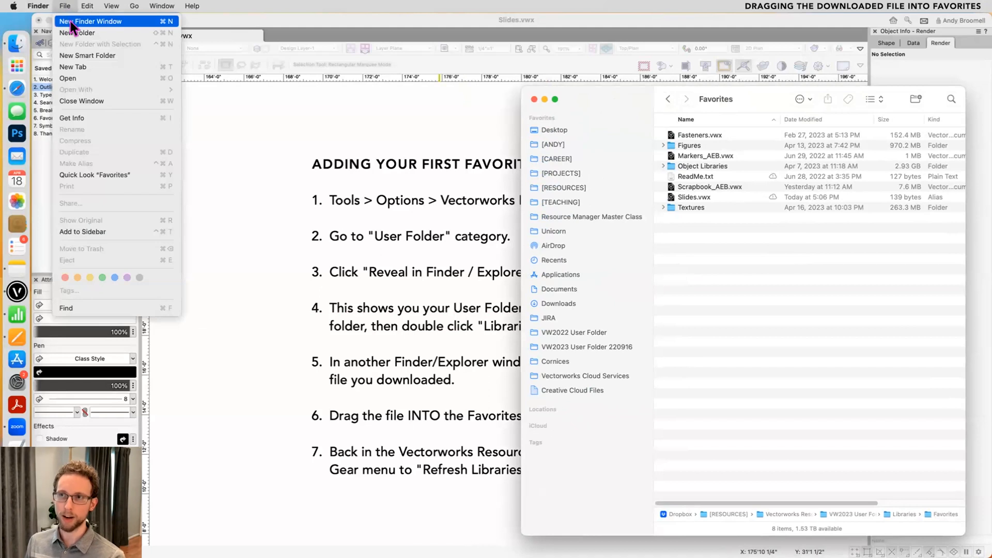
left_click(70, 20)
left_click_drag(185, 144, 263, 102)
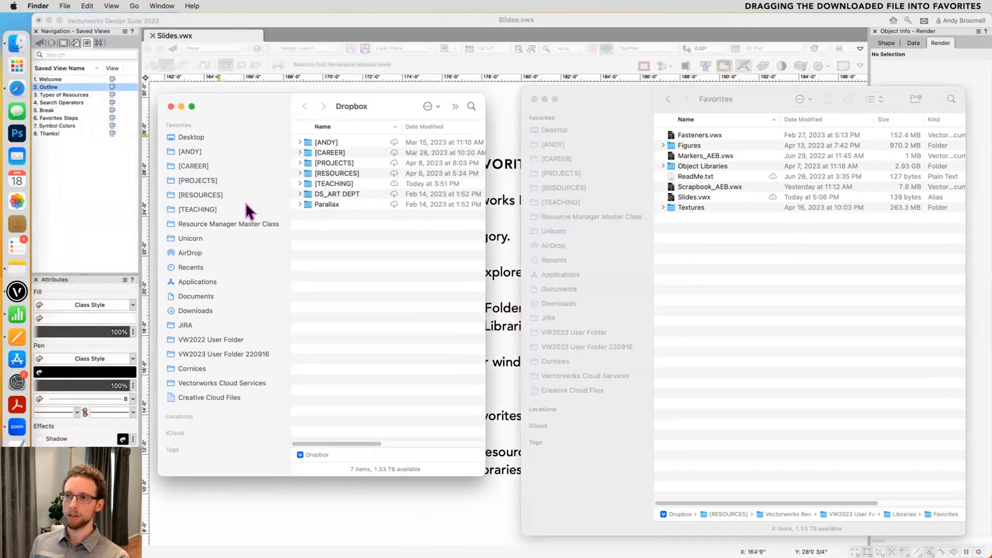
left_click(195, 310)
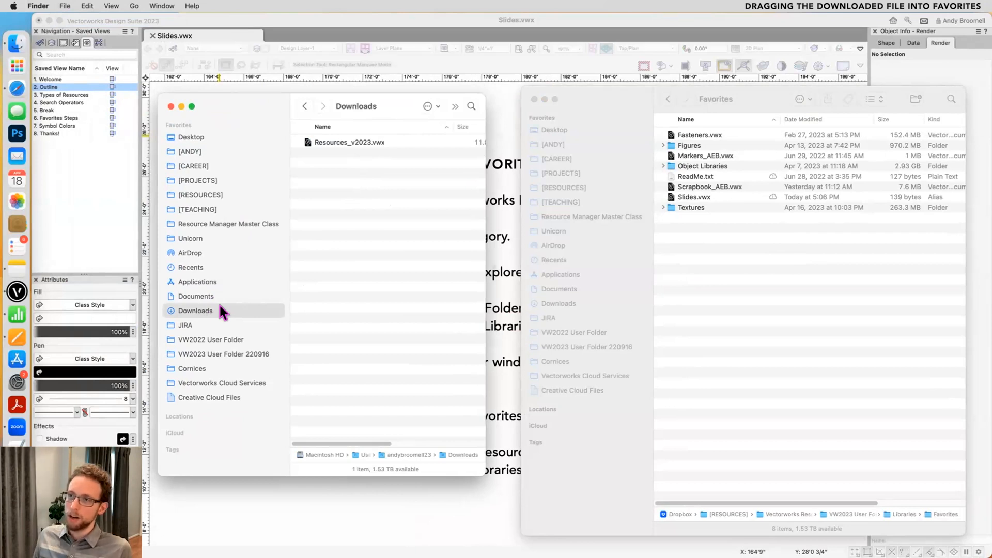
- Move Resources_v2023.vwx from the Downloads folder into the Favorites folder of the user folder
left_click(377, 141)
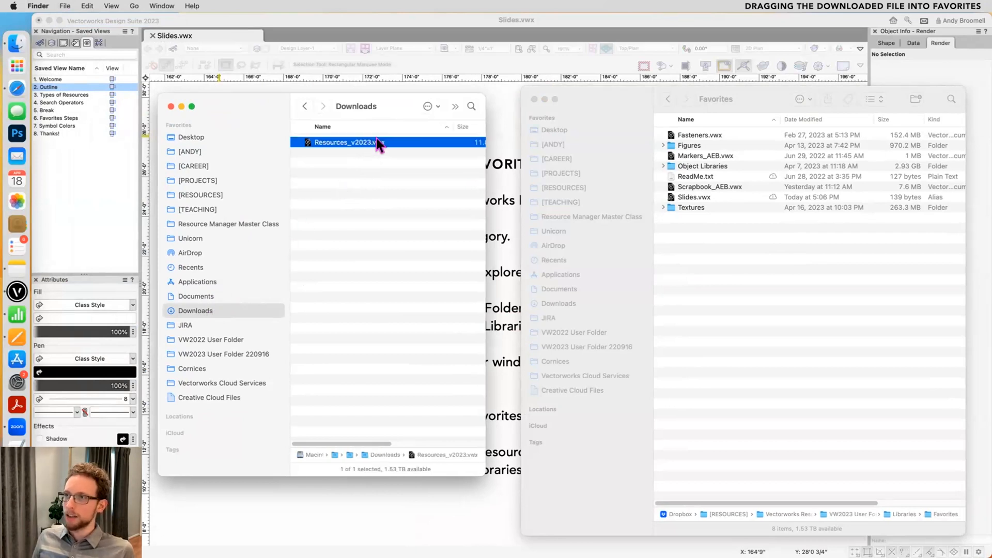
left_click_drag(352, 142, 768, 280)
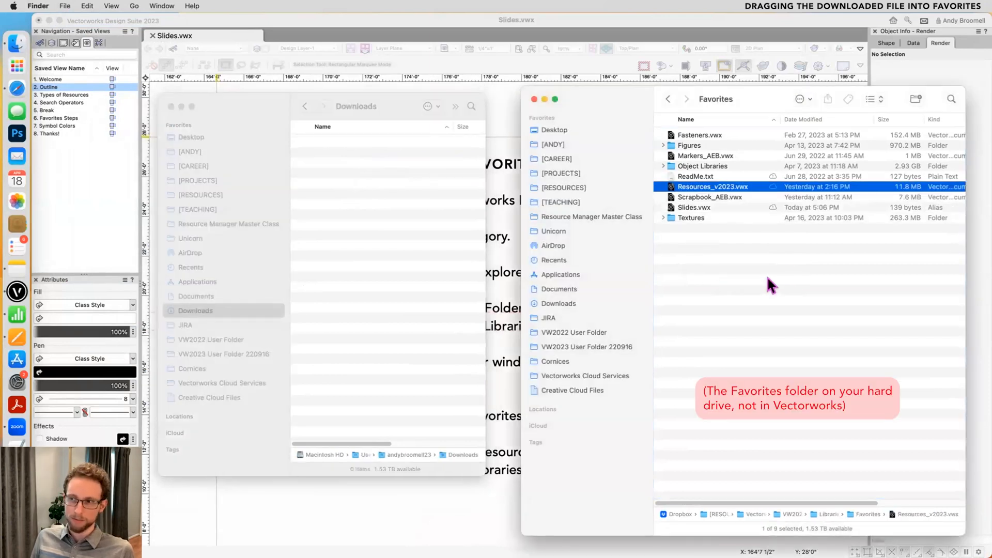
left_click(768, 279)
left_click(413, 223)
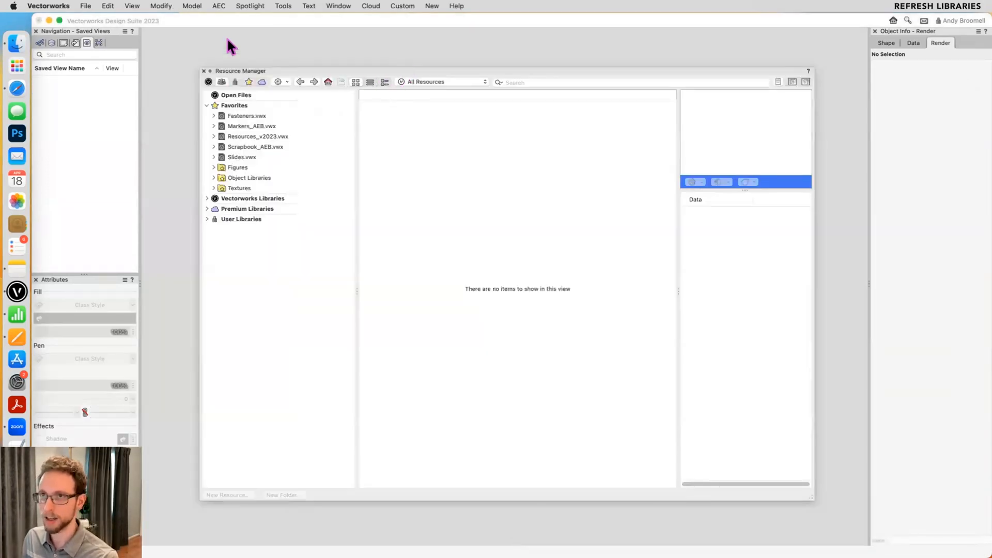
- Switch back to Vectorworks and reopen the recent file Slides.vwx
key("super+r")
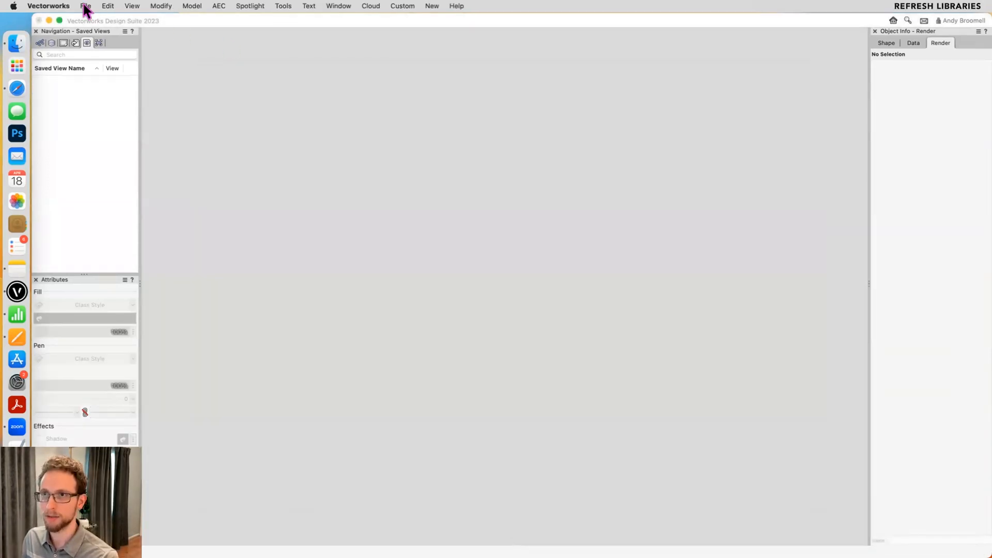
left_click(86, 6)
mouse_move(132, 40)
left_click(250, 44)
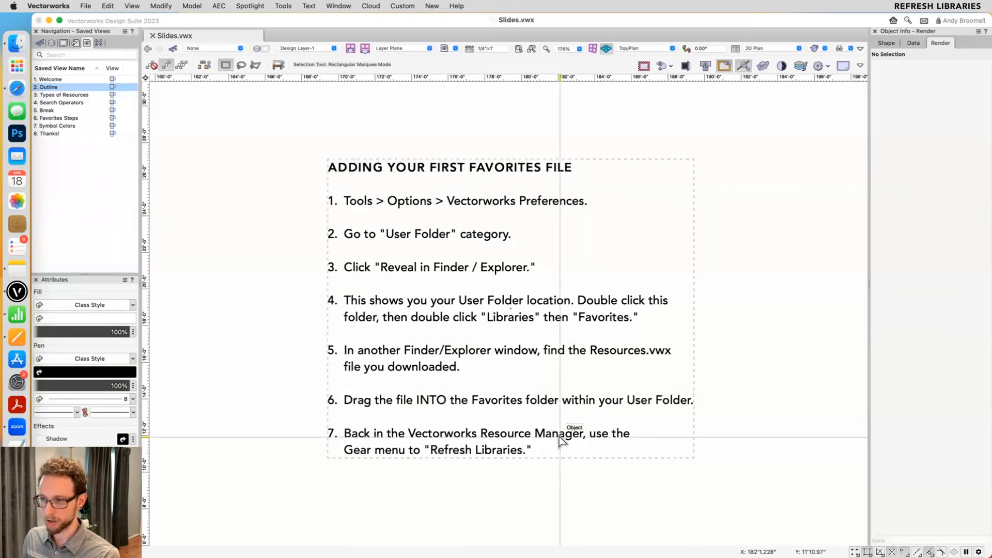
- Refresh the libraries from the Resource Manager
key("super+r")
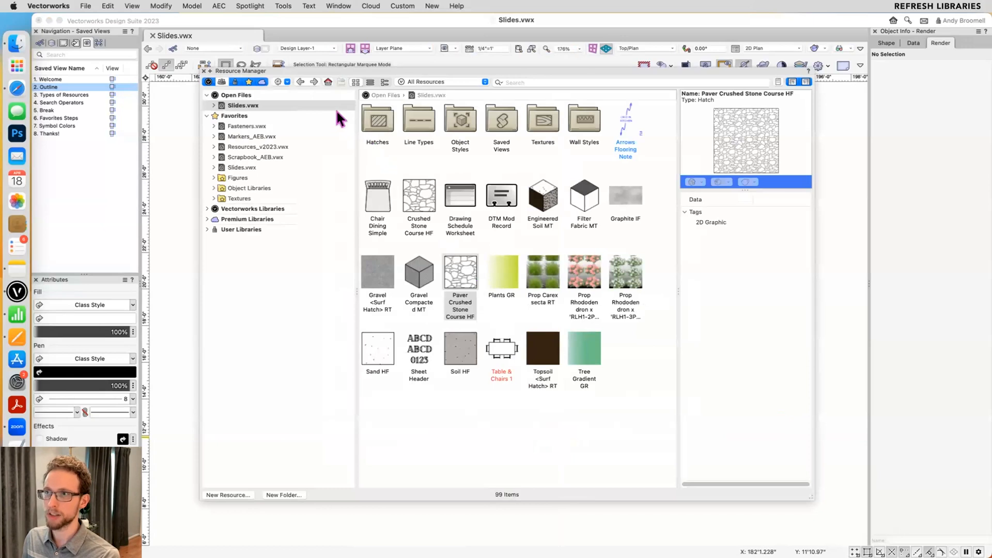
left_click(281, 82)
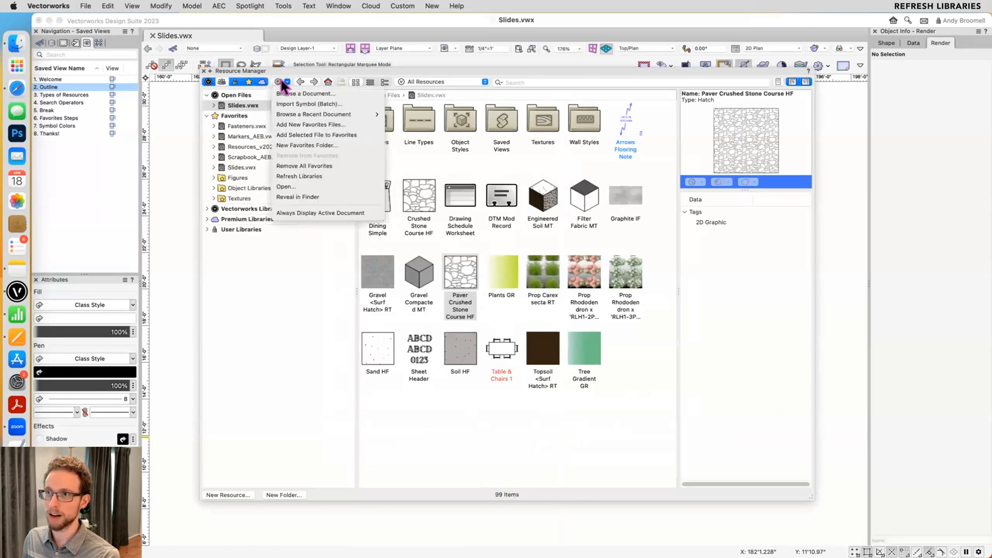
left_click(299, 177)
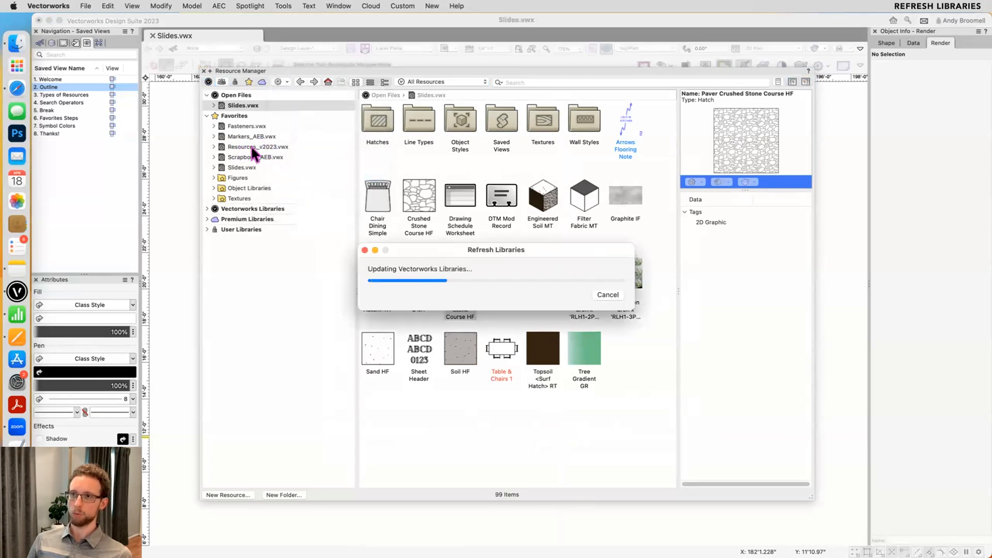
- Browse the Favorites files Fasteners.vwx, Markers_AEB.vwx and Resources_v2023.vwx, and expand the folder list of Resources_v2023.vwx
left_click(248, 147)
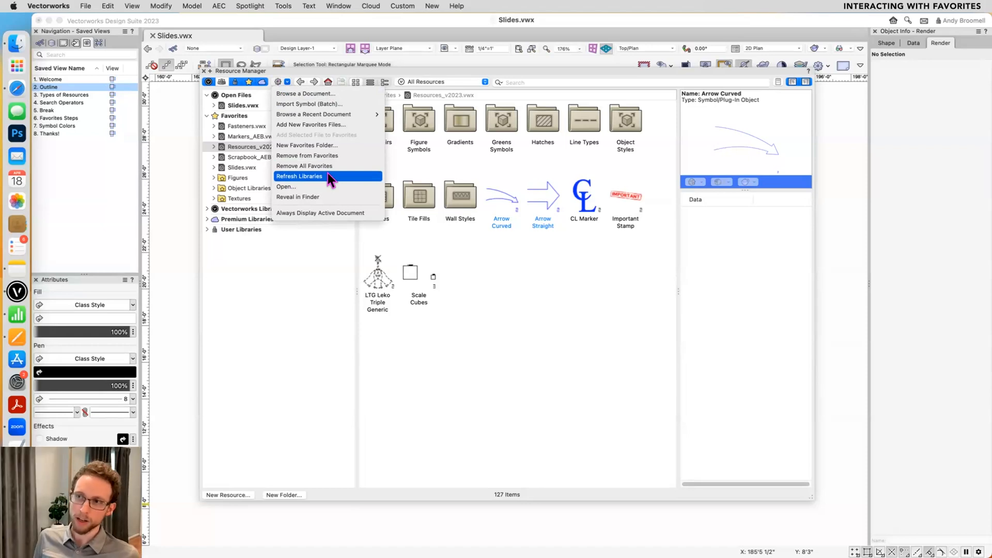
left_click(229, 116)
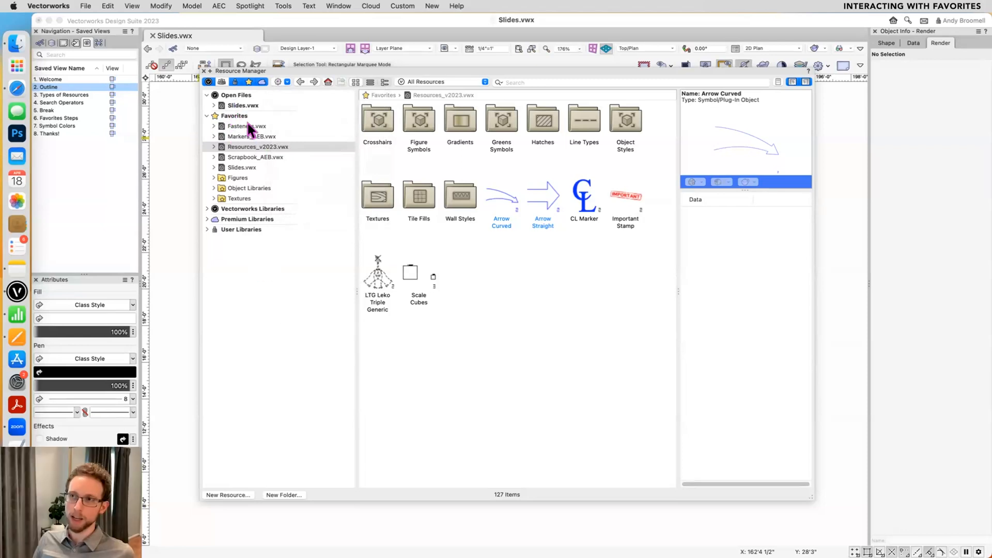
left_click(240, 105)
left_click(239, 126)
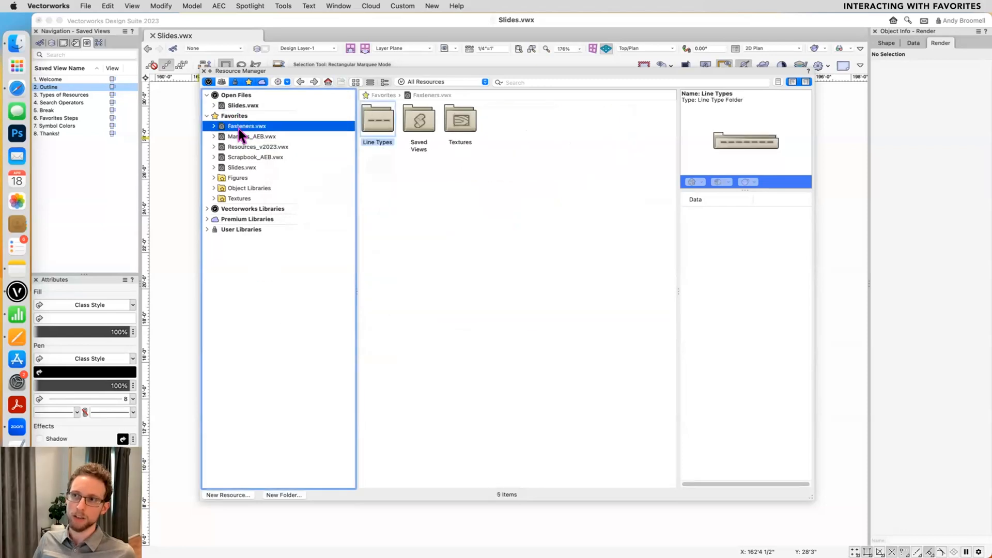
left_click(238, 137)
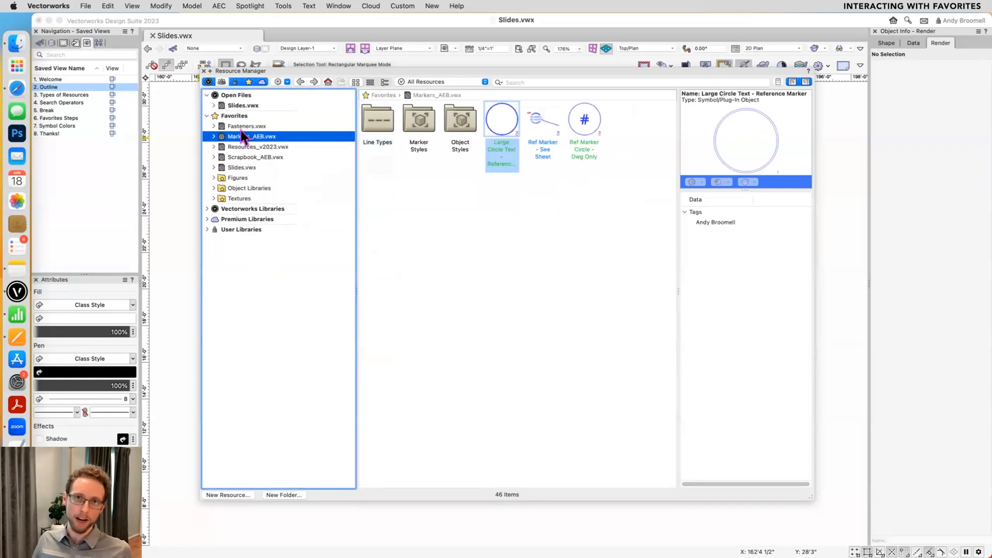
left_click(237, 145)
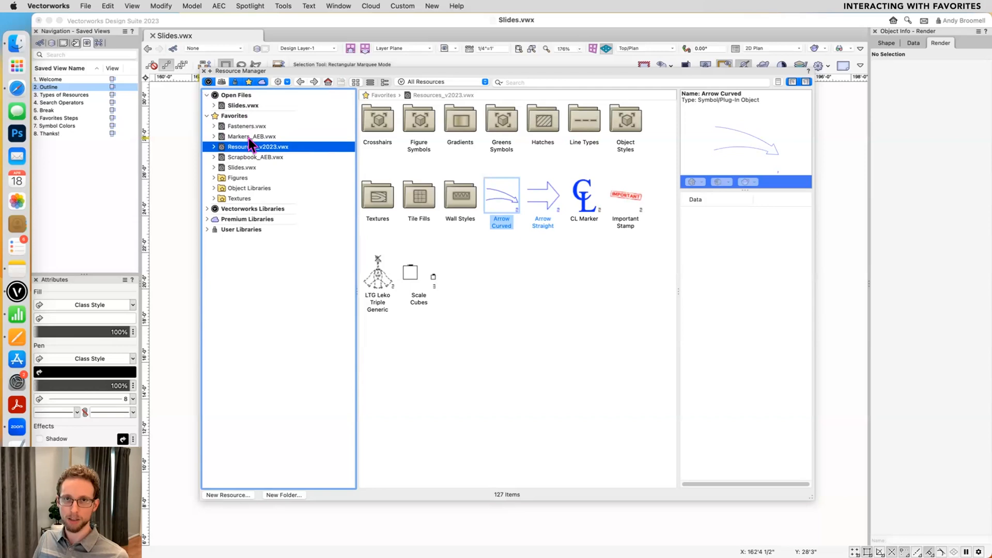
left_click(212, 147)
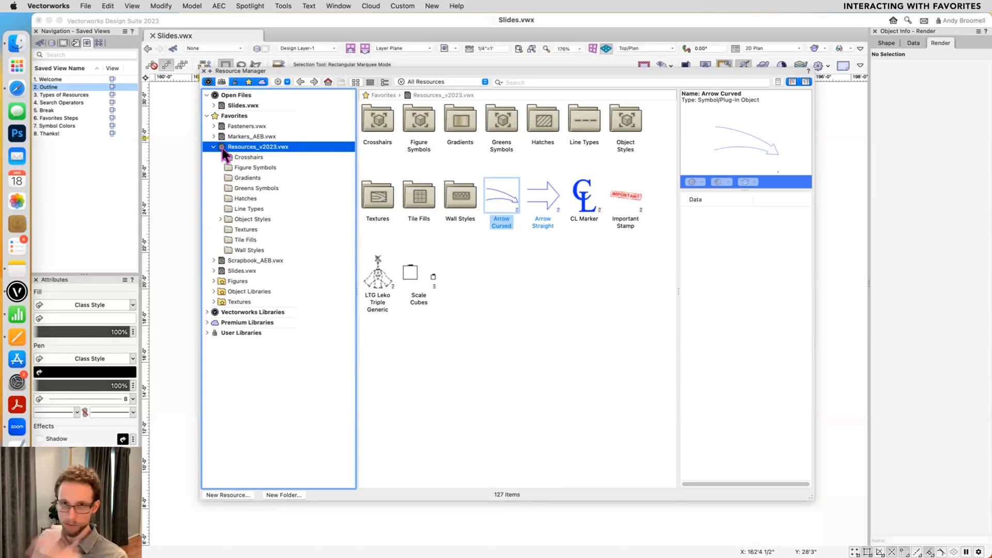
- Create a new blank drawing and insert the Arrow Curved symbol from the Resources_v2023.vwx favorites file
key("super+n")
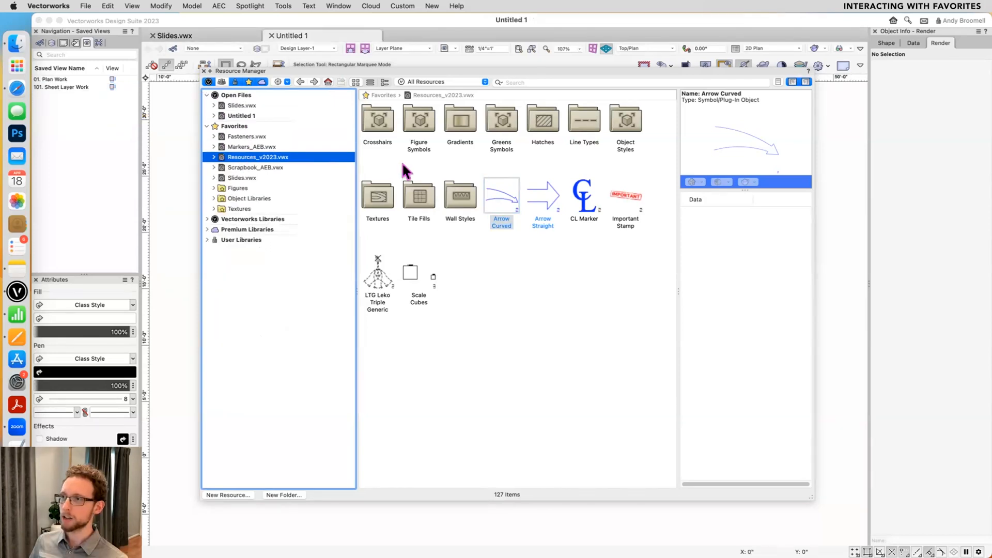
double_click(507, 201)
scroll(527, 207, "up", 5)
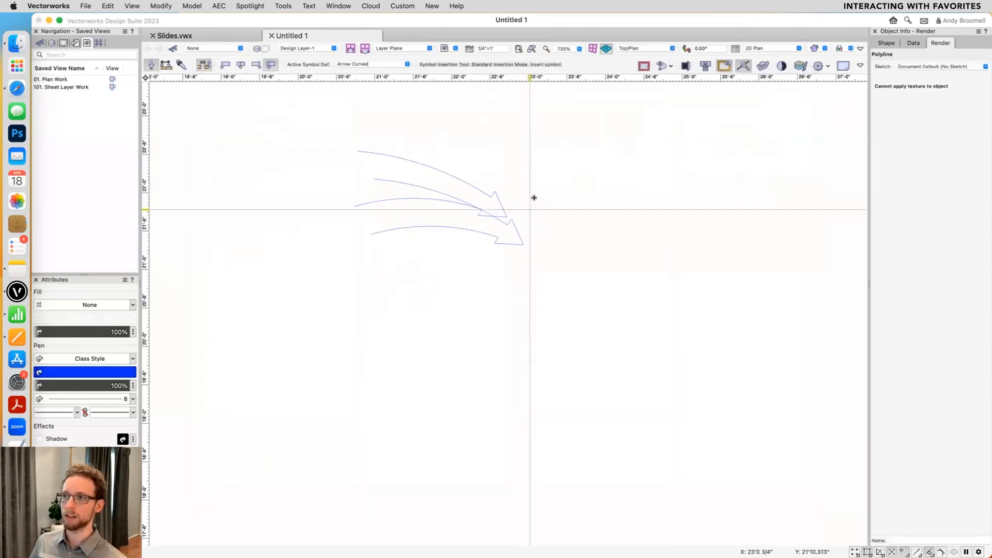
left_click(529, 210)
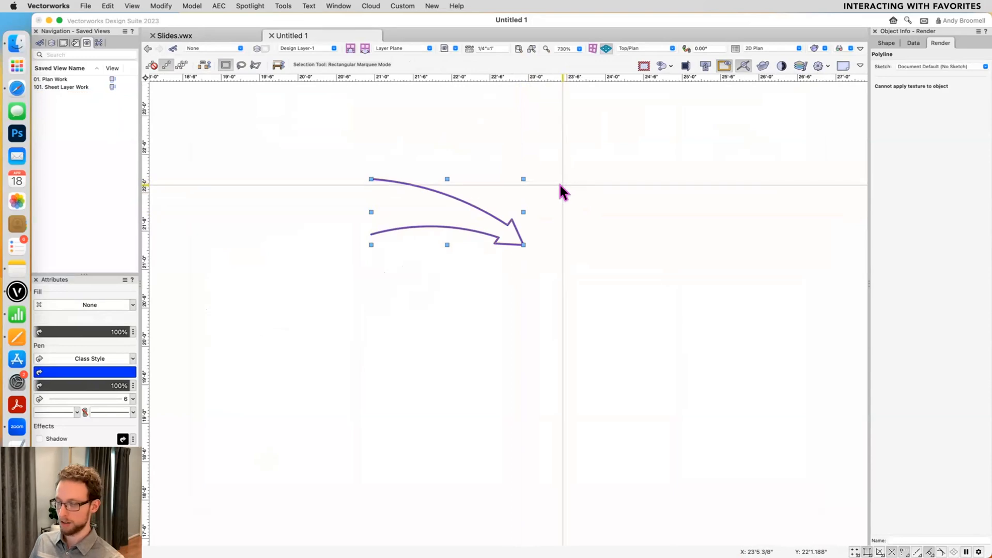
- Reopen the Resource Manager, reveal the favorites file Resources_v2023.vwx in Finder, and return to Vectorworks
key("super+r")
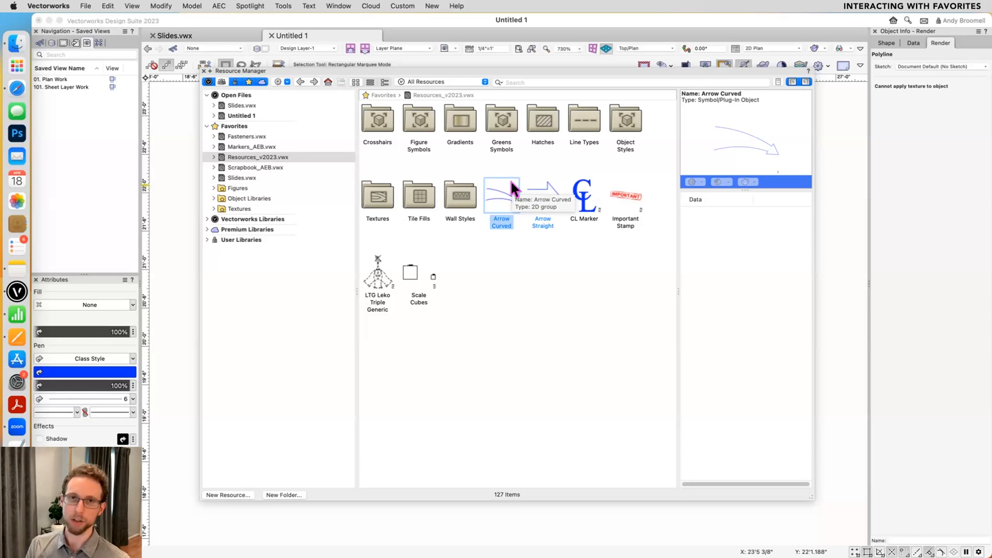
left_click(538, 219)
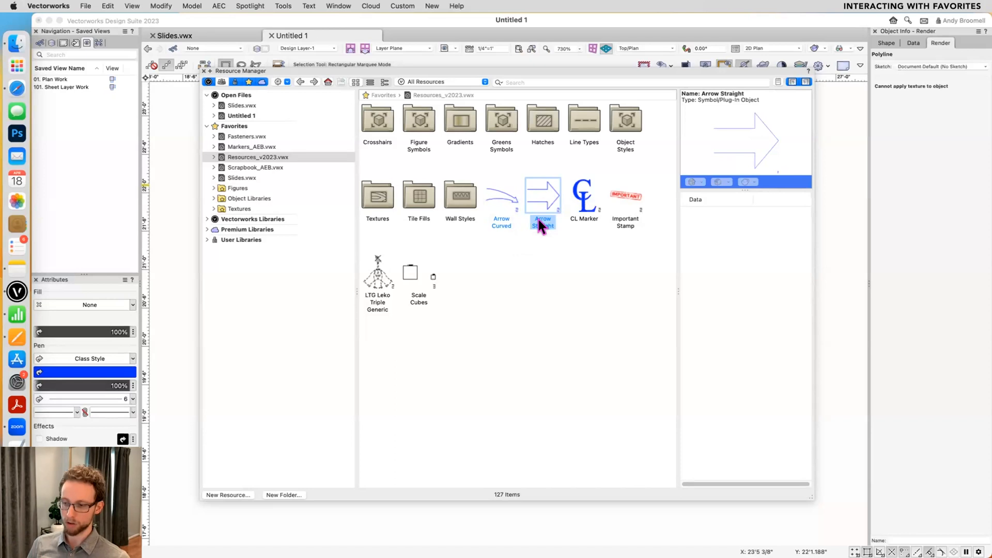
left_click(282, 157)
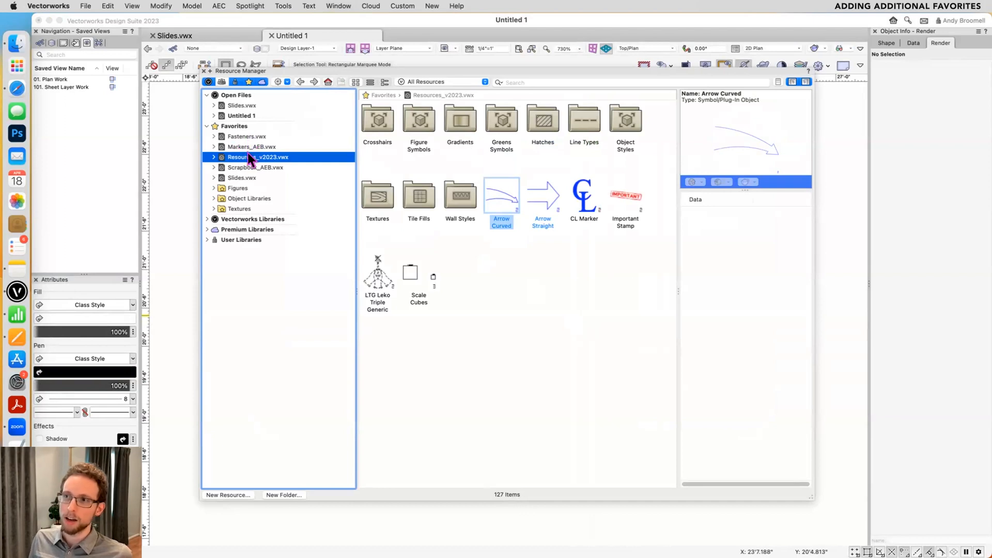
right_click(246, 153)
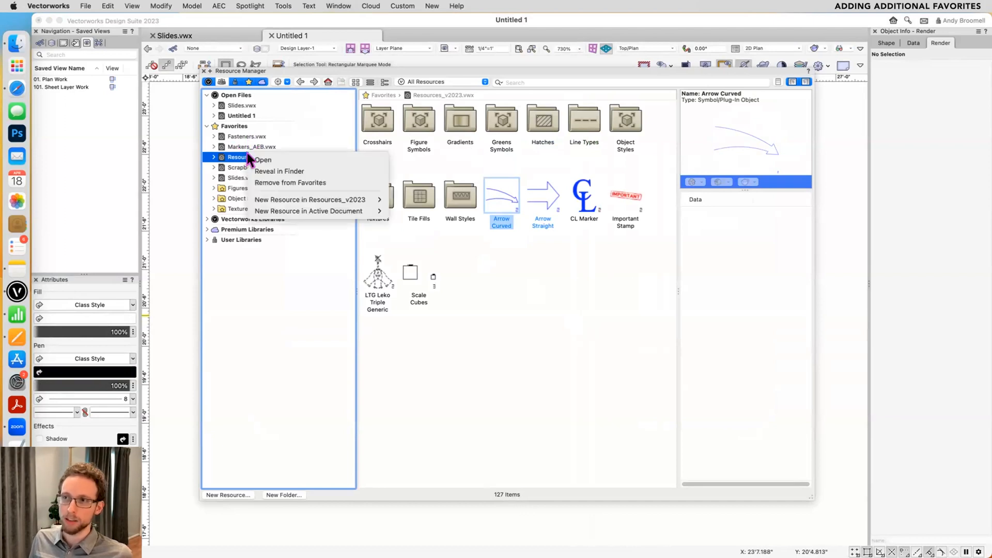
left_click(287, 170)
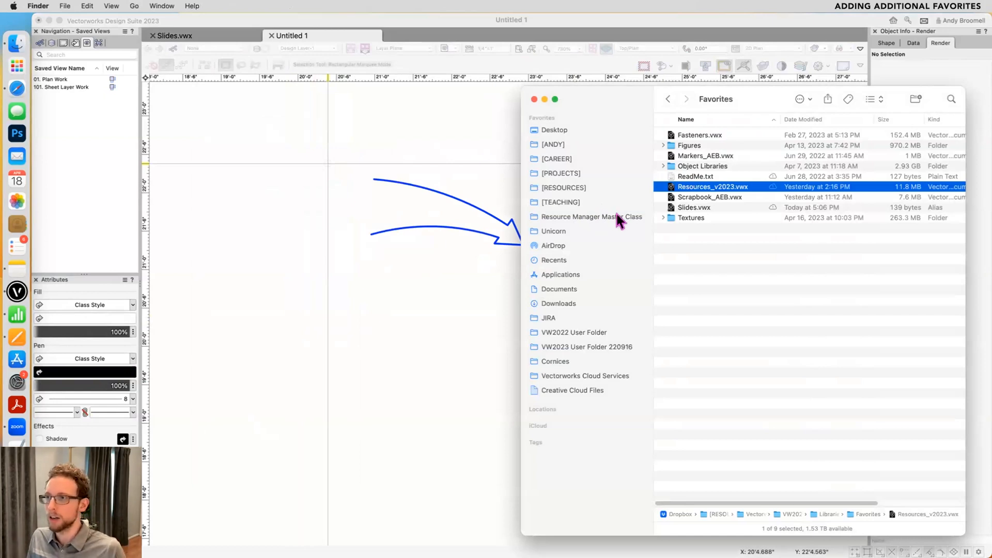
left_click(441, 134)
- Reveal the user data and preferences folder from the User Folders preferences and open its Libraries > Favorites subfolder
left_click(288, 5)
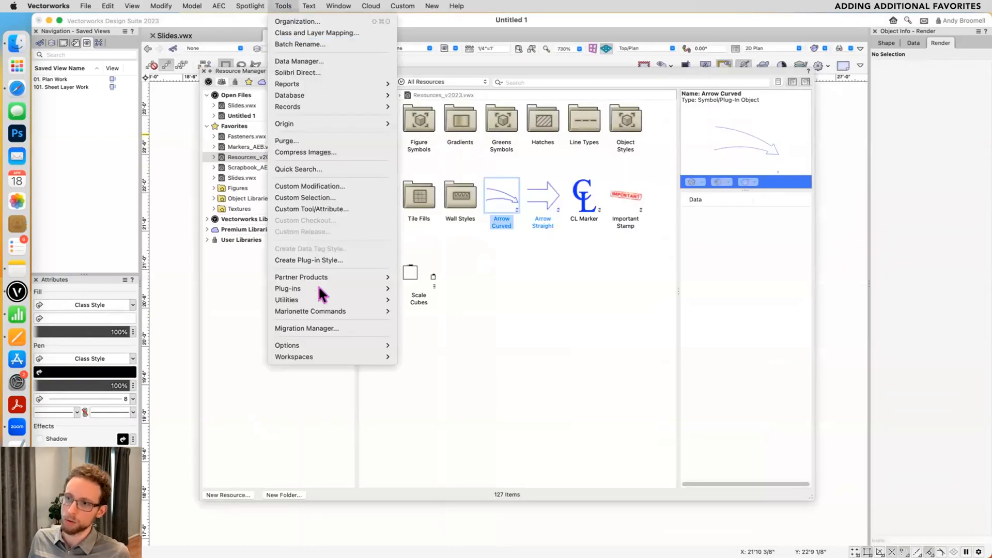
mouse_move(316, 345)
left_click(402, 346)
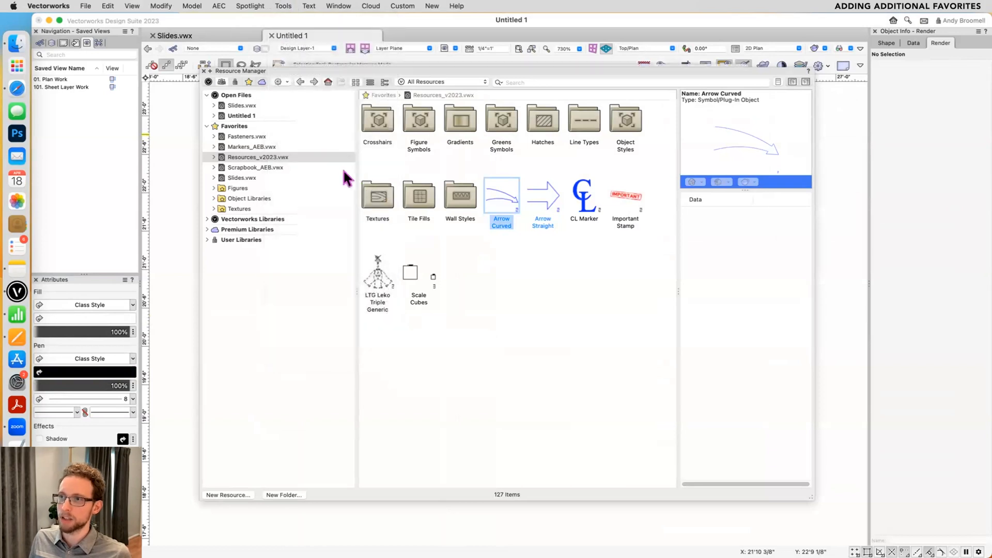
left_click(310, 151)
left_click(311, 142)
left_click(675, 122)
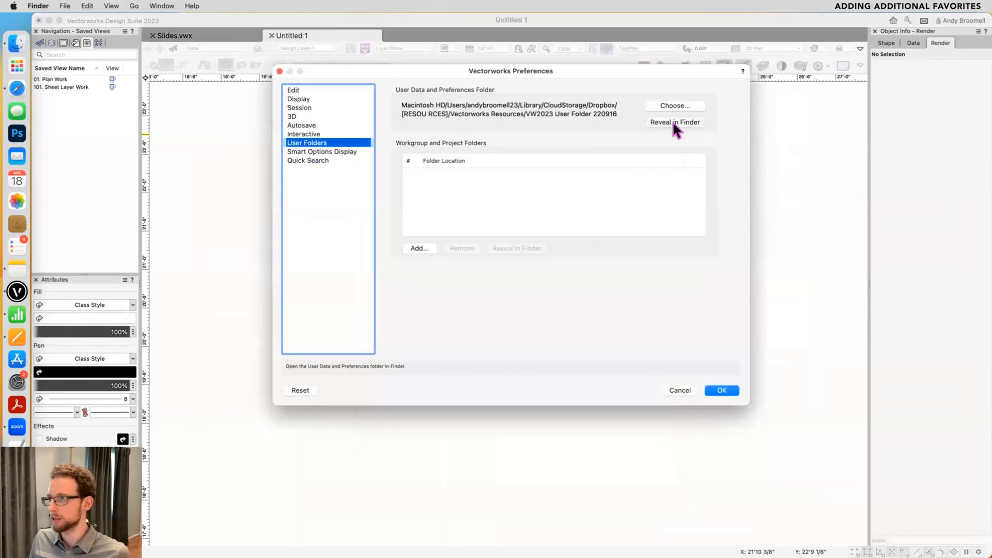
double_click(712, 381)
double_click(721, 202)
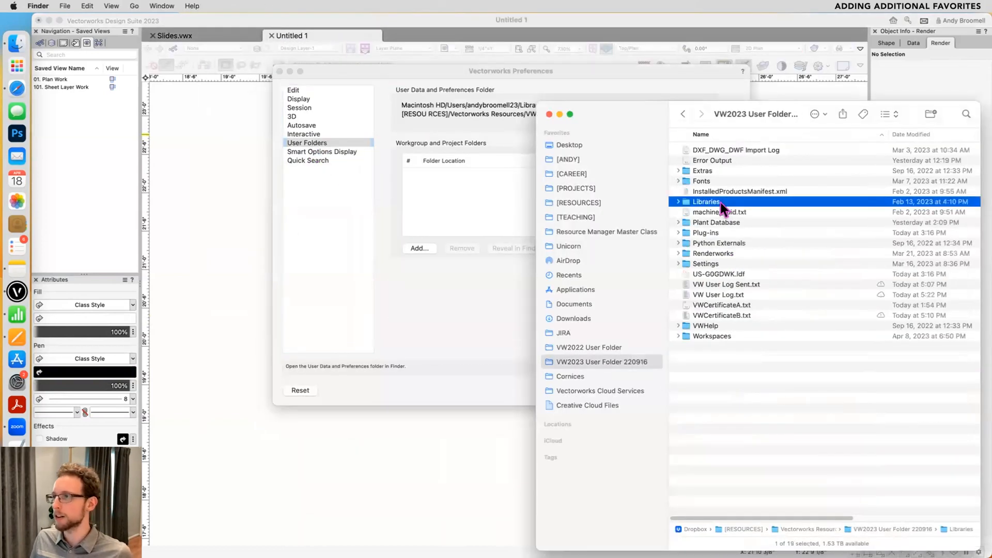
double_click(708, 211)
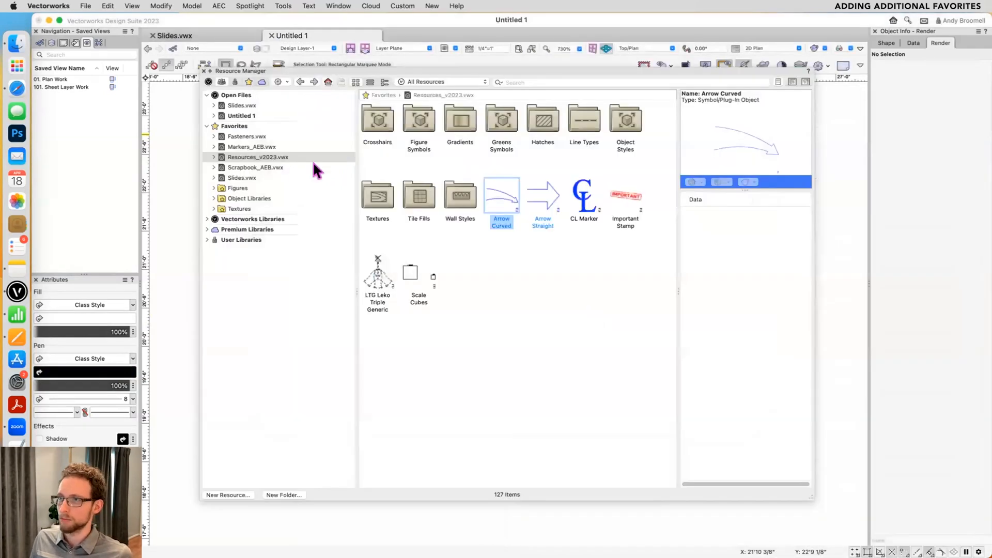
right_click(249, 147)
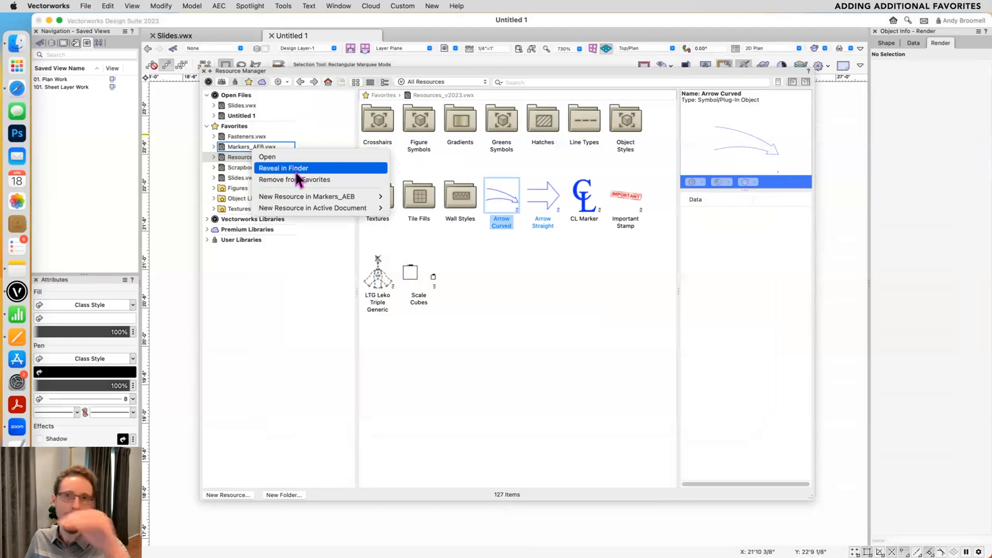
left_click(227, 172)
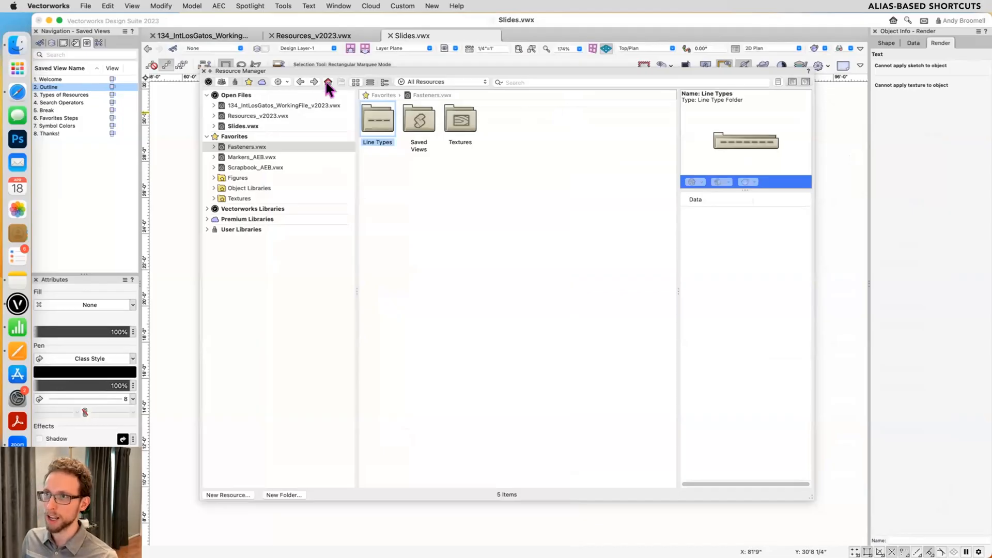
left_click(279, 82)
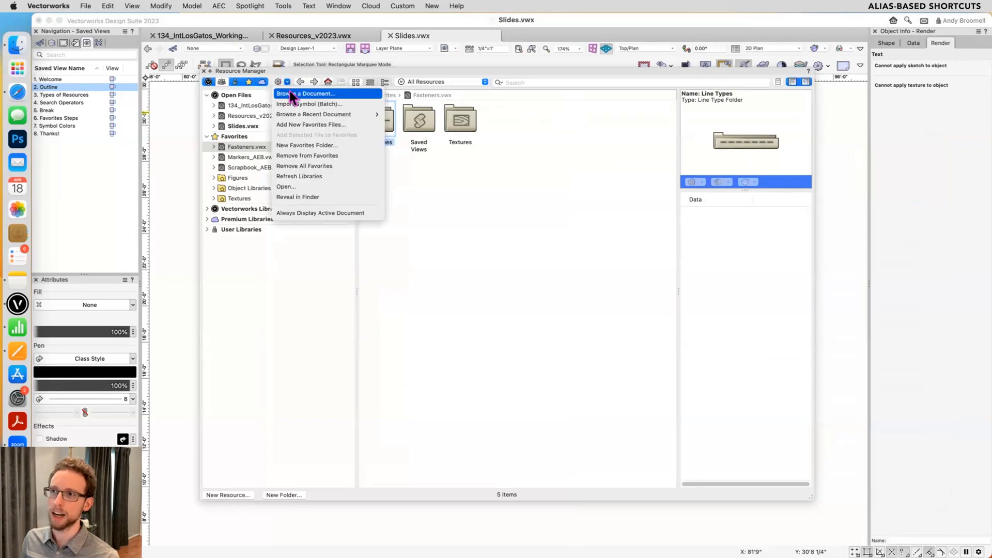
left_click(321, 128)
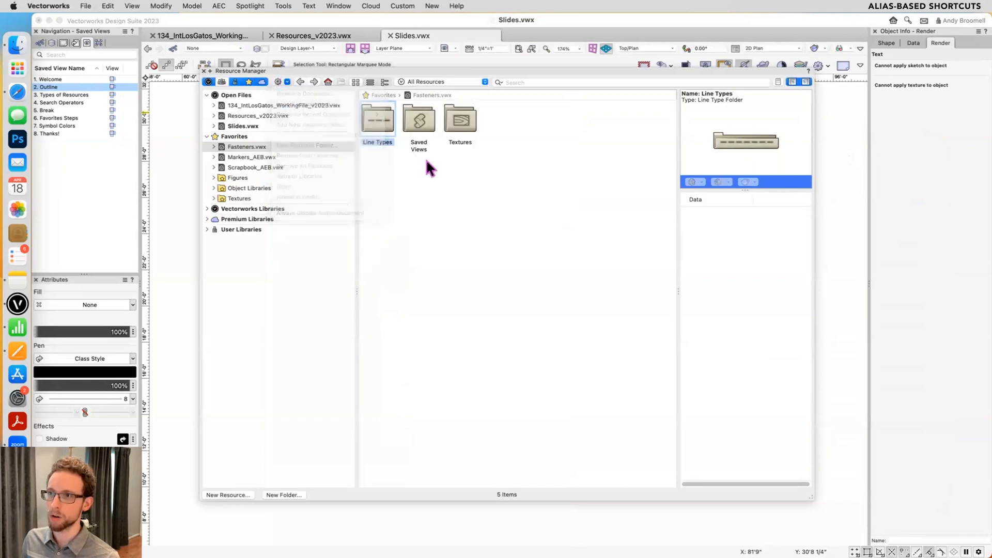
- Add the open file Slides.vwx to Favorites, using Root as the destination folder
left_click(289, 126)
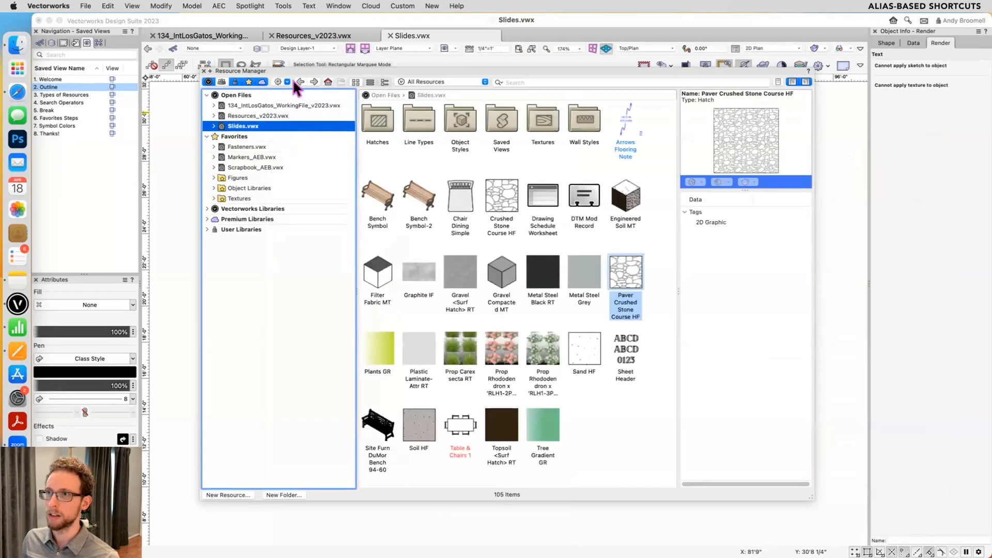
left_click(287, 82)
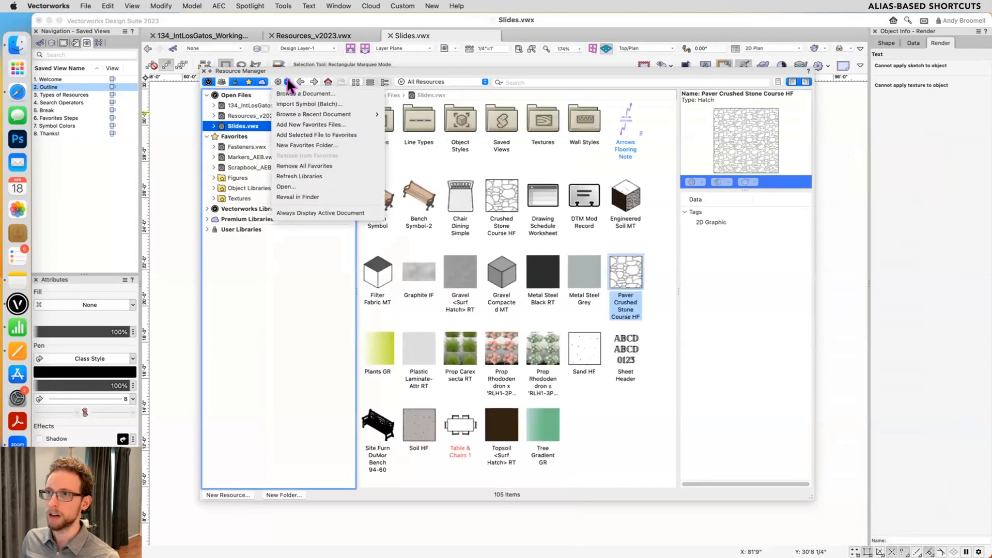
left_click(303, 133)
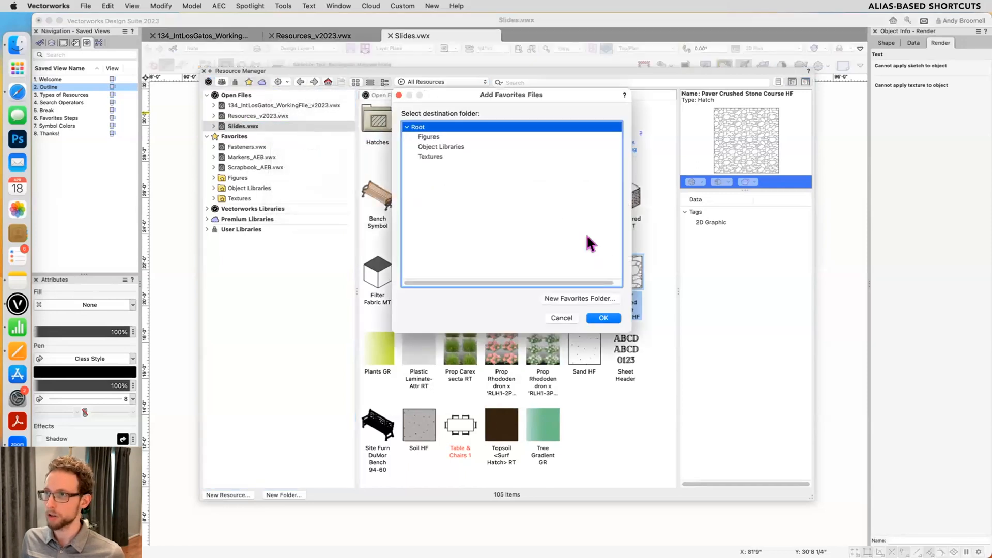
left_click(604, 318)
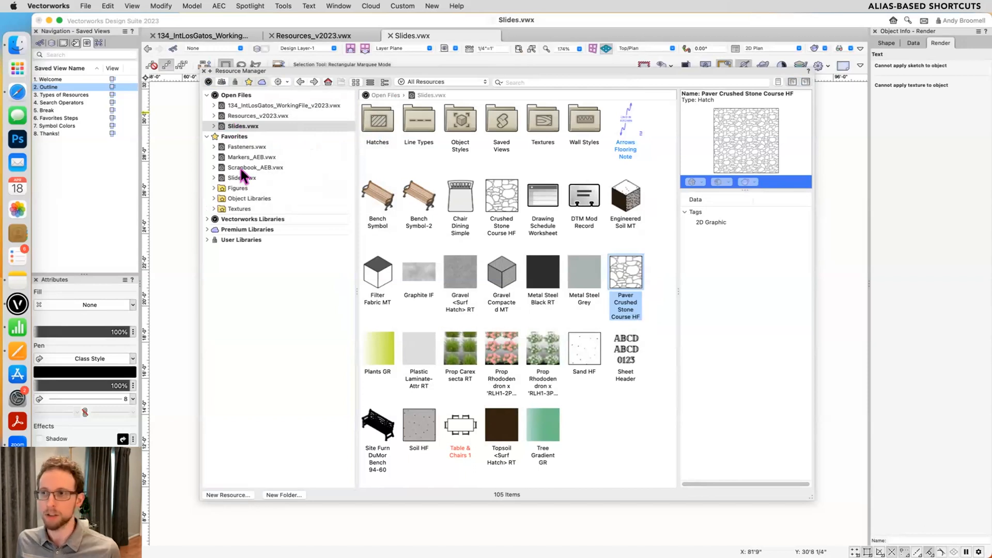
left_click(281, 82)
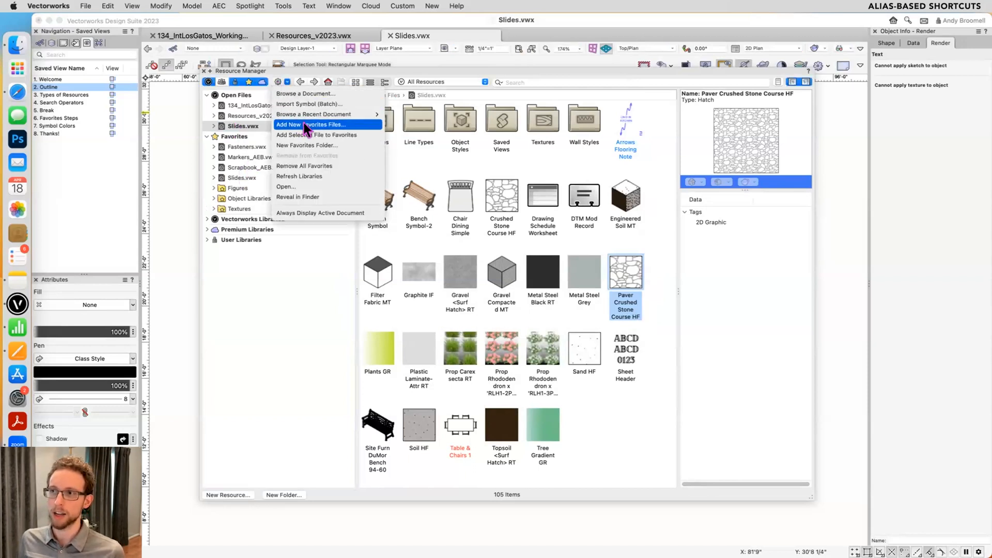
left_click(259, 250)
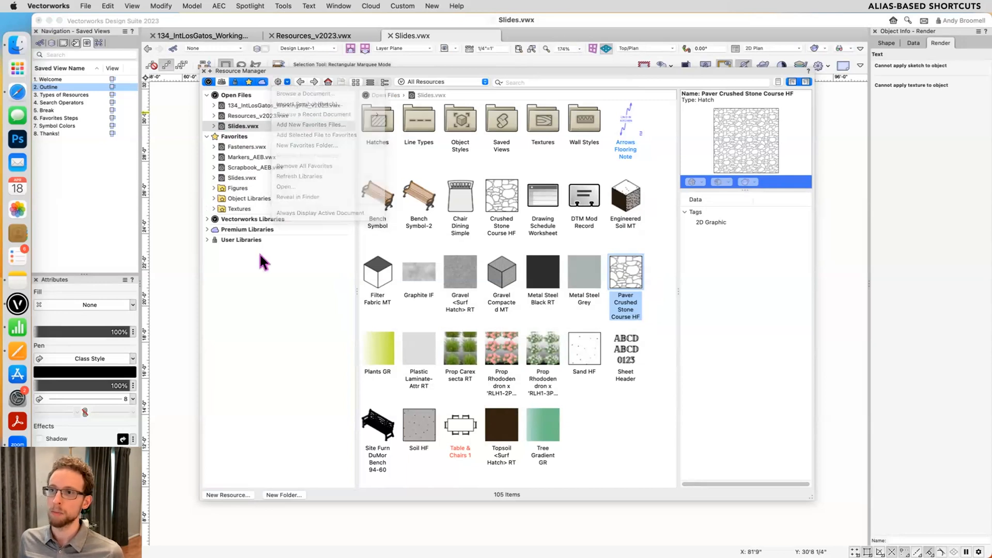
- View the resources in the favorites file Fasteners.vwx and check the Favorites folder in Finder
left_click(245, 147)
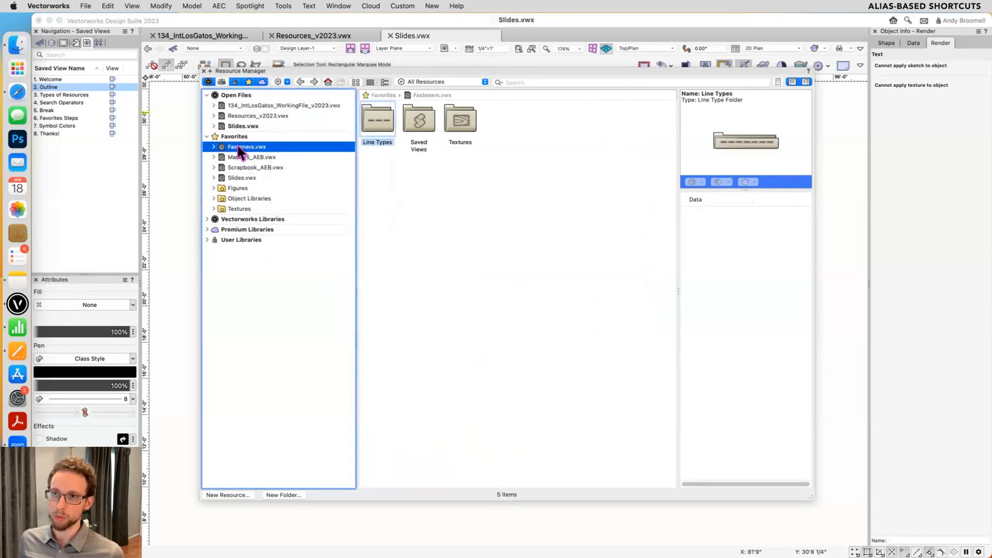
left_click(23, 40)
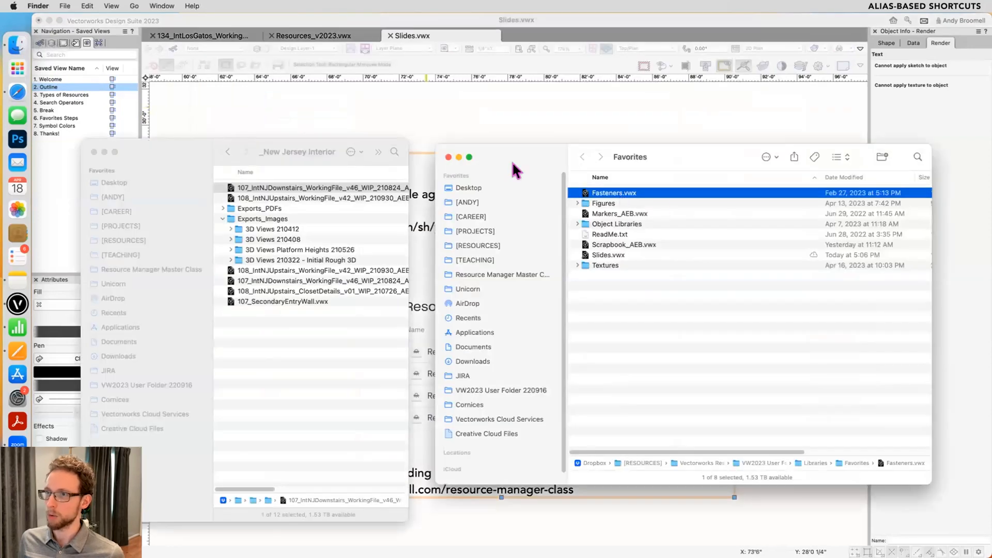
left_click(405, 115)
- Reveal the favorites entry Slides.vwx in Finder to examine where its original file is stored
left_click(229, 174)
left_click(236, 179)
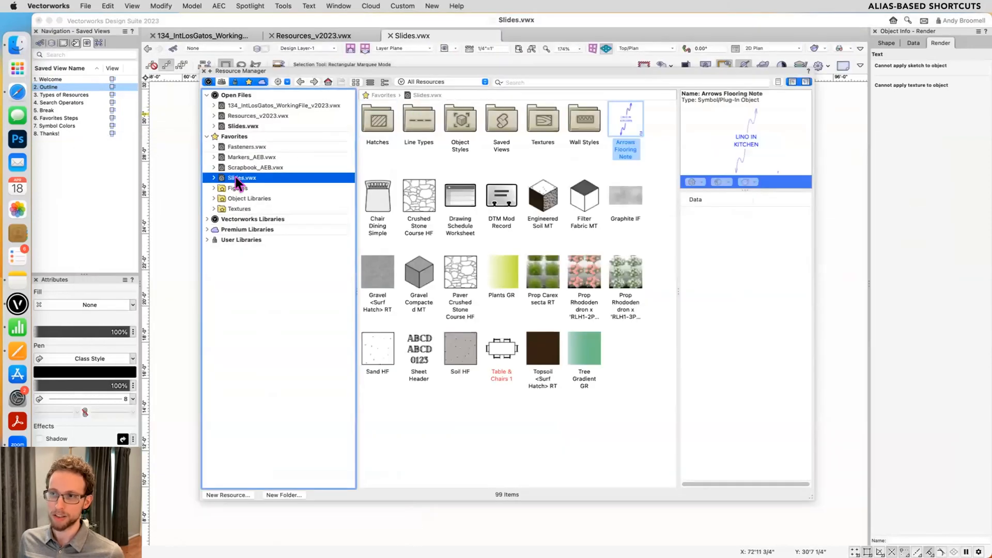
right_click(237, 177)
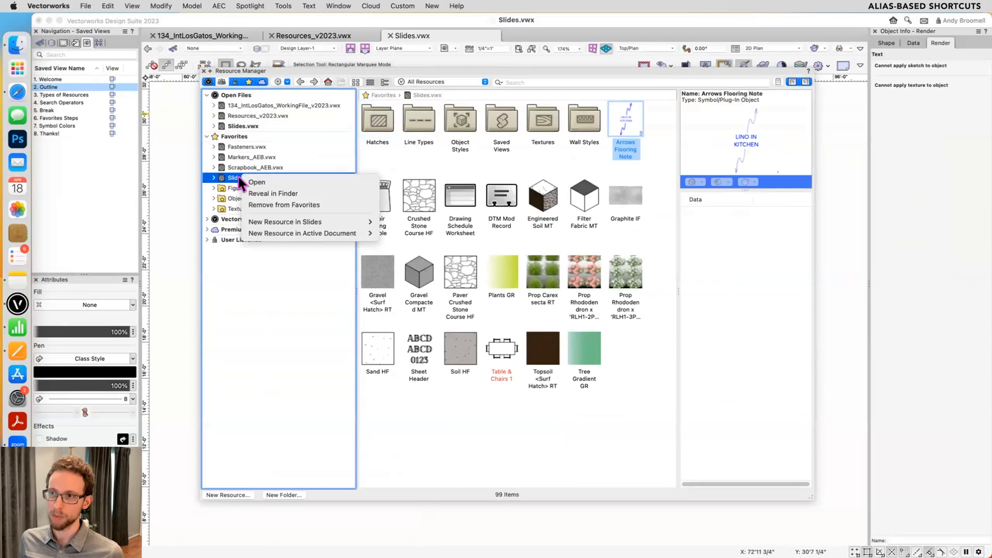
left_click(281, 194)
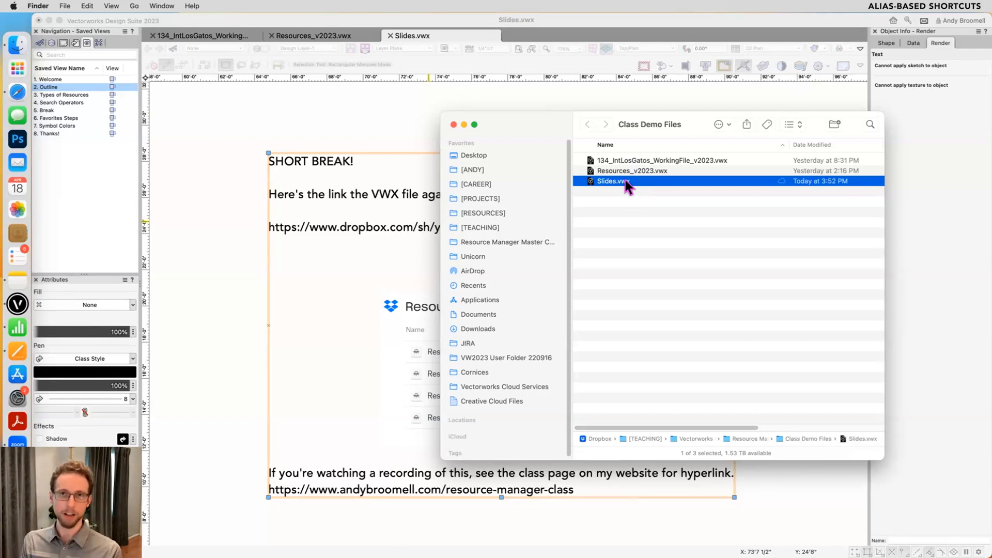
left_click(392, 103)
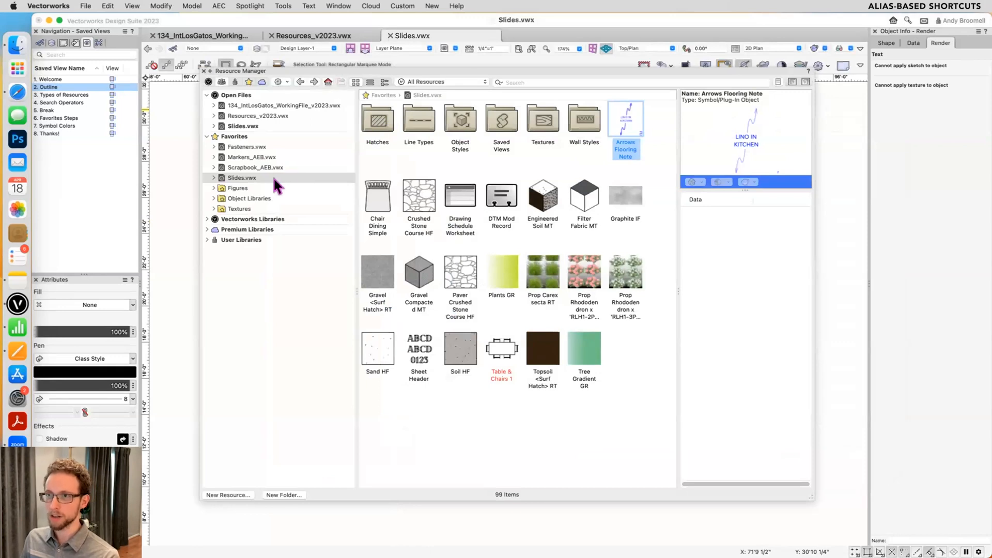
left_click(279, 82)
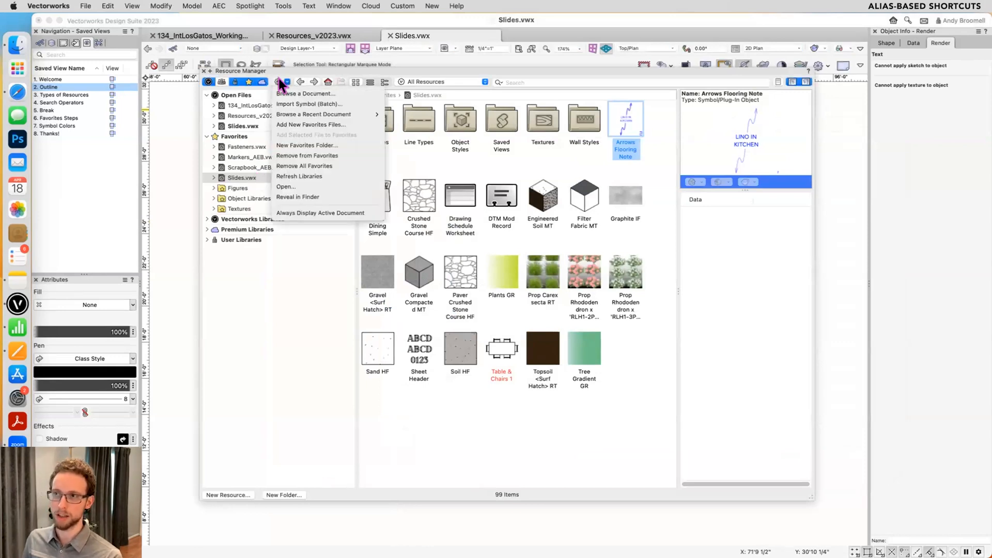
left_click(280, 83)
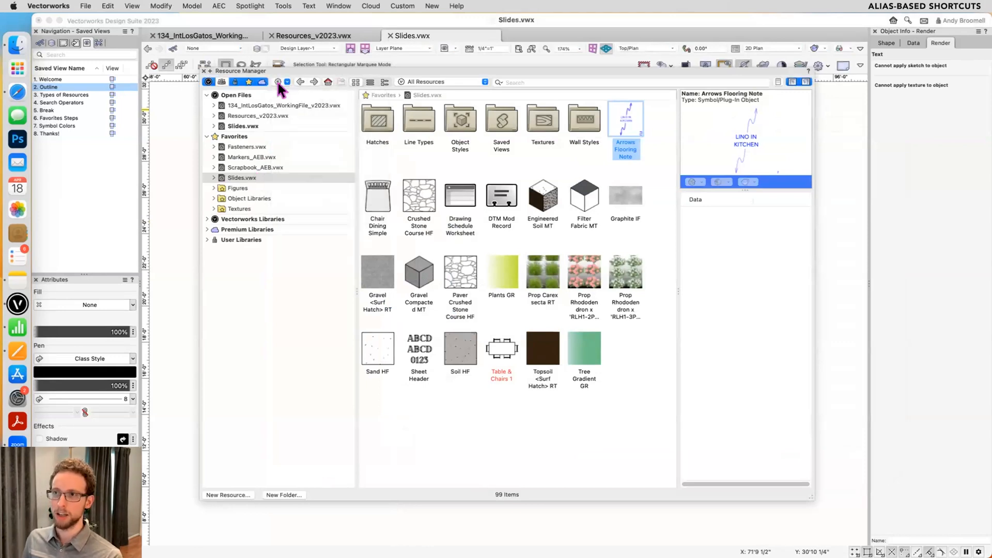
- Reveal Fasteners.vwx in Finder, select Slides.vwx in that folder, and narrow the Date Modified column to check the file kinds
left_click(240, 145)
right_click(239, 146)
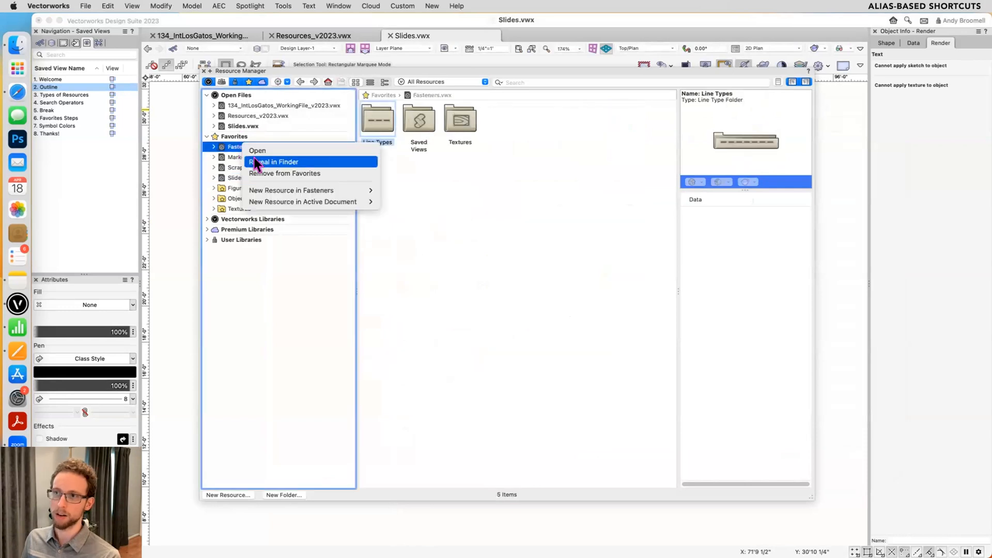
left_click(257, 162)
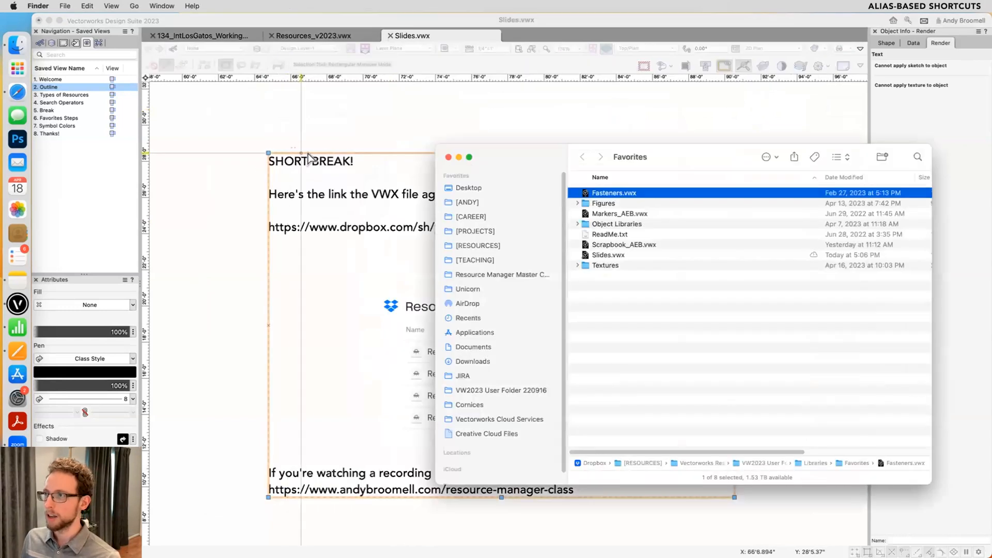
left_click(596, 256)
left_click_drag(816, 173, 689, 173)
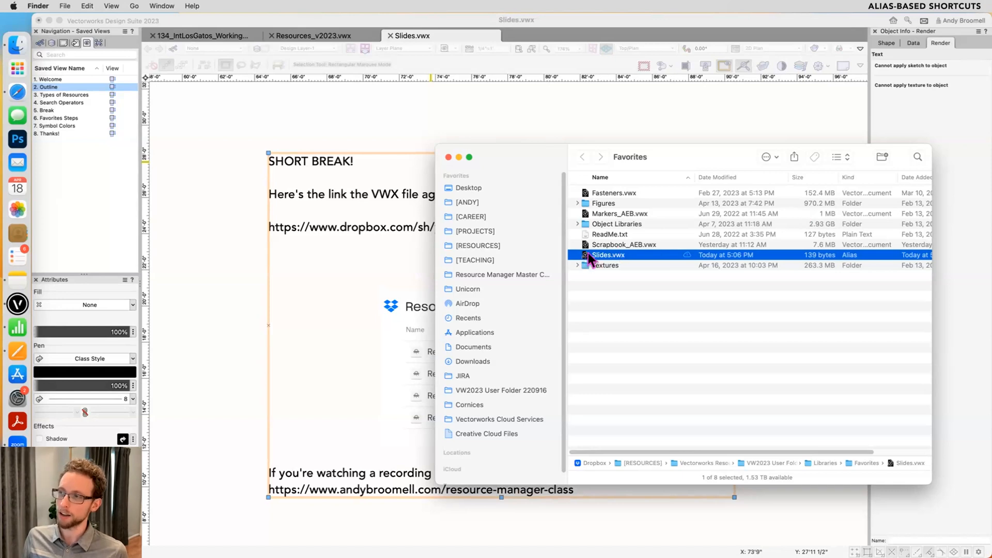
- Open ReadMe.txt from the Favorites folder, highlight "shortcuts to files" in its text, and close it
left_click(604, 237)
double_click(603, 236)
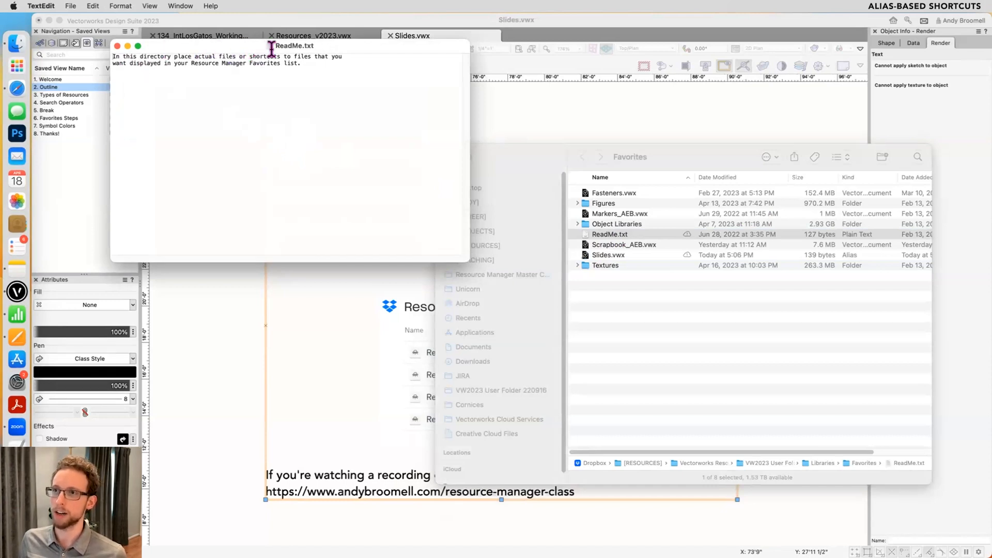
mouse_move(248, 52)
left_mouse_down()
mouse_move(309, 49)
mouse_move(248, 47)
left_mouse_up()
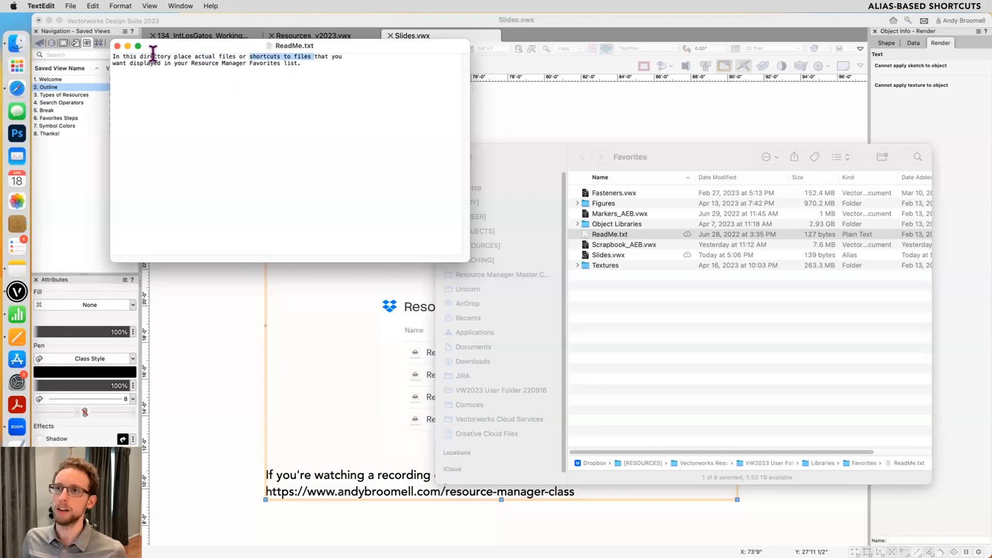
left_click(117, 47)
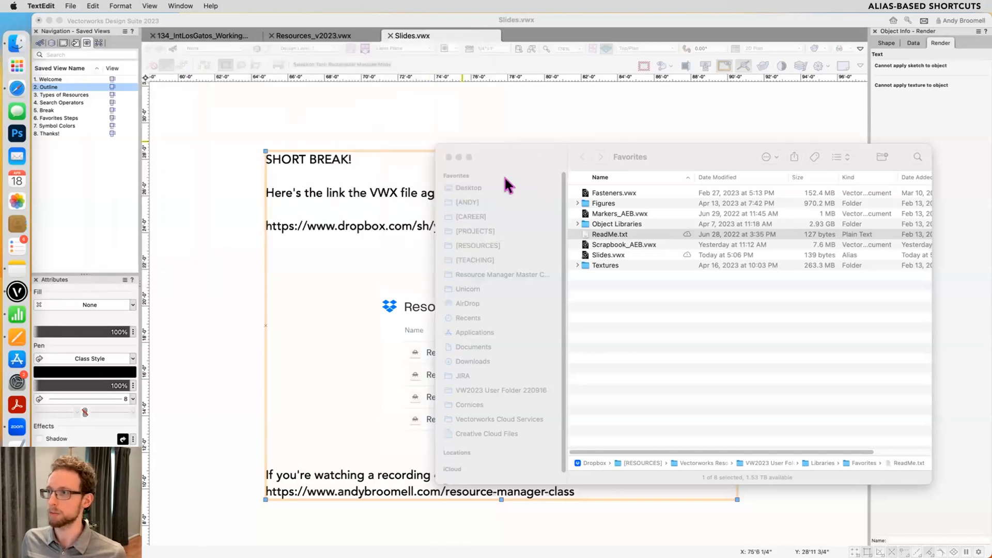
left_click(614, 214)
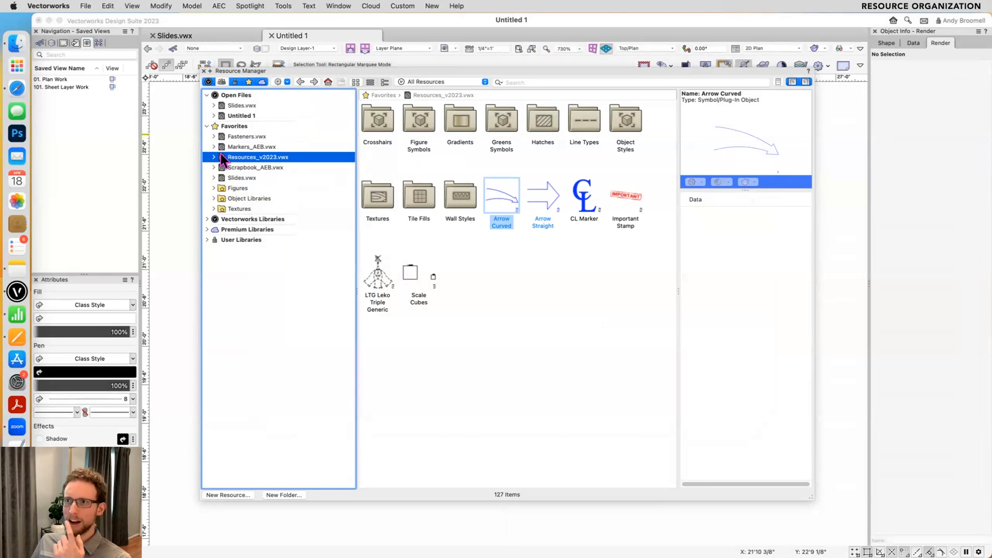
- Remove Slides.vwx from the Resource Manager's favorites
left_click(226, 169)
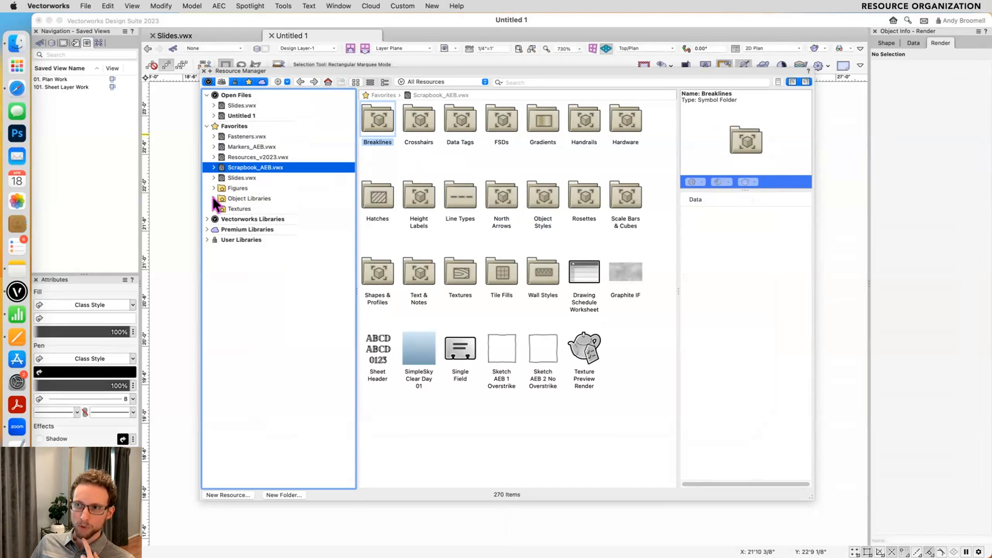
left_click(229, 178)
right_click(232, 175)
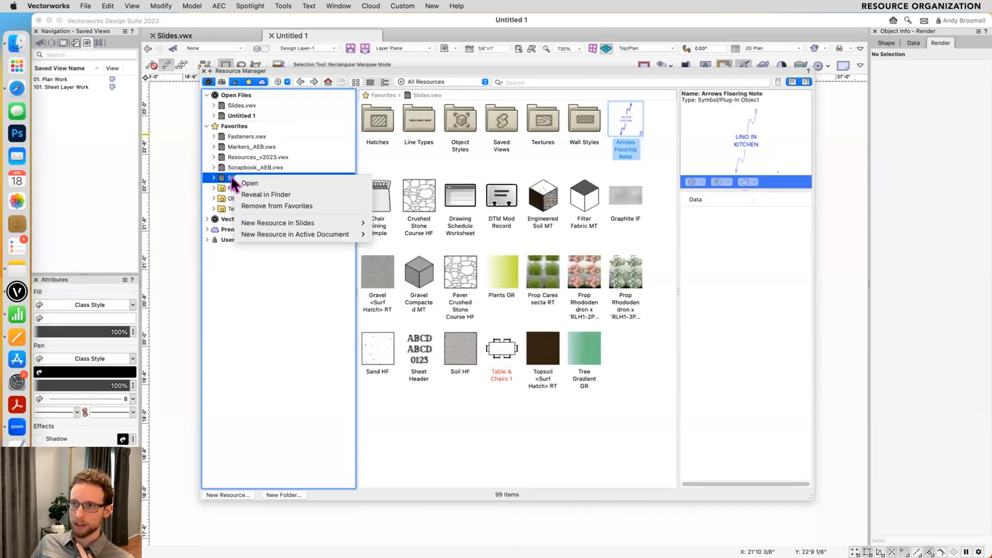
left_click(256, 205)
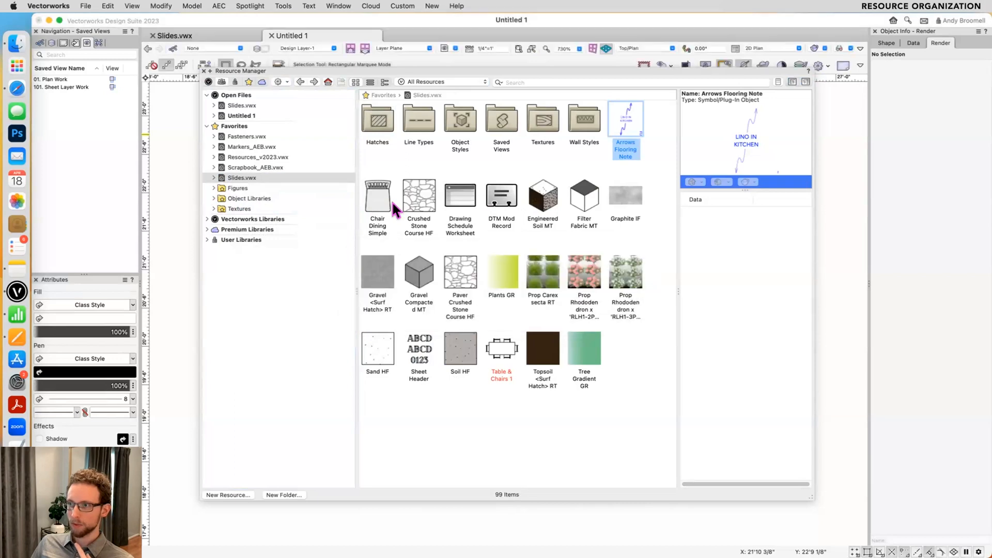
- View the resources in the favorites files Markers_AEB.vwx, Resources_v2023.vwx and Scrapbook_AEB.vwx
left_click(239, 166)
left_click(241, 147)
left_click(239, 156)
left_click(238, 164)
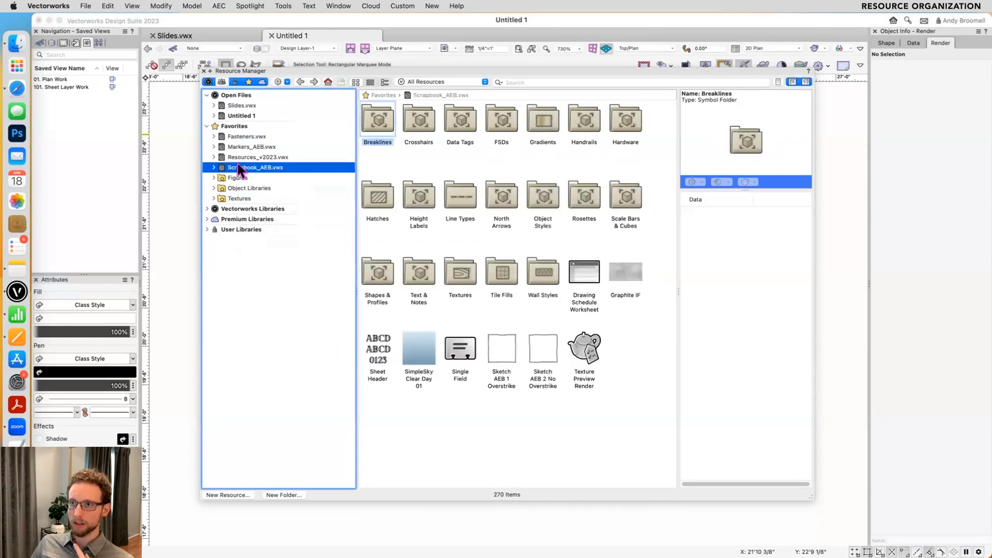
- Expand the Figures favorites folder and browse its 2D, LowPoly and 3D Realistic Sitting files
left_click(213, 177)
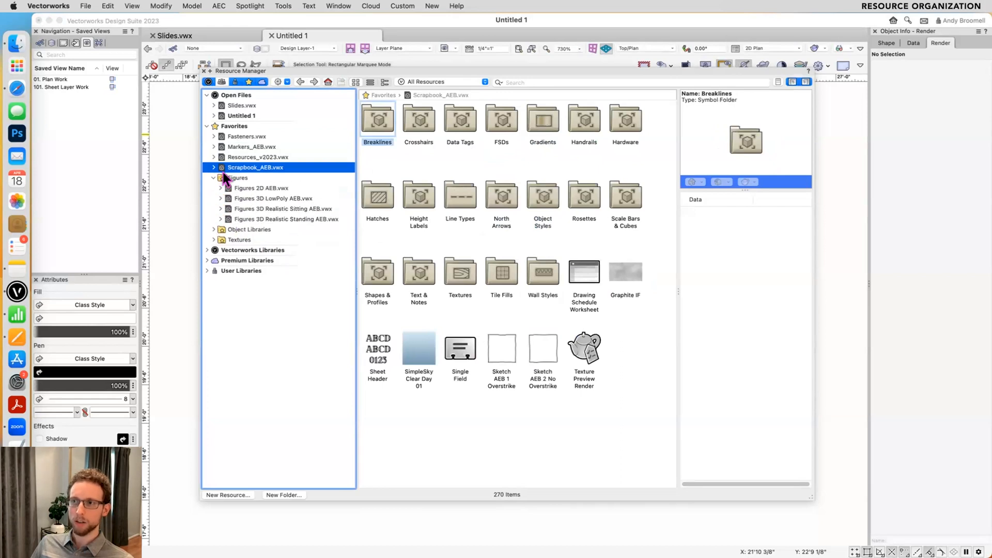
left_click(252, 177)
left_click(246, 188)
left_click(246, 199)
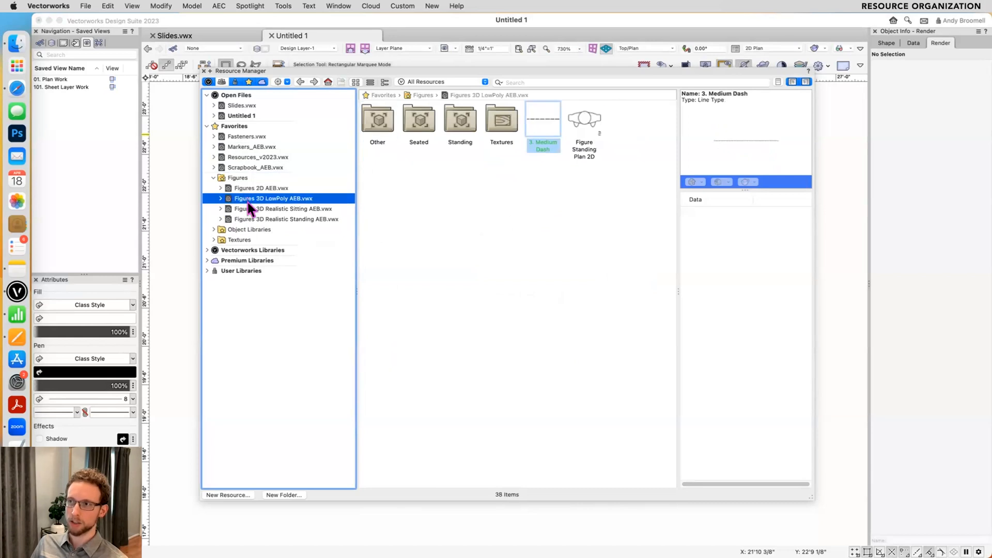
left_click(249, 205)
left_click(261, 188)
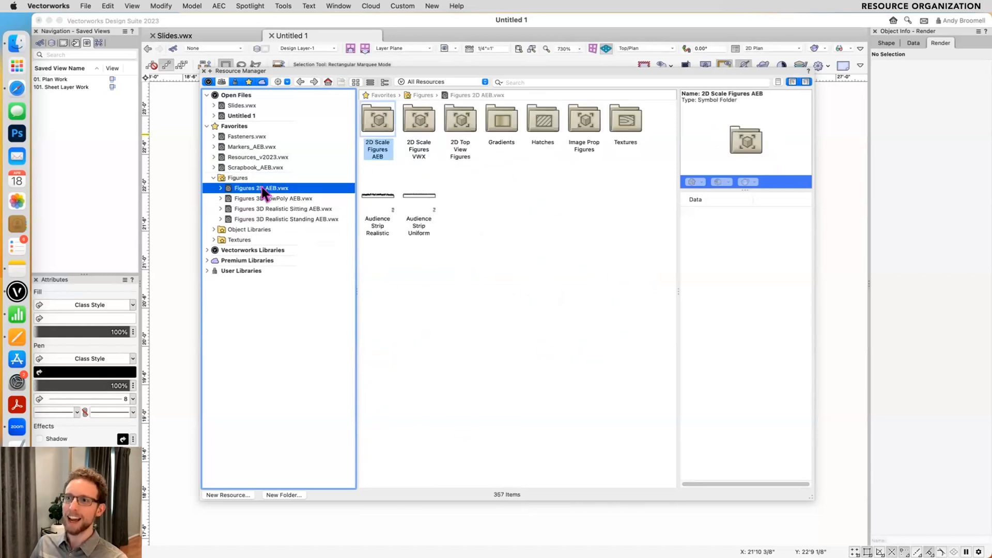
left_click(238, 178)
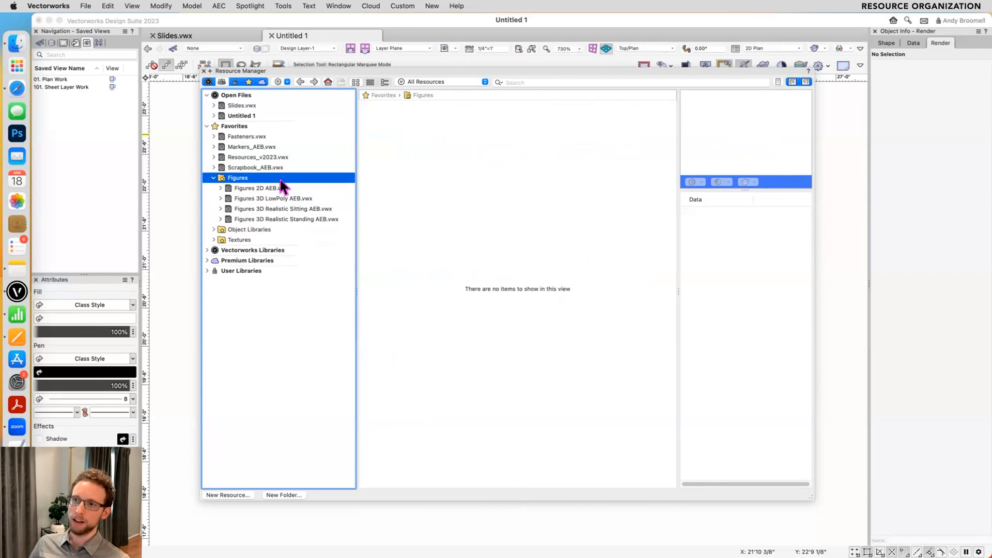
- Expand the Object Libraries favorites folder and view the resources in Cameras & Equipment AEB.vwx and Casters AEB.vwx
left_click(214, 229)
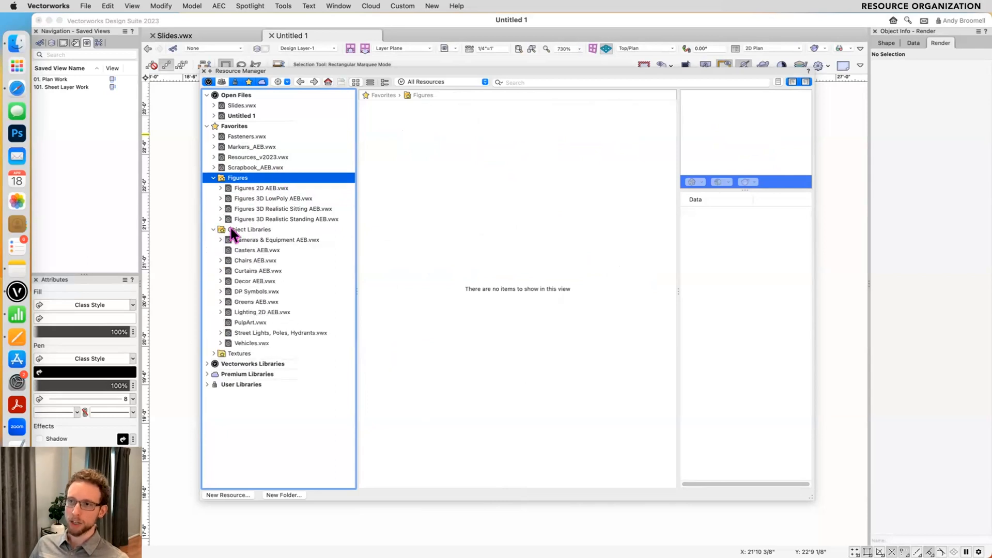
left_click(259, 240)
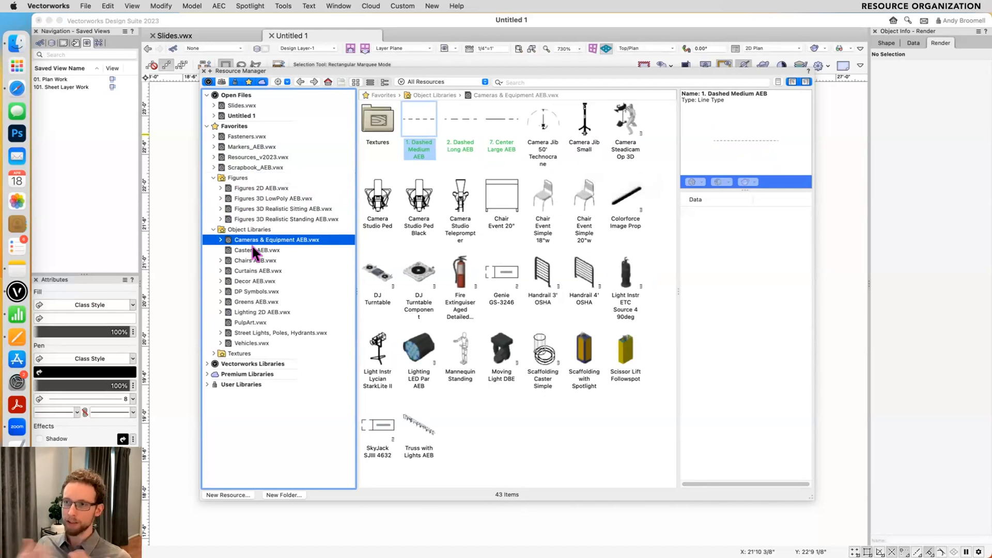
left_click(419, 204)
left_click(279, 250)
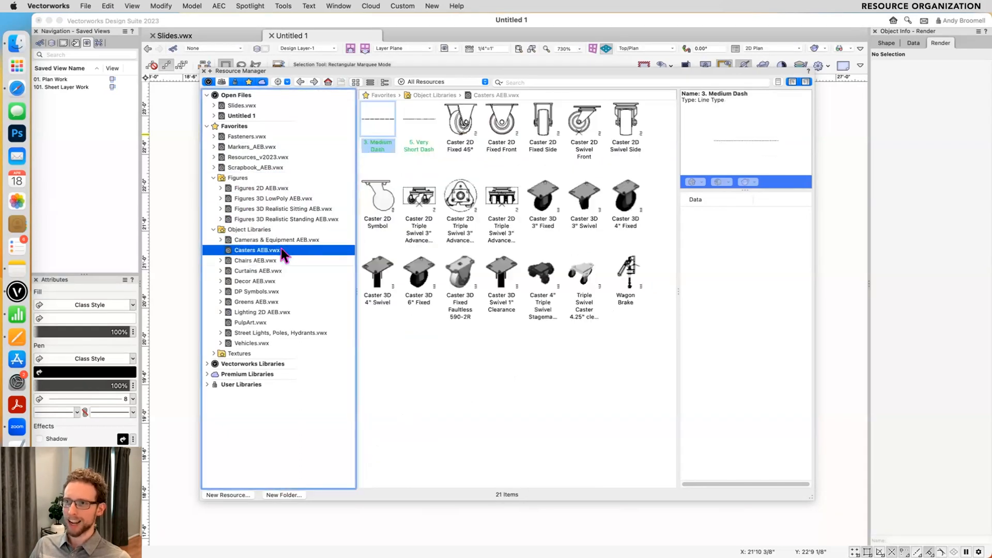
- Open the Chairs Office & Swivel folder in Chairs AEB.vwx and look through its chair symbols
key("Down")
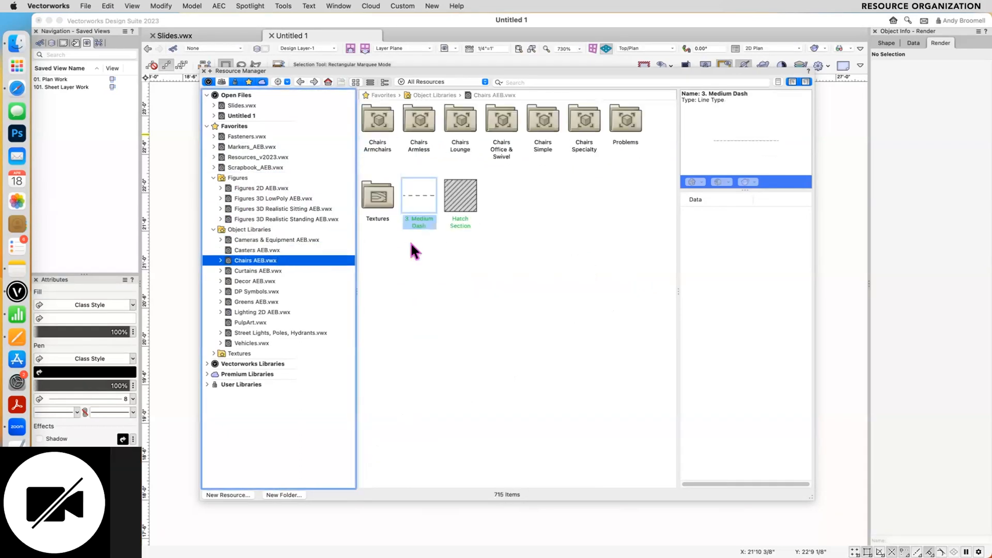
double_click(509, 111)
scroll(488, 169, "down", 5)
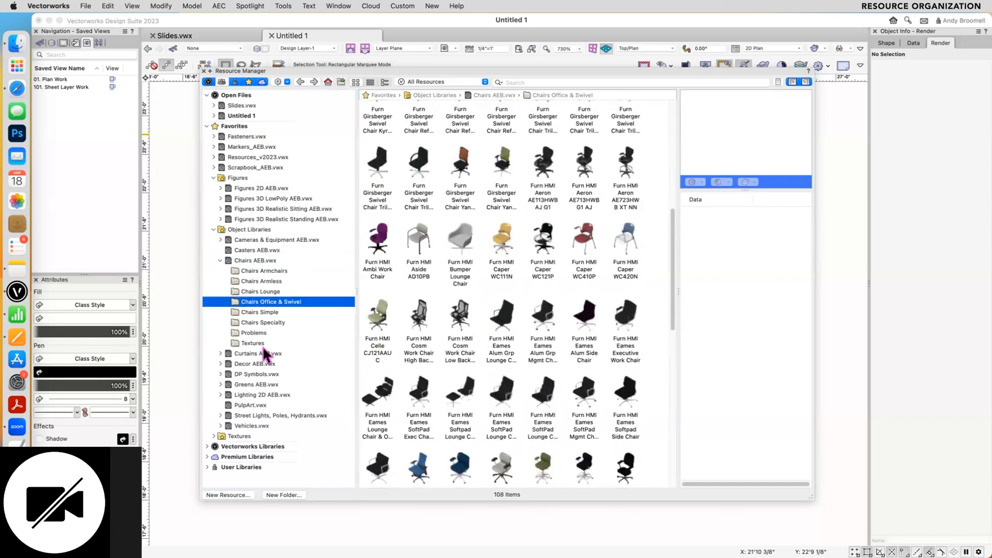
- View Curtains AEB.vwx and Decor AEB.vwx, and select the Decor/Other symbol folder in the decor file
left_click(258, 354)
left_click(255, 364)
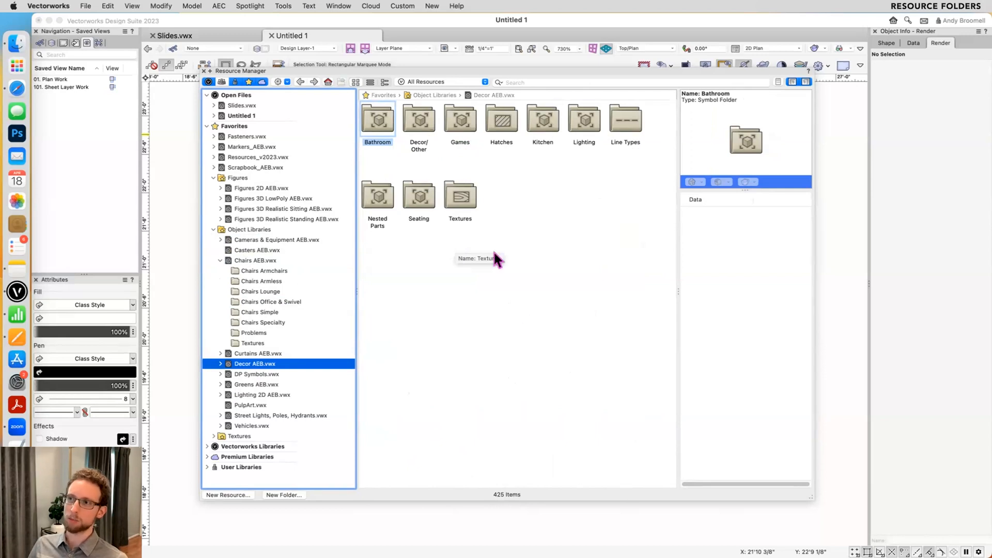
left_click(414, 123)
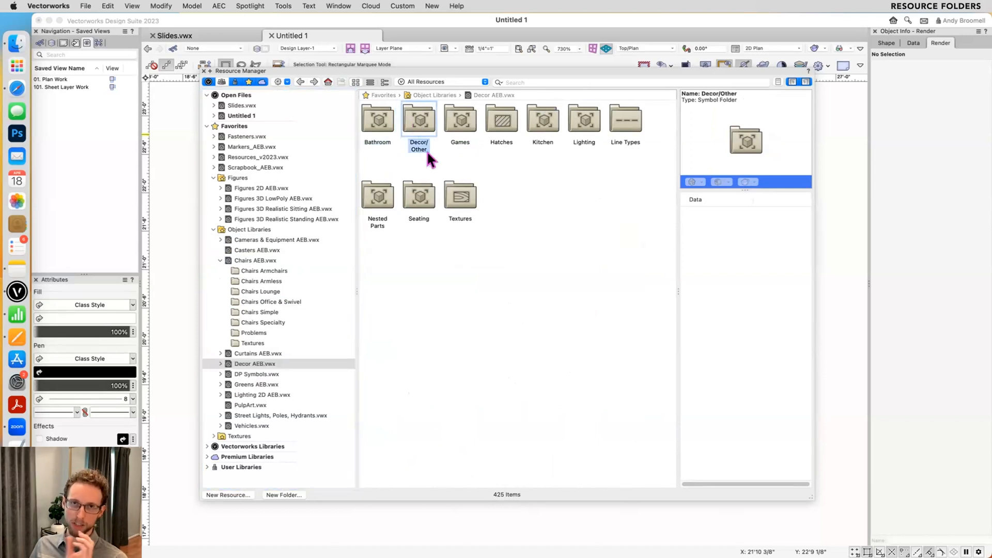
- Preview the folder types in Resources_v2023.vwx from Crosshairs to Line Types, and review the list of resource type filters
left_click(252, 156)
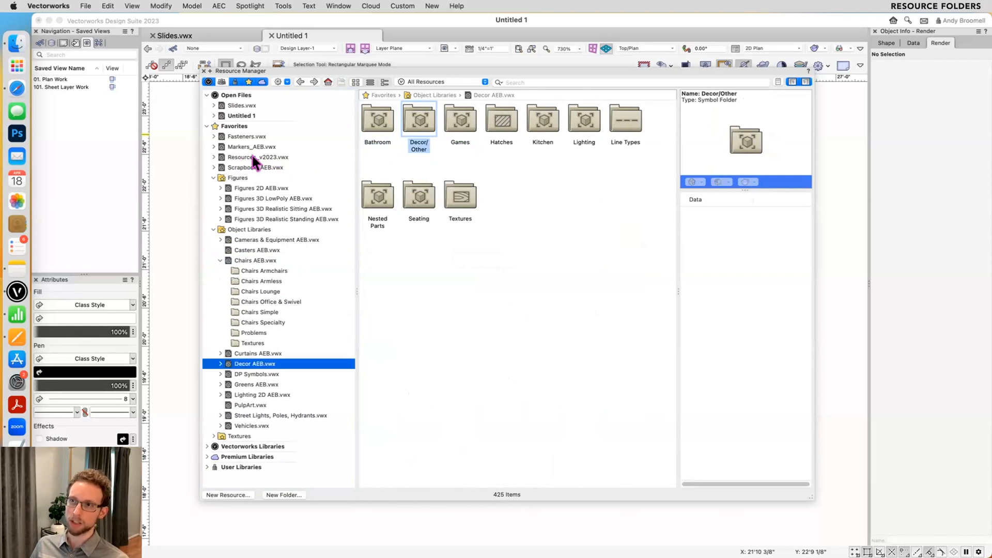
left_click(386, 116)
left_click(426, 118)
left_click(467, 120)
left_click(508, 127)
left_click(587, 128)
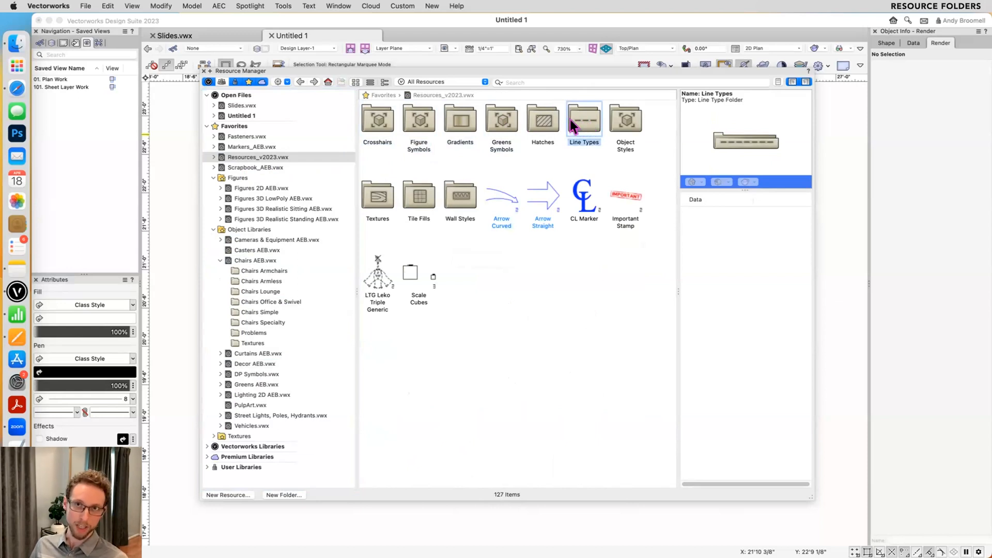
left_click(454, 82)
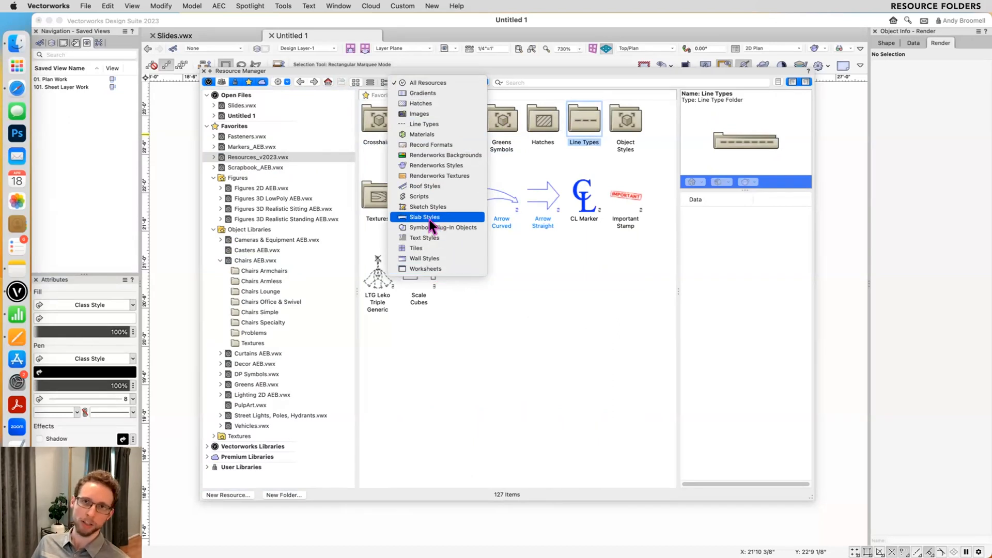
left_click(428, 343)
- Start a new Resource Folder in Resources_v2023.vwx and review the available folder types
left_click(228, 494)
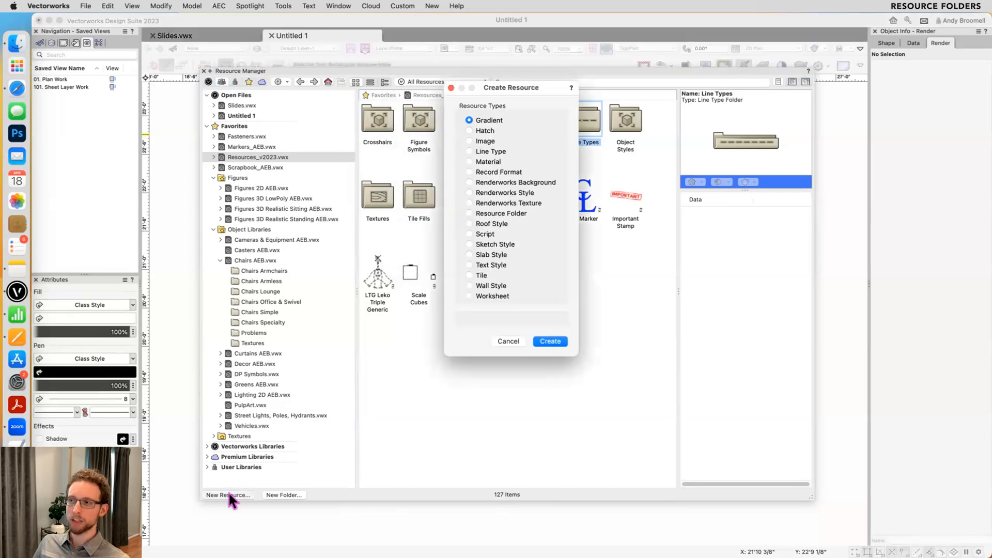
left_click(485, 214)
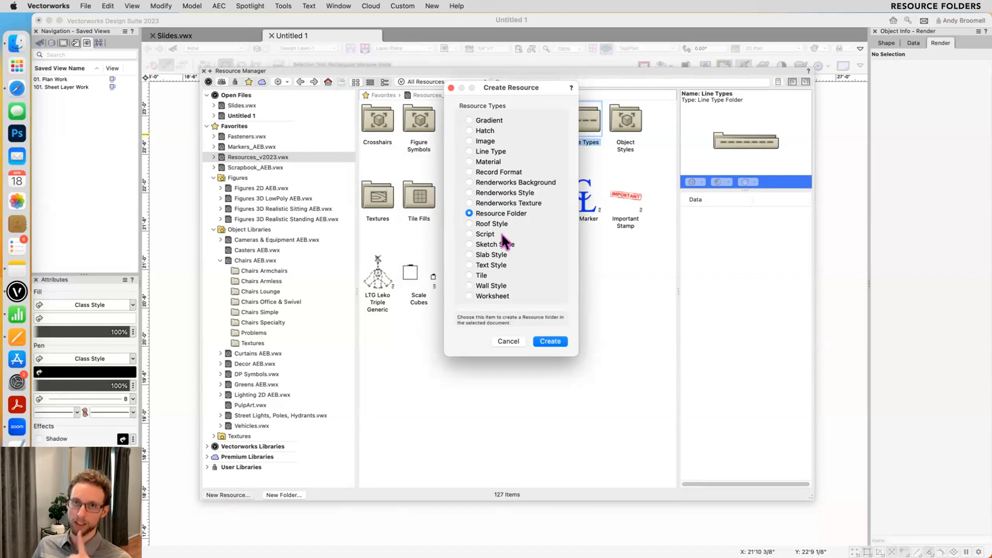
left_click(547, 342)
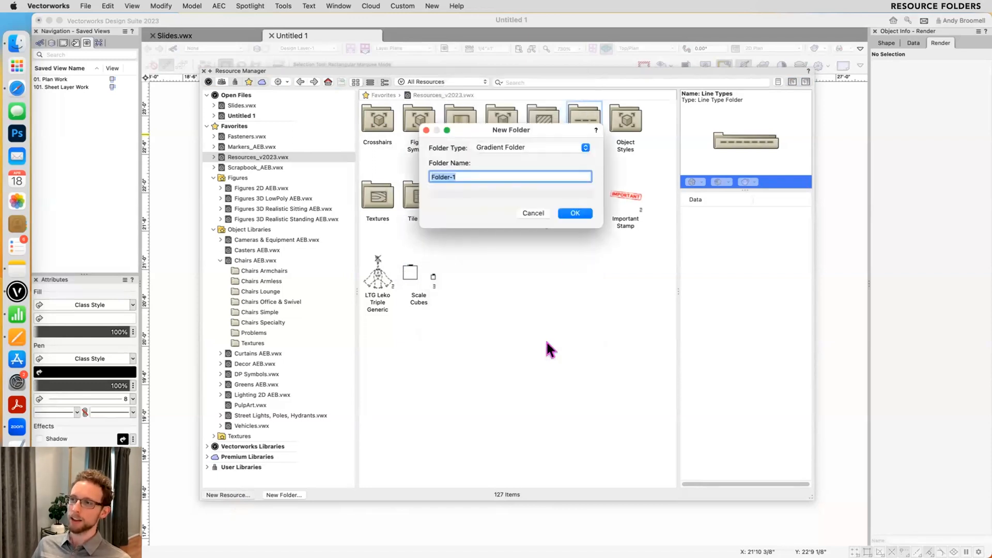
left_click(513, 147)
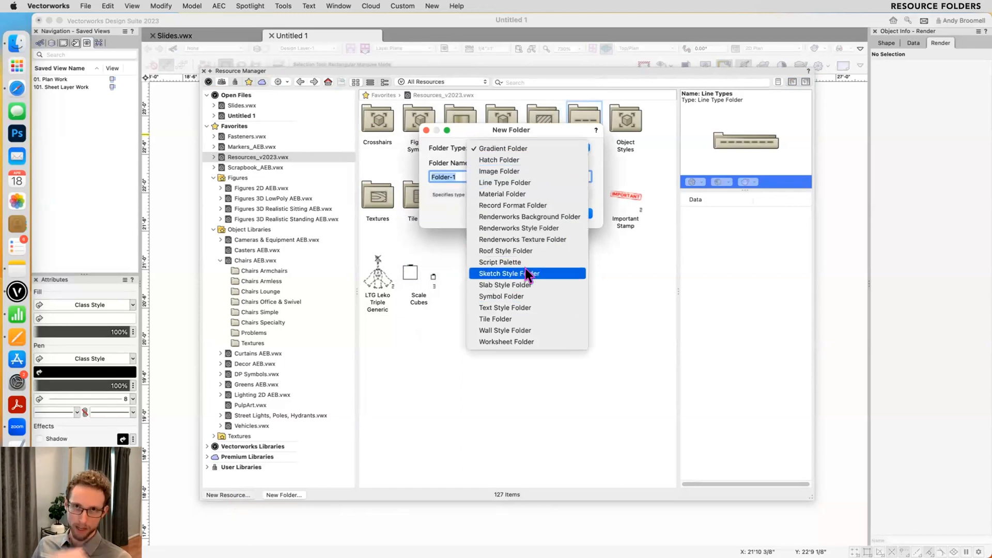
left_click(451, 200)
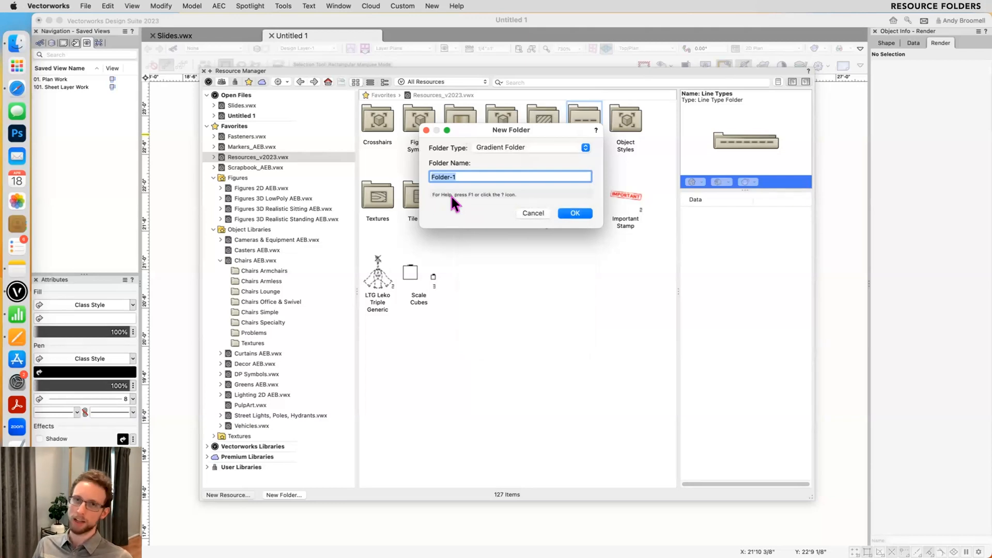
- Set the new folder's type to Hatch Folder and its name to Hatches, cancel its creation and clear the resource selection
left_click(504, 147)
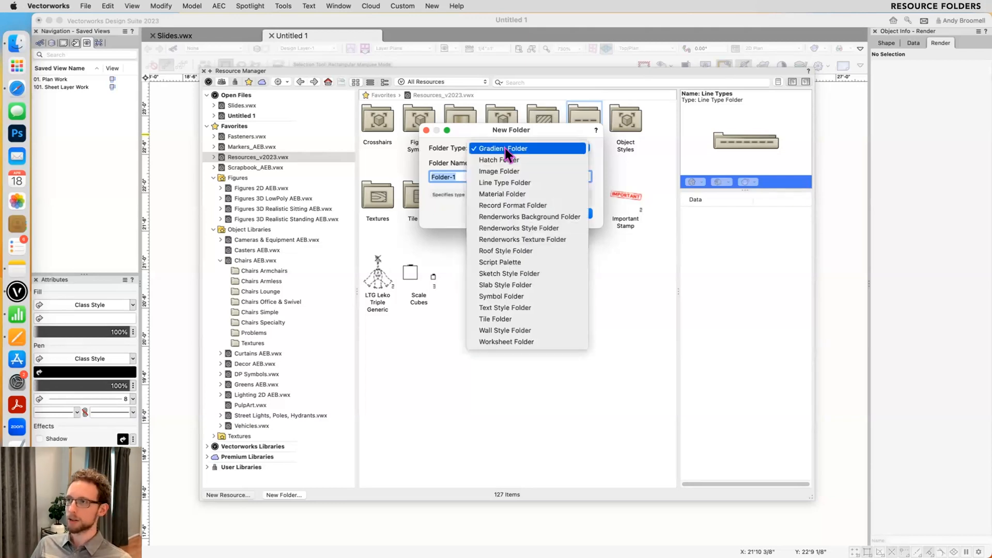
left_click(507, 160)
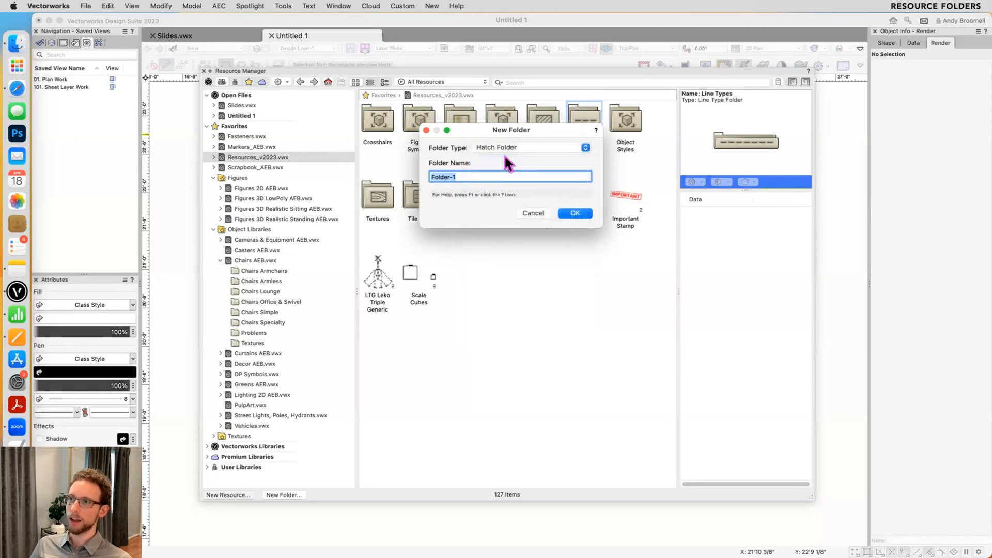
type("Hatches")
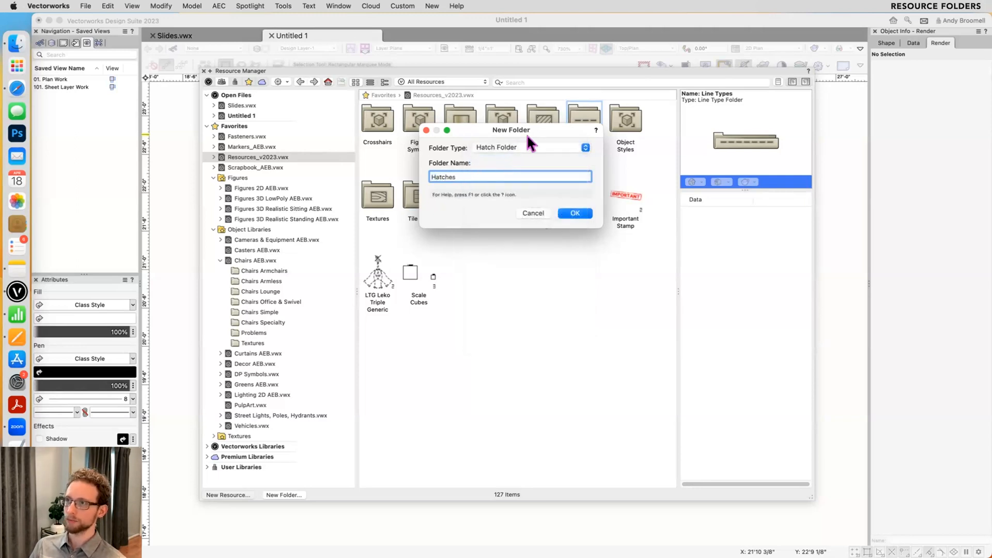
left_click_drag(525, 132, 547, 197)
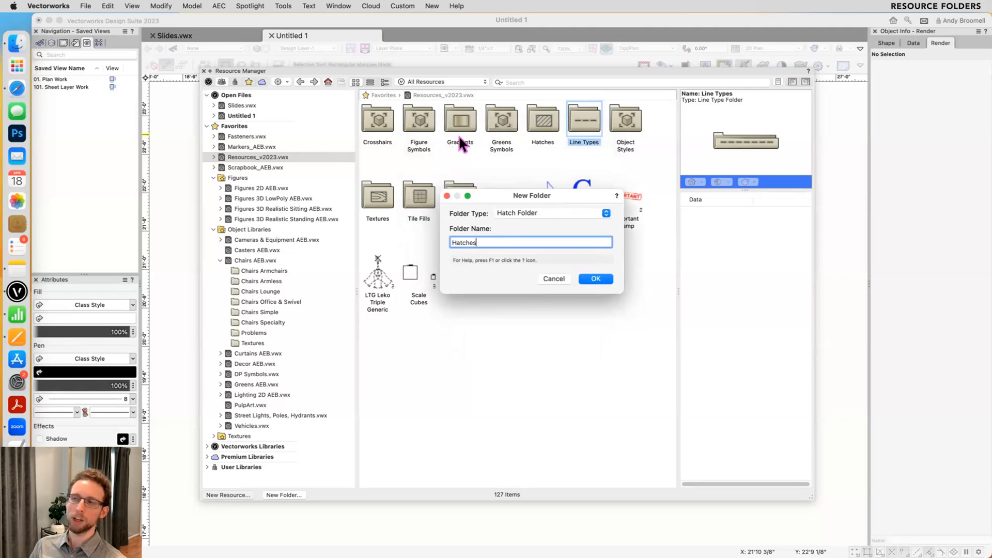
left_click(556, 279)
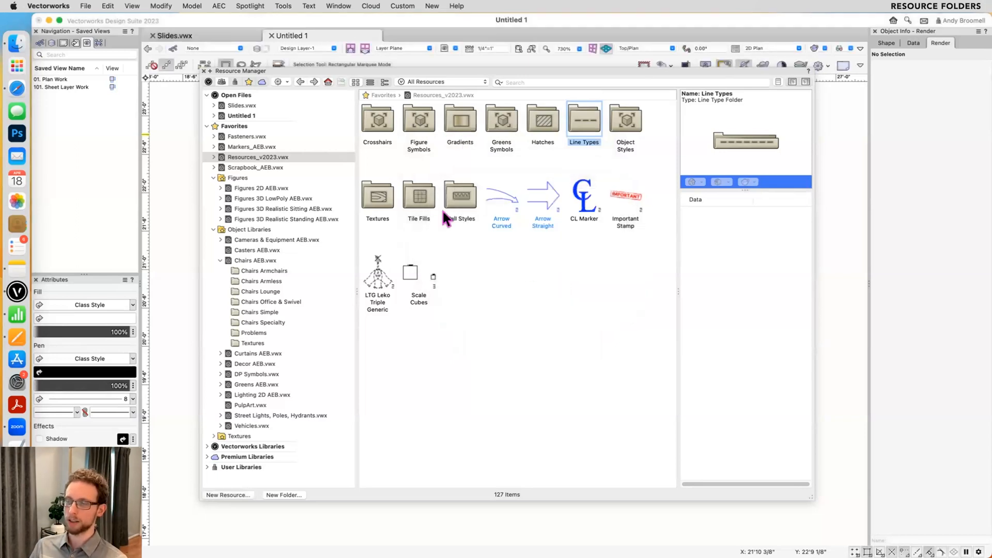
left_click(505, 259)
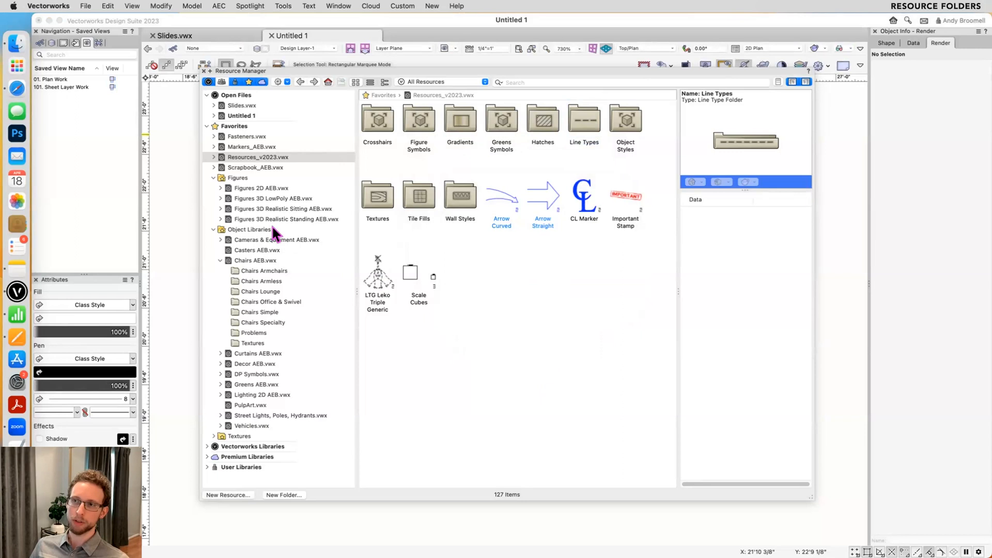
- View Figures 3D Realistic Sitting AEB.vwx and compare the Figures favorites folder with the Scrapbook_AEB.vwx file
left_click(258, 209)
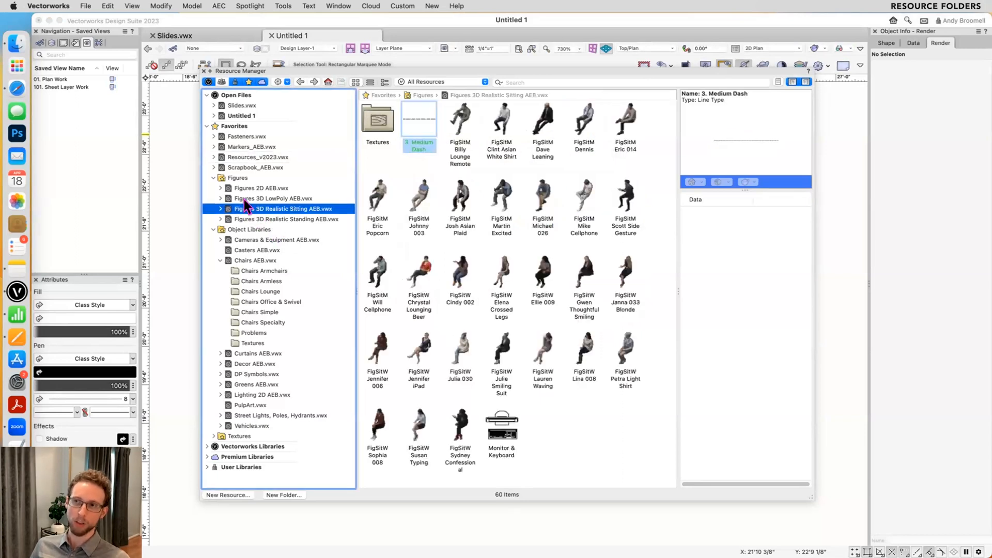
left_click(253, 176)
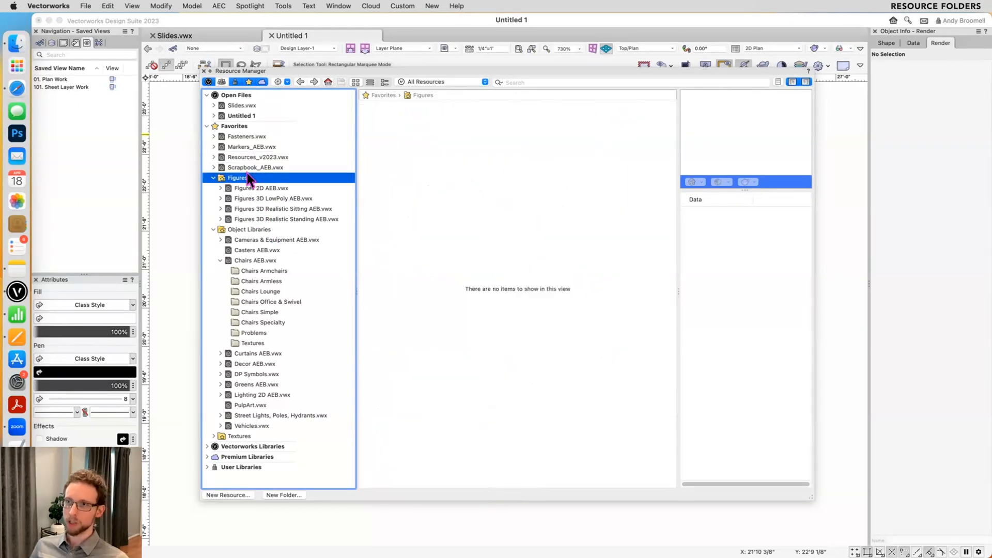
left_click(248, 167)
left_click(248, 176)
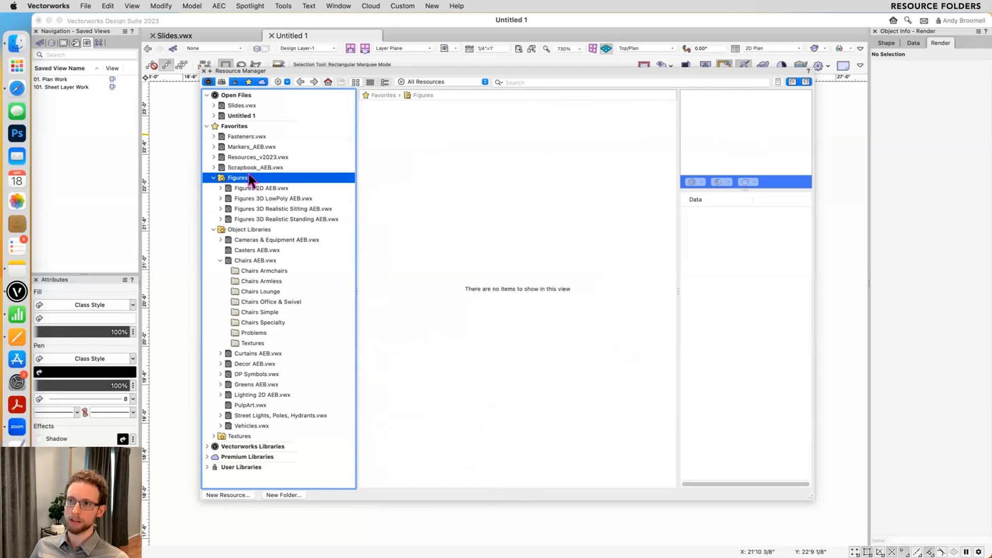
- Reveal Scrapbook_AEB.vwx in Finder to examine the files and subfolders in the Favorites folder
left_click(240, 167)
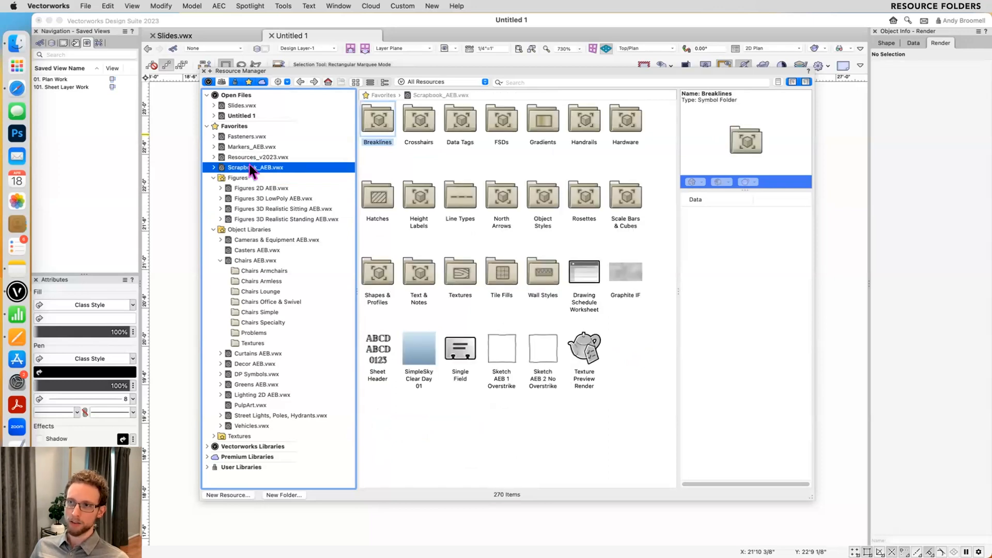
right_click(250, 165)
left_click(280, 181)
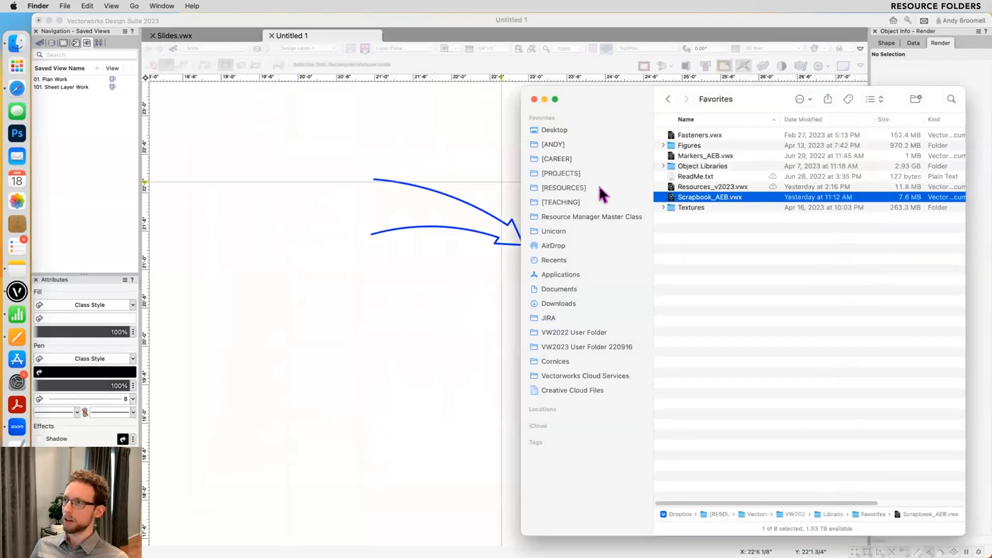
left_click(659, 206)
left_click(659, 207)
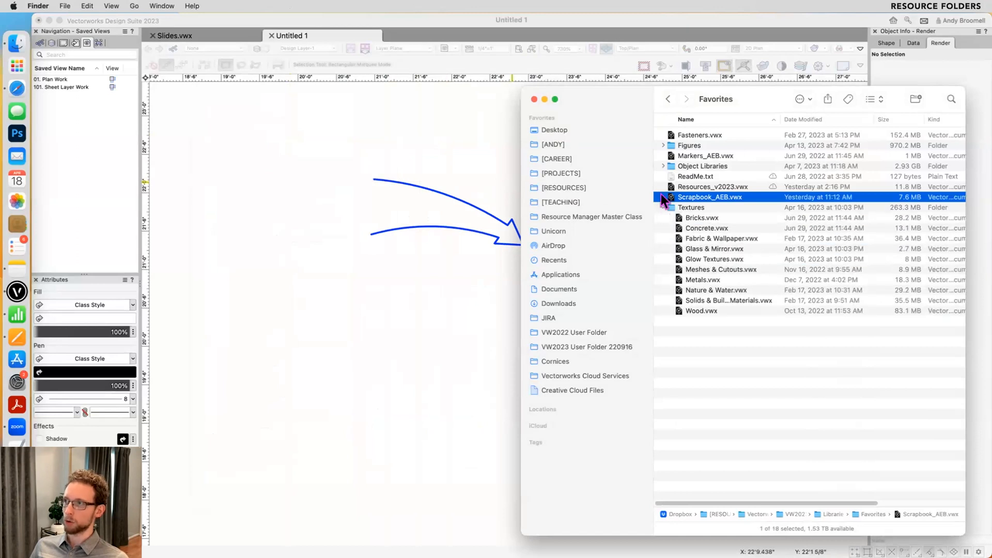
- Examine the contents of the Object Libraries and Figures folders in Finder, then return to Vectorworks
left_click(664, 166)
left_click(664, 166)
left_click(663, 145)
left_click(663, 146)
left_click(424, 134)
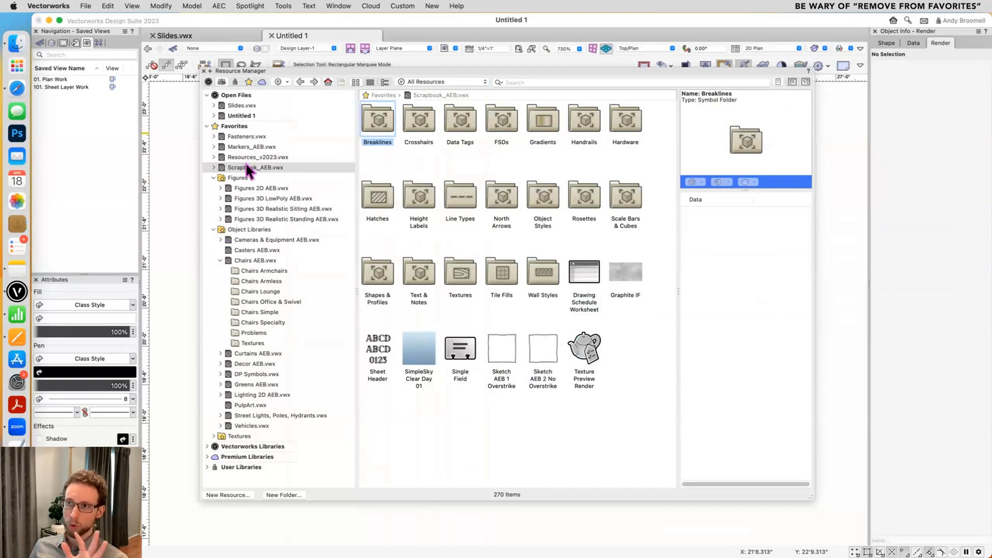
- Review the Remove from Favorites option for Resources_v2023.vwx without applying it
left_click(244, 167)
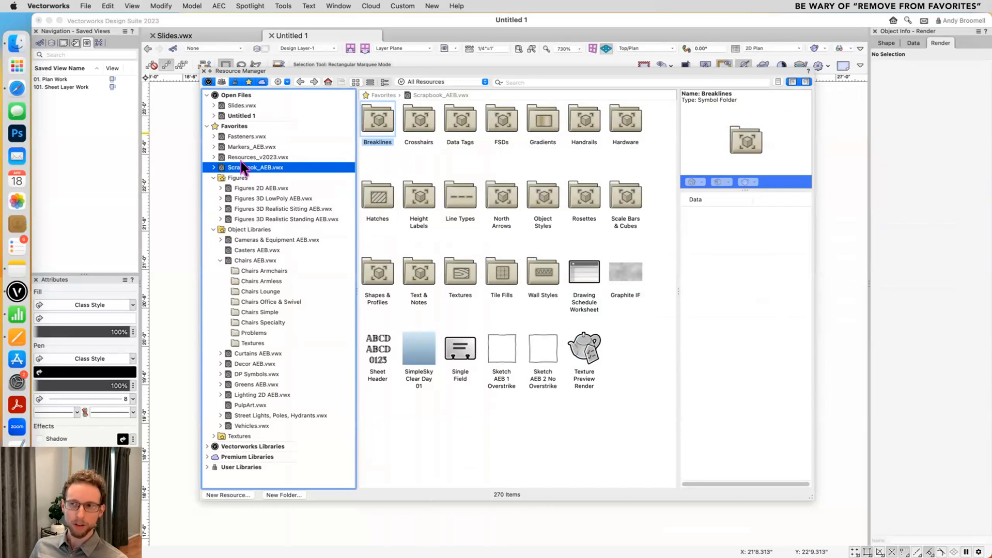
left_click(247, 156)
right_click(246, 156)
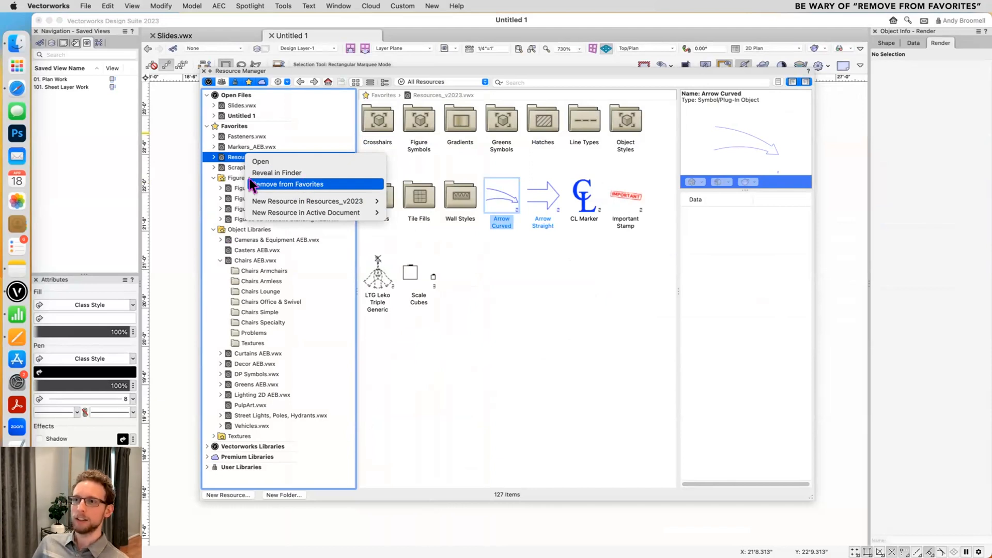
left_click(229, 171)
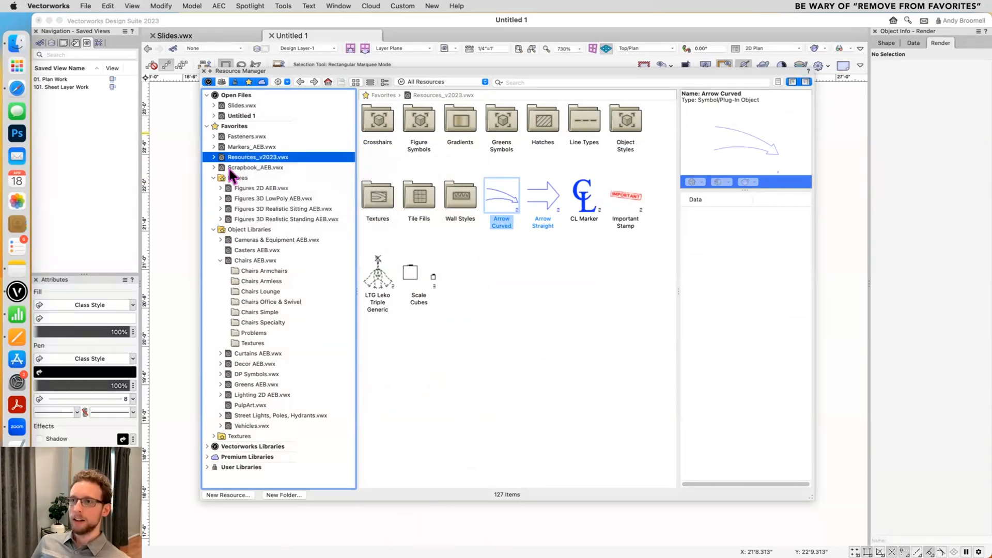
- Open 107_IntNJDownstairs_WorkingFile_v46_WIP_210824_AEB_v2023.vwx and browse its resources in the Resource Manager
left_click(261, 112)
left_click(75, 5)
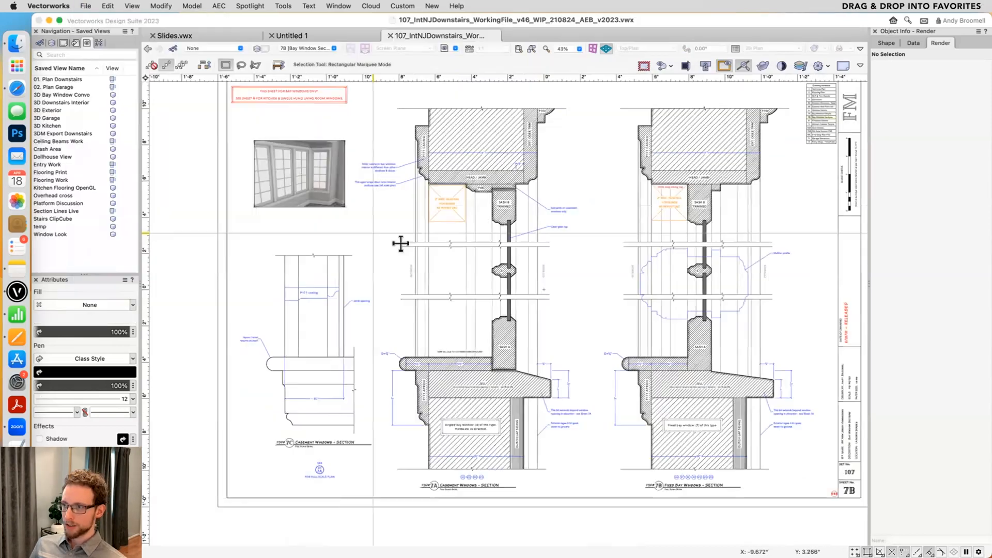
key("super+r")
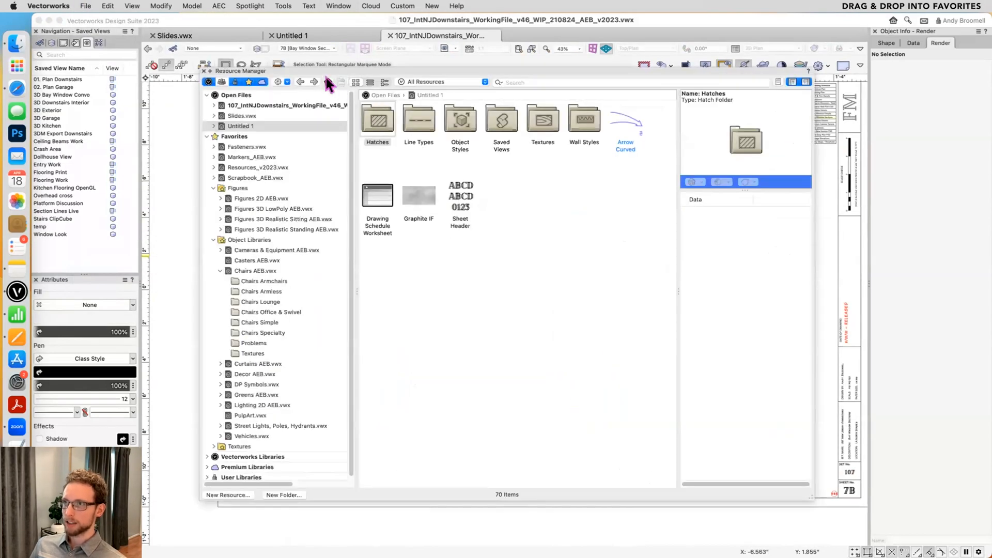
left_click(327, 81)
scroll(630, 218, "down", 1)
- Copy the Brick Breakup RT texture and BL_piano upright symbol into the favorites file Resources_v2023.vwx and view that file
left_click(628, 250)
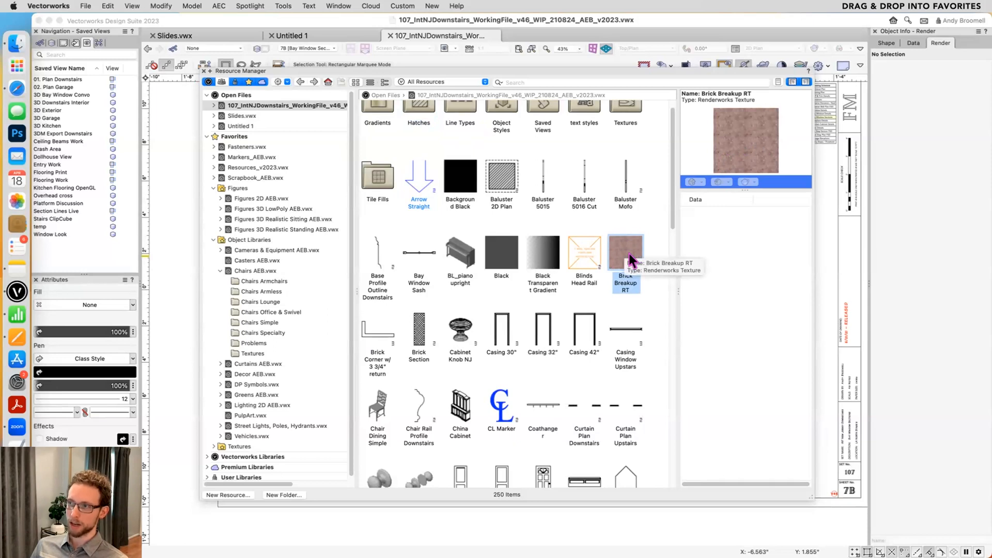
left_click_drag(631, 258, 261, 169)
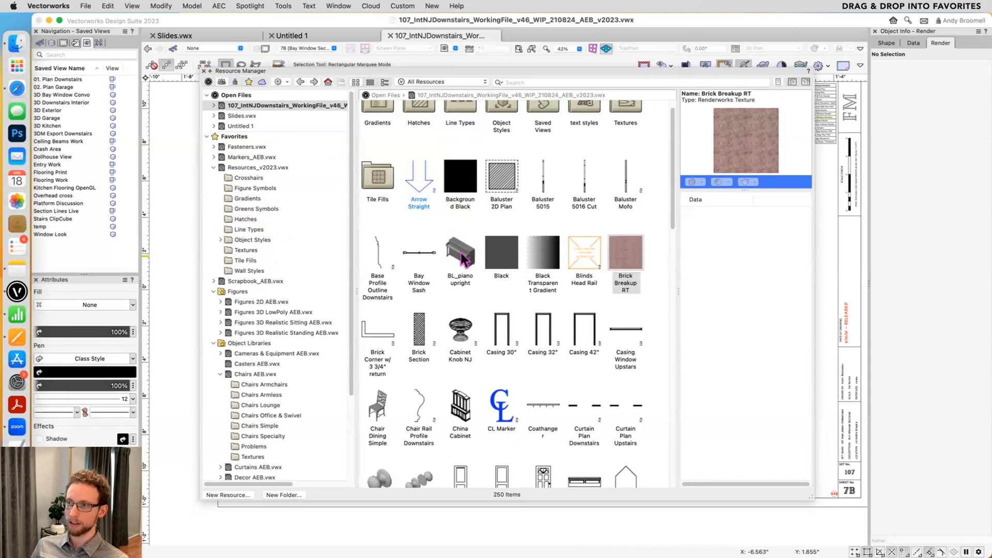
left_click_drag(464, 260, 278, 172)
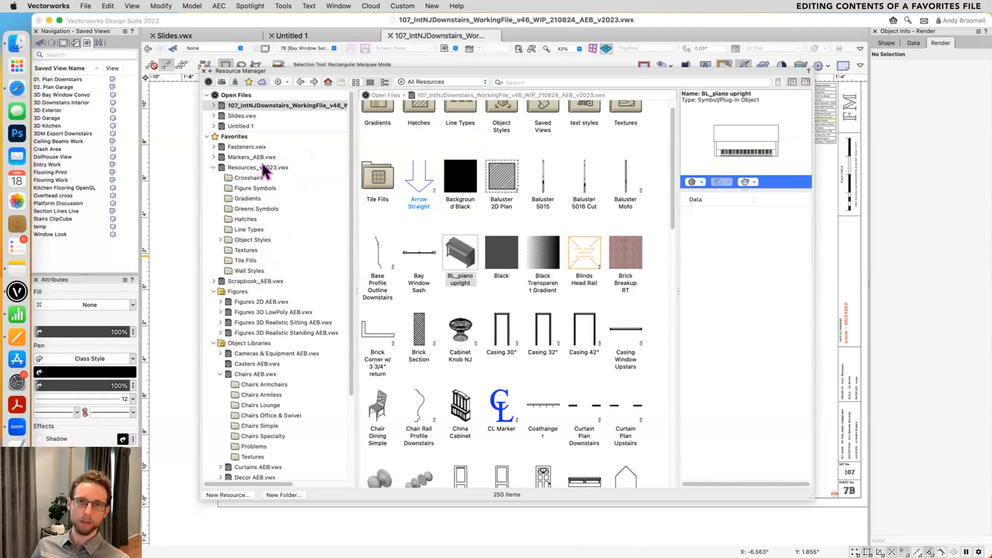
left_click(264, 168)
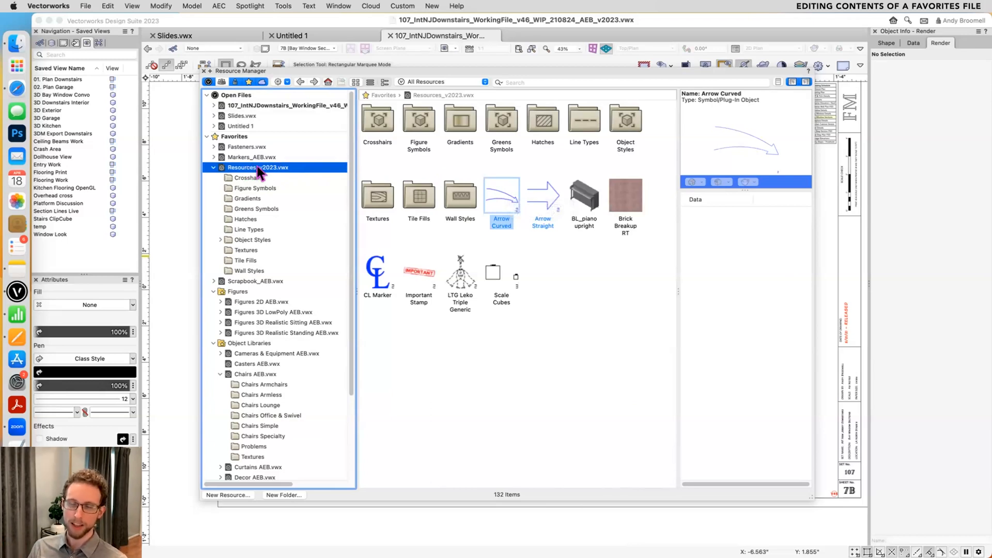
- Browse Interior > Appliances_Equip > Advance Tabco in Vectorworks Libraries and review the options for a shelf symbol in Advance Tabco Faucets and Acc.vwx
left_click(260, 313)
scroll(267, 331, "down", 5)
left_click(205, 453)
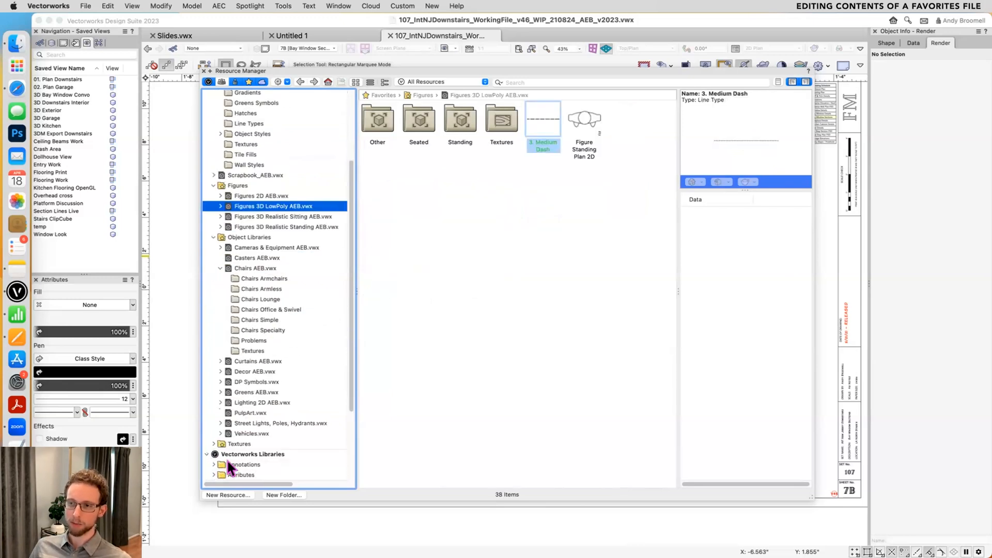
scroll(220, 464, "down", 4)
left_click(213, 413)
left_click(220, 423)
left_click(227, 443)
left_click(262, 452)
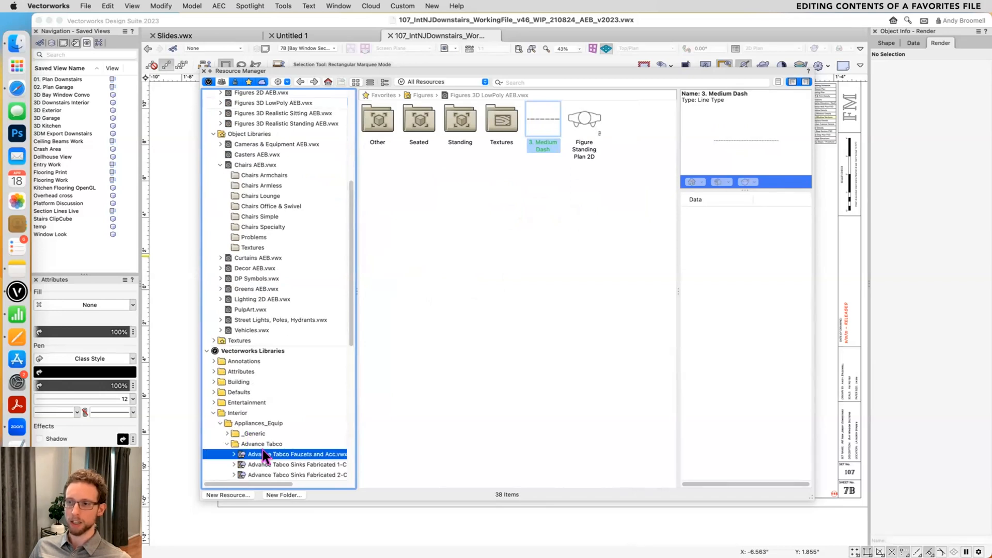
right_click(471, 127)
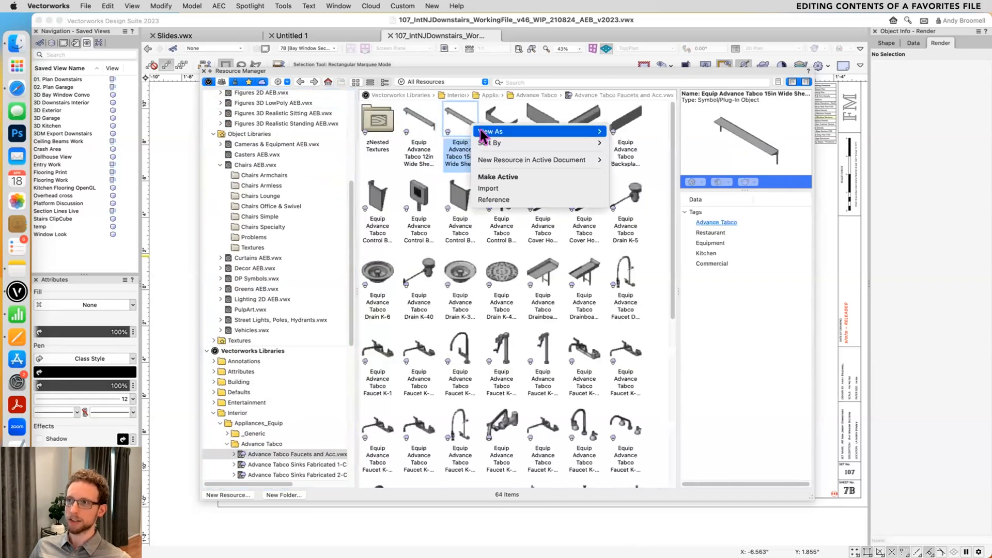
left_click(500, 189)
- Examine the options available for the Arrow Curved symbol in the favorites file Resources_v2023.vwx
scroll(314, 155, "up", 10)
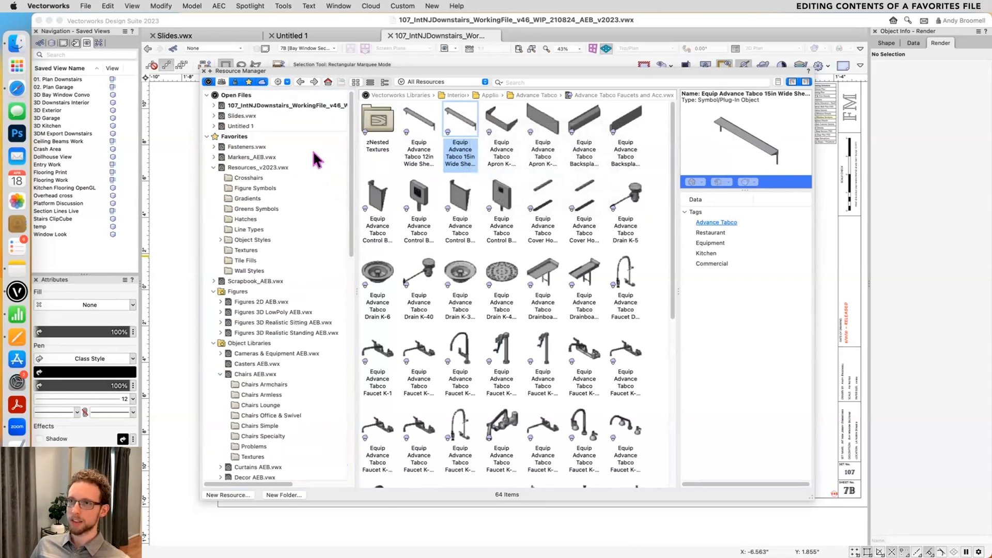
left_click(248, 169)
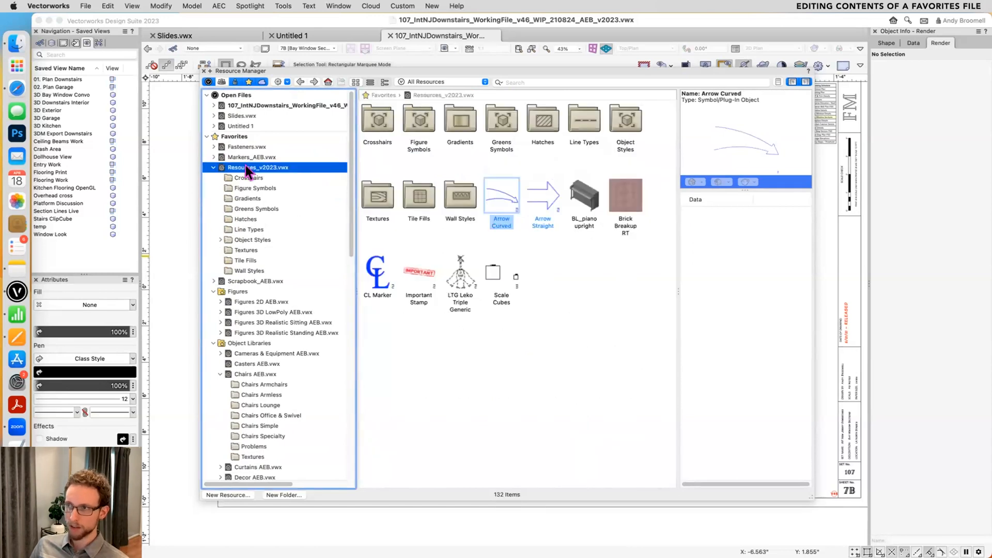
right_click(491, 193)
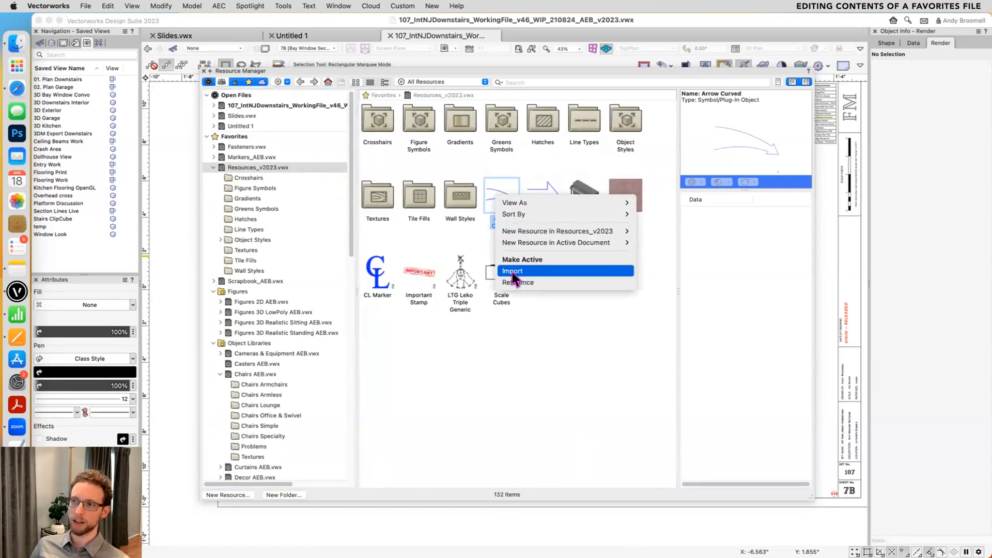
left_click(517, 310)
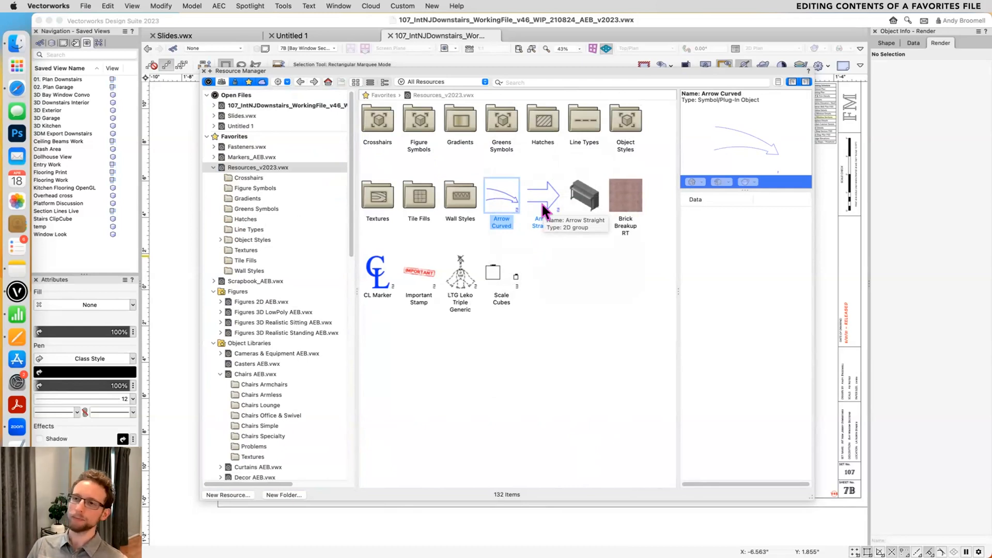
- Open Resources_v2023.vwx from Favorites as a document and show its resources under Open Files
right_click(236, 165)
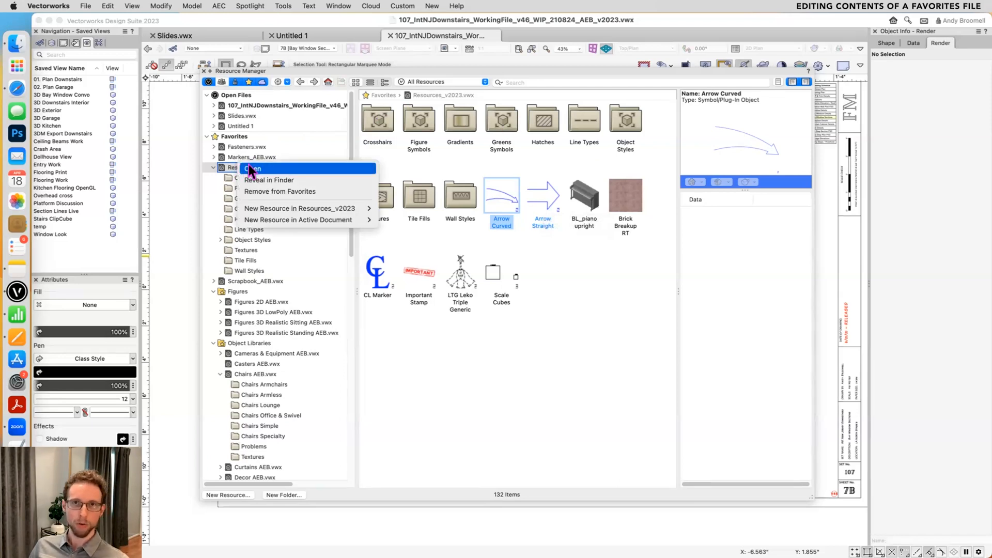
left_click(252, 170)
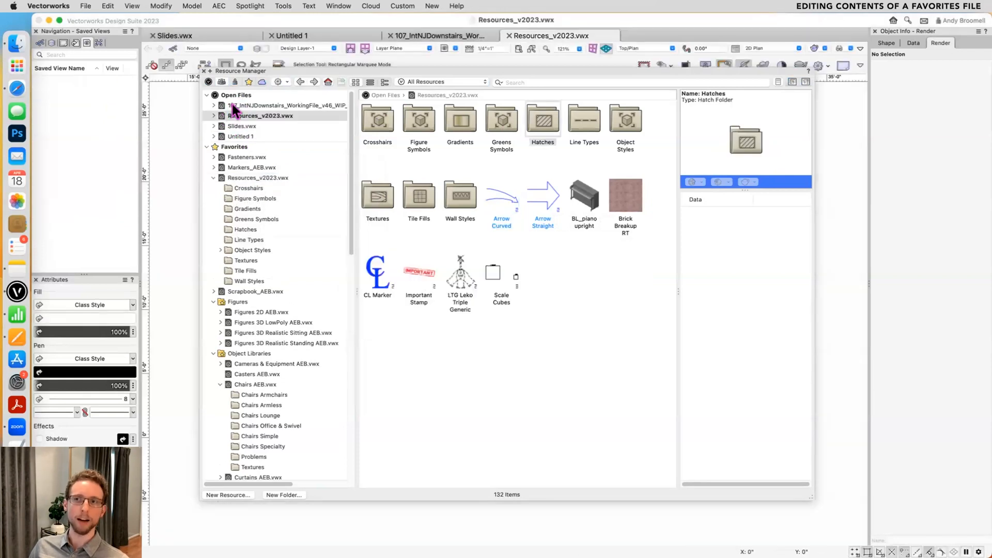
left_click(252, 116)
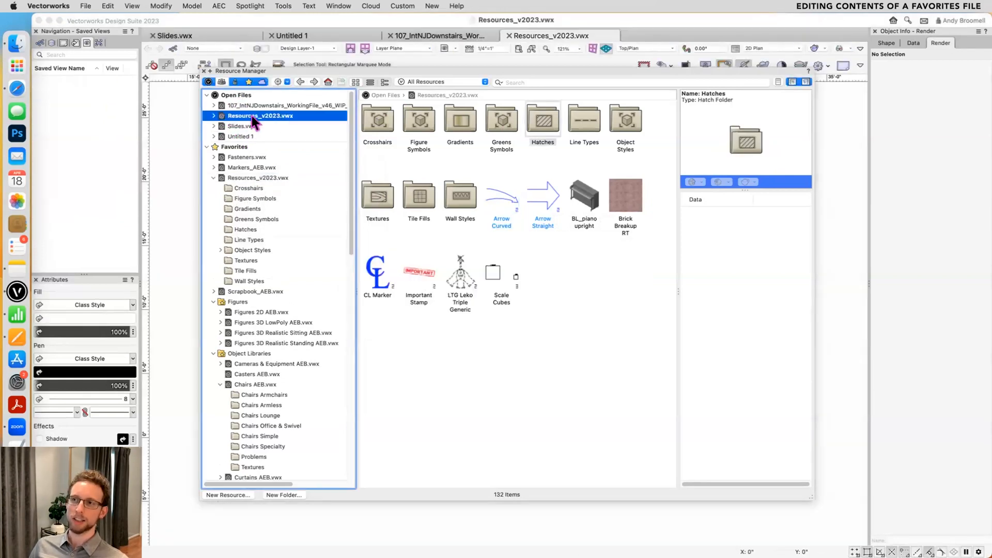
left_click(269, 174)
left_click(269, 113)
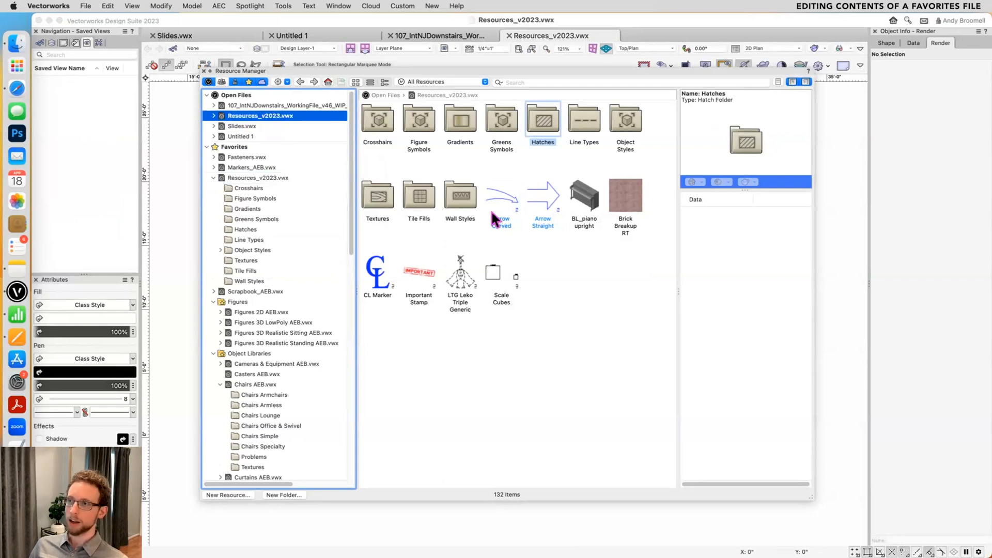
- Rename the Arrow Curved symbol in Resources_v2023.vwx to Arrow Curved Awesome
left_click(504, 223)
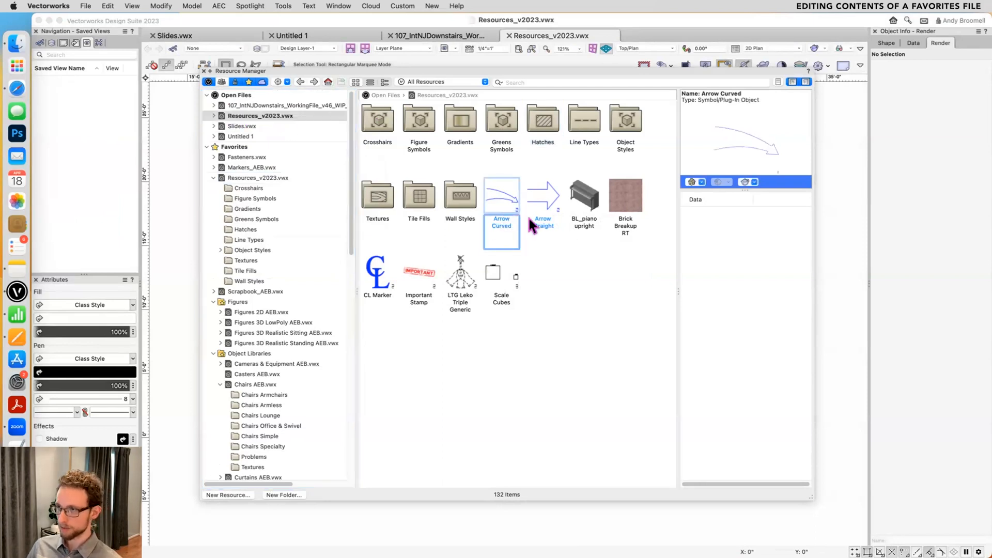
type("Awesome")
key("Return")
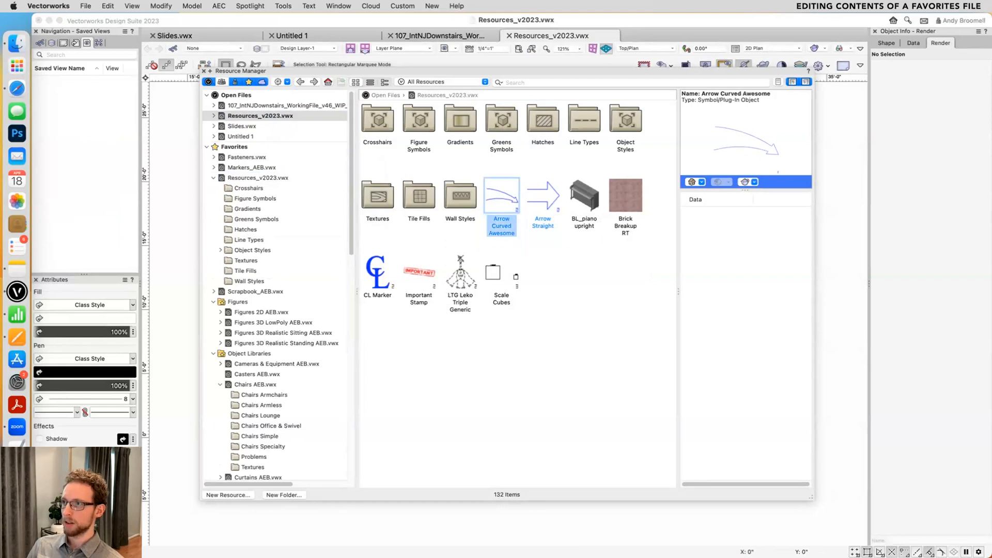
- Delete the BL_piano upright symbol from Resources_v2023.vwx
left_click(583, 199)
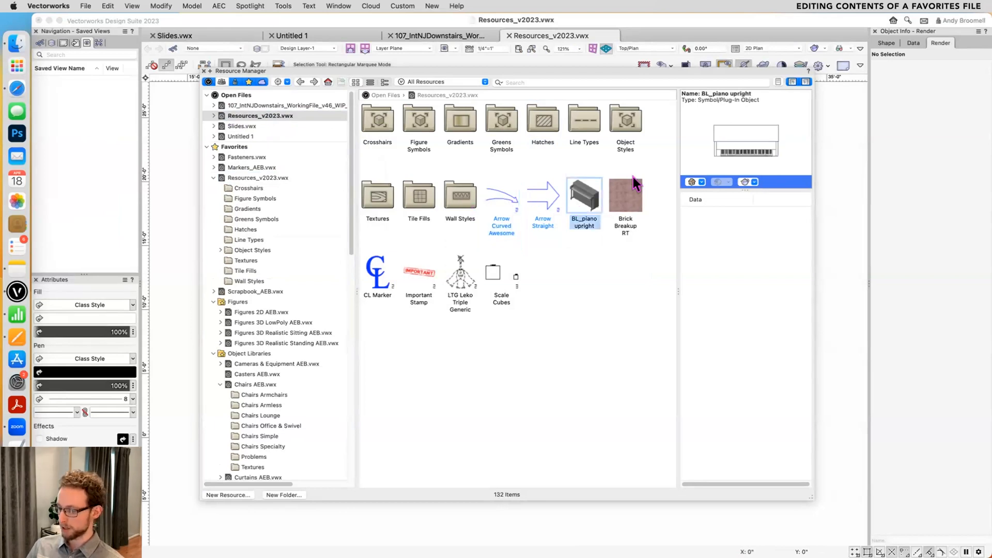
key("BackSpace")
left_click(606, 200)
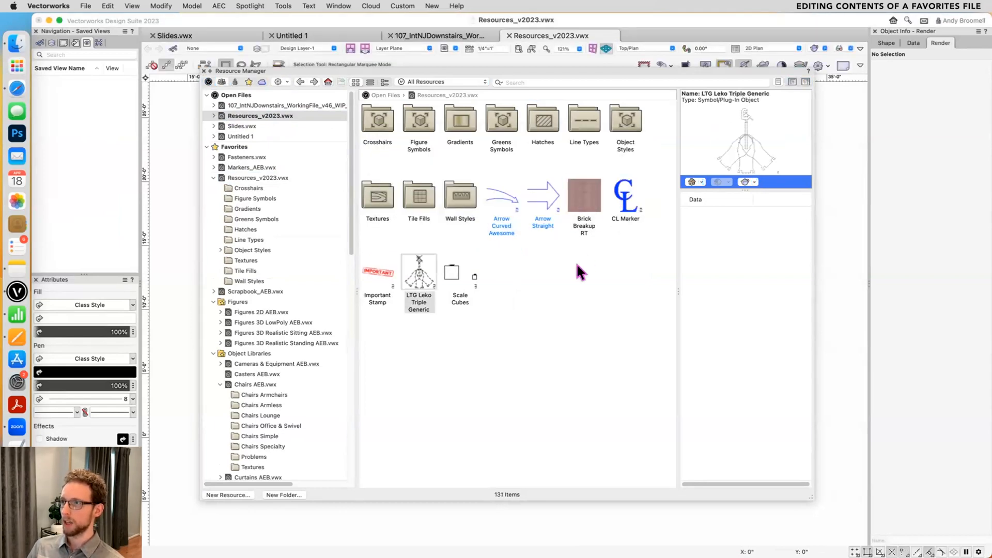
- Close Resources_v2023.vwx with its changes saved and view its contents under Favorites
right_click(271, 179)
left_click(286, 184)
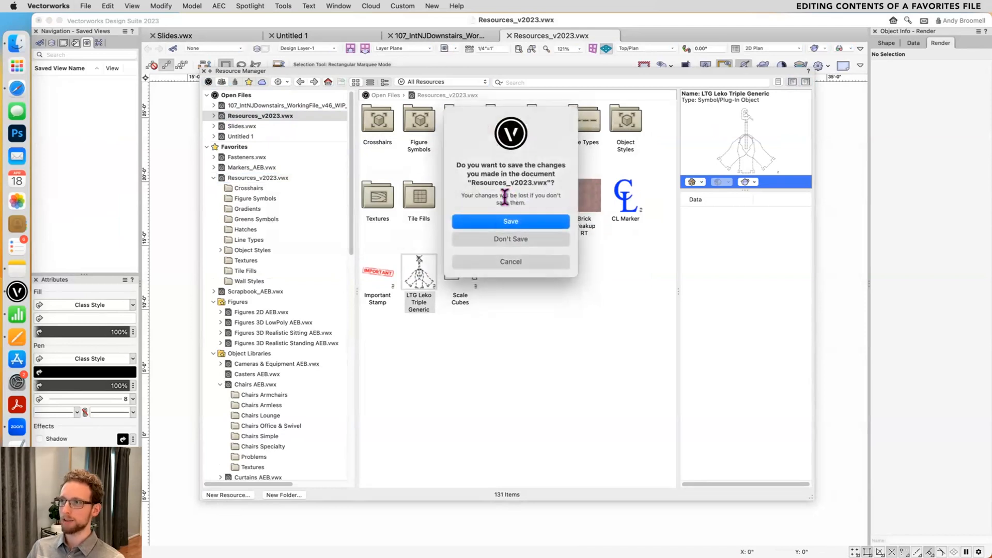
left_click(494, 221)
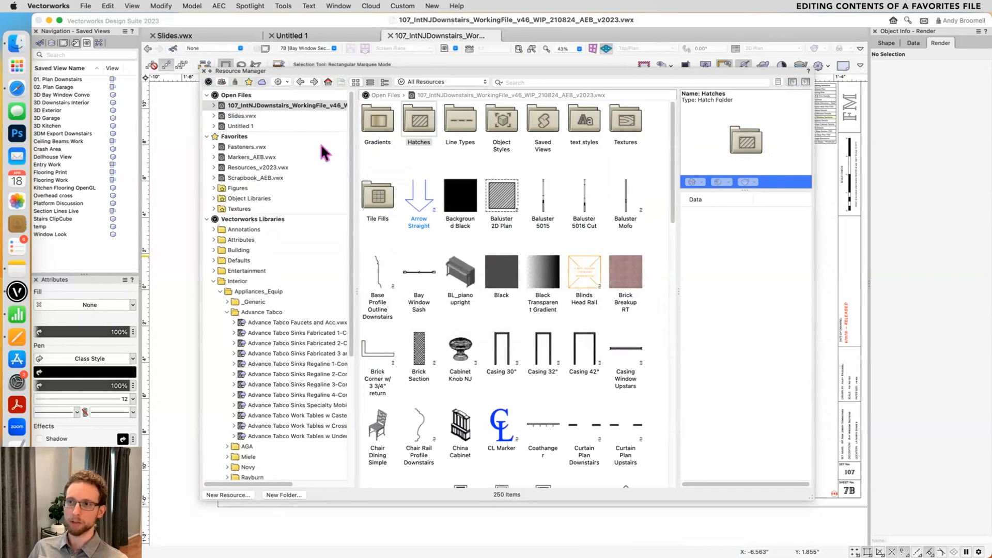
left_click(256, 168)
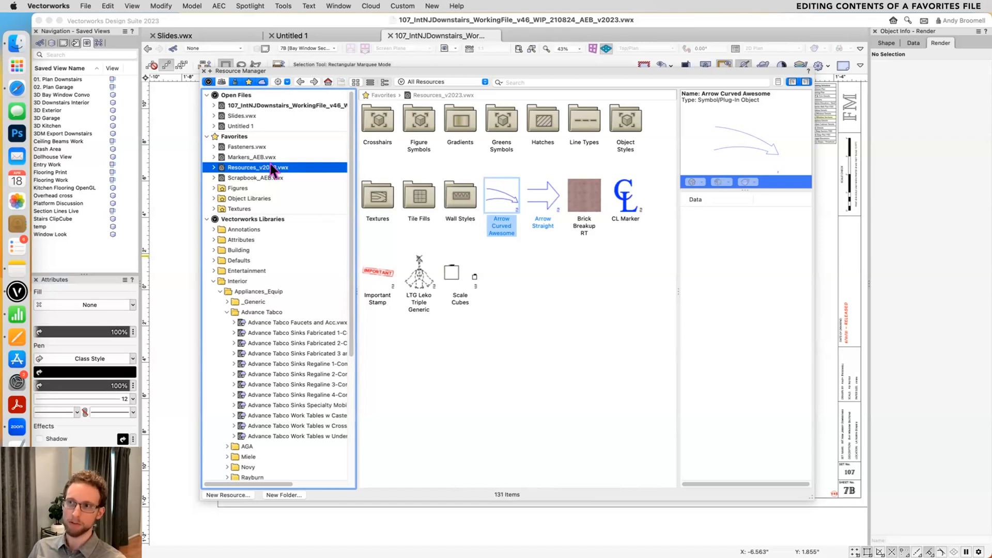
- Reveal Resources_v2023.vwx in Finder and rename the file to Scrapbook.vwx
right_click(271, 169)
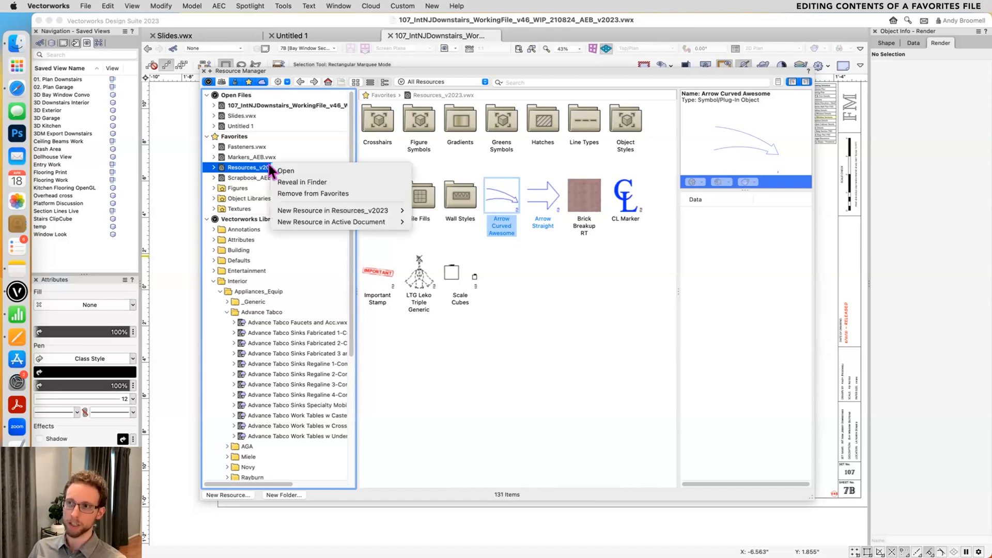
left_click(290, 180)
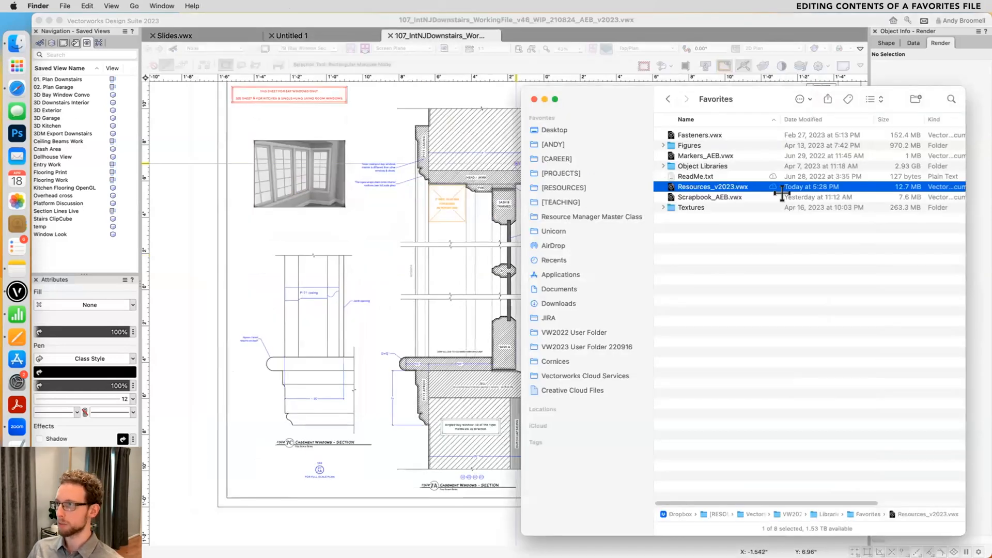
key("Return")
type("Scrapbook.vwx")
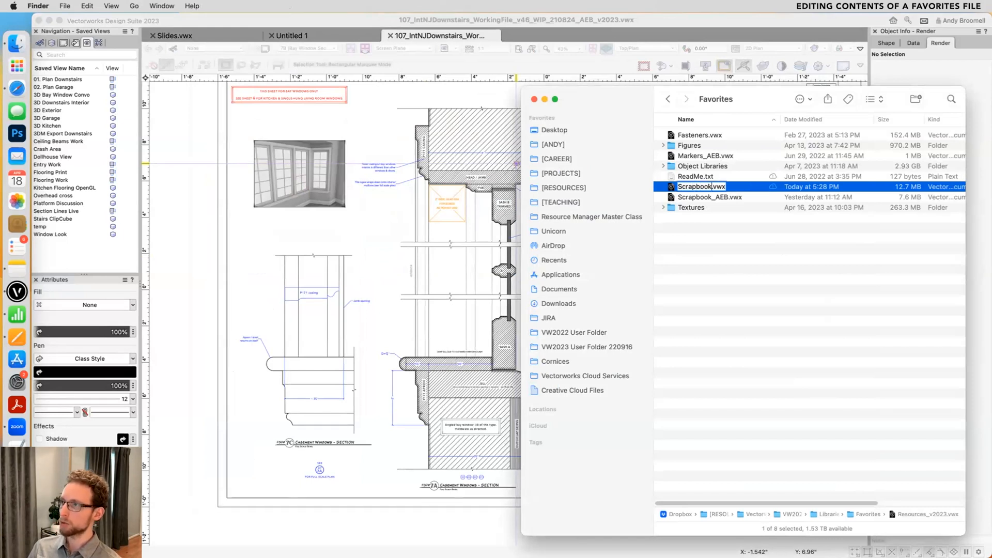
key("Return")
- Refresh the libraries in the Vectorworks Resource Manager and view Scrapbook.vwx under Favorites
left_click(360, 207)
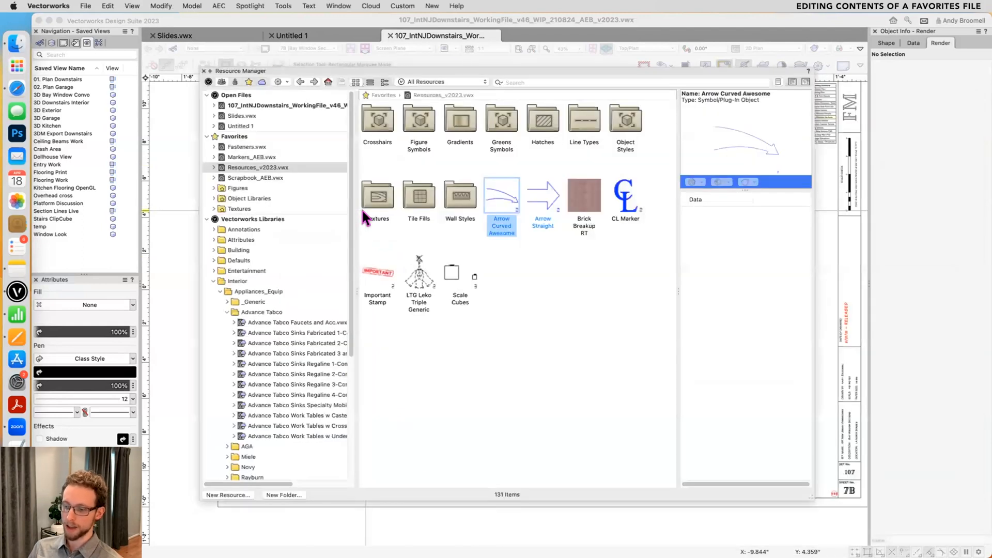
left_click(282, 82)
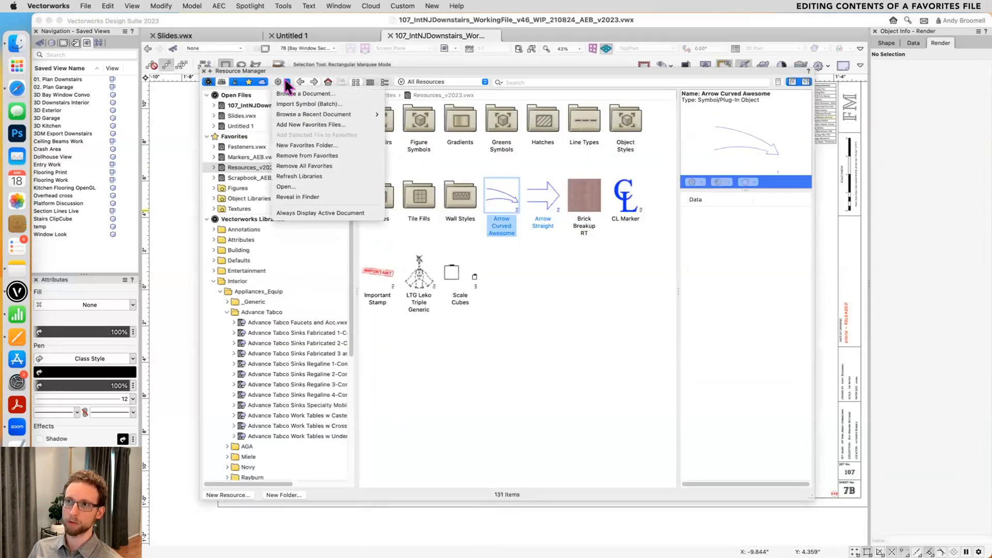
left_click(297, 173)
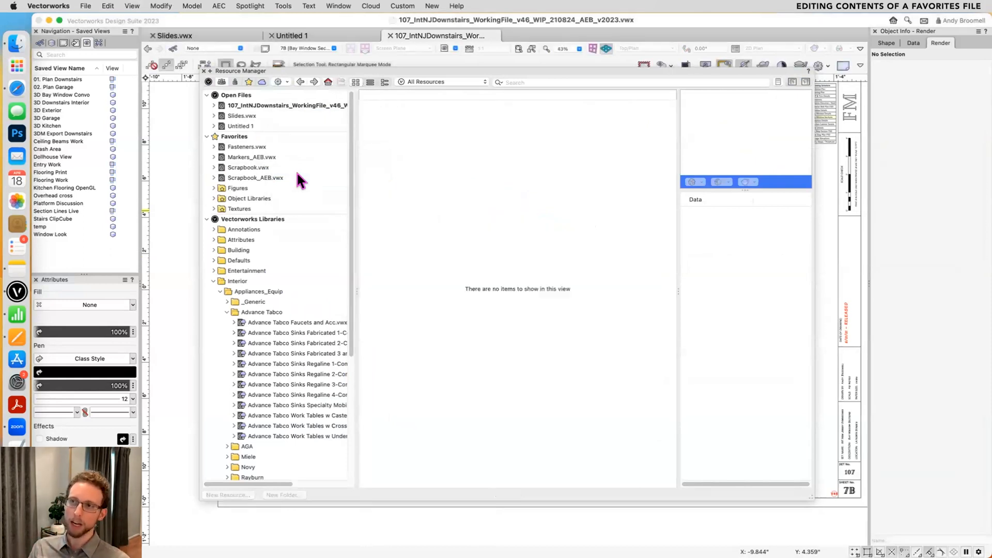
left_click(252, 167)
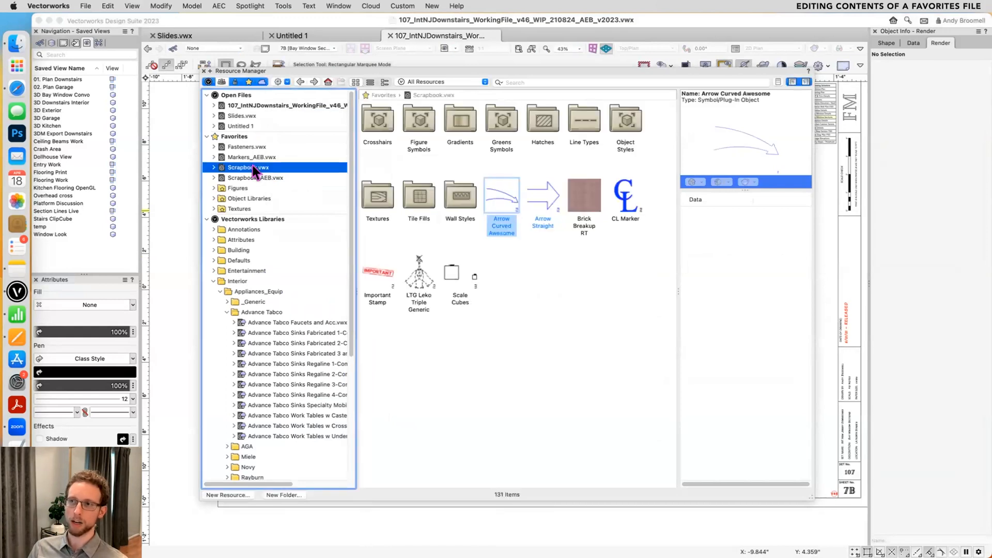
- Reveal Scrapbook.vwx in Finder and view the contents of the Favorites Backup 230417 folder within Vectorworks Resources
right_click(256, 167)
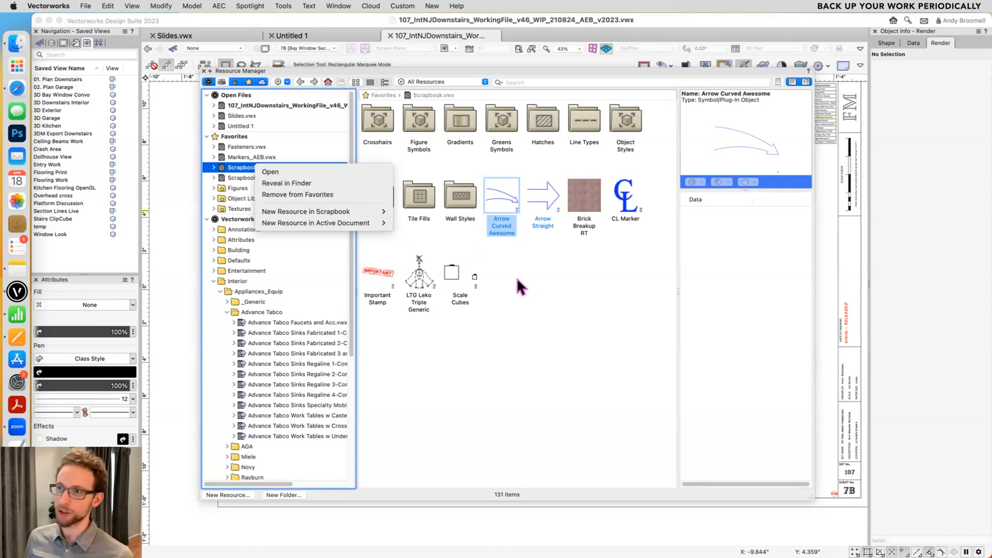
left_click(319, 193)
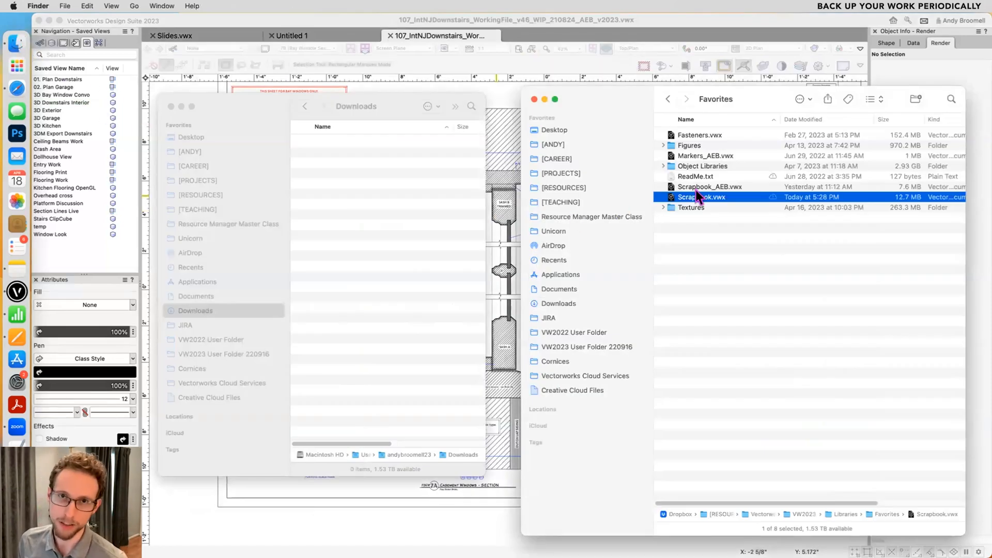
left_click(695, 221)
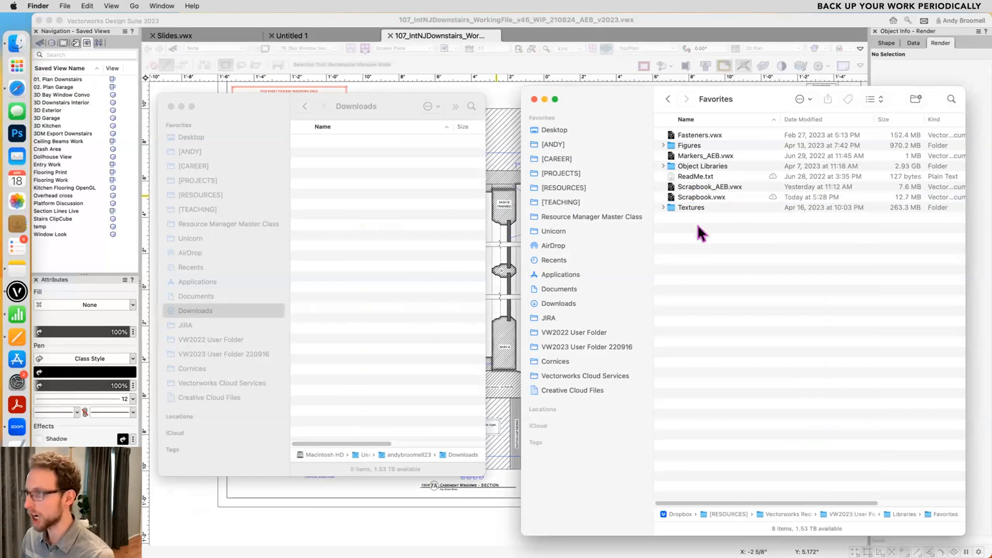
key("super+Up")
key("super+Up")
key("super+Up")
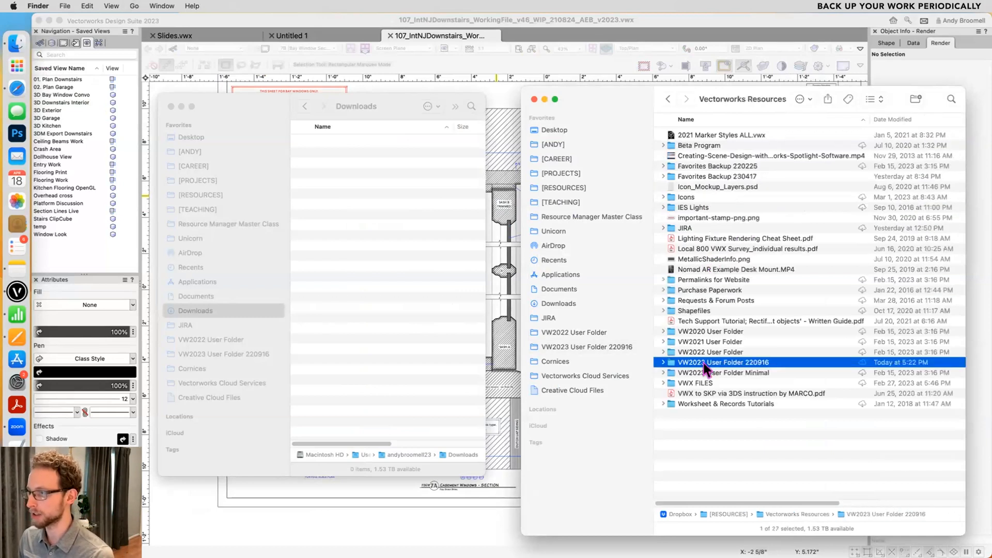
left_click(724, 176)
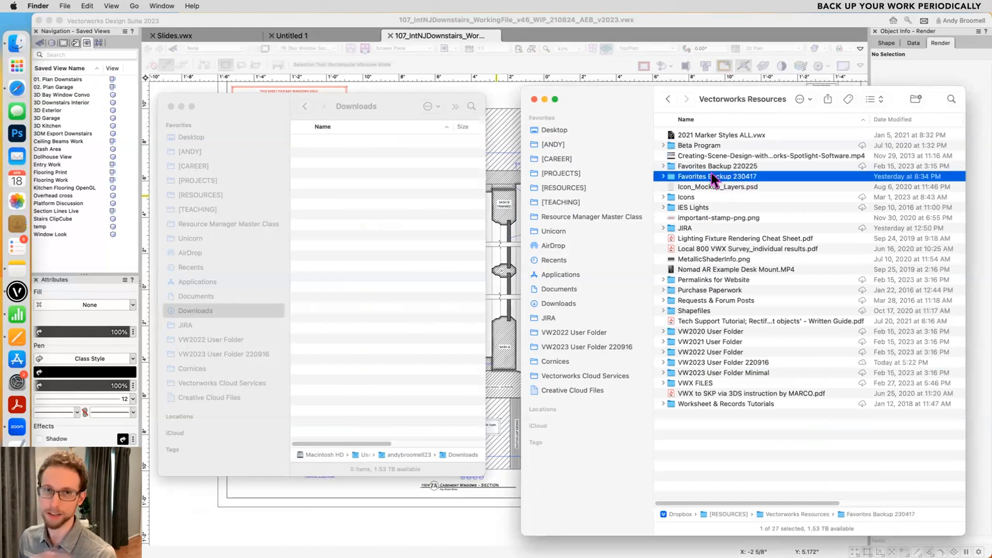
double_click(742, 176)
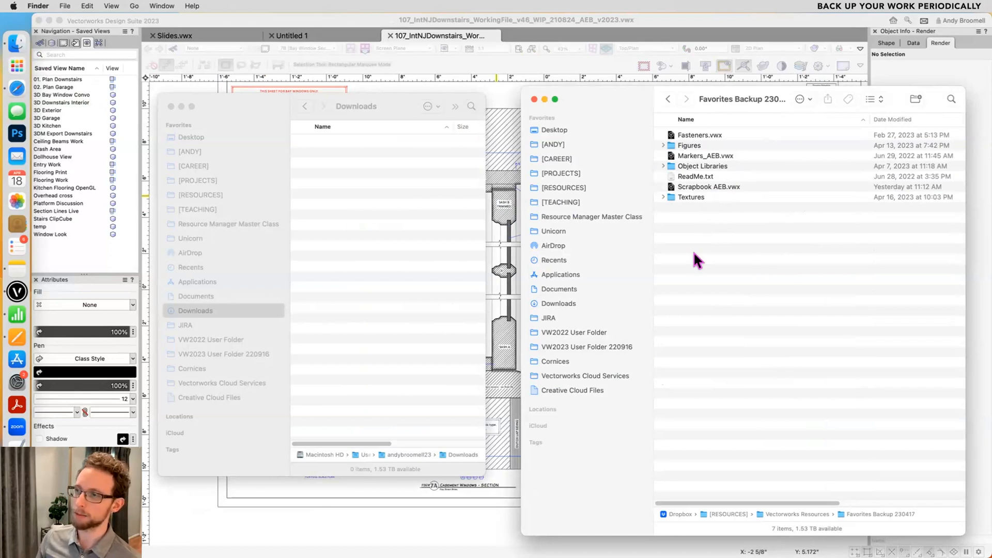
- Switch to Vectorworks, collapse the Interior library folder, and preview the two arrow symbols and Brick Breakup RT in Scrapbook.vwx
left_click(501, 242)
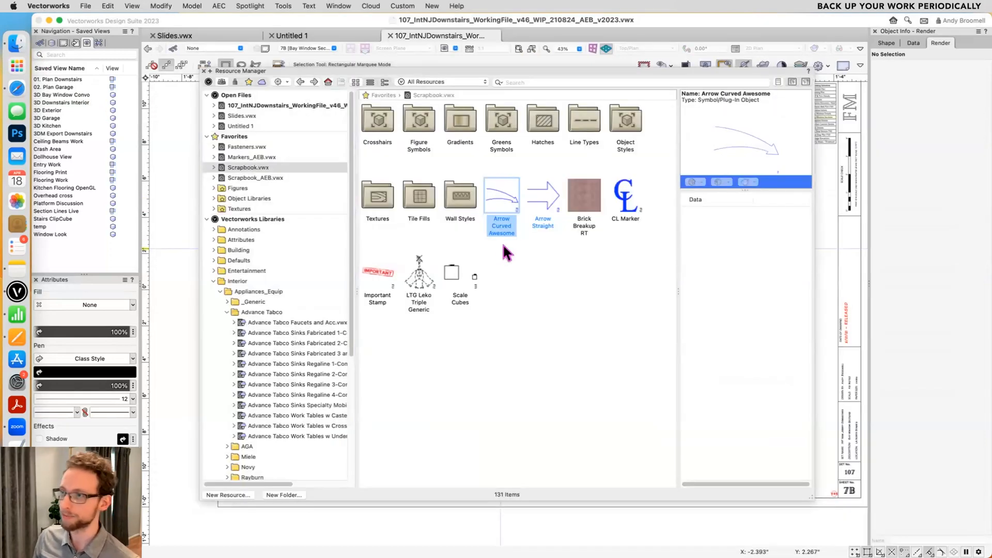
left_click(214, 281)
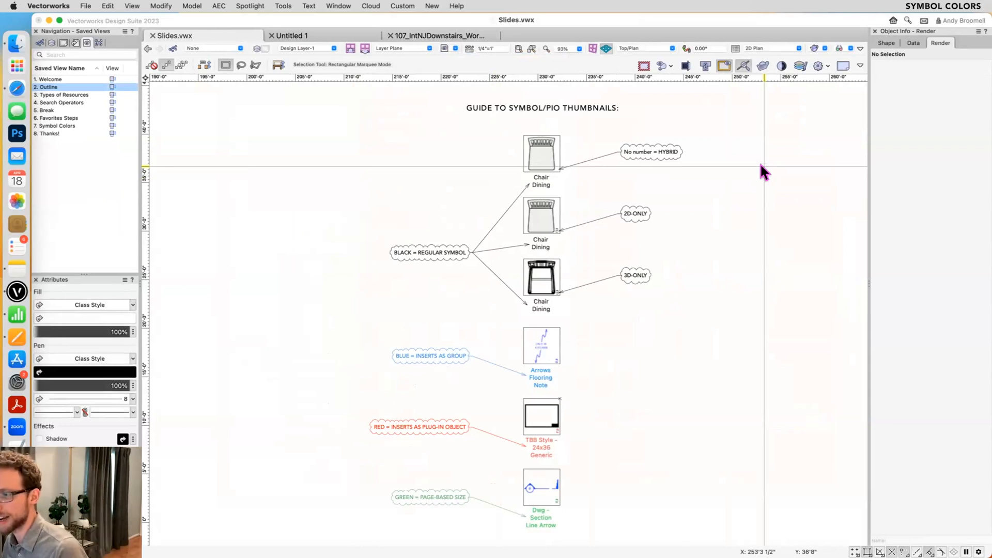
key("super+r")
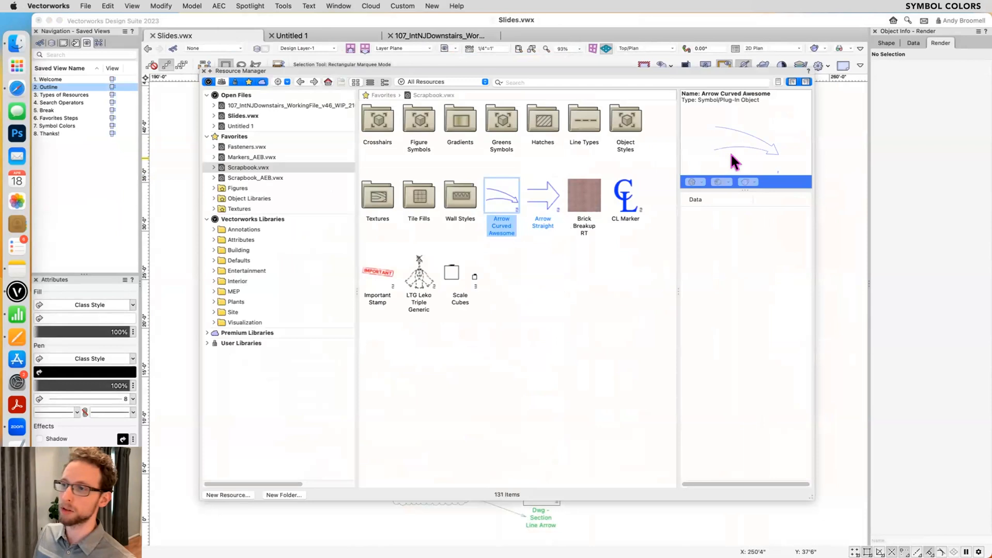
left_click(543, 223)
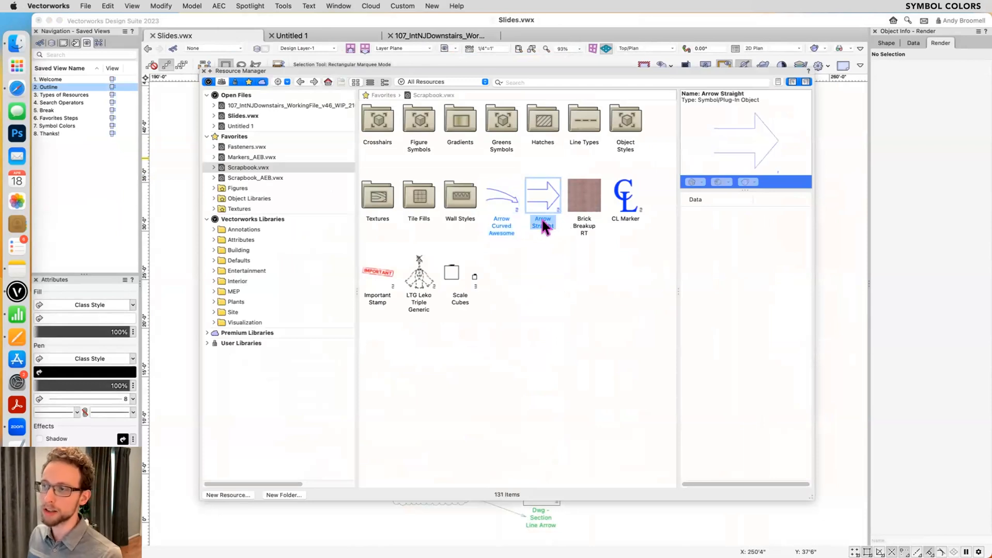
left_click(505, 227)
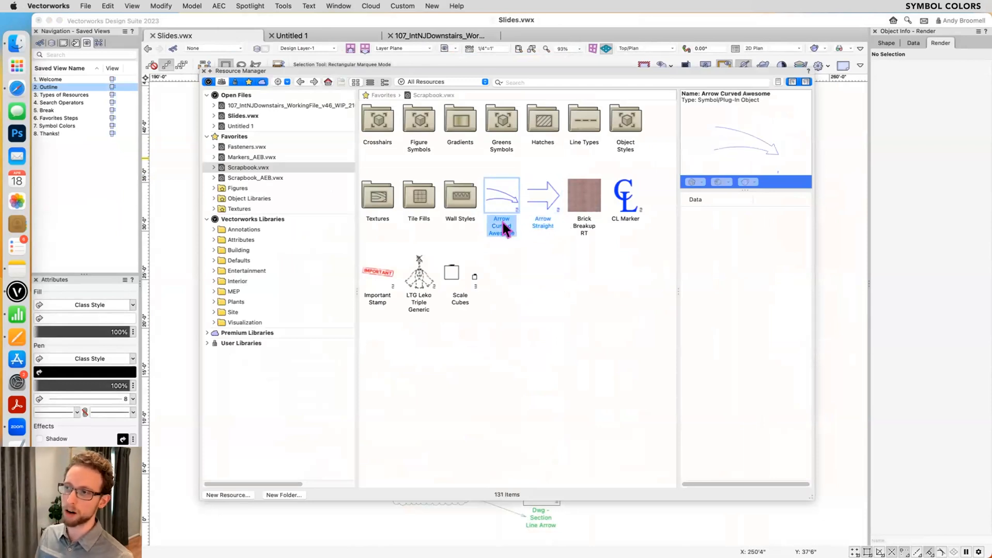
left_click(584, 227)
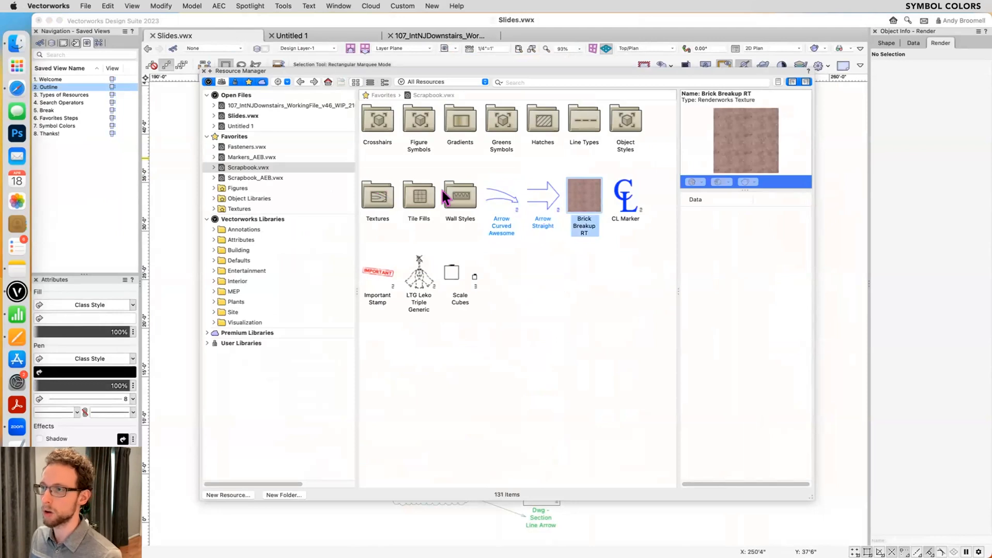
- View the Wall Styles, Data Tag Styles and Title Block Styles folders of Scrapbook.vwx to compare their thumbnail label colors
double_click(459, 195)
left_click(220, 240)
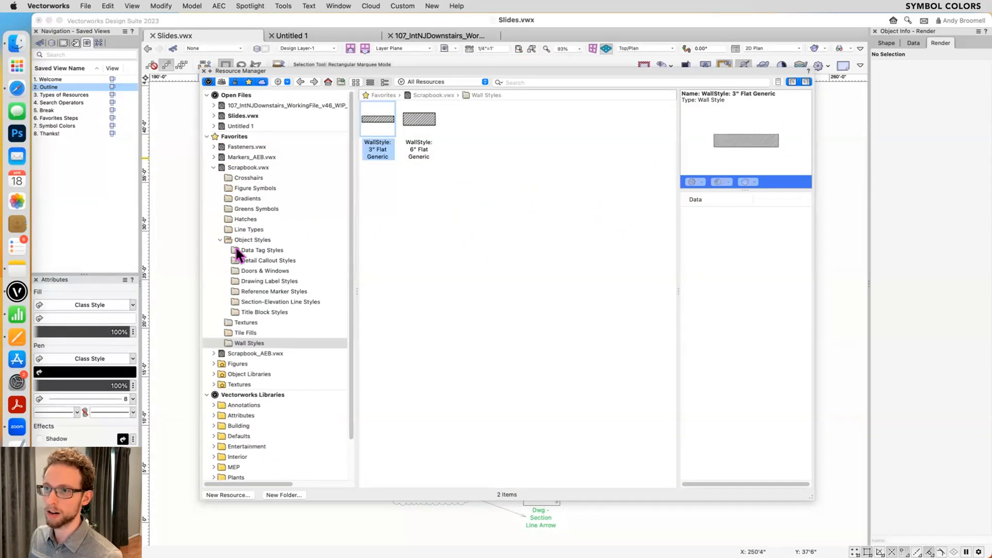
left_click(241, 250)
left_click(414, 182)
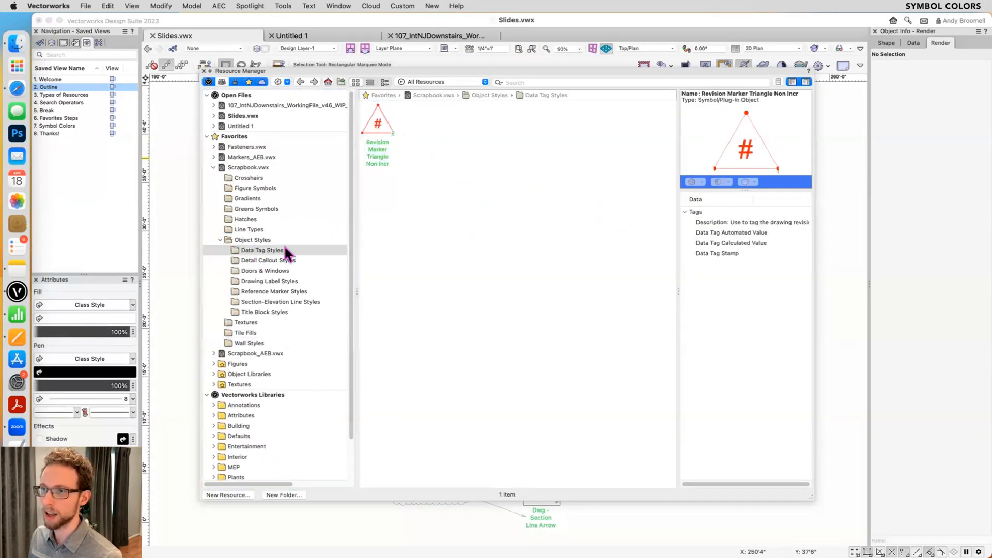
left_click(265, 312)
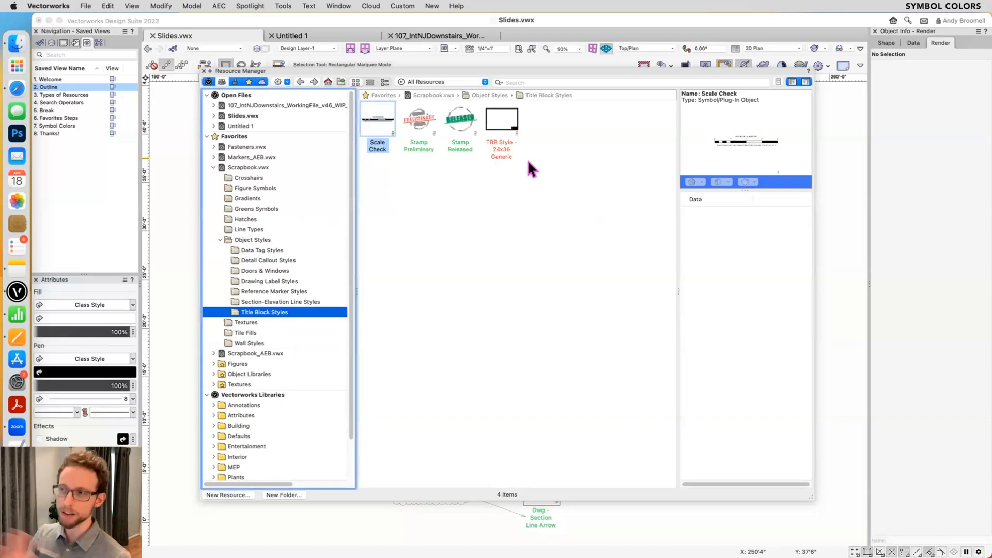
- Examine the black regular-symbol thumbnails for hybrid, 2D-only and 3D-only symbols in the Slides.vwx thumbnail guide
key("super+r")
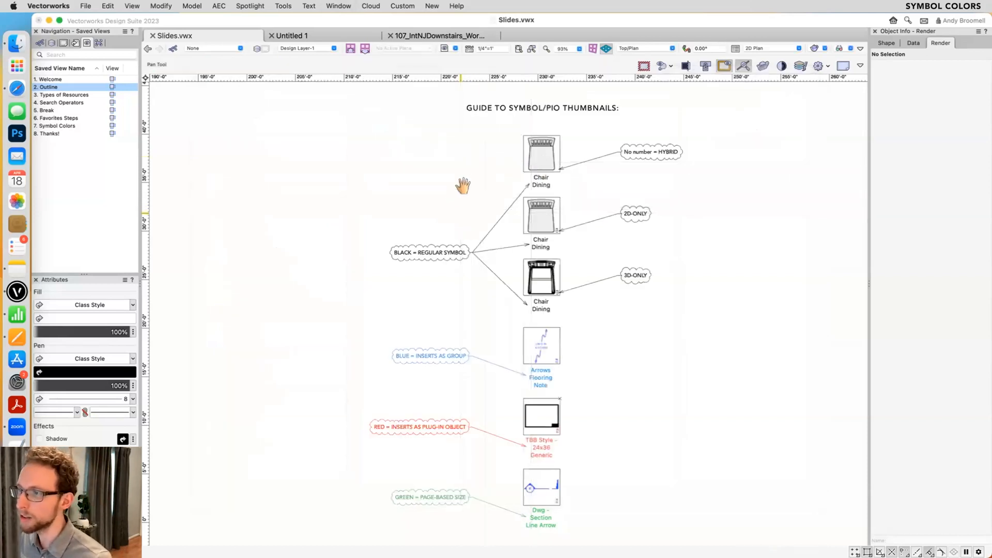
scroll(461, 186, "down", 2)
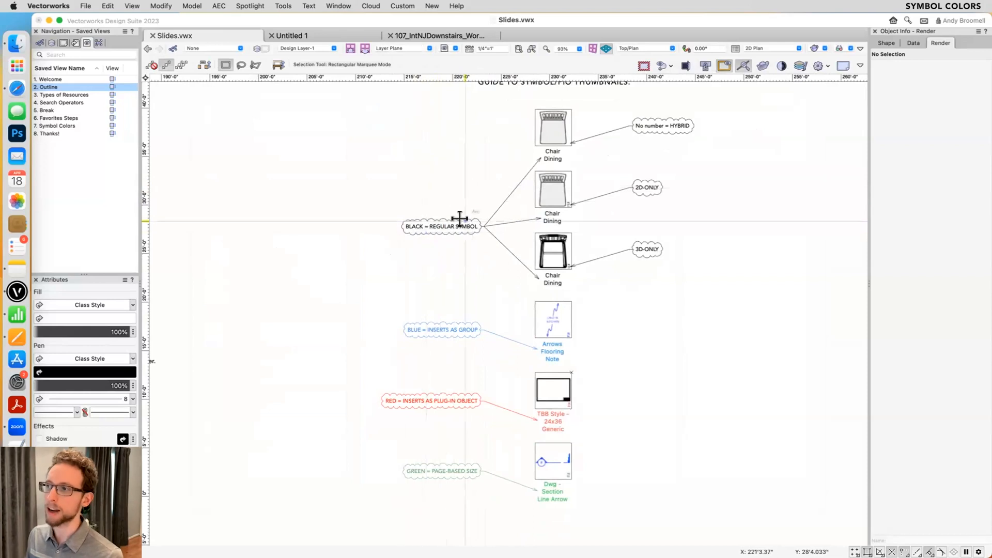
scroll(582, 124, "up", 3)
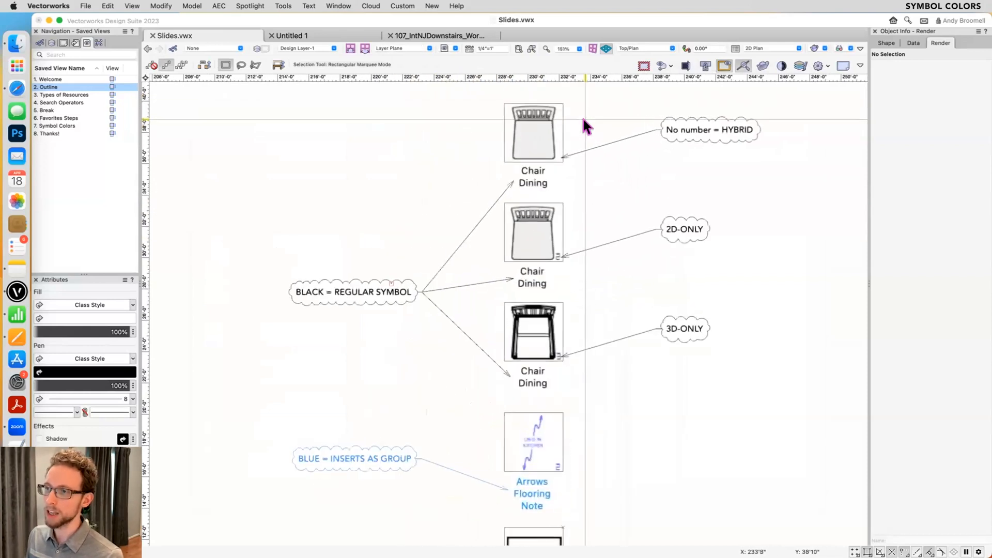
left_click_drag(597, 119, 589, 125)
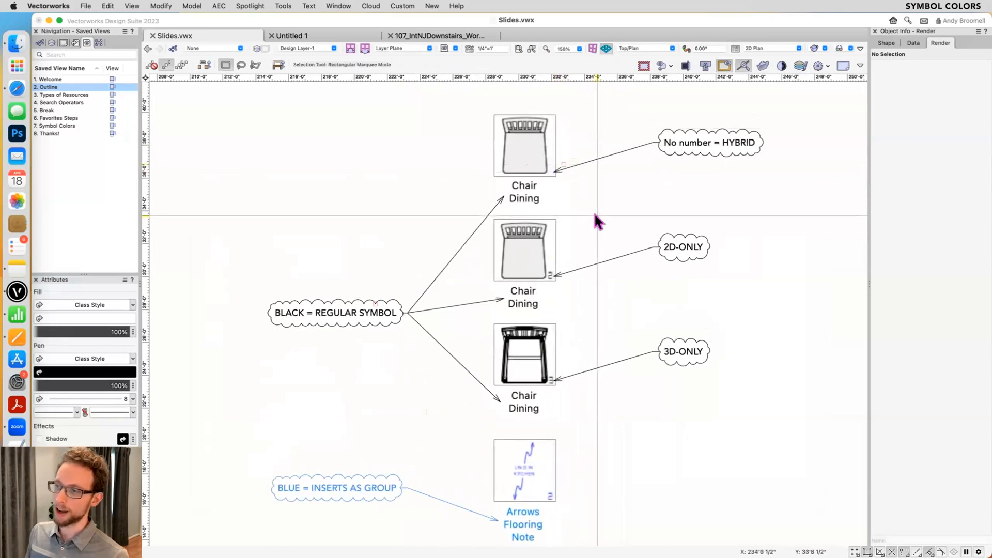
scroll(549, 272, "up", 2)
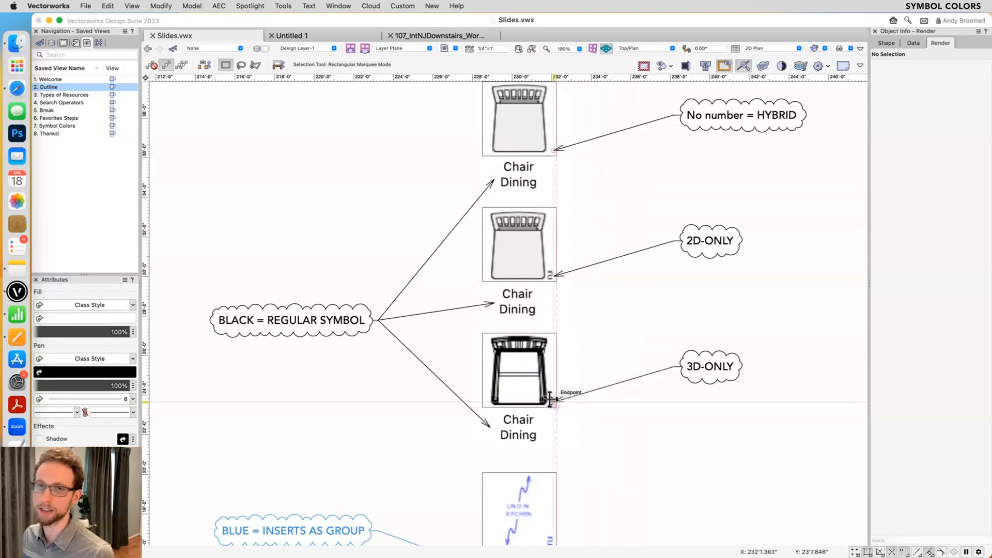
- Insert the Figure 3D Low Poly W symbol from Scrapbook.vwx's Figure Symbols folder between the HYBRID and 2D-ONLY callouts, further out from the chairs
key("super+r")
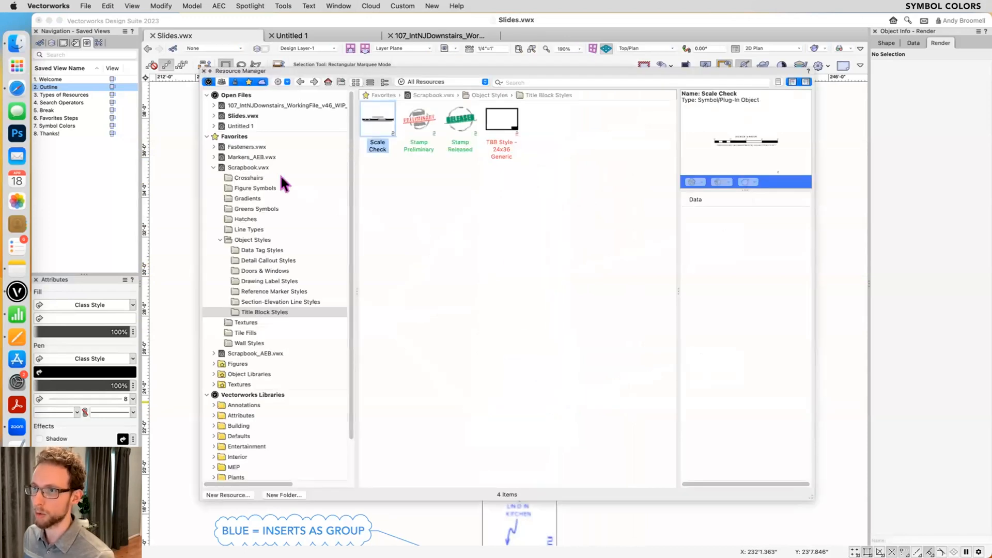
left_click(247, 184)
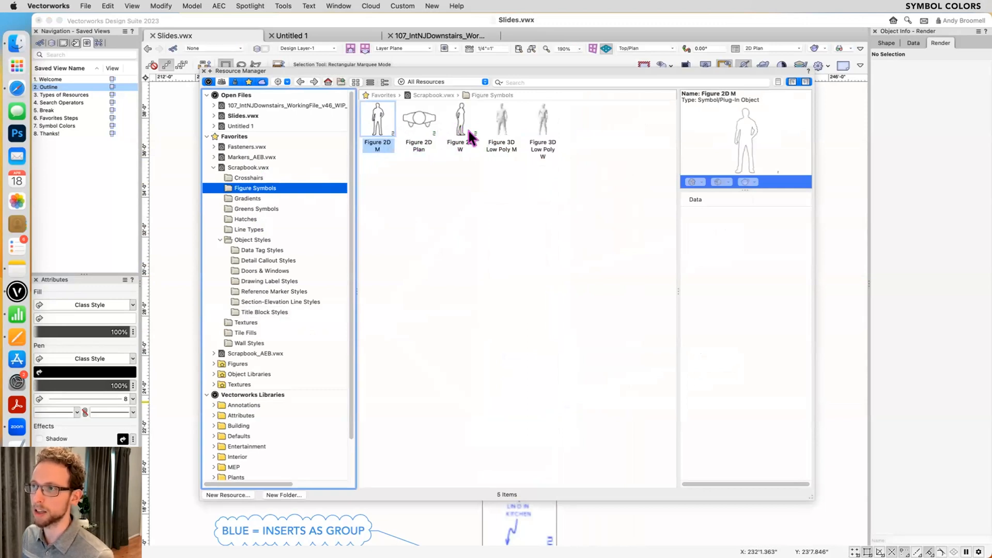
left_click(501, 124)
left_click(547, 130)
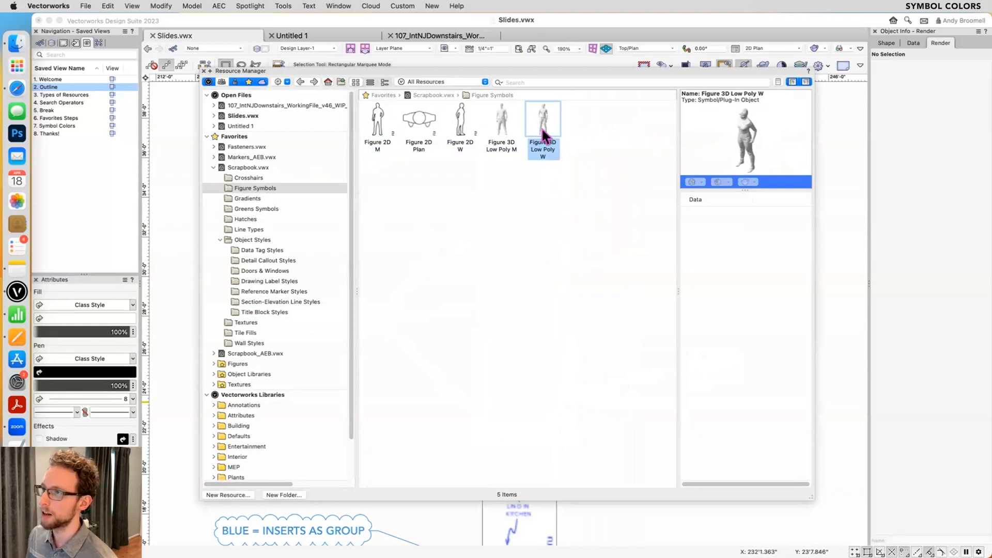
double_click(542, 130)
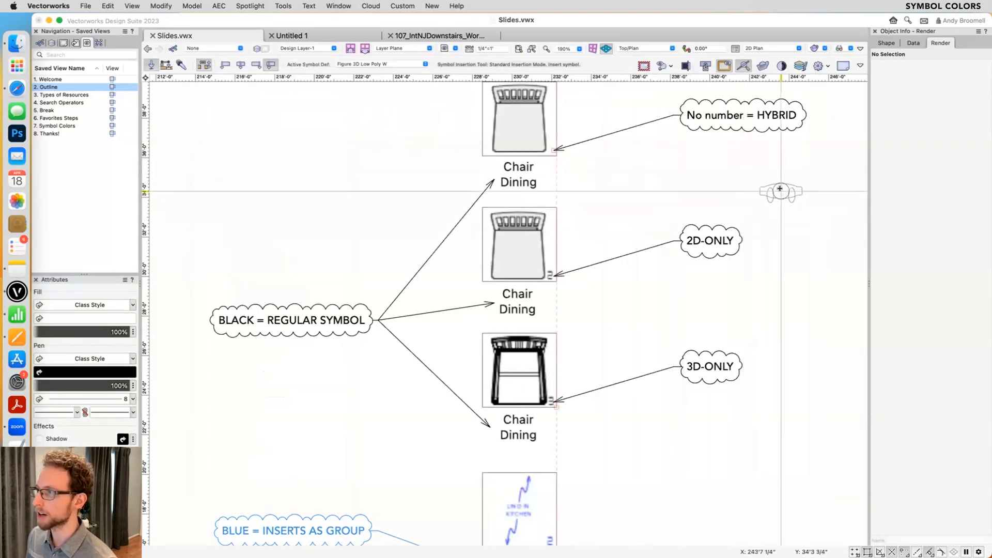
left_click(781, 192)
scroll(799, 161, "up", 1)
middle_click_drag(799, 160, 692, 185)
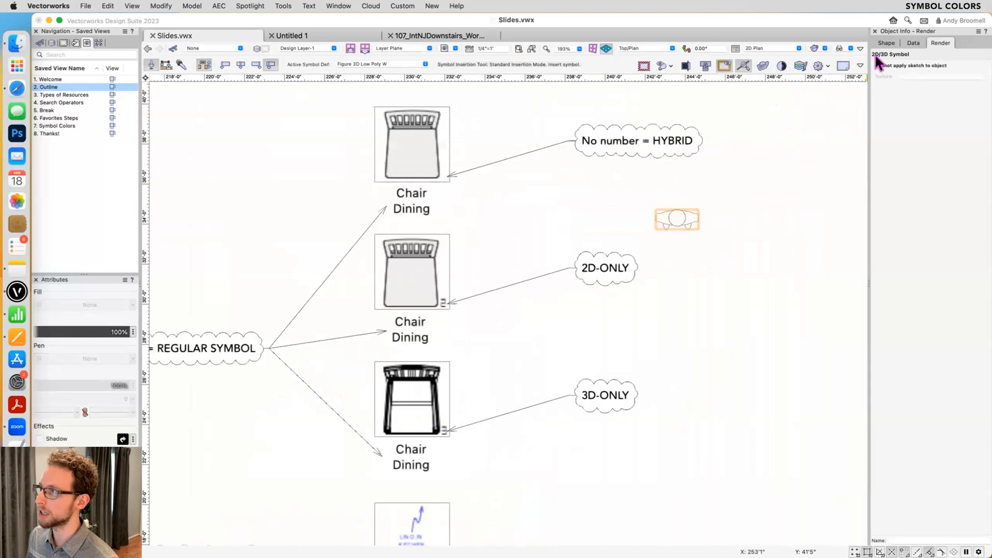
- Inspect the inserted figure's shape properties and its Top 2D component, and exit the symbol unchanged
left_click(886, 43)
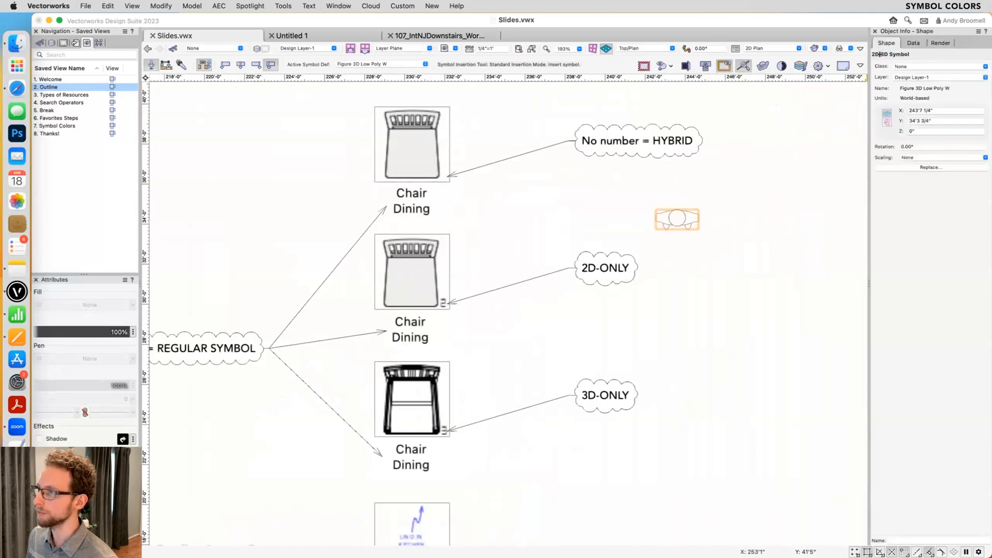
scroll(677, 210, "up", 1)
scroll(677, 207, "up", 5)
key("x")
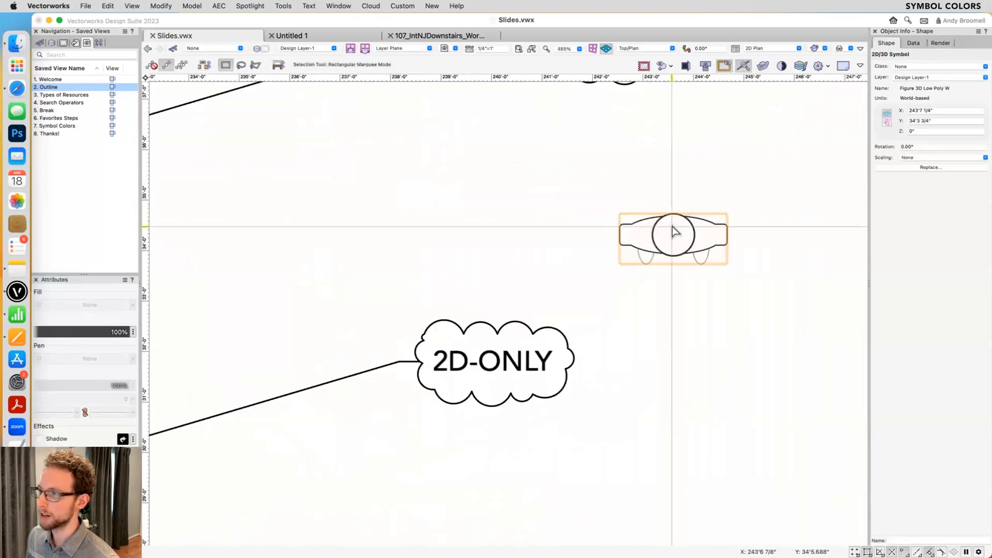
double_click(670, 236)
left_click(609, 250)
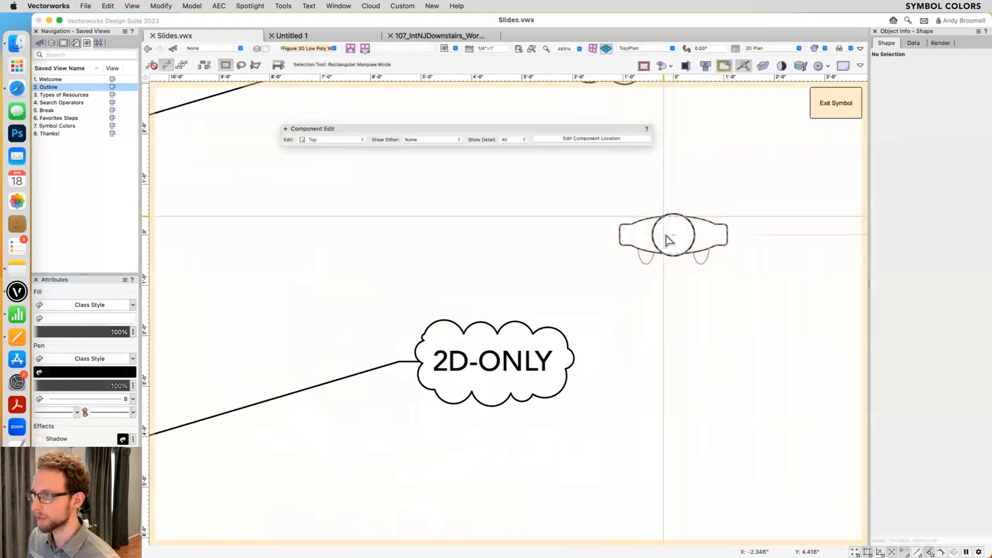
left_click(826, 105)
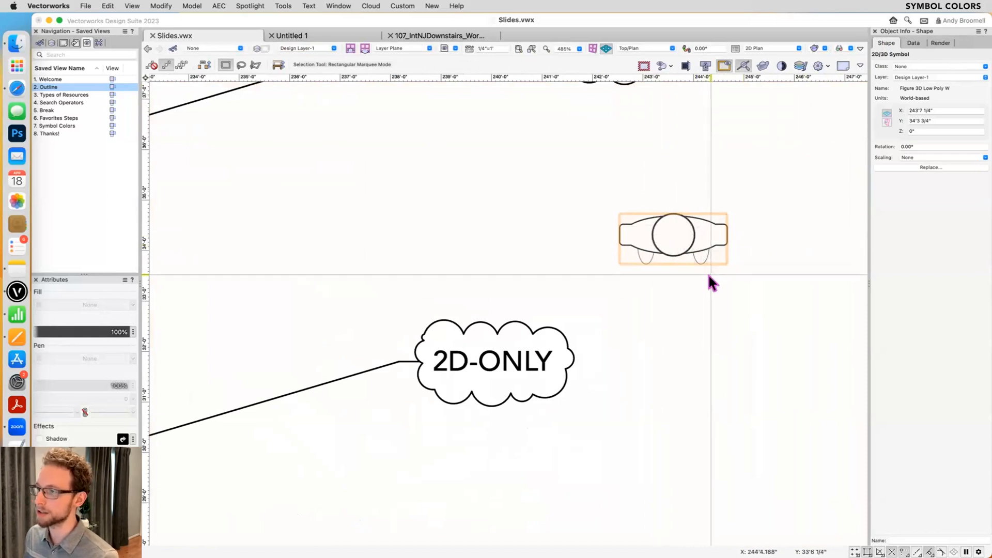
- Orbit around the inserted figure to inspect its 3D geometry and return to the Top/Plan view
key("shift+c")
left_click_drag(699, 305, 713, 199)
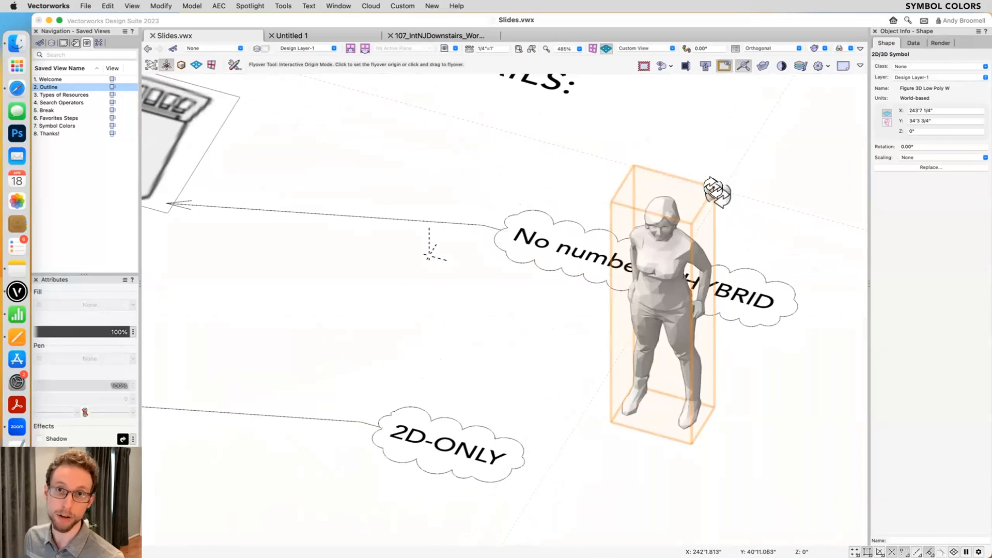
left_click_drag(665, 317, 674, 292)
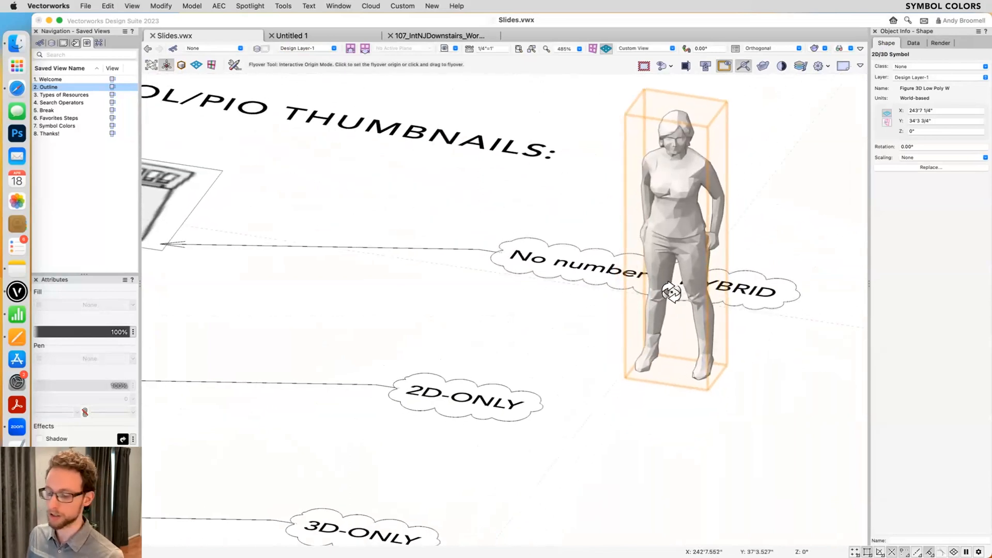
key("super+5")
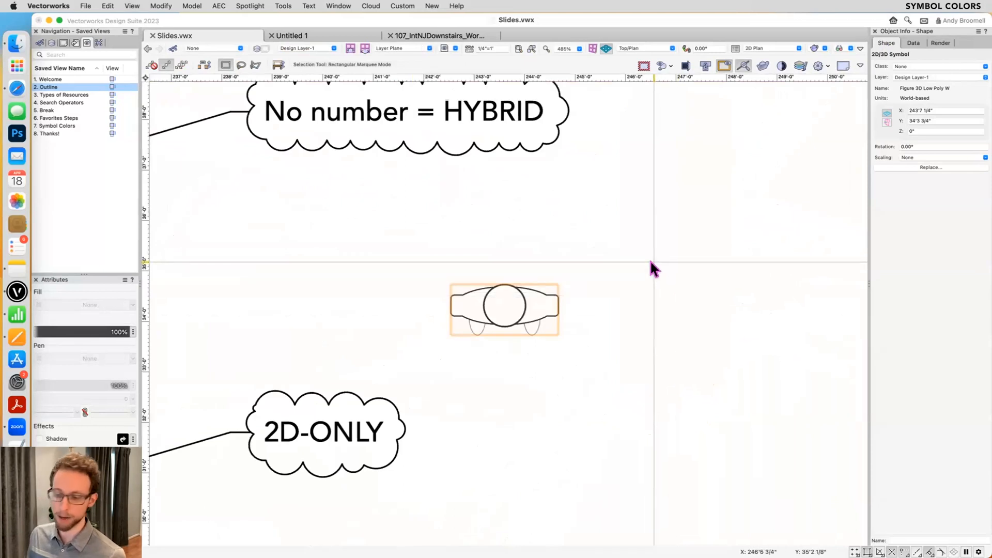
- Check the type of the Figure 2D M symbol in the Resource Manager and return to the symbol thumbnail guide
key("super+r")
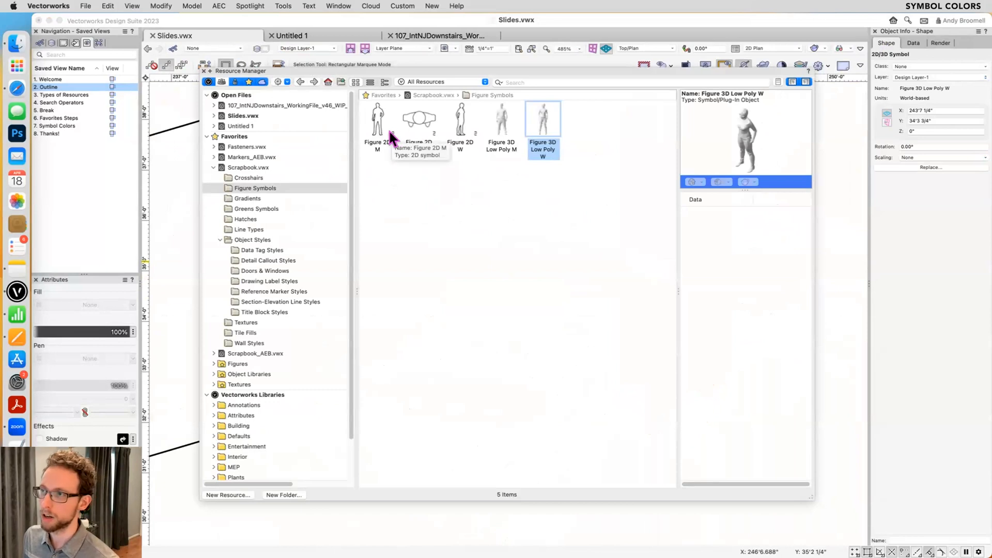
key("super+r")
scroll(651, 265, "down", 5)
middle_click_drag(421, 281, 533, 116)
middle_click_drag(386, 333, 389, 243)
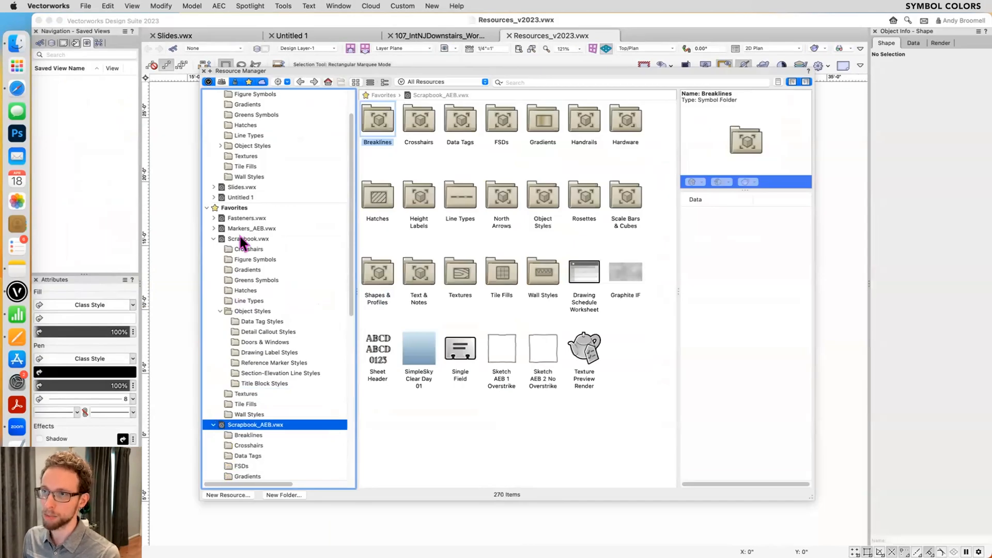
- Insert the Arrows Flooring Note symbol from Scrapbook_AEB.vwx's Text & Notes folder into the empty area of the Resources_v2023.vwx drawing
scroll(258, 336, "down", 10)
left_click(255, 362)
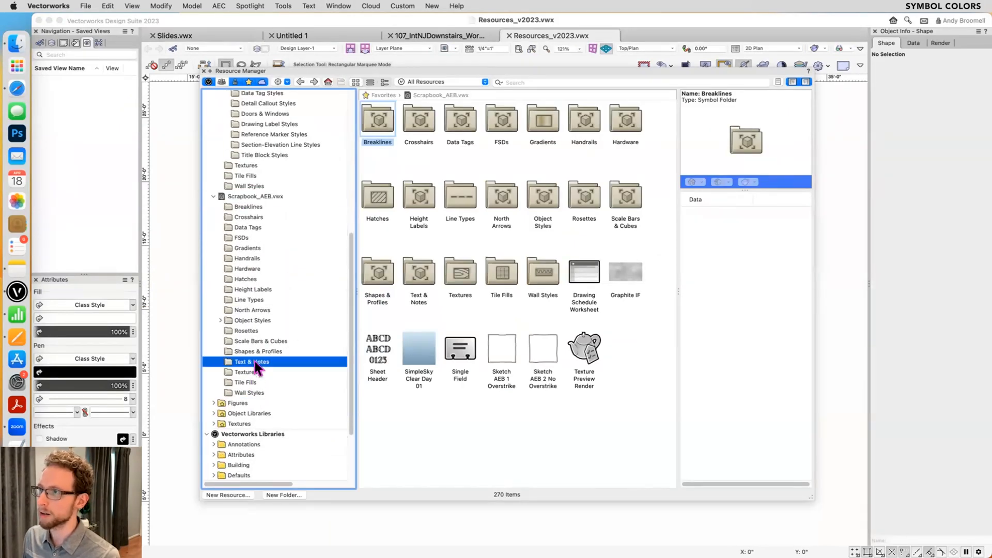
left_click(540, 120)
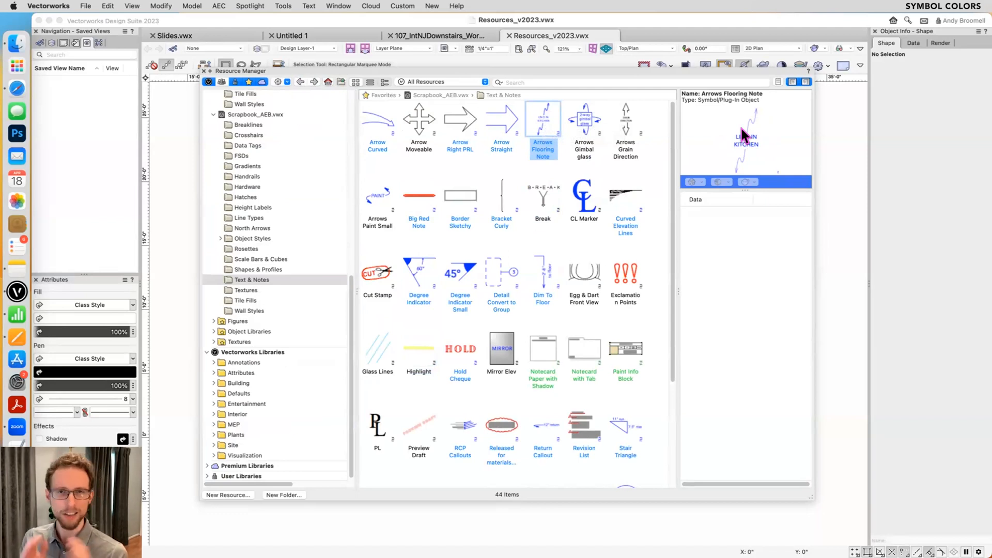
double_click(535, 124)
left_click(612, 258)
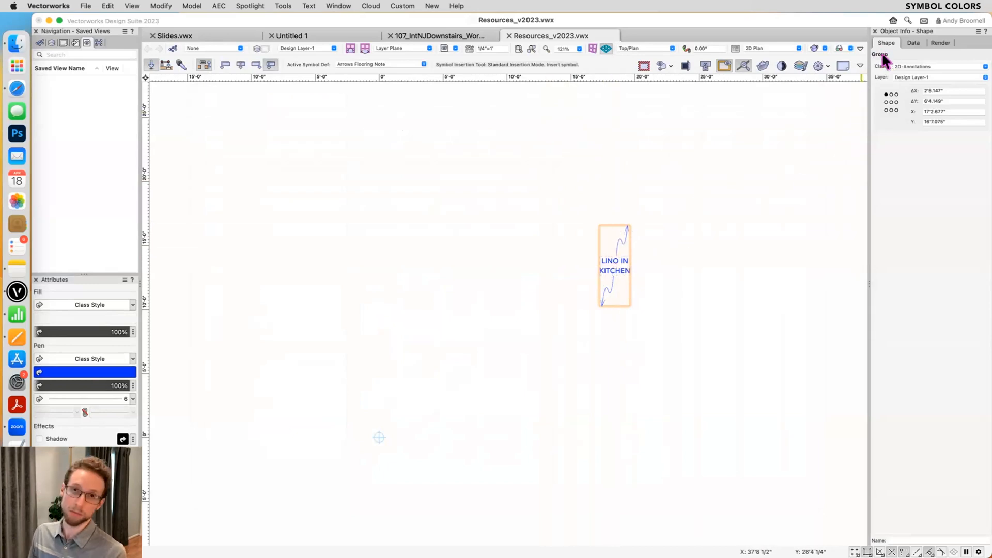
key("x")
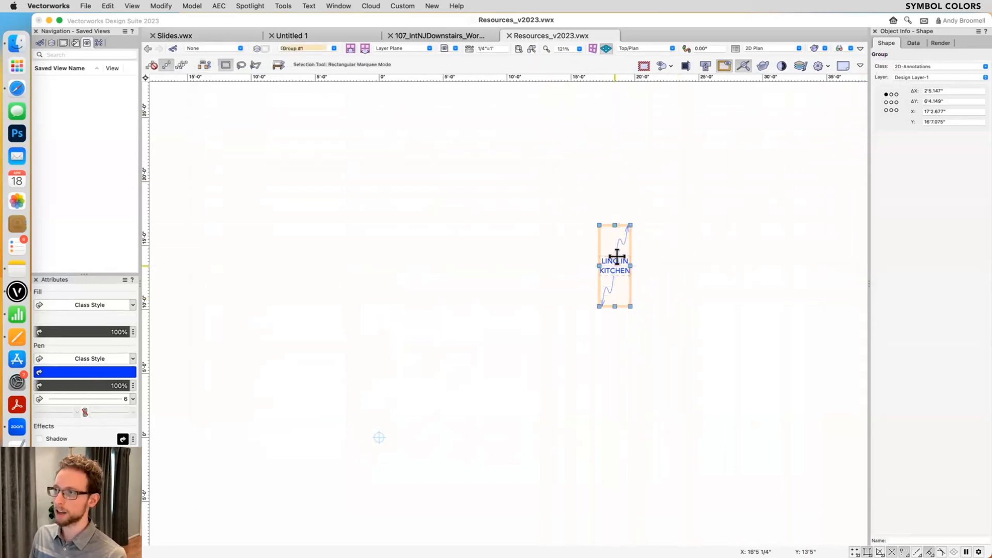
- Change the inserted flooring note group's text to "Wallpaper as selected" and exit the group
double_click(616, 256)
double_click(622, 263)
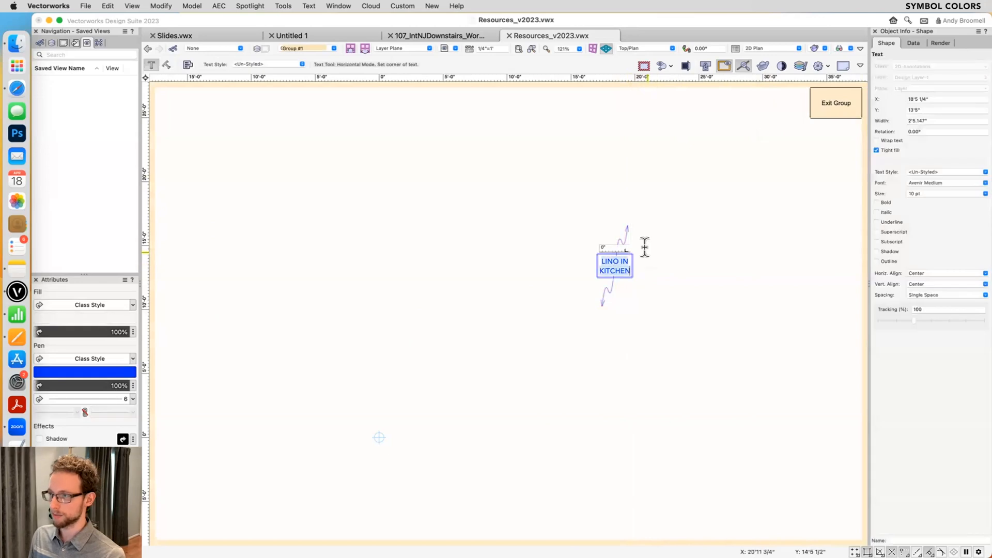
type("Wallpaper as selected")
key("Escape")
left_click(834, 101)
- Insert three more Arrows Flooring Note copies around the edited wallpaper note
key("super+r")
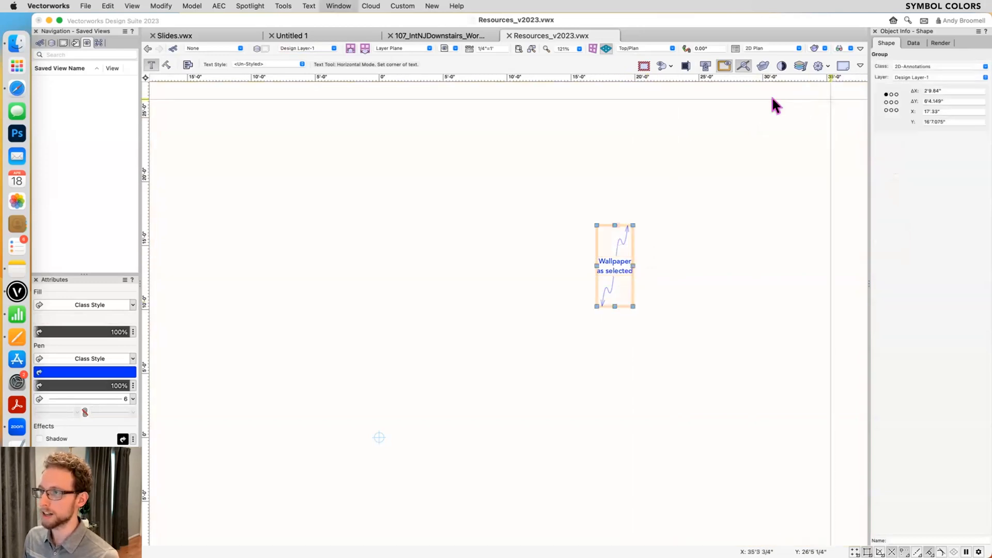
double_click(535, 115)
left_click(635, 152)
left_click(728, 224)
key("x")
- Change the text of the last inserted flooring note to "Different" and exit the group
left_click(729, 225)
double_click(729, 225)
double_click(729, 229)
key("super+a")
type("Different")
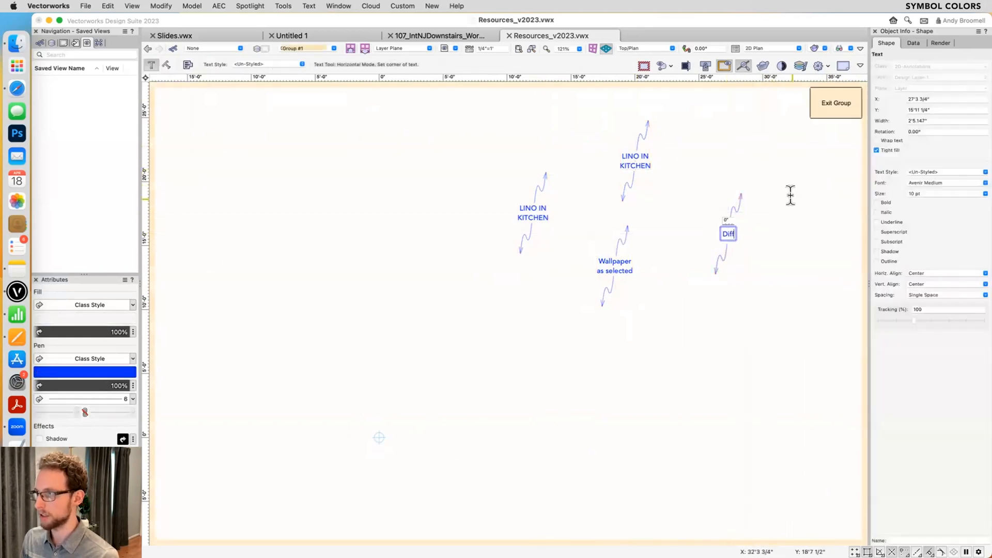
left_click(844, 113)
left_click(836, 106)
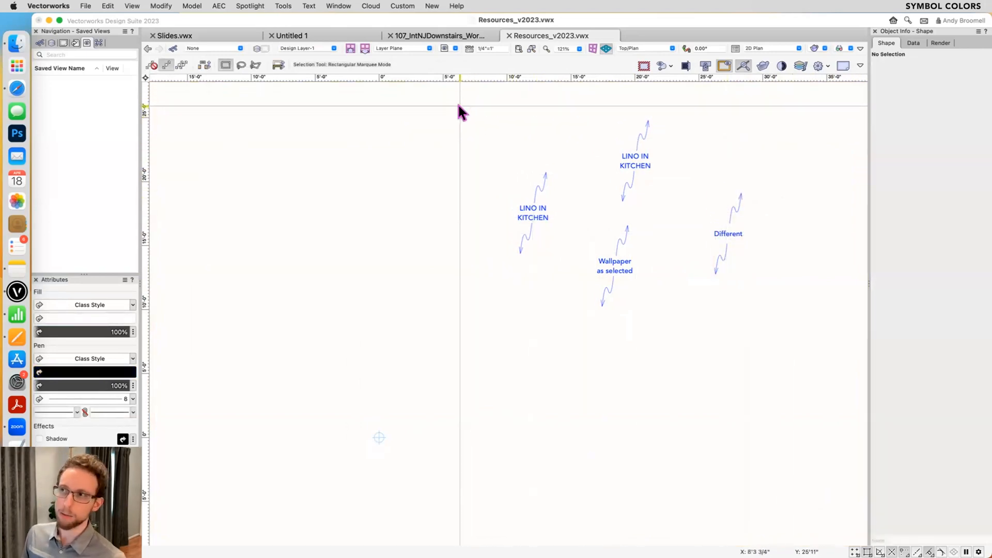
- Switch to Slides.vwx and look through the Text & Notes symbols of Scrapbook_AEB.vwx in the Resource Manager
left_click(222, 34)
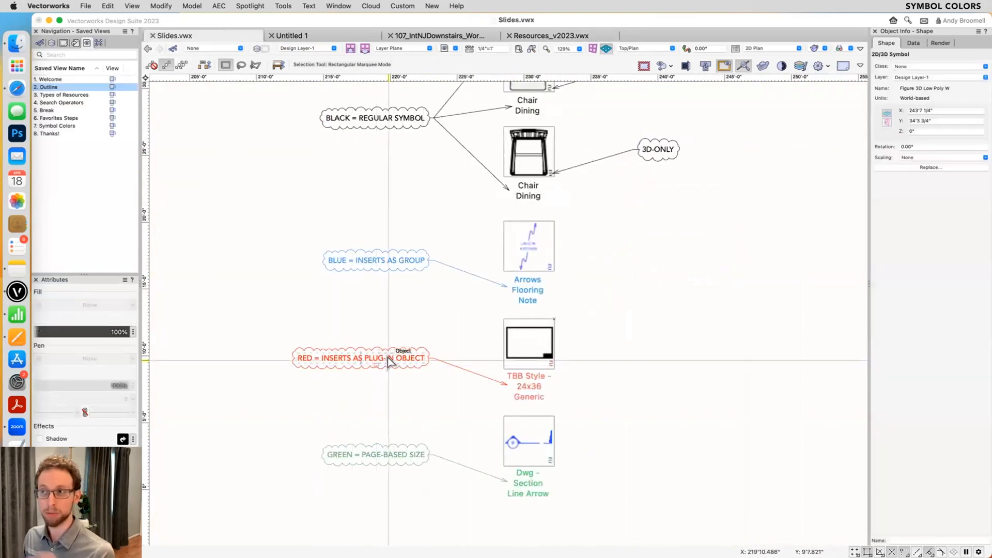
key("super+r")
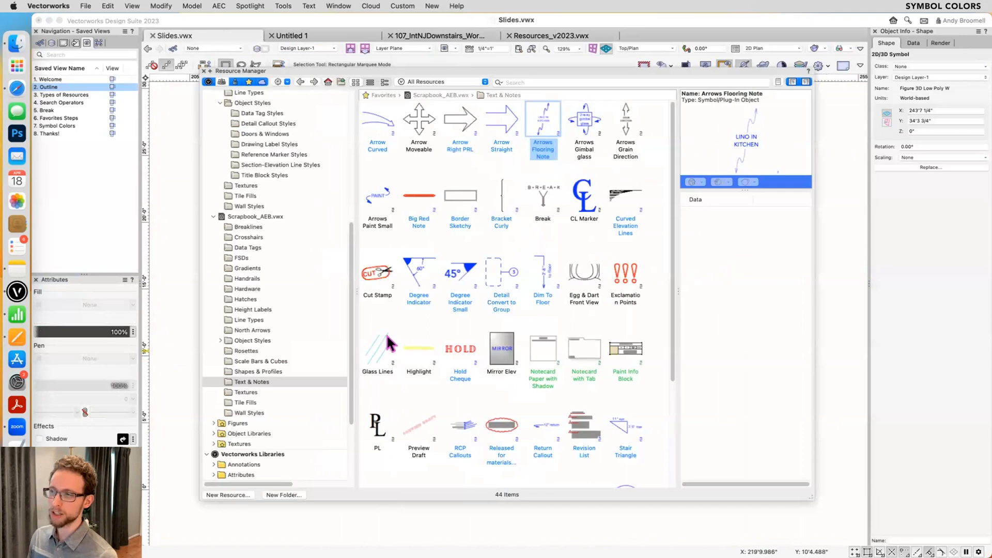
scroll(411, 333, "down", 3)
scroll(413, 333, "down", 3)
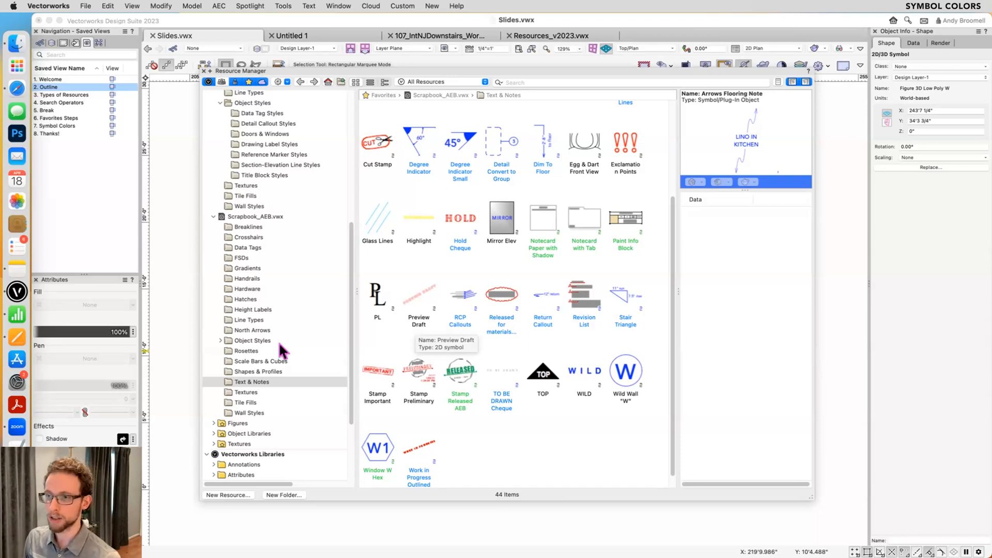
scroll(274, 310, "up", 10)
- Insert Door Style 1 from Slides.vwx's Doors & Windows object styles in the empty area beside the Arrows Flooring Note thumbnail
left_click(230, 230)
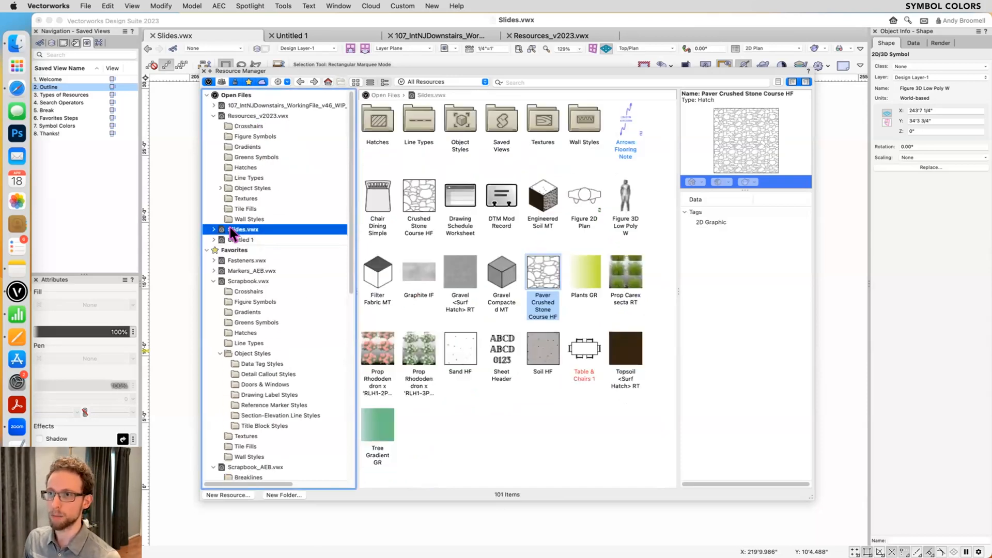
double_click(454, 126)
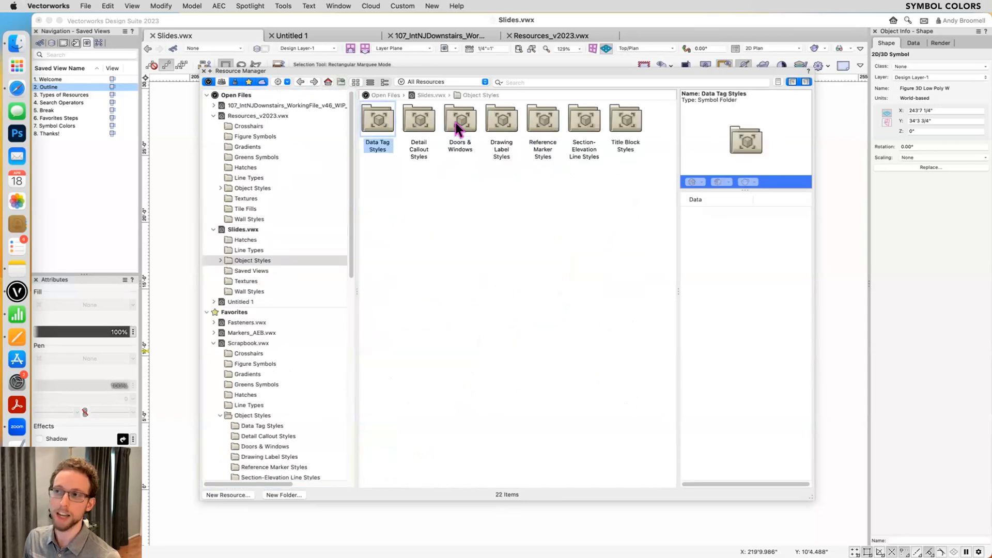
double_click(468, 122)
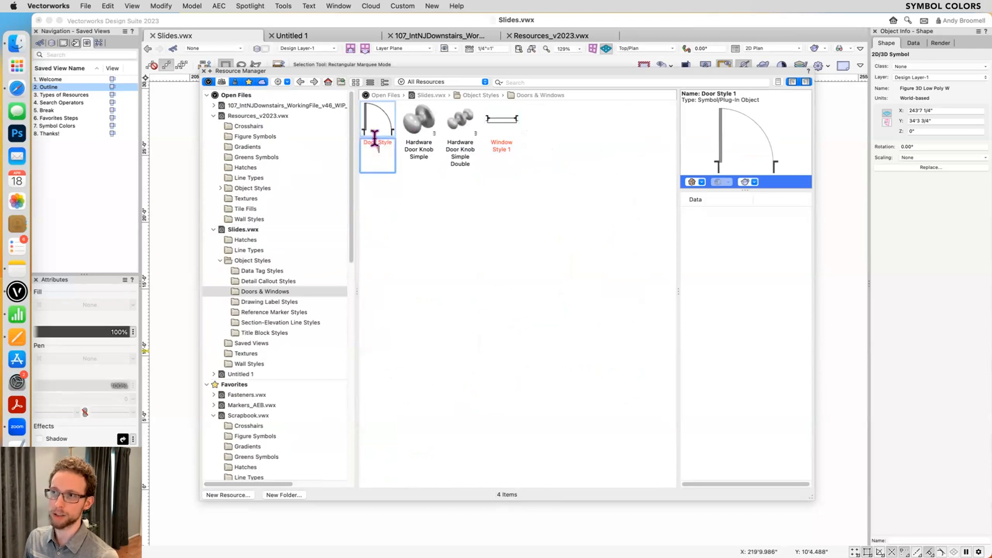
double_click(379, 127)
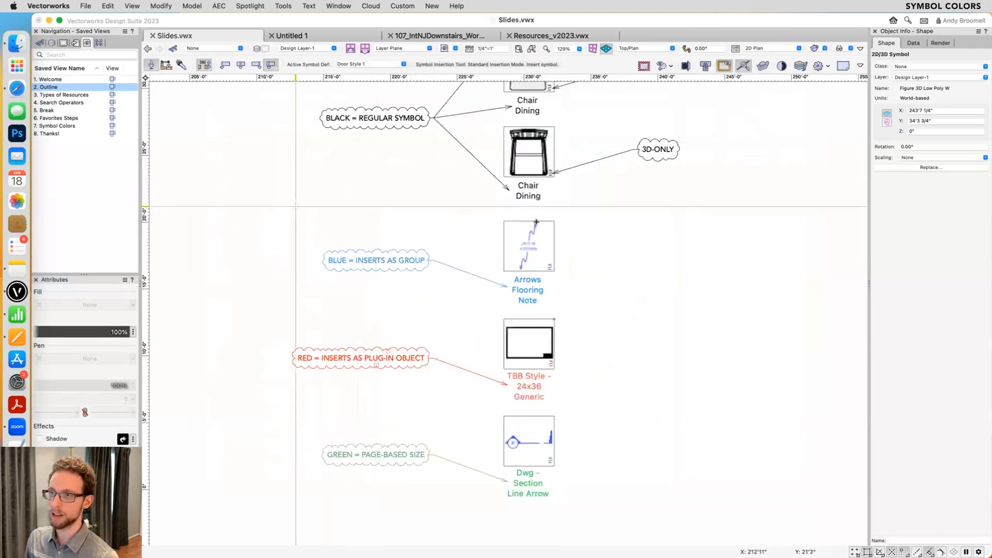
left_click(717, 272)
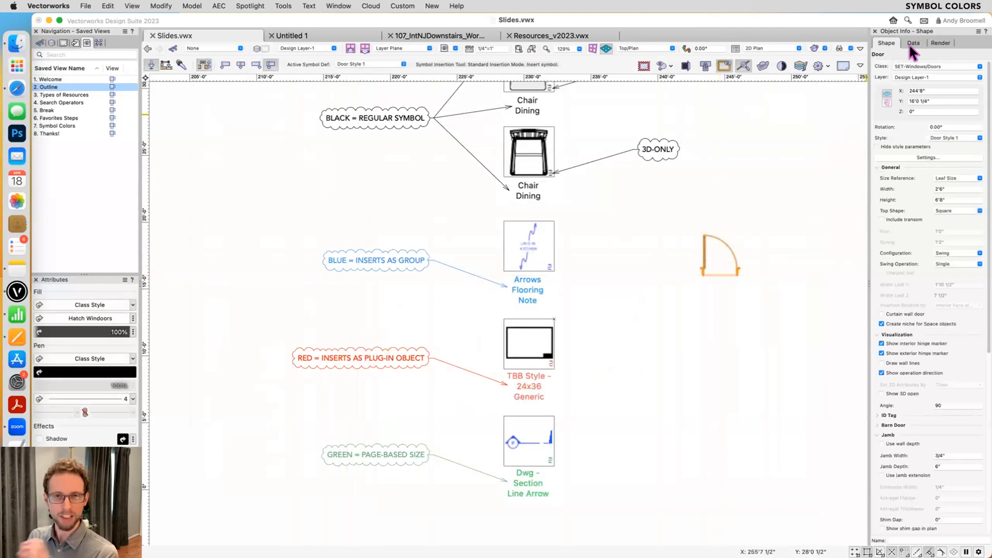
middle_click_drag(752, 211, 700, 214)
key("x")
- Insert the TBB Style - 24x36 Generic title block border from Slides.vwx's Title Block Styles folder and inspect it in the drawing
key("super+r")
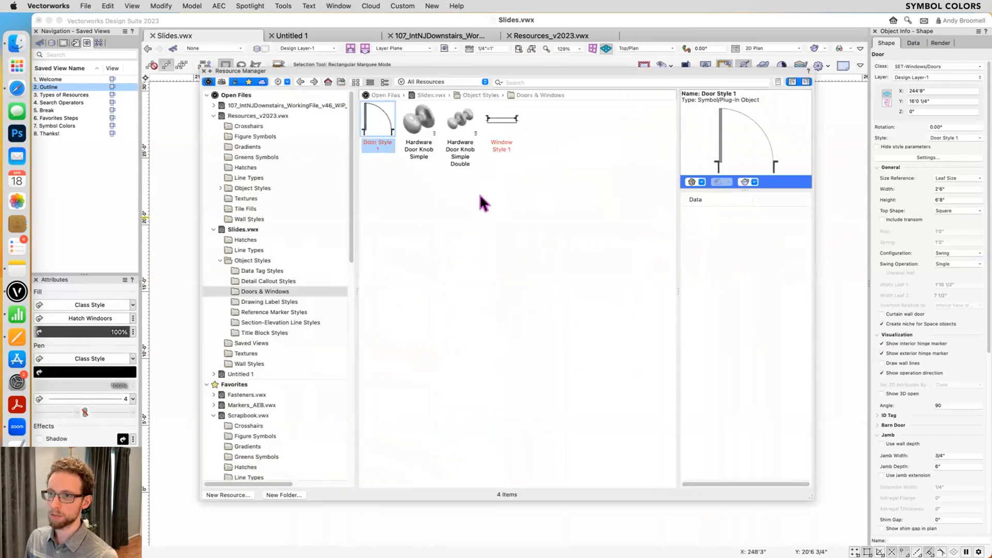
left_click(268, 333)
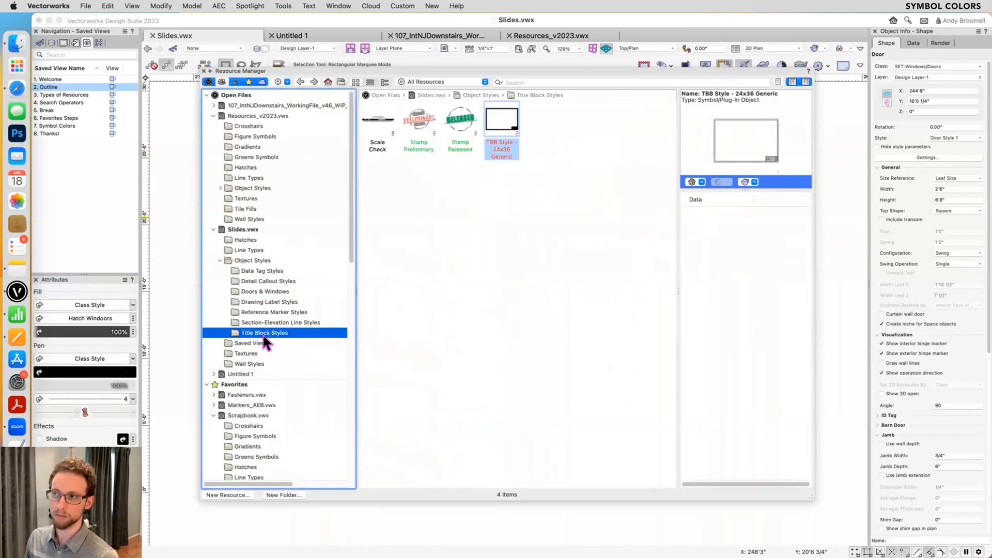
double_click(500, 124)
scroll(569, 301, "down", 5)
scroll(570, 301, "down", 2)
left_click(569, 301)
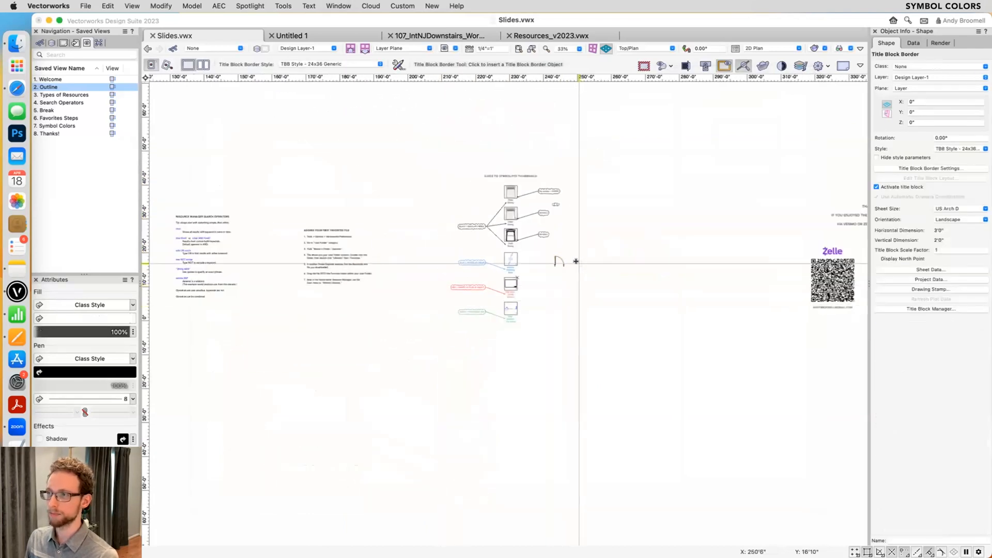
scroll(576, 263, "down", 5)
scroll(267, 288, "up", 5)
scroll(759, 411, "up", 4)
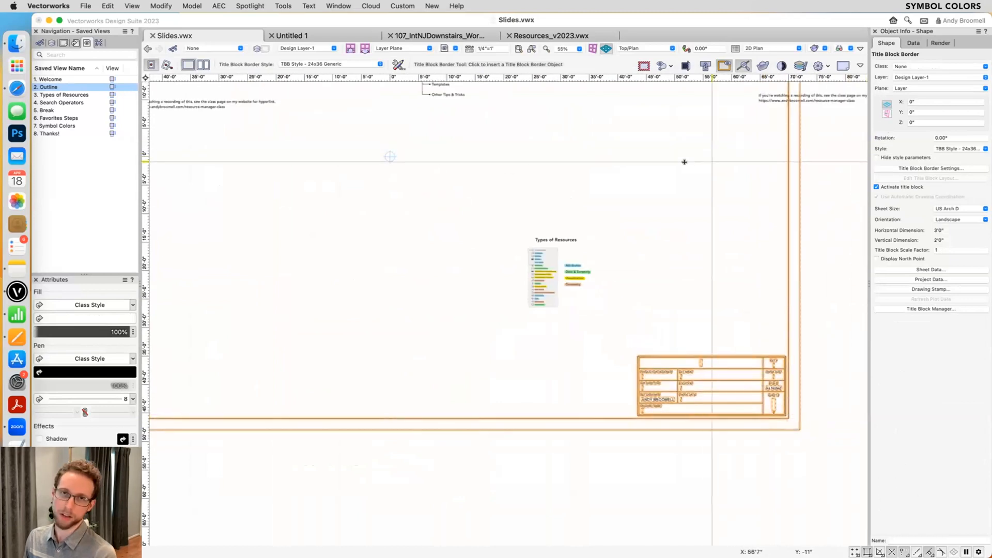
- Check the title block style's type in the Resource Manager and return to the Symbol Colors saved view at the page-based size example
key("super+r")
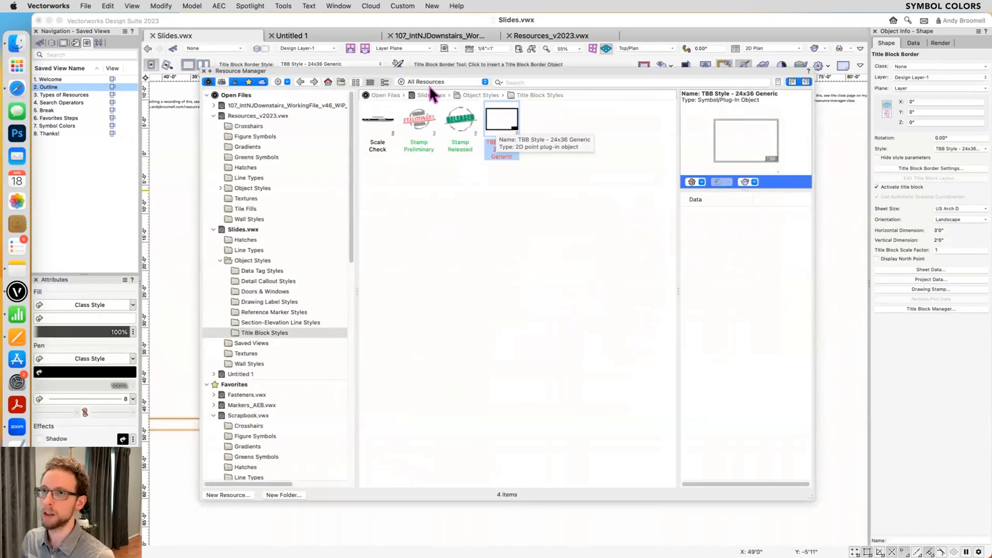
double_click(66, 126)
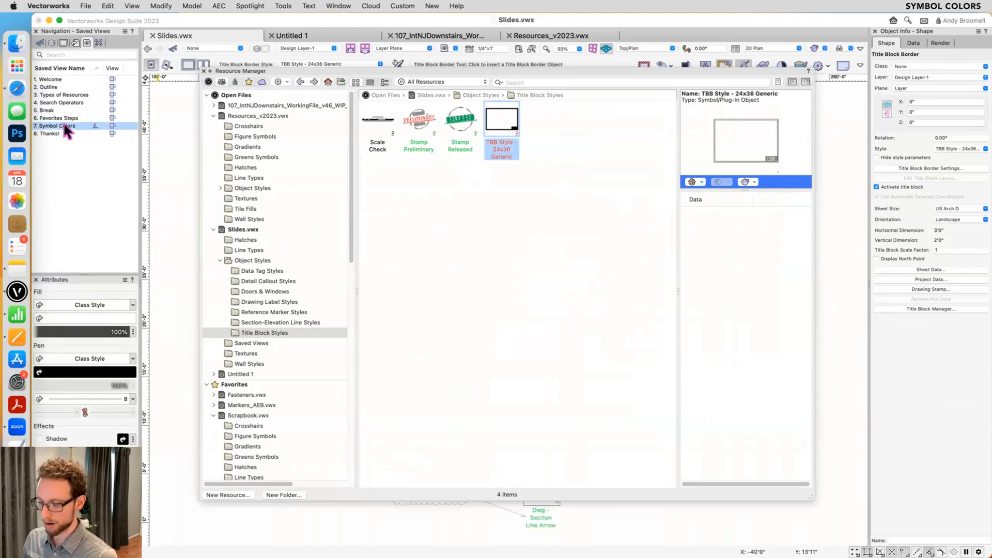
middle_click_drag(489, 486, 498, 336)
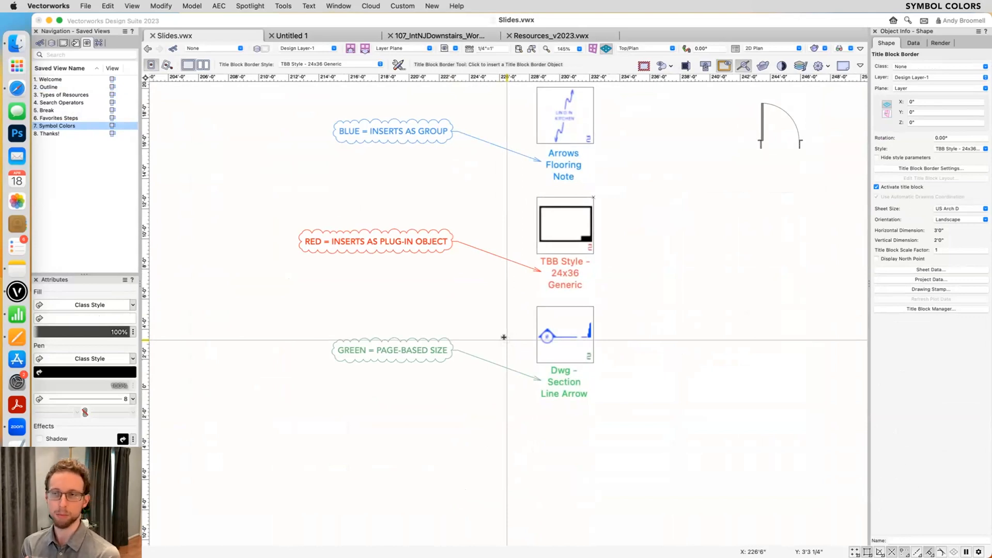
scroll(516, 346, "down", 2)
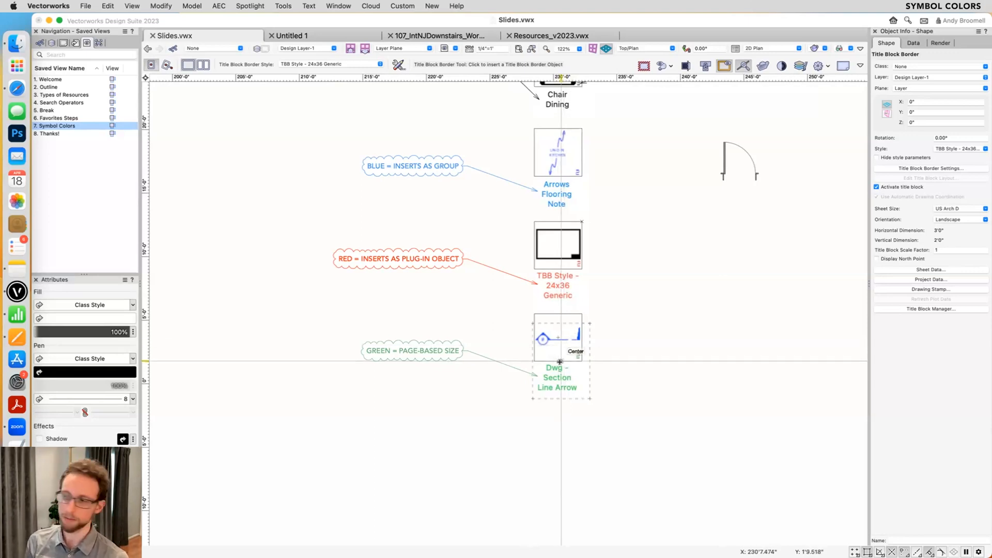
- Examine the object styles in Resources_v2023.vwx from the Detail Callout to the Section-Elevation Line folders, previewing the section line arrows
key("super+r")
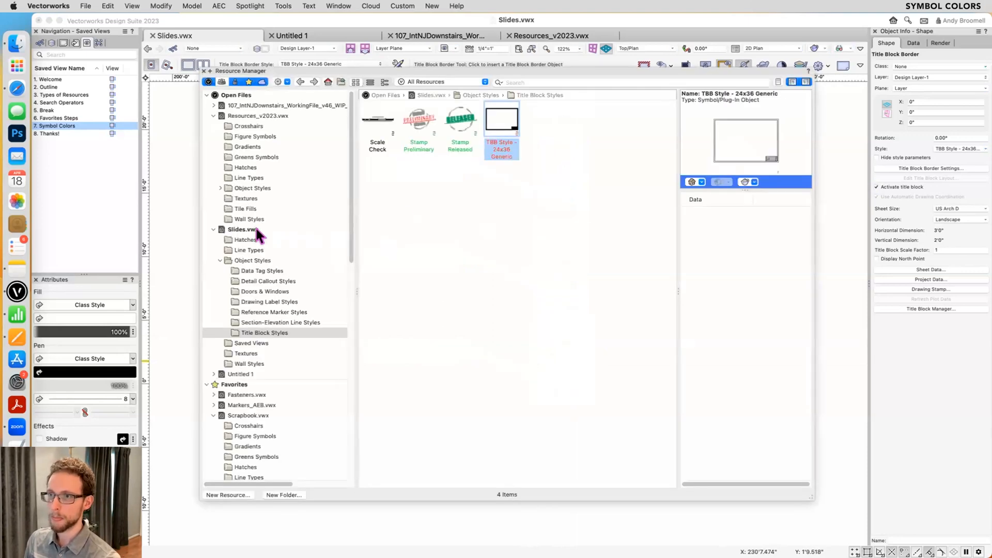
left_click(220, 188)
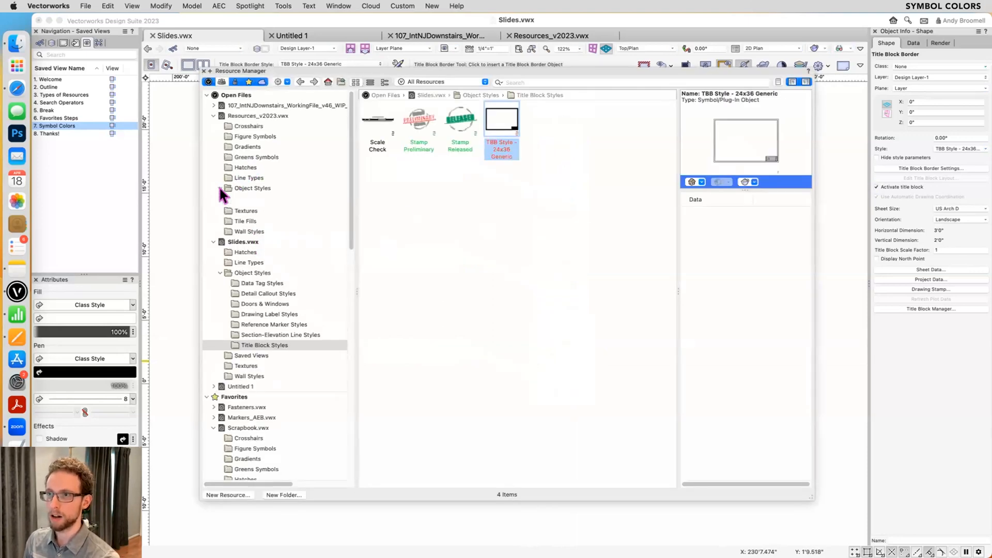
left_click(255, 199)
left_click(256, 206)
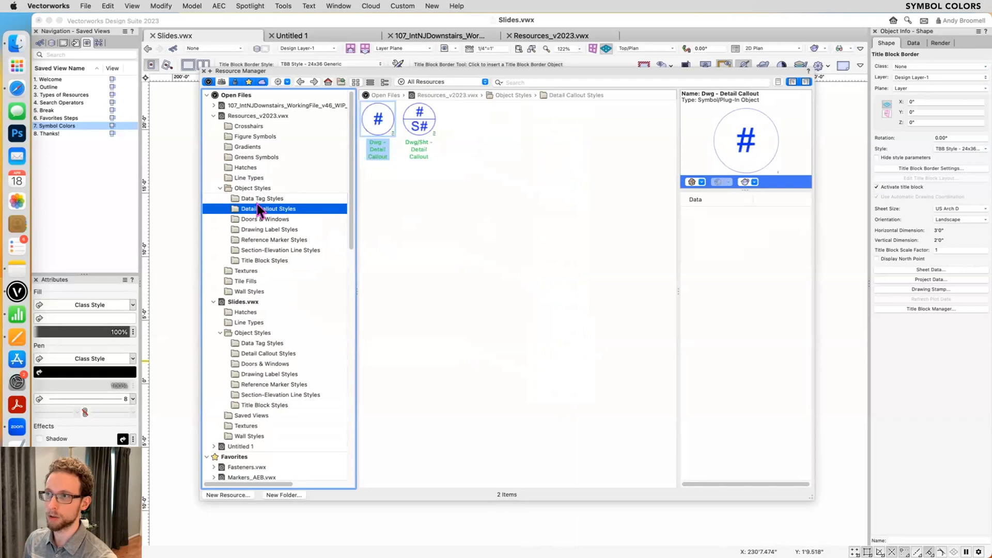
key("Down")
key("Down")
key("Down")
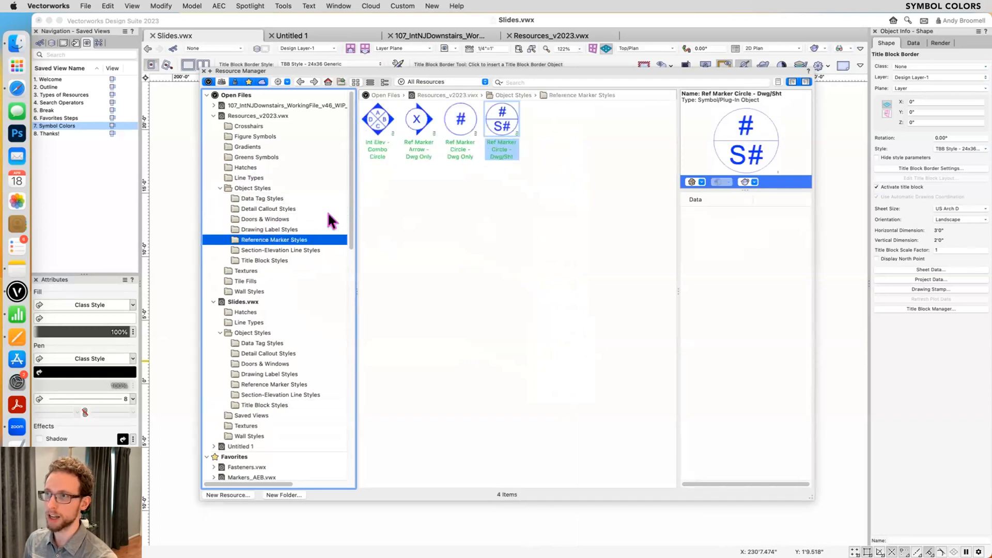
key("Down")
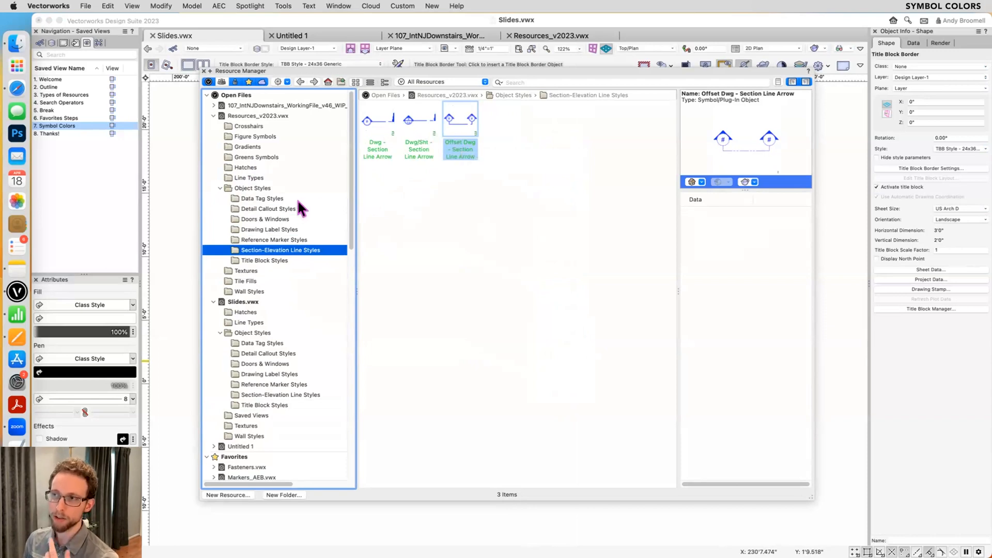
left_click(373, 125)
left_click(415, 126)
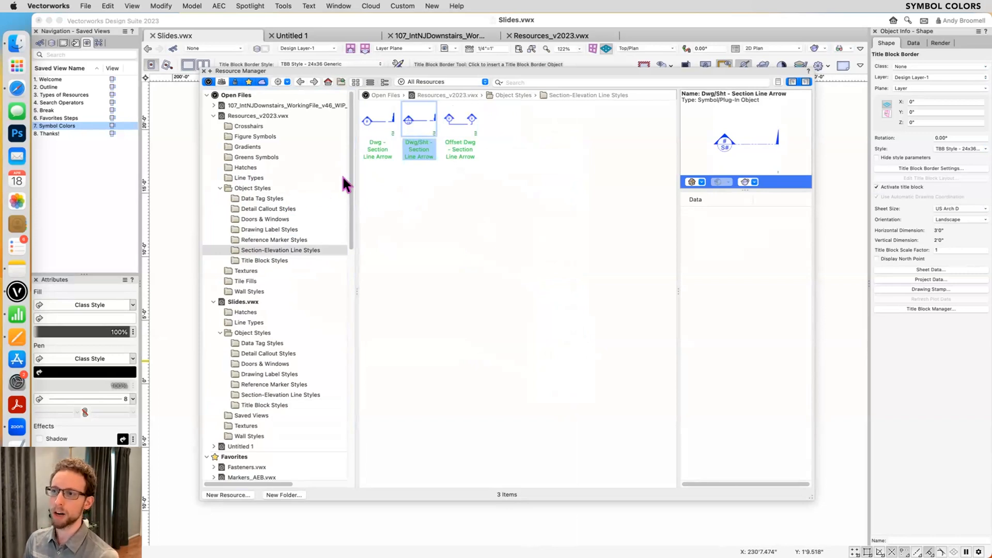
- Review the Data Tag, Detail Callout, Doors & Windows and Drawing Label styles, and return to the top level of Resources_v2023.vwx
left_click(265, 198)
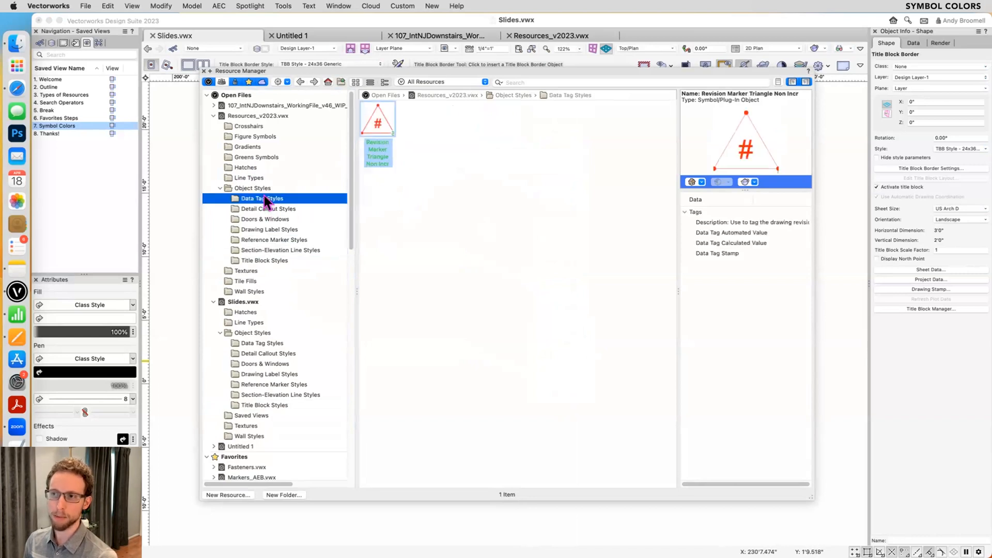
left_click(261, 209)
left_click(257, 219)
left_click(252, 228)
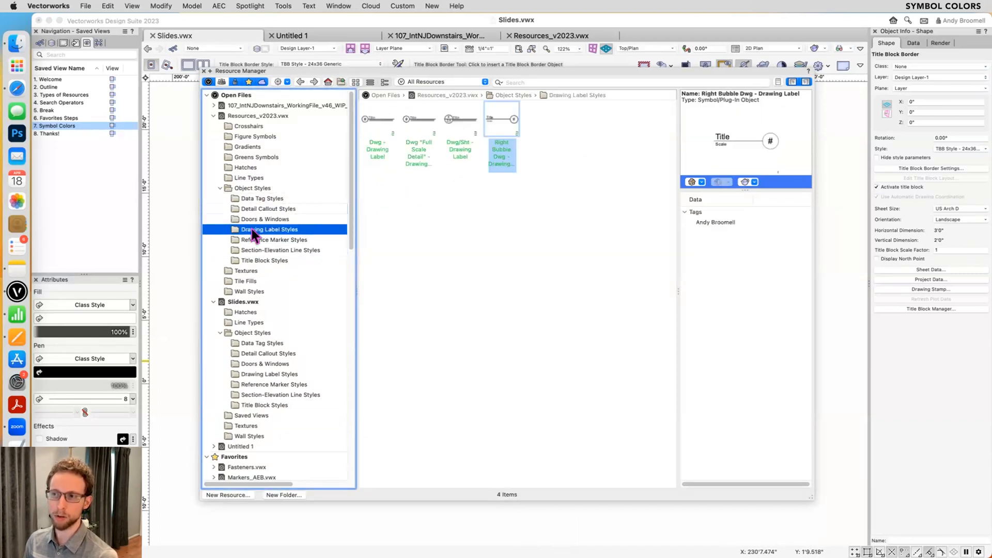
left_click(256, 220)
left_click(254, 228)
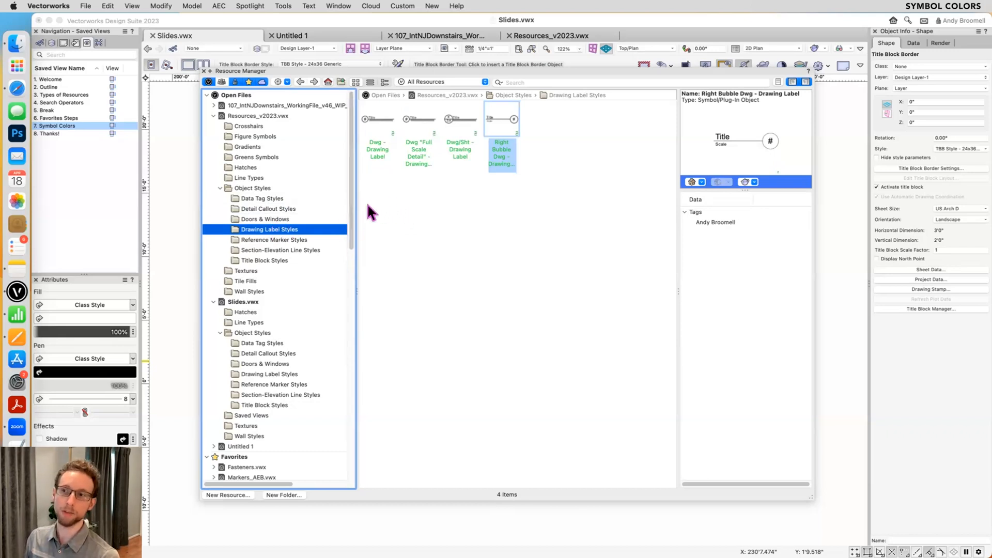
left_click(262, 189)
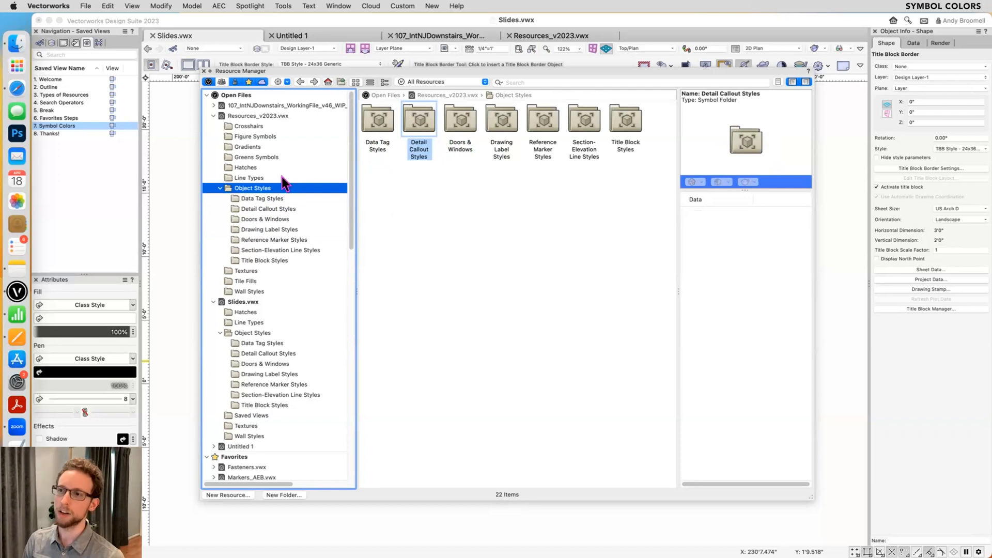
left_click(256, 116)
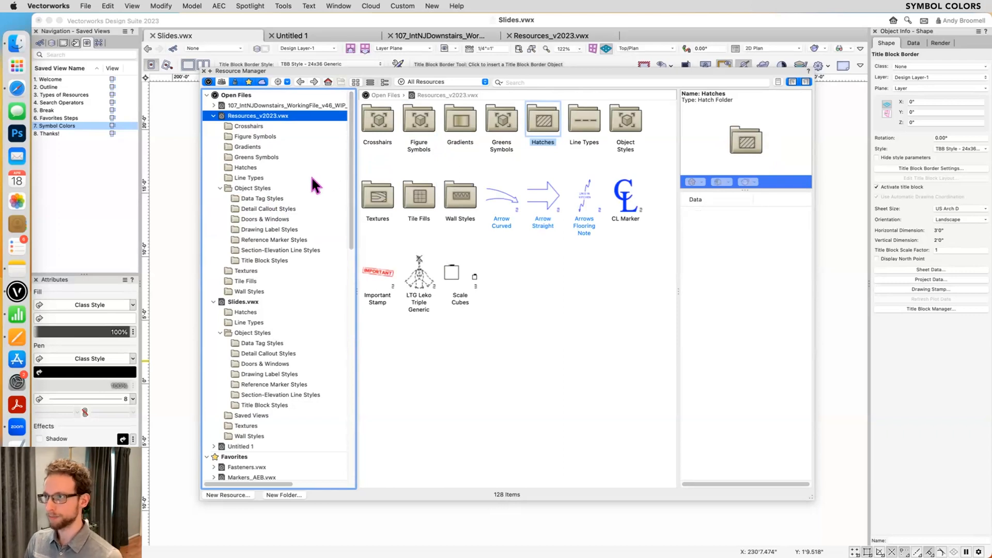
- Close the Resource Manager, leave the Title Block Border tool and clear the selection beside the symbol color examples
key("super+r")
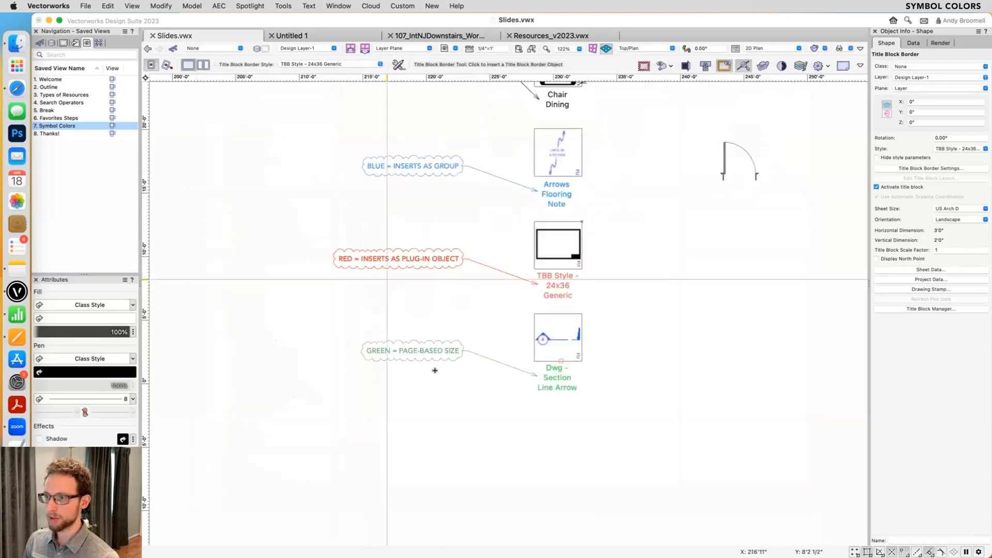
scroll(572, 364, "down", 1)
middle_click_drag(538, 378, 483, 428)
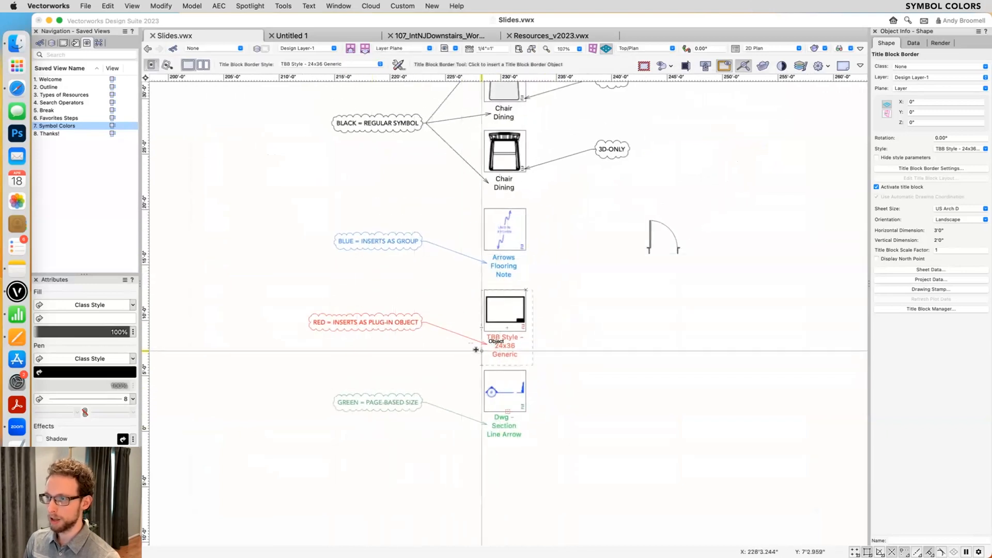
key("x")
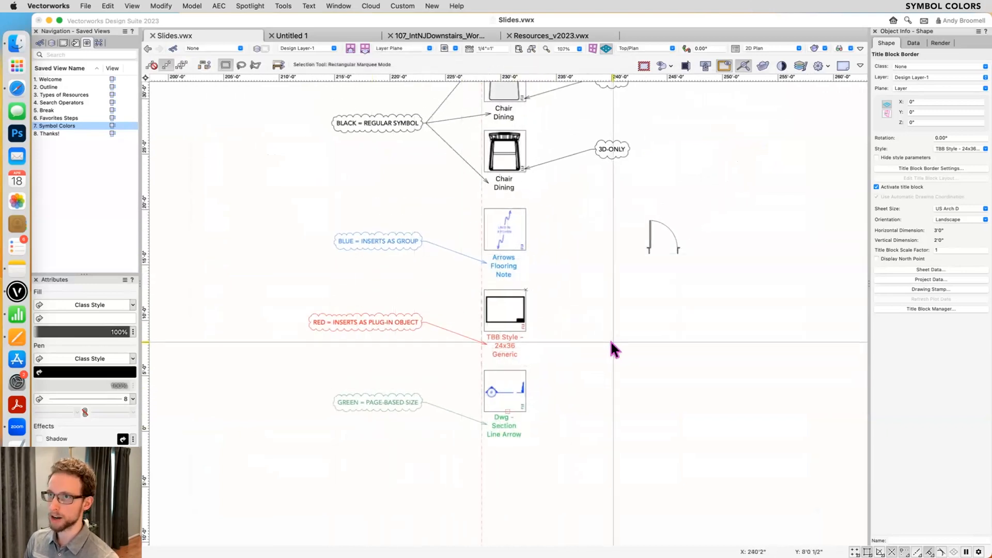
left_click(675, 318)
- Draw a 24 by 24 inch rectangle in the empty area beside the symbol color examples, below the door
key("4")
left_click(651, 377)
key("Escape")
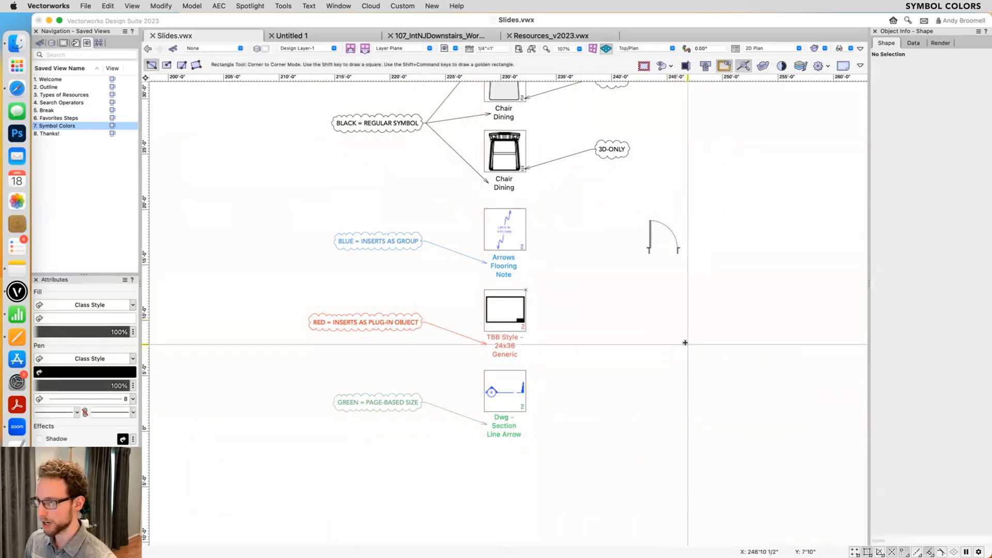
key("Return")
type("24")
key("Tab")
type("24")
key("Return")
left_click(650, 352)
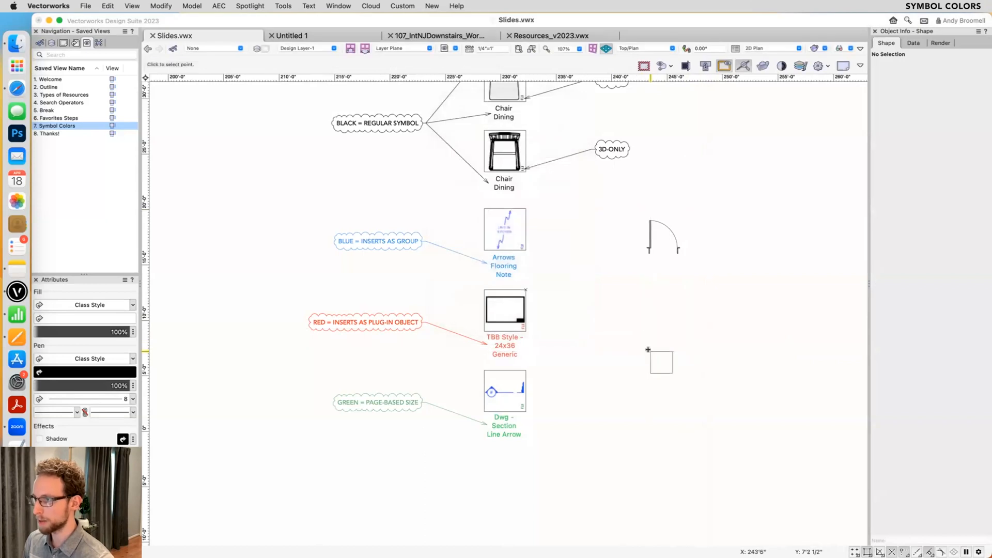
- Draw a smaller rectangle about 17 by 18.5 inches inside the square, starting from the midpoint of its bottom edge, and deselect it
left_click(181, 65)
scroll(671, 358, "up", 5)
left_click(629, 416)
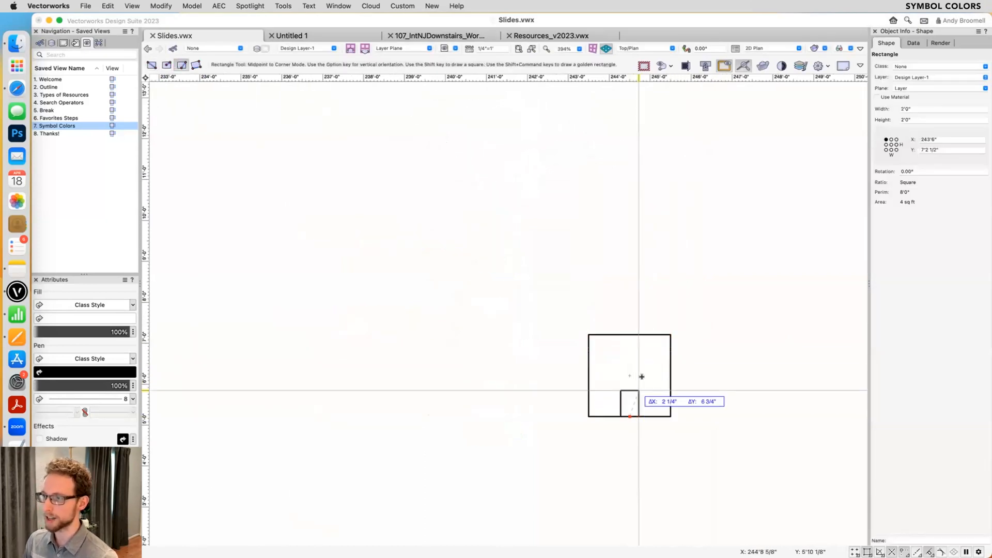
left_click(658, 352)
key("x")
key("x")
scroll(681, 394, "up", 3)
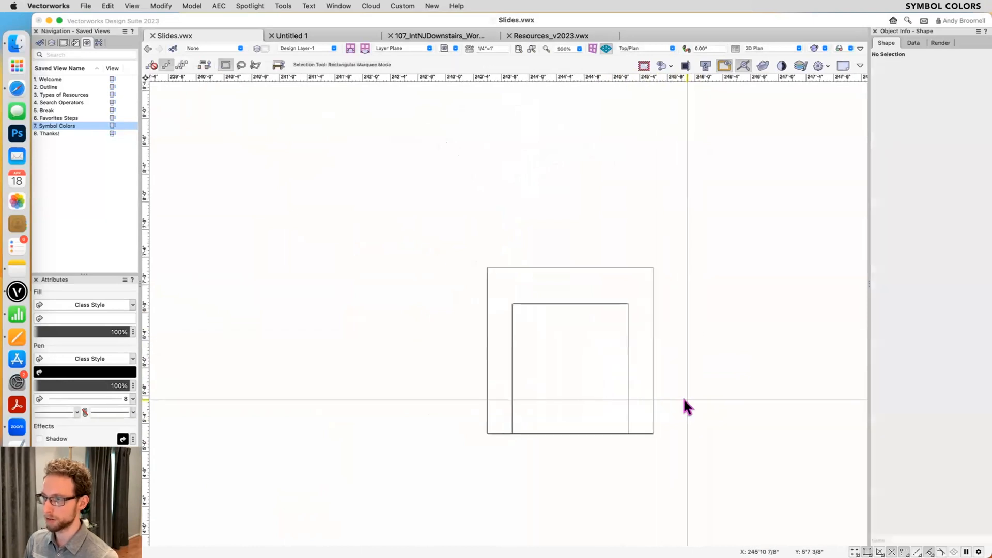
- Create a symbol named Chair Best One from the two rectangles
left_click_drag(720, 209, 401, 450)
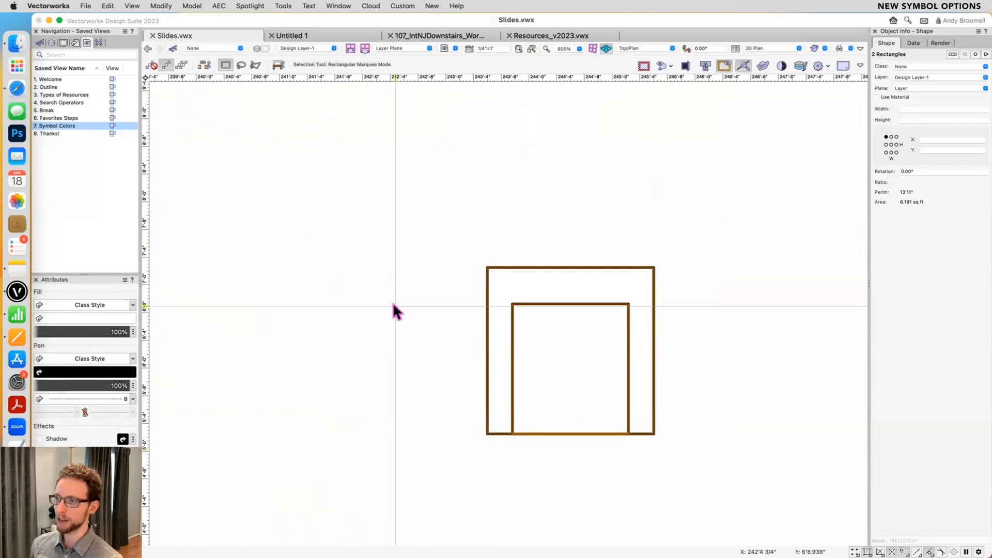
left_click_drag(420, 457, 685, 241)
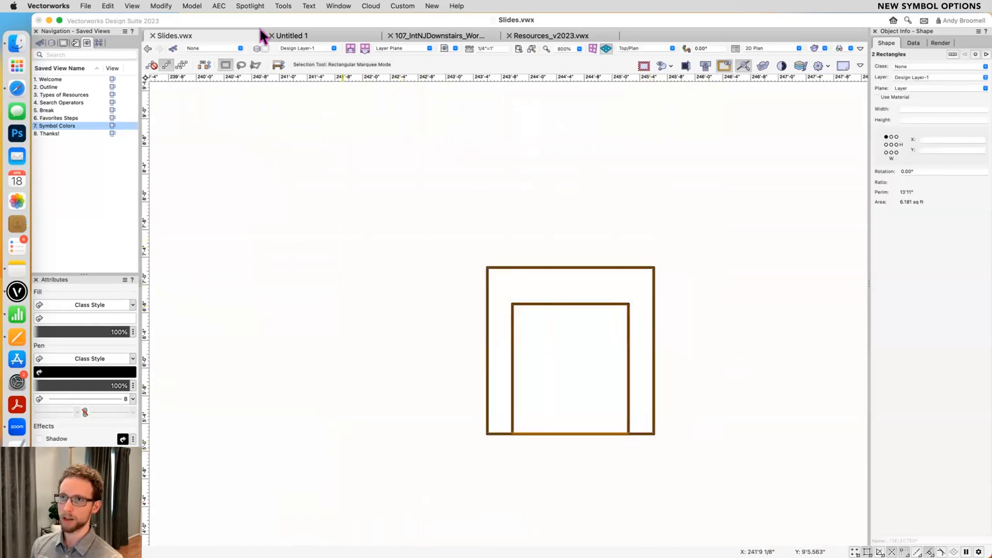
left_click(160, 5)
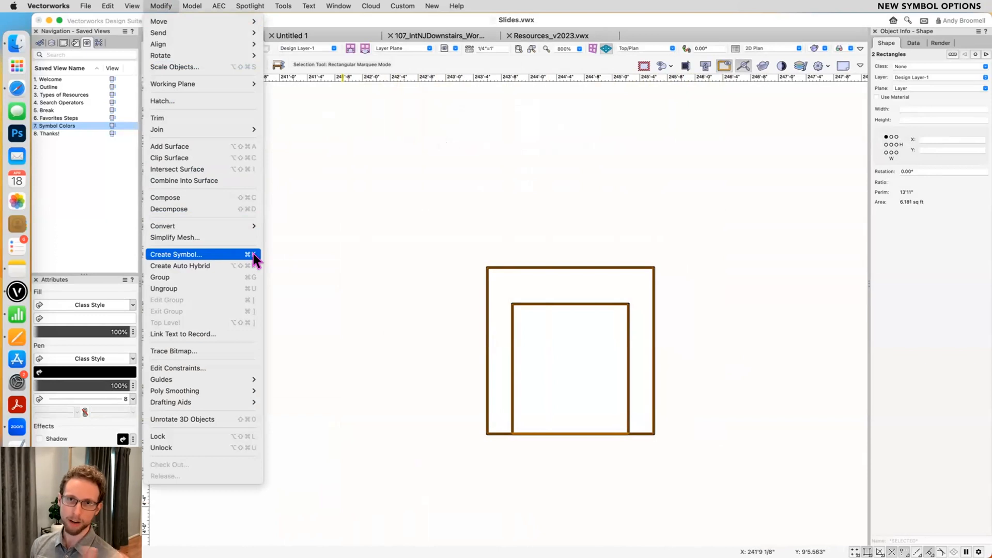
left_click(175, 254)
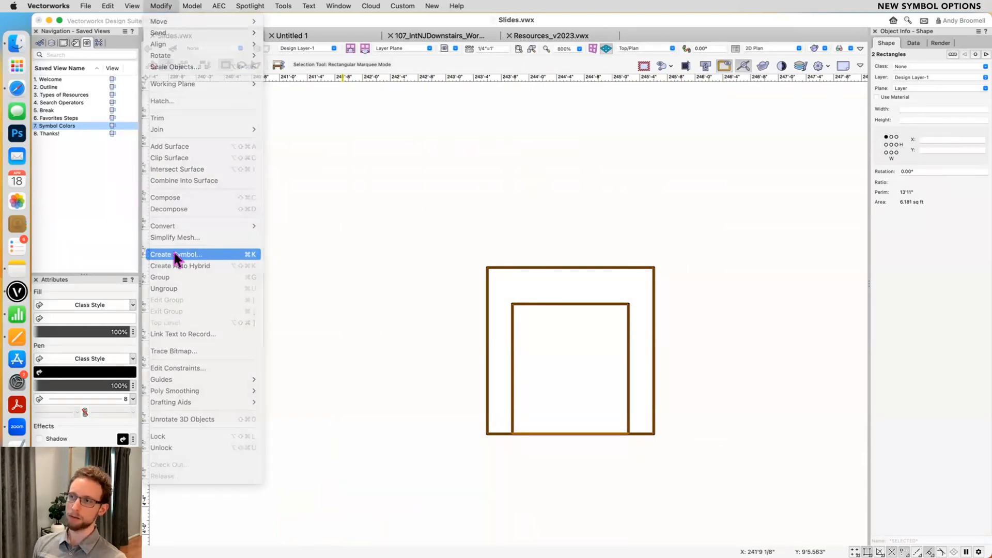
left_click_drag(678, 73, 719, 76)
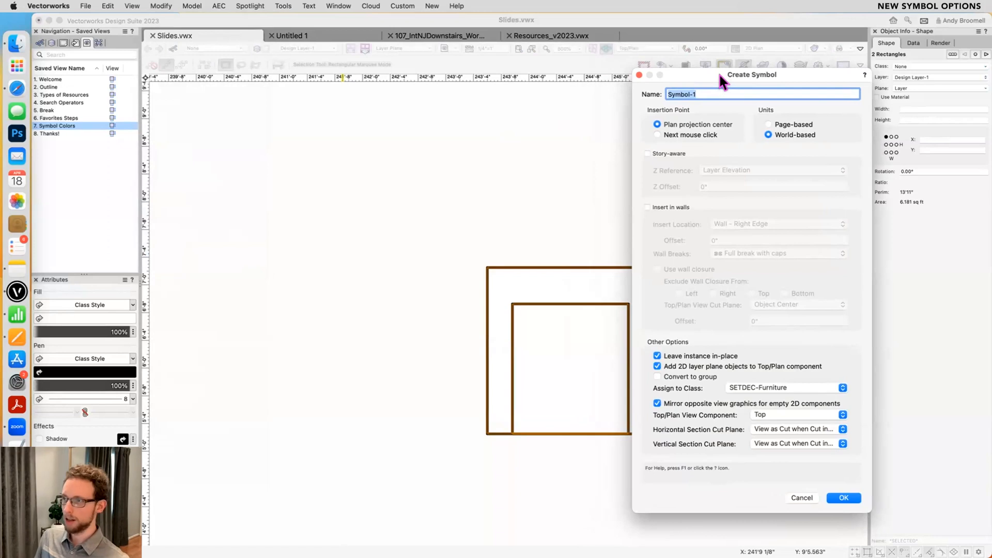
type("Chair")
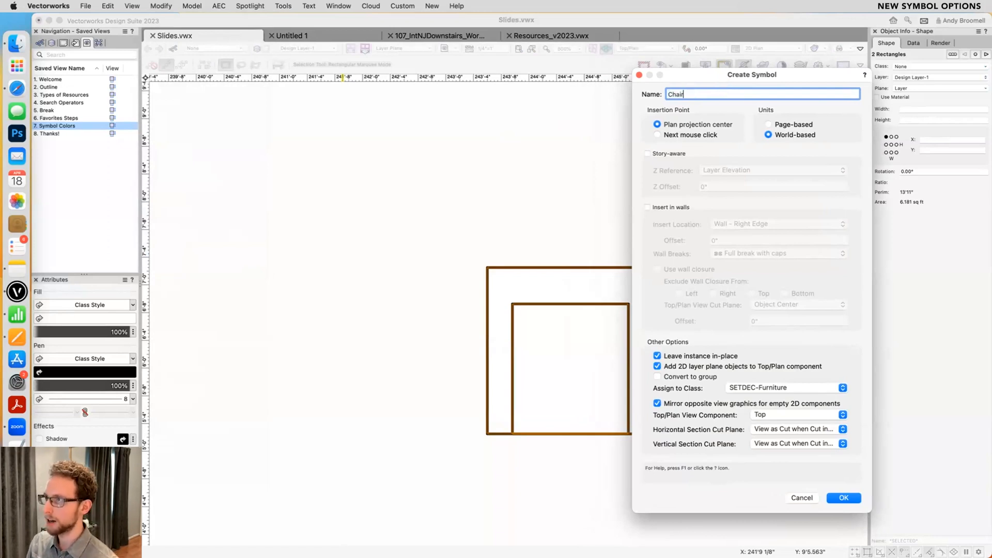
type(" Best One")
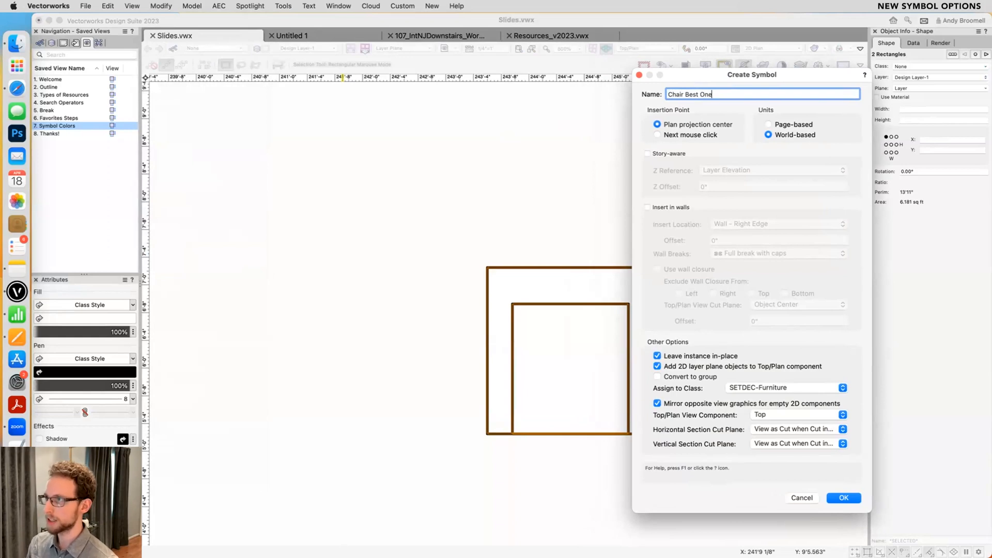
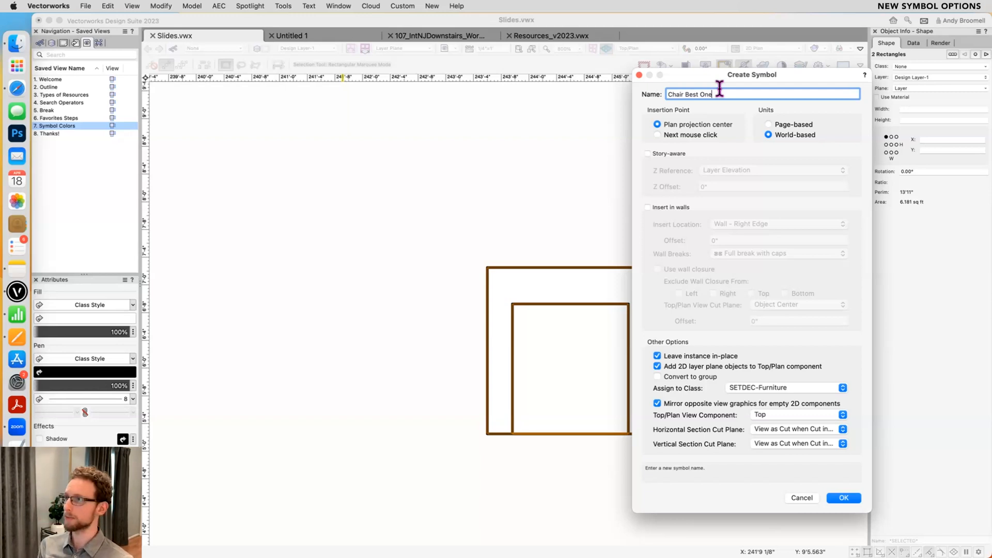
- Try to create the Chair Best One symbol in Slides.vwx, inserted at the midpoint of the square's bottom edge, and undo it
left_click_drag(752, 75, 777, 75)
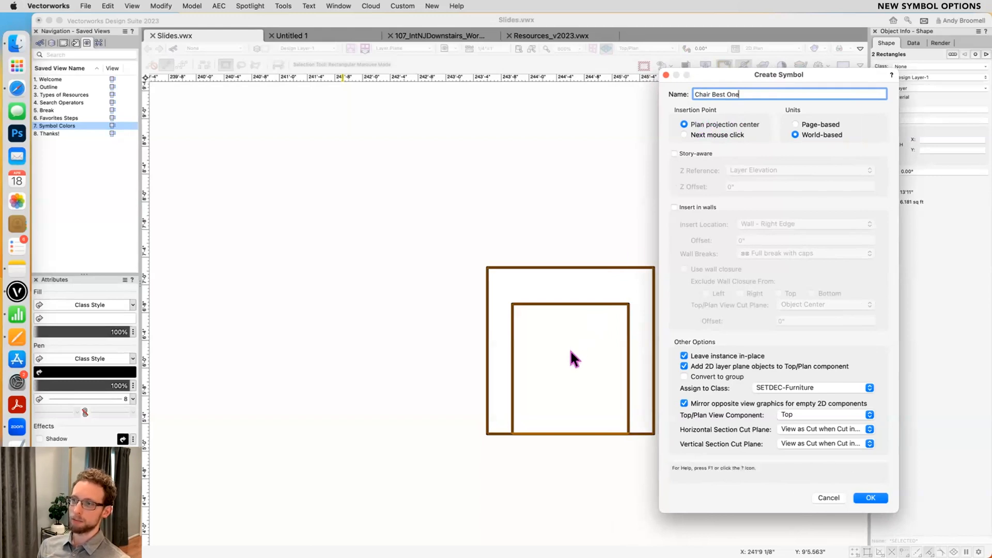
left_click(694, 133)
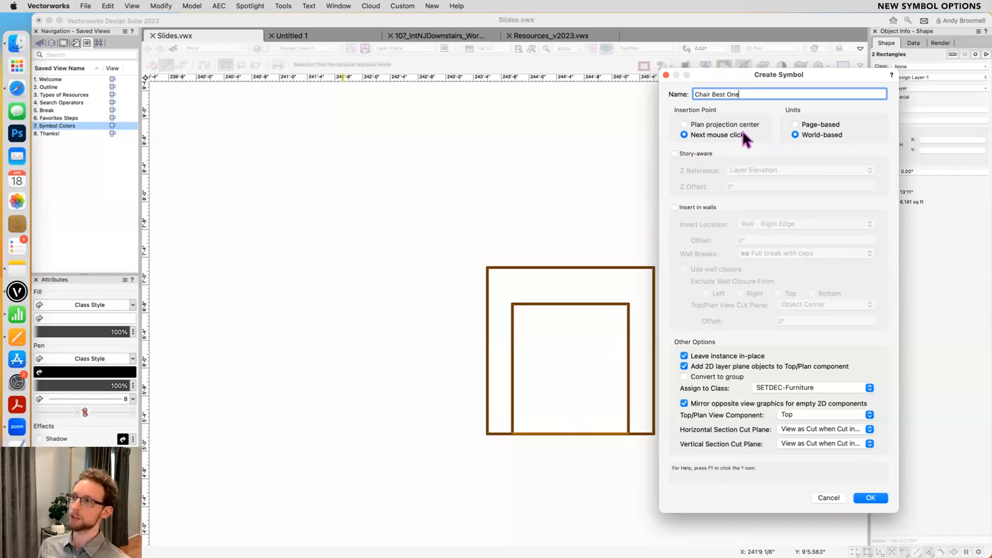
left_click(870, 497)
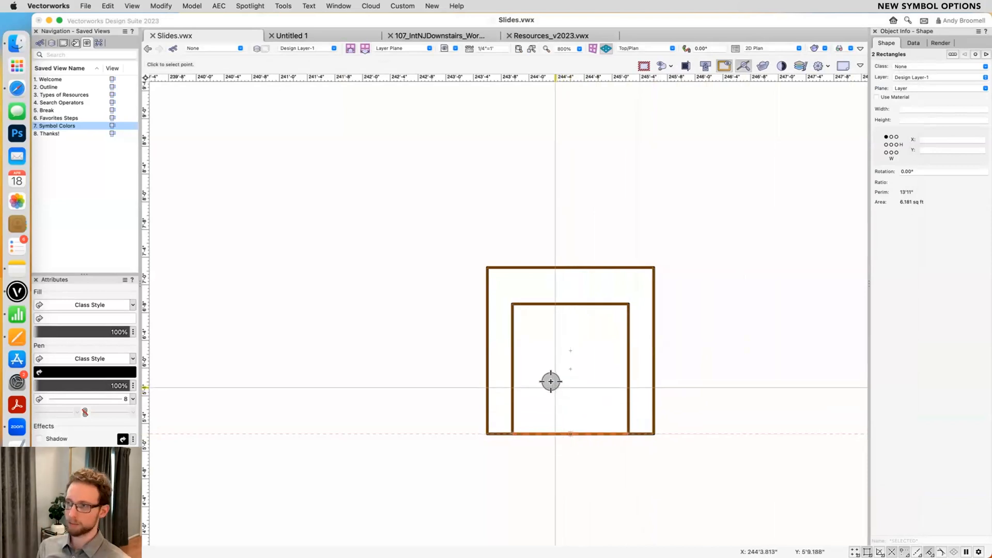
left_click(568, 432)
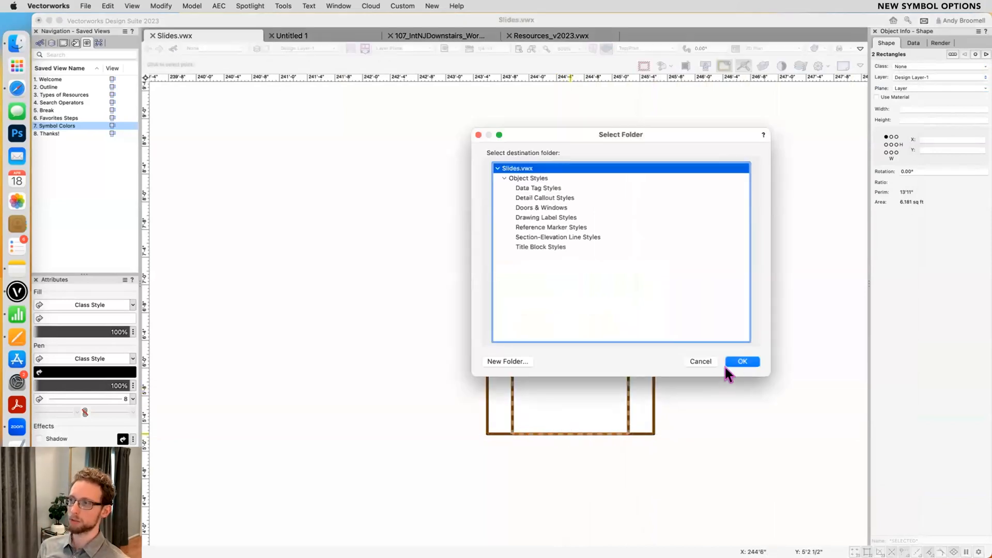
left_click(740, 361)
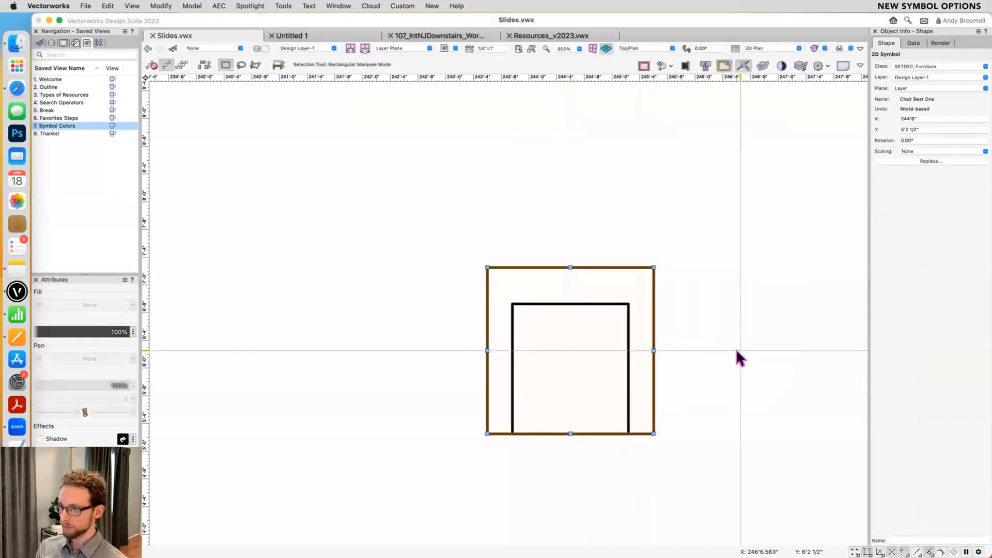
key("super+z")
- Create a convert-to-group symbol from the two rectangles, with its insertion point at the bottom edge's midpoint, stored at the root of Slides.vwx
key("super+k")
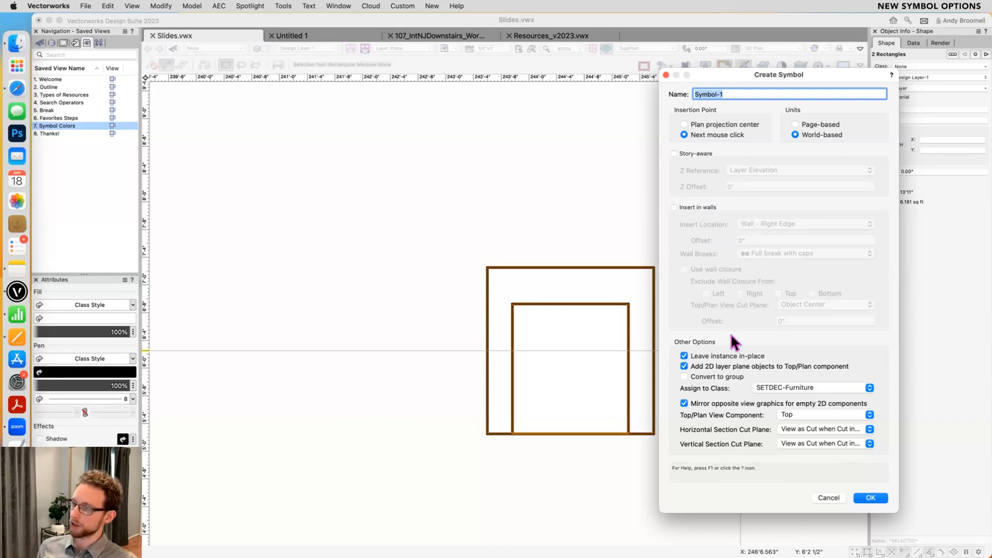
left_click(696, 383)
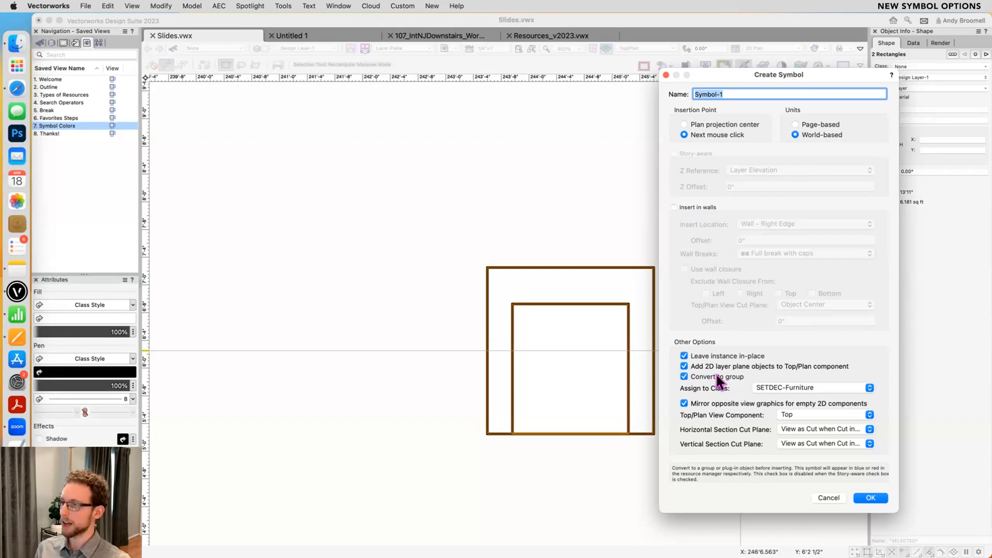
left_click(868, 496)
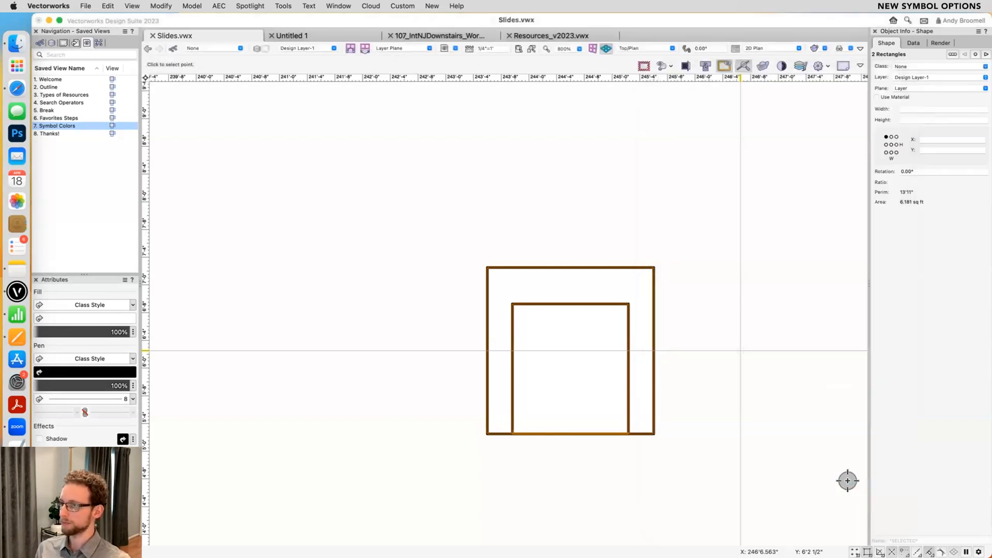
left_click(570, 434)
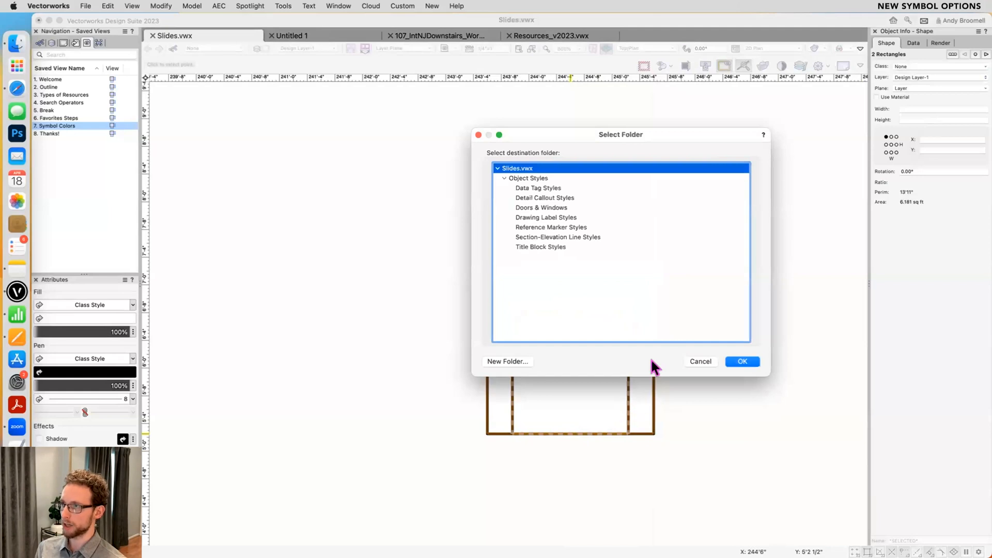
left_click_drag(633, 137, 645, 134)
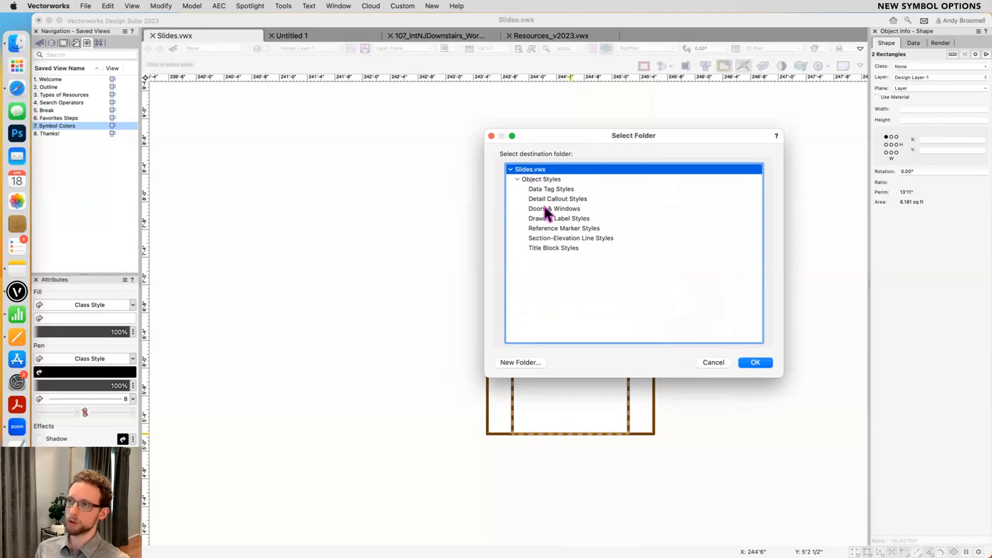
left_click_drag(544, 207, 545, 235)
left_click(530, 169)
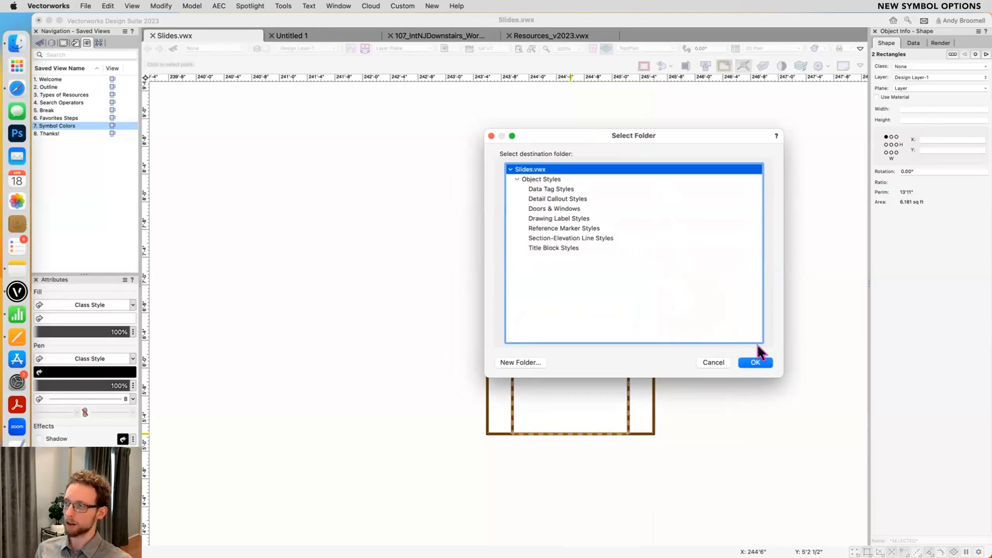
left_click(764, 364)
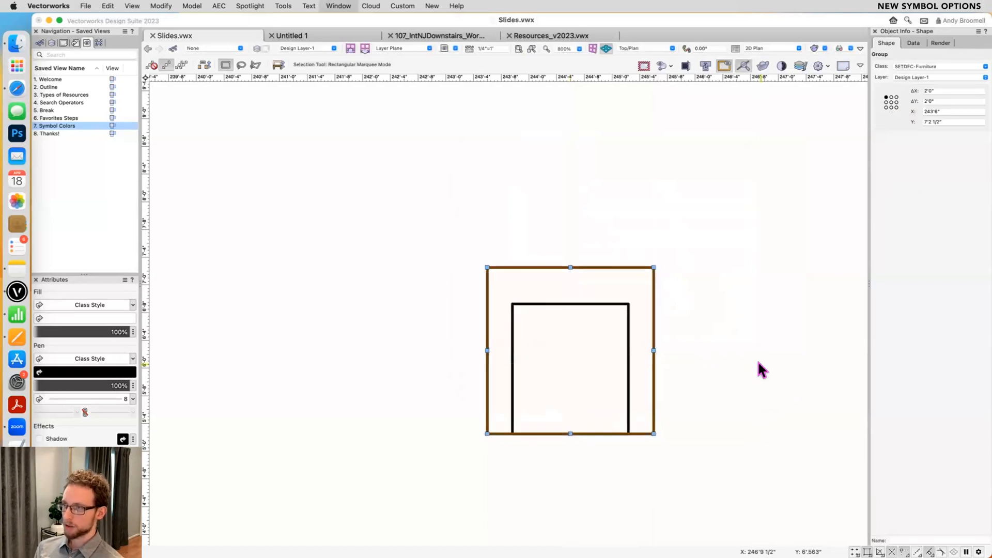
- Rename the new Symbol-1 resource in Slides.vwx as Chair Best One
key("super+r")
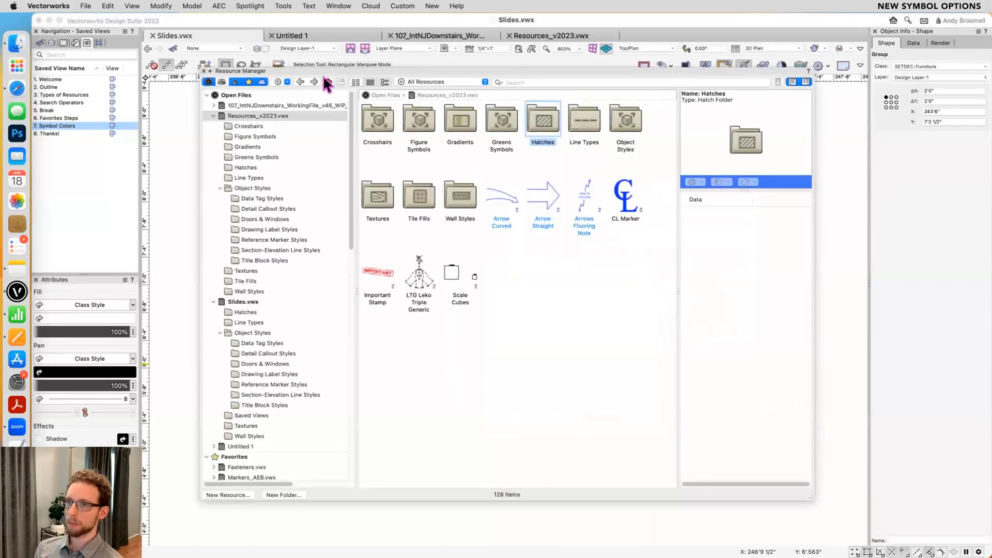
left_click(239, 302)
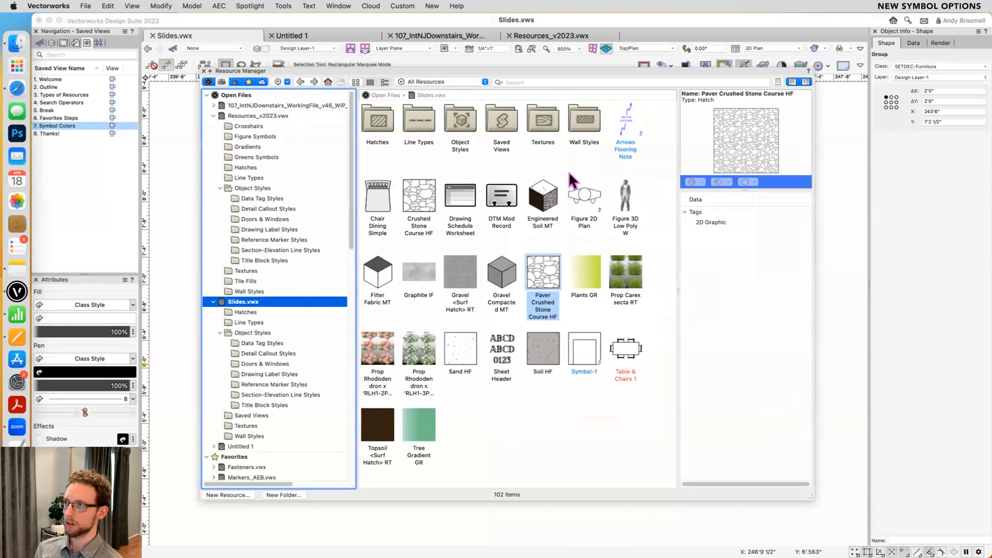
left_click(578, 348)
left_click(584, 372)
type("Chair Best One")
key("Return")
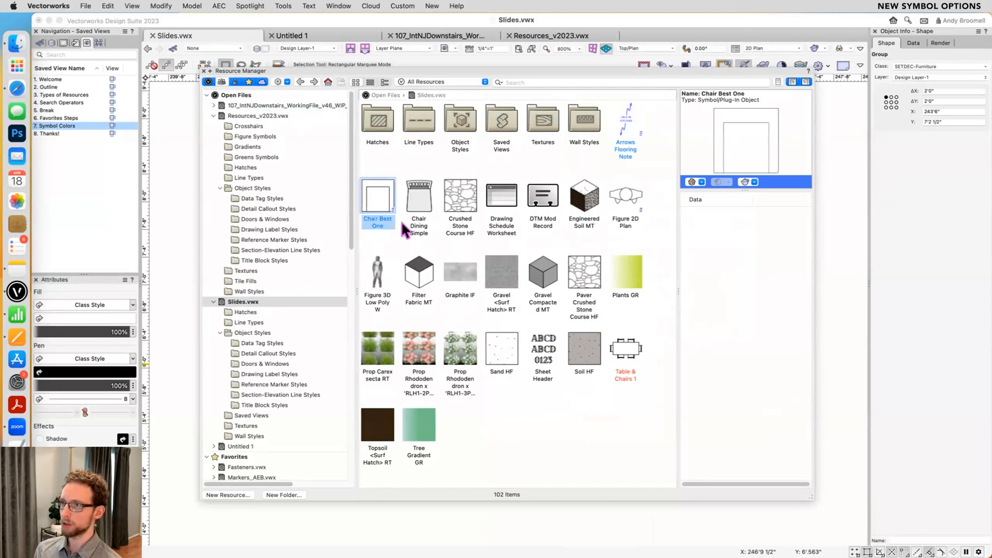
- Insert the Chair Best One symbol above and to the right of the existing chair
double_click(377, 196)
double_click(742, 264)
middle_click_drag(762, 200, 647, 293)
key("x")
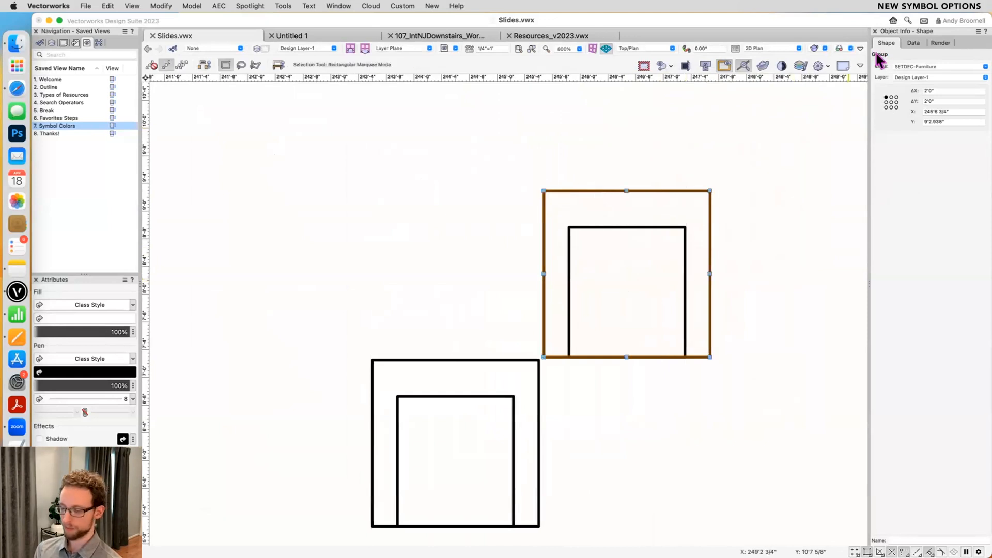
- Insert the Arrows Flooring Note symbol from Slides.vwx just right of the upper chair
key("super+r")
left_click(626, 111)
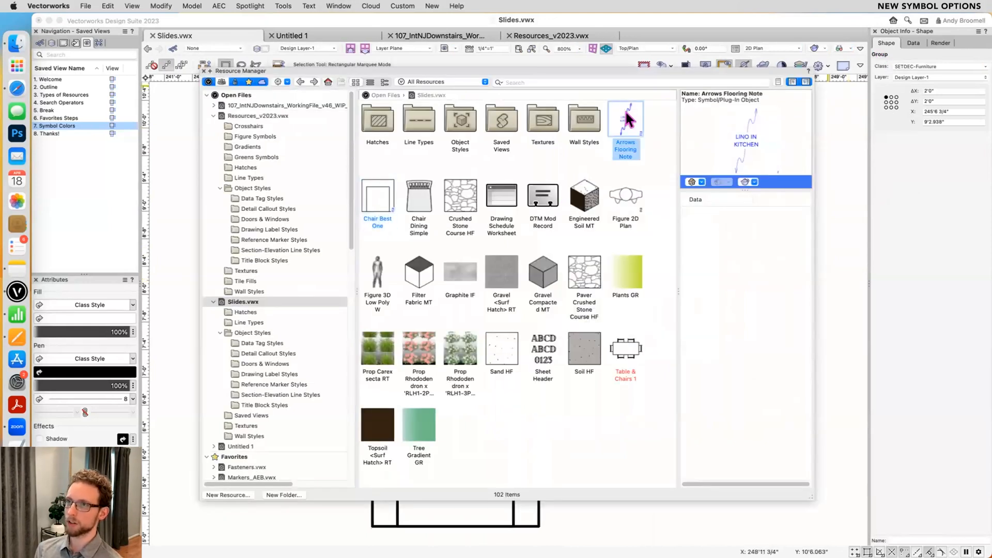
double_click(625, 119)
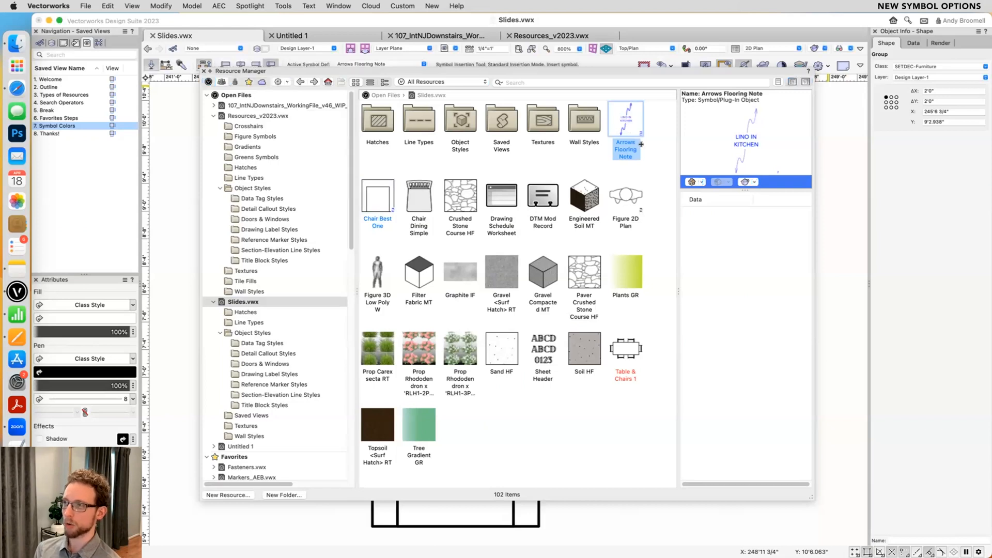
scroll(492, 317, "down", 2)
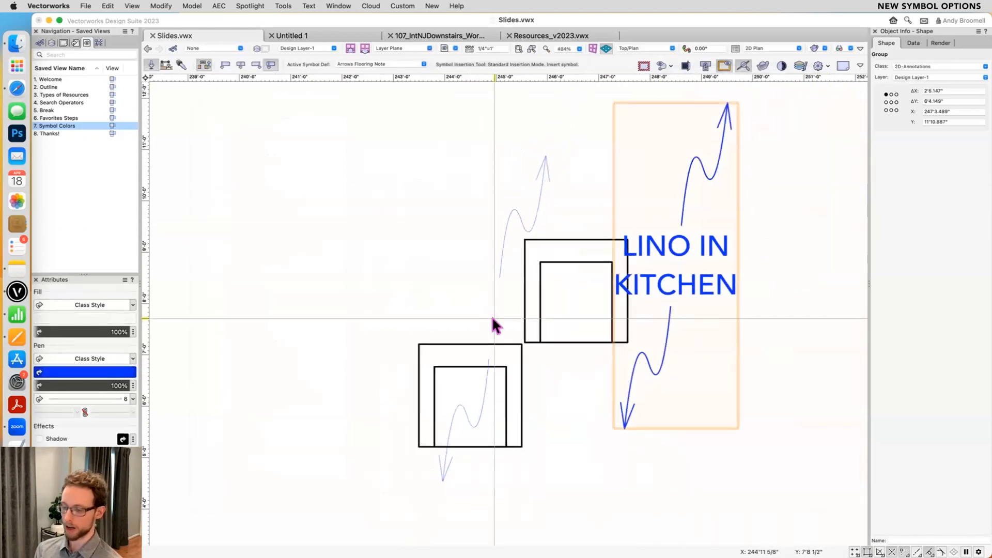
key("x")
- Insert the Arrow Straight symbol from Resources_v2023.vwx above the chairs and enlarge it to about 2'5" by 2'1"
key("super+r")
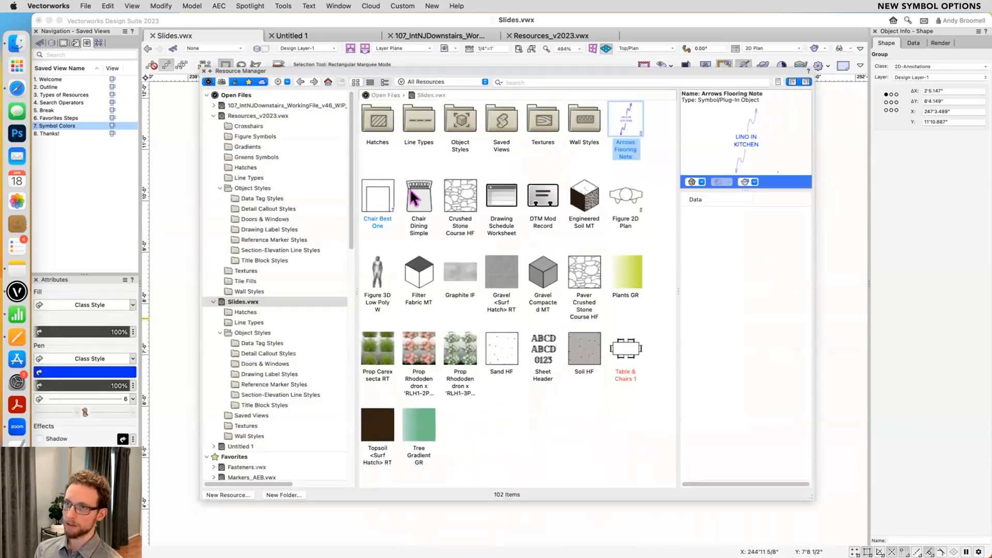
left_click(261, 115)
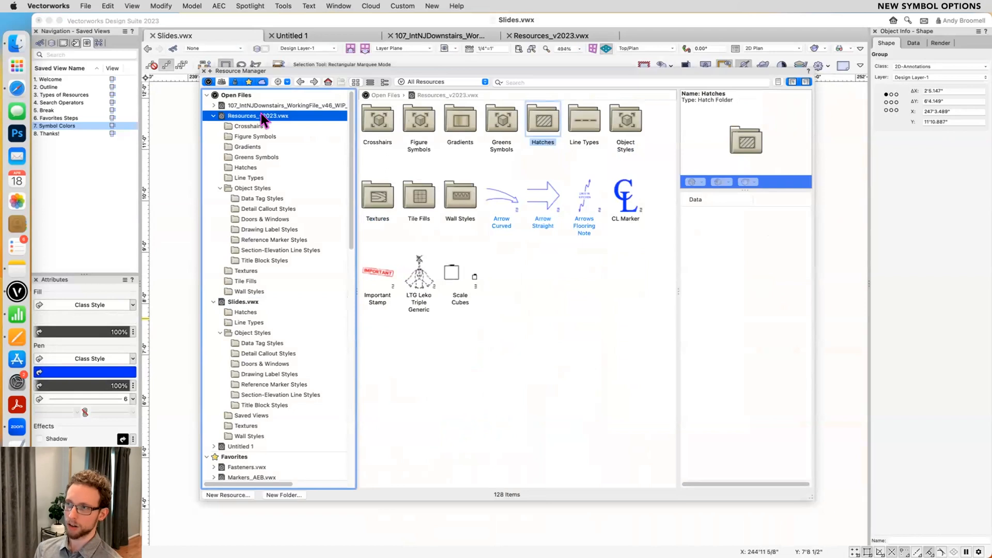
double_click(546, 196)
left_click(373, 144)
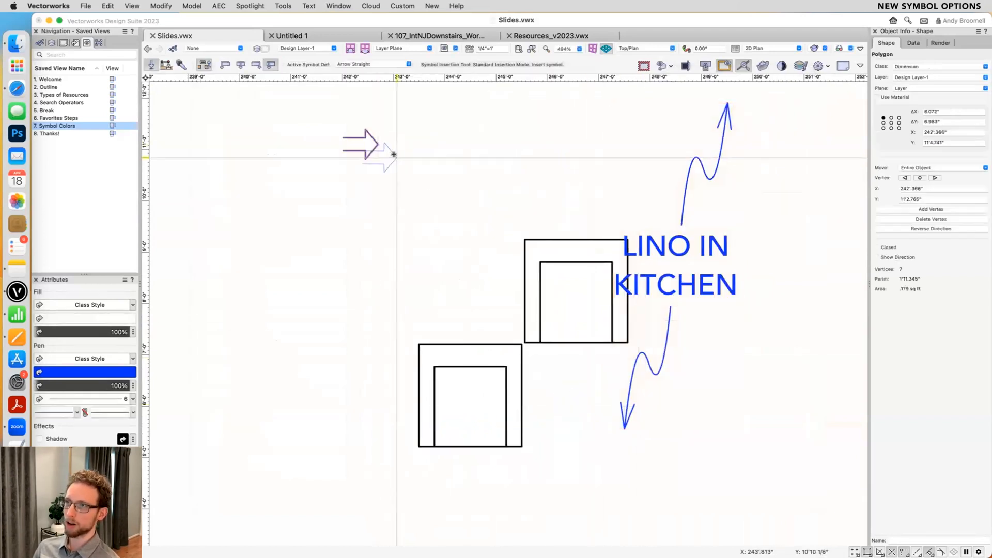
key("x")
left_click_drag(378, 159, 466, 235)
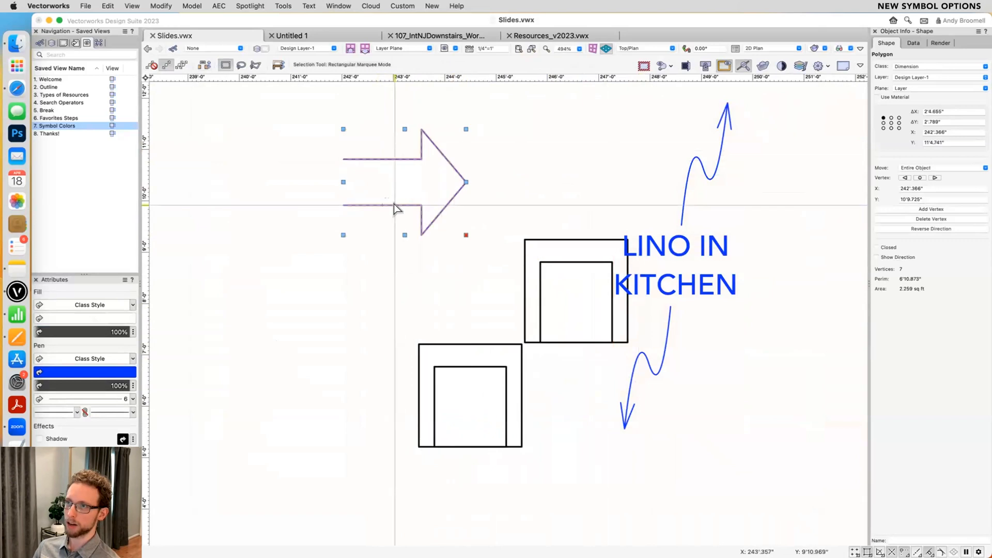
- Reshape the straight arrow by moving its tail vertices about 3' to the left, and deselect it
double_click(402, 207)
left_click_drag(364, 130, 309, 230)
left_click_drag(343, 205, 186, 205)
key("x")
left_click(541, 140)
- Insert the Arrow Curved symbol from Resources_v2023.vwx near the straight arrow and rotate it so that it points downward
scroll(511, 157, "down", 1)
middle_click_drag(510, 158, 575, 193)
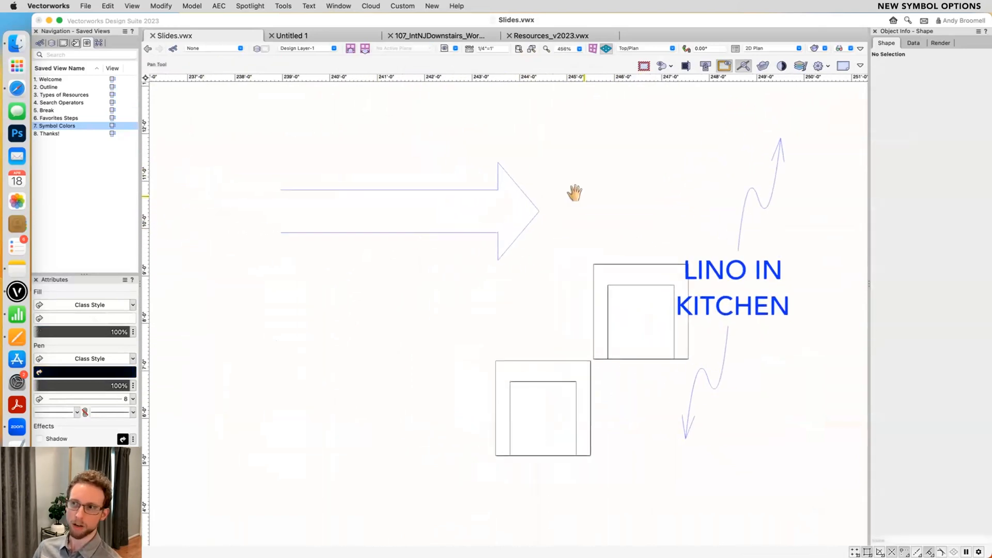
key("super+r")
left_click(488, 186)
left_click_drag(488, 188, 509, 207)
key("alt+equal")
left_click(436, 166)
left_click(518, 188)
left_click(467, 293)
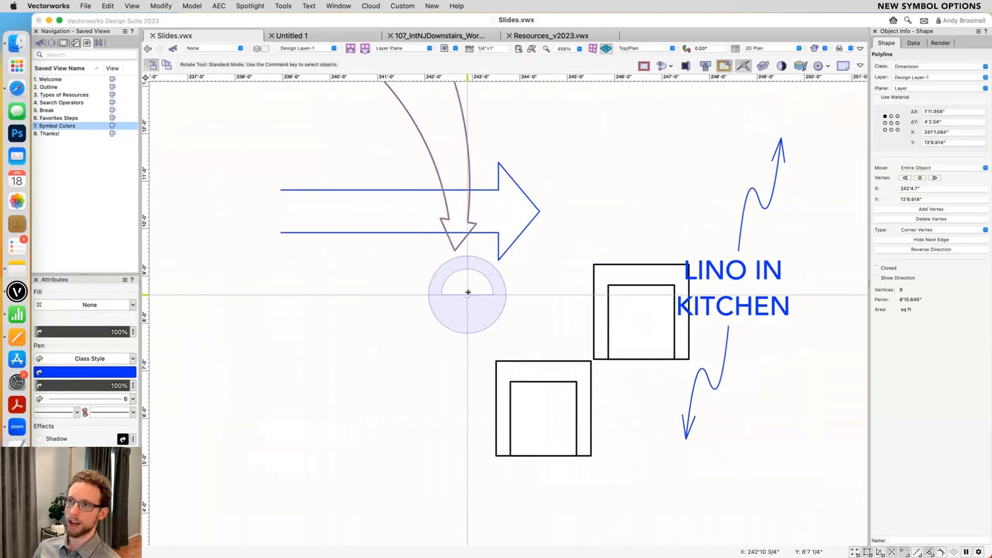
key("x")
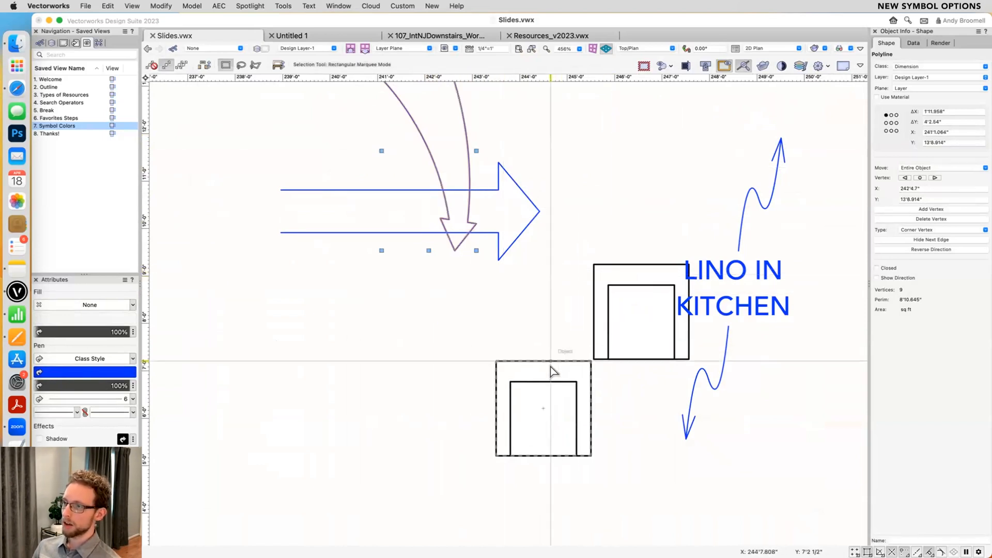
- Delete the arrows, the flooring note and the lower chair, keeping only the upper chair group
left_click(557, 365)
key("super+a")
key("Delete")
- Ungroup the remaining chair and select both of its rectangles
key("super+a")
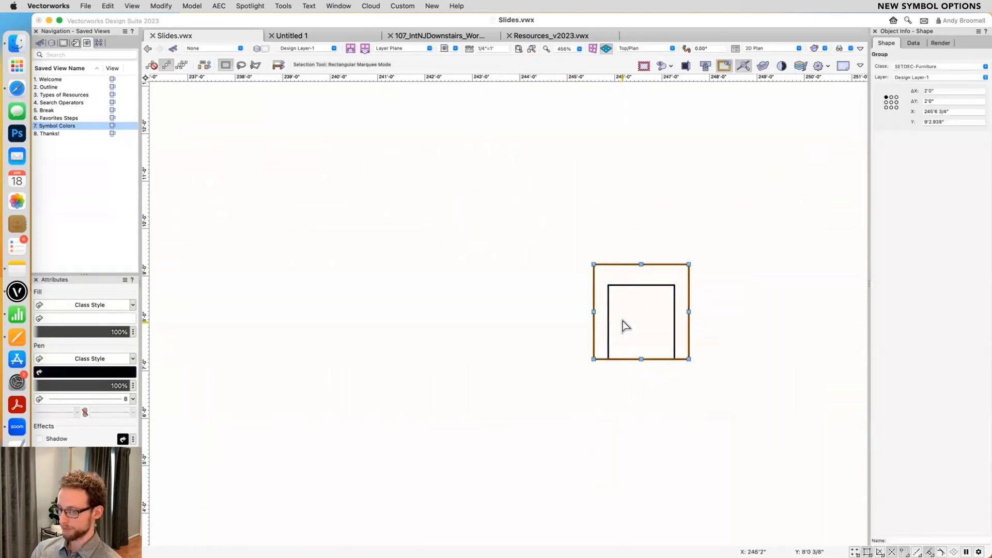
scroll(664, 327, "up", 1)
left_click_drag(730, 212, 523, 448)
- Create a default-named symbol from both rectangles in class SETDEC-Furniture, with Convert to group off and insertion at the bottom edge's midpoint
key("super+k")
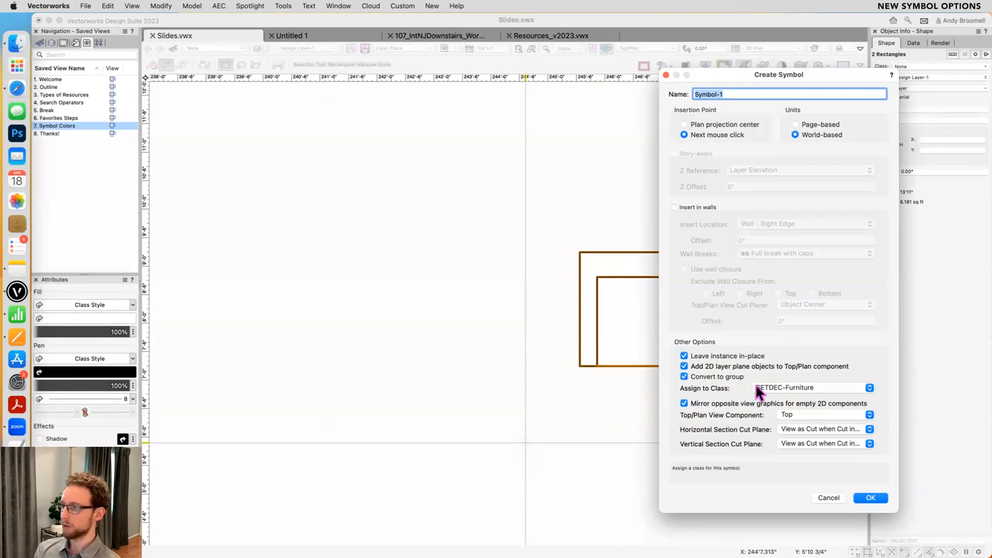
left_click(794, 388)
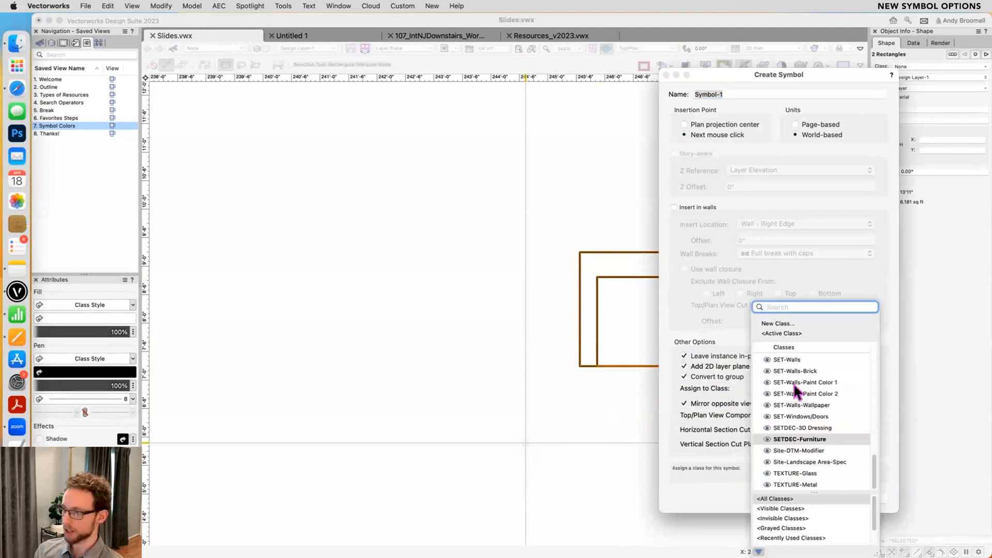
left_click(802, 438)
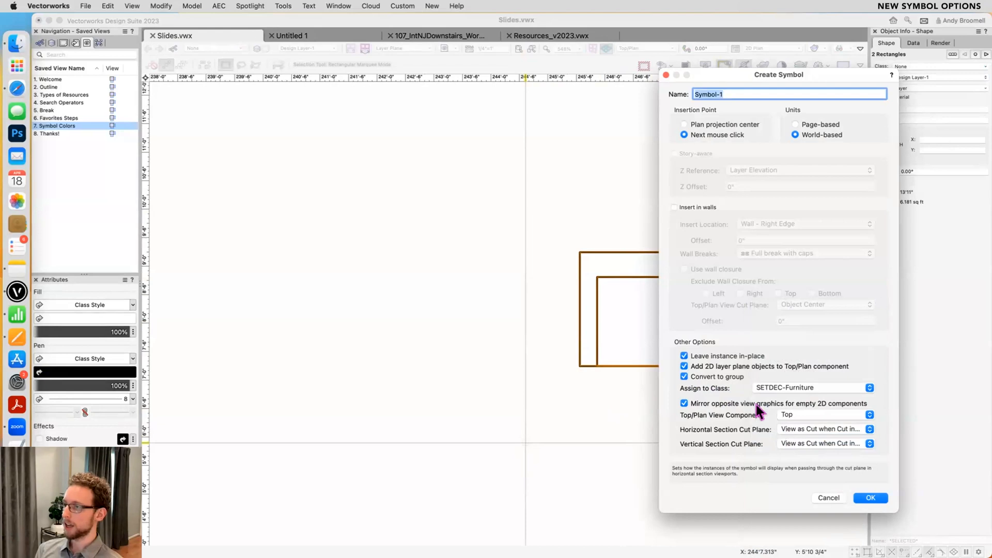
left_click(704, 376)
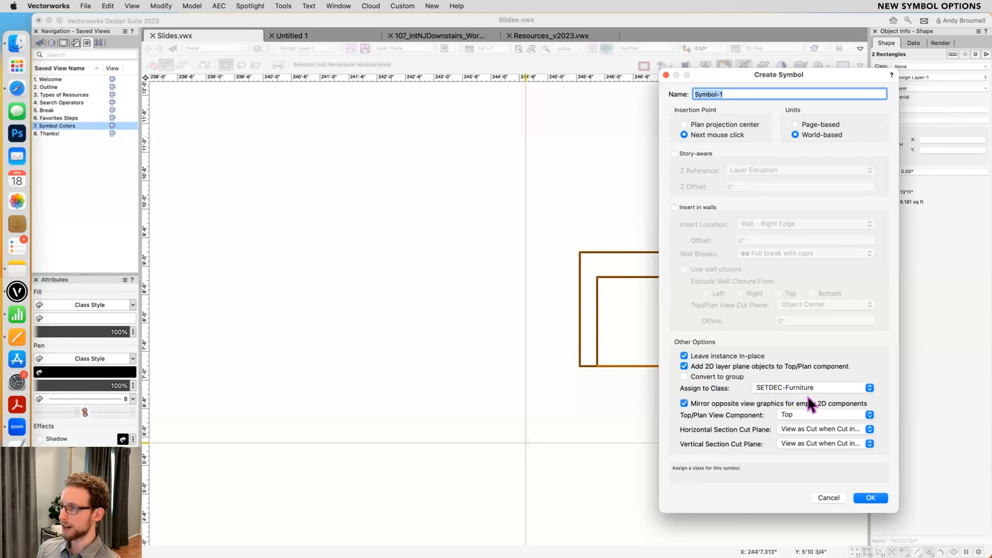
left_click(869, 498)
left_click(635, 364)
key("Return")
left_click(472, 278)
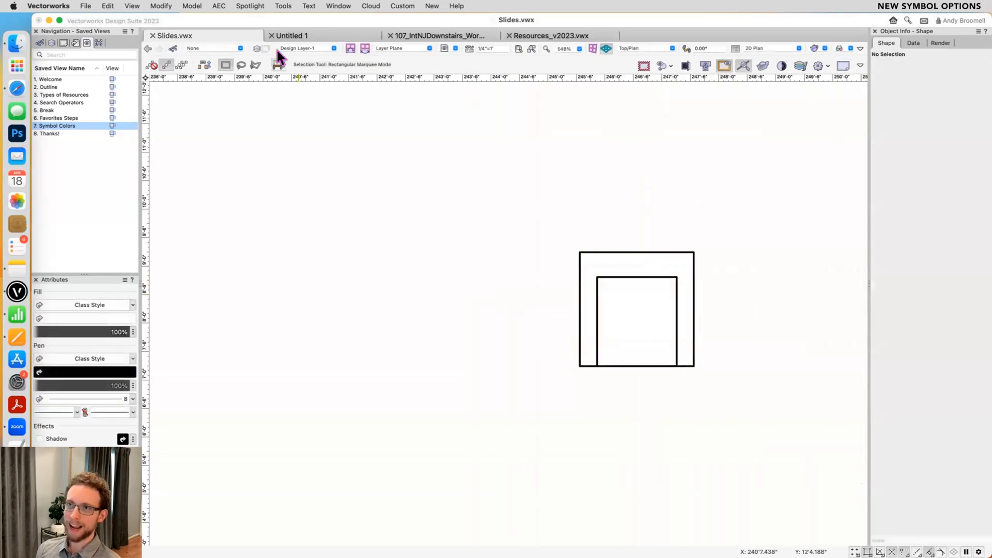
- Rename the Symbol-1 resource in Slides.vwx to Chair #2 and insert an instance above and to the left of the existing chair
key("super+r")
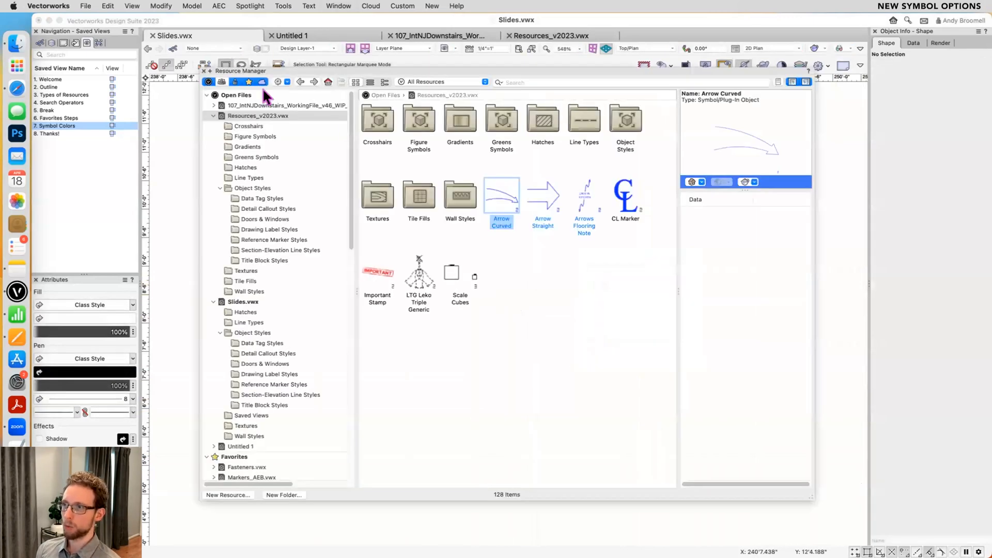
left_click(327, 83)
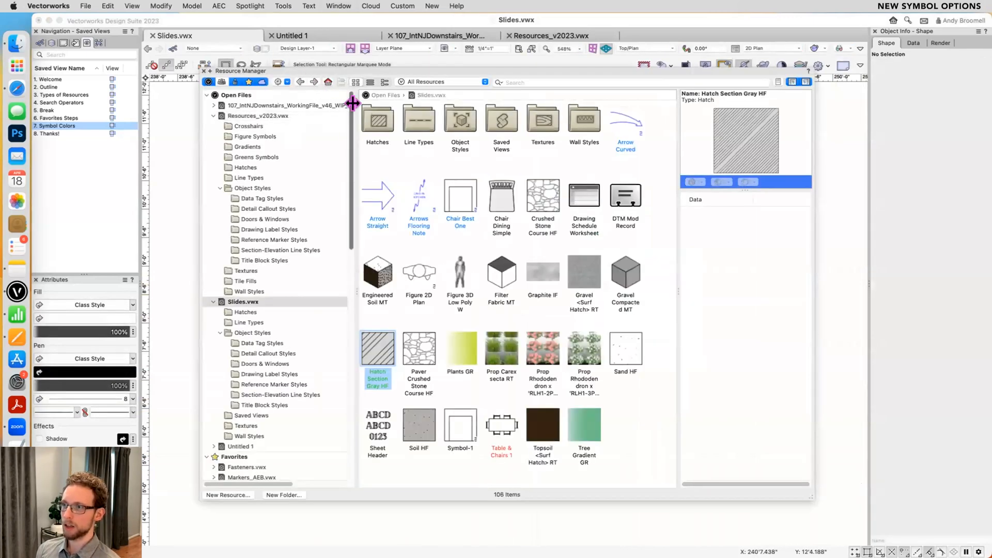
double_click(450, 197)
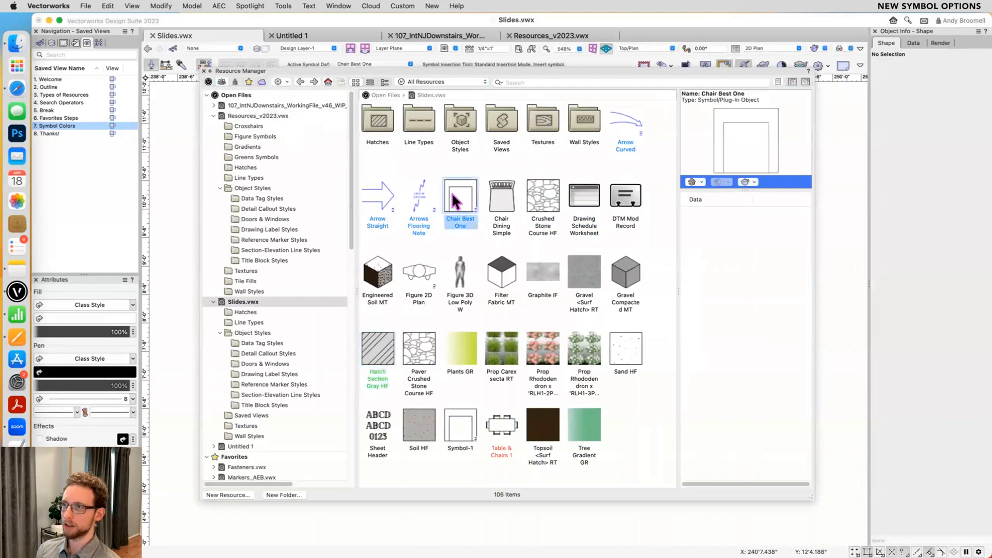
left_click(461, 426)
left_click(455, 447)
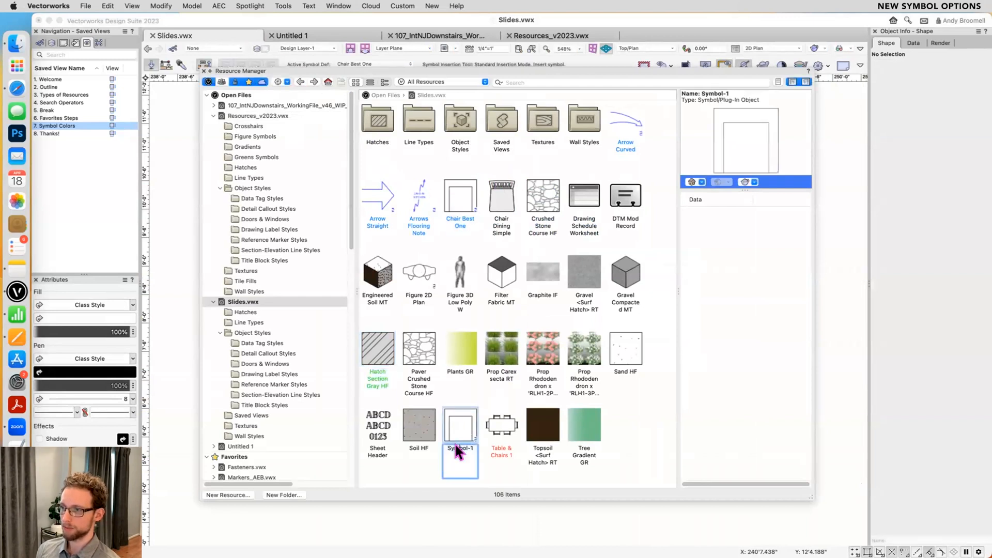
type("Chair")
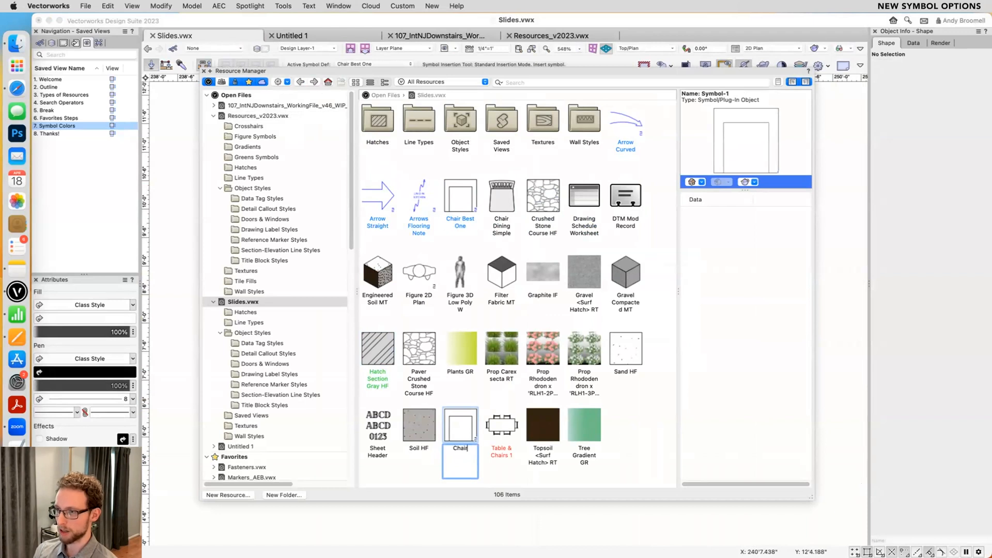
type(" #2")
key("Return")
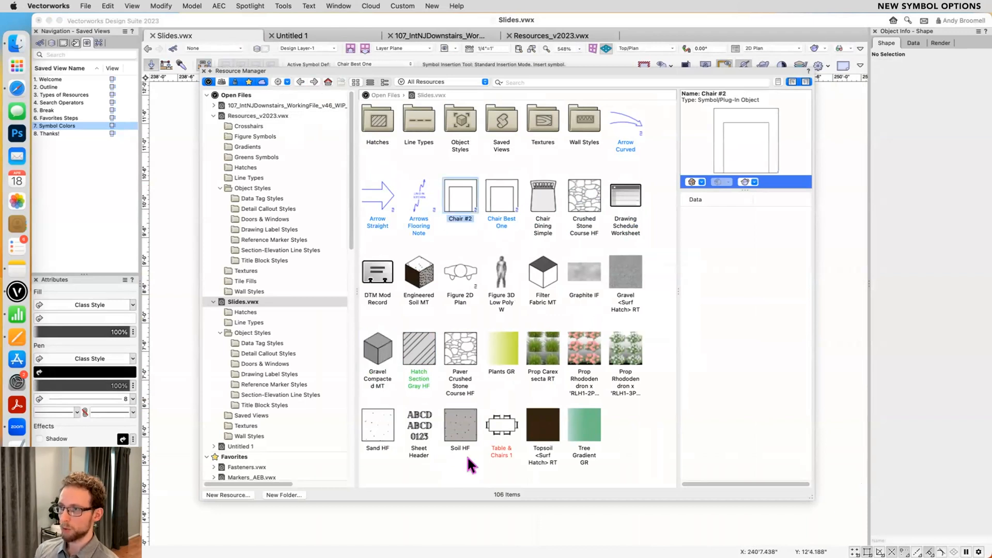
double_click(457, 190)
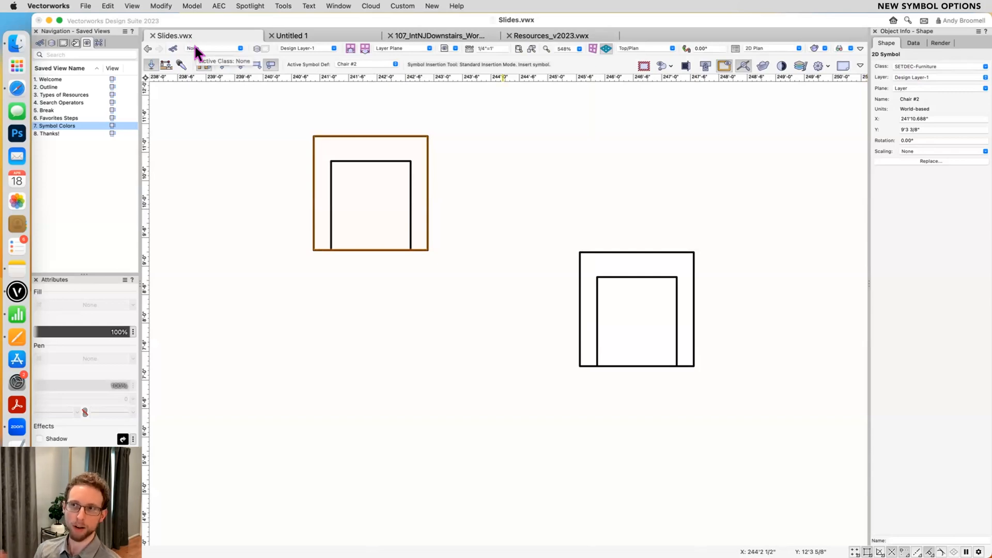
key("x")
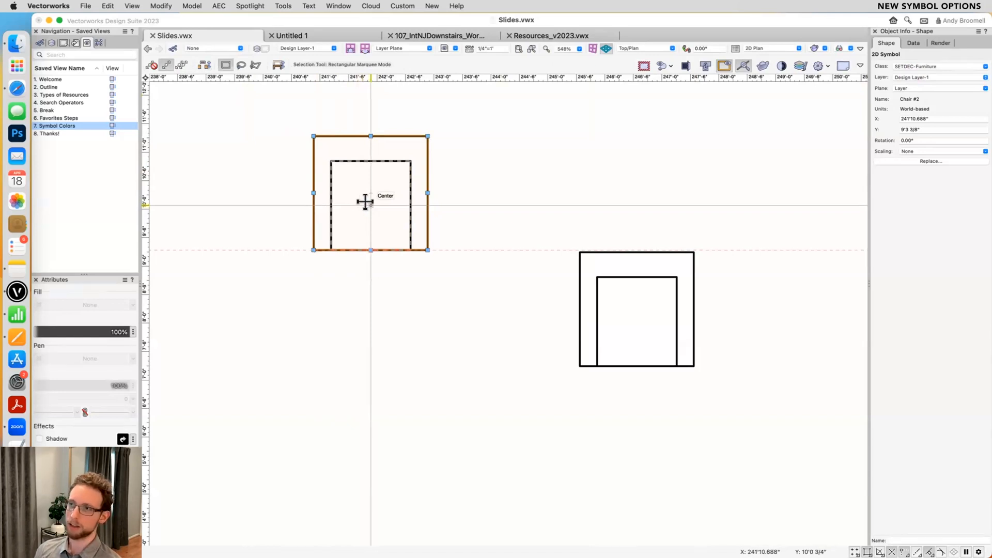
- Insert the Greens Tree Leafy symbol from the Greens Symbols folder of Resources_v2023.vwx just below the Chair #2 instance
key("super+r")
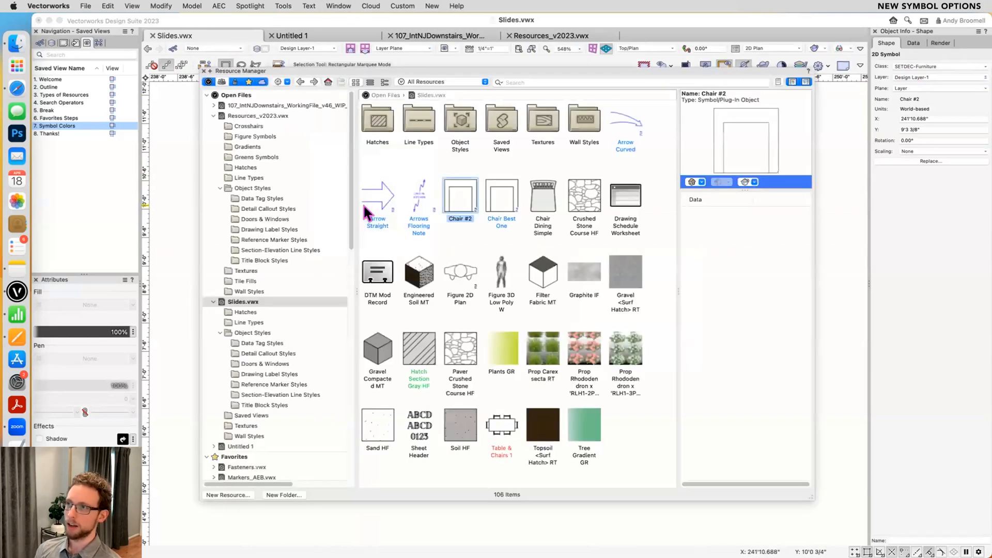
left_click(250, 114)
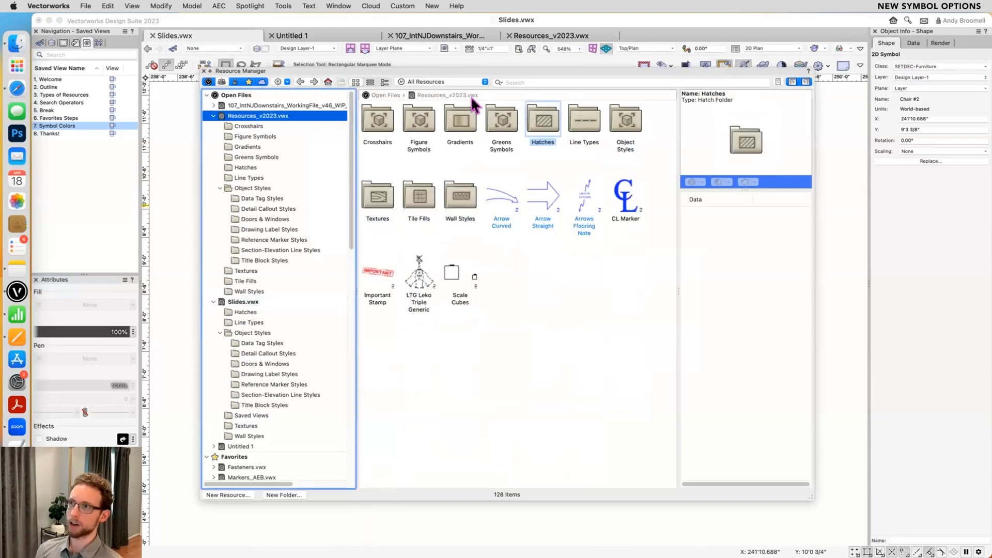
left_click(498, 121)
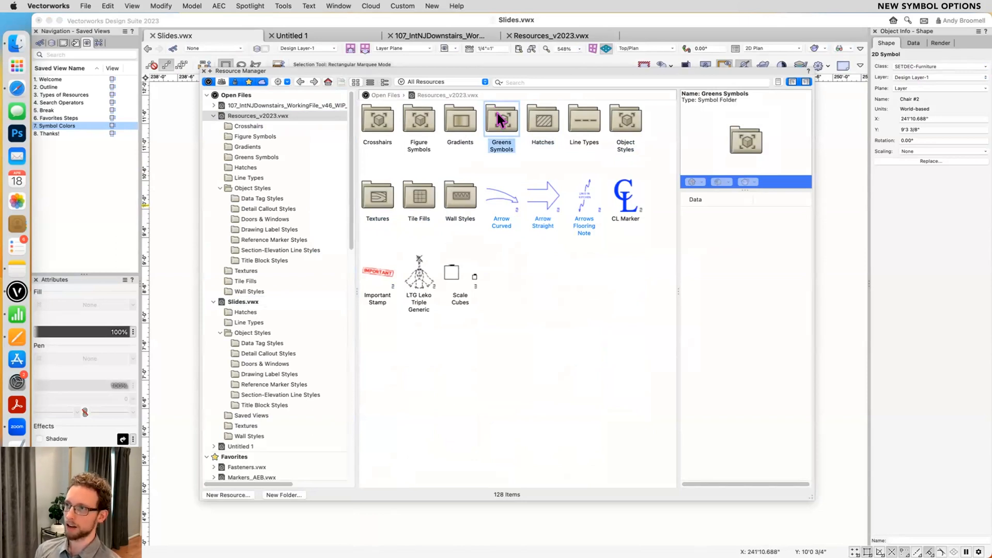
double_click(498, 115)
left_click(459, 127)
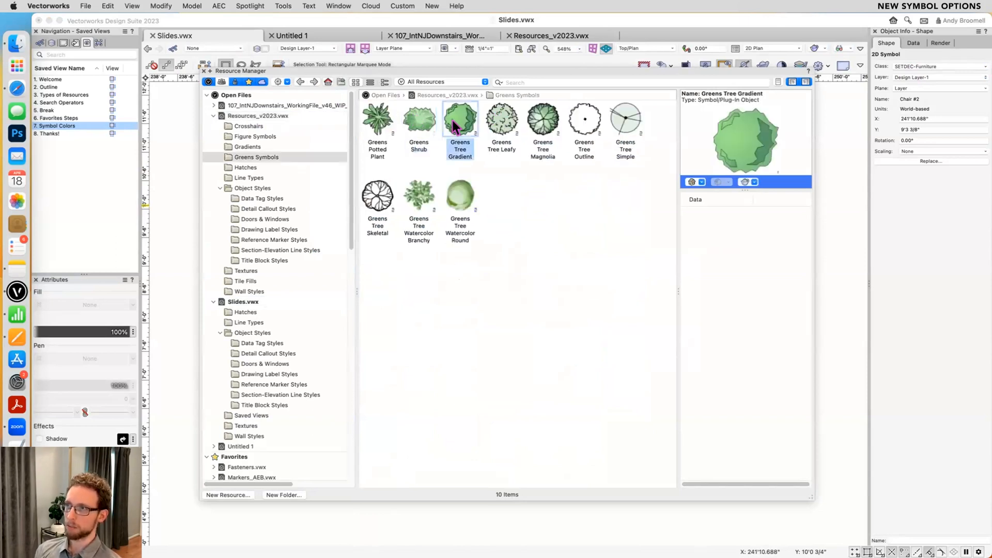
left_click(505, 125)
double_click(506, 125)
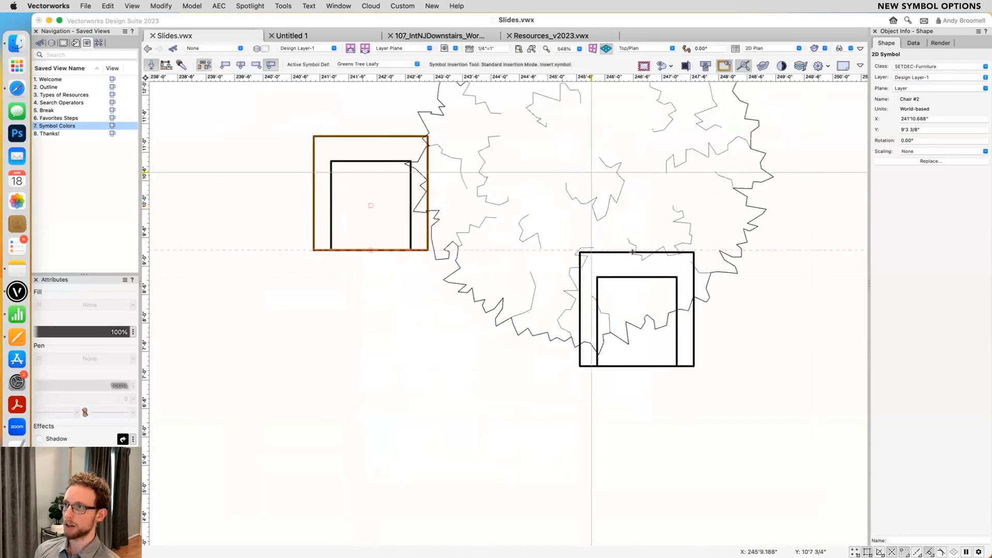
left_click(396, 422)
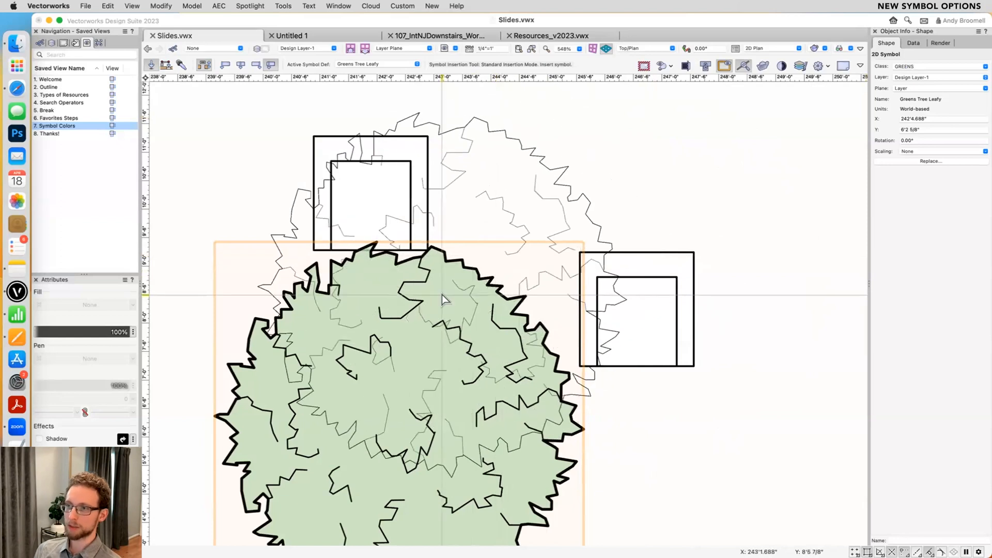
key("x")
scroll(435, 306, "down", 4)
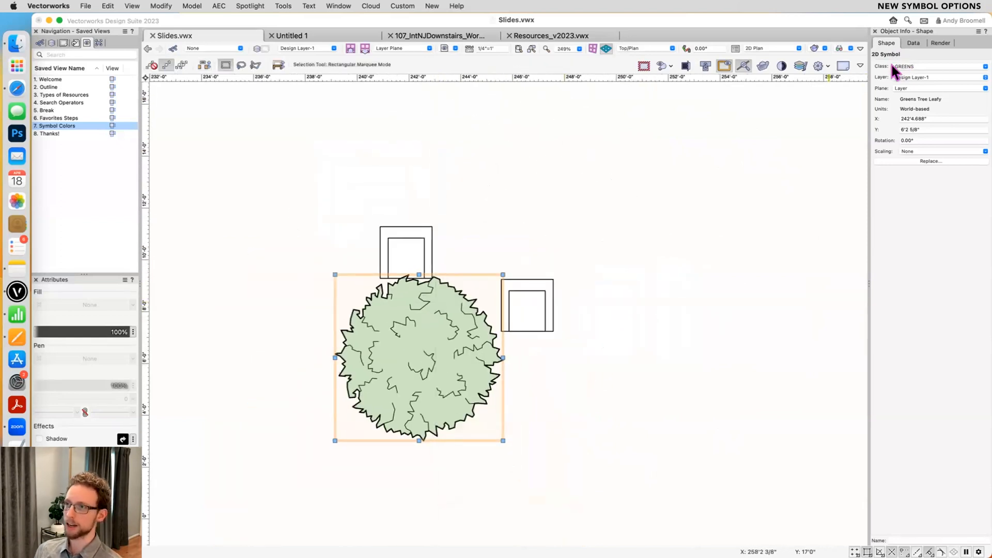
left_click(618, 206)
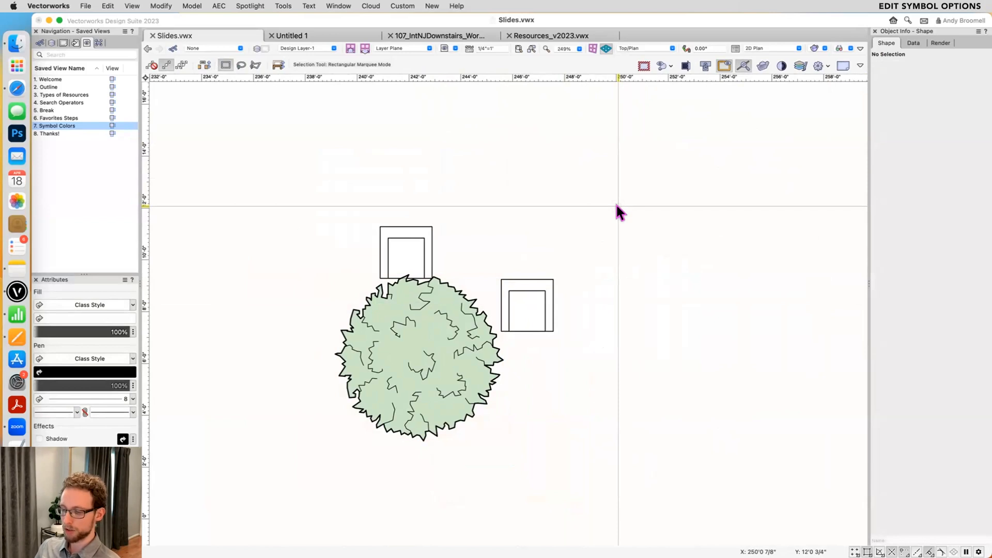
- Examine the Convert to group and class settings in the symbol options of Greens Tree Leafy in Slides.vwx without keeping changes
key("super+r")
left_click(246, 301)
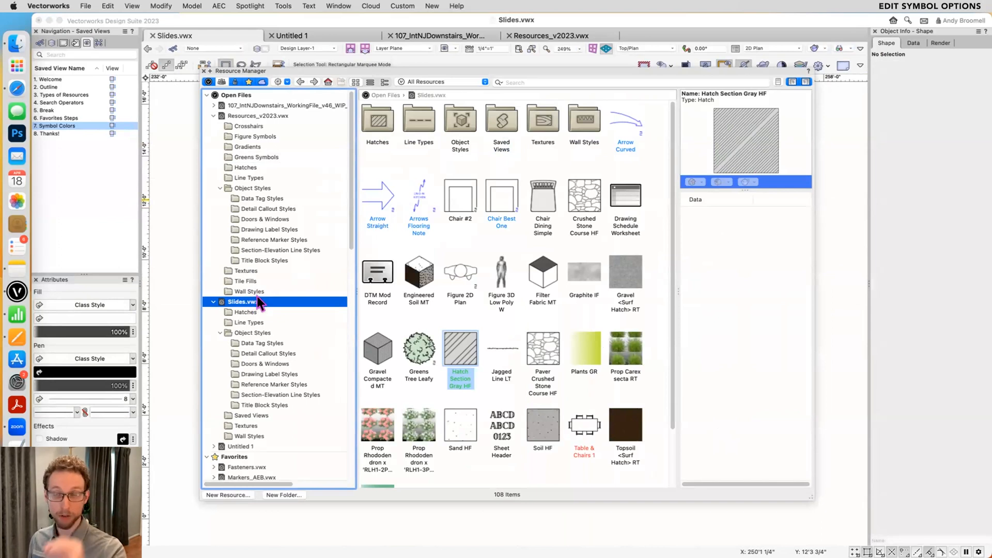
left_click(413, 343)
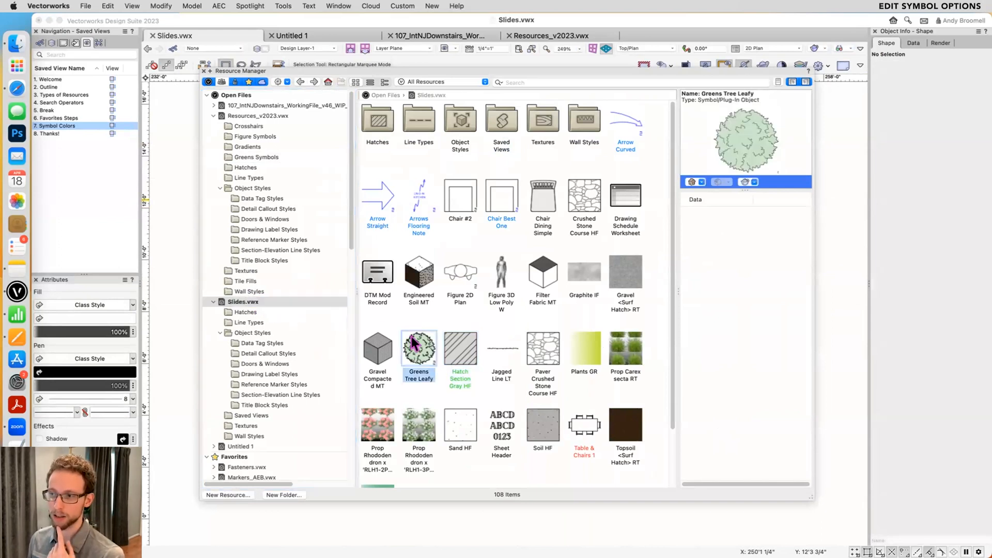
right_click(412, 342)
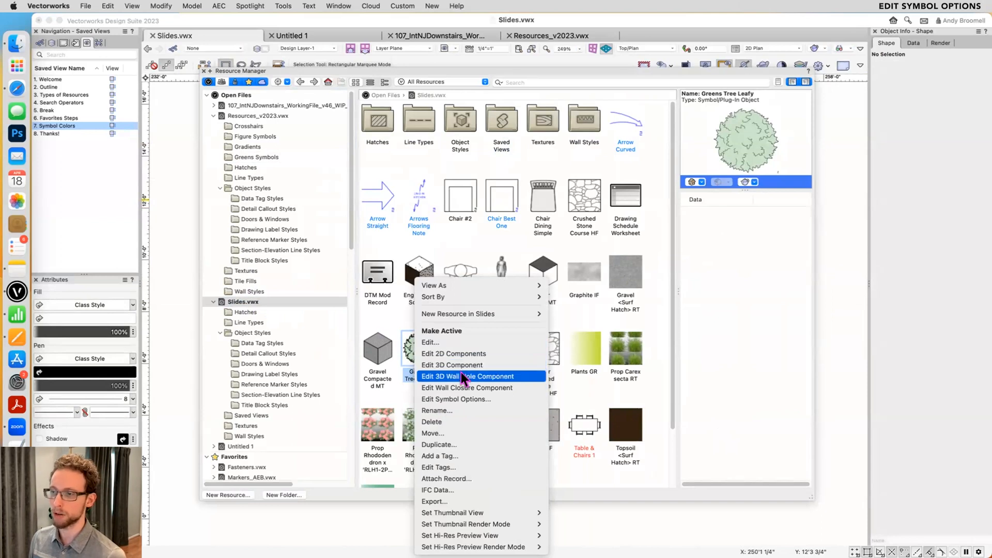
left_click(439, 398)
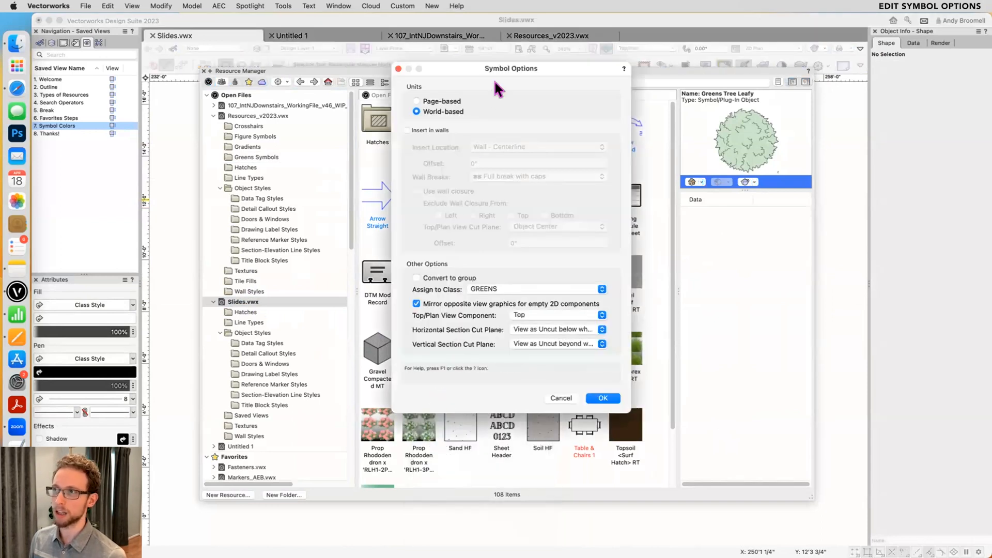
left_click_drag(504, 72, 550, 101)
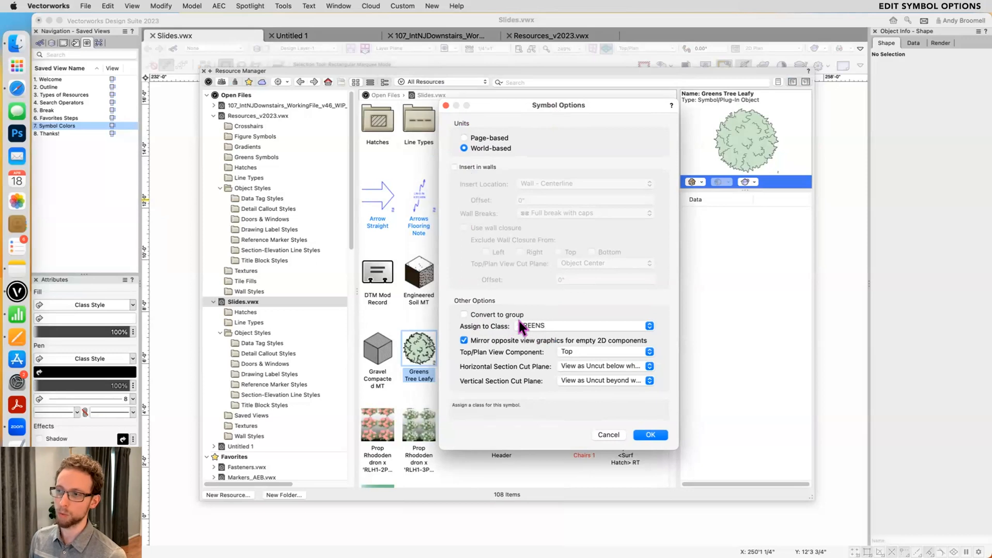
left_click(472, 315)
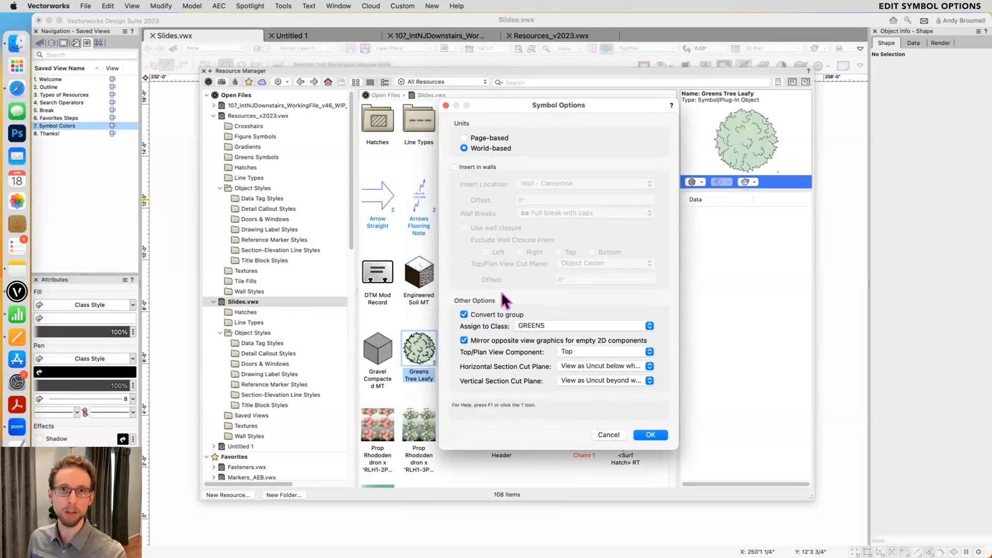
left_click(486, 316)
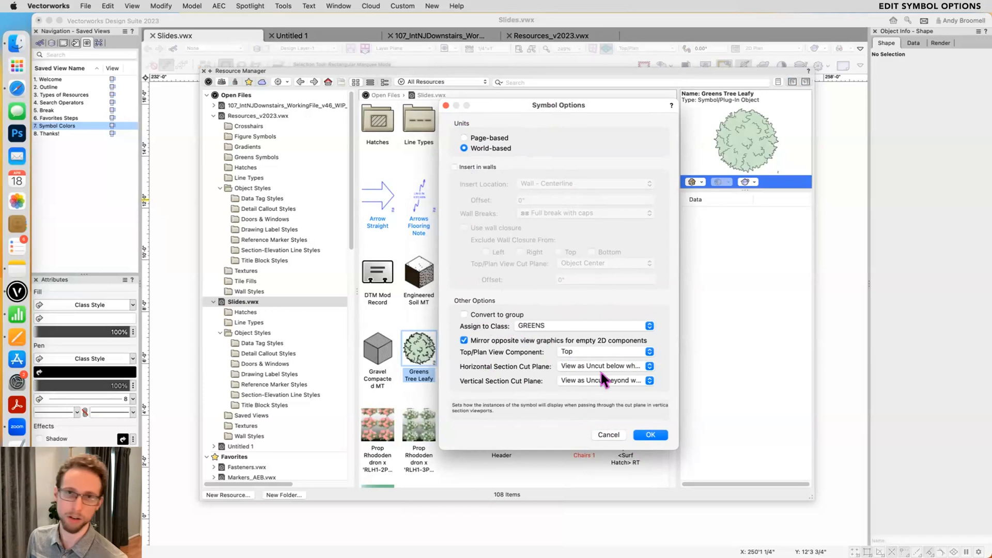
left_click(604, 435)
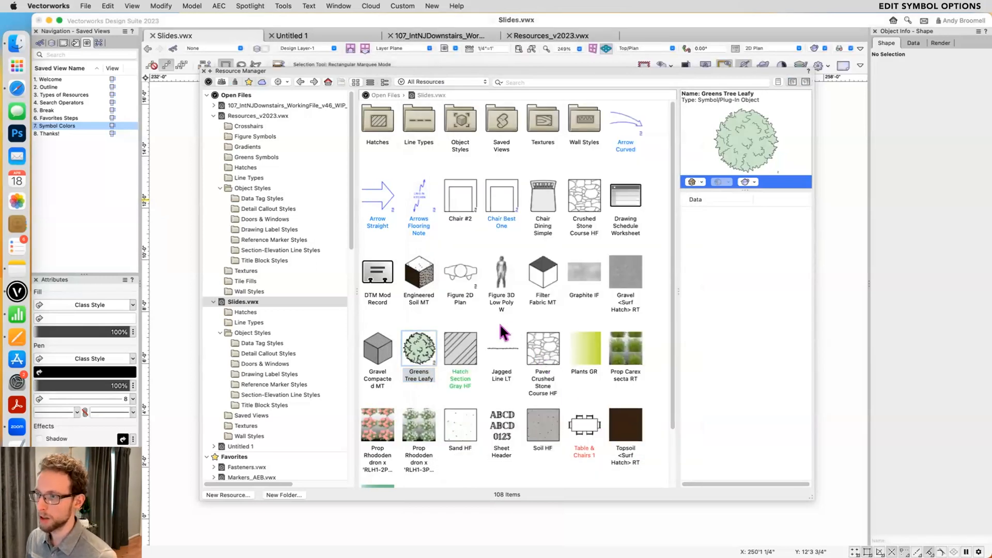
key("super+r")
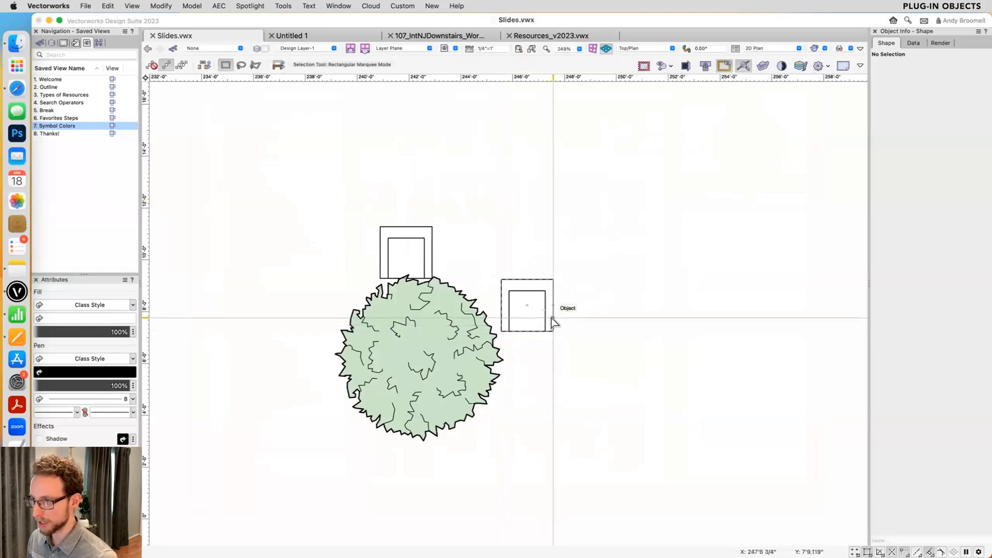
- Place an unstyled Table and Chairs object at zero rotation in the empty area above and left of the tree and chairs
double_click(71, 128)
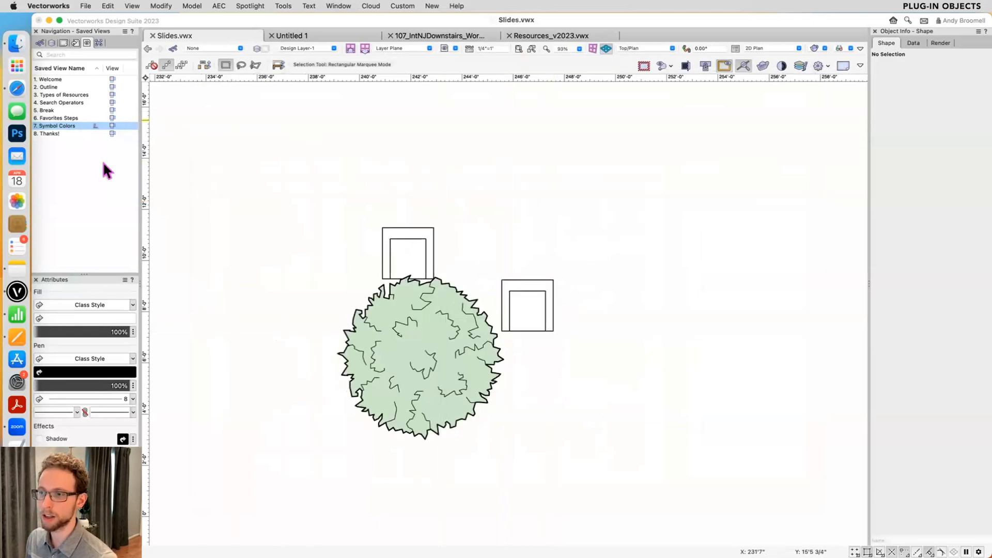
scroll(362, 233, "down", 5)
scroll(478, 290, "up", 2)
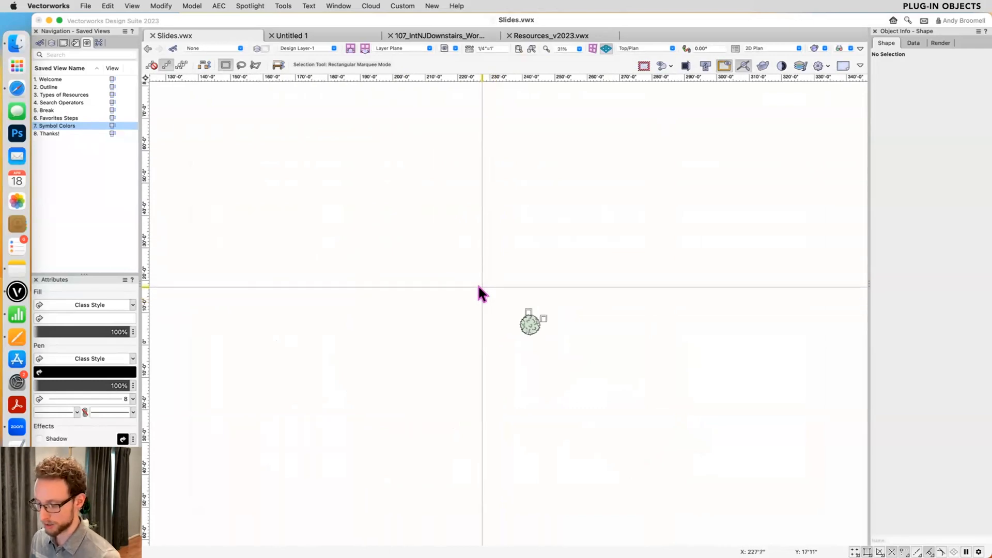
key("super+grave")
type("table")
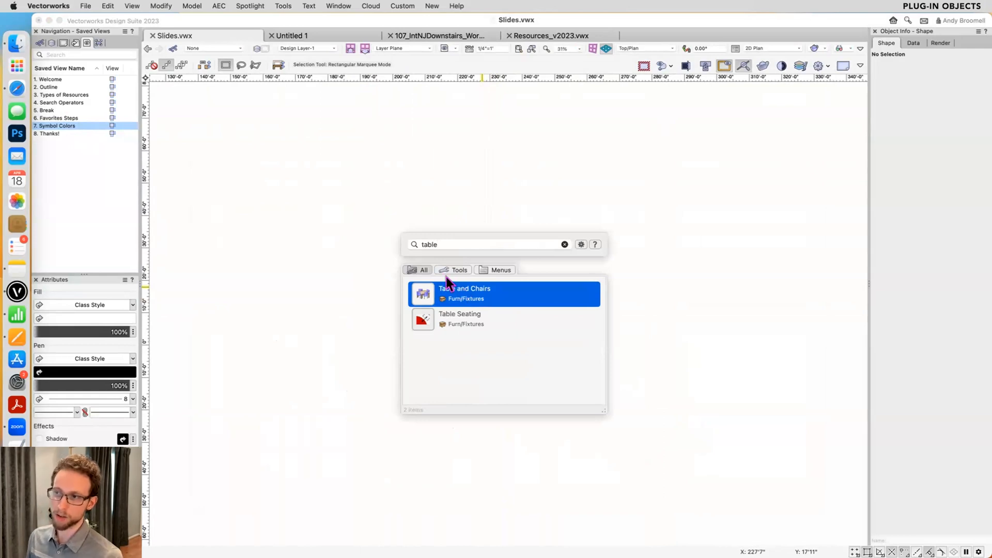
left_click(452, 288)
left_click(456, 262)
left_click(457, 262)
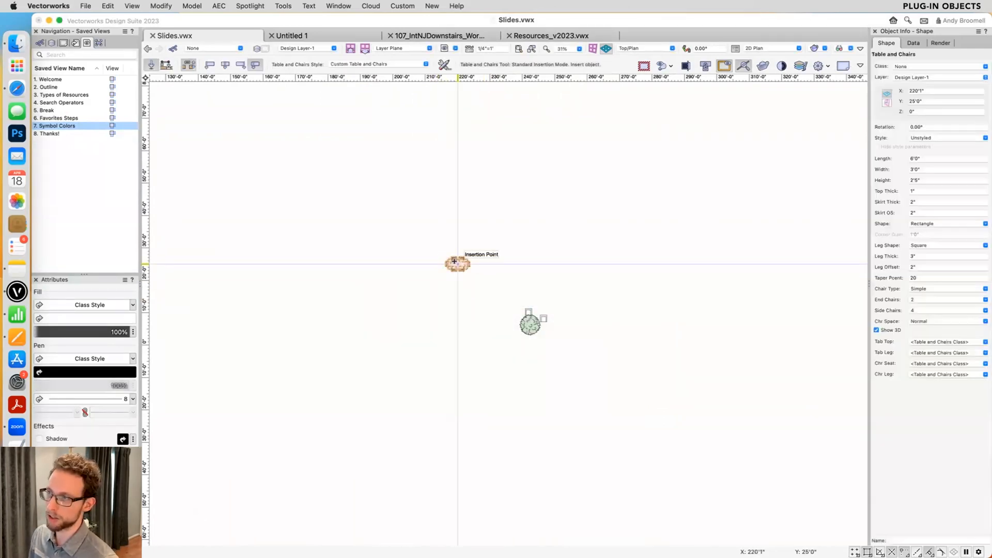
key("x")
scroll(454, 259, "up", 10)
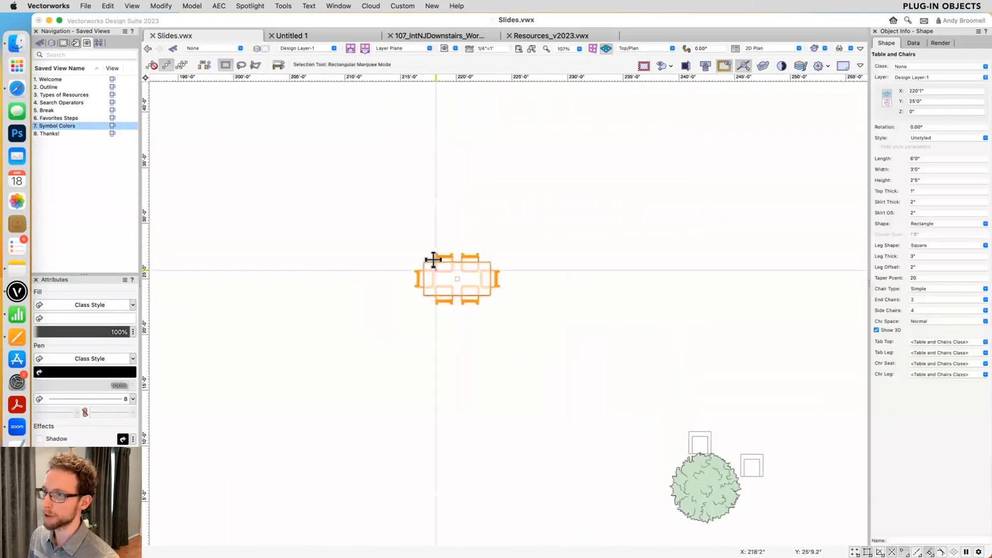
- Set the Table and Chairs object's chair type to Cafe and its length to 7'
left_click(925, 288)
left_click(923, 317)
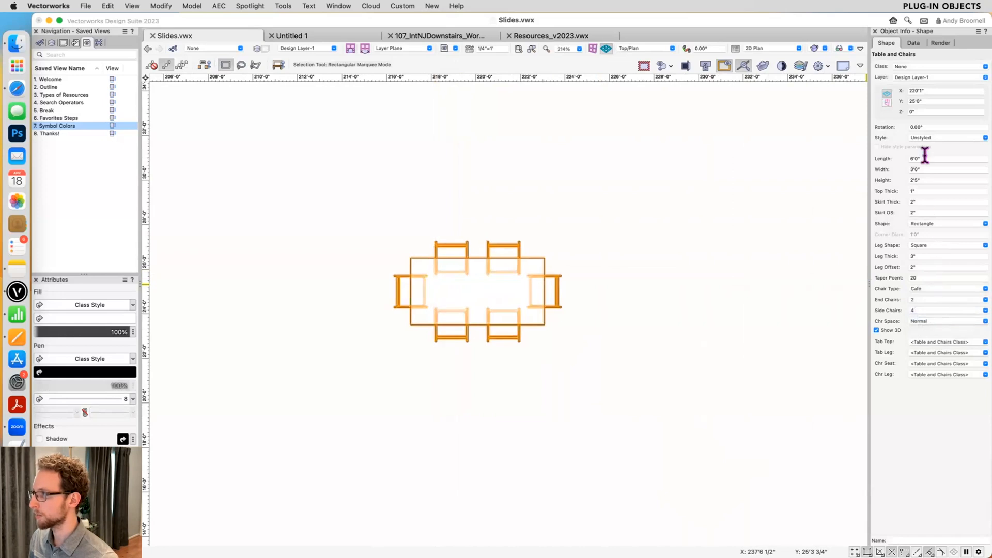
type("7'")
key("Return")
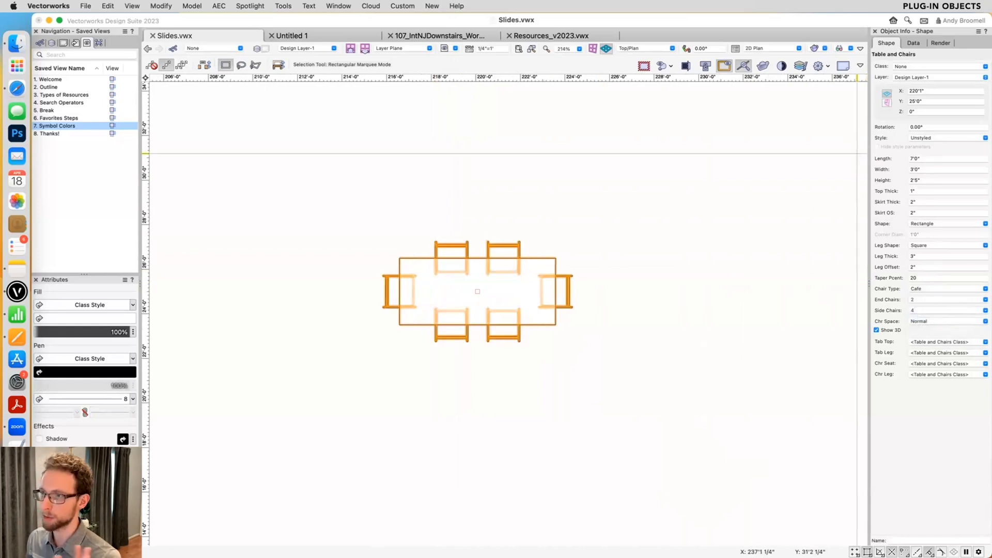
- Create a symbol from the Table and Chairs object with Convert to plug-in object enabled and its insertion point at the table's centre, stored in Slides.vwx
left_click(534, 202)
left_click(509, 259)
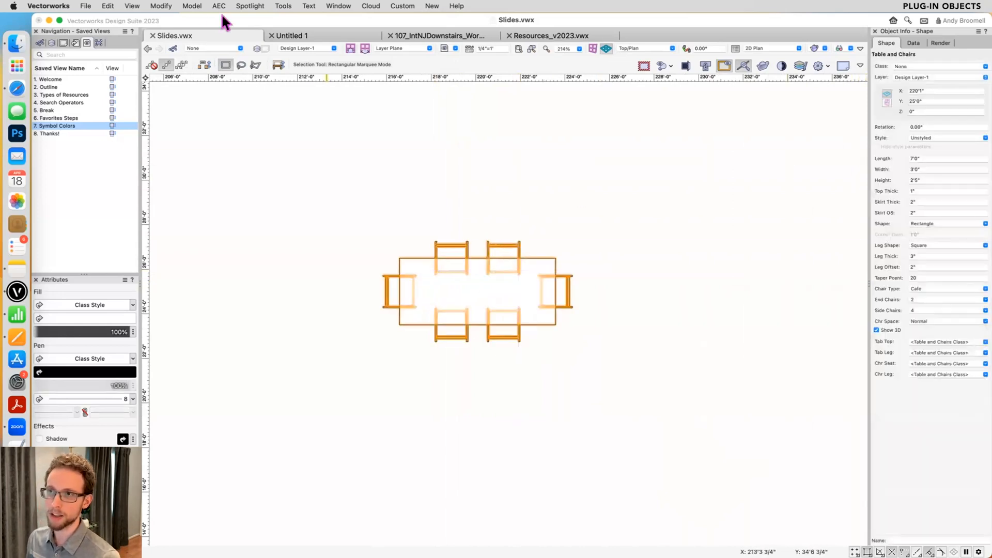
left_click(160, 6)
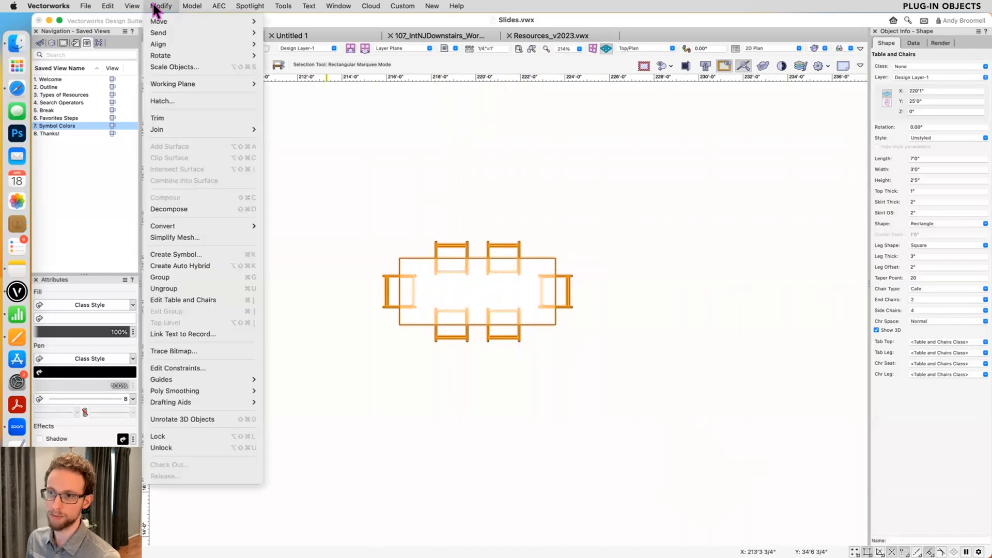
left_click(173, 254)
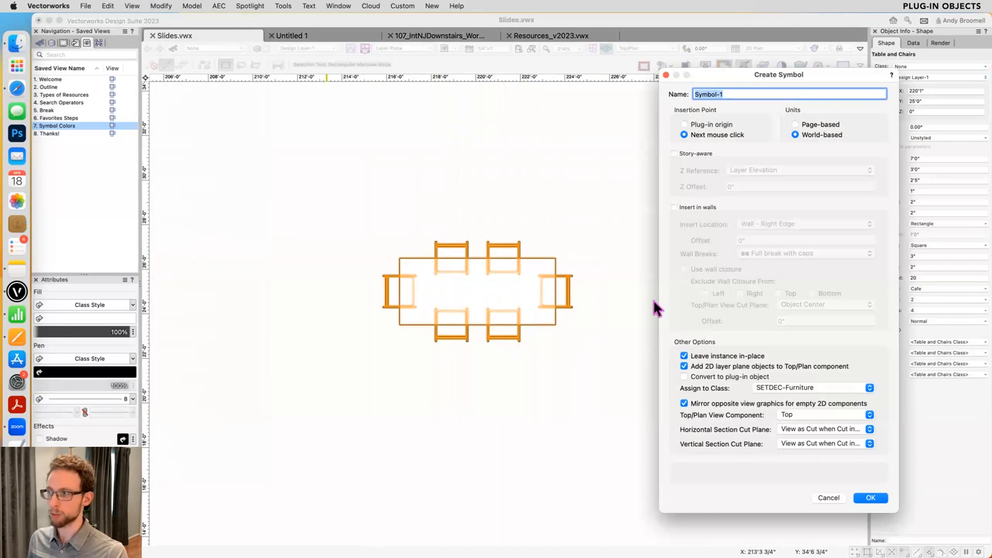
left_click(711, 376)
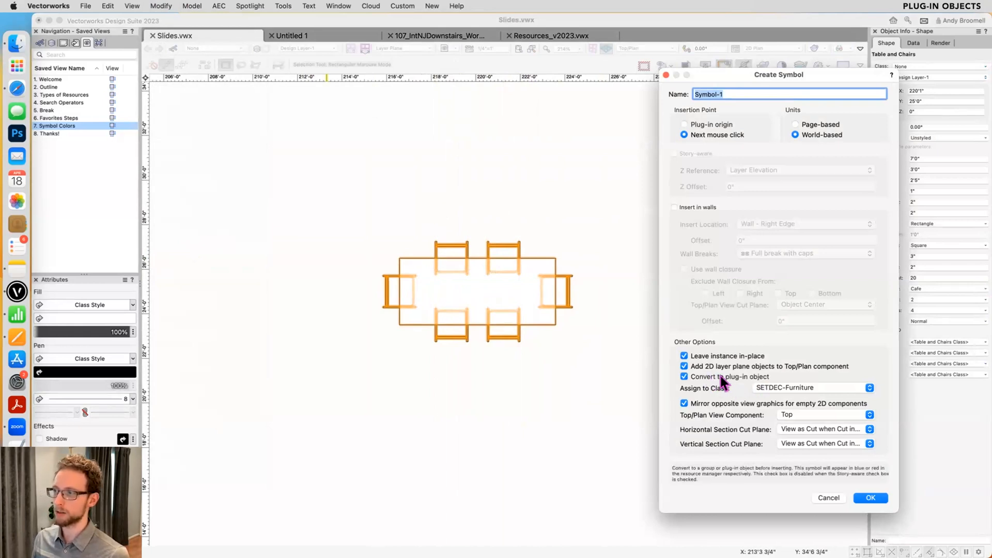
left_click(692, 378)
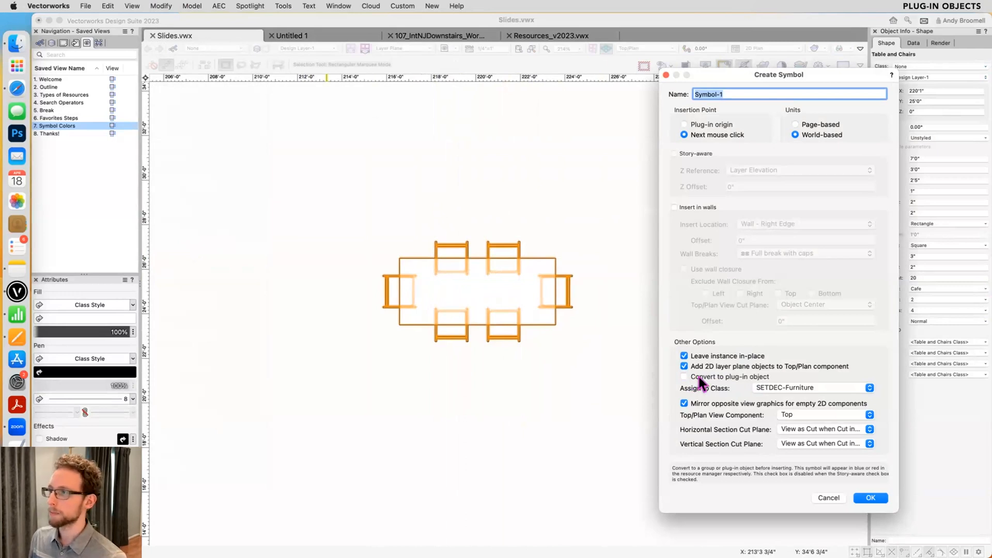
left_click(701, 381)
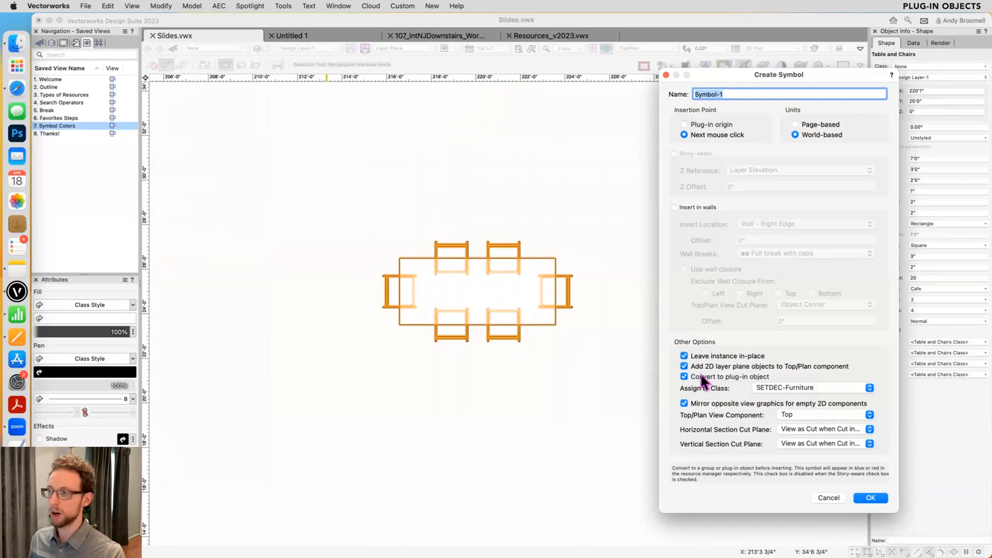
left_click(871, 499)
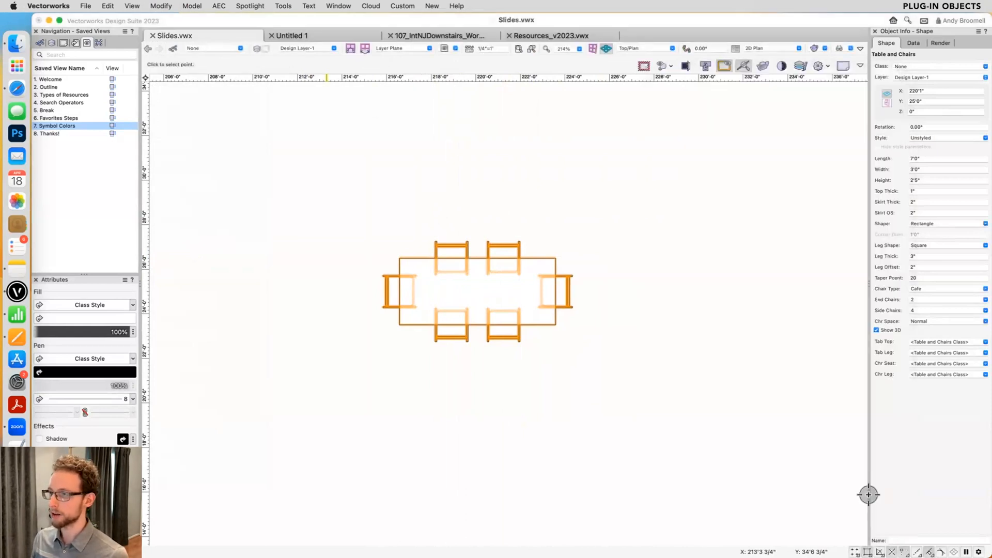
left_click(471, 285)
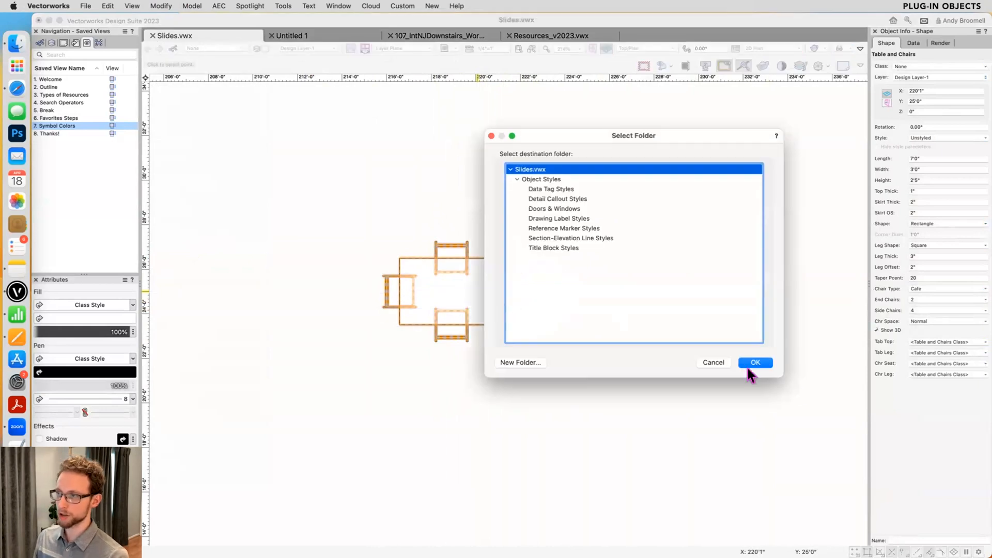
left_click(754, 362)
- Insert the Table & Chairs 1 symbol from Slides.vwx at zero rotation, above and to the right of the existing table
key("super+r")
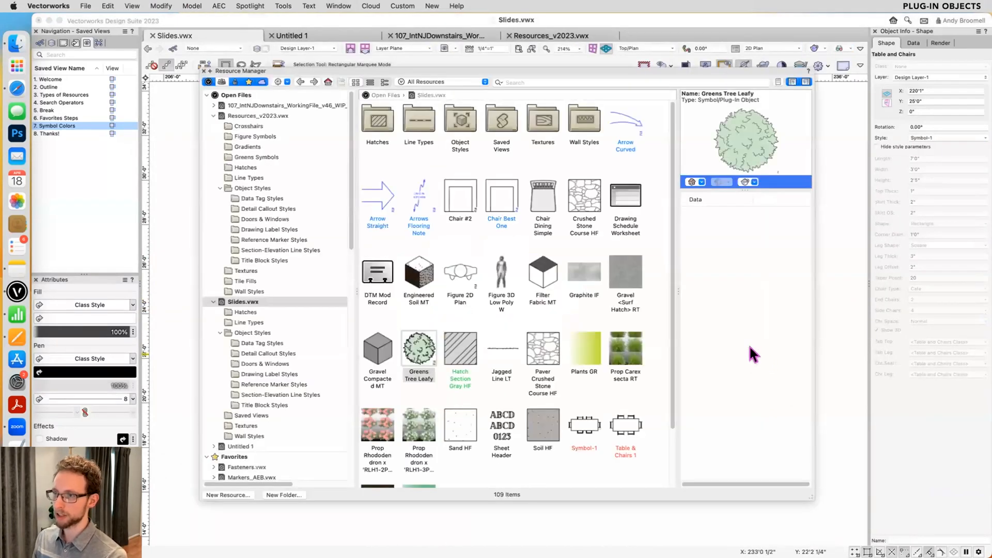
scroll(638, 334, "down", 2)
left_click(622, 357)
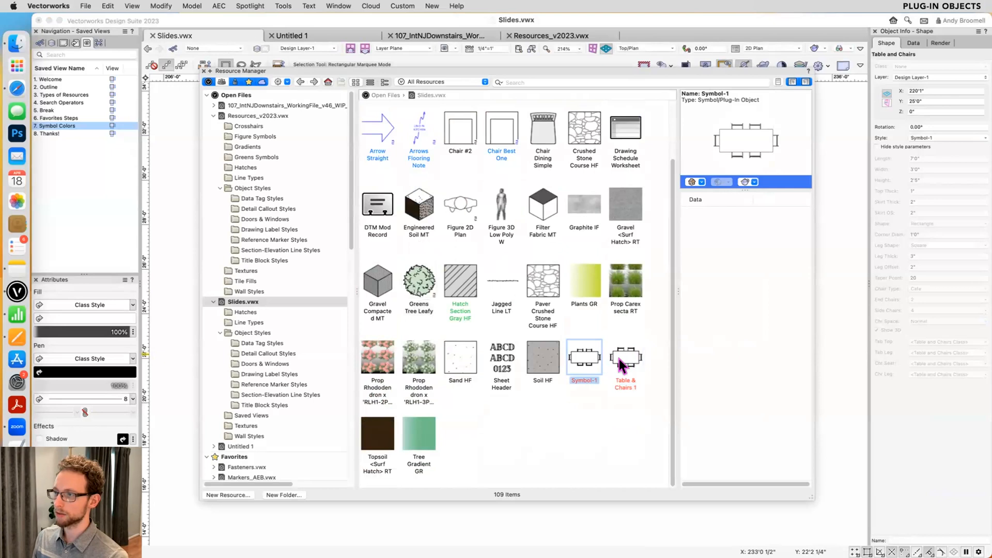
left_click(586, 357)
left_click(635, 361)
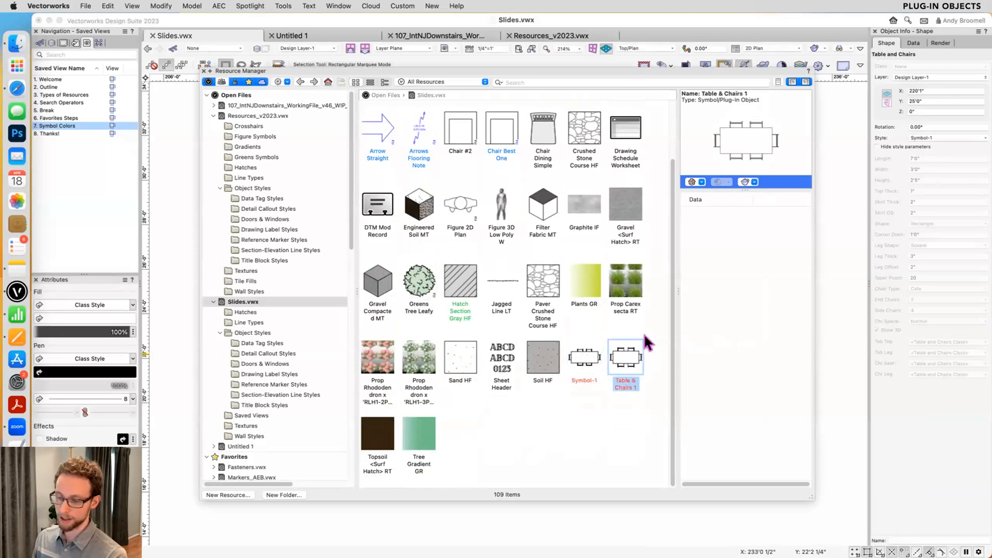
double_click(624, 358)
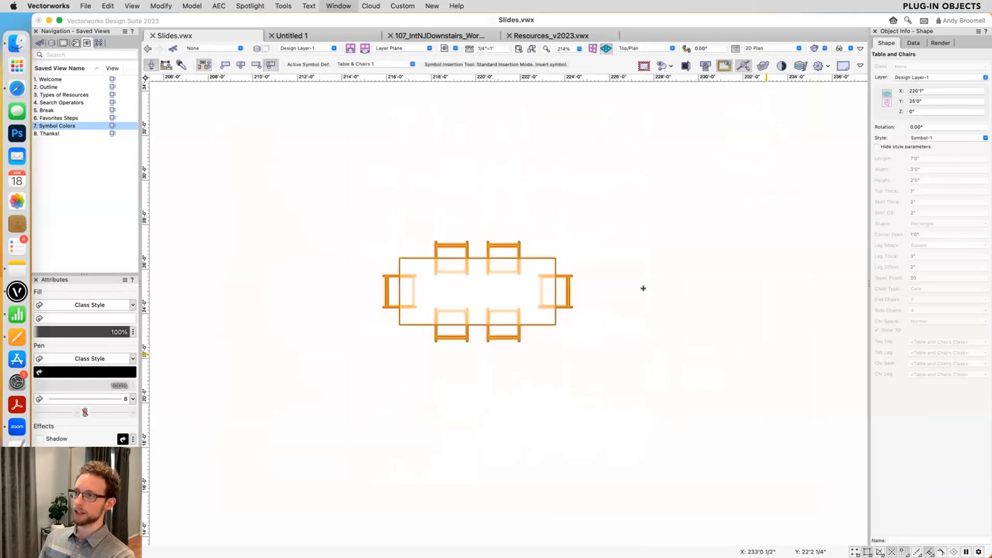
left_click(698, 177)
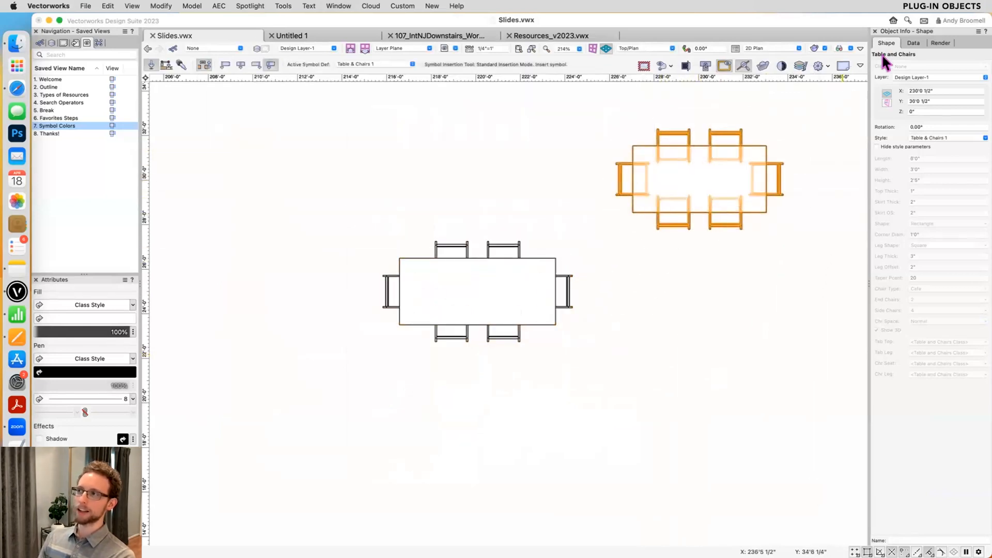
- Insert the Symbol-1 table symbol at zero rotation in the empty area just above the original table
key("super+r")
double_click(575, 368)
left_click(459, 150)
key("x")
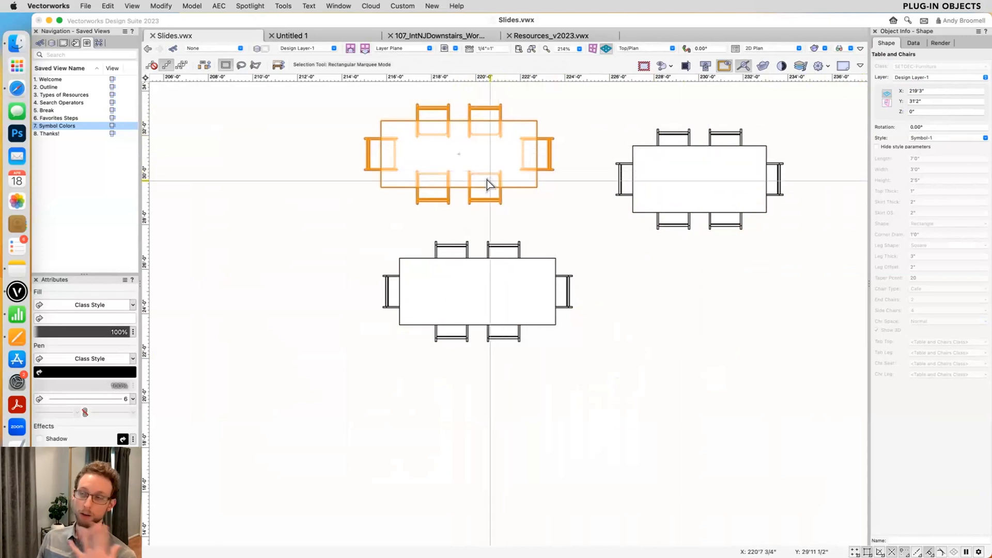
- Select the Chair #2 symbol in the Slides.vwx resources and enlarge the Resource Manager's preview area in both height and width
key("super+r")
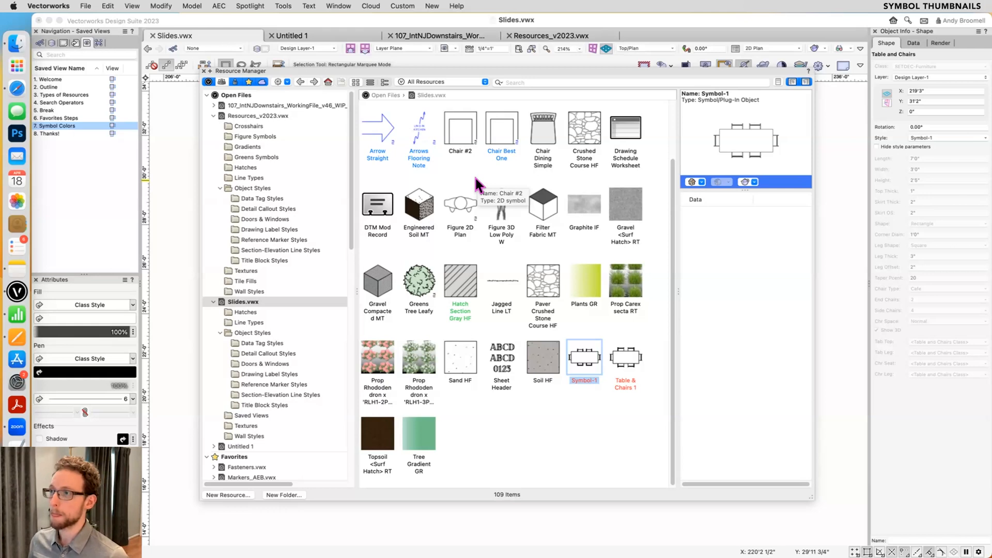
scroll(474, 175, "up", 3)
left_click(453, 202)
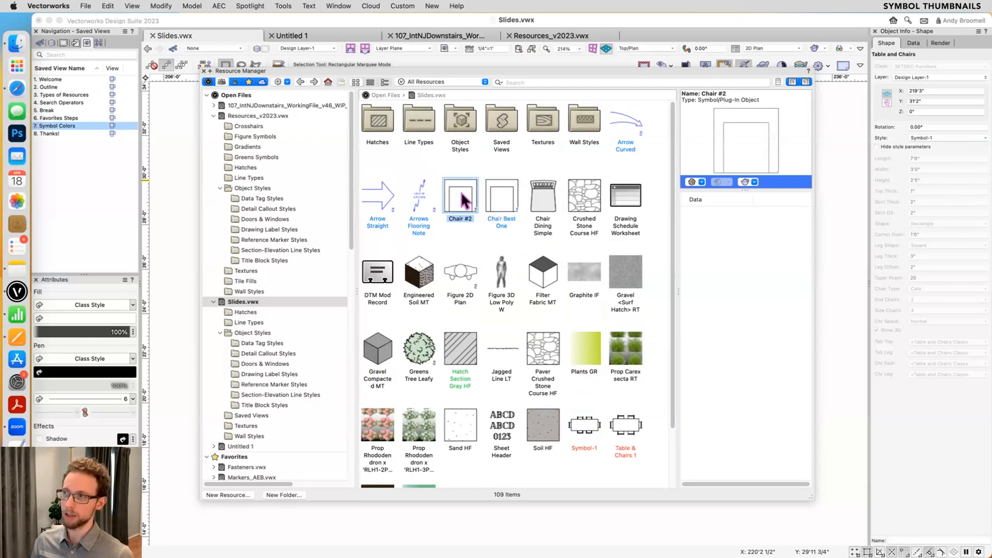
left_click_drag(740, 184, 738, 273)
left_click_drag(671, 243, 632, 246)
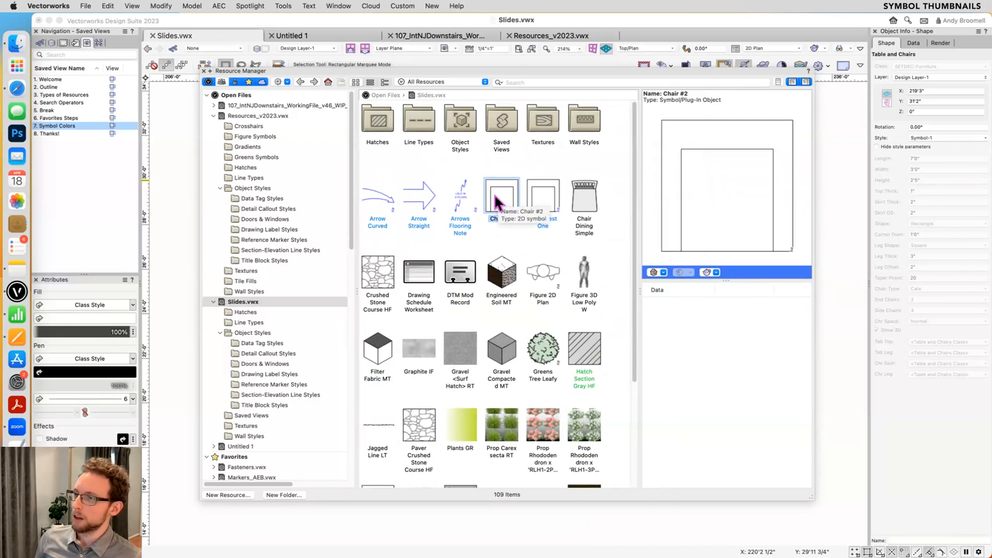
- Browse to the Figure Symbols folder of Resources_v2023.vwx and preview the two low-poly 3D figure symbols, ending on Figure 3D Low Poly M
scroll(495, 199, "down", 3)
scroll(495, 198, "up", 3)
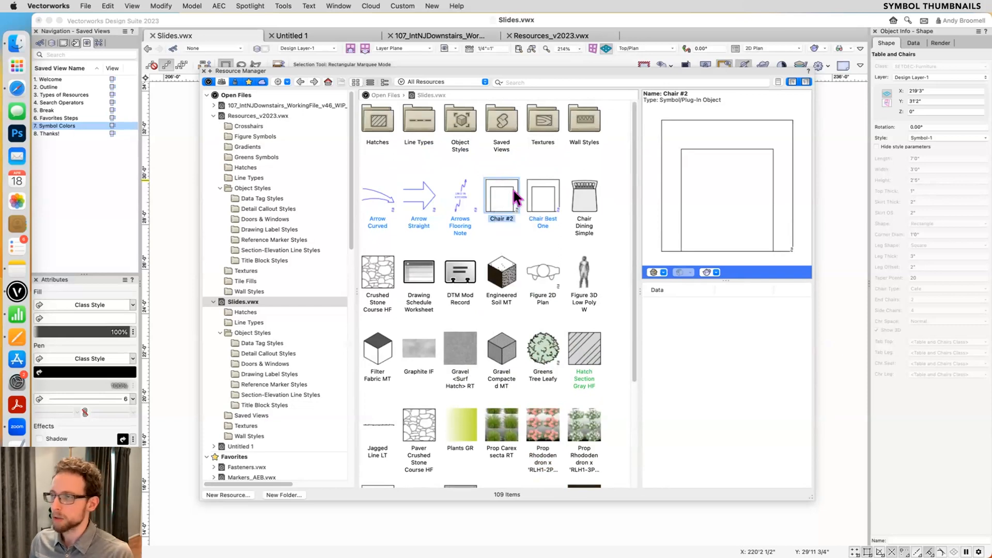
scroll(303, 315, "down", 5)
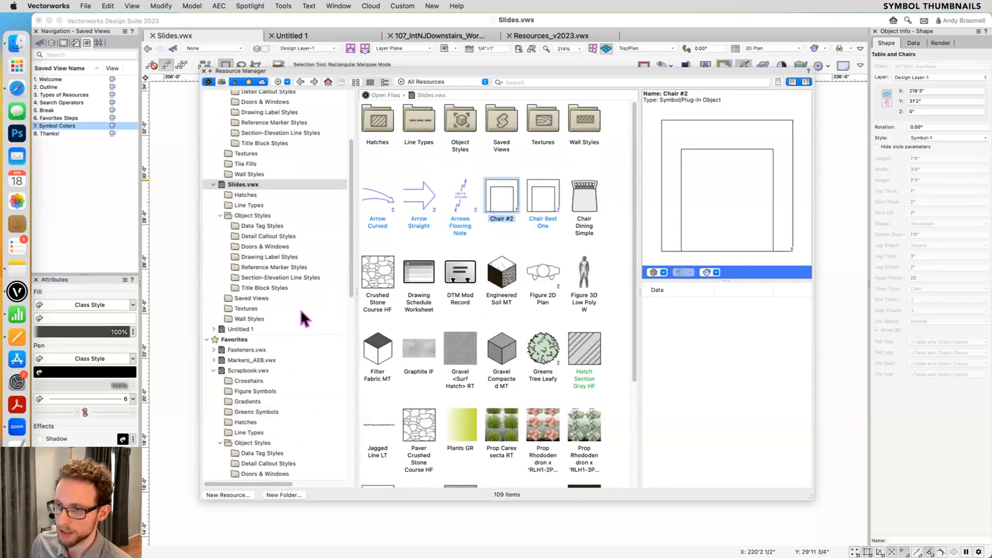
scroll(283, 318, "down", 5)
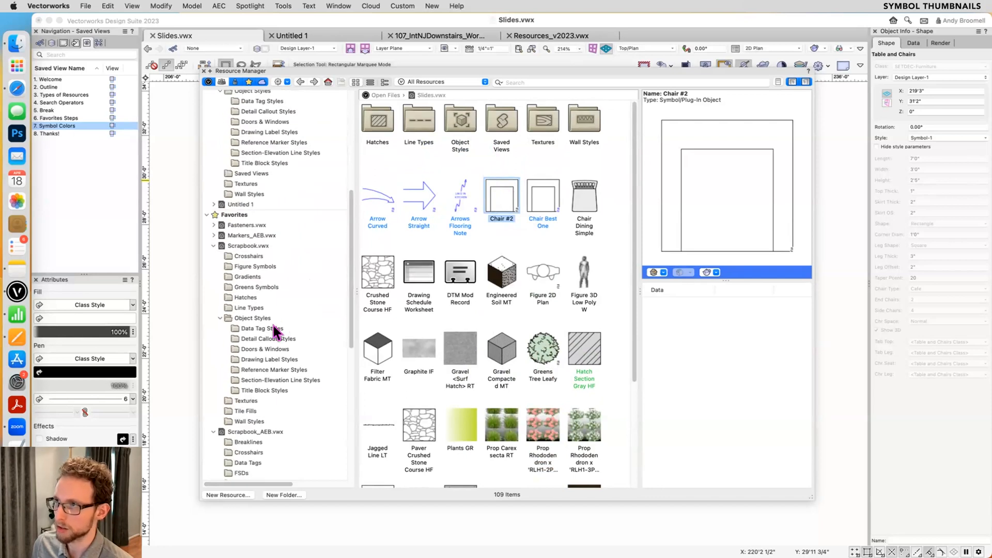
scroll(275, 318, "up", 5)
scroll(274, 318, "up", 5)
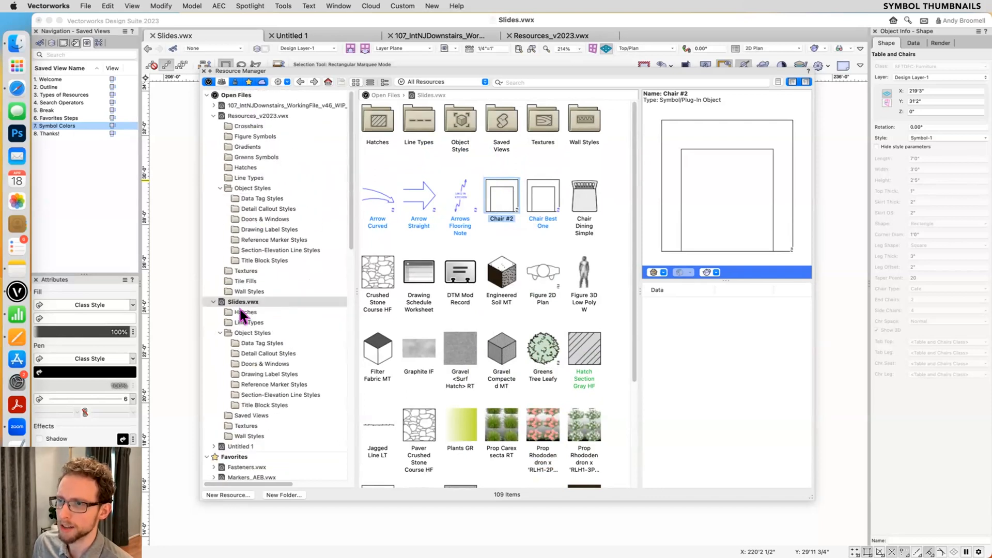
left_click(252, 115)
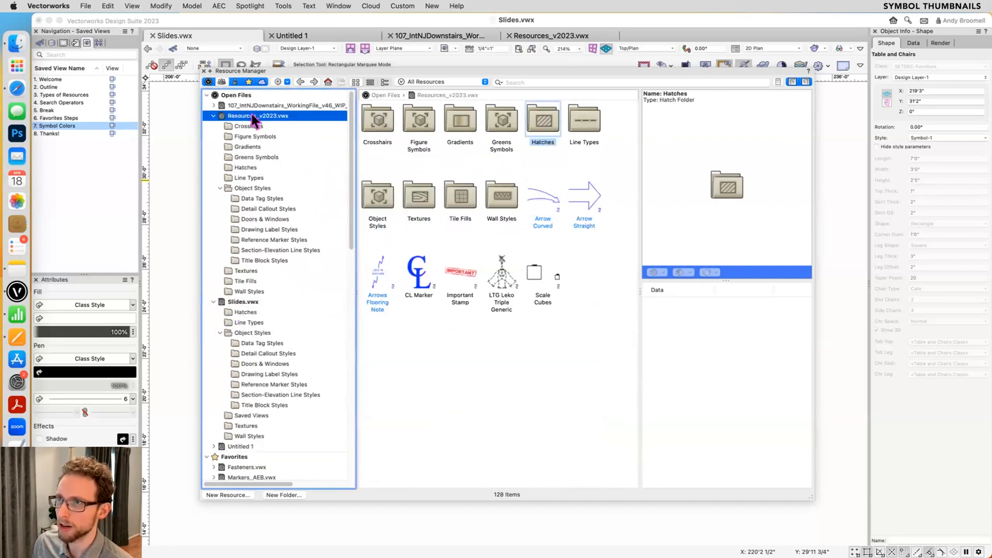
double_click(405, 113)
left_click(503, 120)
left_click(544, 119)
left_click(512, 119)
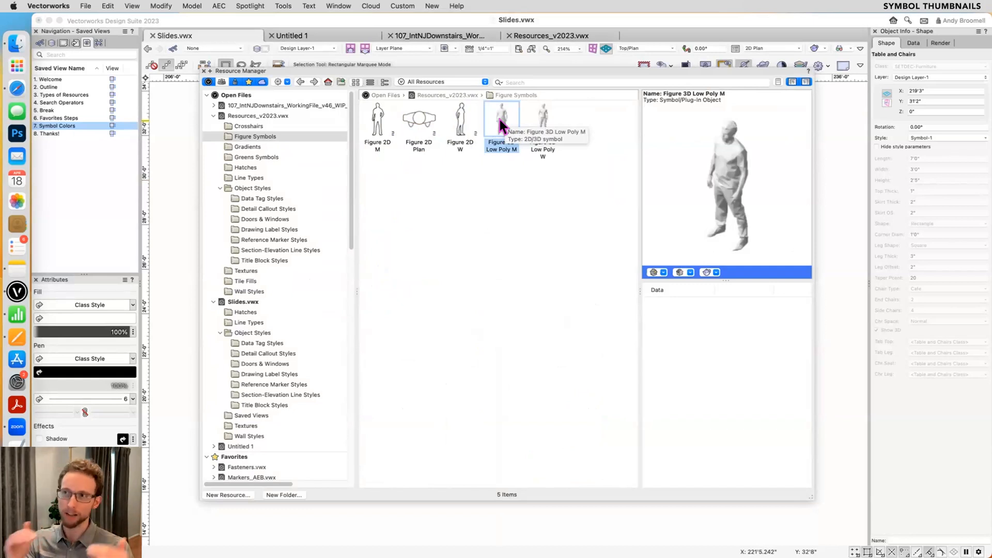
- Make Resources_v2023.vwx the active file and set the thumbnail view of Figure 3D Low Poly M to Right Isometric
left_click(533, 35)
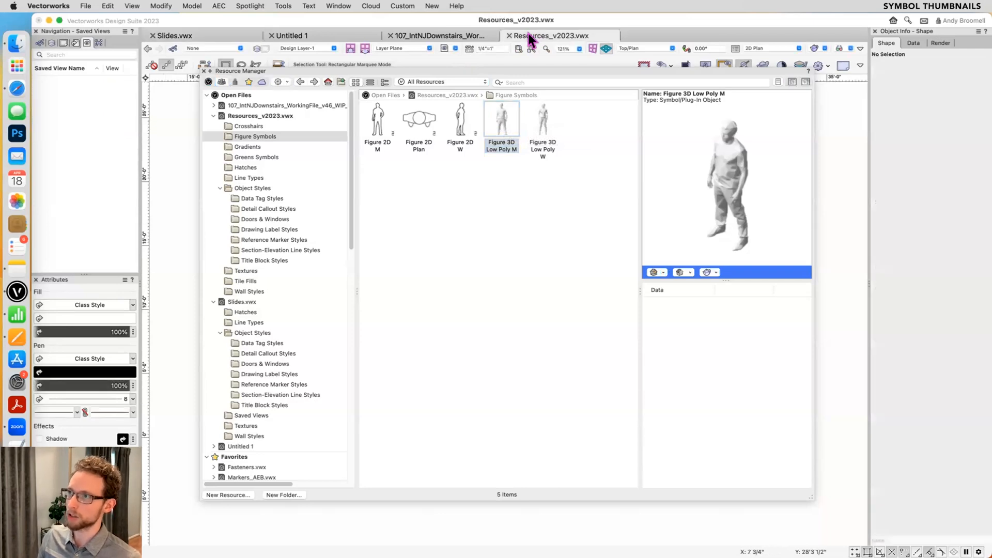
left_click(505, 124)
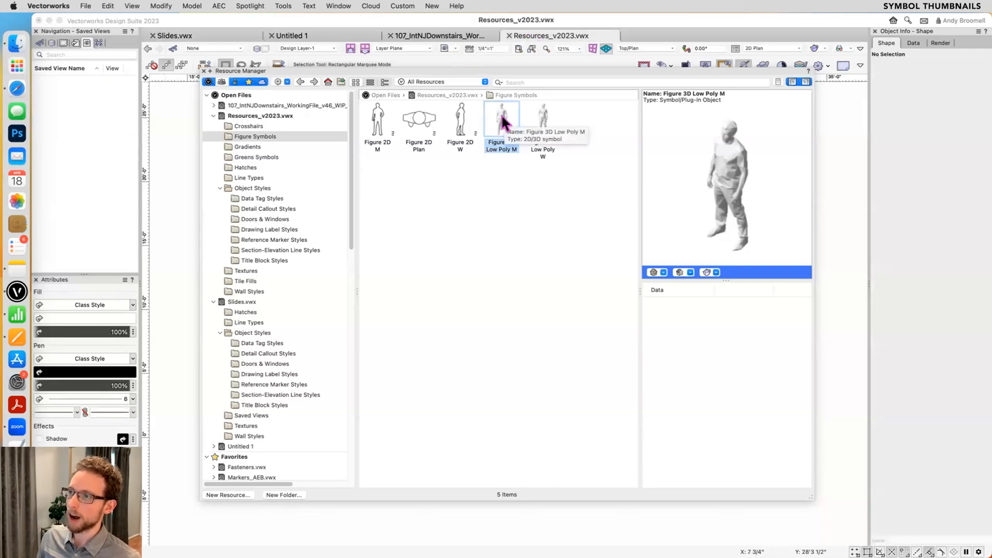
right_click(505, 123)
mouse_move(560, 352)
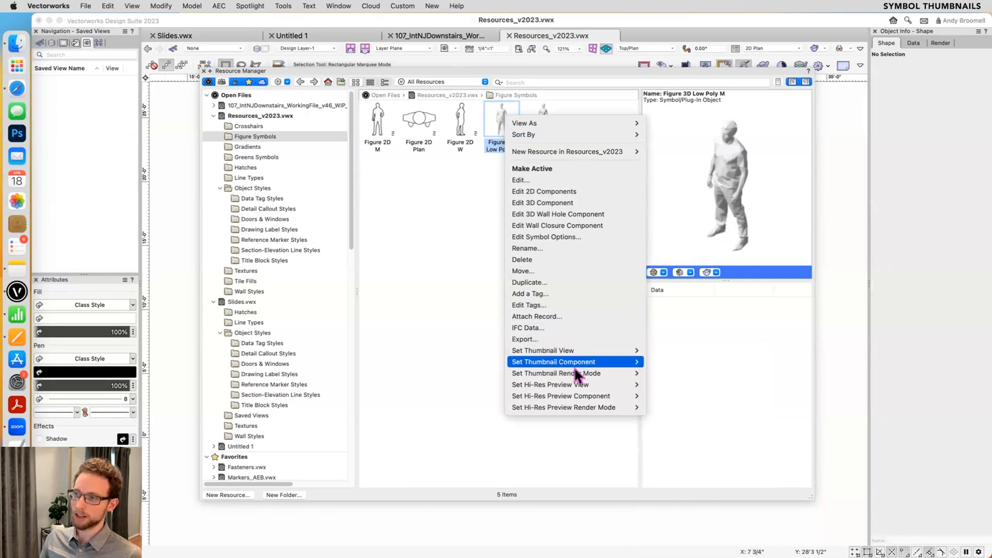
mouse_move(573, 377)
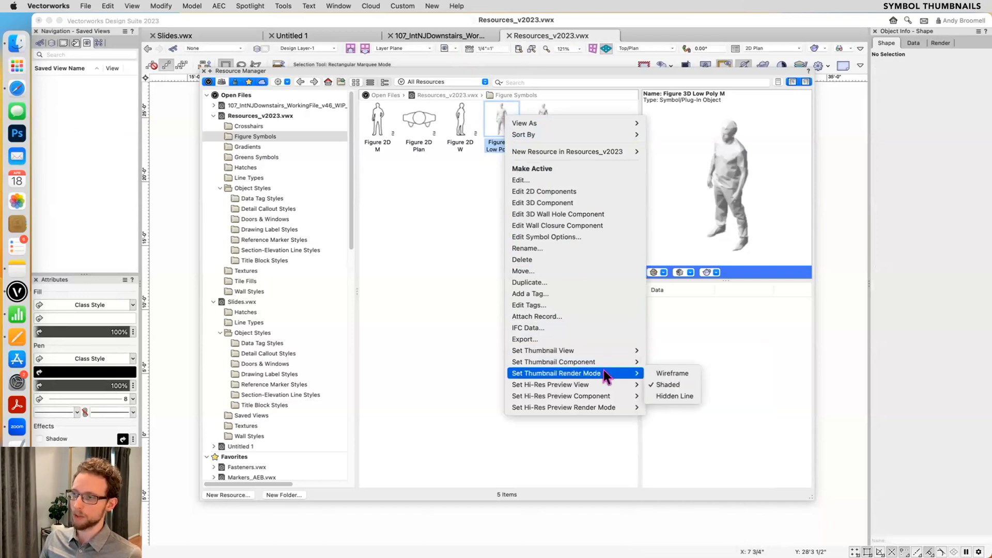
mouse_move(610, 362)
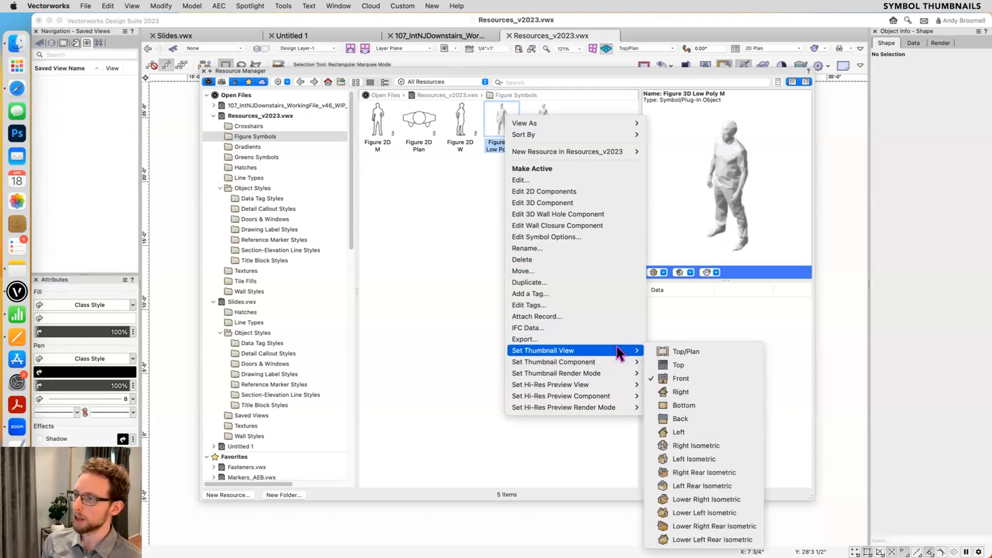
left_click(724, 444)
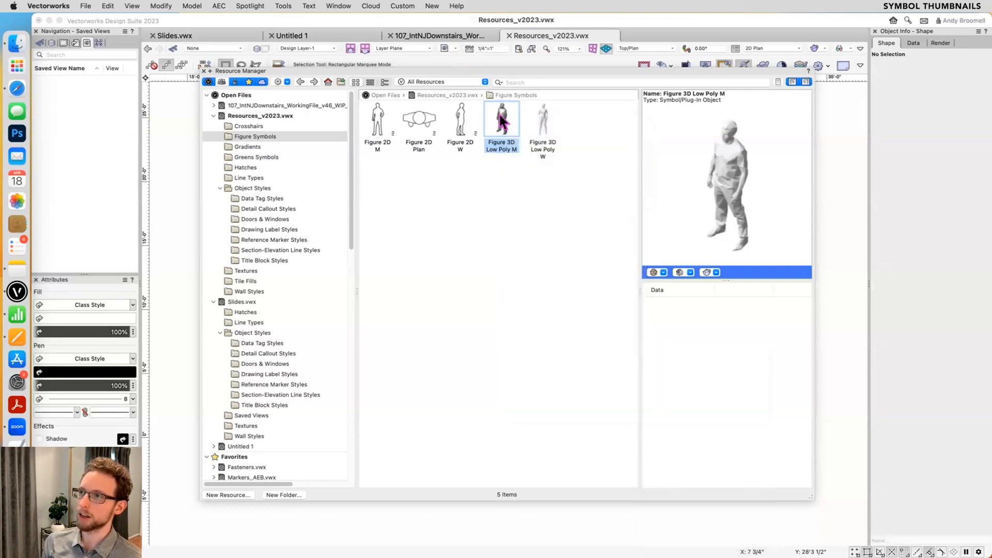
- Set the large preview image of Figure 3D Low Poly M to the Front view
left_click(654, 272)
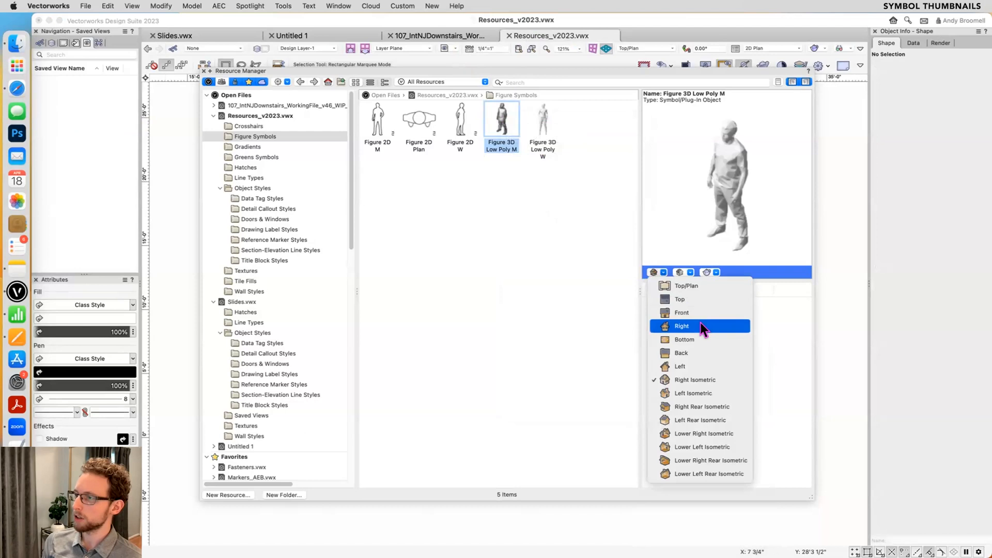
left_click(719, 195)
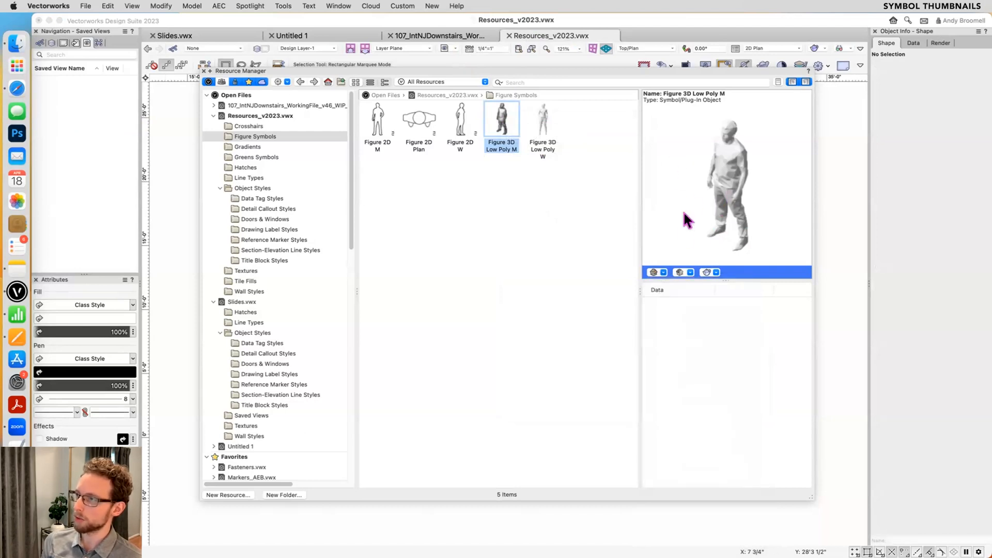
left_click(661, 273)
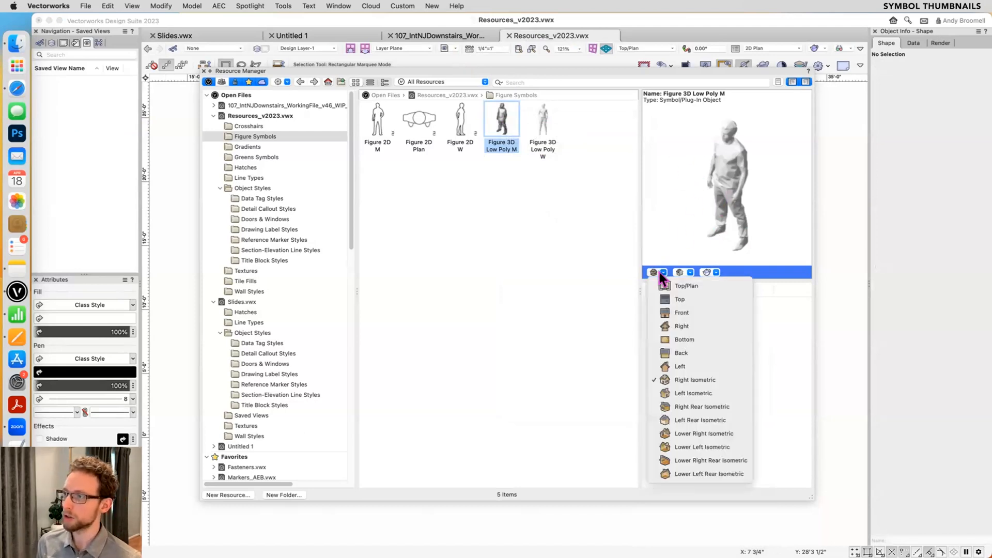
left_click(707, 272)
left_click(662, 272)
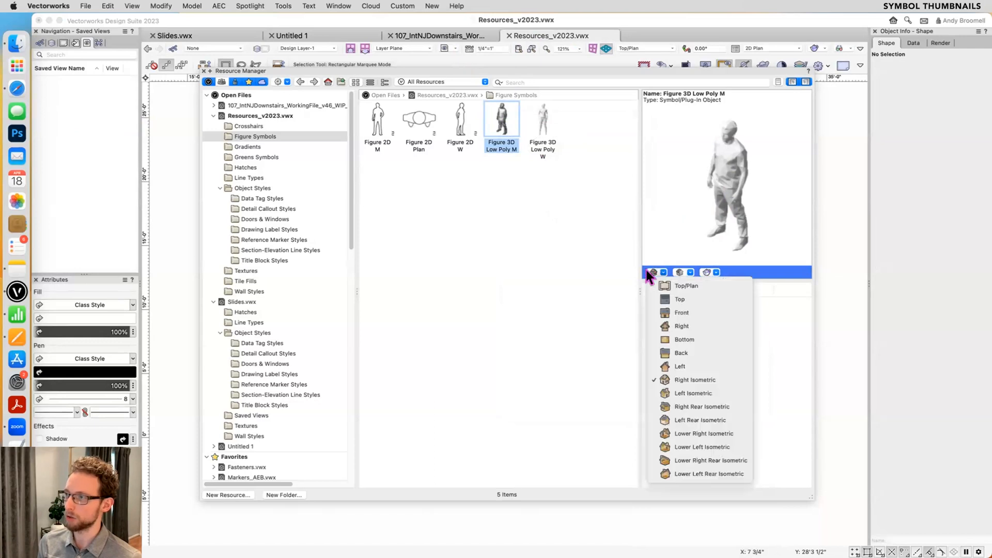
left_click(698, 312)
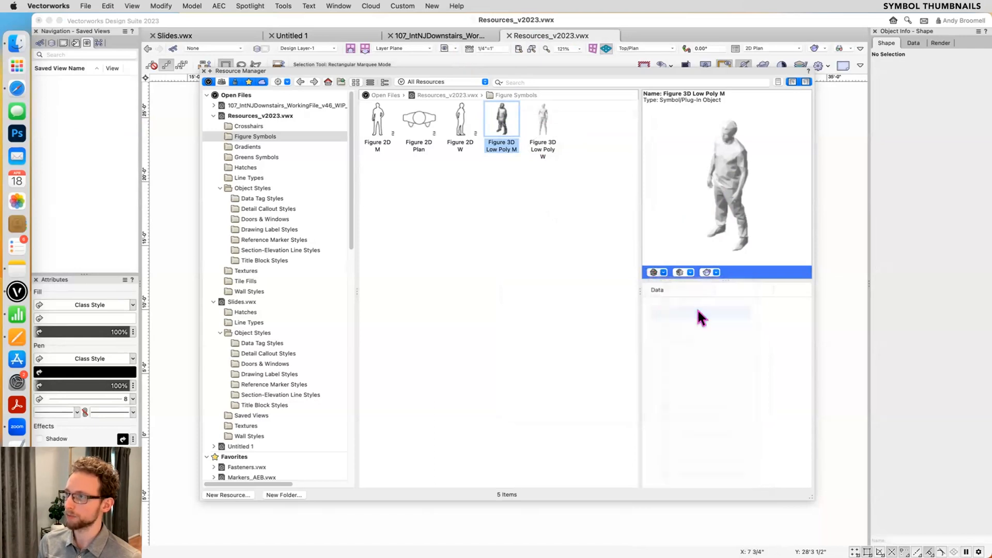
- Set the large preview of Figure 3D Low Poly M to the Right view and its thumbnail view to Top/Plan
left_click(660, 272)
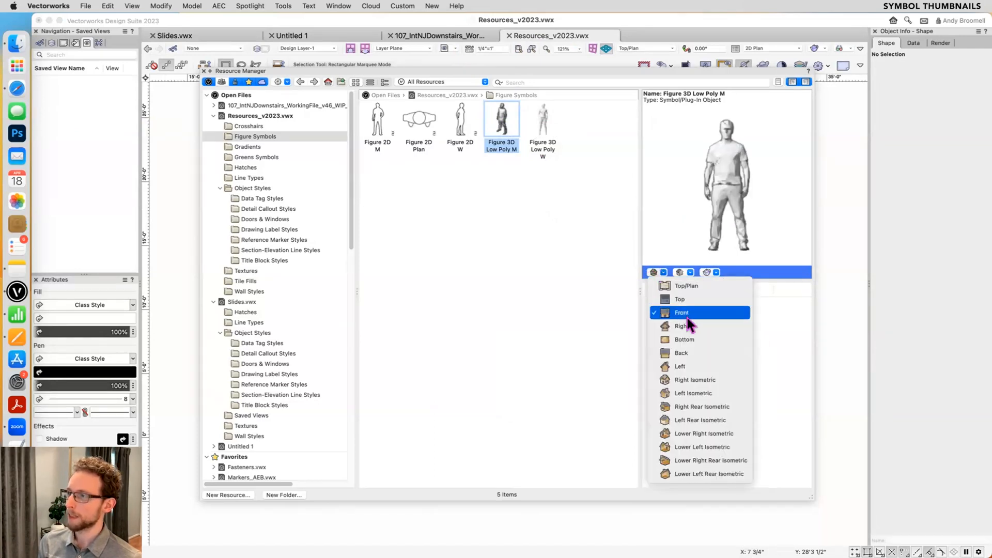
left_click(692, 326)
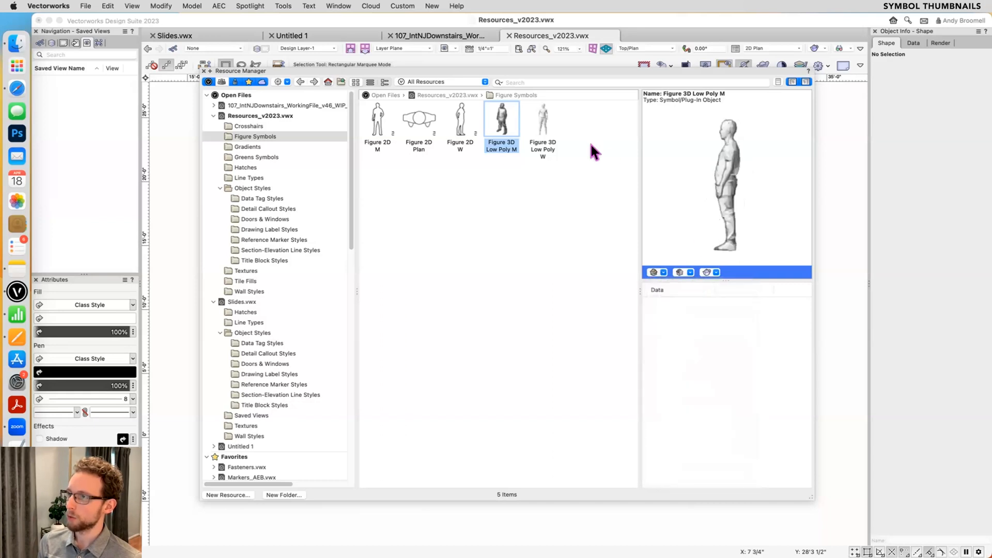
right_click(496, 116)
mouse_move(597, 350)
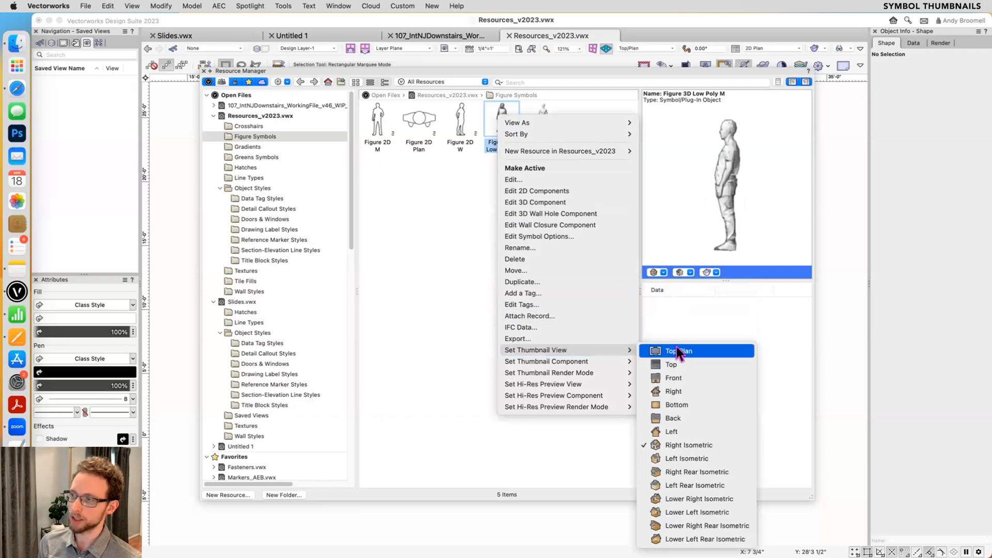
left_click(677, 349)
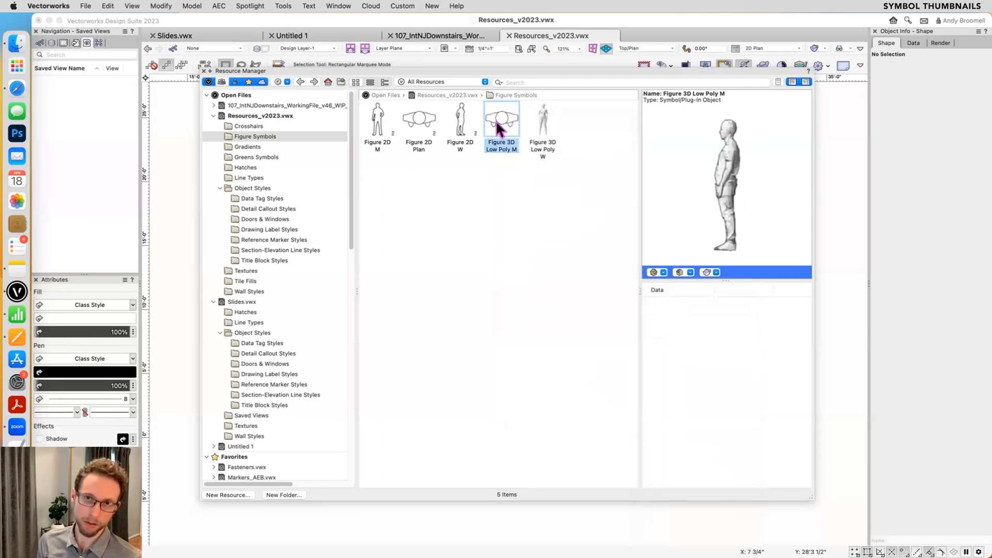
- Review the hi-res preview view options for Figure 3D Low Poly M alone and for both low-poly 3D figures selected together
right_click(499, 115)
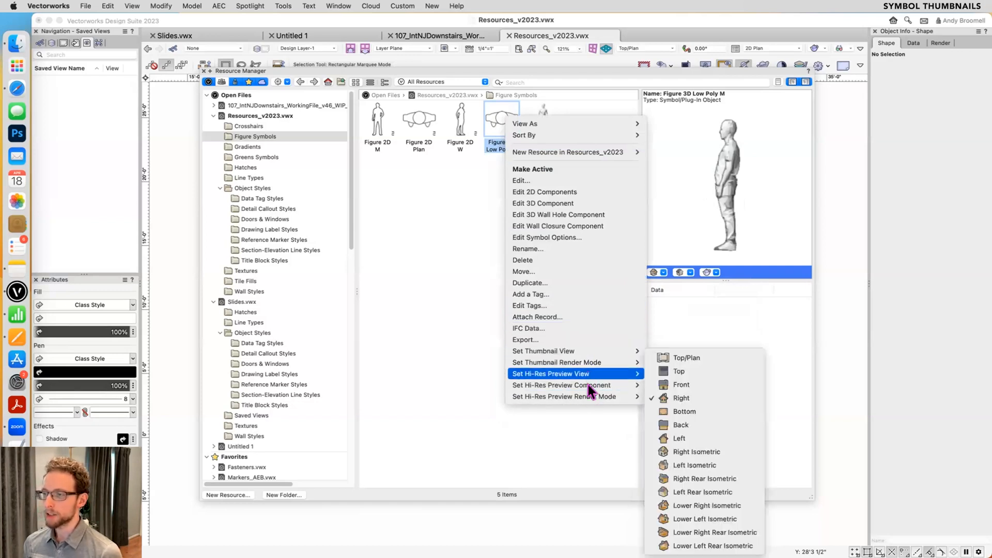
mouse_move(588, 392)
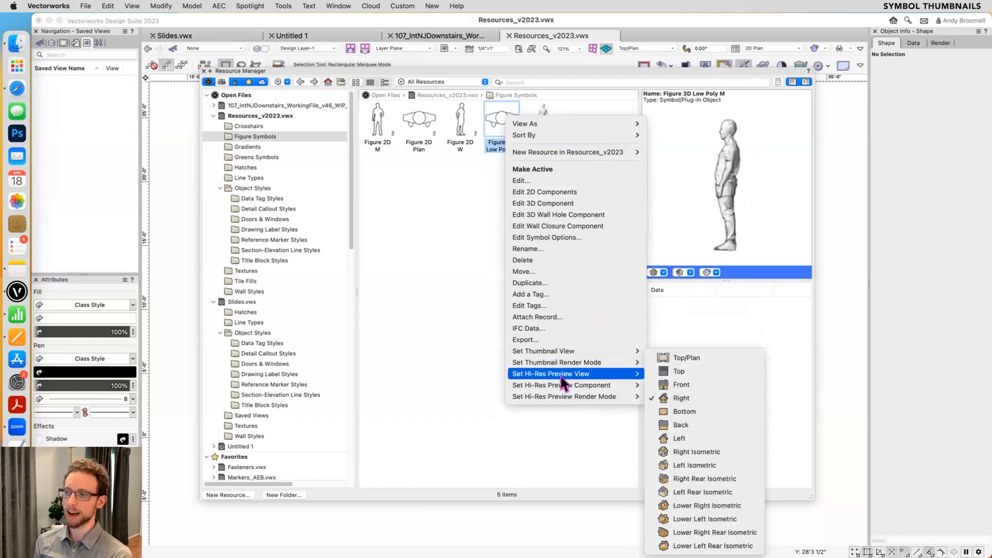
left_click(458, 259)
left_click(539, 119)
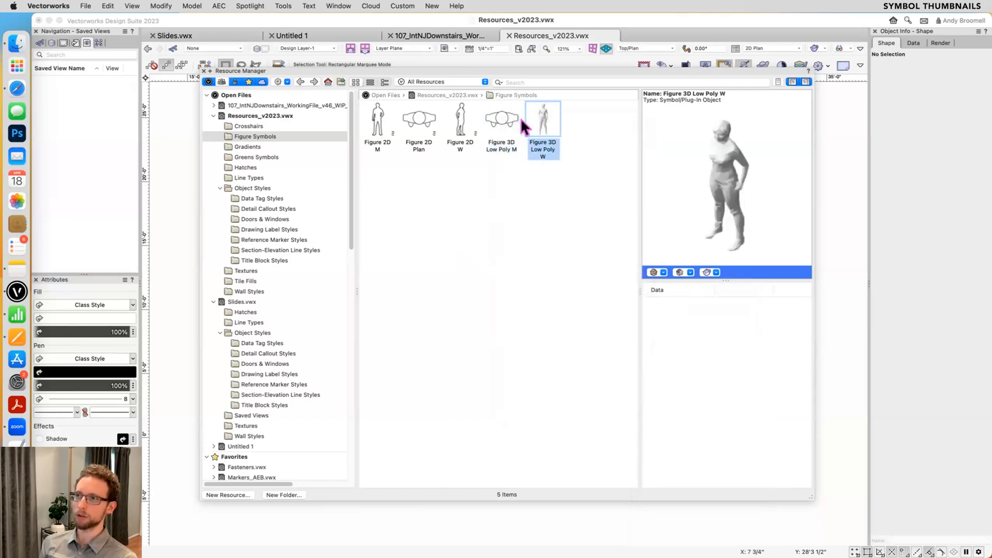
left_click(489, 120, "shift")
right_click(493, 121)
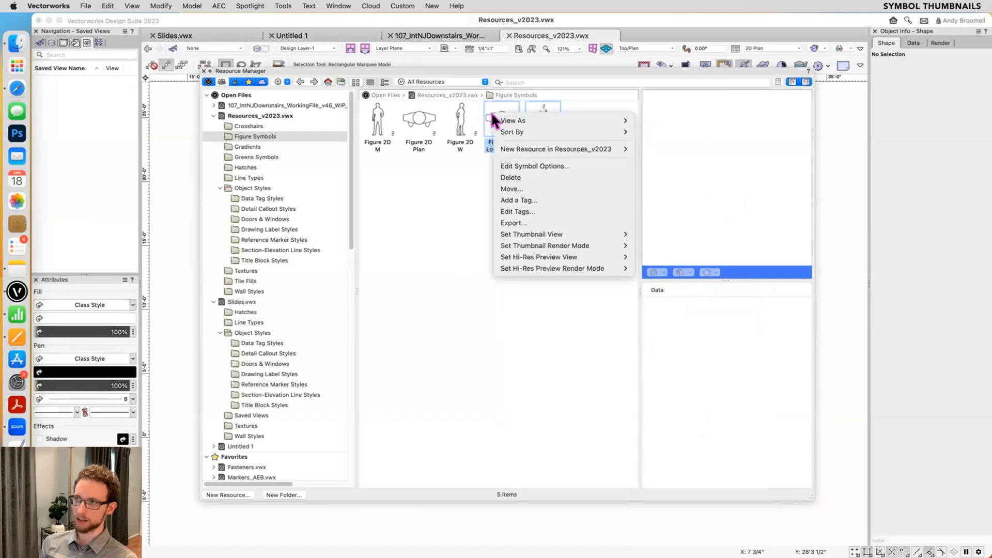
mouse_move(562, 257)
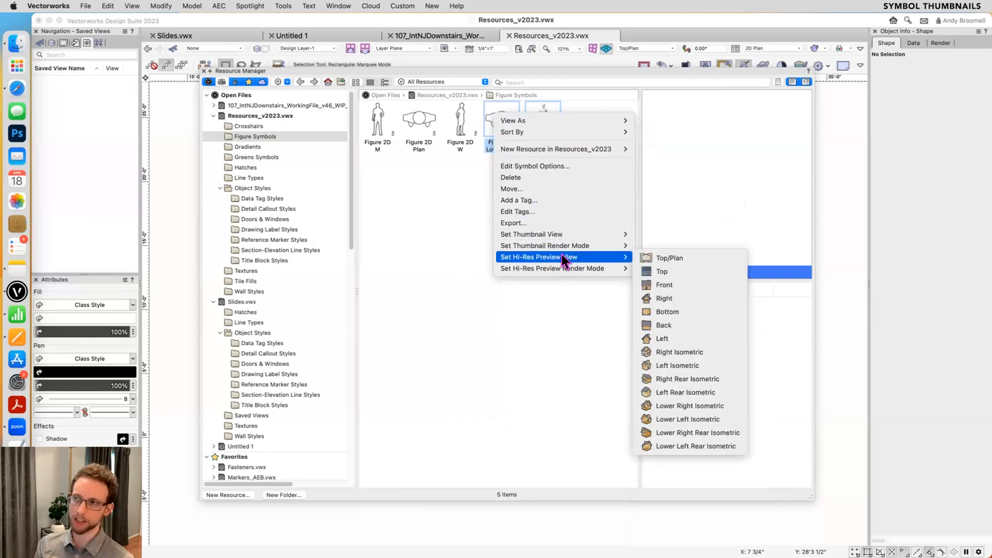
left_click(458, 167)
- Preview Figure 3D Low Poly M and Figure 3D Low Poly W individually, ending on Figure 3D Low Poly M
left_click(499, 137)
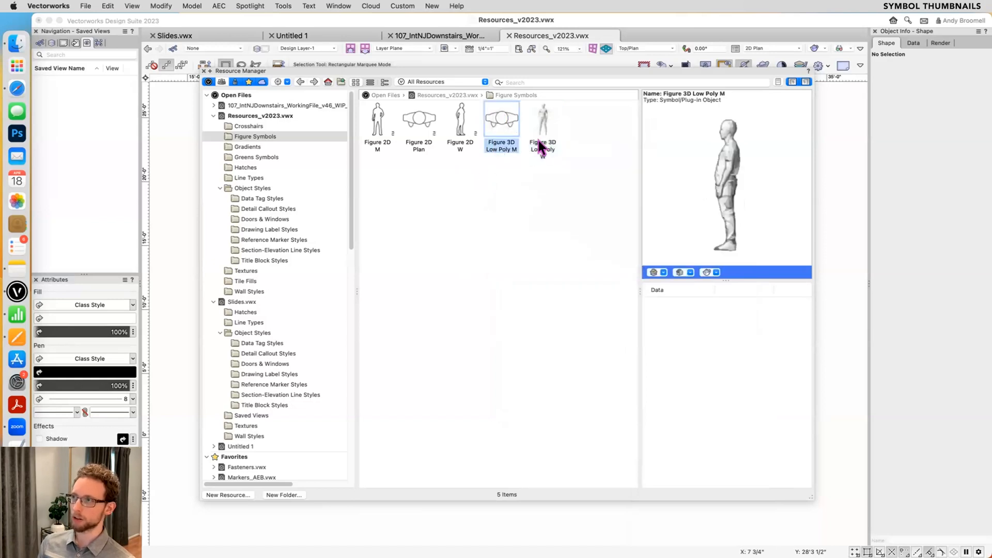
left_click(542, 124)
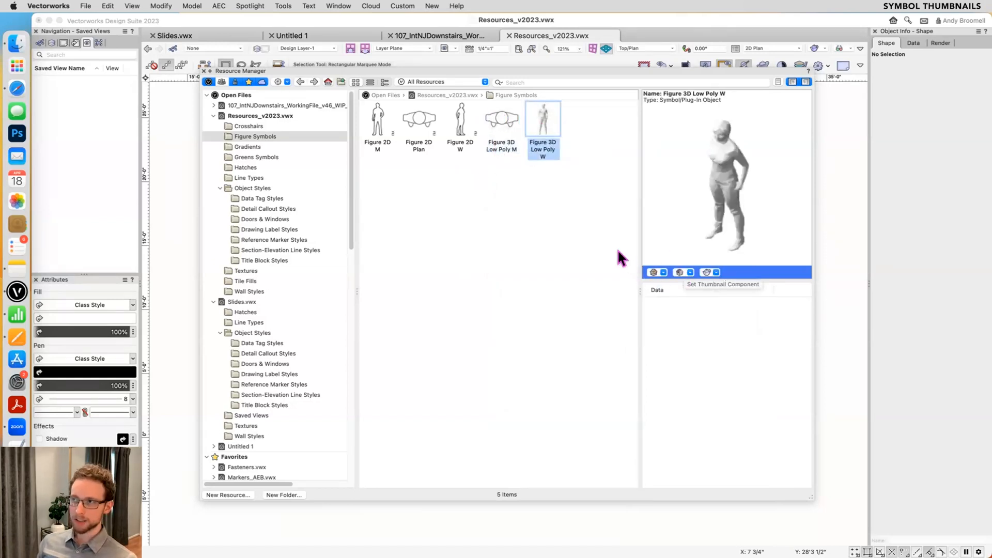
left_click(499, 127)
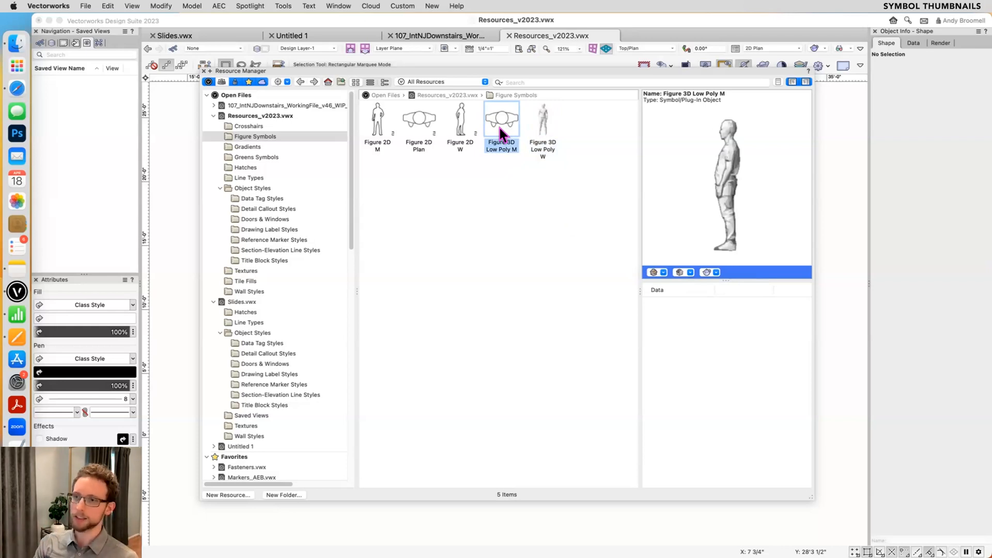
- Browse the favorites to the Seating folder of Decor AEB.vwx in Object Libraries
scroll(258, 336, "down", 5)
scroll(247, 342, "down", 6)
scroll(263, 392, "down", 5)
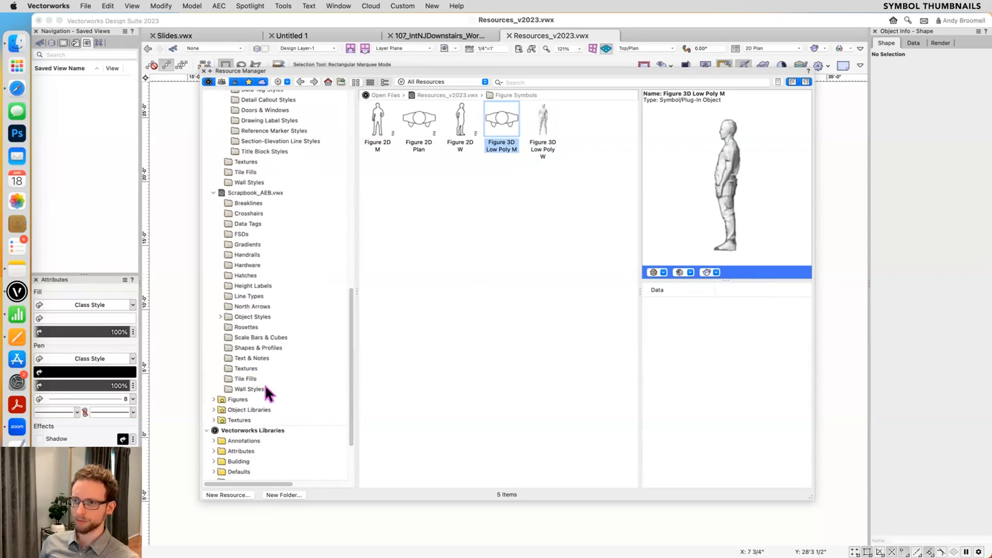
left_click(221, 397)
scroll(258, 393, "down", 6)
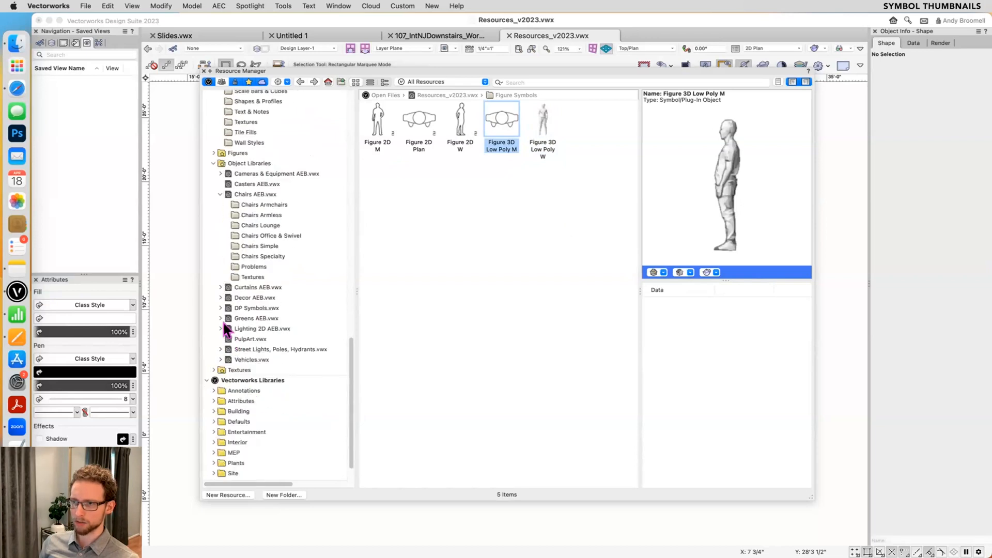
left_click(219, 298)
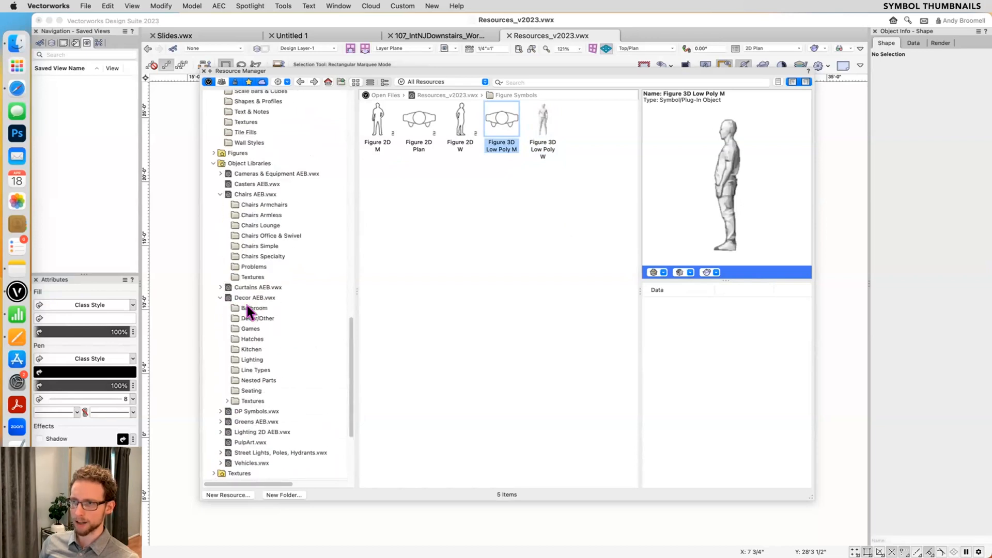
left_click(251, 390)
- Preview a series of chair symbols in the Seating folder, ending on Chair Furn Living- Chair 05
left_click(457, 202)
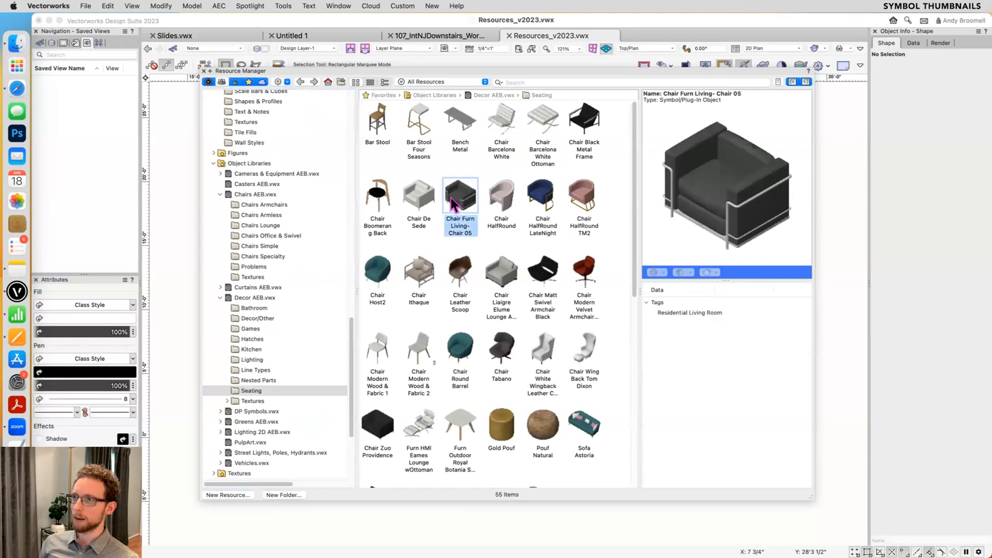
left_click(496, 199)
left_click(552, 205)
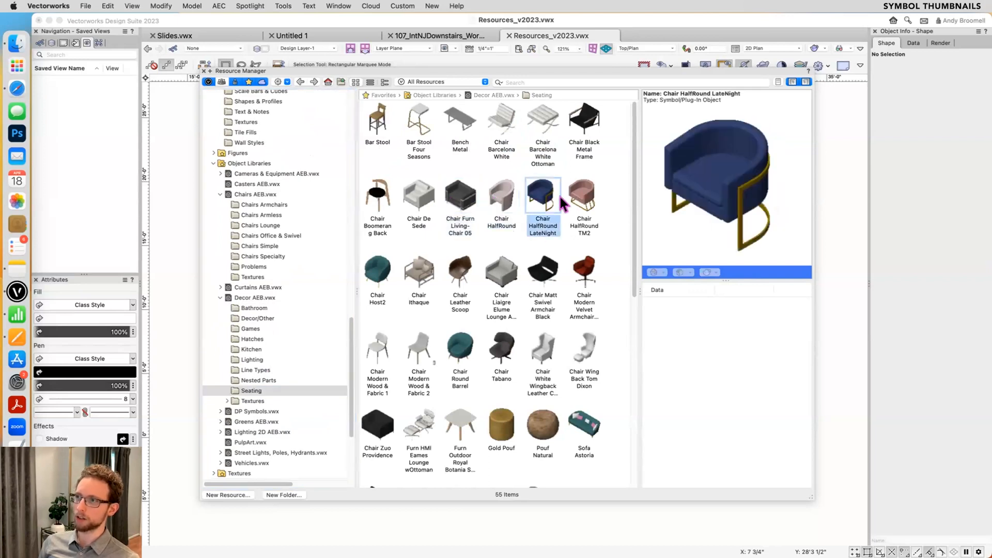
left_click(574, 201)
left_click(576, 269)
left_click(547, 271)
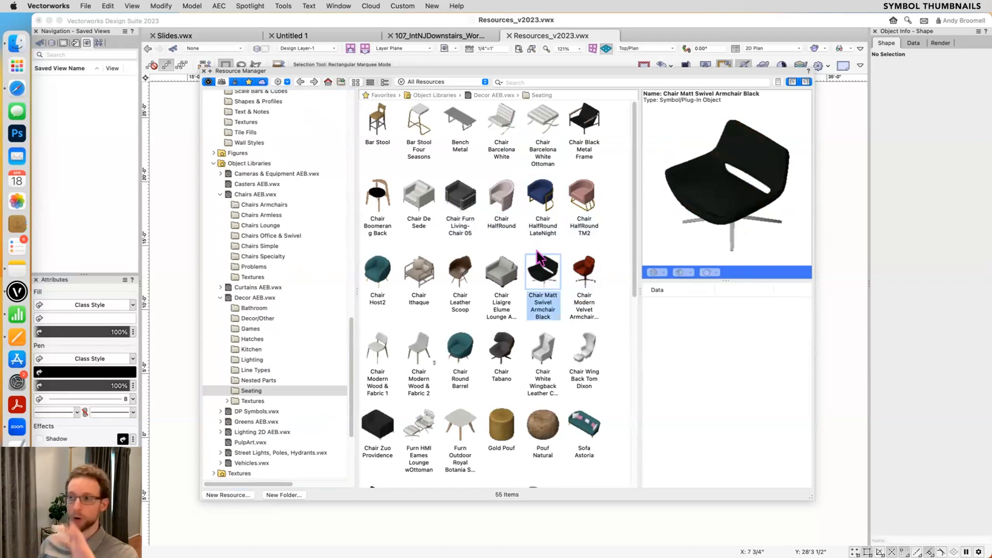
left_click(504, 353)
left_click(535, 351)
left_click(576, 357)
left_click(545, 357)
left_click(499, 355)
left_click(438, 343)
left_click(457, 231)
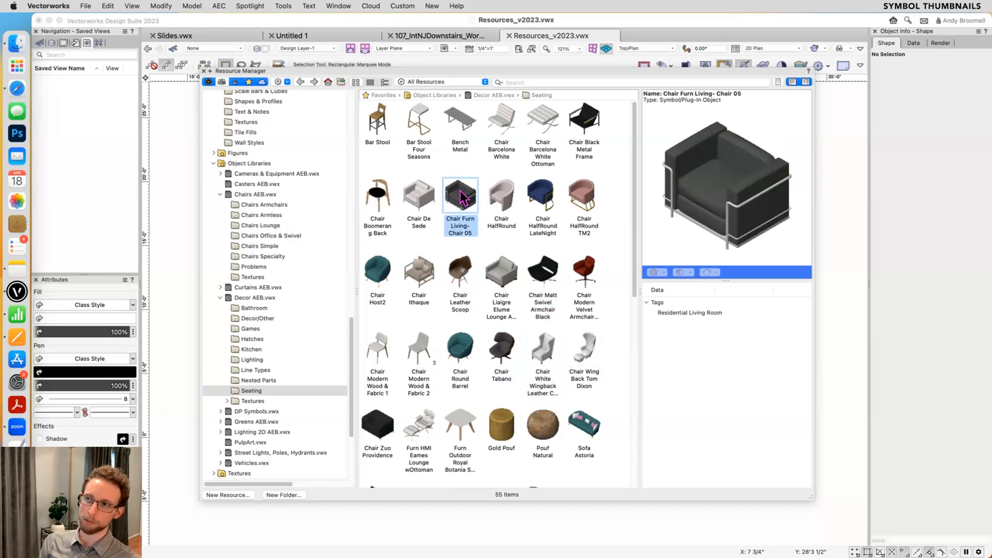
- Return to the resources of Resources_v2023.vwx and open its Hatches folder
scroll(283, 282, "up", 10)
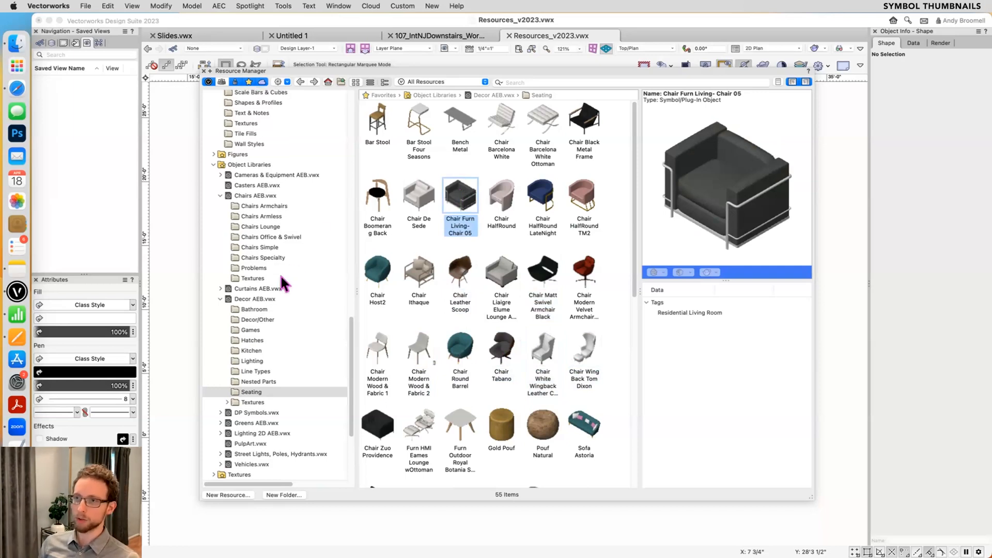
scroll(281, 300, "up", 5)
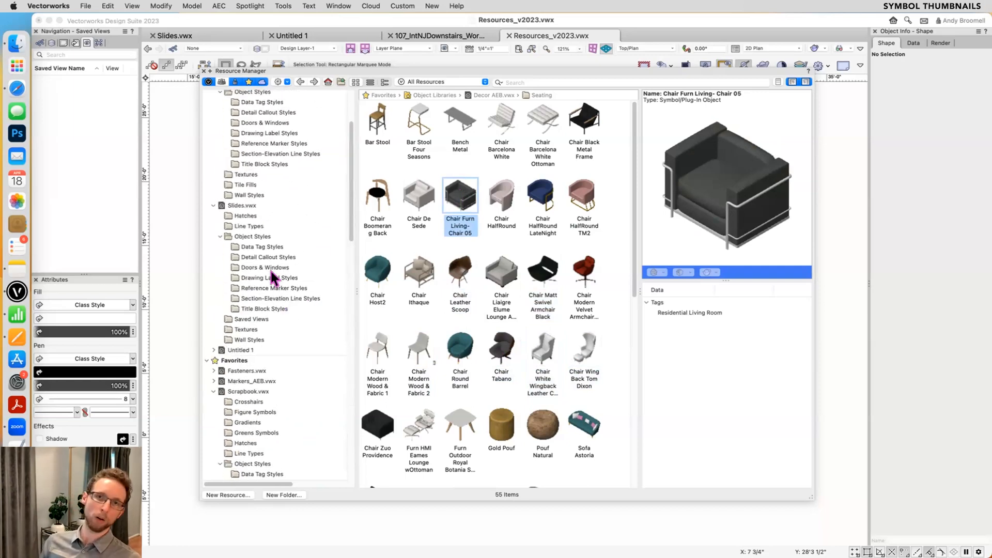
scroll(271, 269, "up", 5)
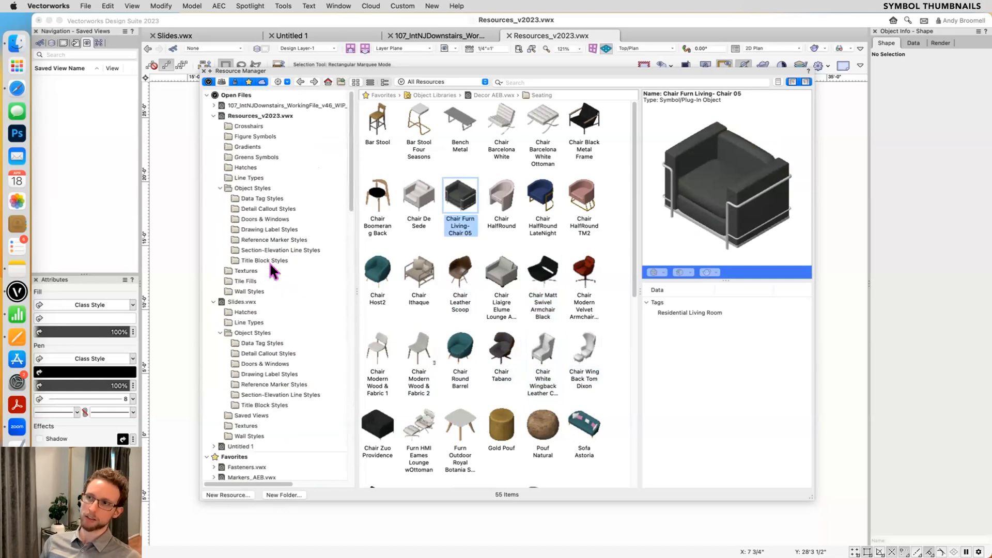
left_click(265, 114)
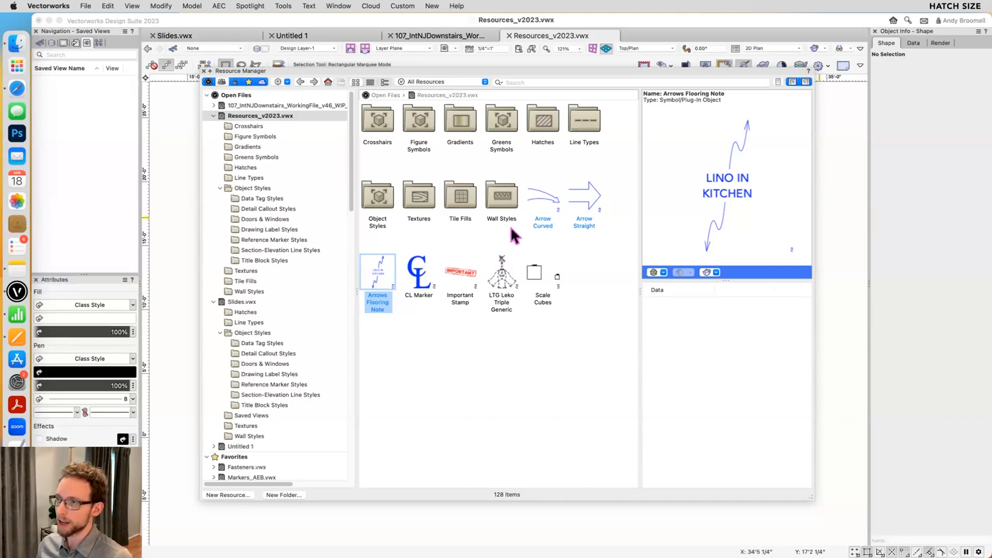
left_click(451, 198)
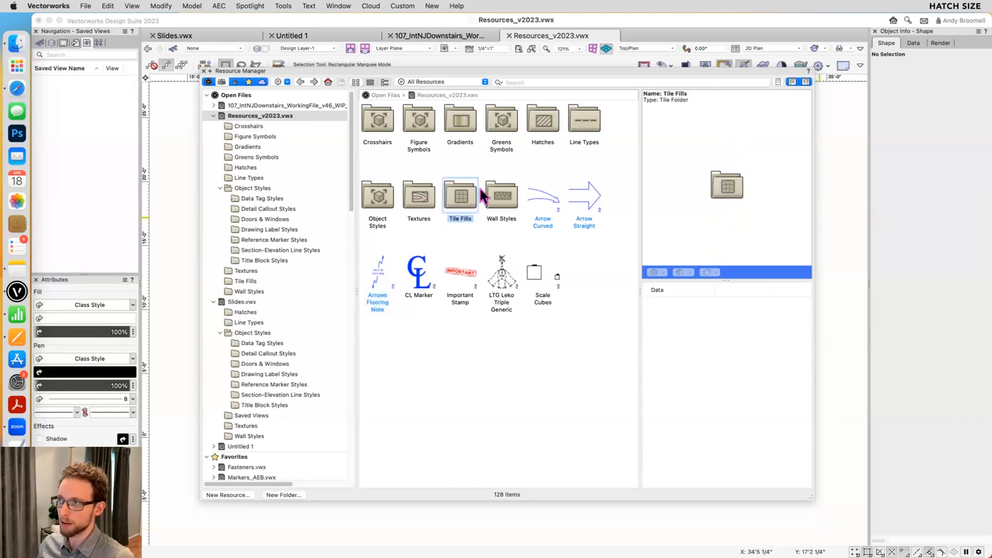
double_click(539, 124)
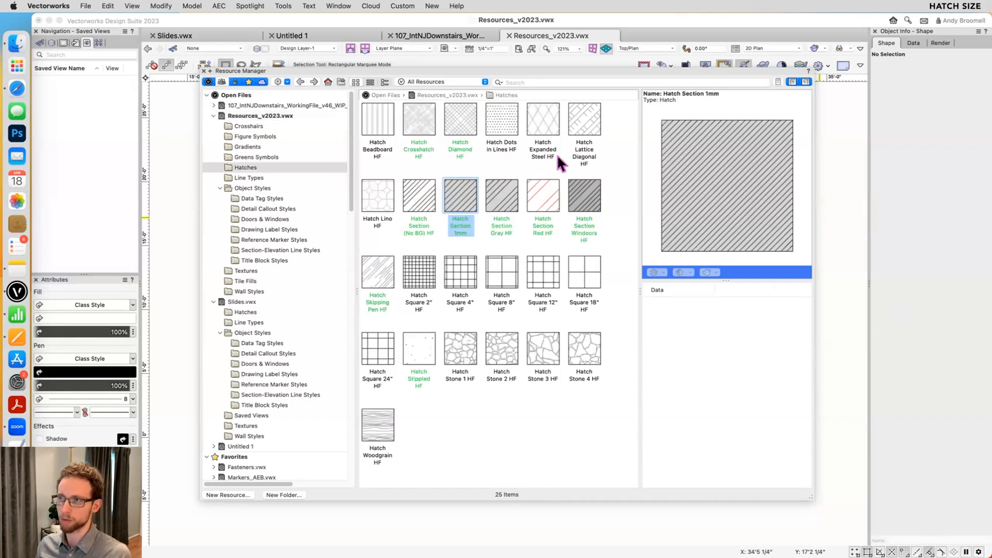
- Preview the 2", 4" and 8" square hatches, ending on Hatch Square 8" HF
left_click(450, 269)
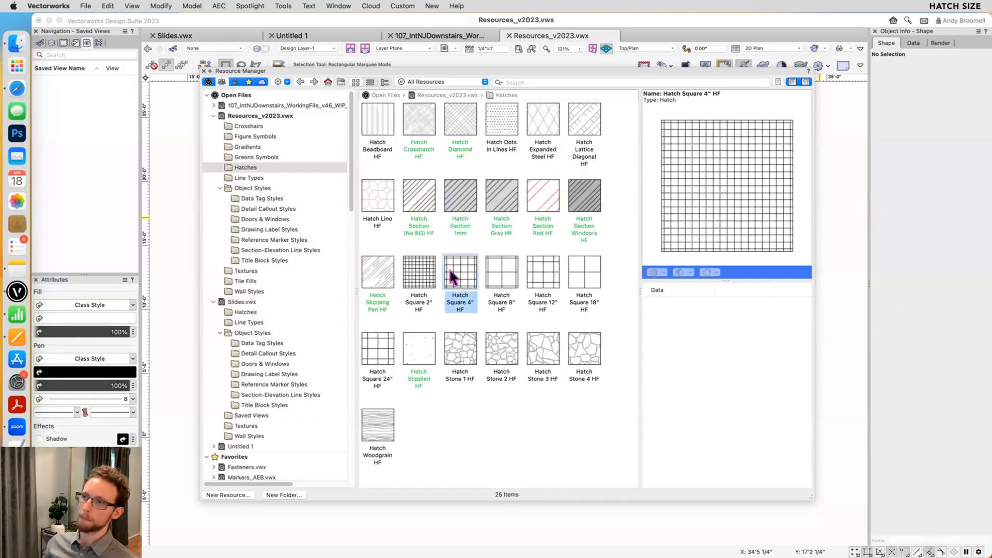
left_click(420, 279)
left_click(457, 277)
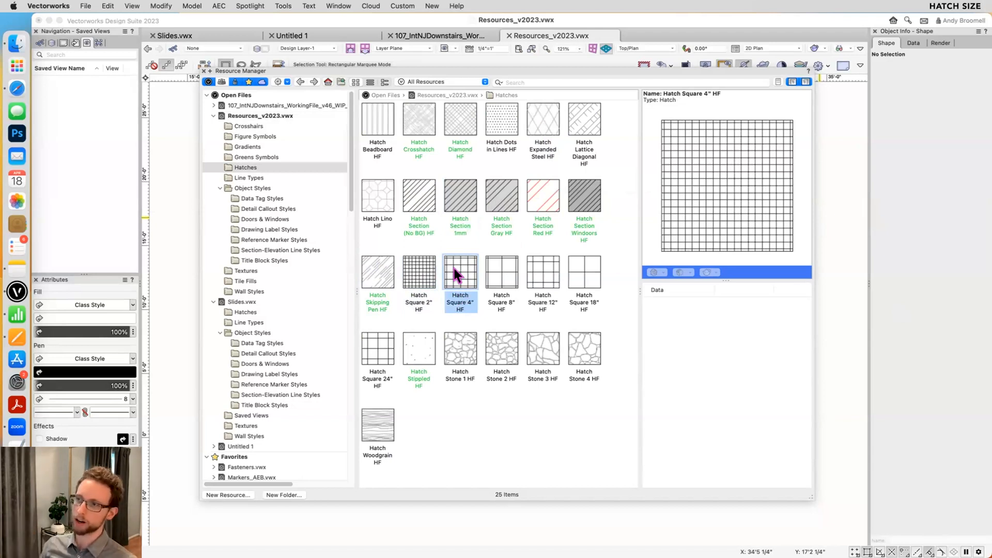
left_click(501, 271)
- Try a scaling factor of 2 for all levels of Hatch Square 8" HF, and discard the hatch edit
right_click(501, 270)
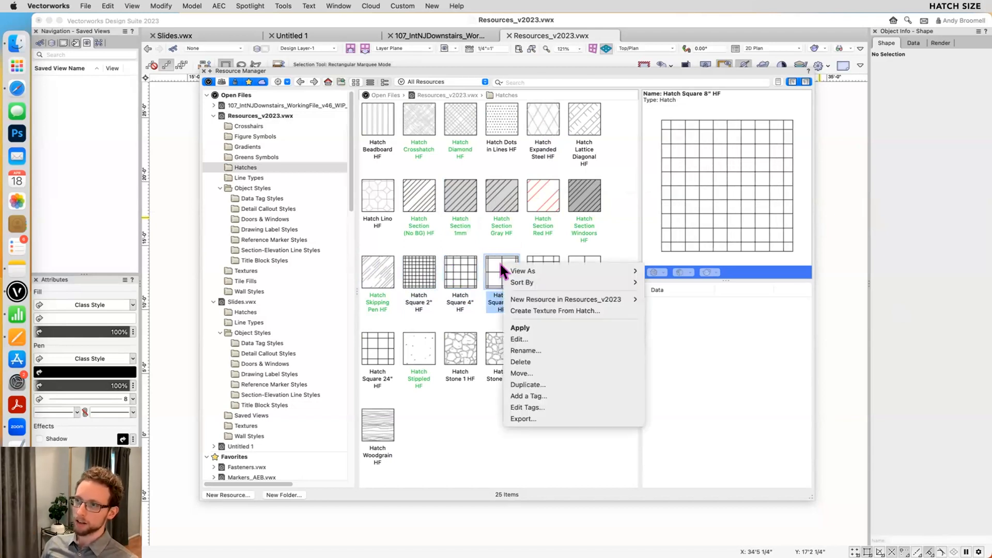
left_click(519, 337)
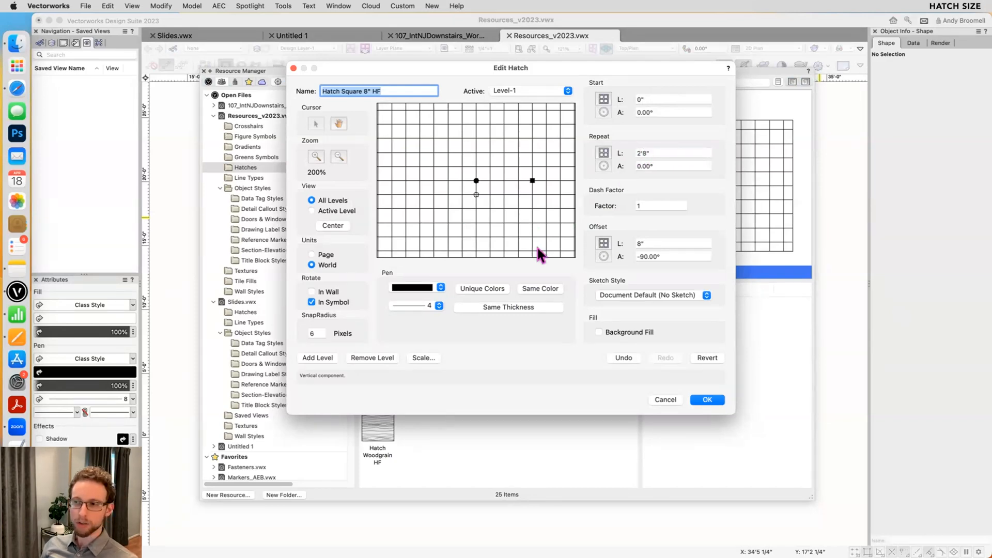
left_click(422, 357)
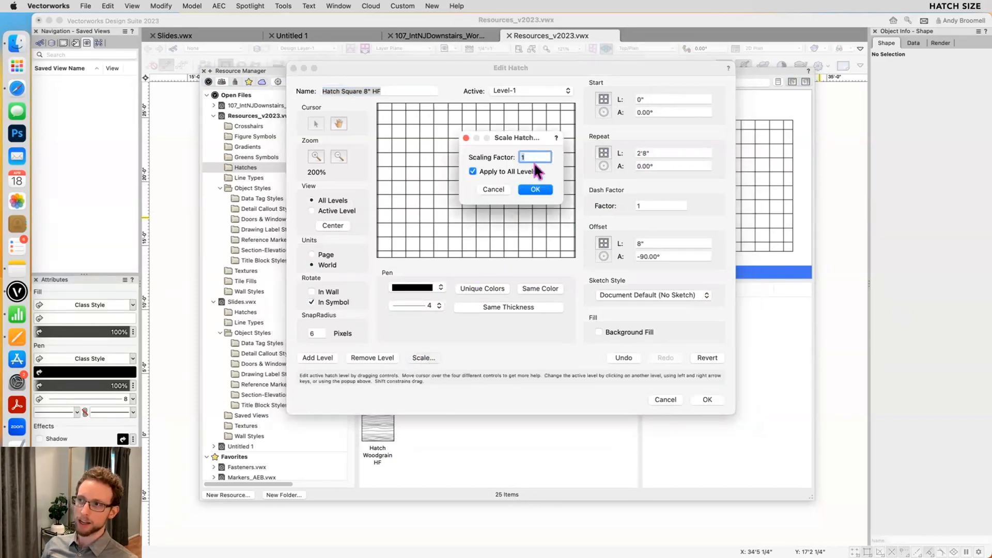
type("2")
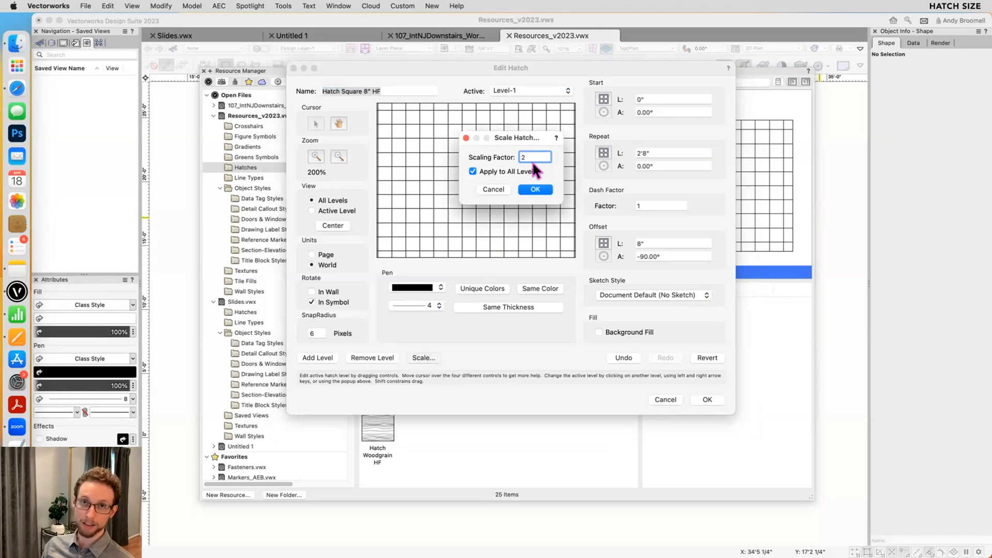
left_click(501, 187)
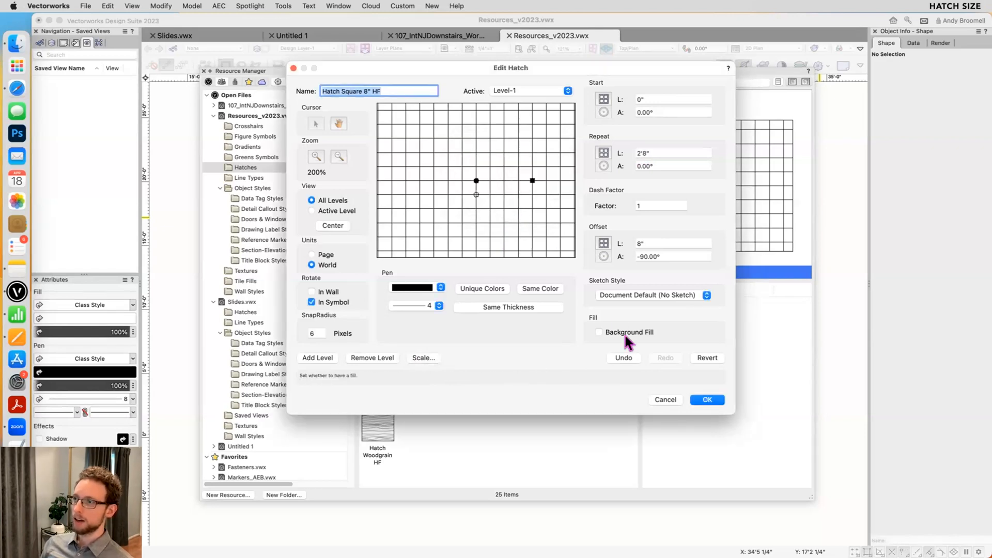
left_click(656, 399)
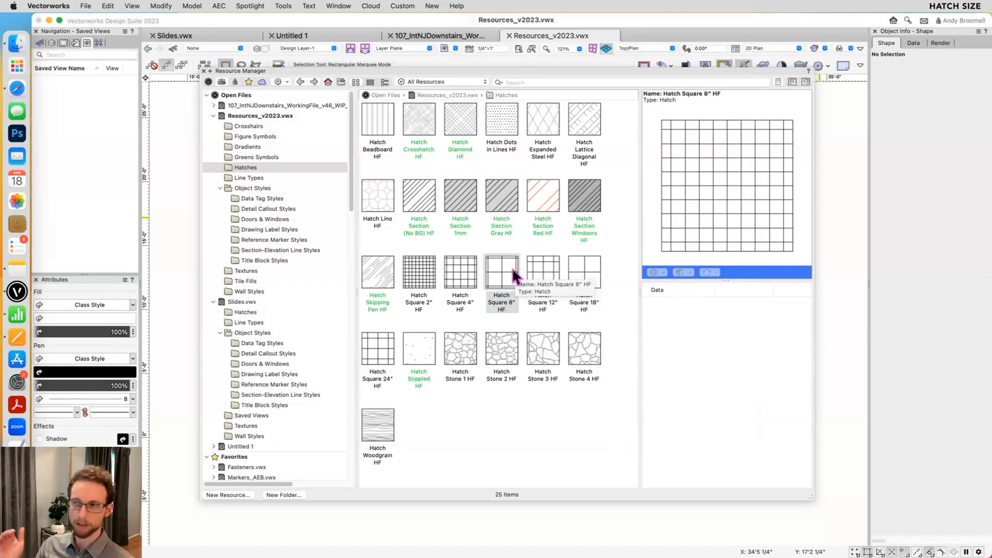
- Close the Resource Manager, switch to the 107_IntNJDownstairs working file and enter the annotations of the 7A Casement Windows section viewport
key("super+r")
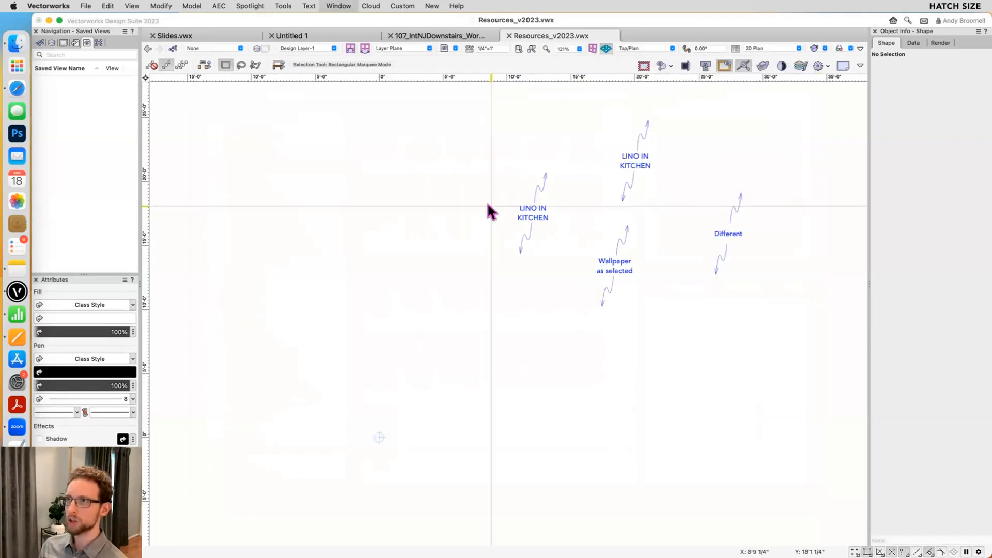
left_click(455, 35)
double_click(502, 339)
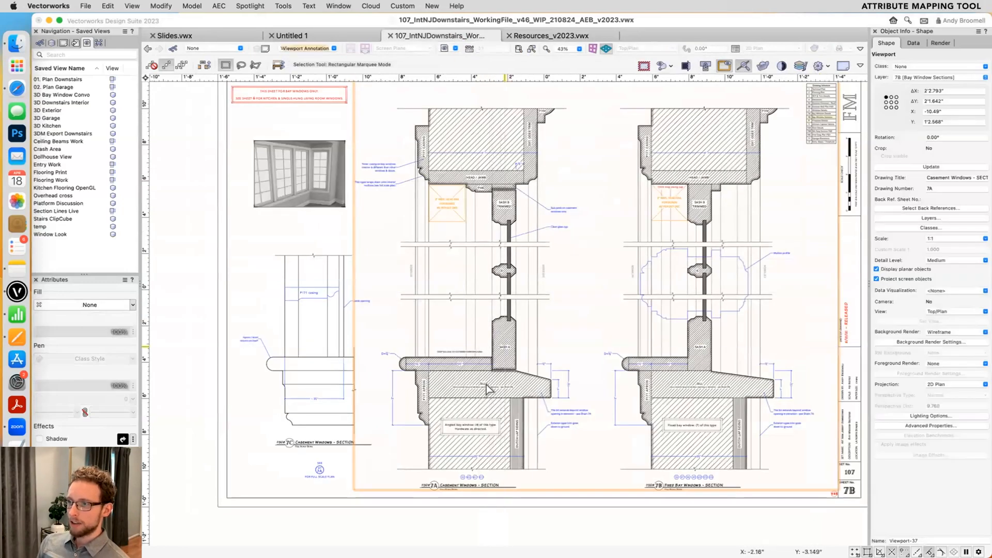
- Select the hatched sill polyline in the section annotations, and open the Basic tool palette over the saved views list
scroll(443, 397, "up", 3)
left_click(444, 373)
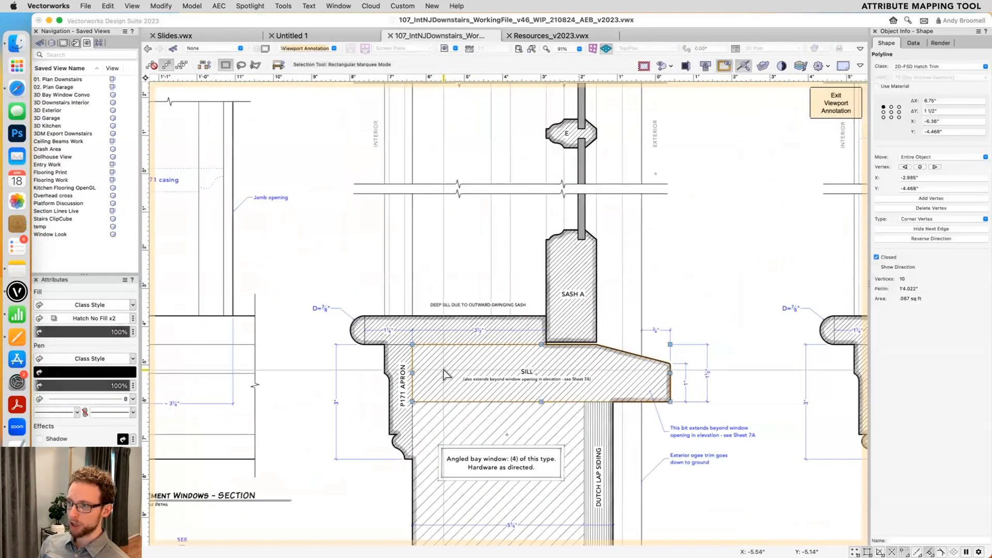
scroll(444, 373, "up", 1)
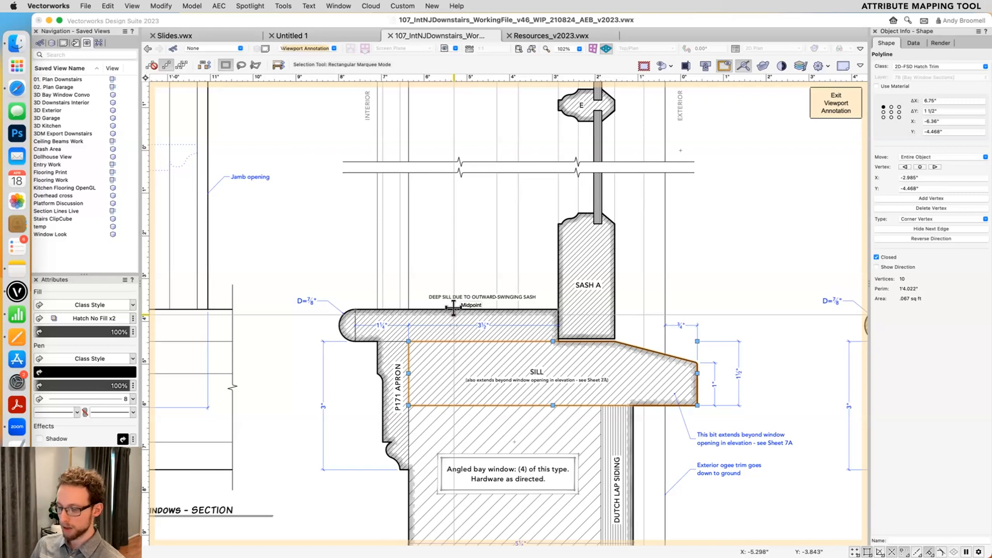
key("super+grave")
type("basic")
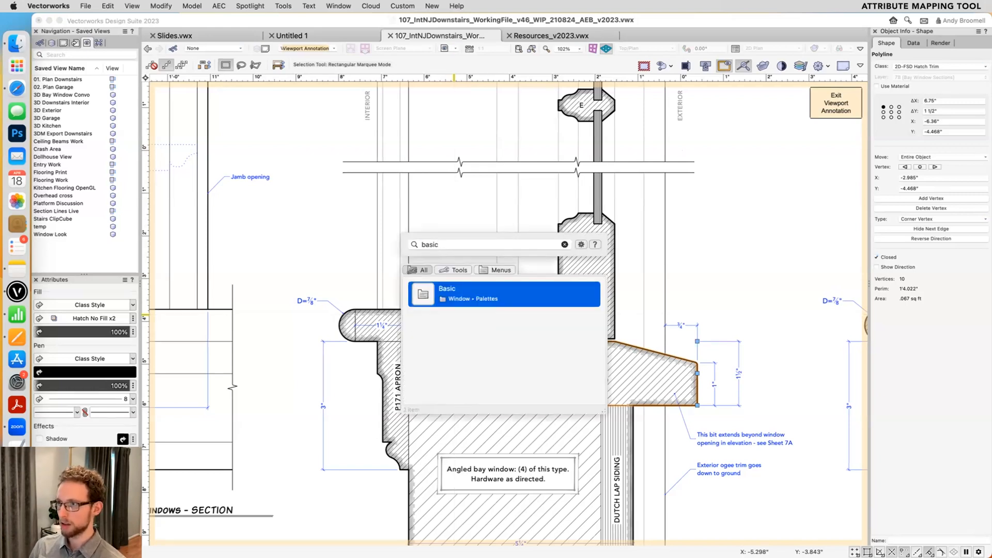
key("Return")
left_click_drag(622, 23, 78, 44)
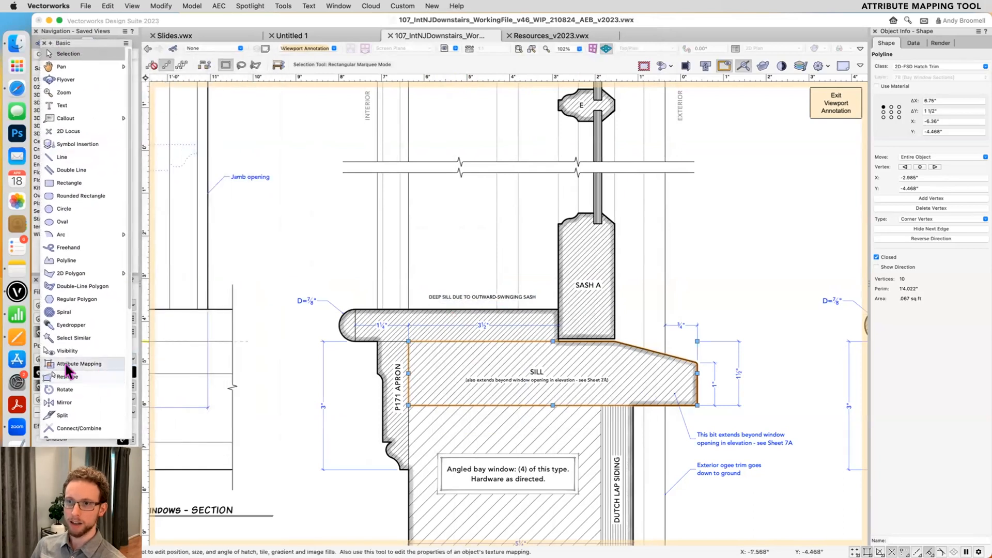
- Use the Attribute Mapping tool to move, rotate and slightly resize the sill's hatch fill by hand
left_click_drag(127, 437, 139, 275)
scroll(93, 243, "down", 5)
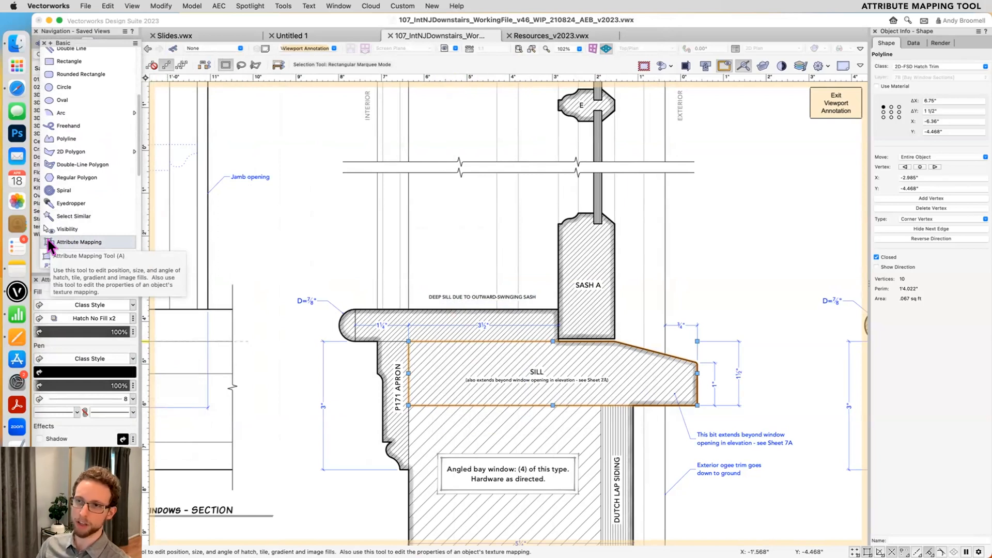
left_click(50, 243)
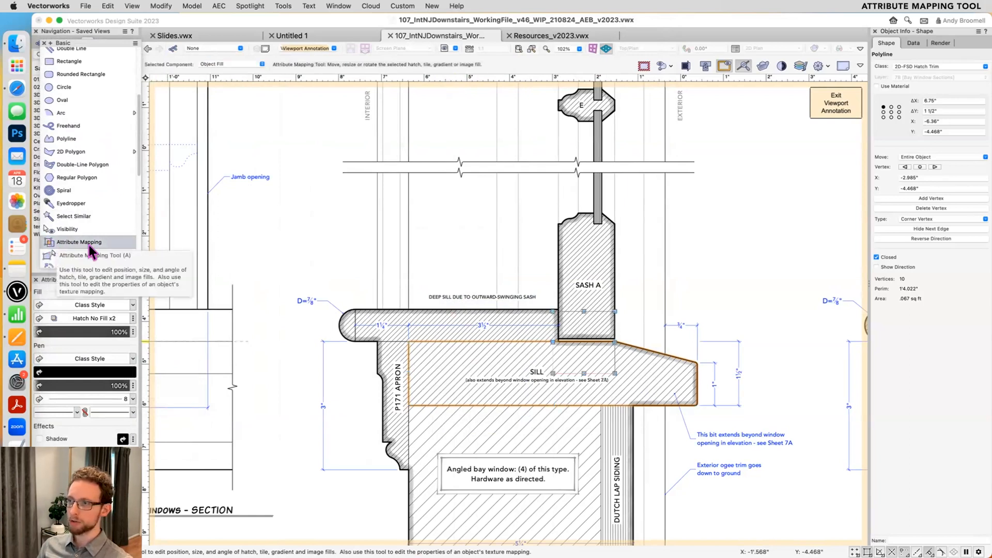
scroll(575, 351, "up", 1)
mouse_move(553, 366)
left_mouse_down()
mouse_move(511, 364)
mouse_move(478, 381)
left_mouse_up()
mouse_move(557, 310)
left_mouse_down()
mouse_move(588, 278)
mouse_move(546, 373)
mouse_move(541, 313)
mouse_move(523, 382)
left_mouse_up()
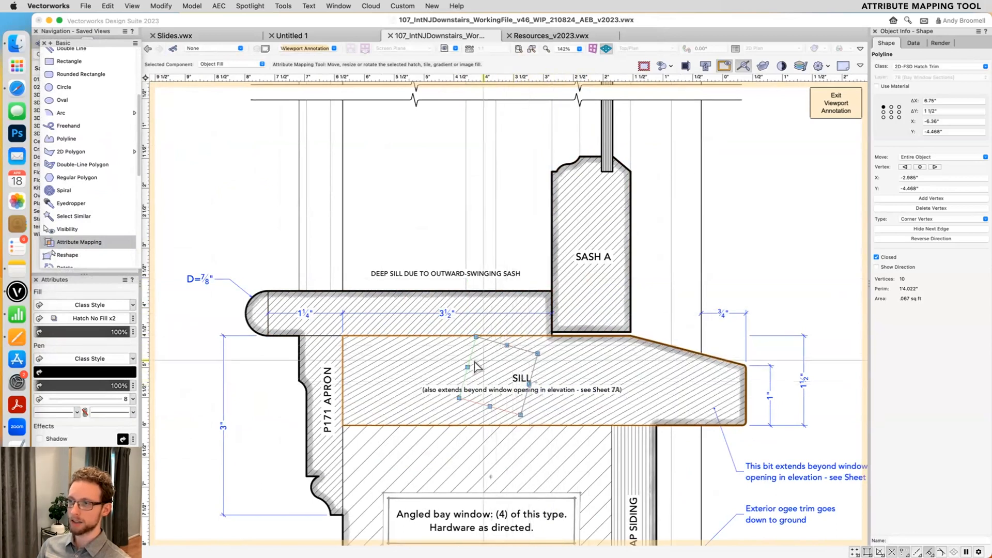
left_click_drag(528, 384, 554, 371)
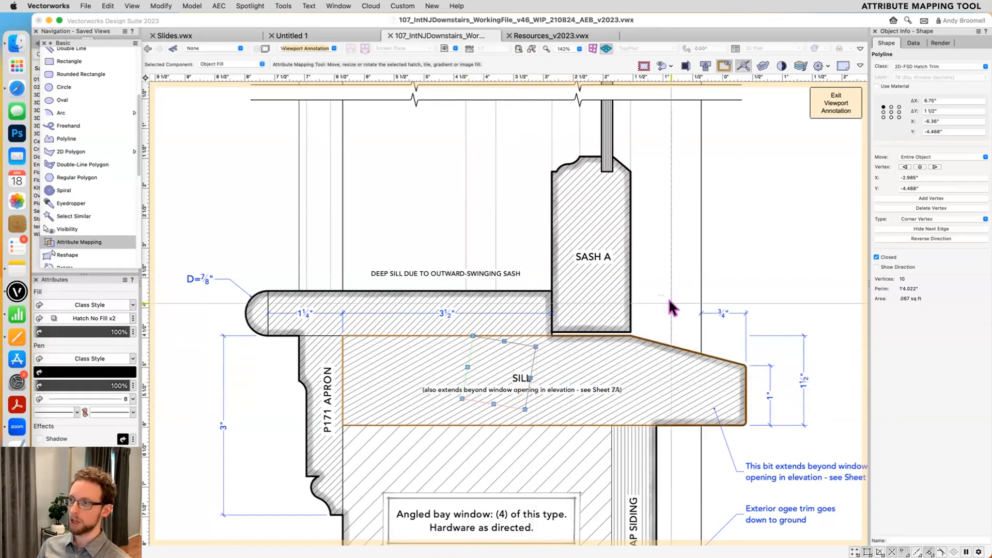
- Leave the Attribute Mapping tool and reselect the sill polyline with the Selection tool
key("x")
left_click(708, 277)
left_click(457, 365)
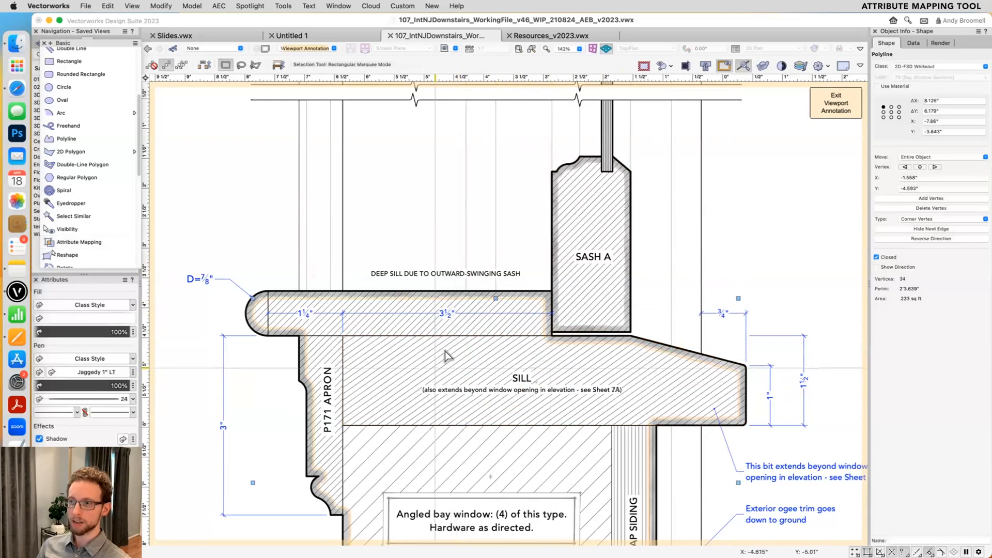
left_click(388, 419)
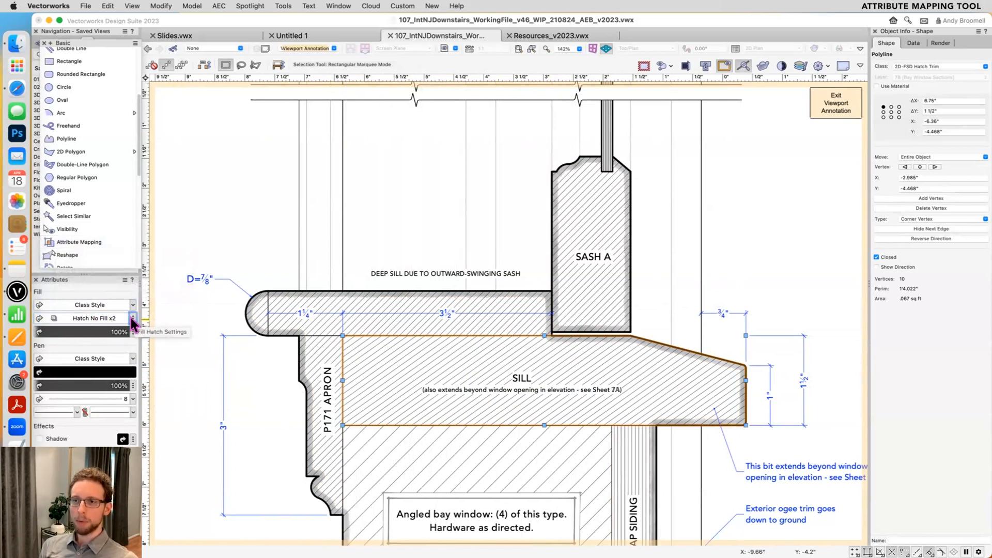
- In the sill's fill hatch settings, set the local mapping's I Length to 2" and the rotation to 15°
left_click(133, 319)
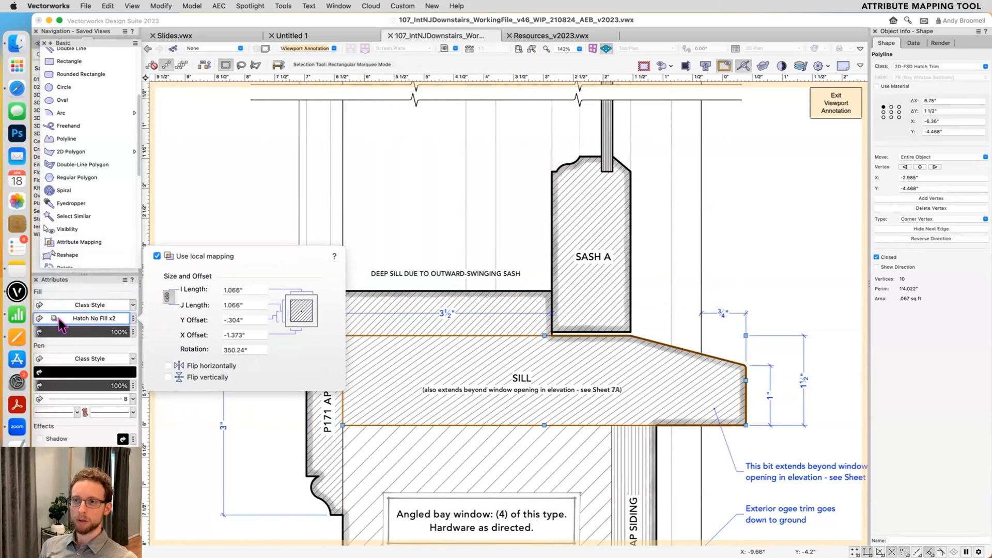
left_click(133, 319)
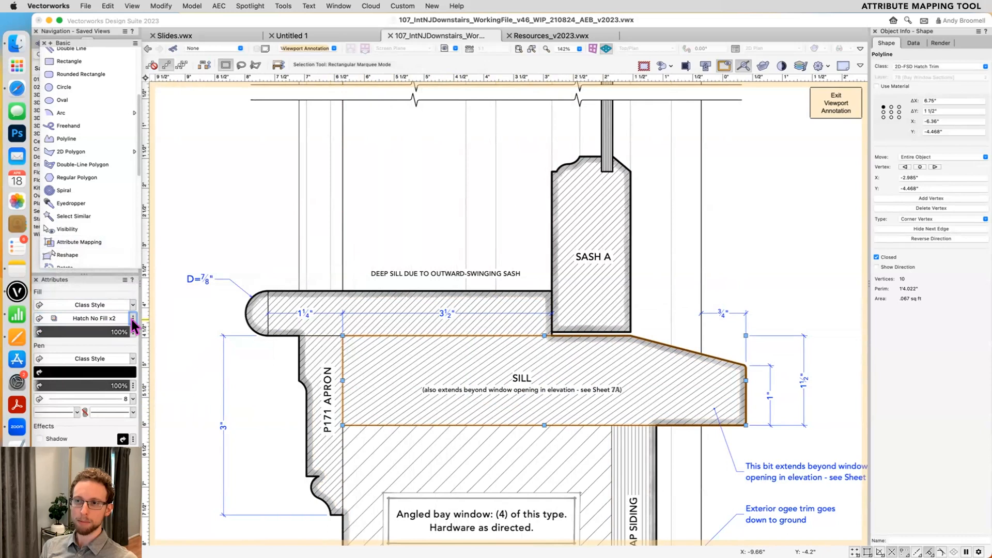
left_click(133, 319)
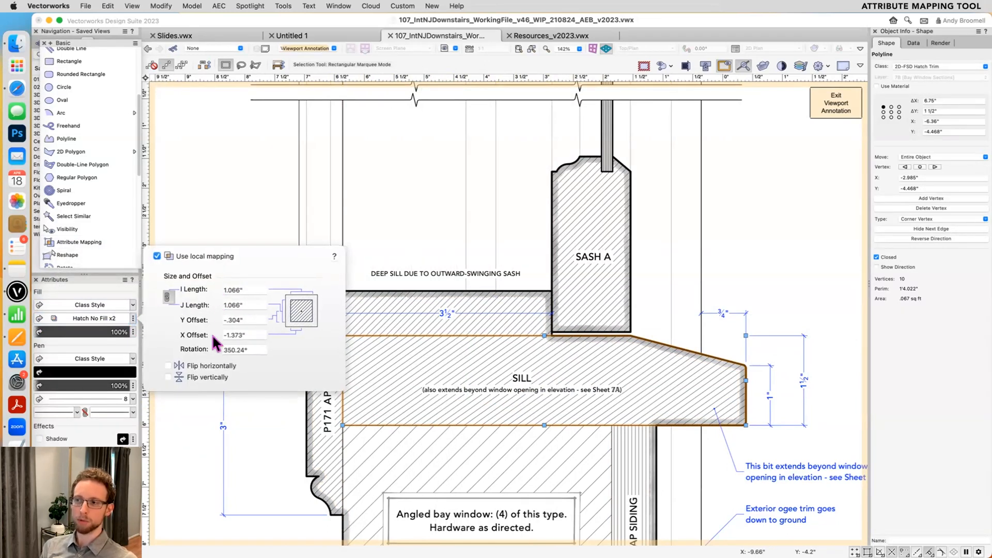
left_click(248, 288)
type("2")
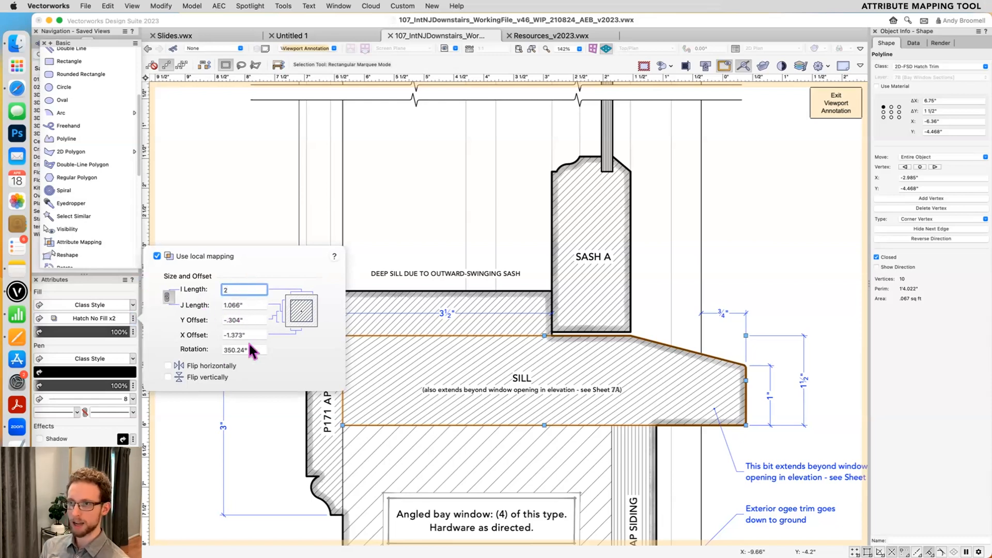
left_click(250, 350)
type("15")
left_click(228, 333)
left_click(575, 372)
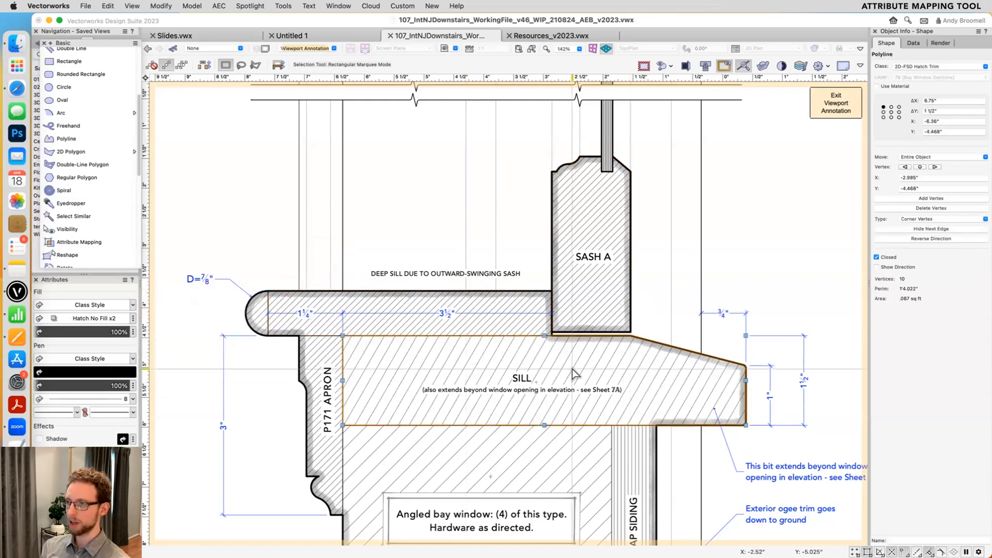
- Enlarge the sill's hatch further and adjust its angle by hand with the Attribute Mapping tool
key("g")
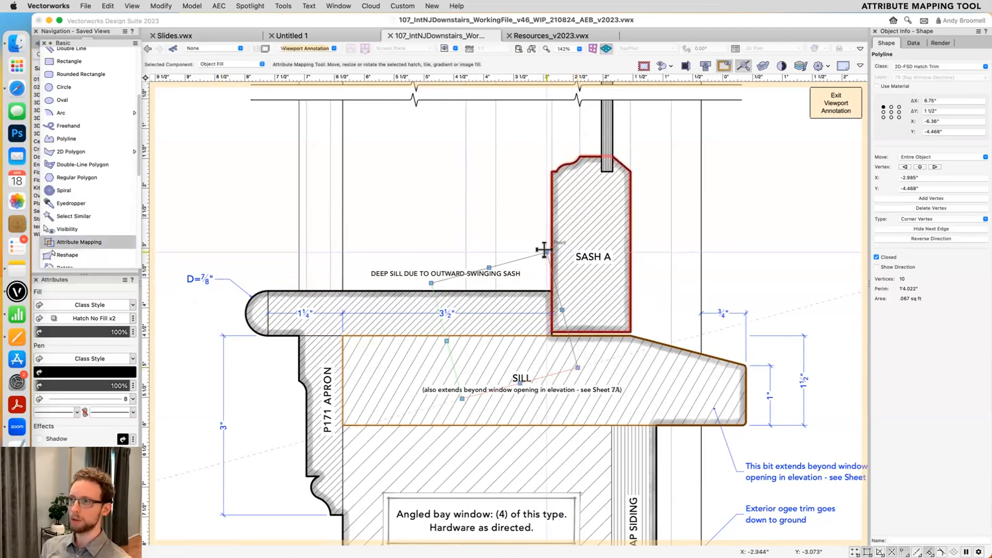
left_click_drag(540, 250, 567, 217)
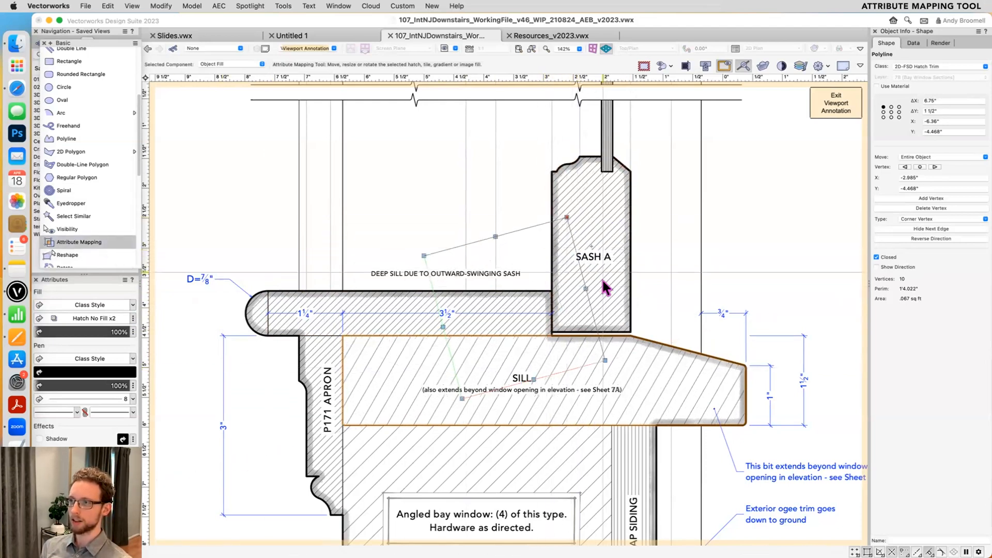
left_click_drag(580, 283, 601, 311)
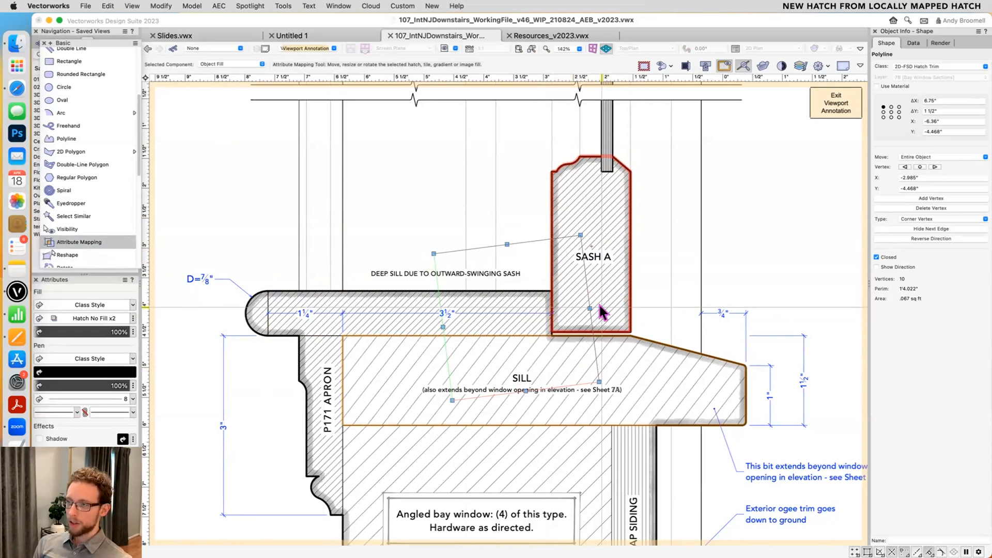
key("x")
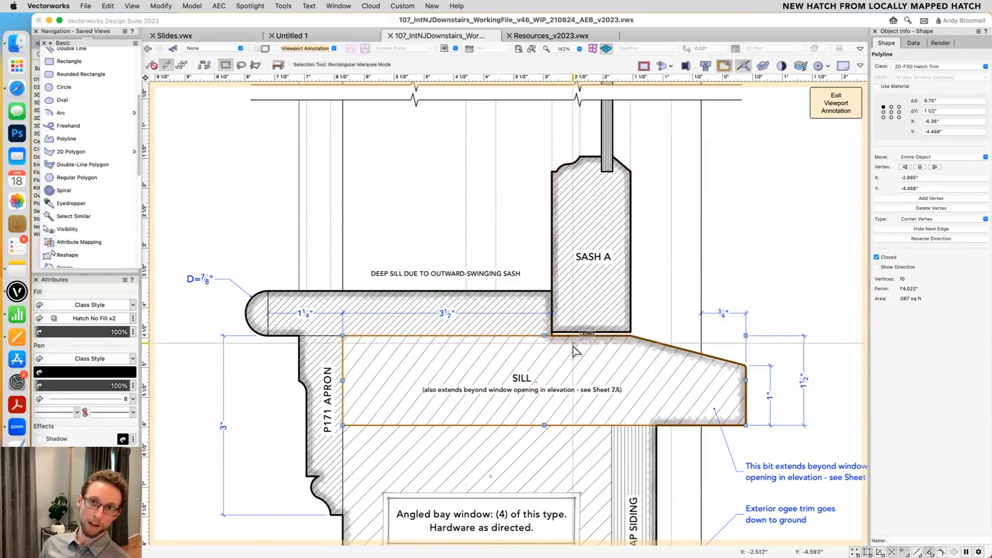
- Create a new hatch resource from the sill's locally mapped hatch, named Hatch No Fill NEW ONE
right_click(436, 369)
left_click(424, 335)
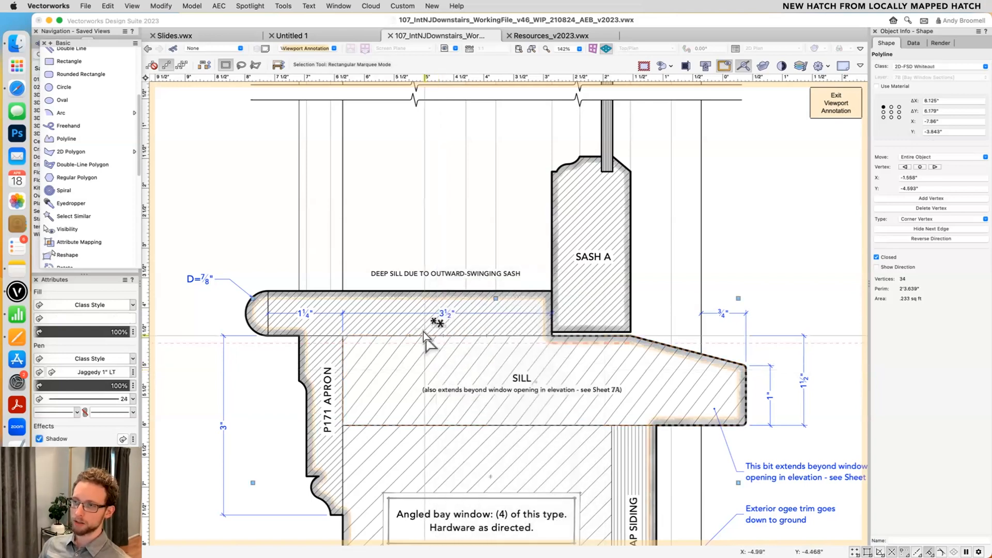
left_click(424, 336)
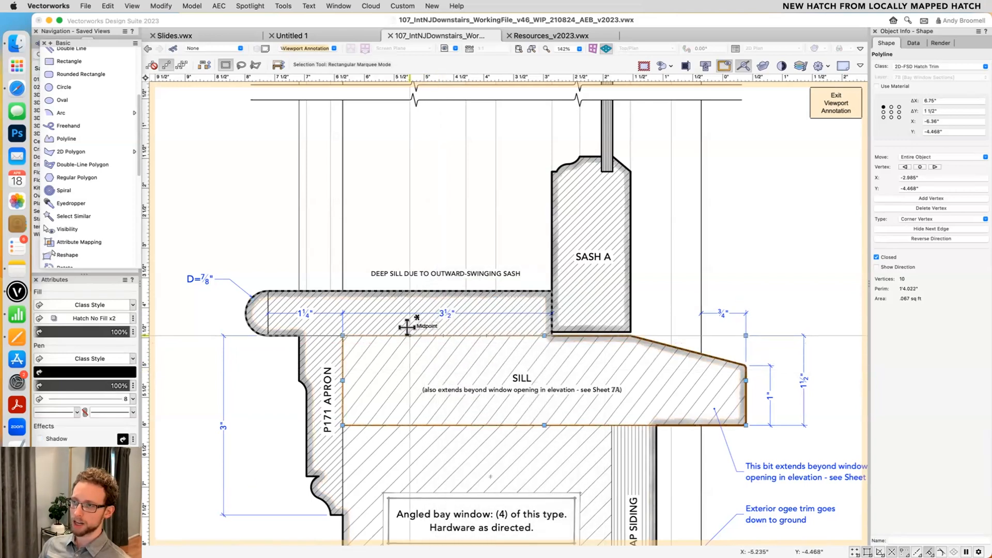
right_click(371, 334)
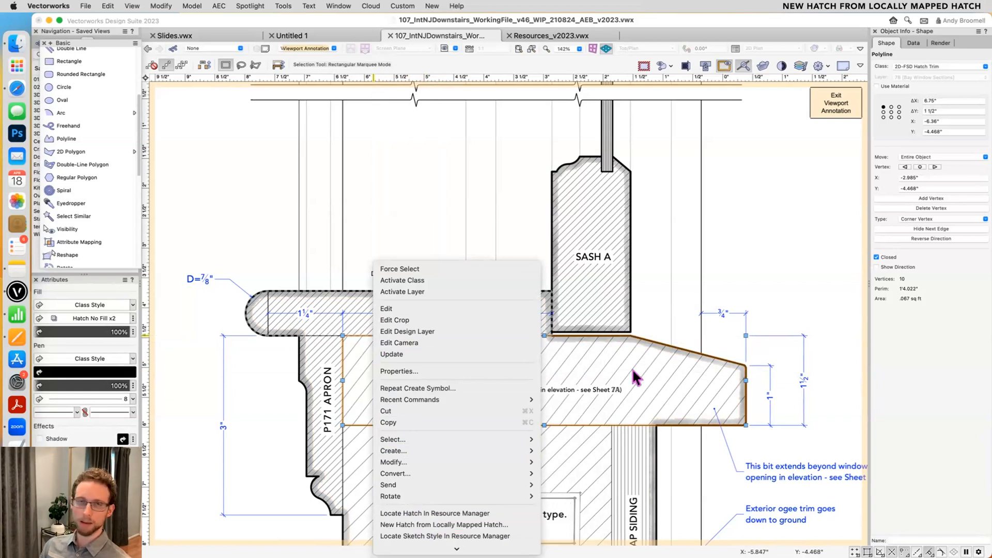
left_click(454, 525)
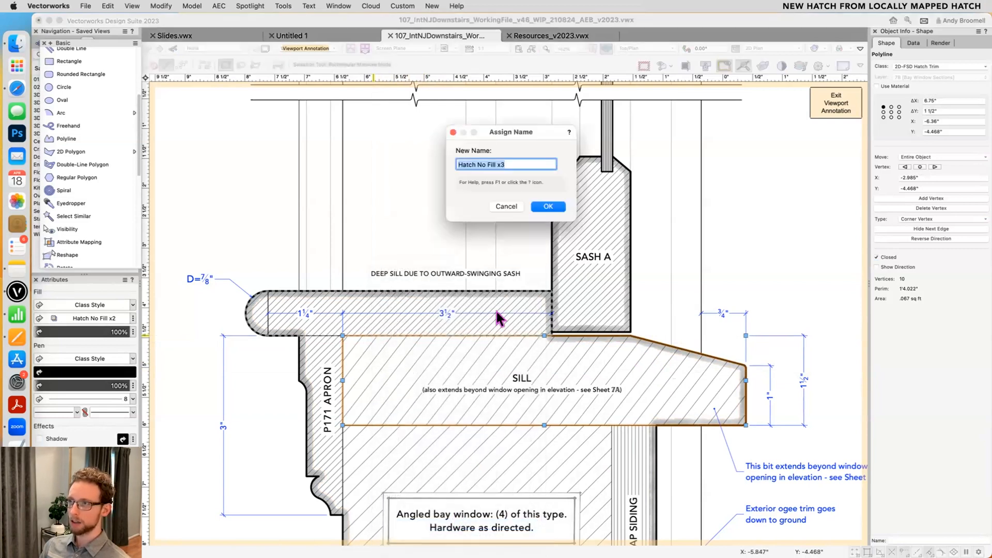
left_click(523, 159)
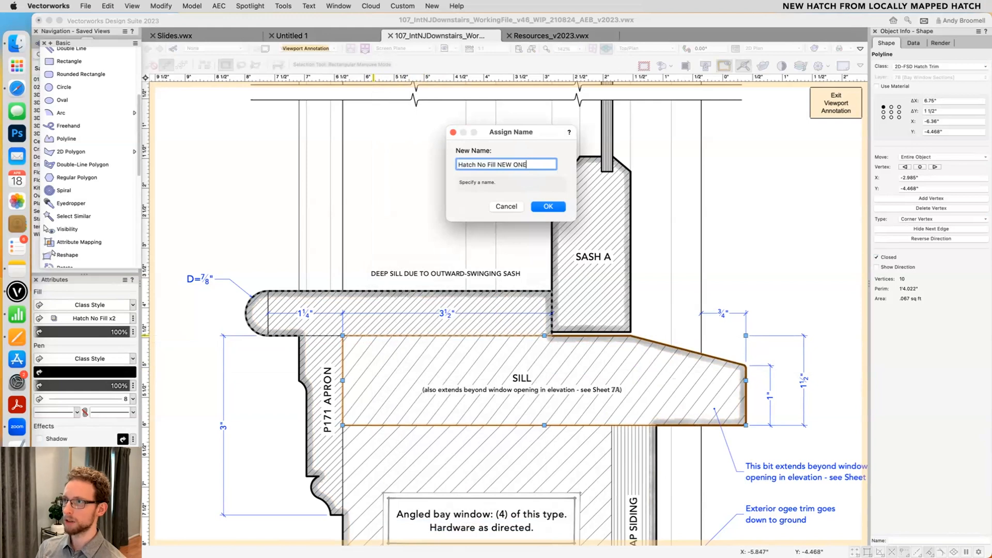
type("NEW ONE")
key("Return")
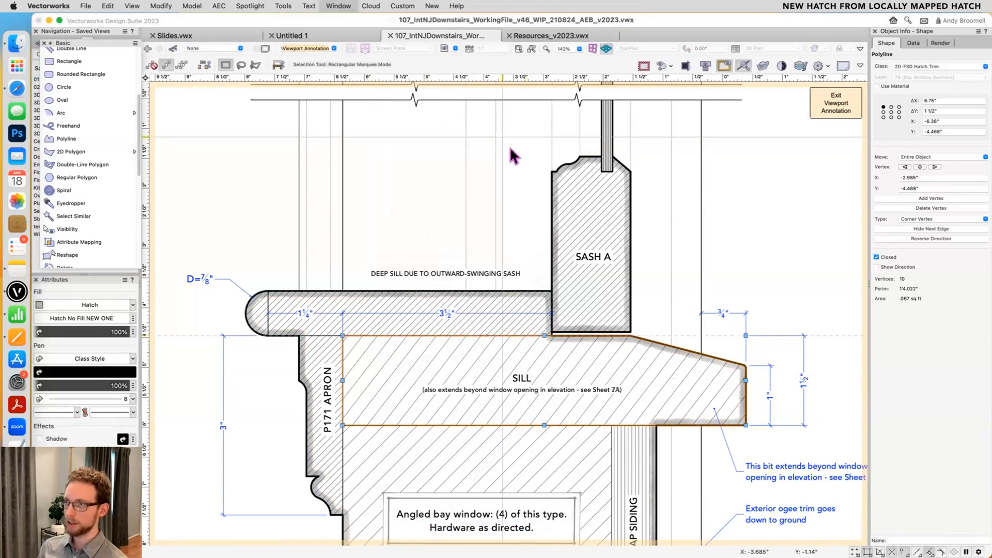
- Browse the working file's resources in the Resource Manager, and locate the hatch used by the rectangle below the sill
key("super+r")
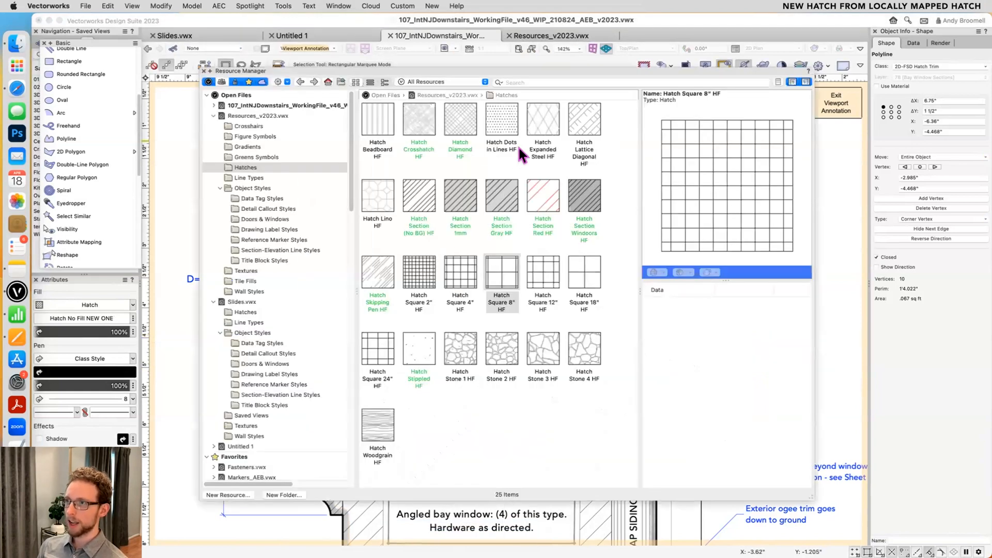
left_click(277, 105)
scroll(462, 209, "down", 2)
key("super+r")
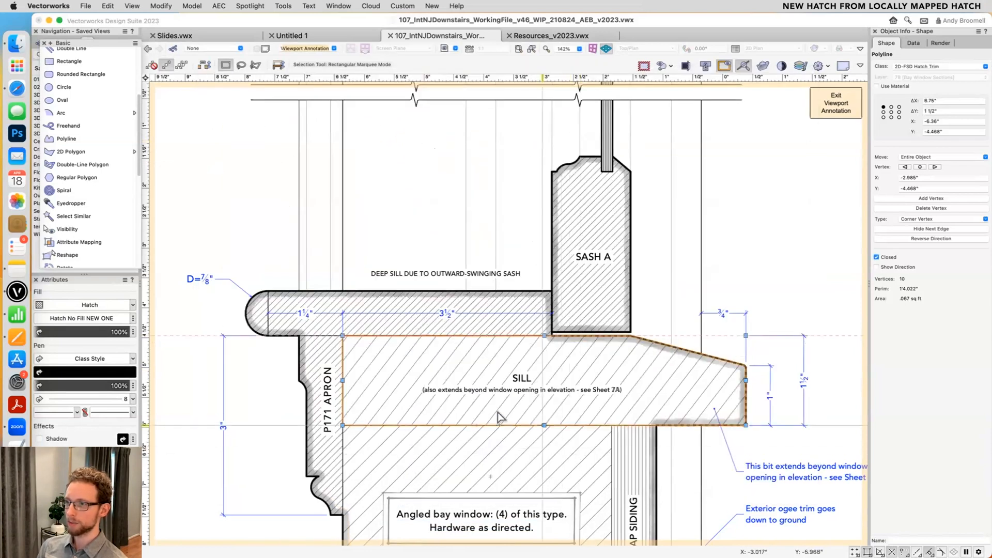
right_click(402, 425)
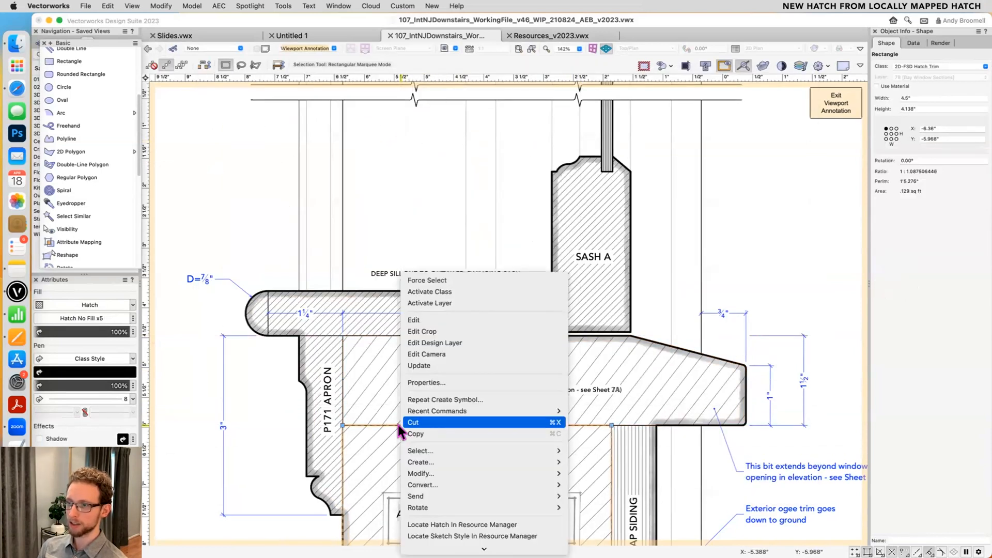
left_click(451, 524)
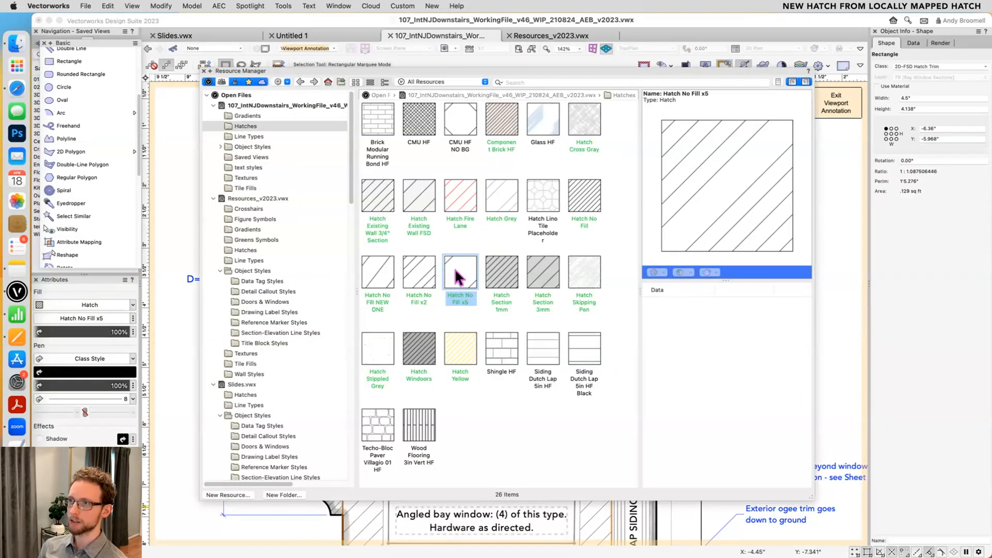
key("super+r")
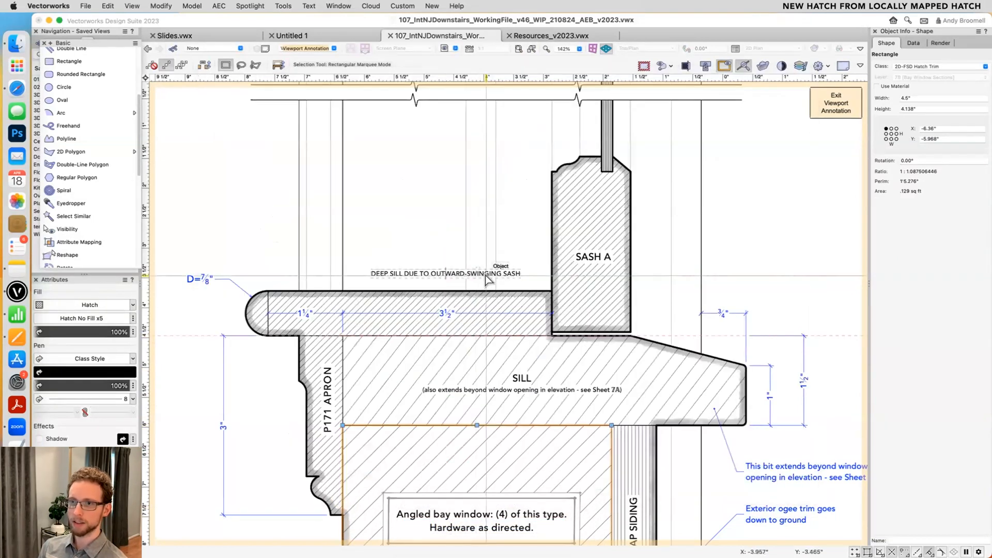
- Move the sill polyline into the empty area between the two window sections, and locate its hatch in the Resource Manager
left_click(409, 356)
scroll(405, 358, "down", 1)
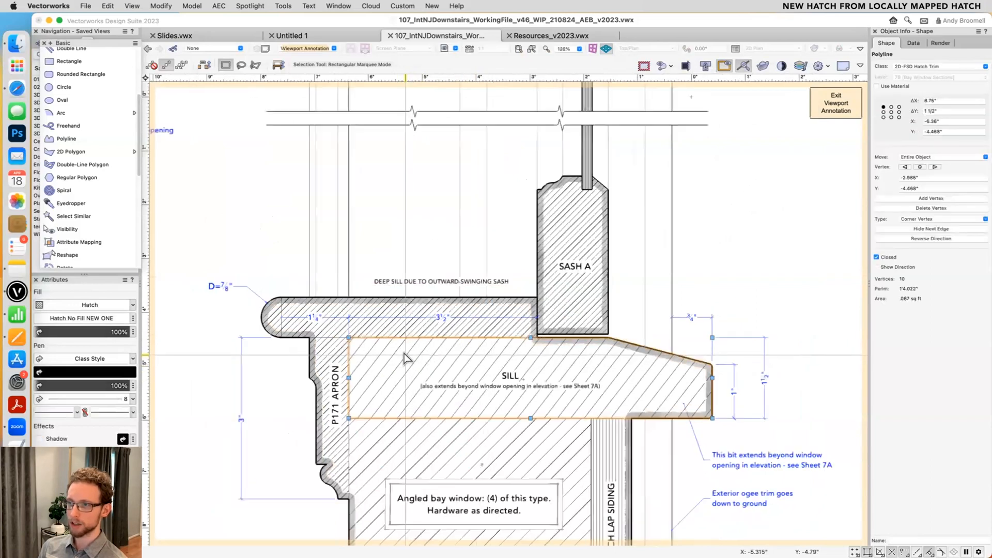
scroll(405, 358, "down", 2)
left_click_drag(405, 357, 704, 216)
right_click(705, 202)
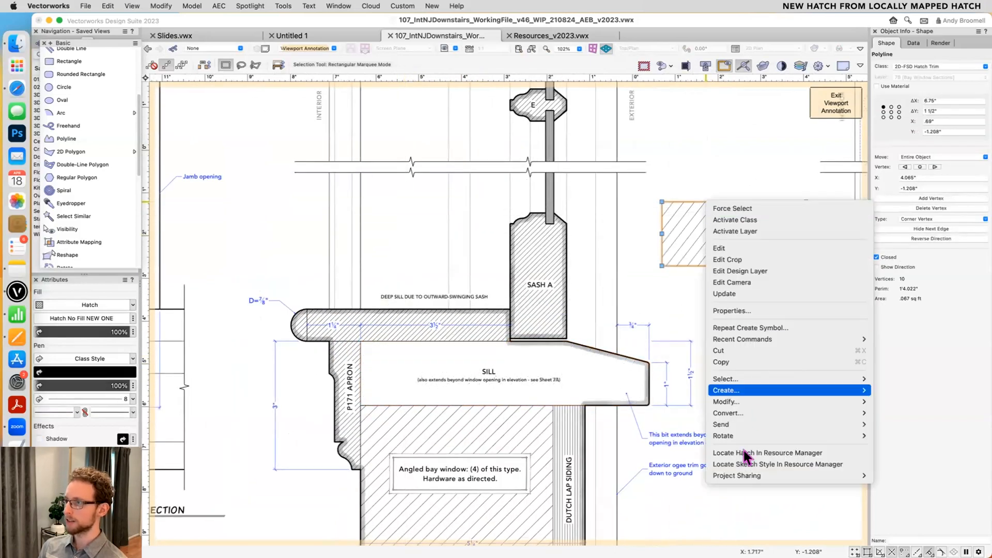
left_click(749, 453)
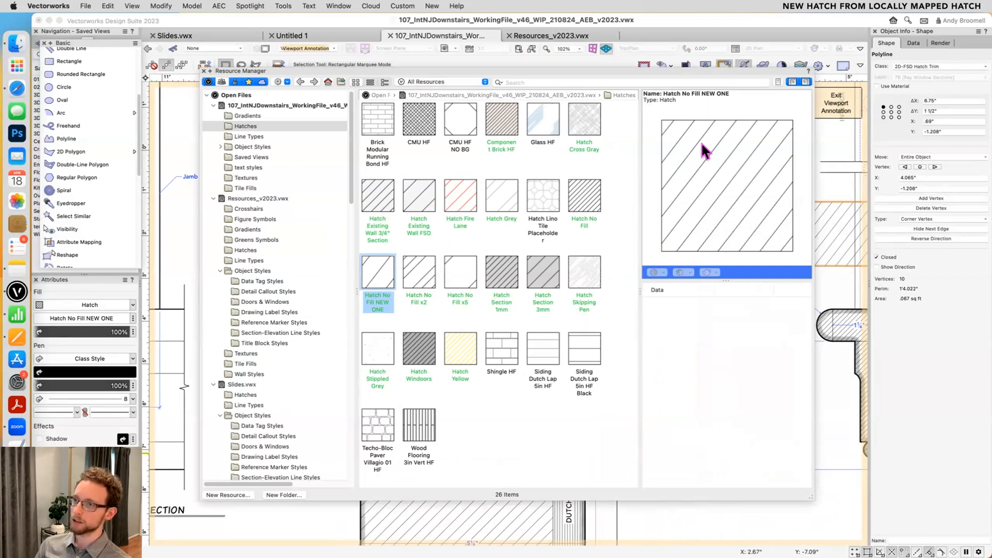
key("super+r")
- Draw a rectangle about 2.24 by 1.97 inches on top of the moved sill polyline, filled with the Hatch No Fill NEW ONE hatch
scroll(707, 290, "down", 1)
middle_click_drag(703, 303, 593, 371)
key("4")
left_click(572, 269)
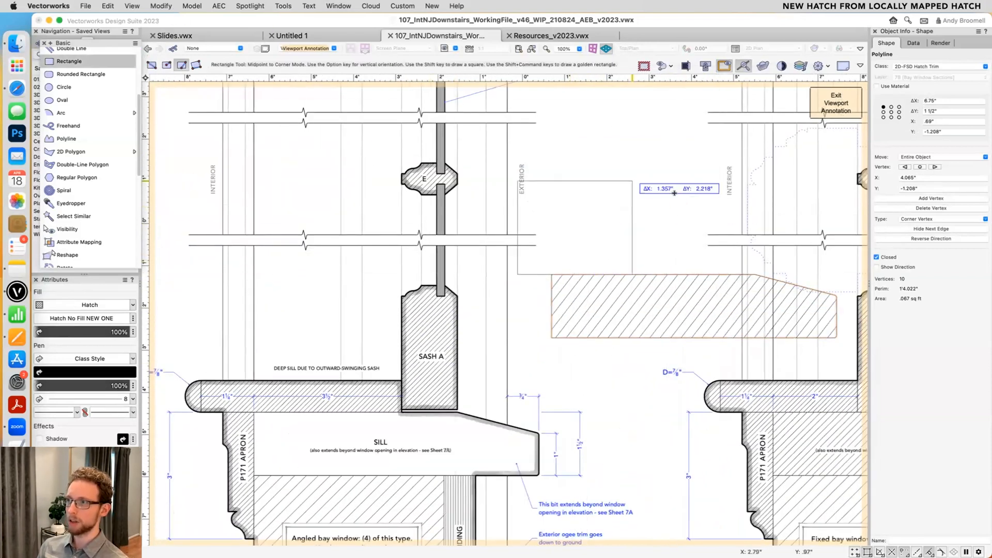
left_click(151, 64)
left_click(667, 332)
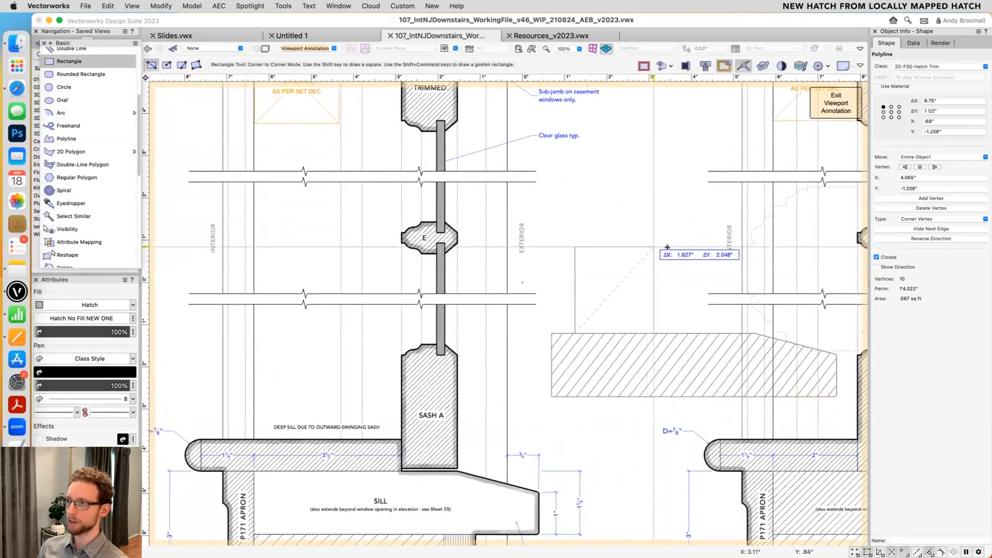
left_click(574, 247)
key("super+r")
key("super+r")
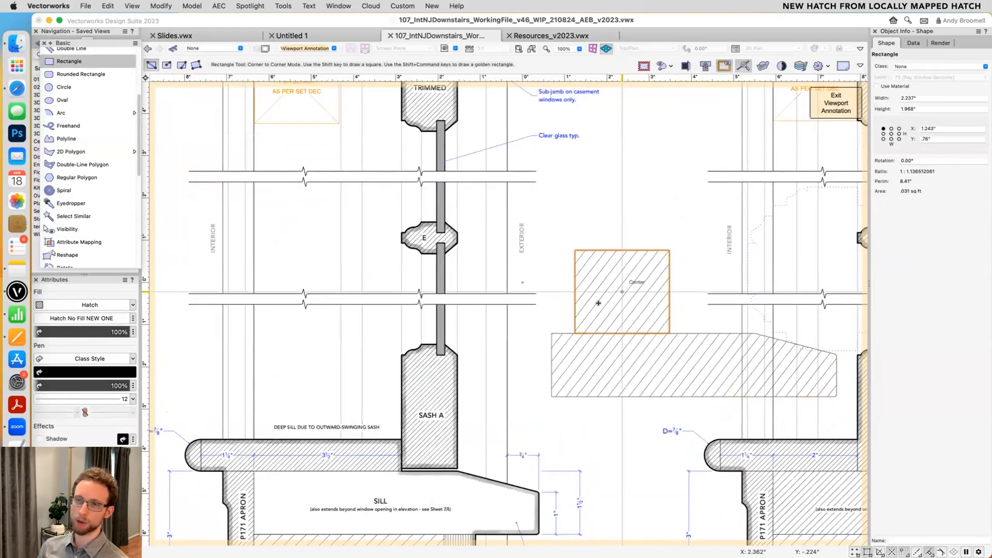
- Enlarge the rectangle's hatch and change its angle by hand with the Attribute Mapping tool
key("shift+a")
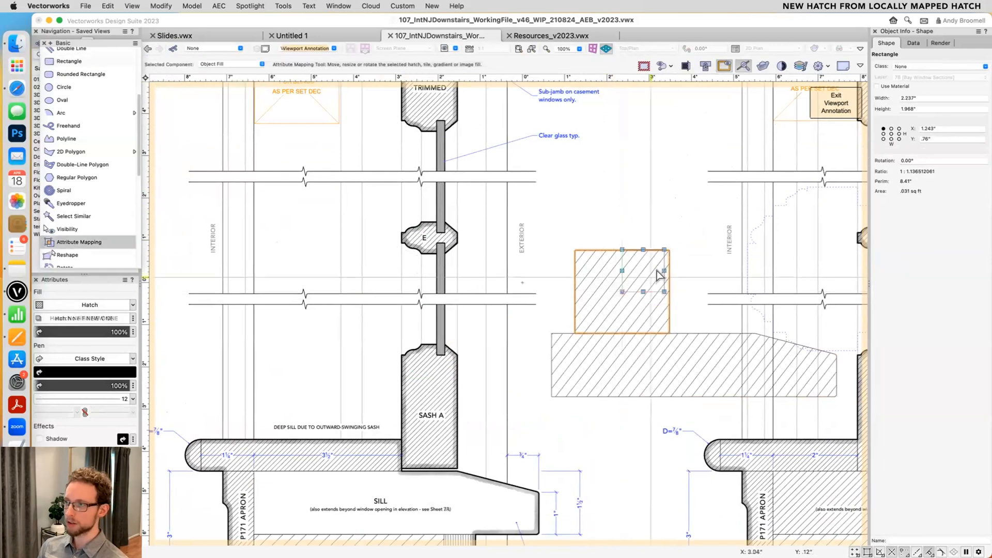
mouse_move(662, 250)
left_mouse_down()
mouse_move(681, 233)
mouse_move(679, 270)
left_mouse_up()
key("x")
right_click(611, 250)
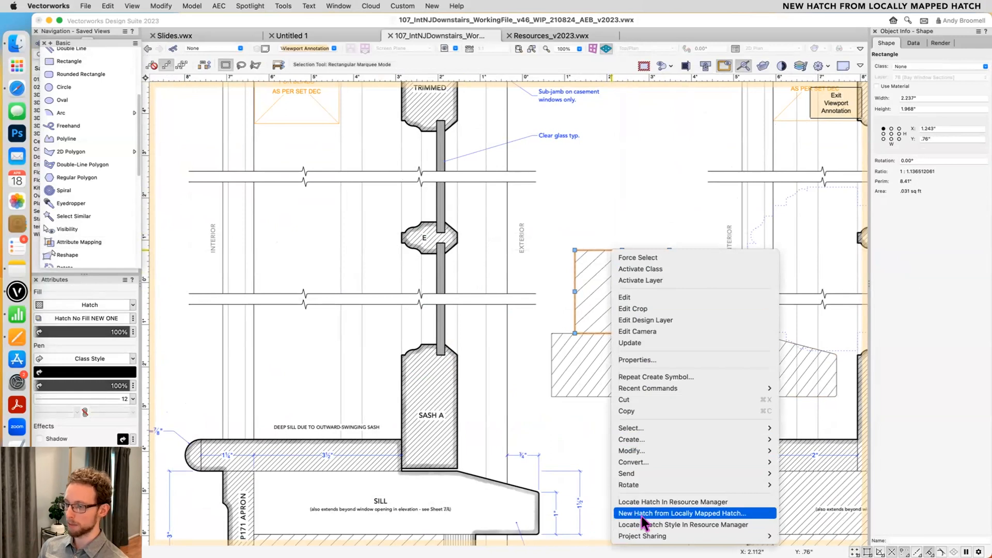
left_click(516, 327)
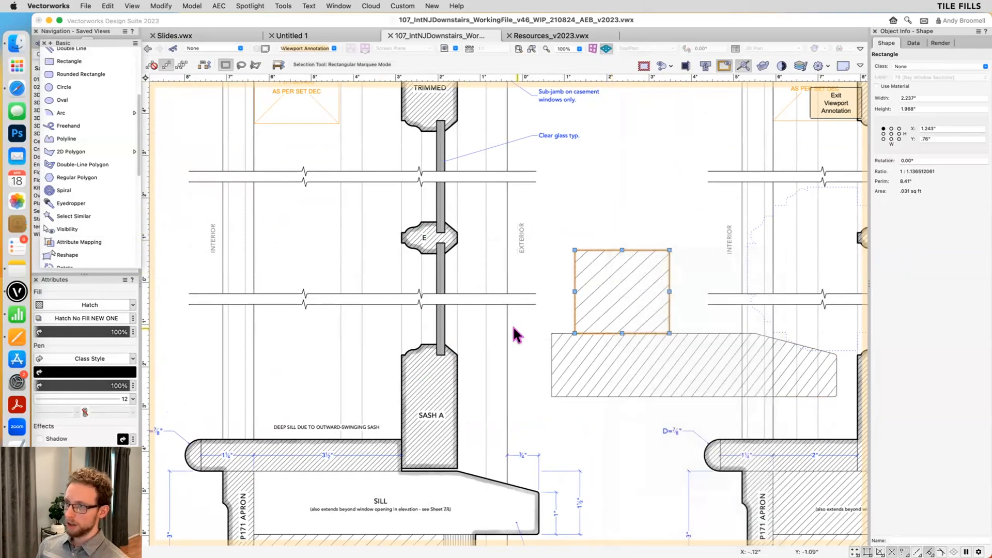
left_click(513, 326)
- Create a new tile resource among the working file's tile fills, keeping the default name, World units and other default settings
key("super+r")
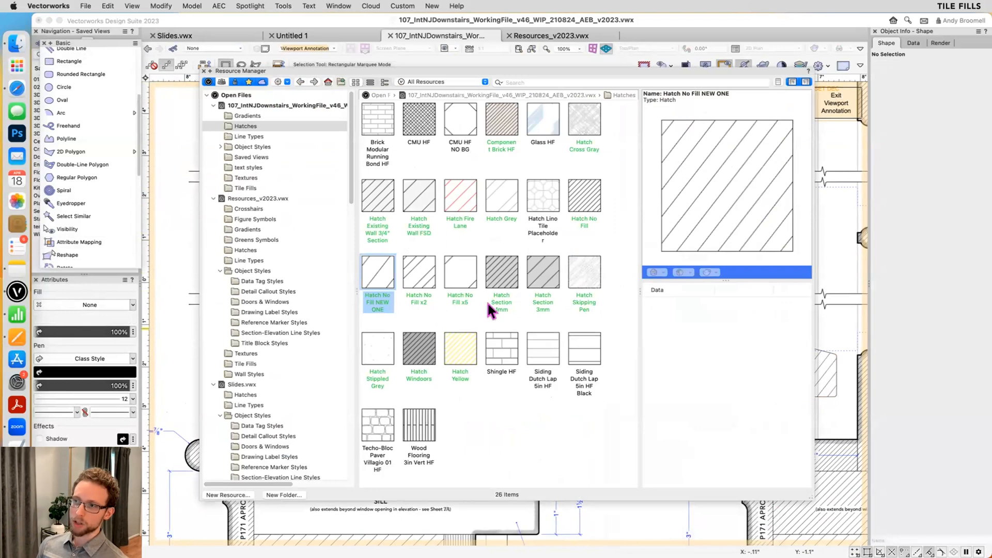
left_click(497, 344)
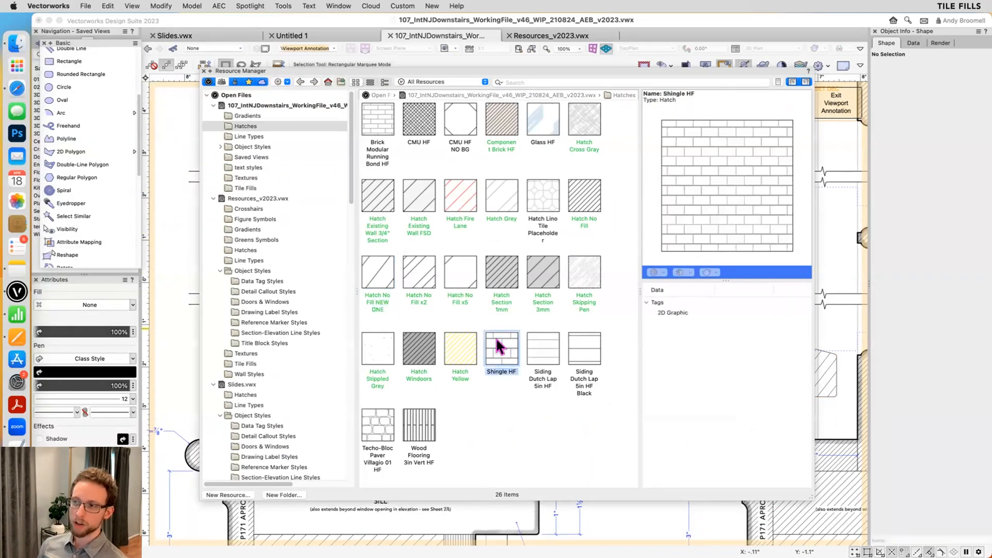
left_click(246, 189)
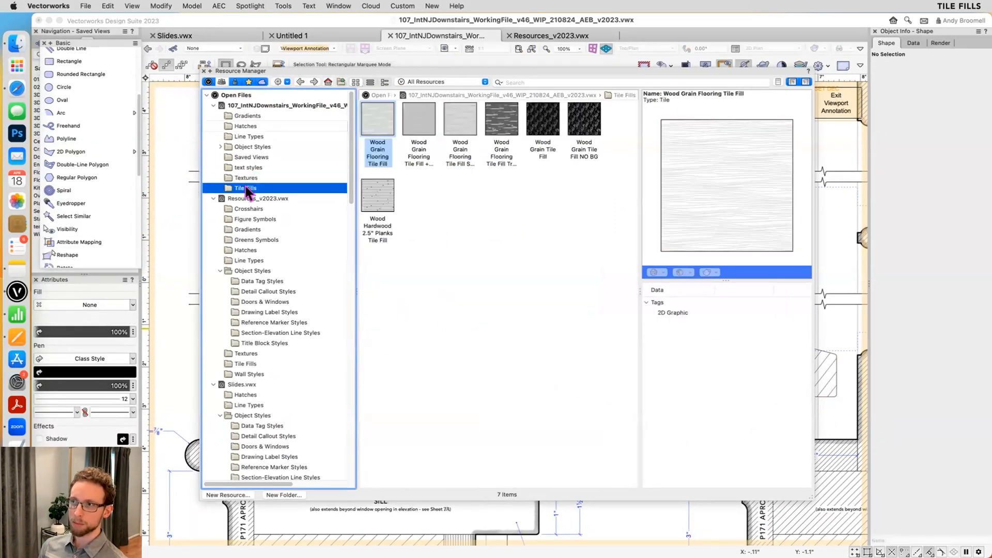
left_click(418, 206)
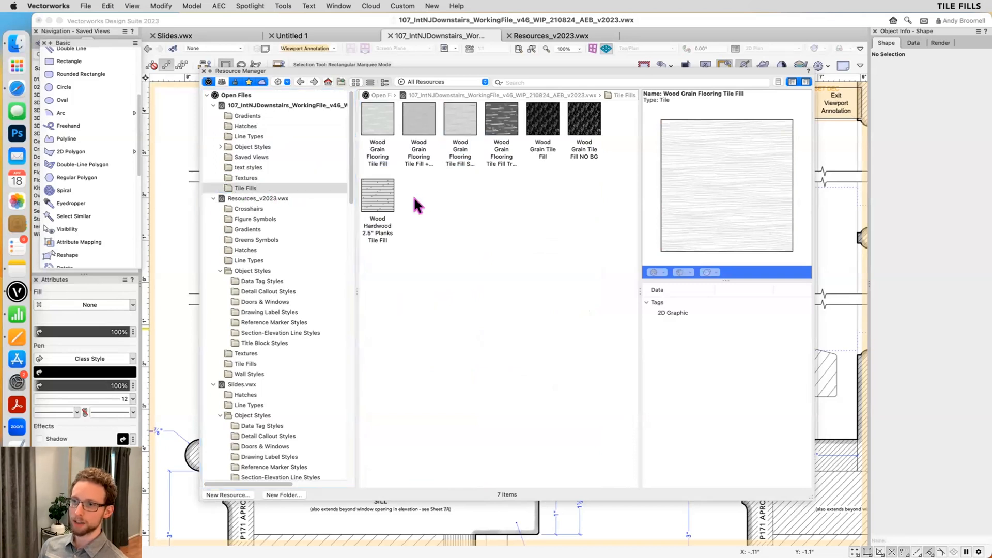
left_click(227, 495)
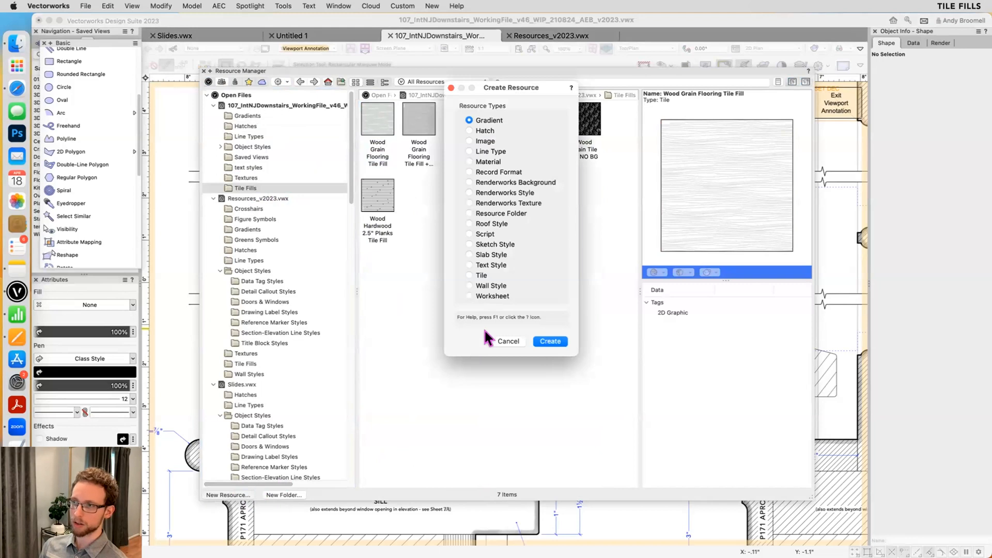
left_click(550, 341)
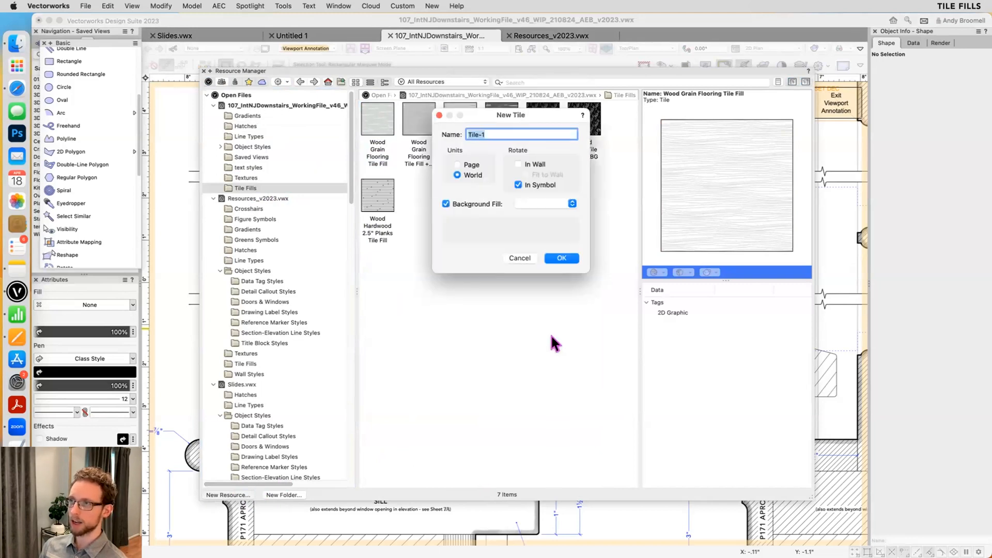
left_click(562, 257)
- Draw the tile geometry as a horizontal rectangle about 5.4 by 2.1 inches with a vertical one about 1.4 by 4.1 inches above it
key("4")
left_click(500, 312)
left_click(597, 274)
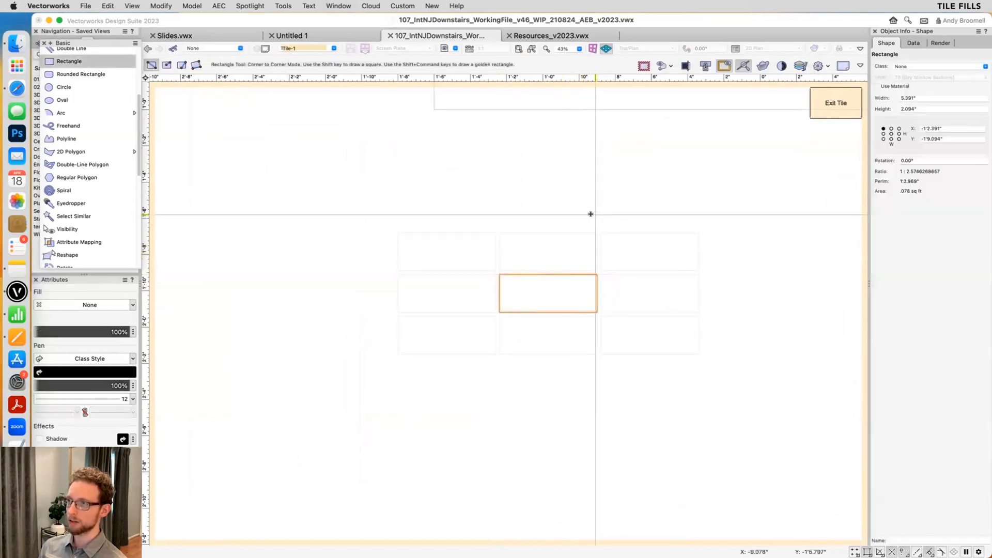
left_click(565, 262)
left_click(537, 186)
key("x")
key("x")
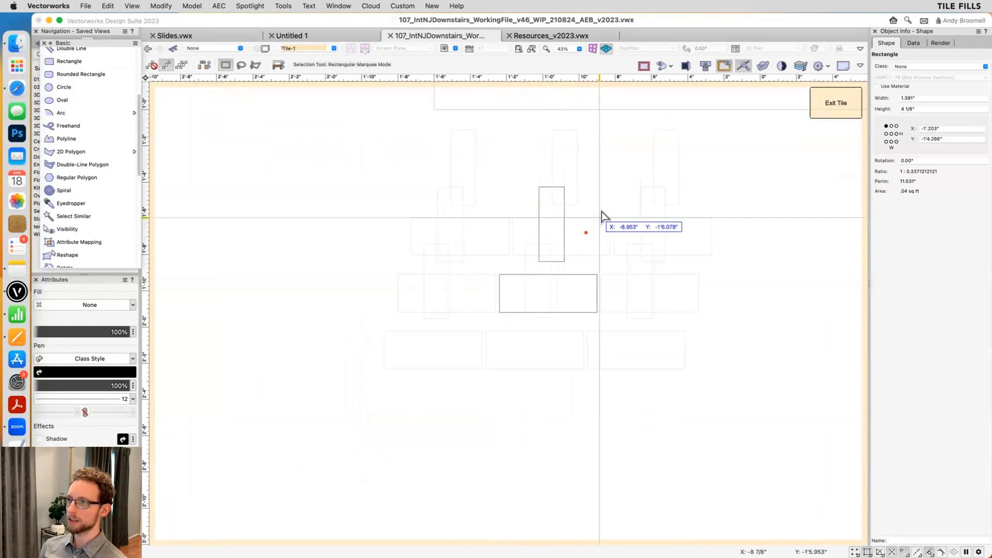
- Adjust the tile's repeat spacing so the neighbouring copies no longer overlap, and finish editing the tile
left_click_drag(631, 274, 693, 277)
scroll(529, 312, "down", 1)
left_click_drag(471, 391, 463, 435)
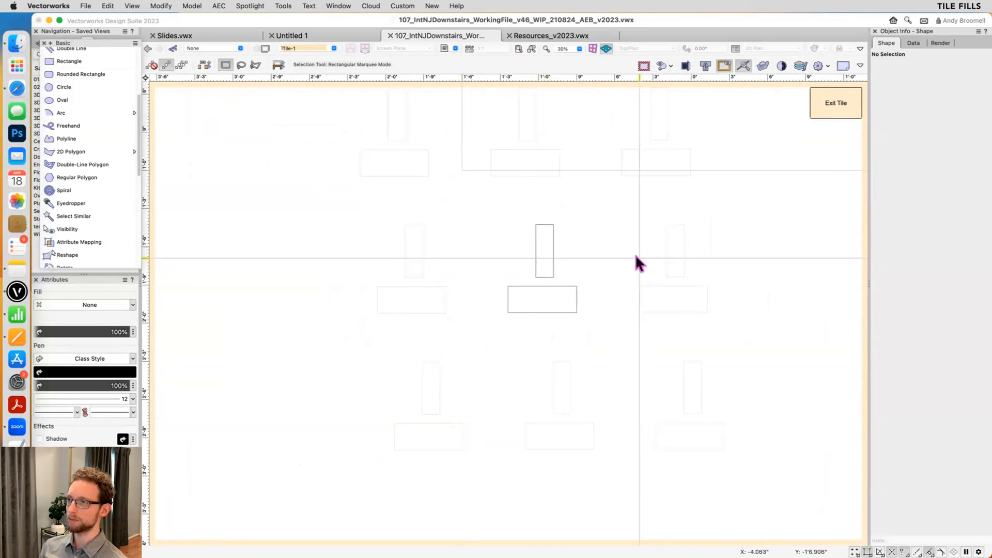
left_click(833, 101)
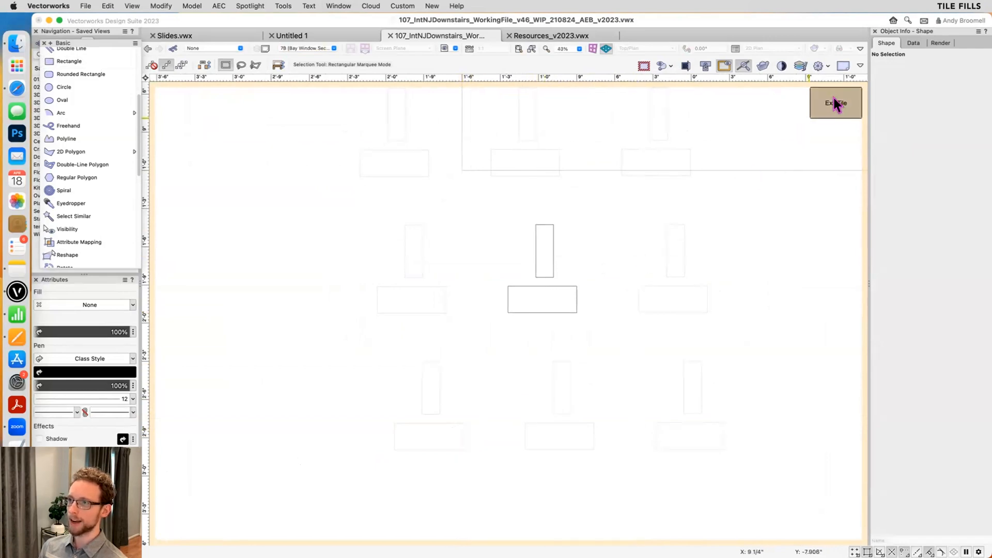
- Draw a rectangle about 11.3 by 9.8 inches below the sheet border and apply the Tile-1 fill to it
scroll(505, 379, "down", 1)
middle_click_drag(504, 378, 560, 195)
key("4")
left_click_drag(510, 326, 682, 474)
key("super+r")
double_click(379, 118)
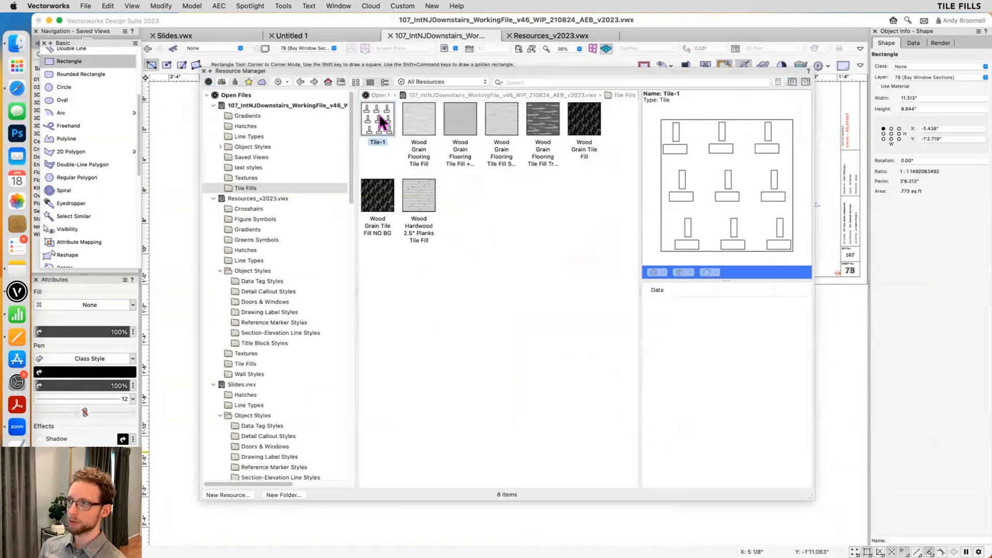
- Enlarge the tile-filled rectangle from its lower corner to about 6'1" by 4'5" so more repeats of the pattern show
key("super+r")
scroll(567, 419, "down", 2)
key("x")
left_click_drag(541, 438, 410, 501)
scroll(468, 418, "down", 1)
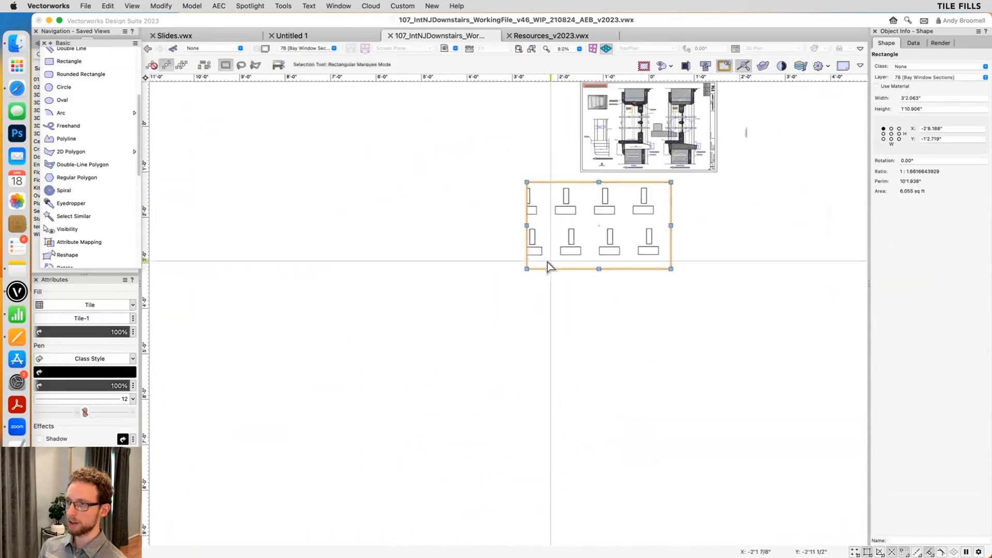
left_click_drag(525, 269, 383, 381)
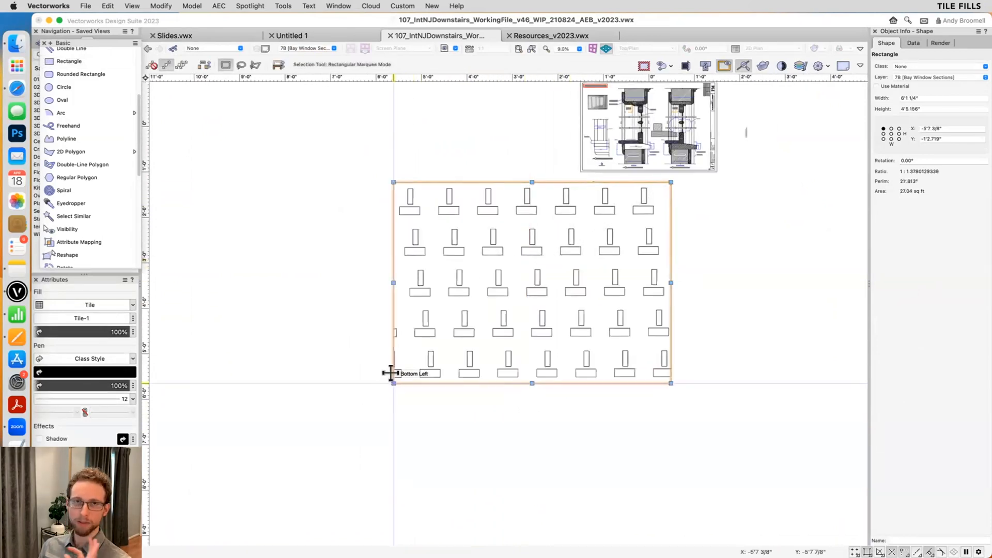
scroll(460, 322, "down", 1)
middle_click_drag(461, 317, 424, 364)
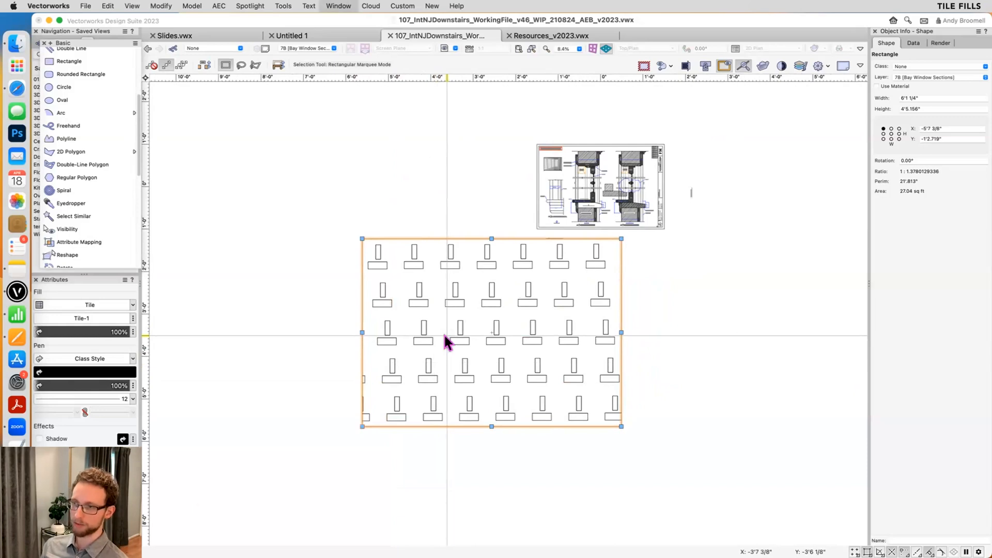
key("super+r")
left_click(230, 495)
left_click(481, 276)
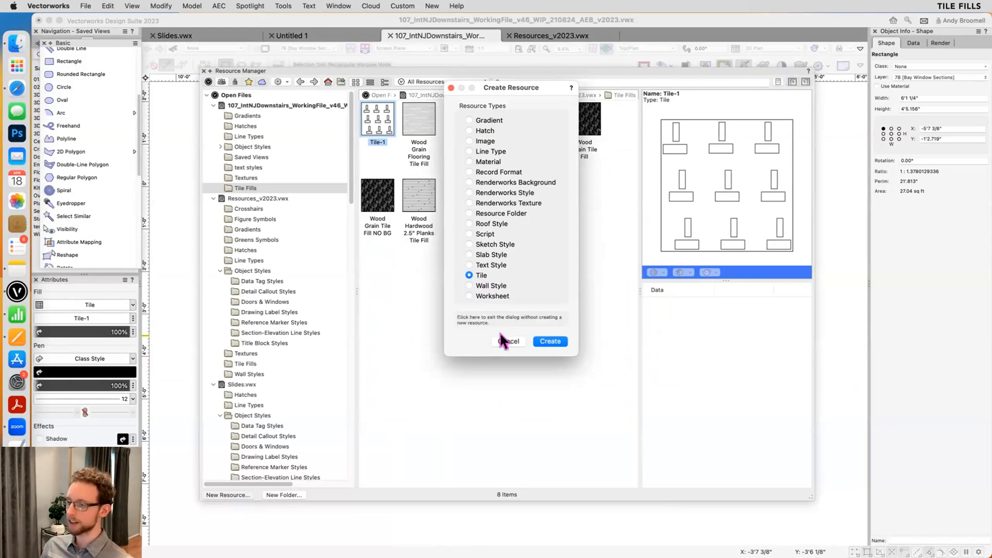
left_click(506, 341)
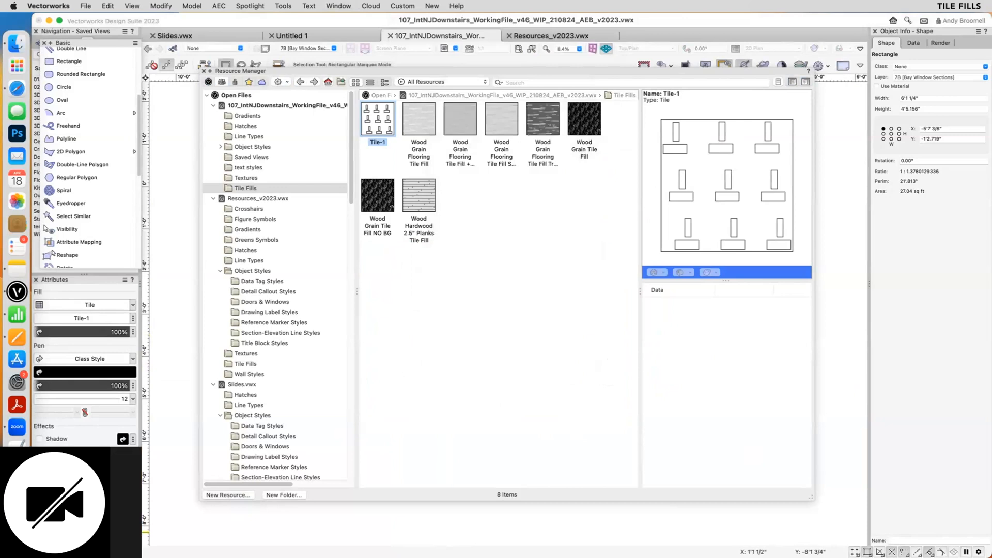
key("super+r")
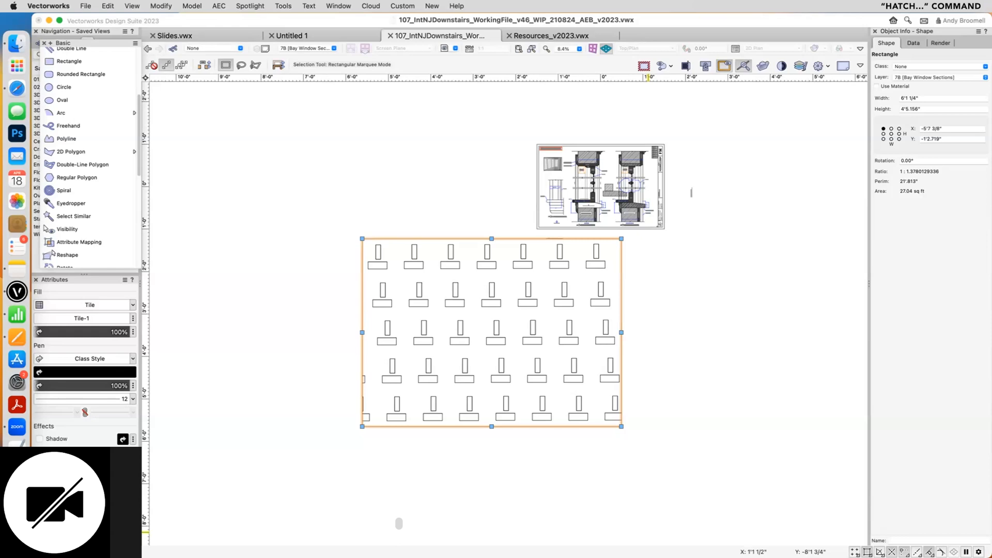
- Examine the hatched wall area below the sill in casement window section 7A, opening and leaving the viewport's annotations
left_click(669, 378)
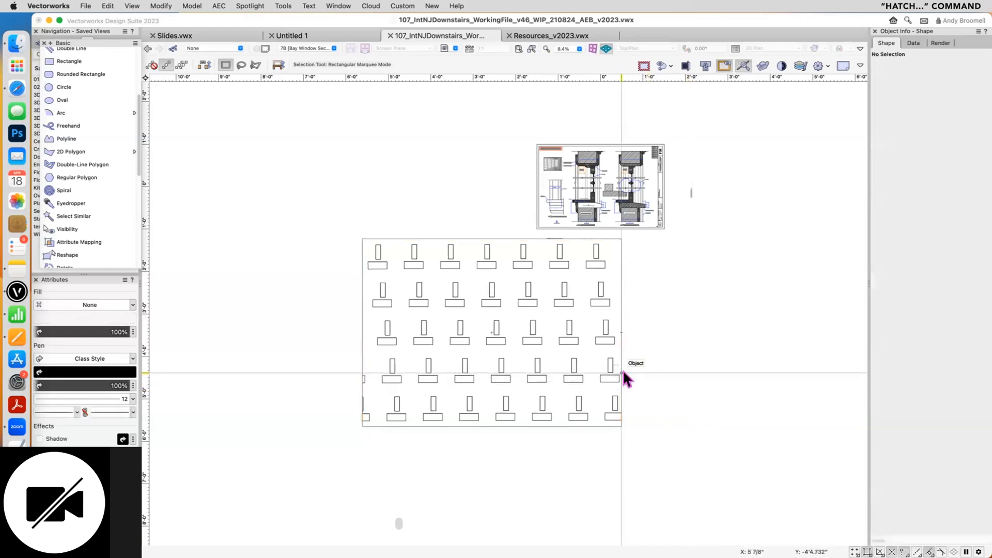
scroll(622, 372, "down", 1)
key("n")
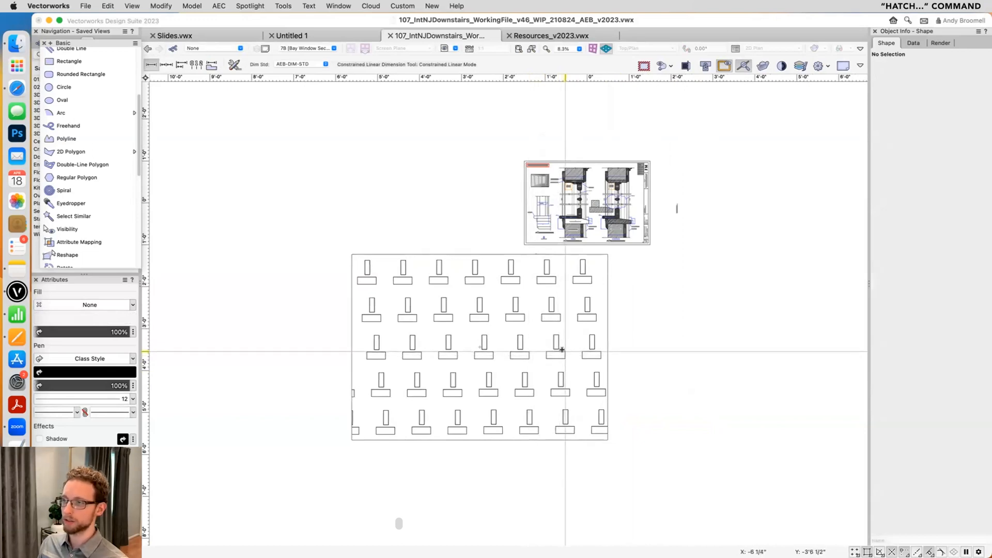
scroll(677, 207, "up", 8)
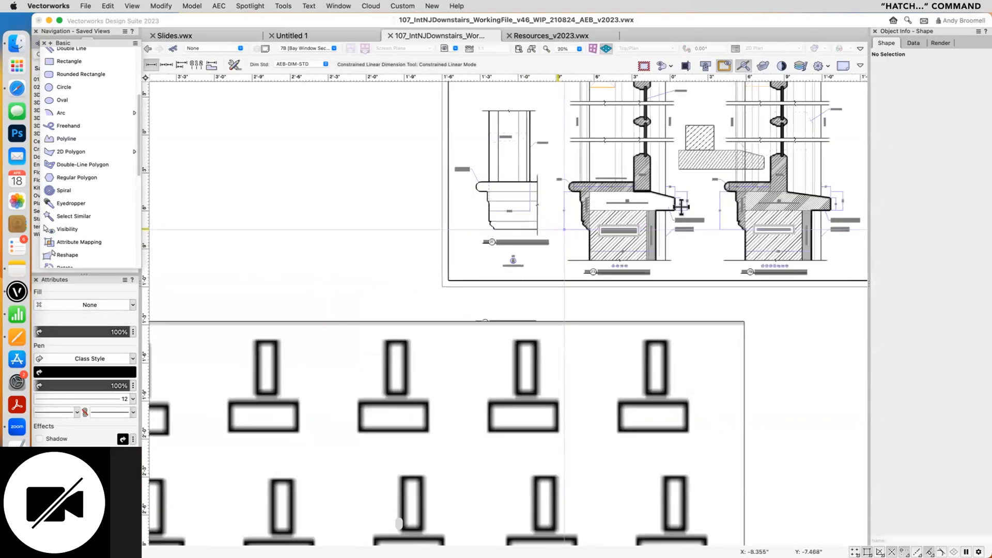
middle_click_drag(620, 281, 623, 289)
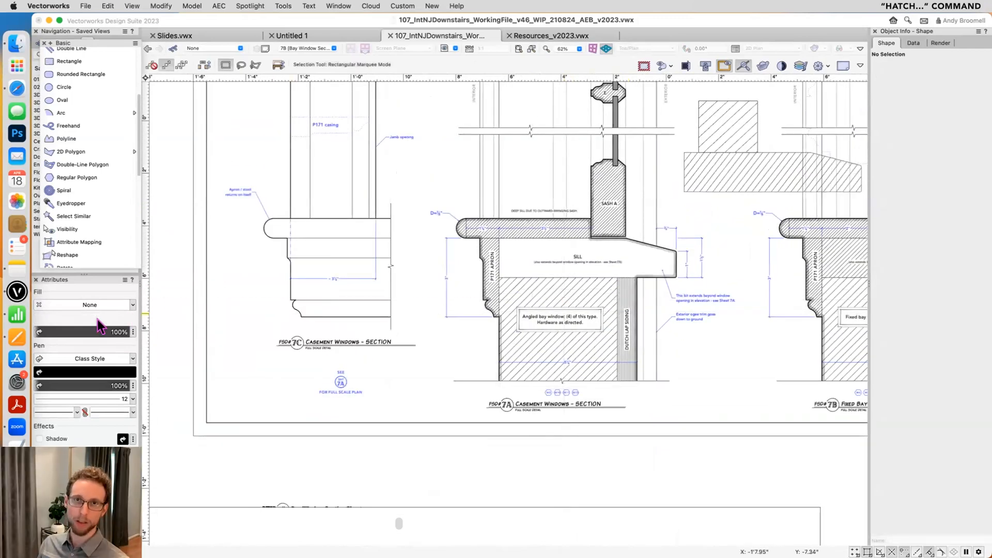
scroll(574, 290, "up", 8)
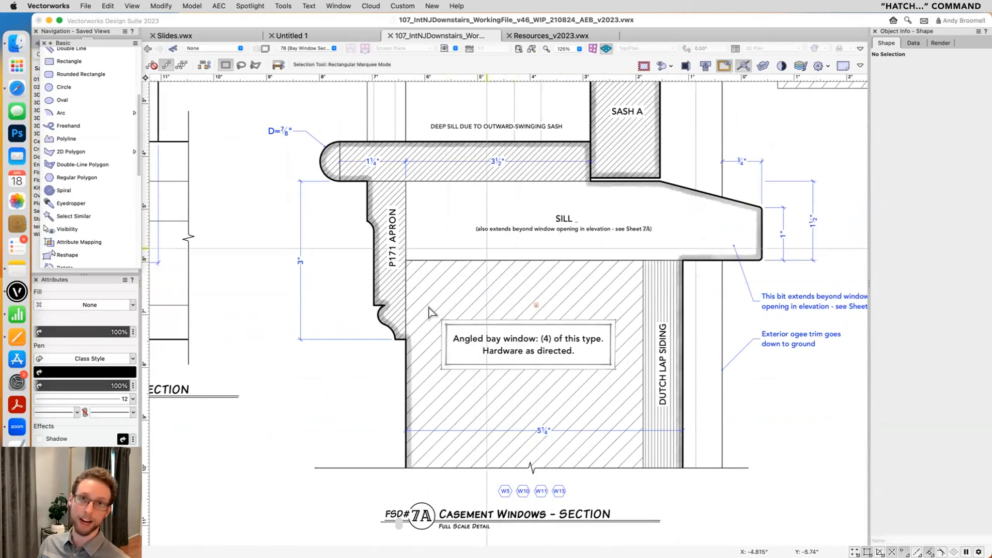
double_click(475, 264)
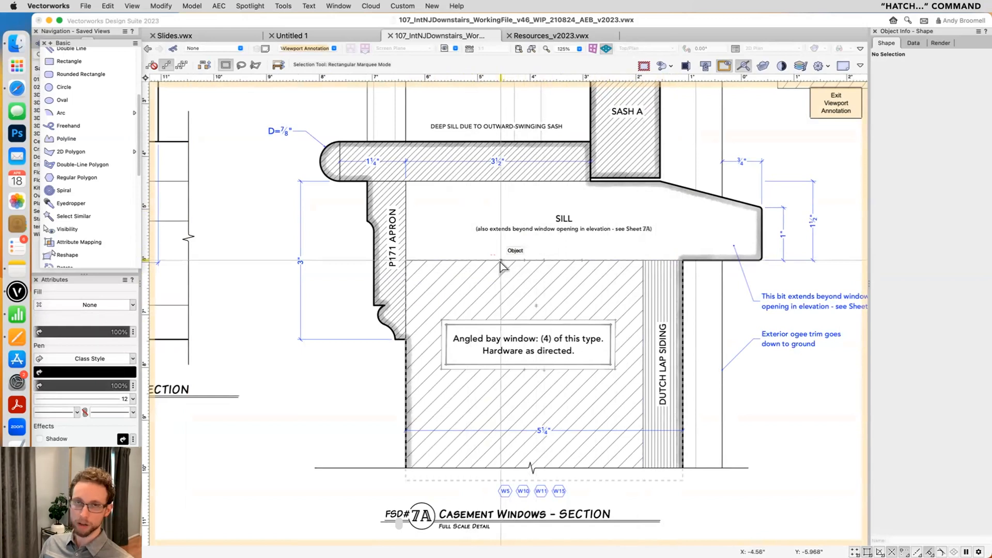
left_click(832, 106)
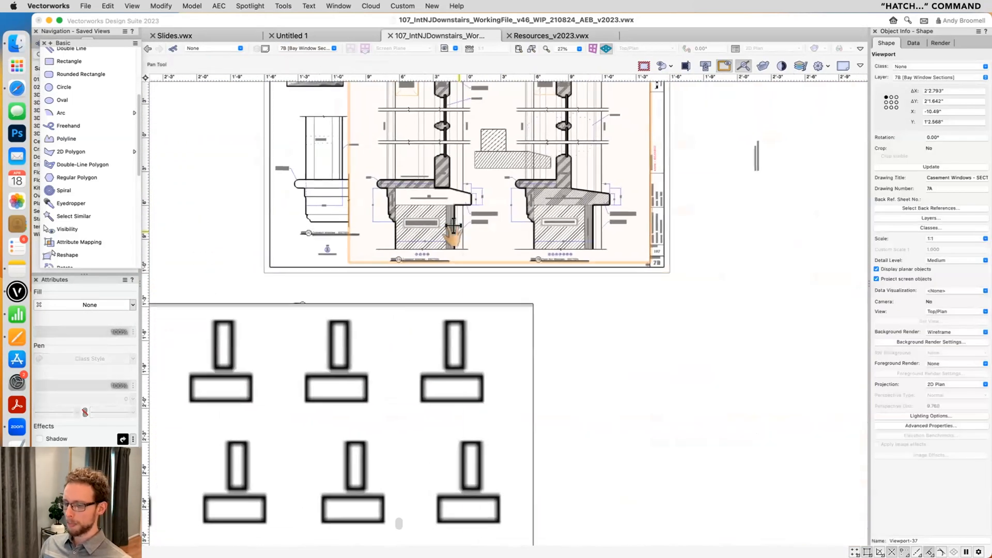
- Draw a rectangle about 1'1.7" by 8.3" in the empty area beside the tile-filled rectangle
key("4")
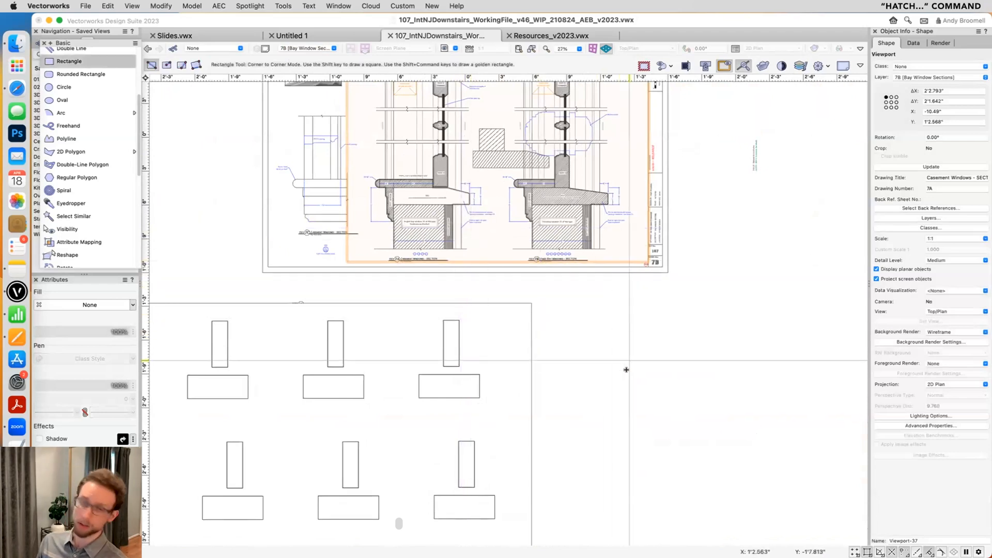
left_click(592, 405)
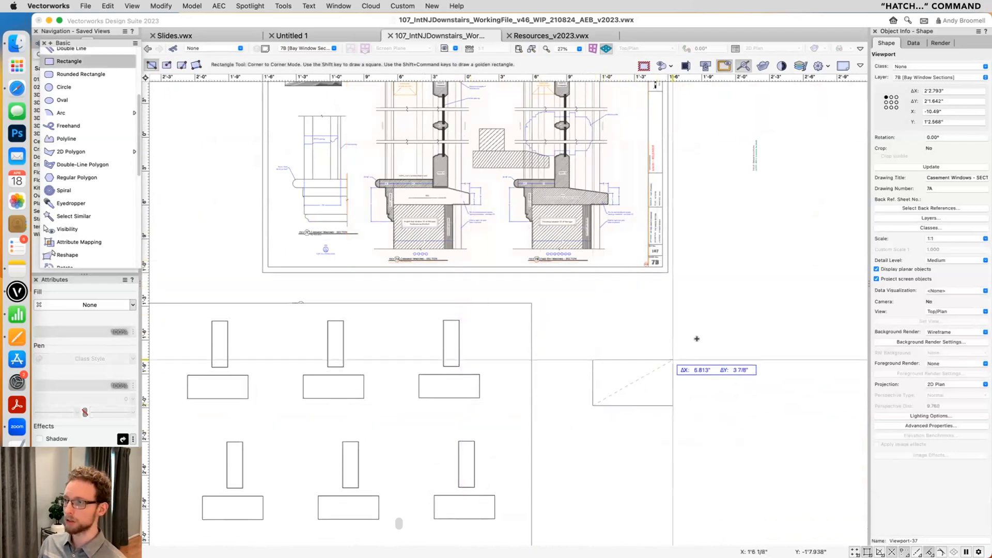
left_click(747, 311)
- Apply the Brick Modular Running Bond HF hatch to the new rectangle with the Hatch command, setting its origin inside and its direction horizontal
left_click(457, 6)
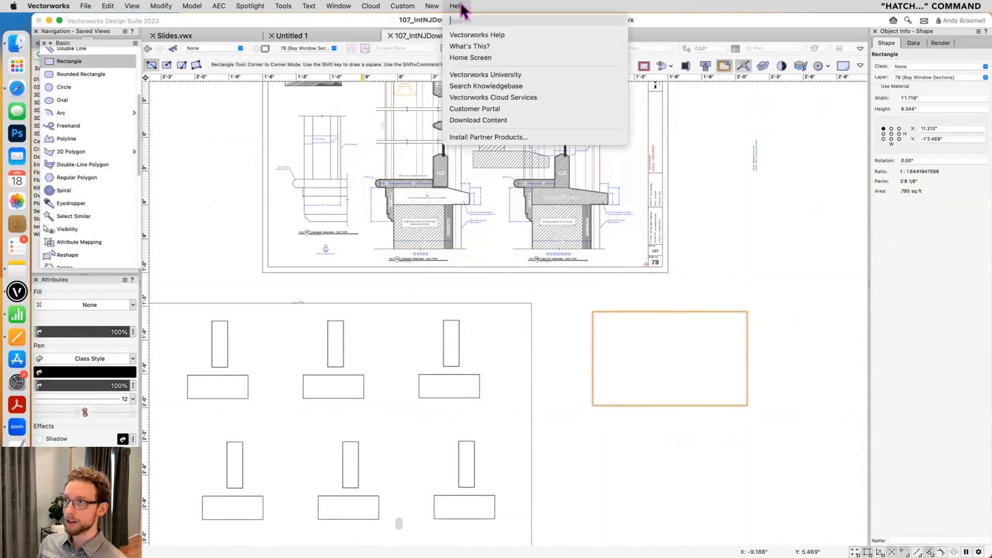
type("hatch")
mouse_move(472, 36)
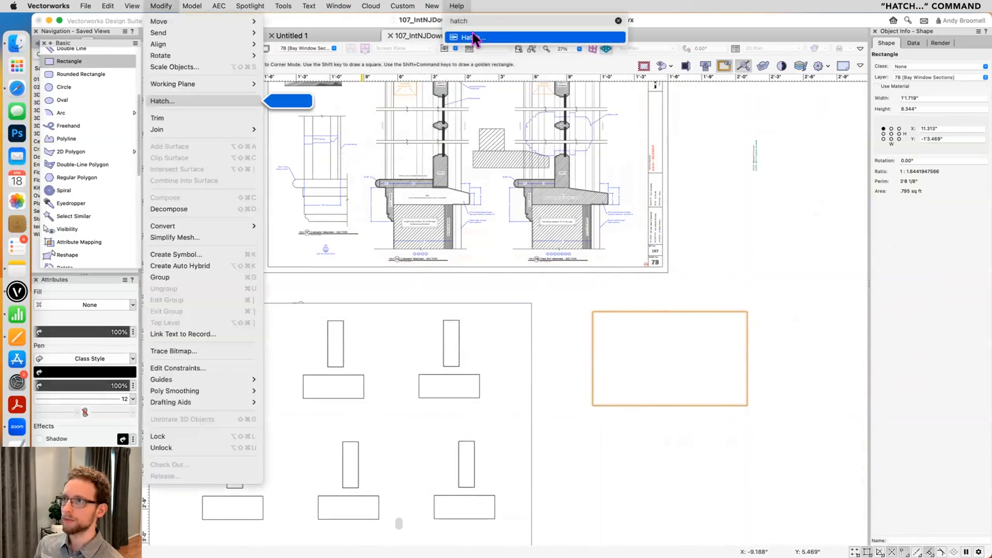
left_click(169, 100)
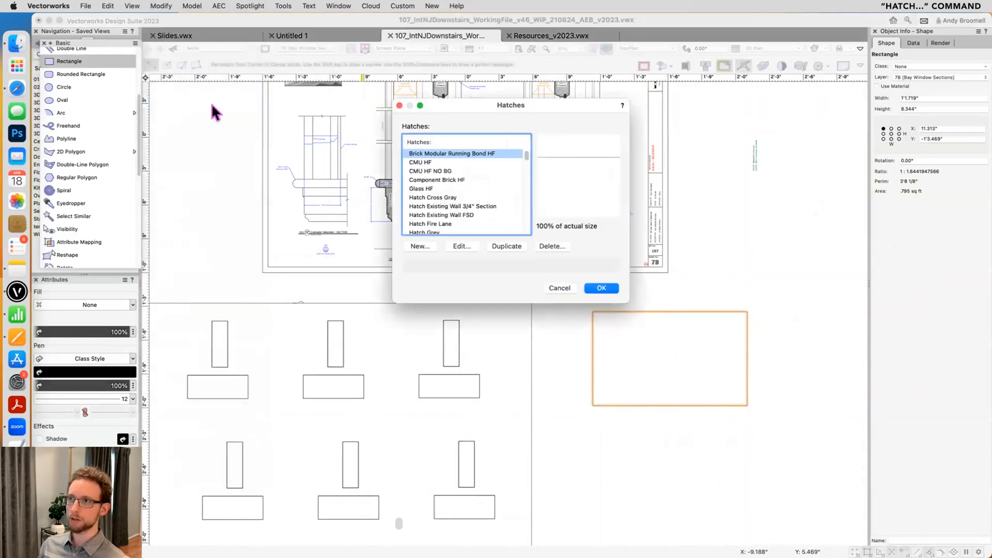
left_click(430, 171)
left_click(428, 179)
left_click(427, 189)
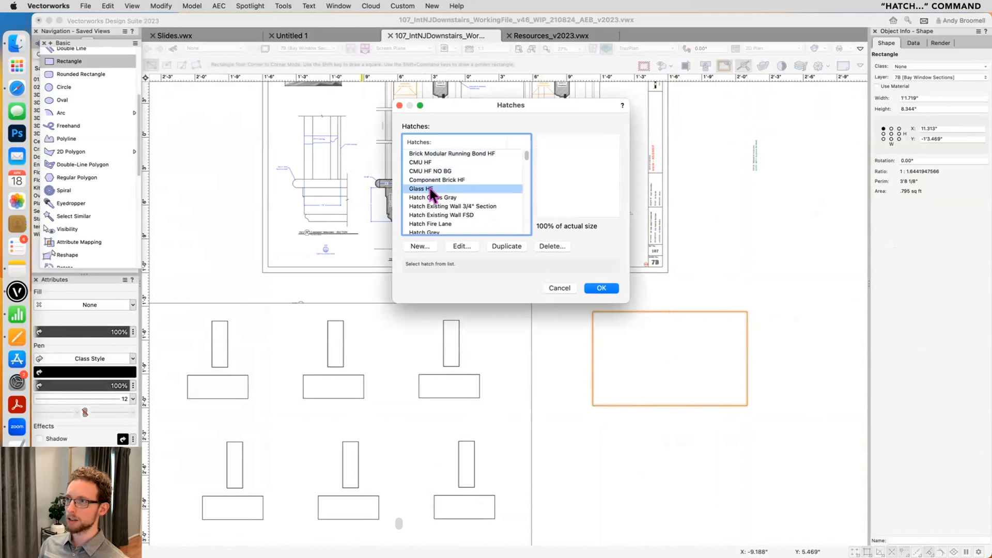
left_click(429, 153)
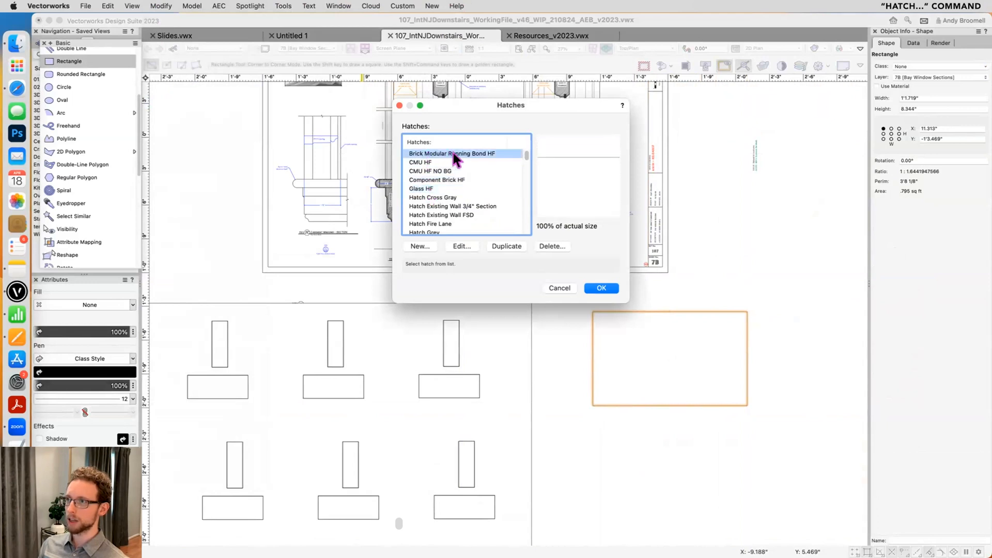
left_click(601, 287)
left_click(635, 342)
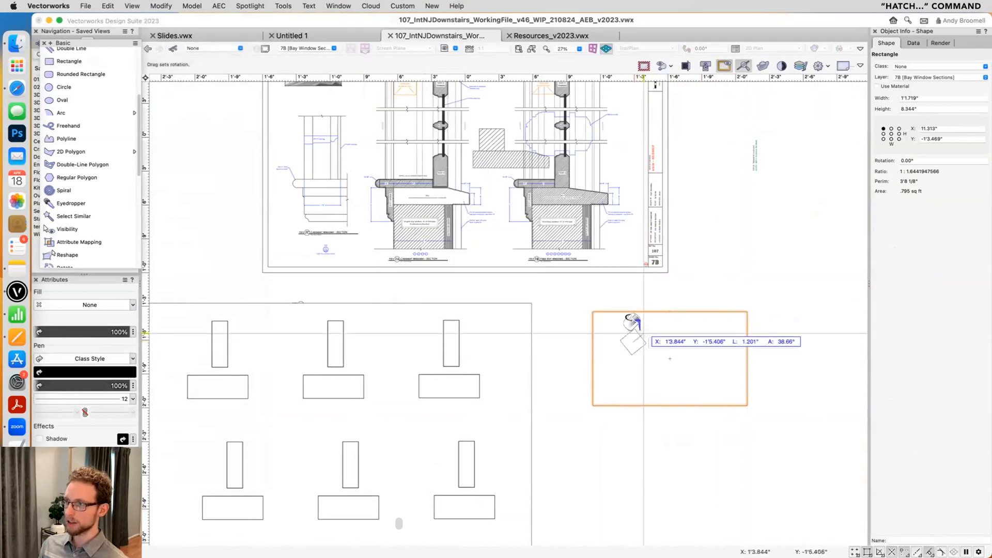
left_click(674, 336)
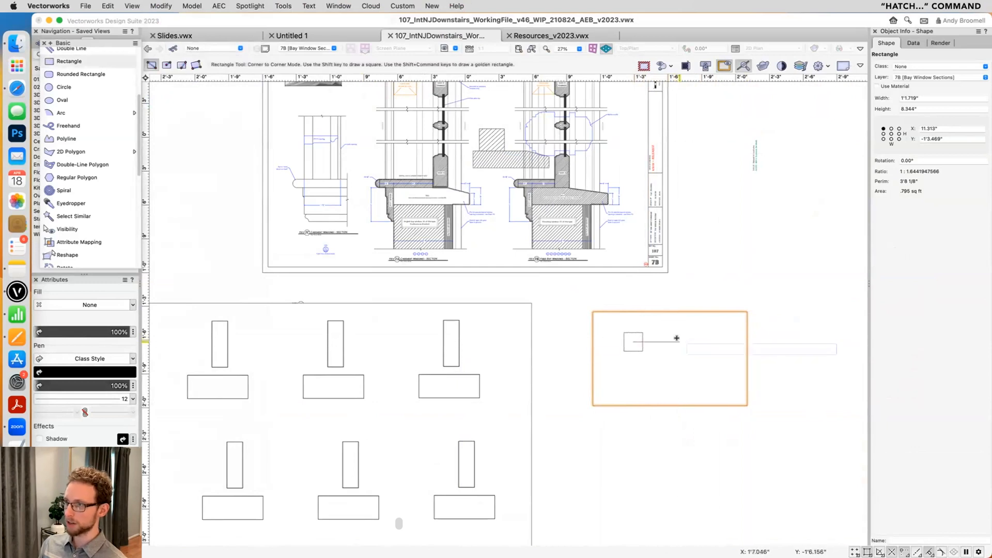
key("x")
- Dimension the height of the middle brick course at the hatched rectangle's right edge, leaving nothing selected
scroll(717, 341, "up", 5)
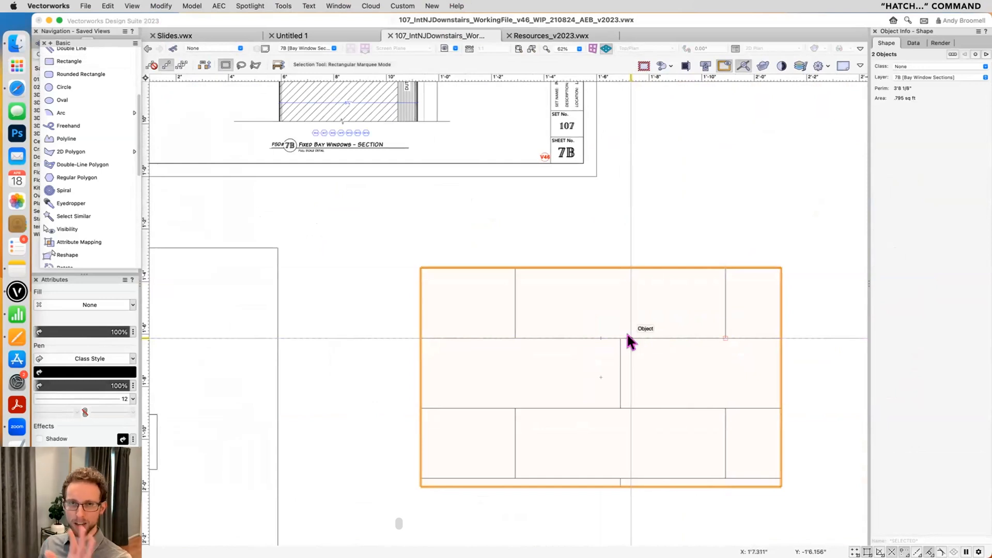
scroll(620, 338, "down", 1)
middle_click_drag(613, 334, 537, 325)
key("n")
left_click(701, 398)
left_click(702, 329)
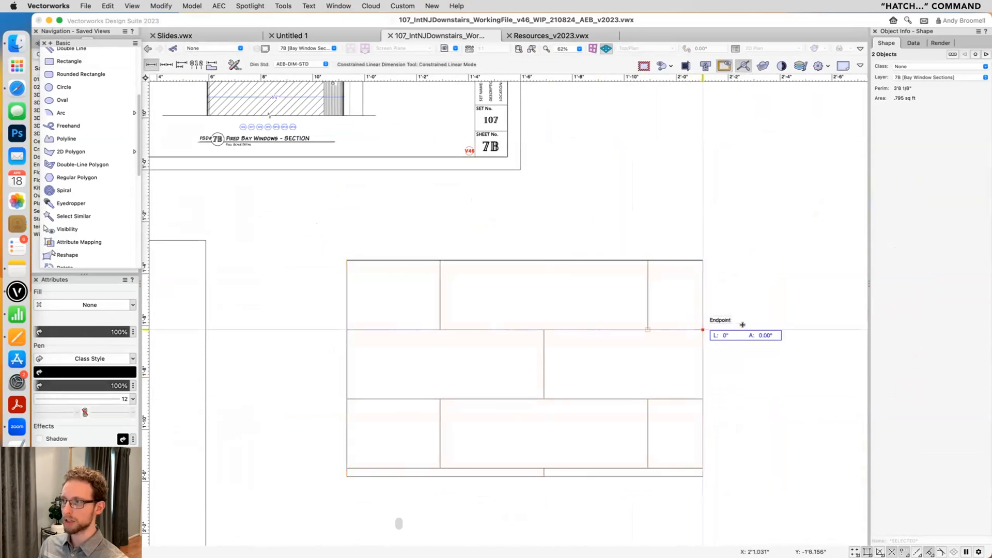
left_click(776, 335)
scroll(672, 371, "up", 2)
middle_click_drag(668, 370, 640, 361)
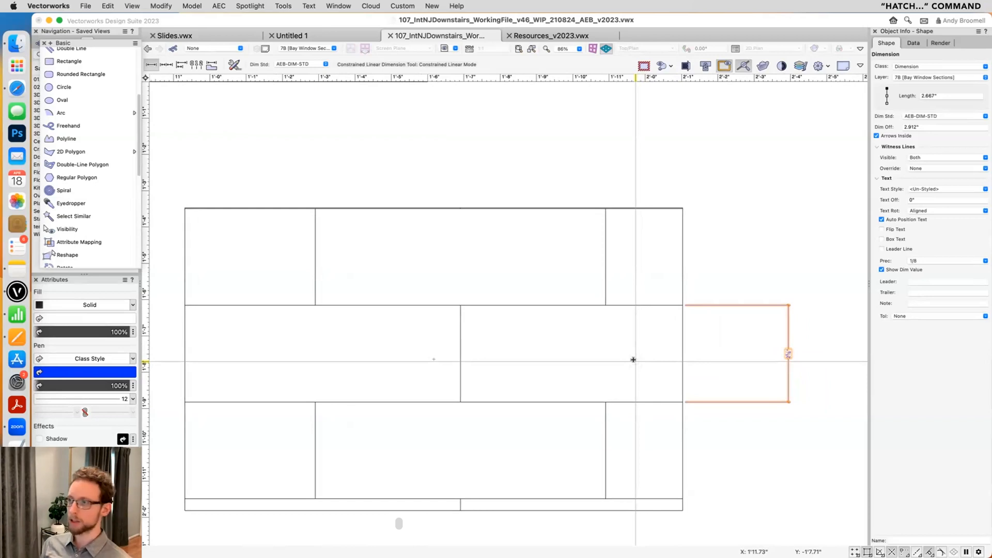
key("super+r")
key("super+r")
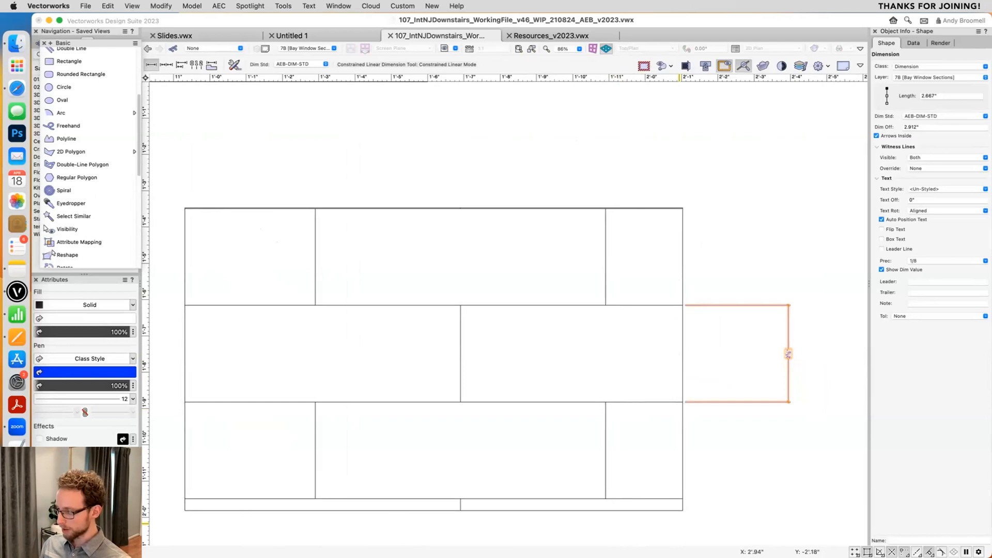
key("x")
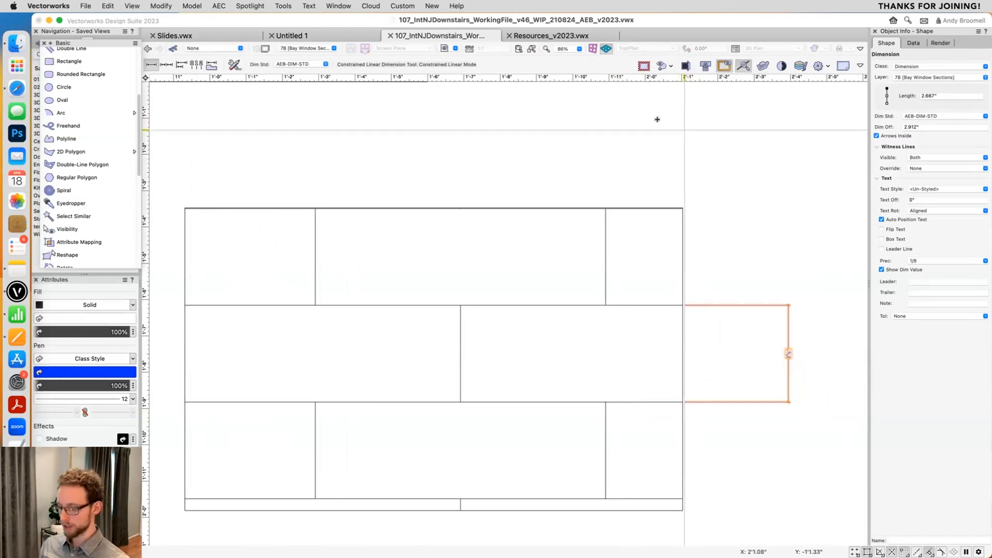
left_click(446, 150)
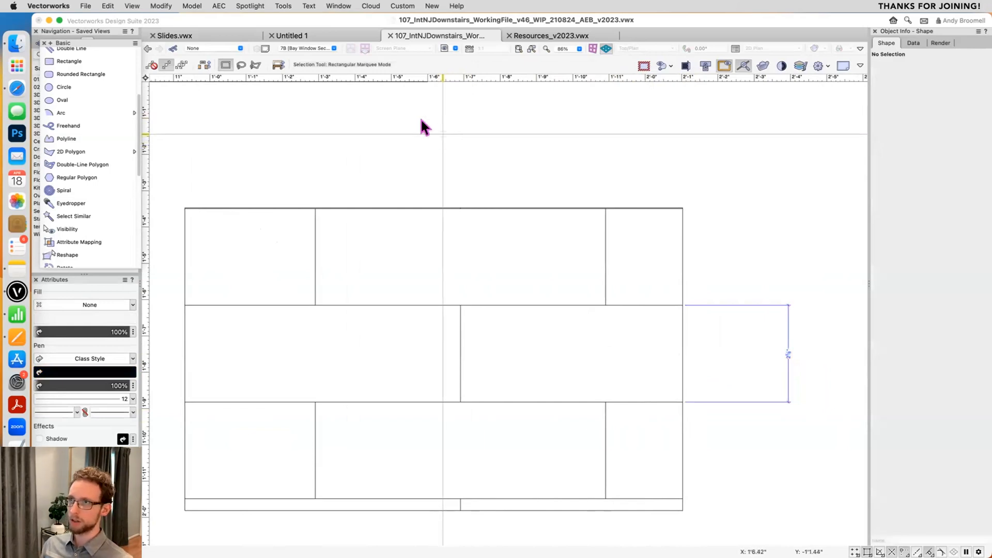
- Revert Slides.vwx to its last saved copy and go to the saved view with the closing thank-you slide
left_click(209, 34)
left_click(86, 6)
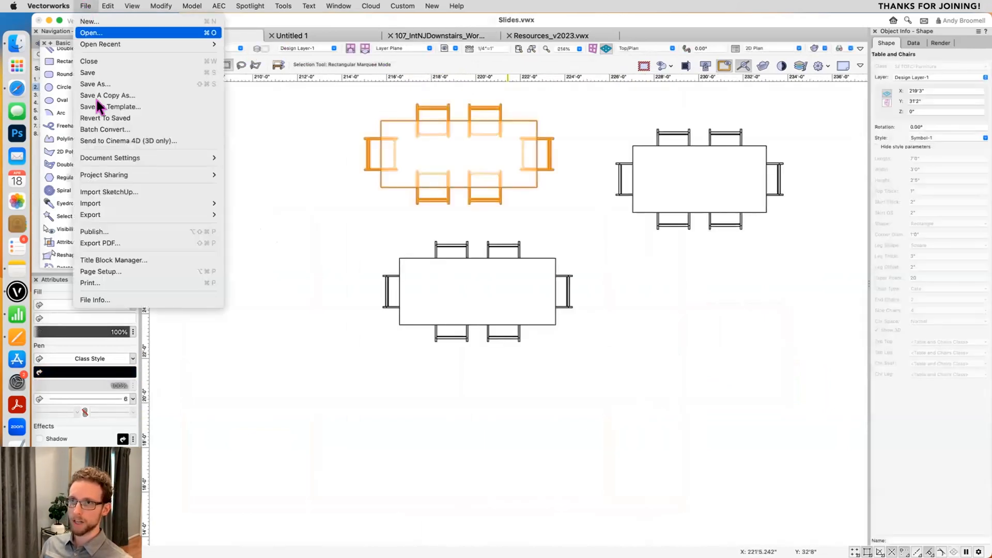
left_click(113, 118)
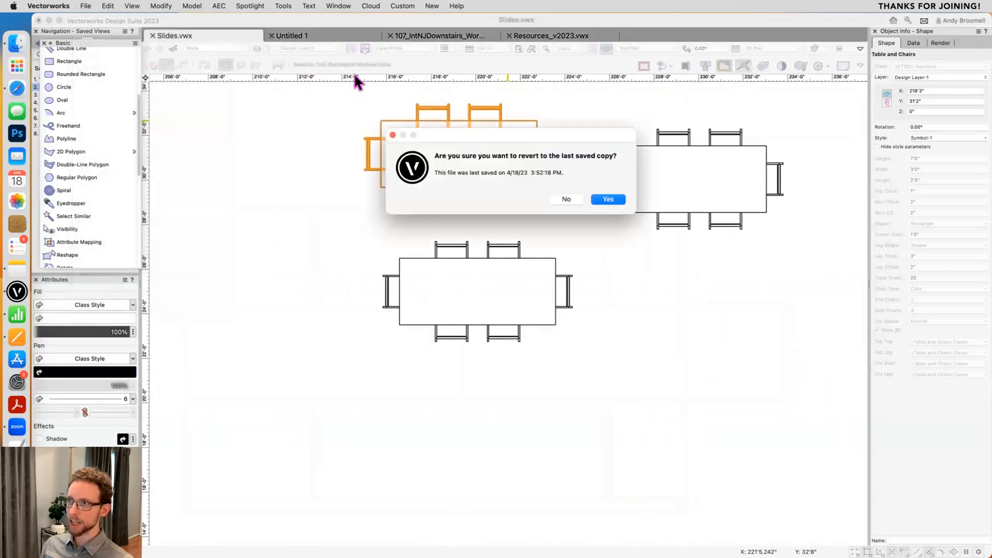
left_click(607, 200)
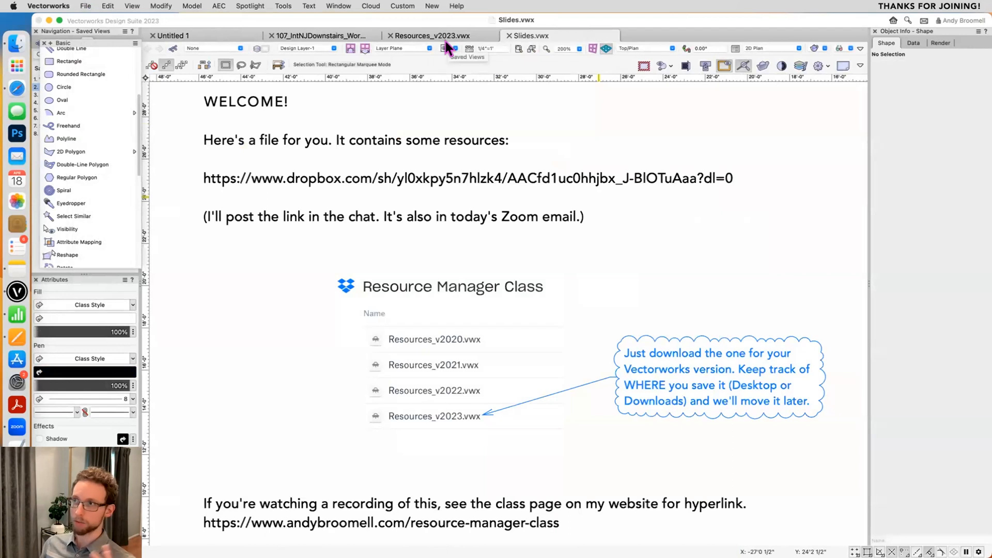
left_click(445, 47)
left_click(468, 190)
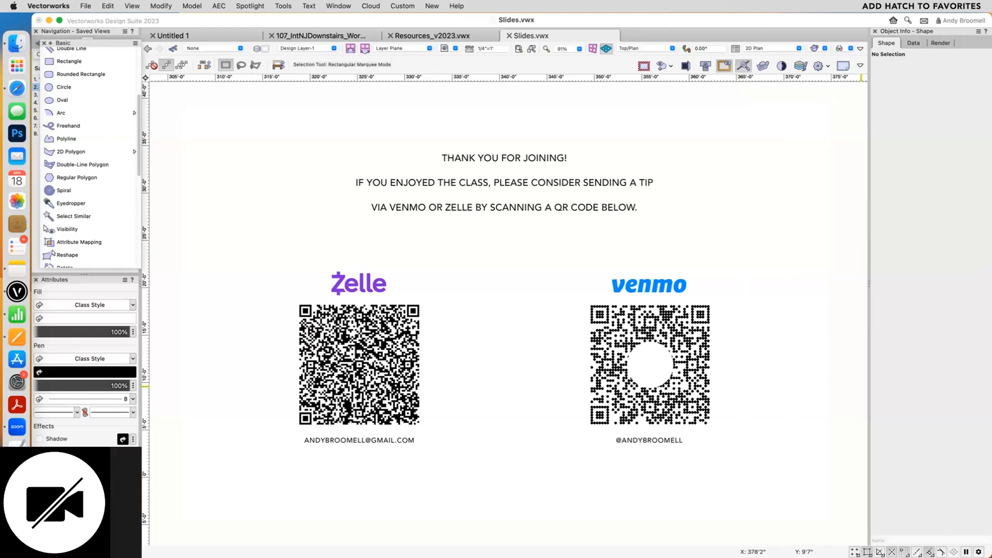
- Switch to the 107 working file and open the viewport annotations at the hatched sill-shaped polyline between sections 7A and 7B
left_click(282, 187)
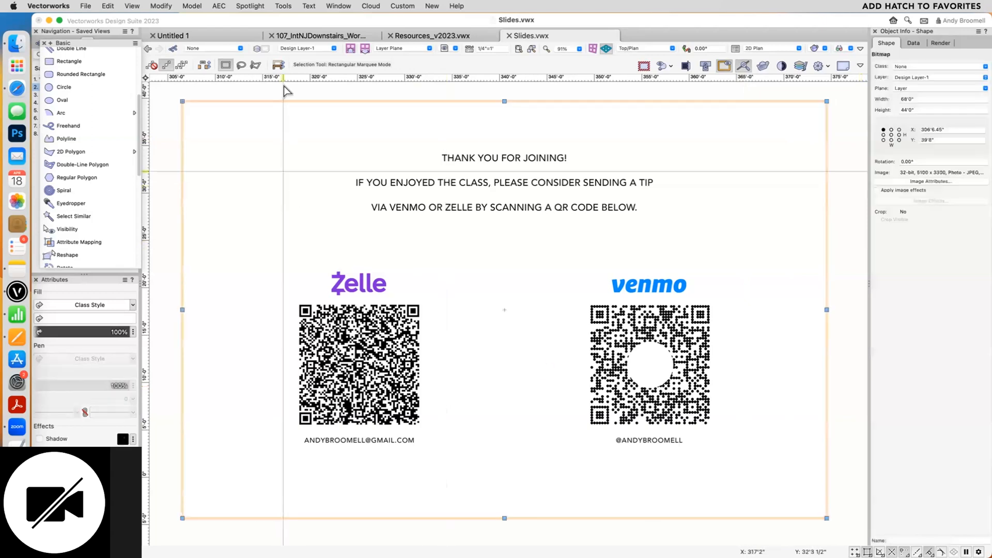
left_click(226, 36)
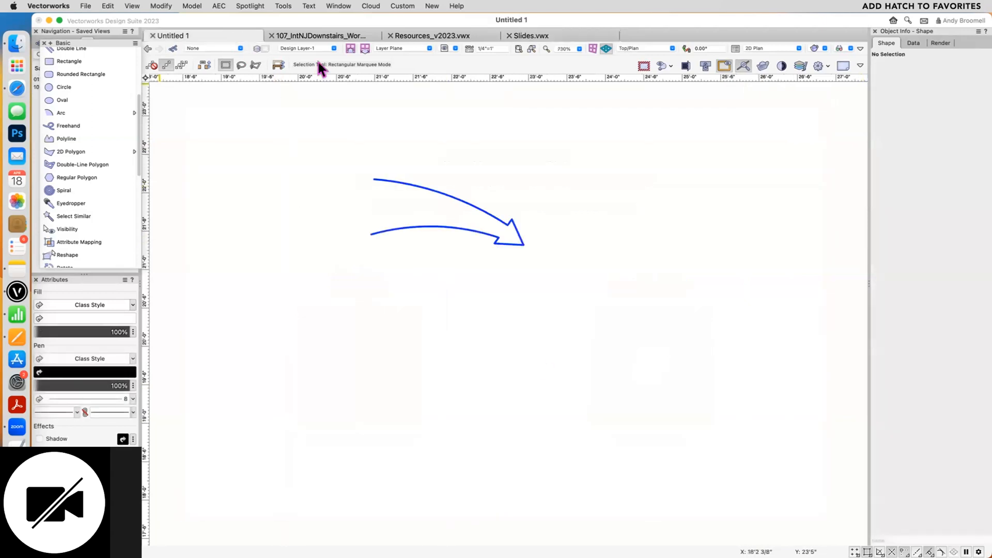
left_click(439, 36)
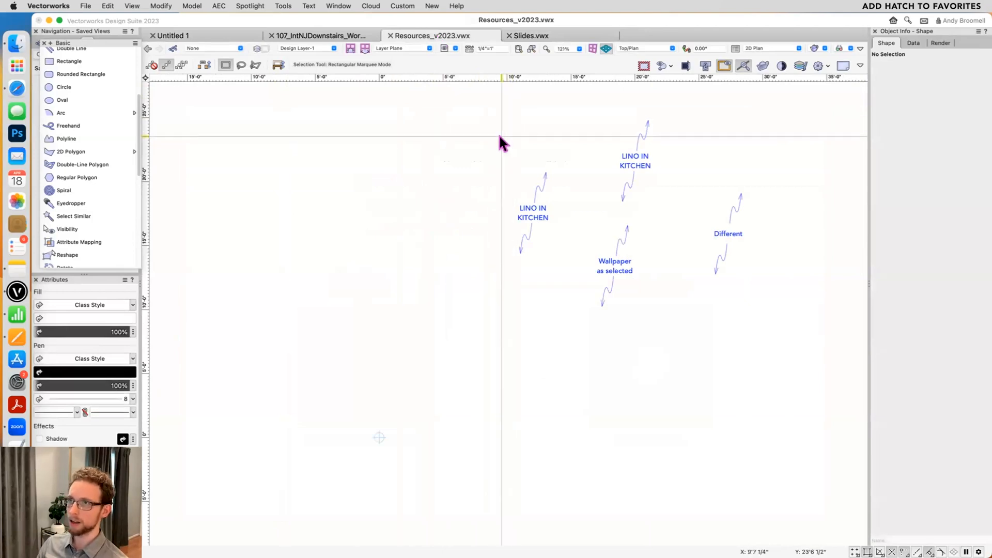
left_click(345, 37)
scroll(454, 253, "up", 5)
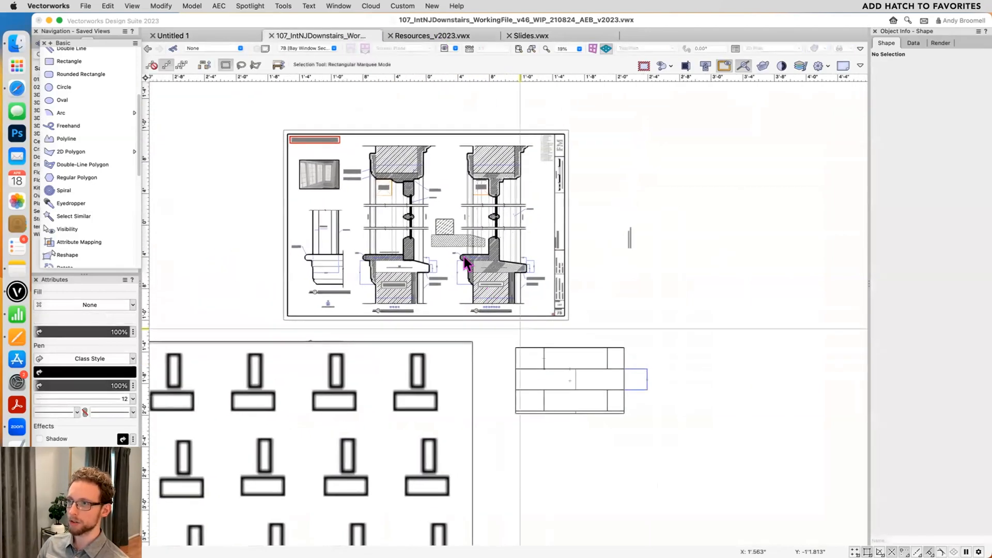
double_click(454, 259)
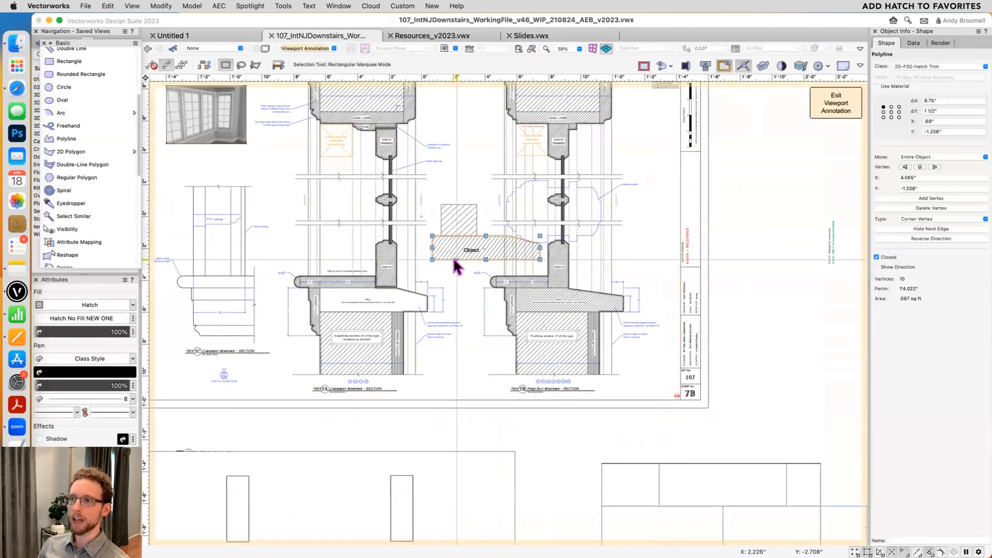
- Find Hatch No Fill NEW ONE in the working file's Hatches folder in the Resource Manager and try to copy it to a favorites file
key("super+r")
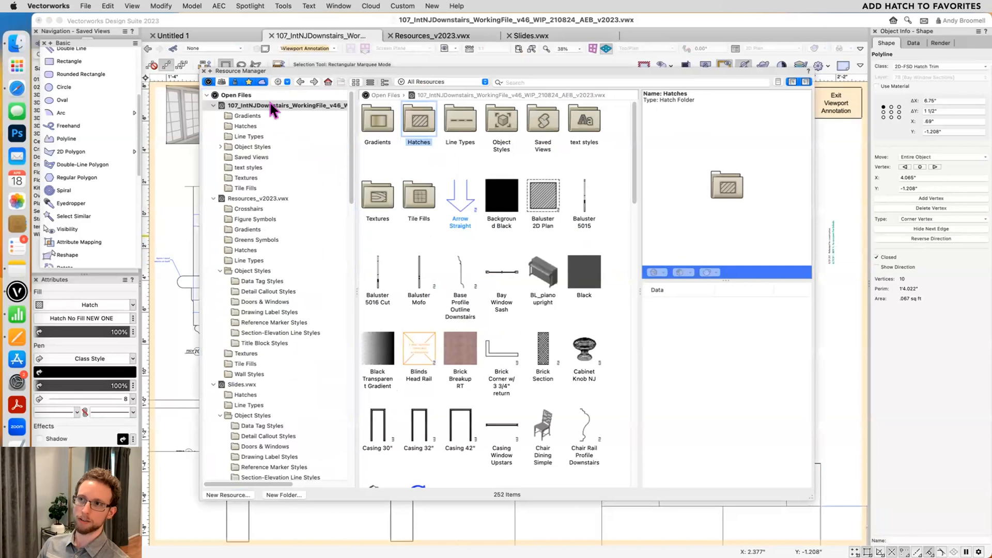
left_click(257, 105)
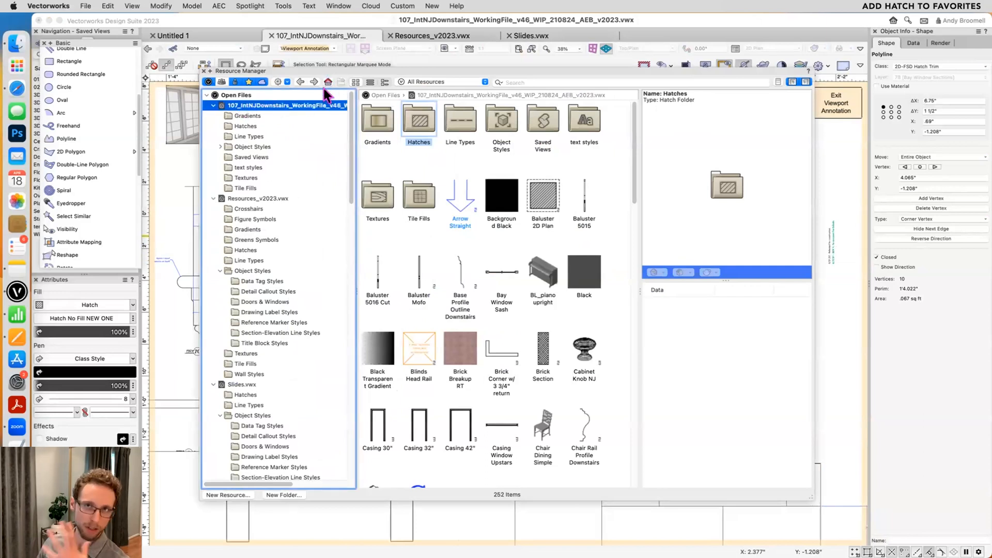
scroll(481, 269, "down", 5)
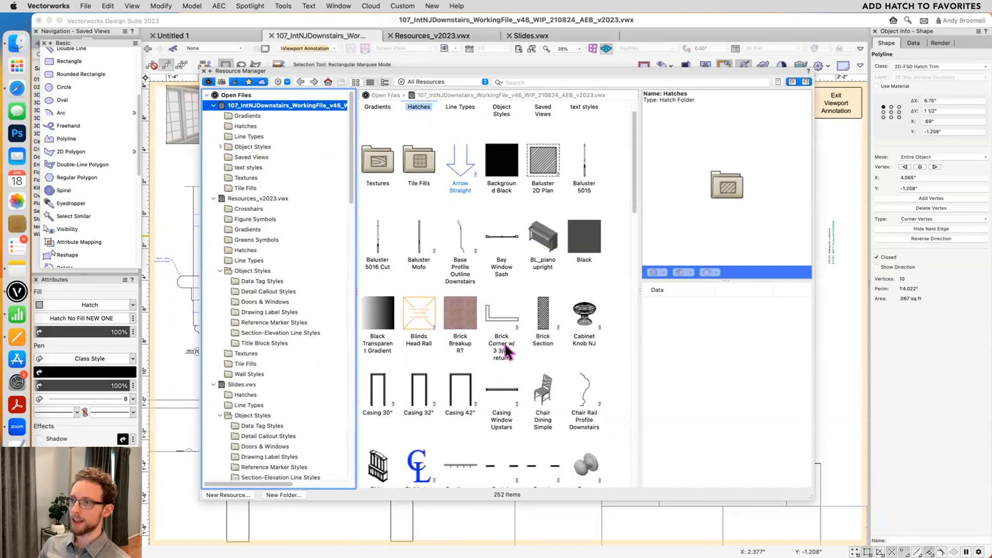
scroll(499, 349, "up", 5)
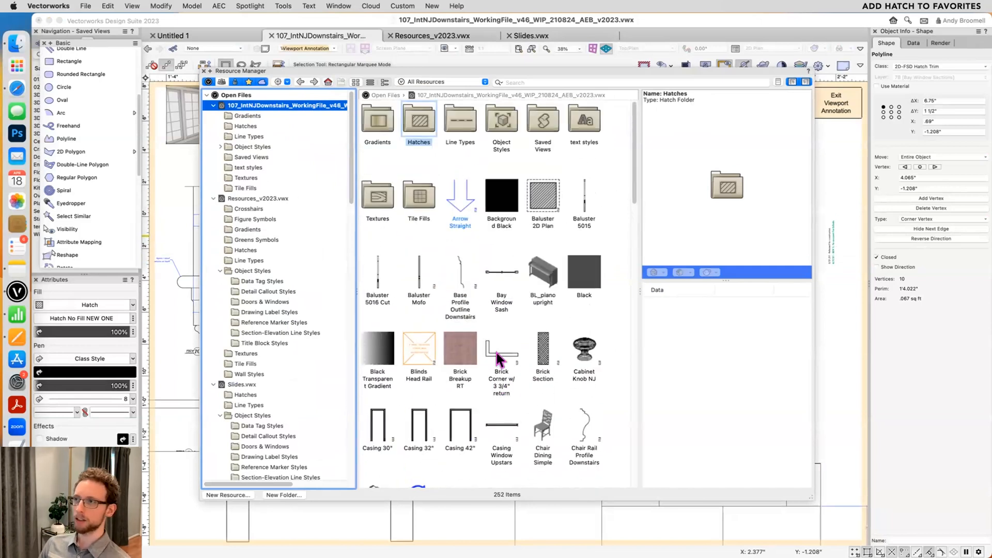
double_click(414, 124)
left_click(376, 274)
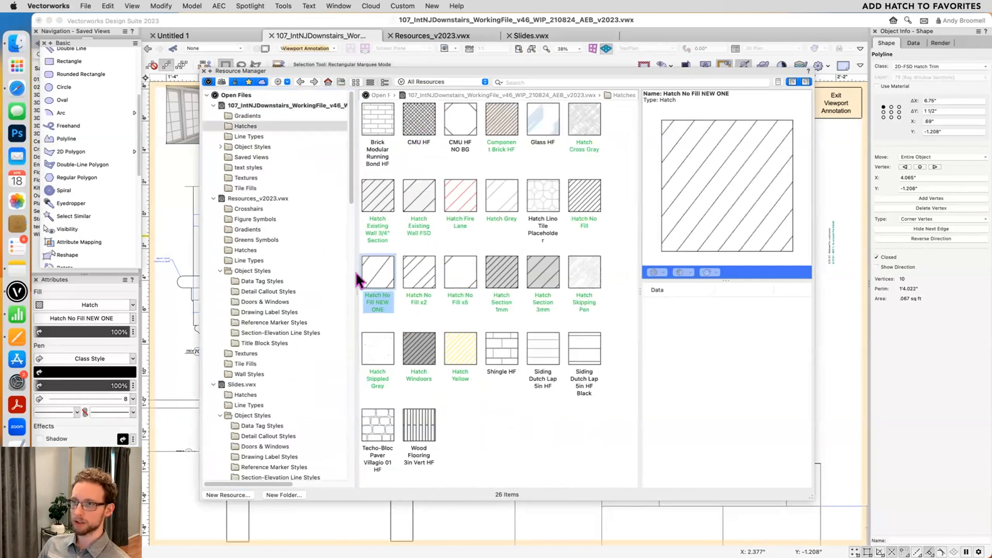
mouse_move(370, 275)
left_mouse_down()
mouse_move(281, 204)
mouse_move(282, 287)
mouse_move(256, 207)
mouse_move(248, 217)
mouse_move(271, 261)
mouse_move(258, 297)
left_mouse_up()
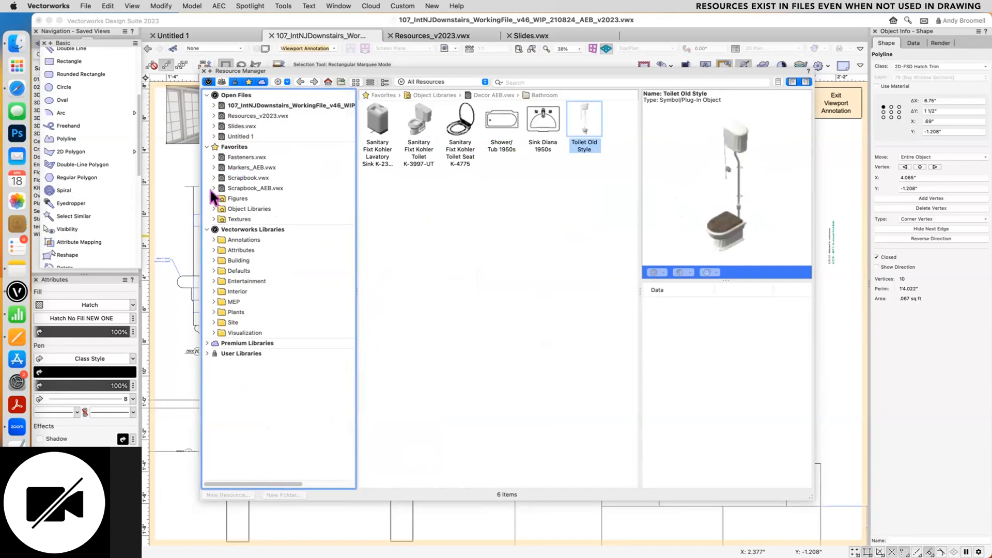
- Create a new document and show its own resources in the Resource Manager
left_click(256, 104)
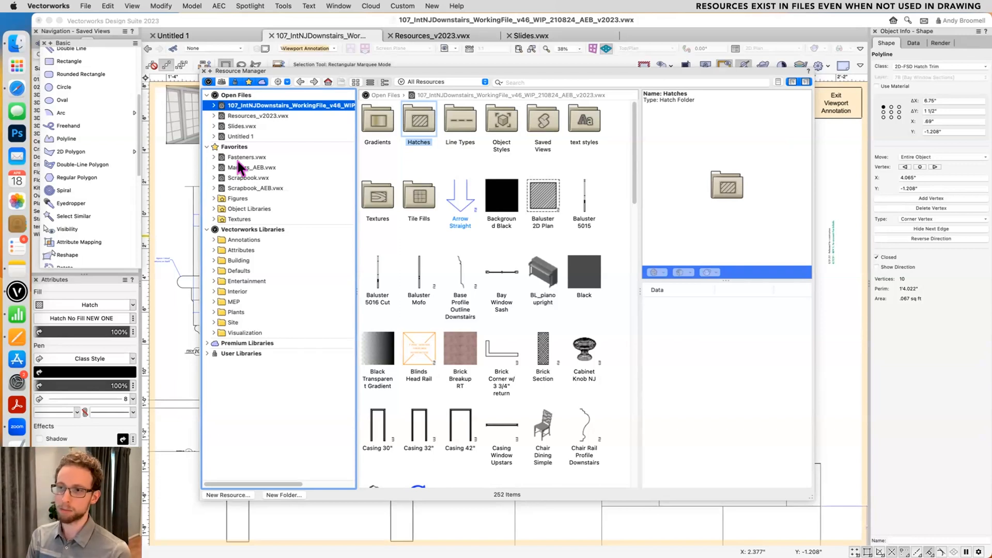
key("super+n")
left_click(562, 214)
key("super+r")
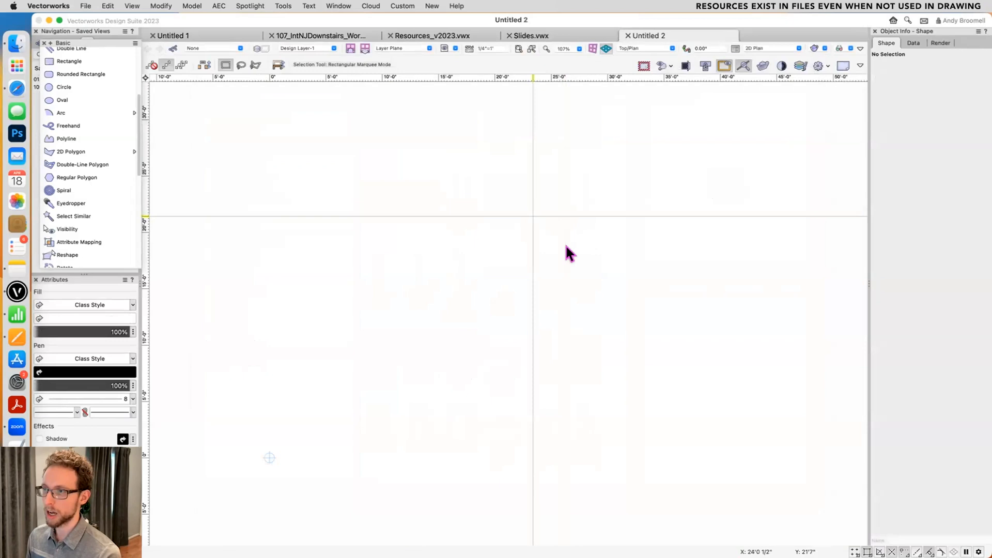
key("super+r")
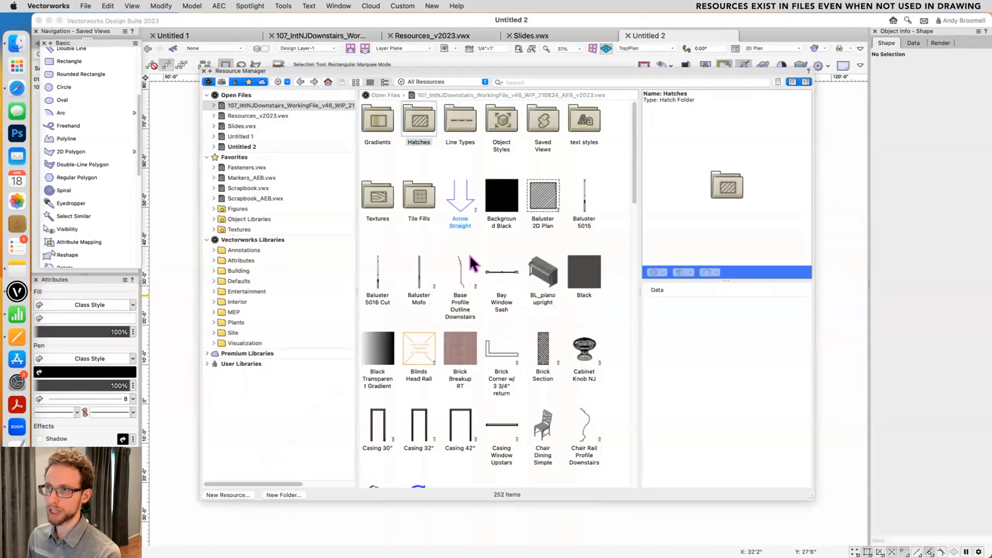
left_click(328, 82)
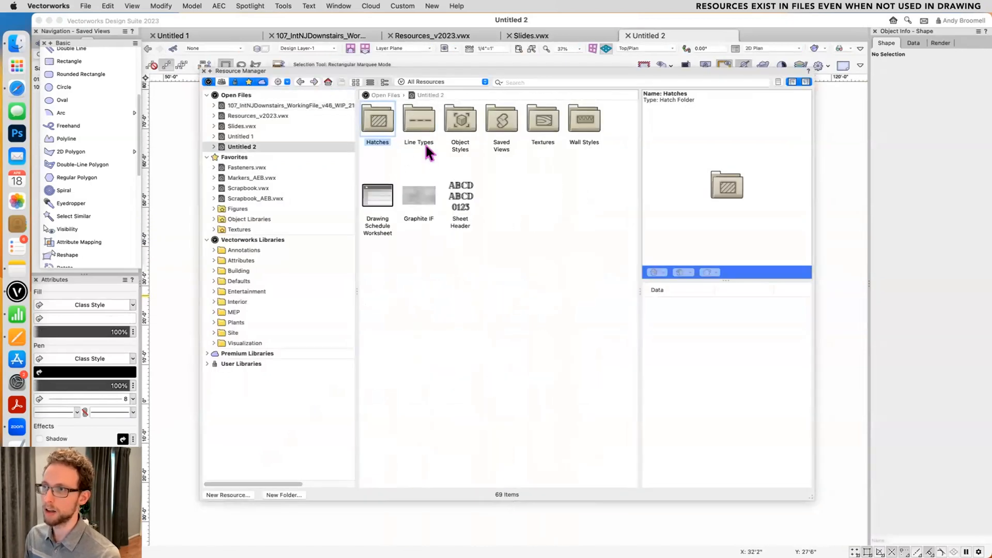
- Examine the hatches, line types and detail callout styles that the new document contains
double_click(378, 120)
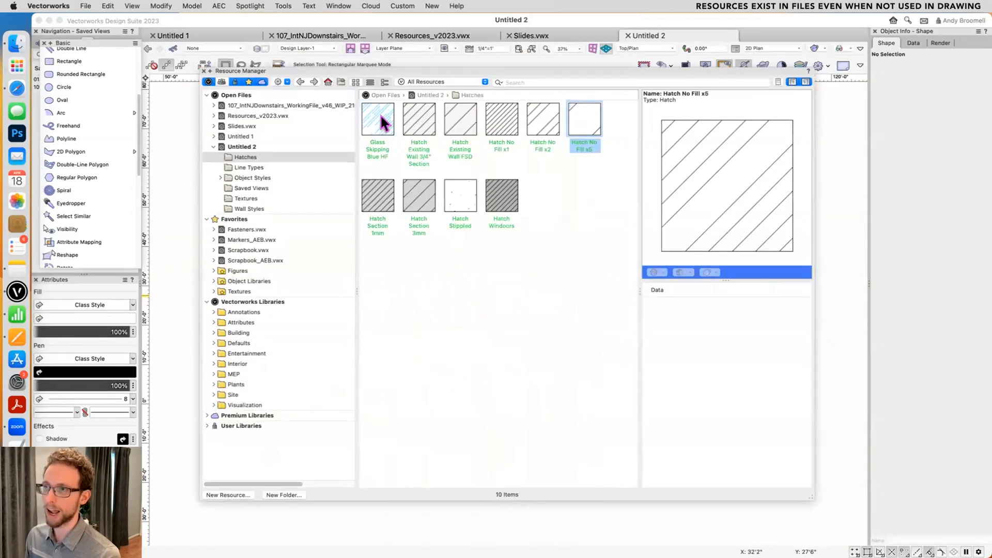
left_click(242, 145)
left_click(243, 166)
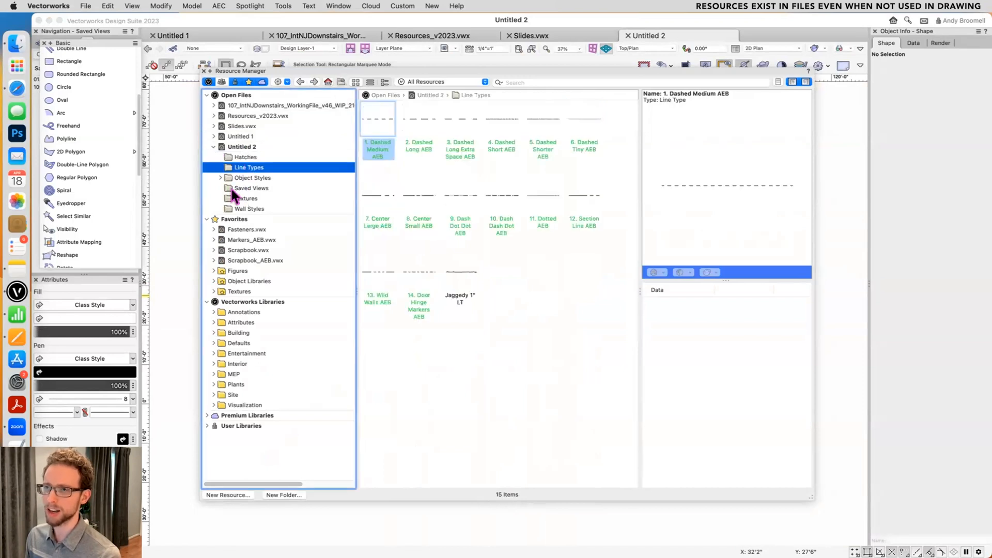
left_click(244, 179)
left_click(221, 178)
left_click(259, 188)
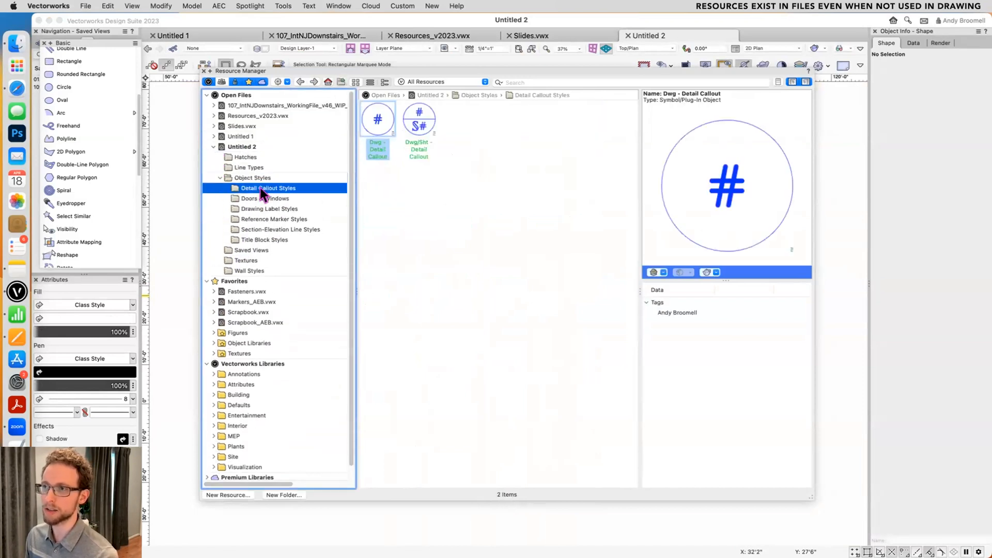
- Examine the new document's Doors & Windows and Drawing Label Styles resources and the contents of the Fasteners.vwx favorites file
key("Down")
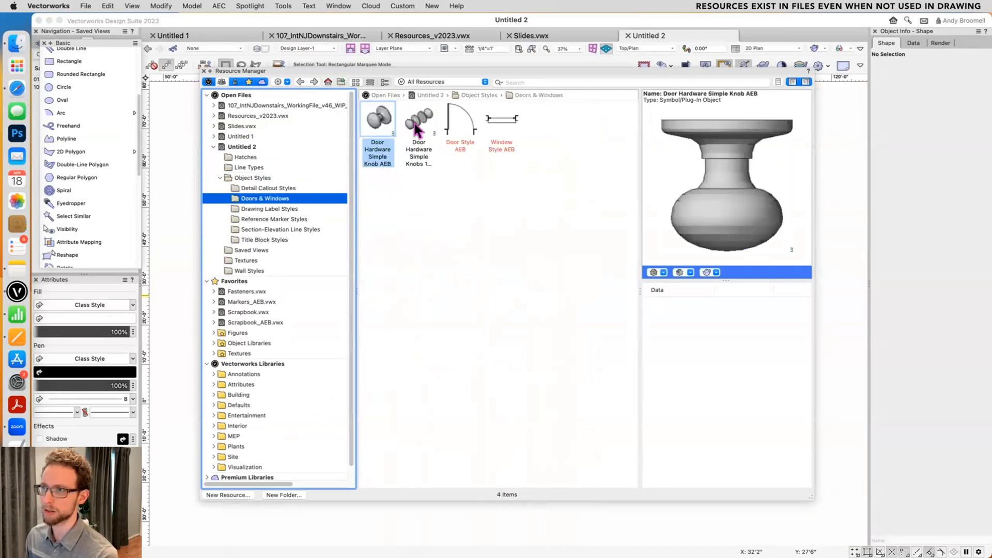
left_click(380, 124)
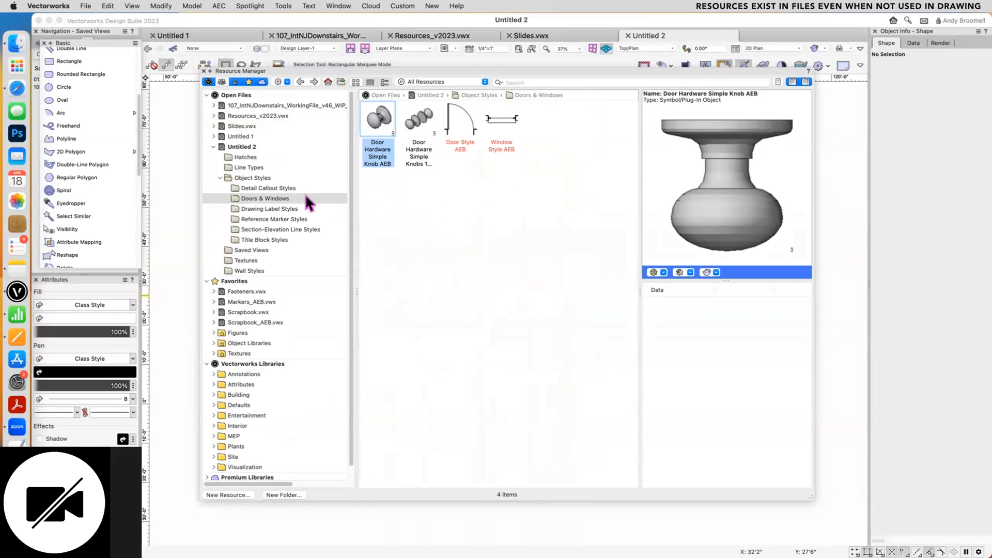
left_click(289, 209)
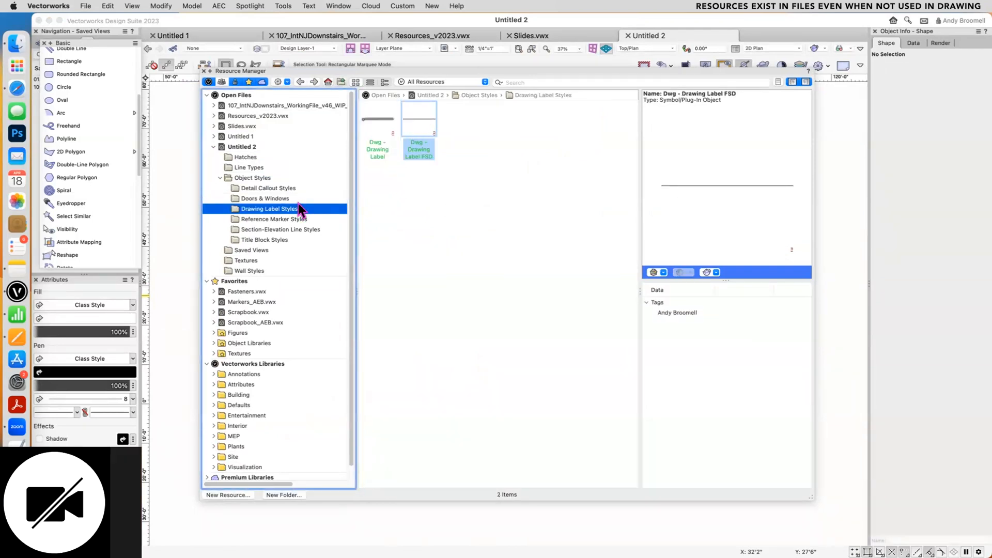
key("super+r")
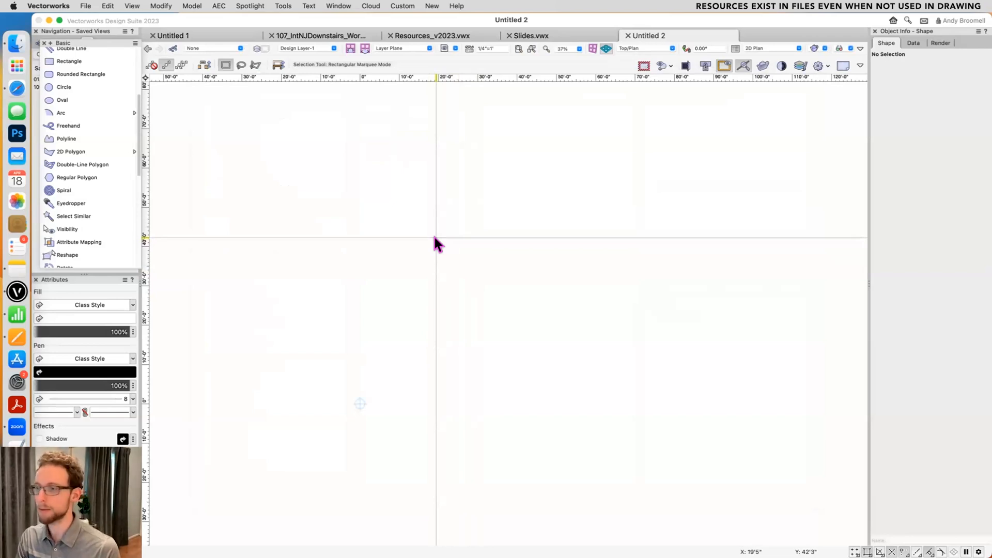
key("super+r")
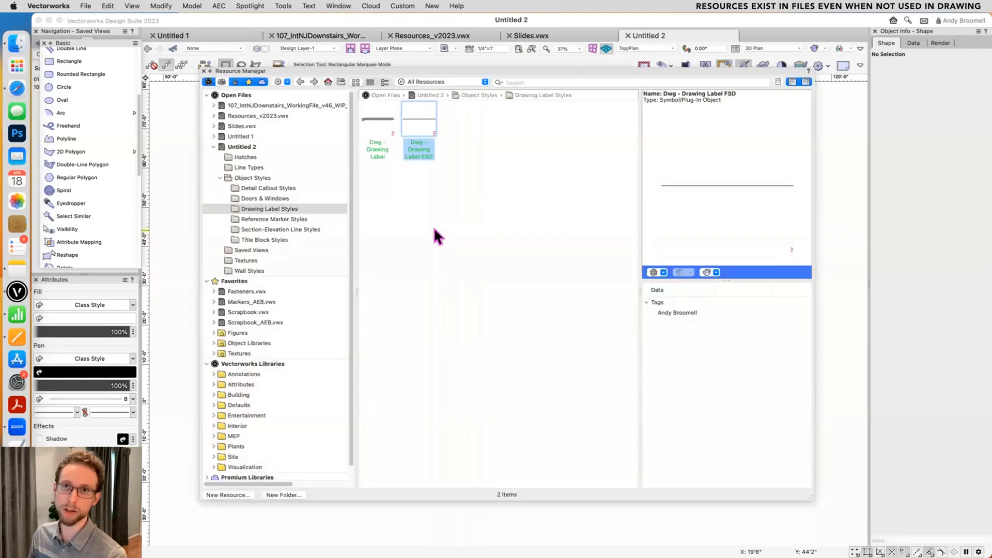
left_click(246, 292)
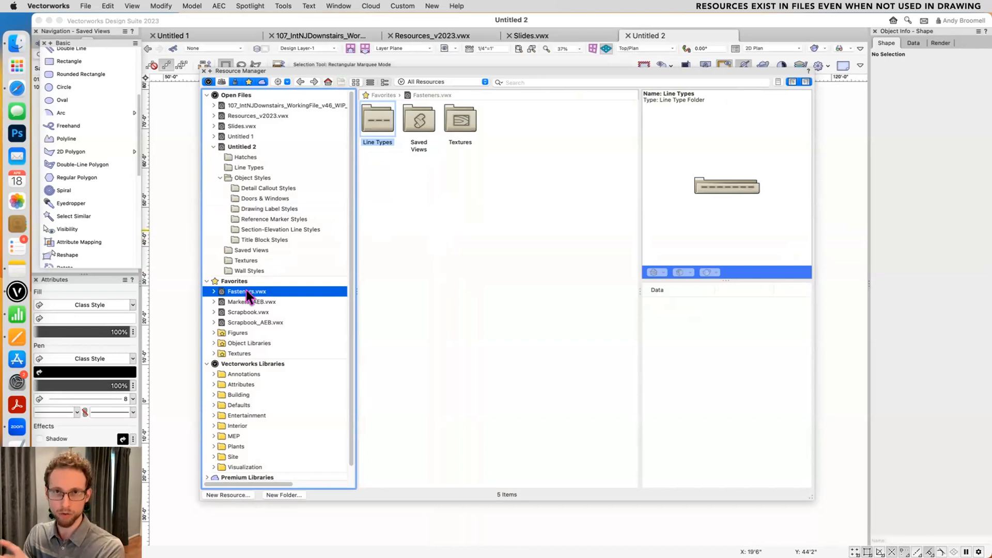
key("super+r")
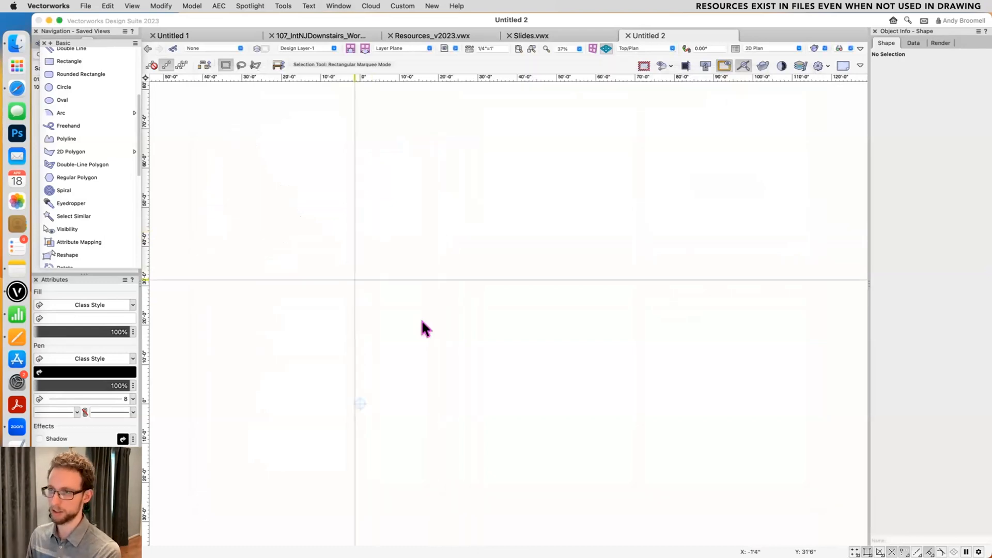
key("super+r")
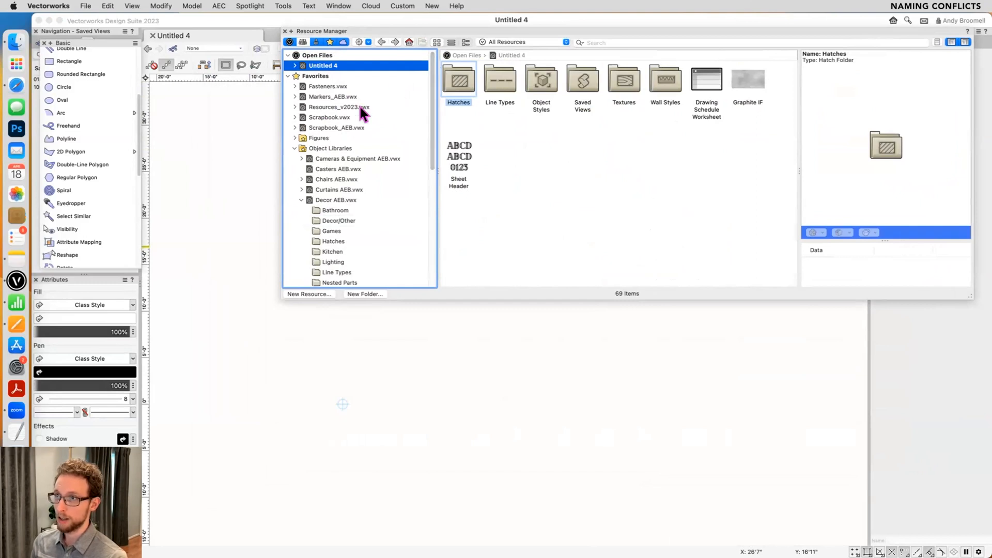
- Import the Crosshairs folder from the Scrapbook_AEB.vwx favorites file into Untitled 4, preserving the folder hierarchy
left_click(294, 148)
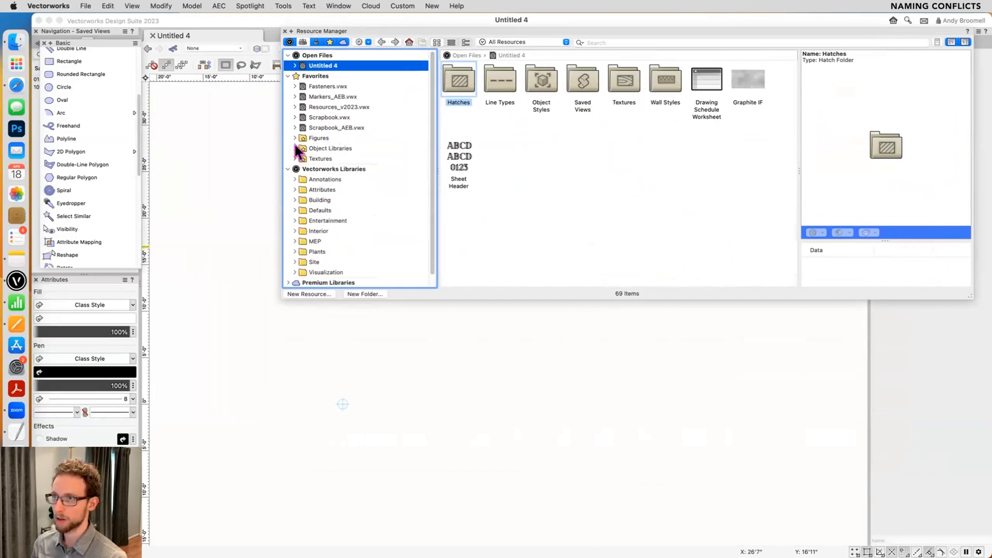
left_click(295, 149)
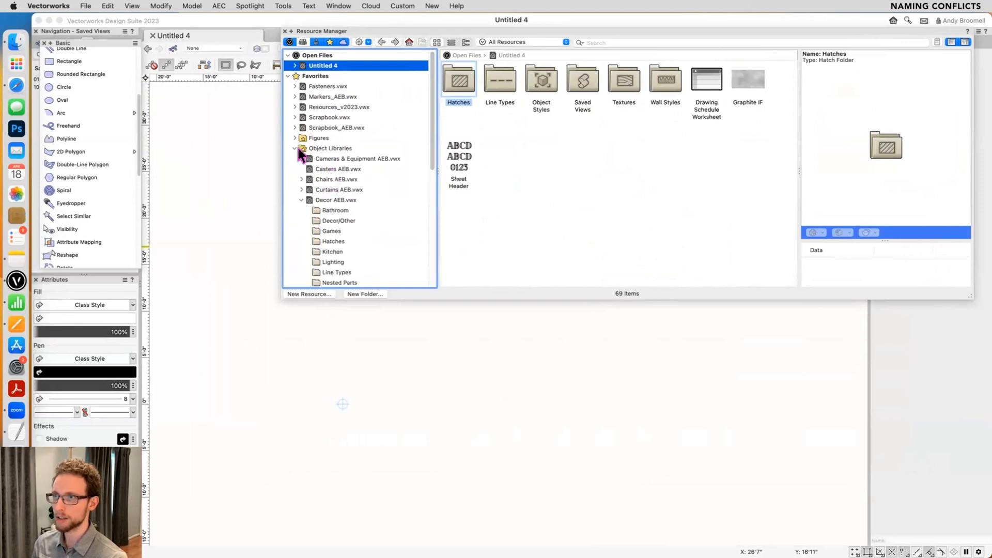
left_click(295, 128)
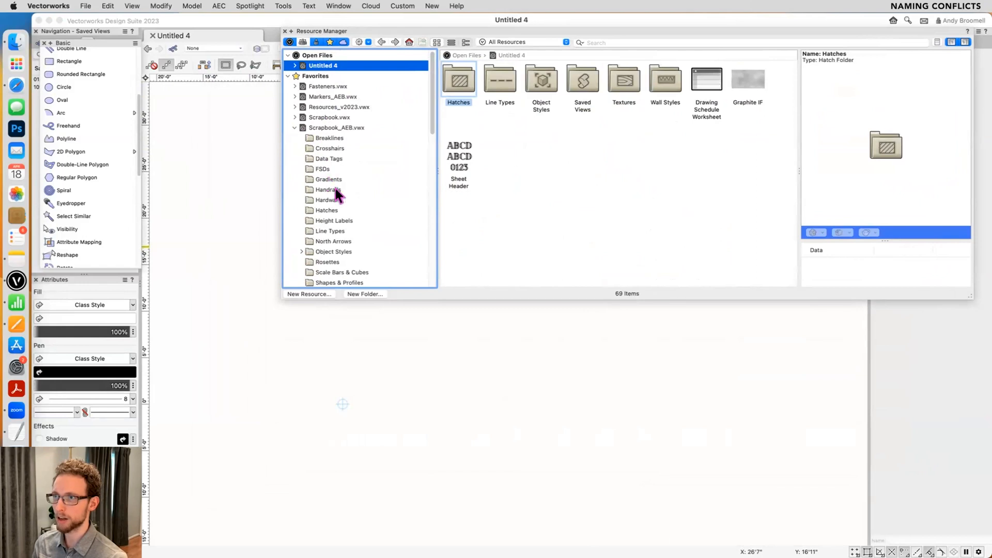
left_click(329, 148)
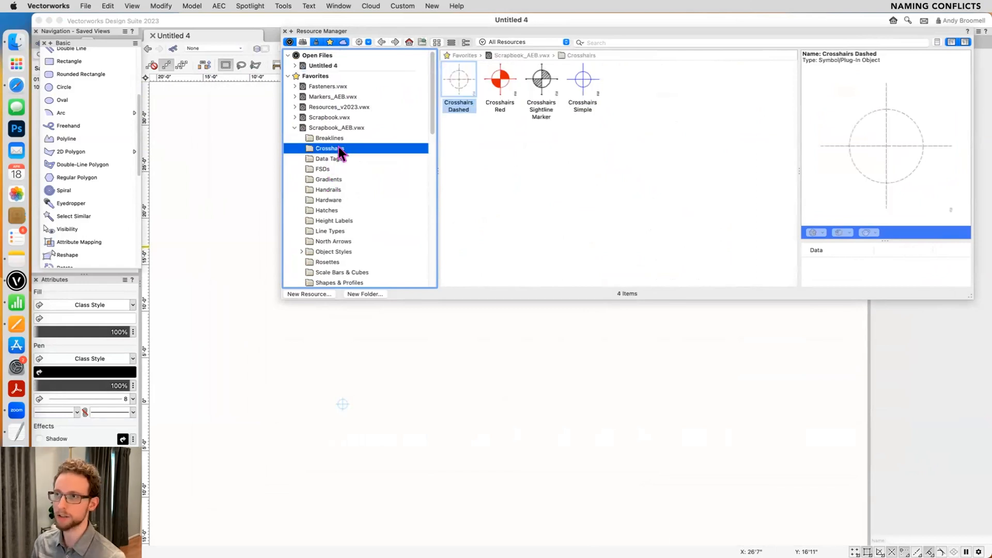
right_click(339, 152)
left_click(365, 190)
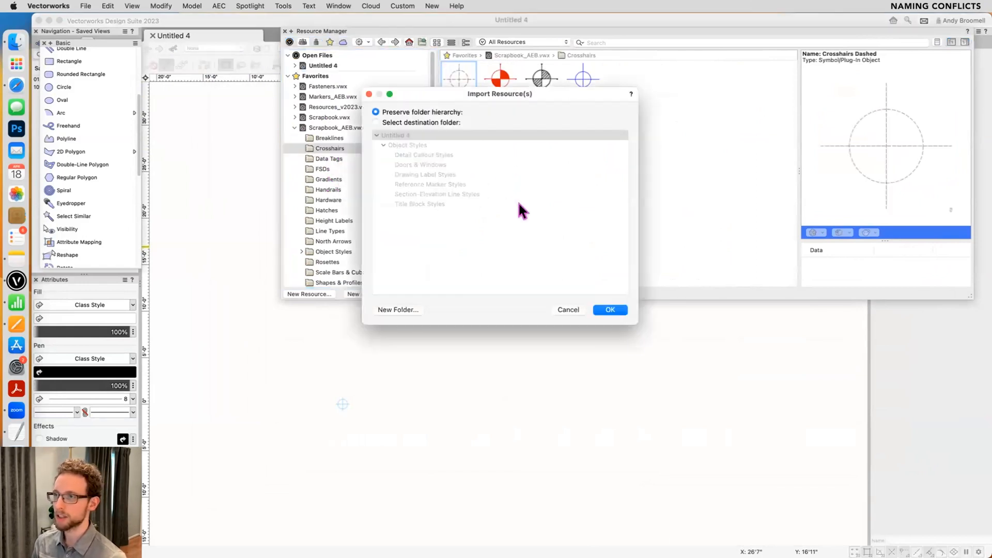
left_click(605, 310)
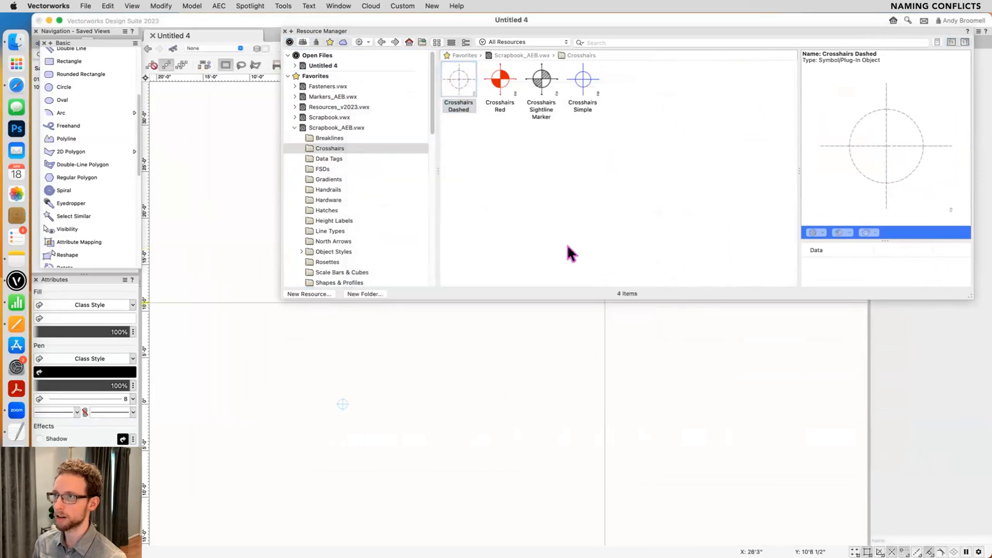
- Place the dashed, red, simple and sightline marker crosshairs symbols from Untitled 4's Crosshairs folder in a row in the drawing
left_click(407, 42)
left_click(459, 80)
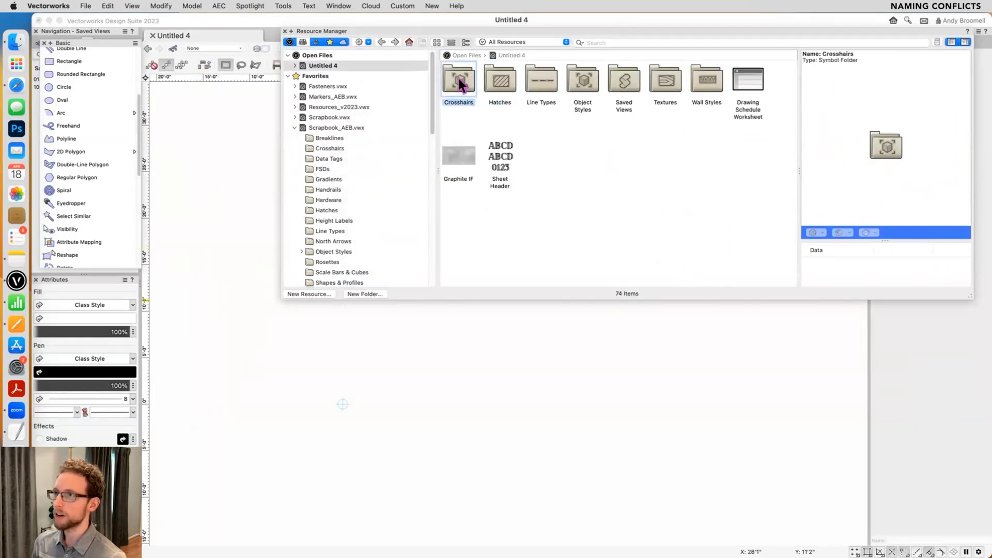
double_click(459, 83)
double_click(458, 80)
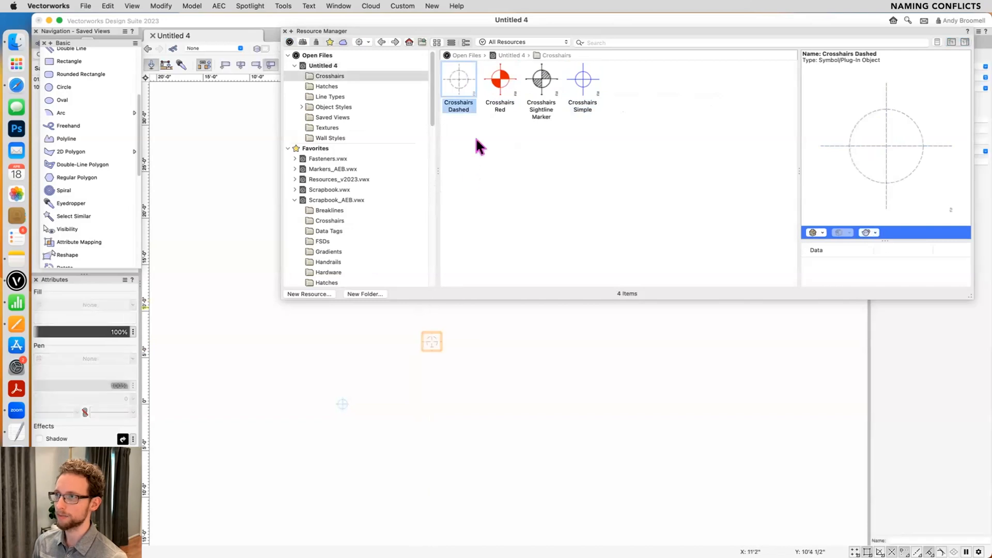
double_click(501, 80)
left_click(466, 348)
double_click(541, 80)
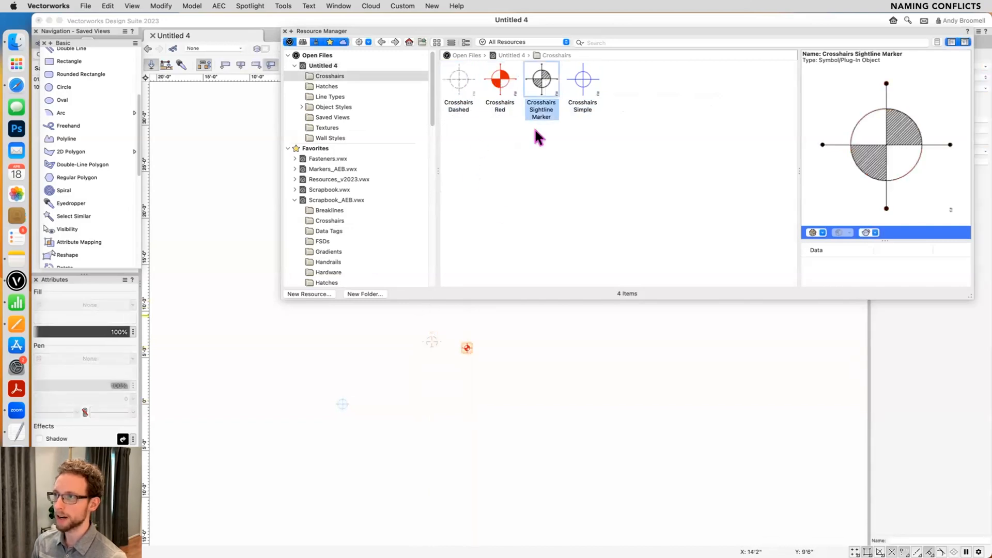
left_click(492, 345)
double_click(583, 80)
left_click(519, 347)
double_click(543, 80)
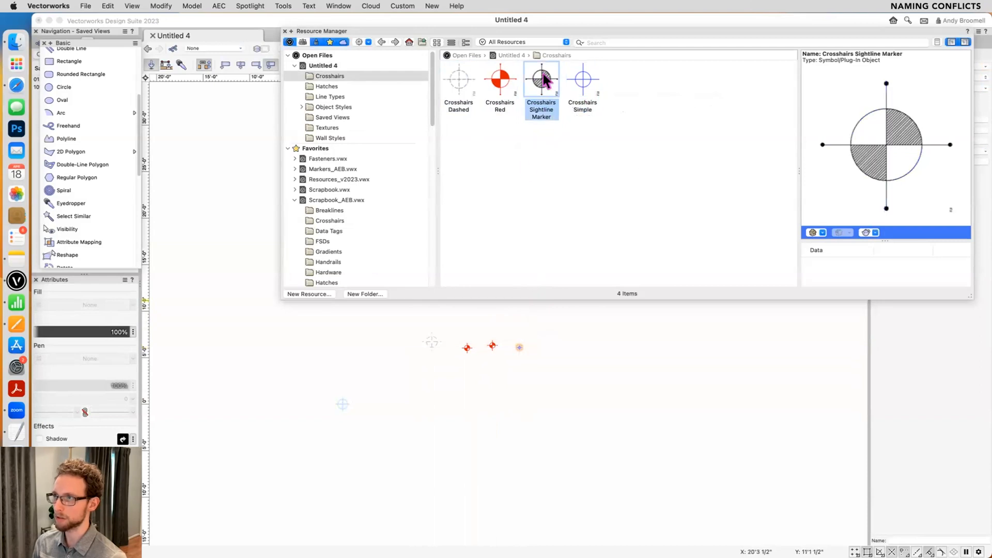
- Delete the extra red crosshairs and move the sightline marker and dashed crosshairs roughly in line with the other symbols
scroll(491, 341, "up", 3)
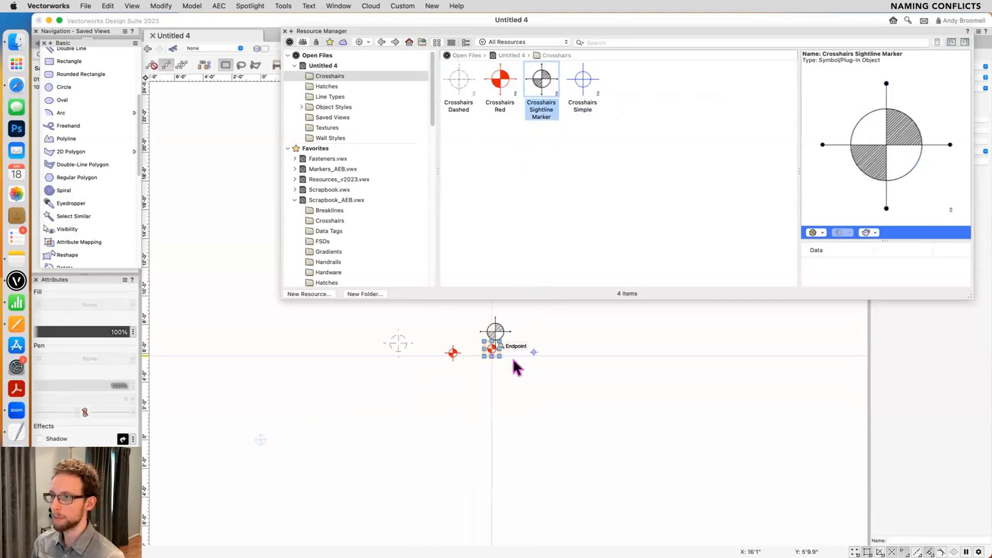
key("Delete")
scroll(488, 336, "up", 2)
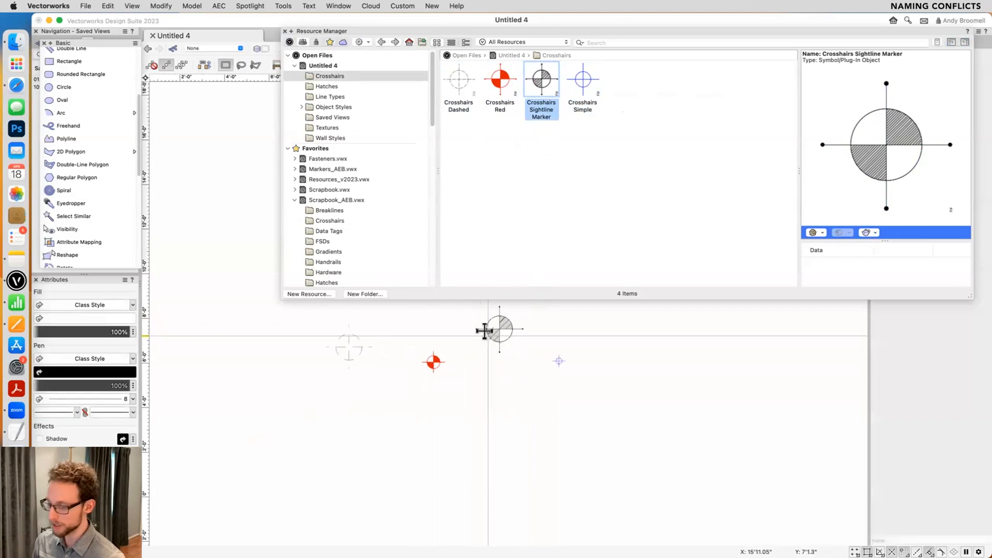
scroll(465, 342, "up", 1)
left_click_drag(495, 326, 497, 370)
left_click_drag(330, 347, 361, 380)
scroll(490, 360, "down", 1)
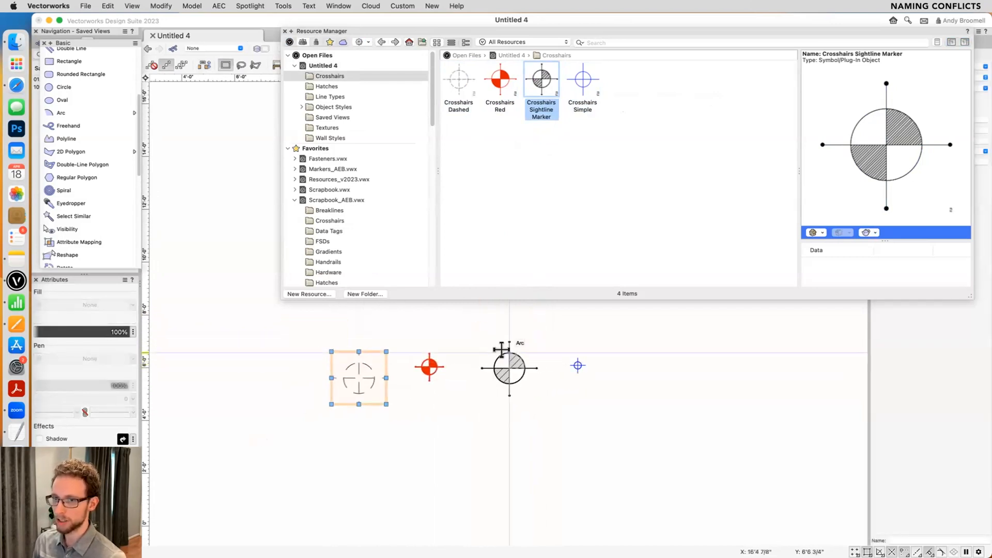
key("super+r")
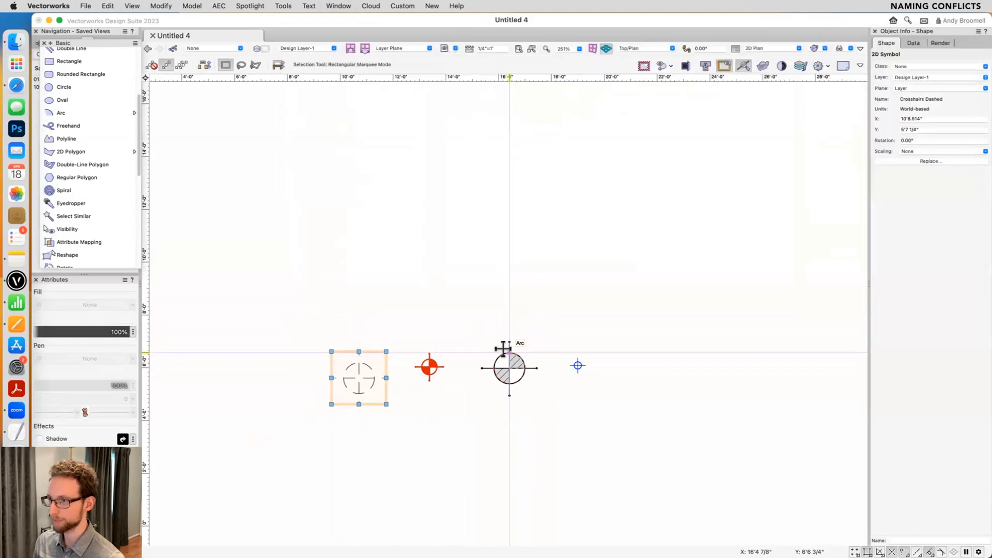
left_click(537, 323)
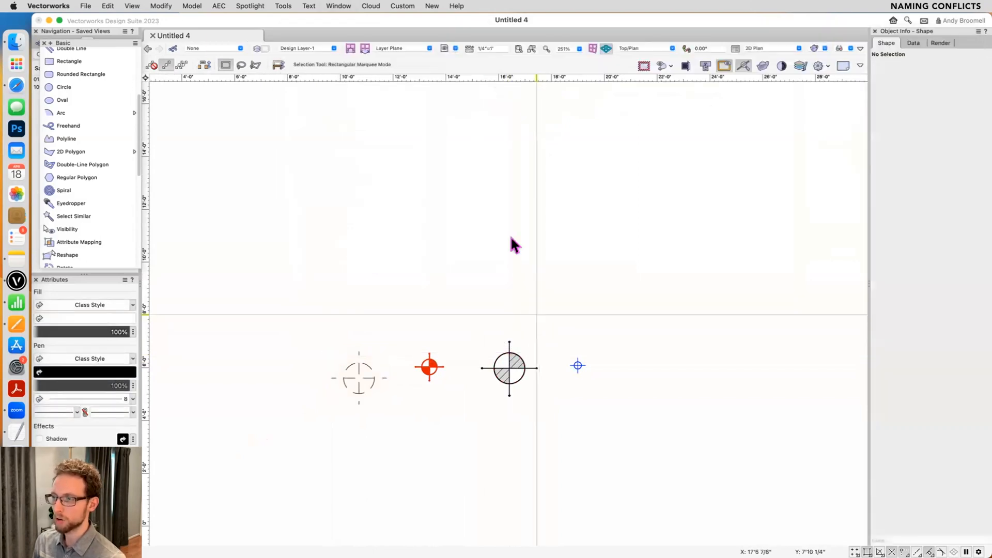
- Find the Crosshairs folder in the Resources_v2023.vwx favorites file and preview its symbols
key("super+r")
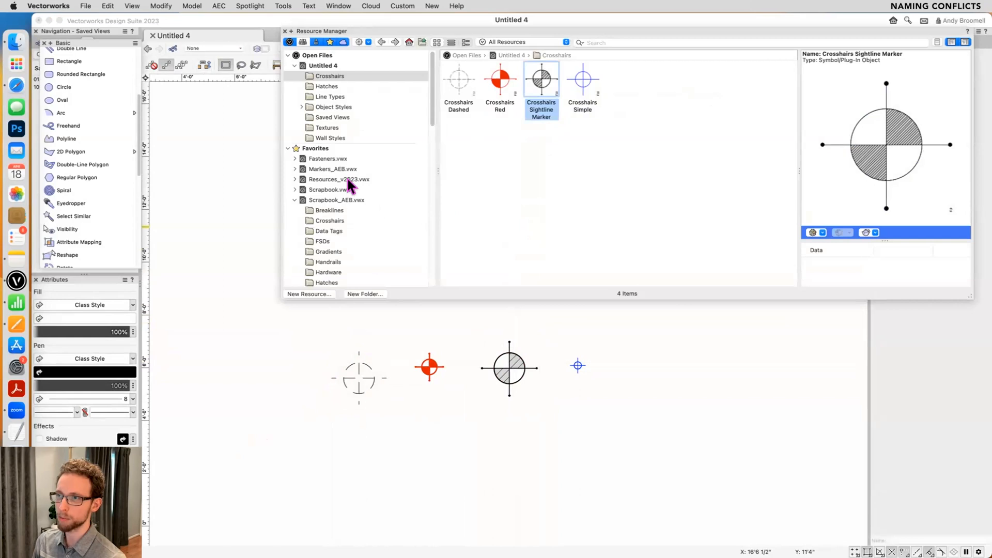
left_click(321, 179)
left_click(294, 179)
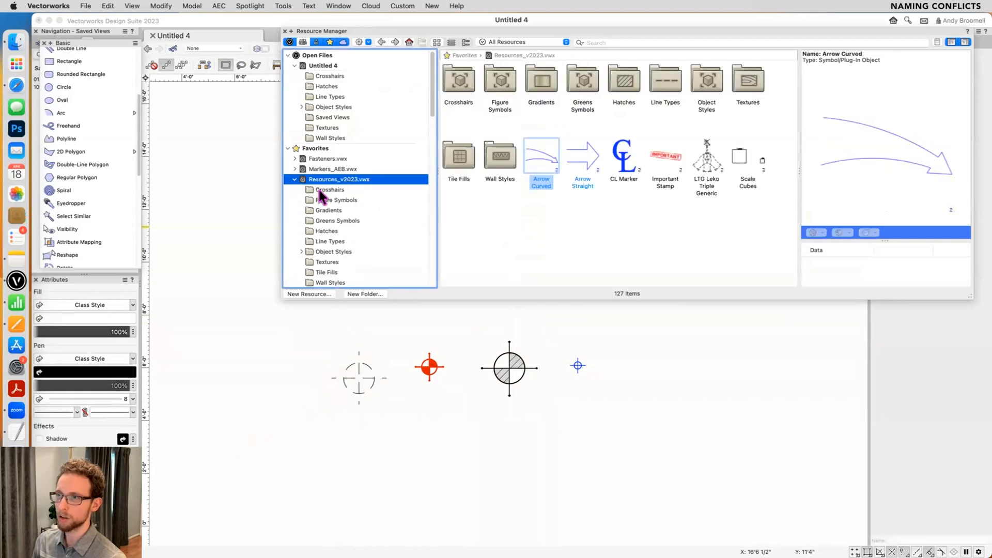
left_click(321, 189)
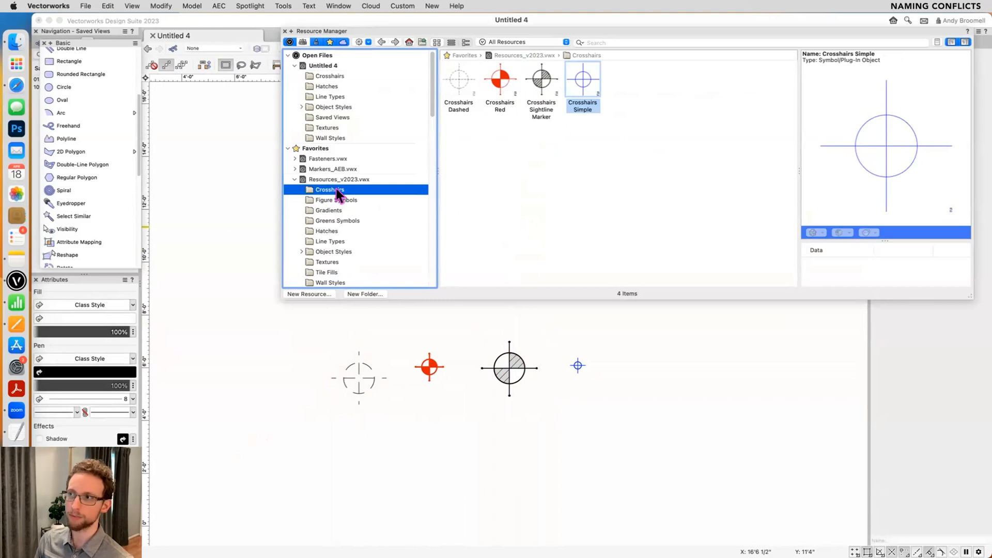
left_click(459, 85)
left_click(582, 85)
left_click(462, 82)
- Import Crosshairs Red from Resources_v2023.vwx, replacing the symbol definition in the current document, and place it above the existing red crosshairs
double_click(497, 85)
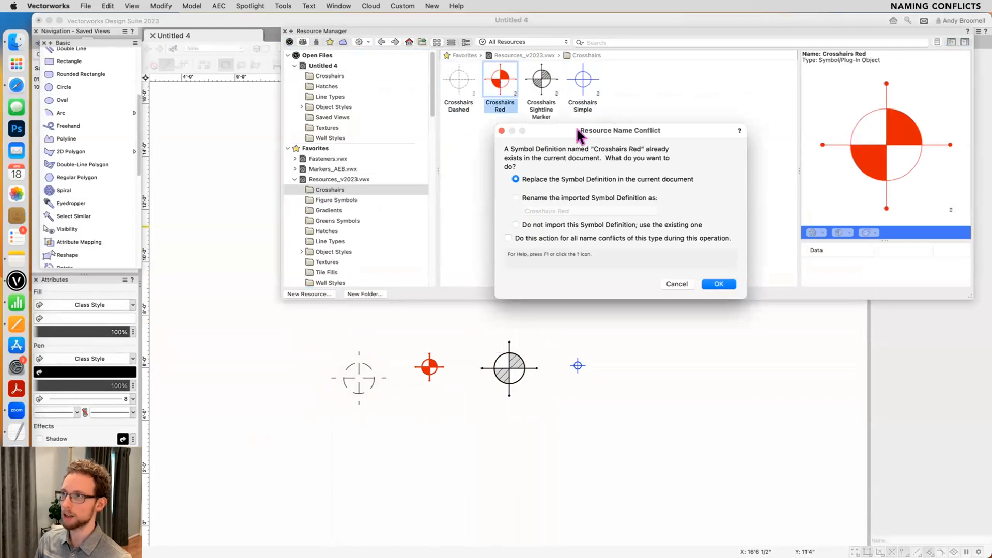
left_click_drag(670, 170, 624, 141)
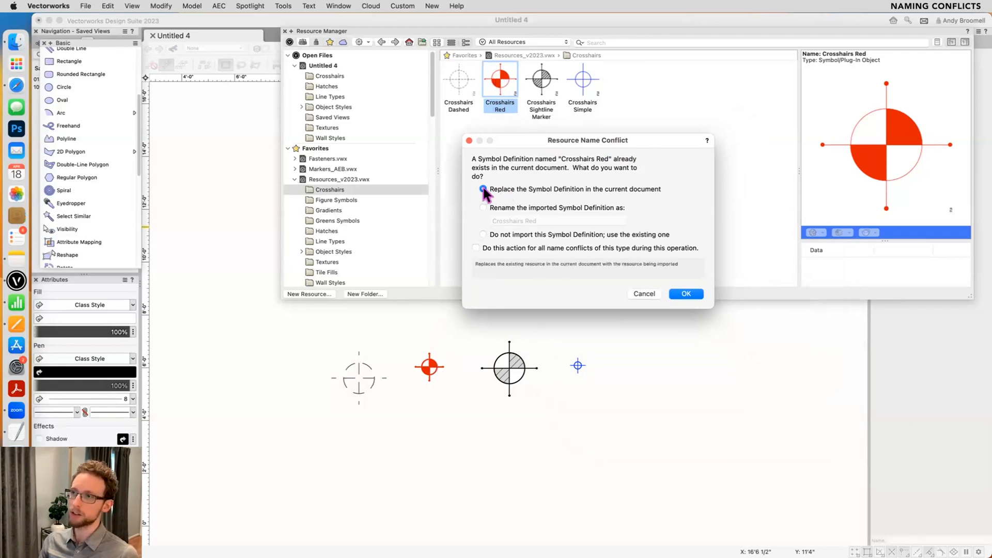
left_click(687, 293)
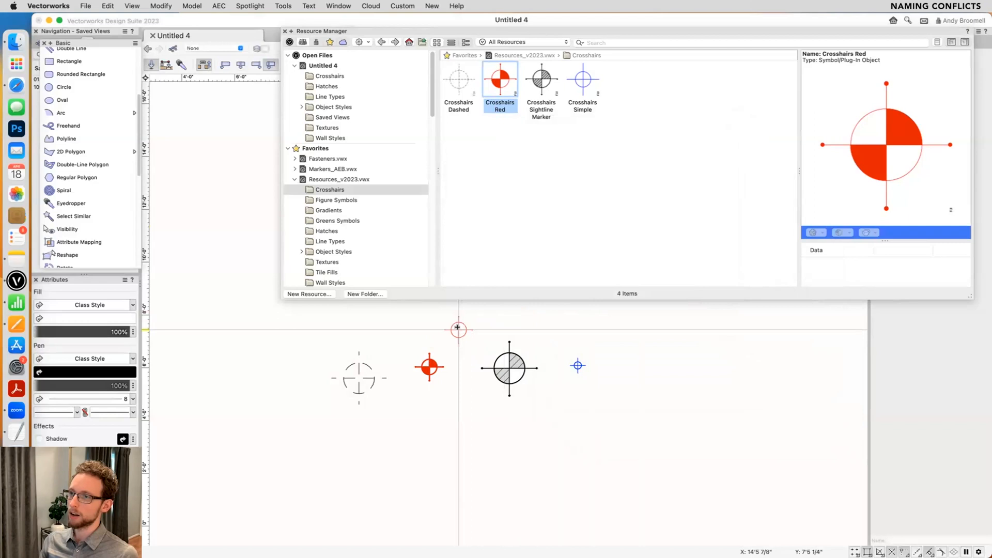
left_click(450, 329)
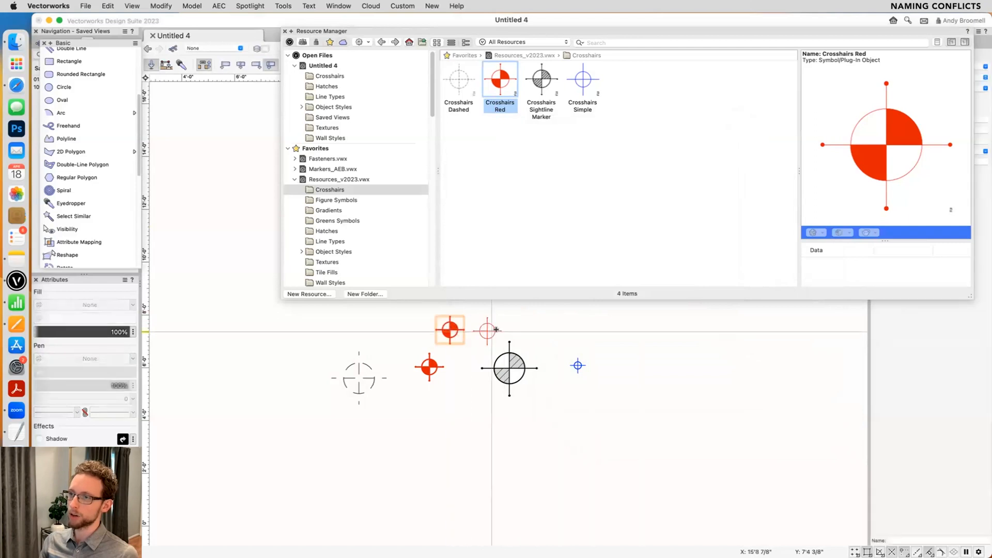
left_click(429, 366)
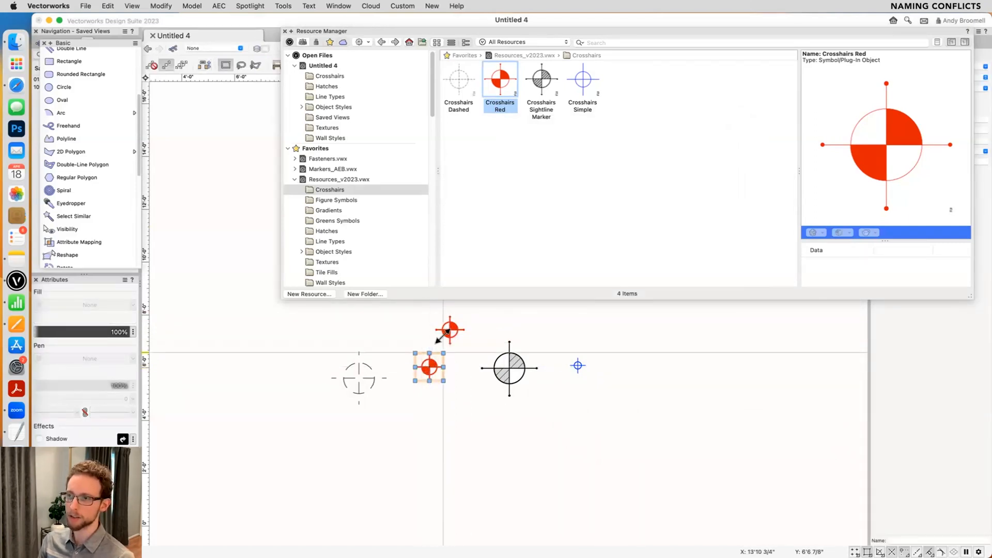
- Import Crosshairs Sightline Marker from Resources_v2023.vwx, replacing the current document's definition, and place it above the existing sightline marker
left_click(541, 80)
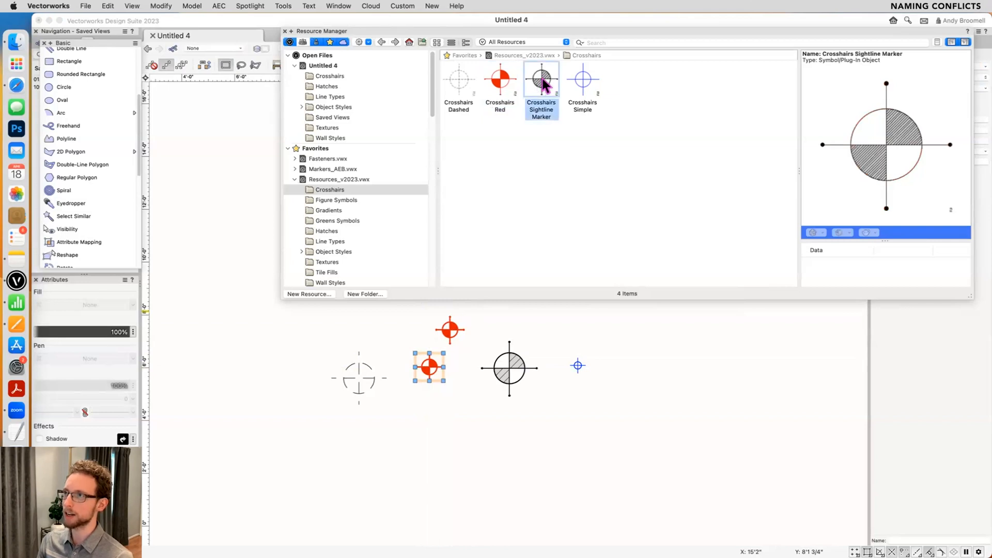
double_click(539, 86)
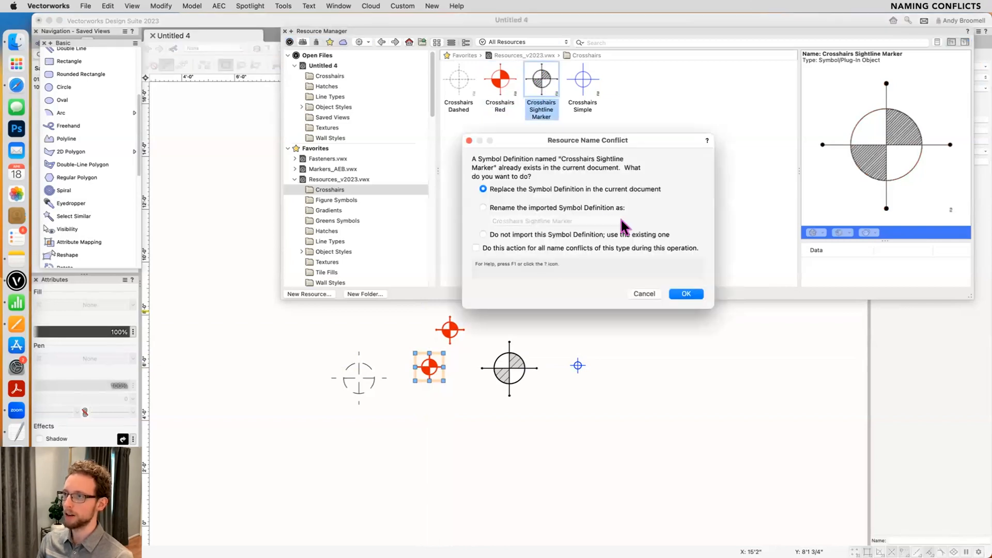
left_click(686, 294)
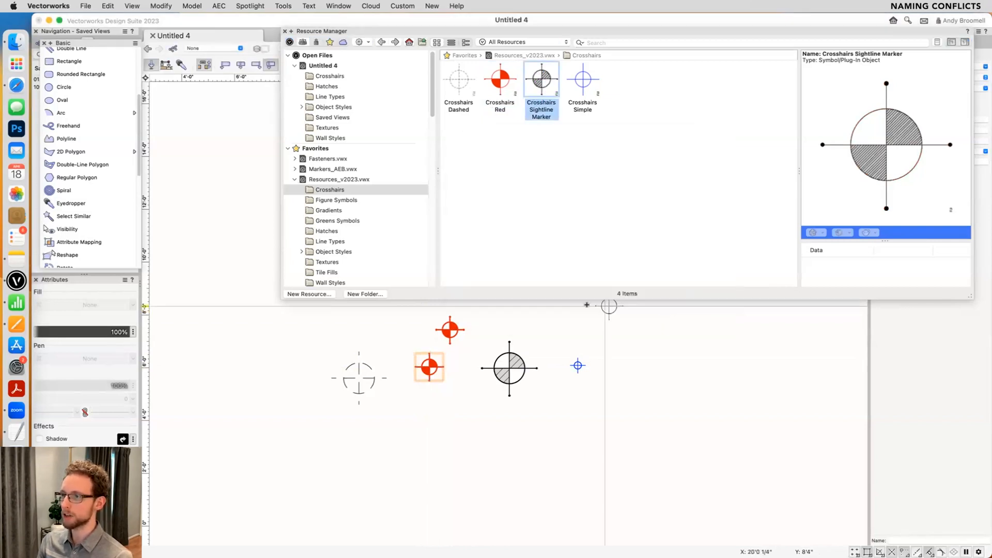
left_click(526, 322)
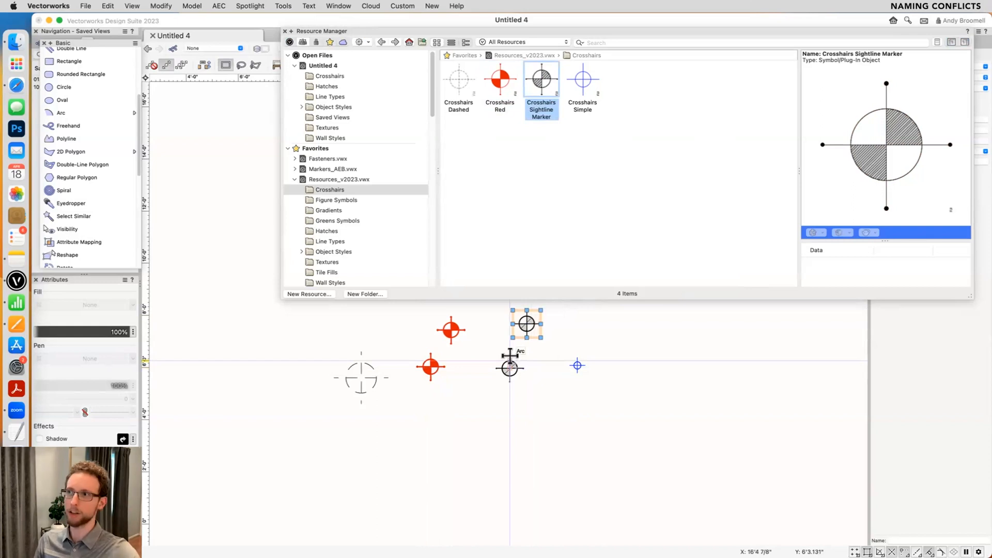
- Import Crosshairs Simple from Resources_v2023.vwx, replacing the symbol definition in the current document, and place it above the existing blue crosshairs
double_click(582, 80)
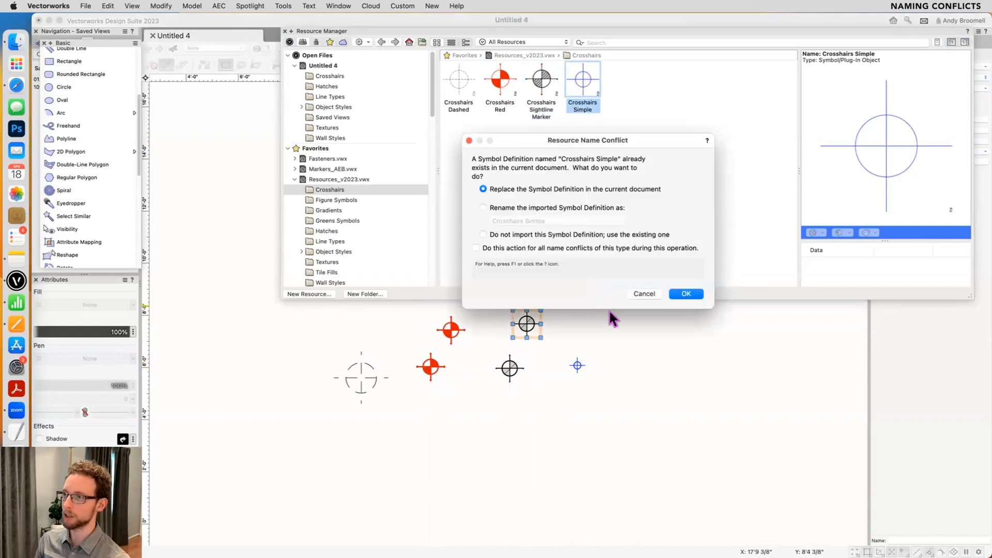
left_click(681, 296)
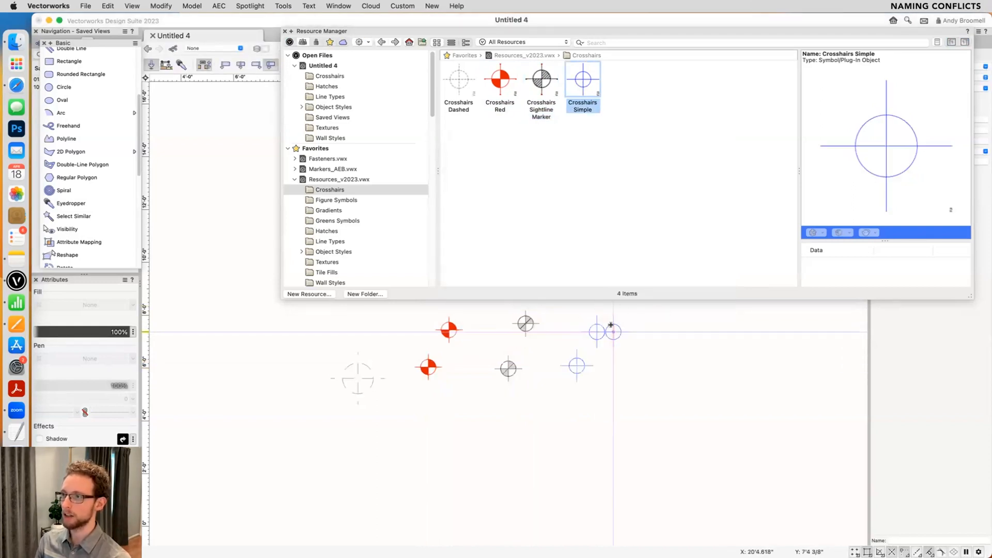
left_click(584, 368)
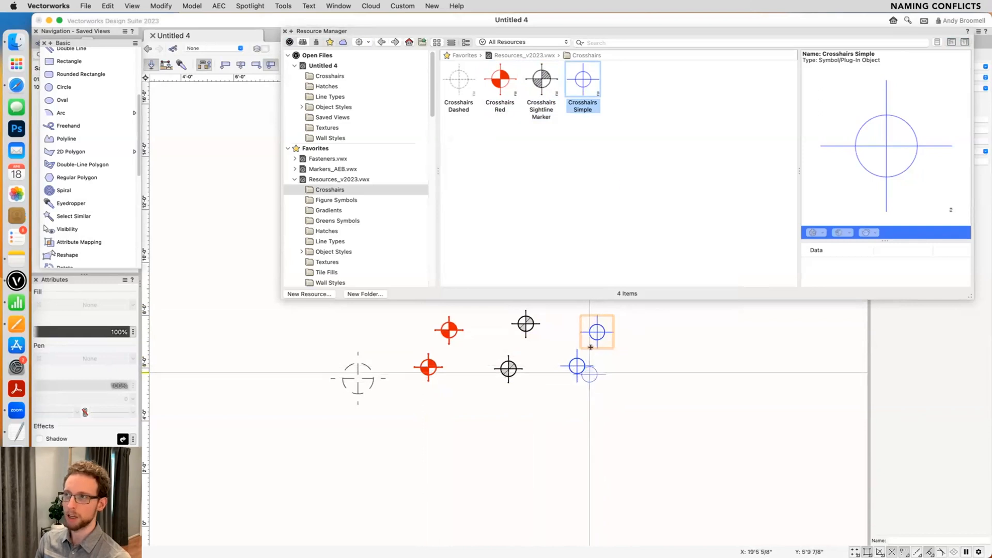
- Insert Crosshairs Dashed from Resources_v2023.vwx using the document's existing definition, and place it up and to the left of the existing dashed crosshairs
double_click(458, 82)
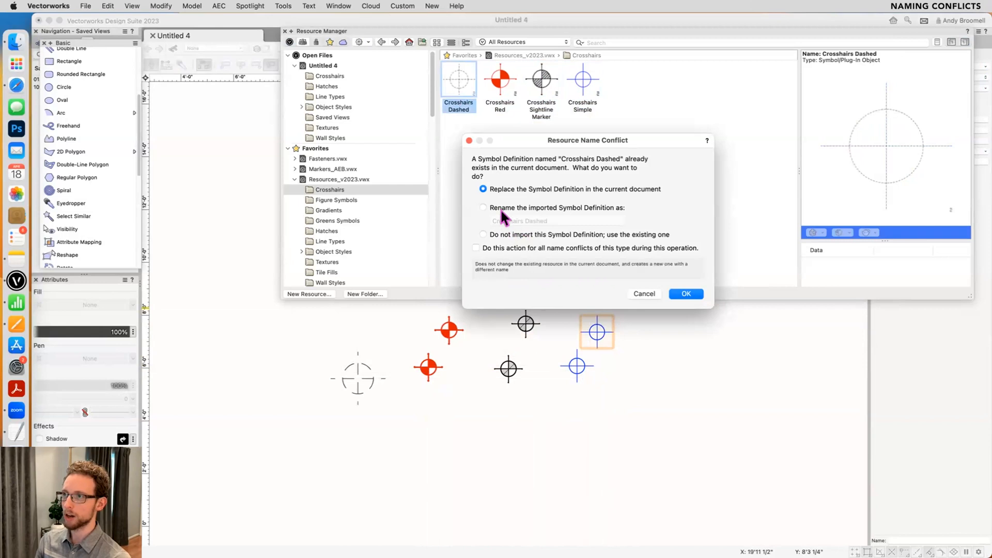
left_click(492, 234)
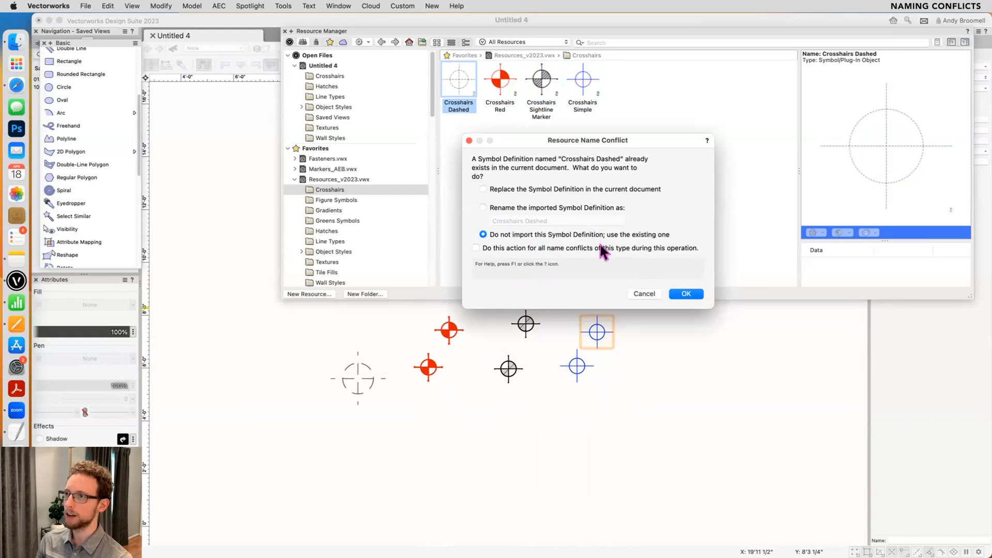
left_click(688, 293)
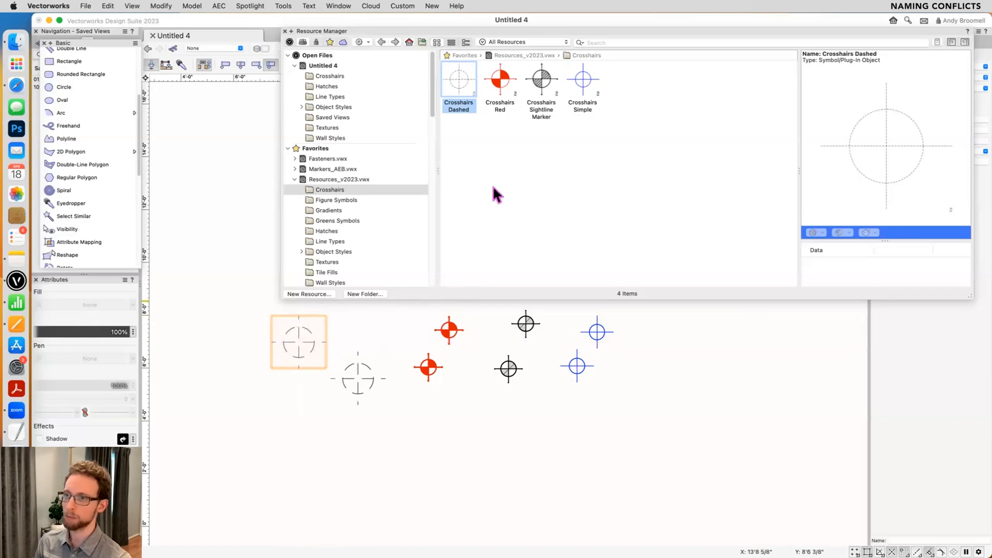
- Import Crosshairs Dashed again, renaming the imported symbol definition Crosshairs Dashed 2, and place it below the leftmost dashed crosshairs
double_click(459, 81)
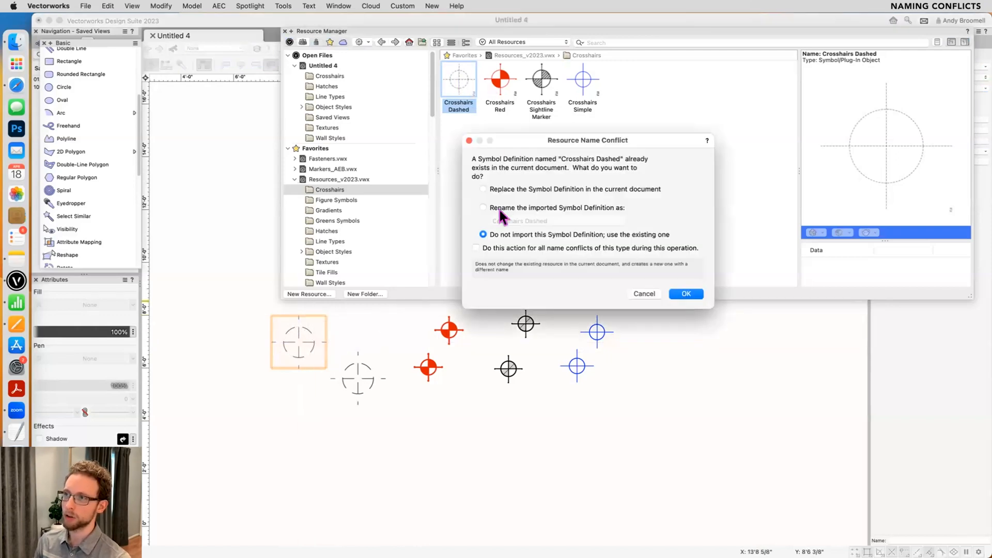
left_click(504, 208)
left_click(597, 221)
type("2")
left_click(685, 294)
left_click(299, 395)
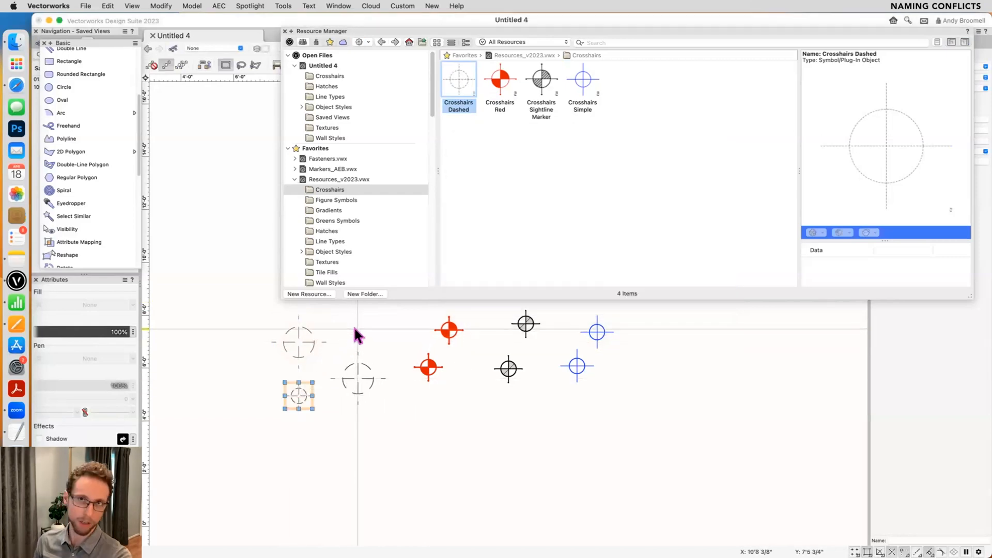
- Move the Crosshairs Dashed 2 symbol into the Crosshairs folder of Untitled 4 and preview it there
left_click(342, 65)
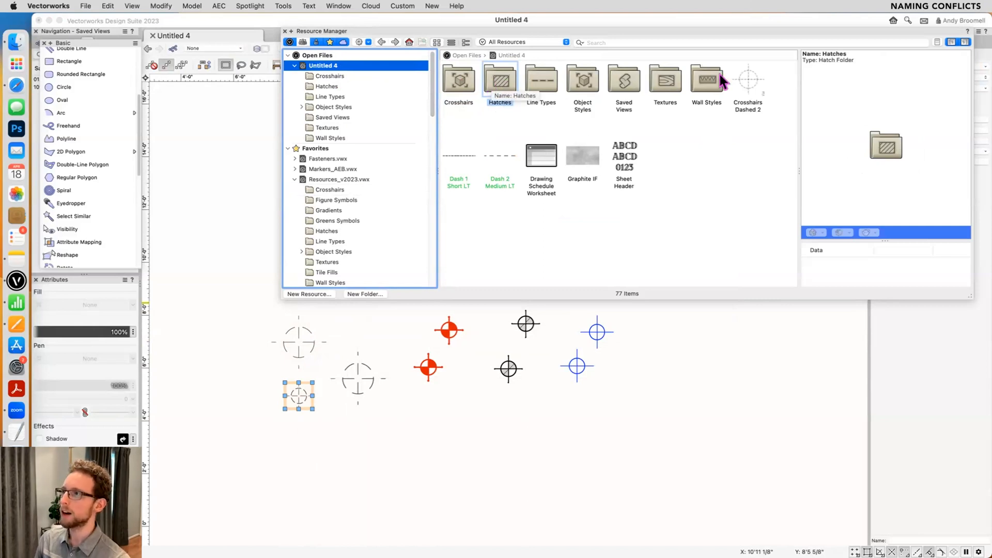
left_click(748, 82)
left_click_drag(748, 81, 448, 79)
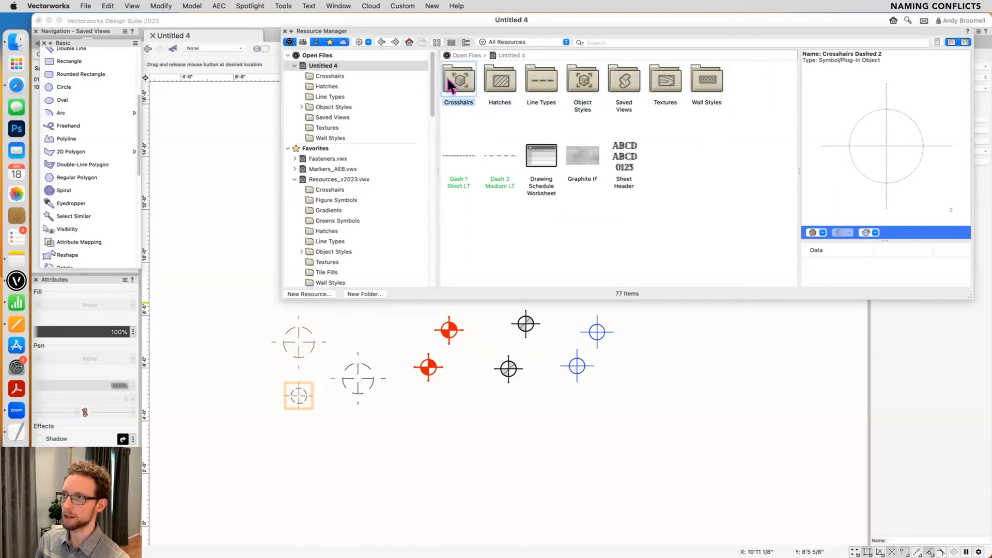
double_click(453, 78)
left_click(498, 78)
left_click(475, 79)
left_click(495, 77)
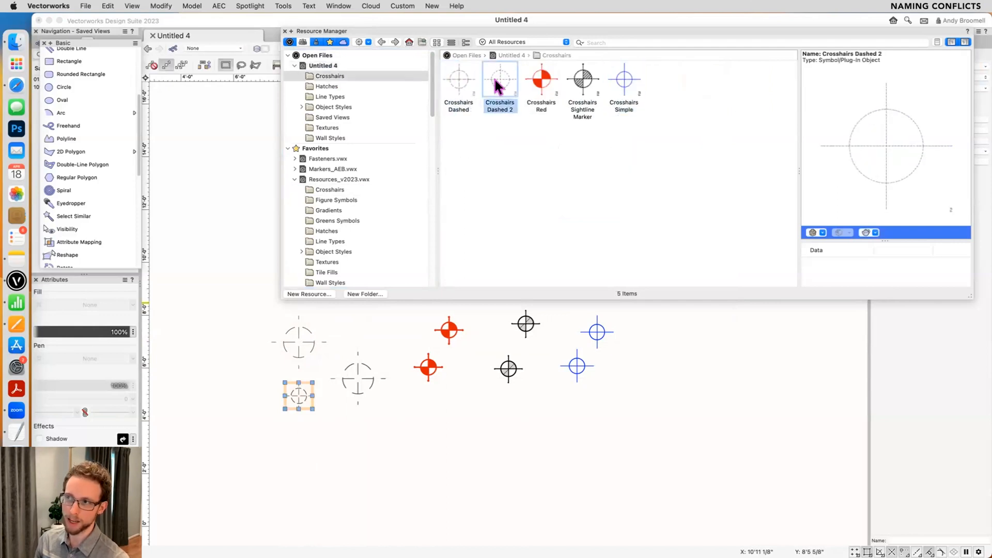
- Select the Crosshairs Red, Sightline Marker and Simple symbols in the Untitled 4 Crosshairs folder and bring the Resource Manager back up
left_click(549, 82)
left_click(633, 91, "shift")
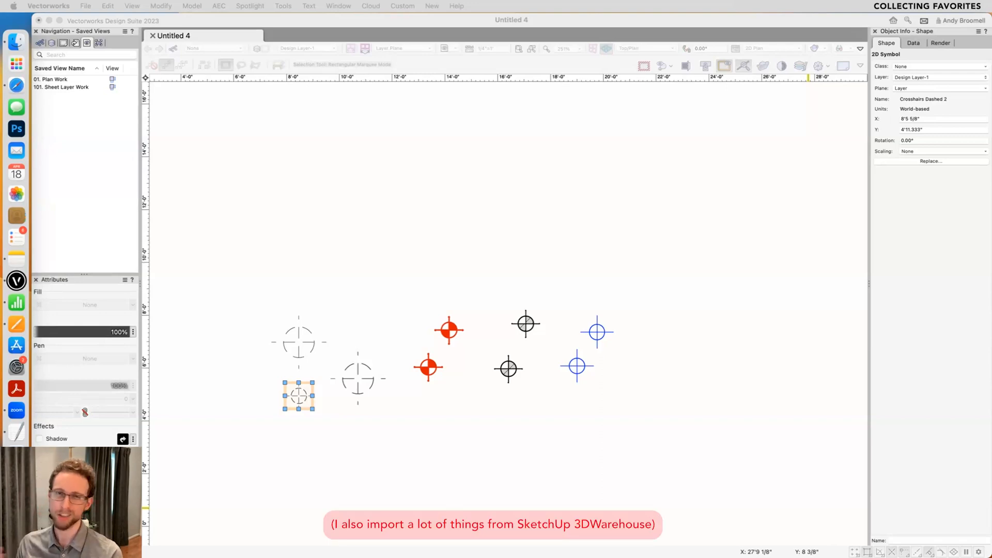
left_click(518, 180)
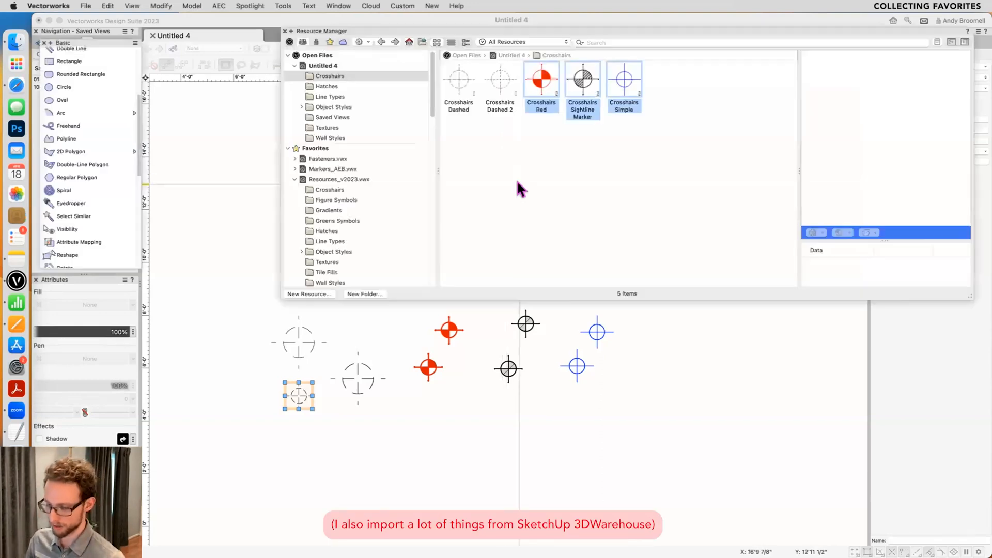
key("super+r")
key("super+r")
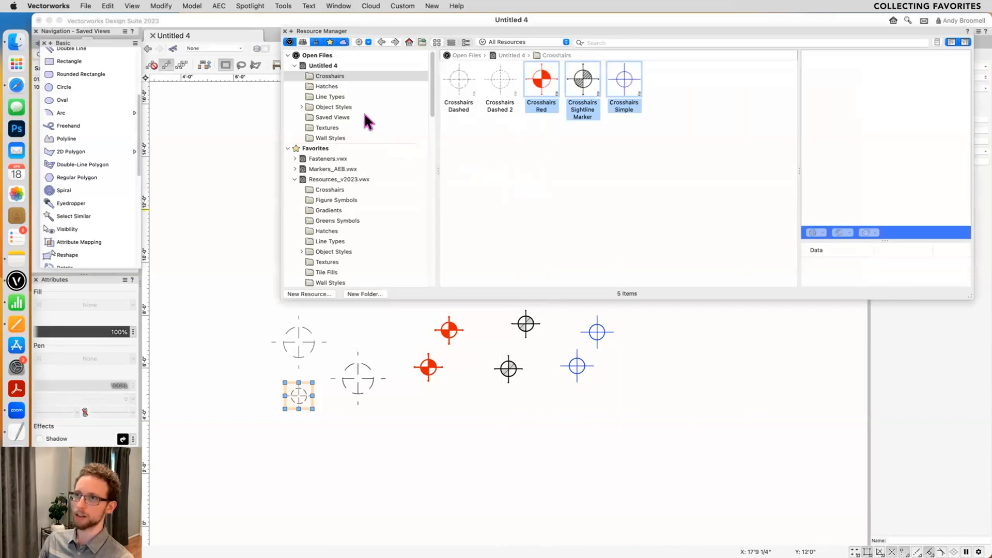
- Browse the Resources_v2023.vwx favorites file and preview Greens Tree Magnolia in its Greens Symbols folder
left_click(327, 178)
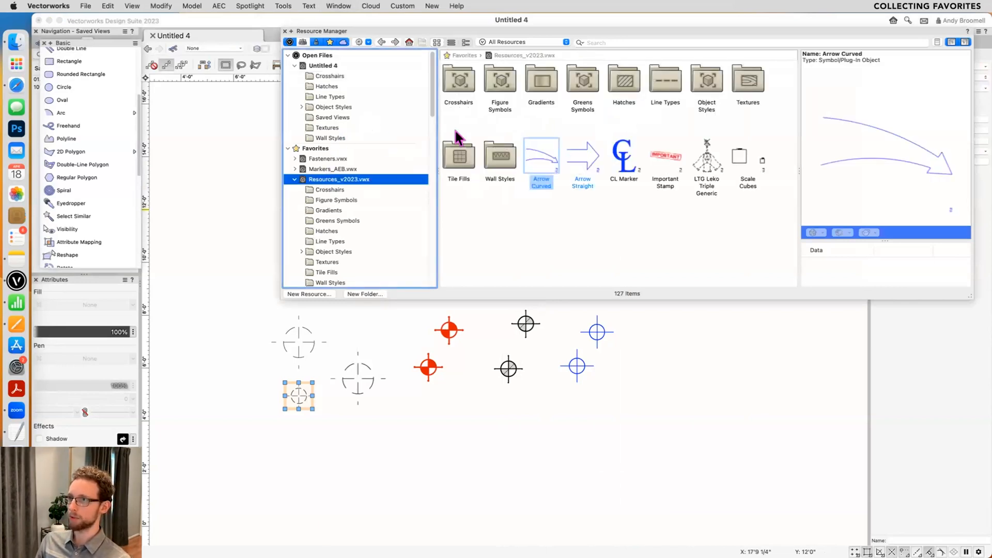
scroll(326, 234, "down", 1)
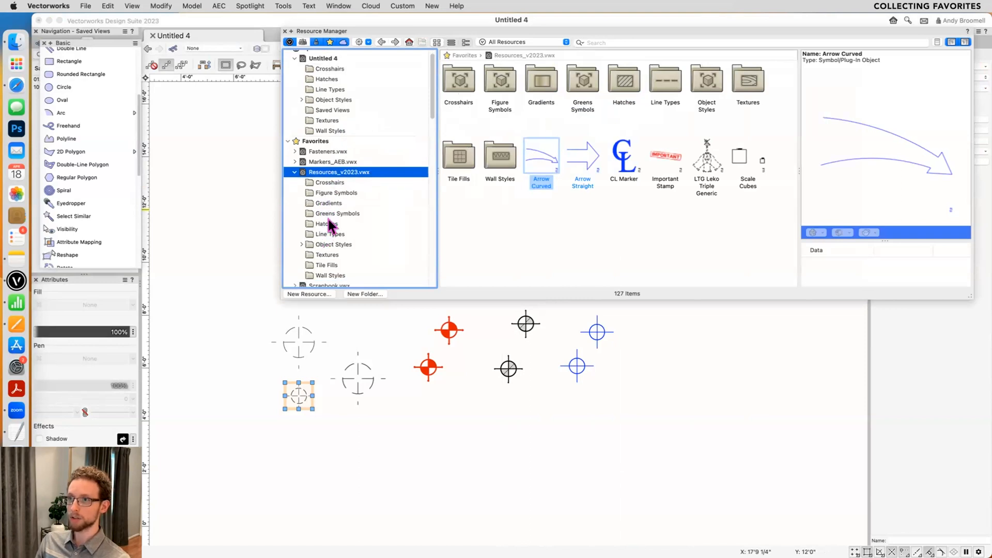
left_click(328, 213)
left_click(608, 83)
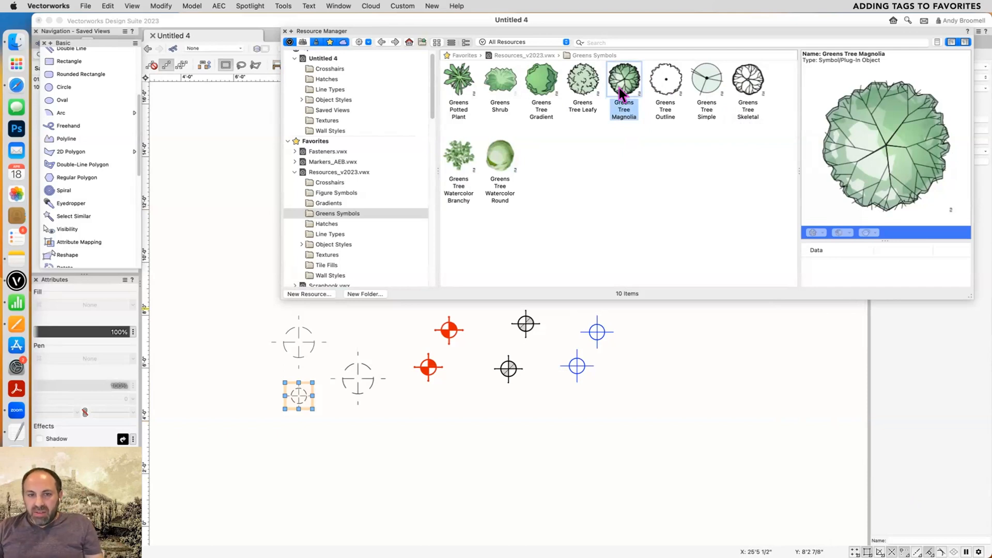
- Select Greens Tree Outline, Simple and Skeletal in the favorites file and check which commands are available for them
left_click(661, 88)
left_click(742, 81, "shift")
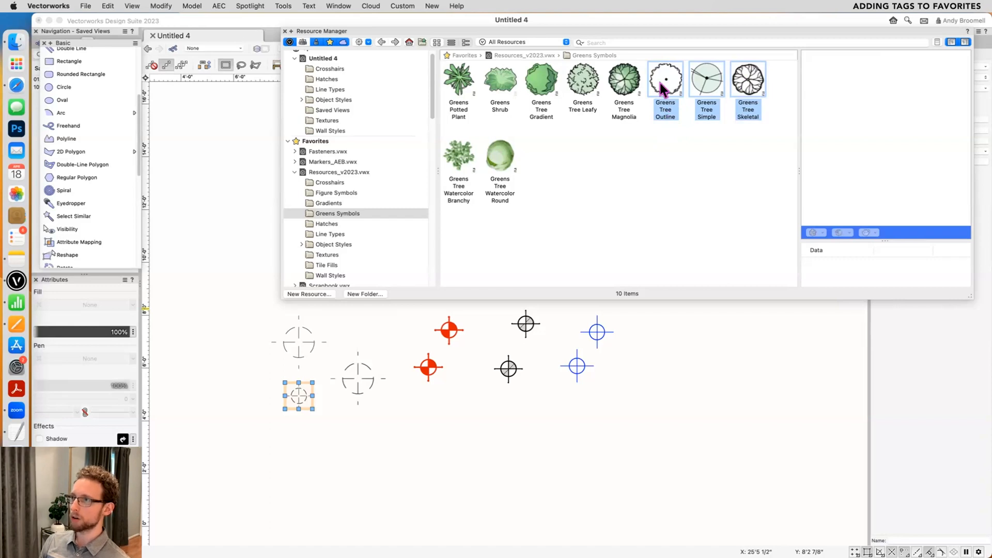
left_click(682, 142)
left_click(677, 83)
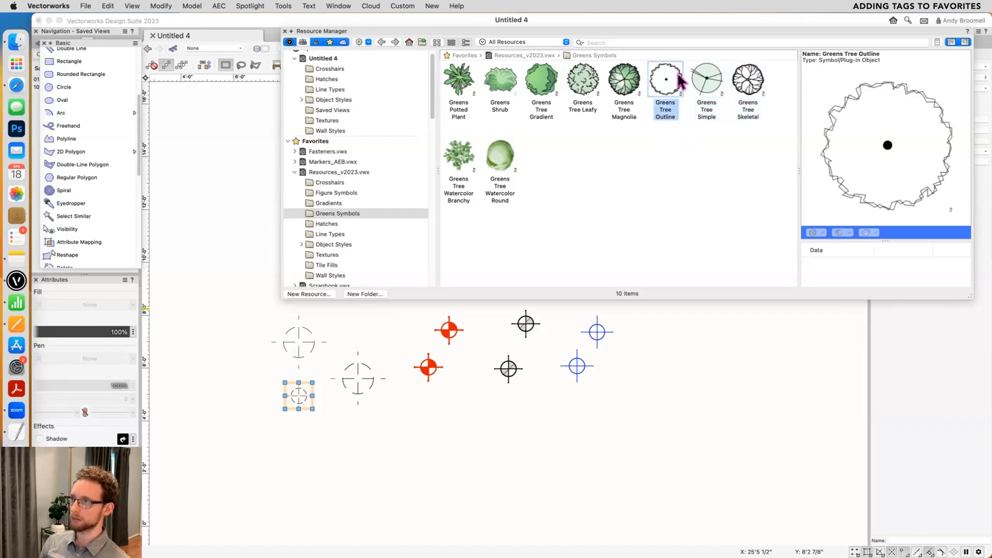
left_click(755, 85, "shift")
right_click(754, 76)
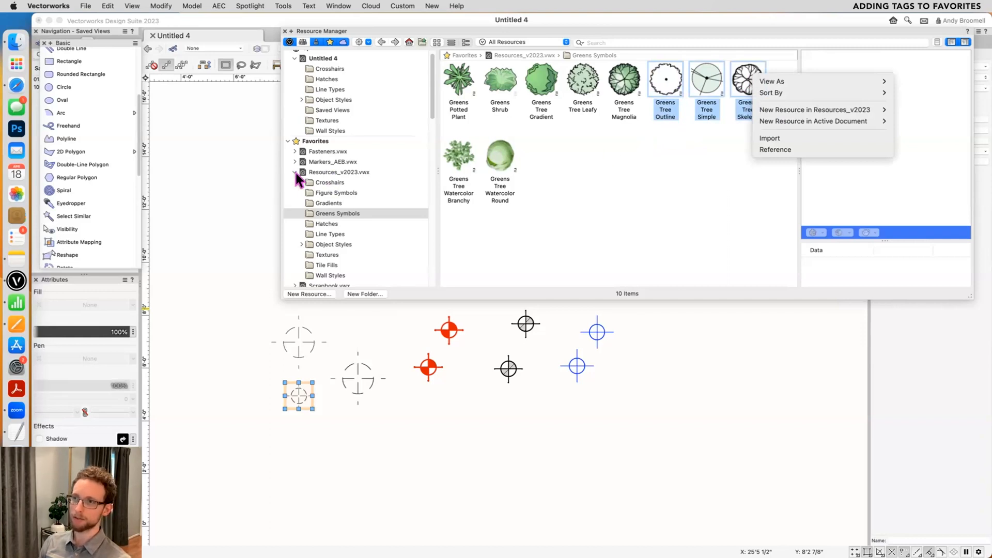
left_click(546, 181)
- Open the Resources_v2023.vwx favorites file for editing and expand its folders under the open files
scroll(376, 104, "up", 1)
left_click(322, 178)
right_click(328, 178)
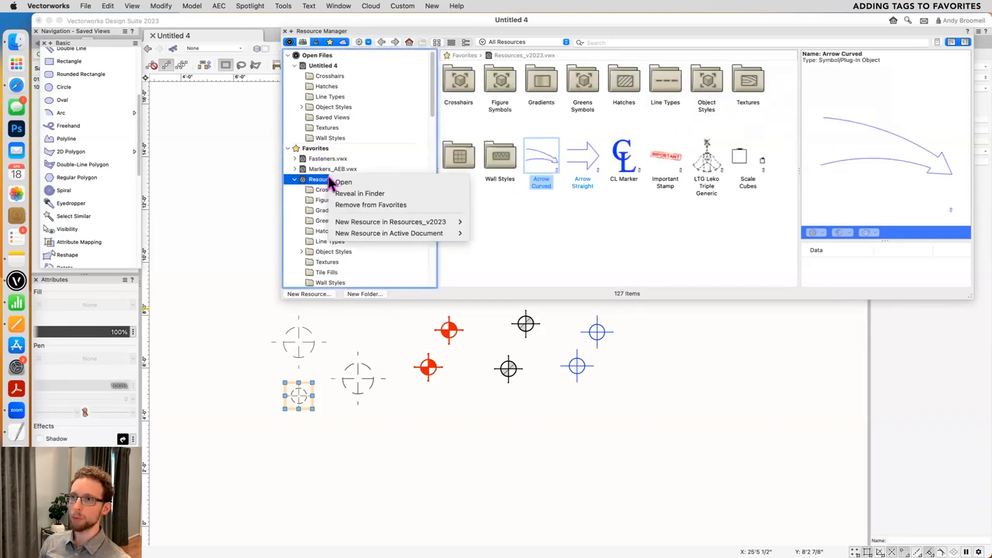
left_click(342, 178)
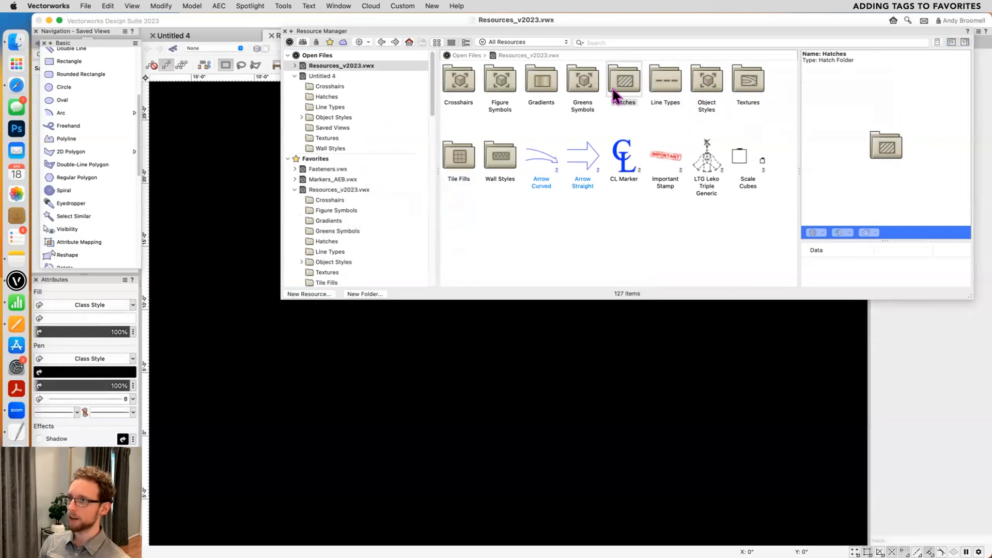
left_click(297, 66)
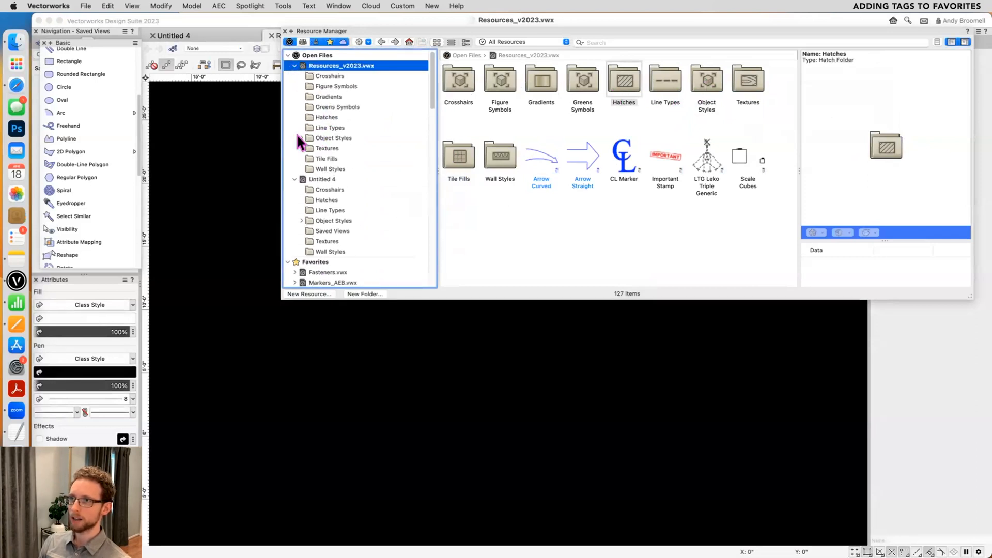
- Add the tag Simple to the Greens Tree Outline, Simple and Skeletal symbols in the open Resources_v2023.vwx file
left_click(339, 106)
left_click(673, 87)
left_click(752, 85, "shift")
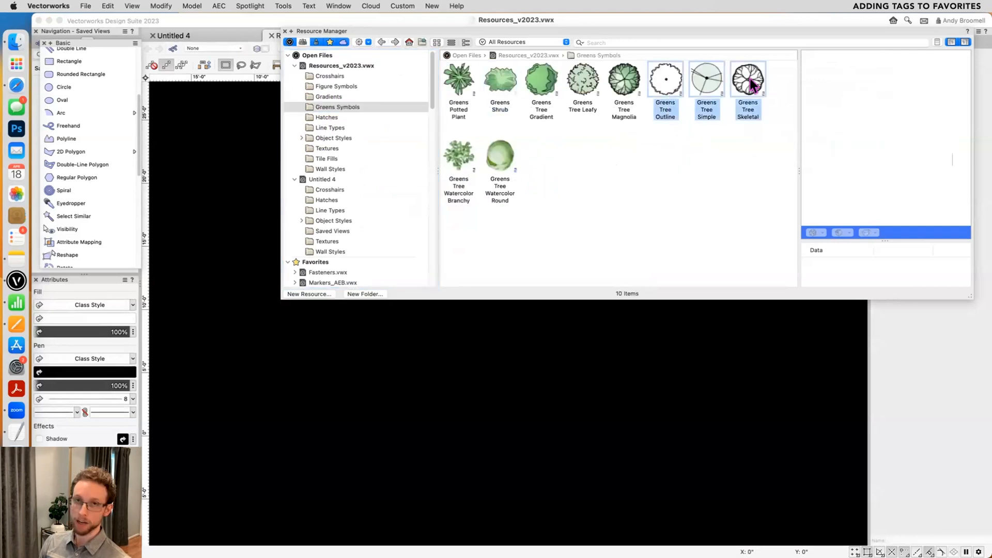
right_click(753, 85)
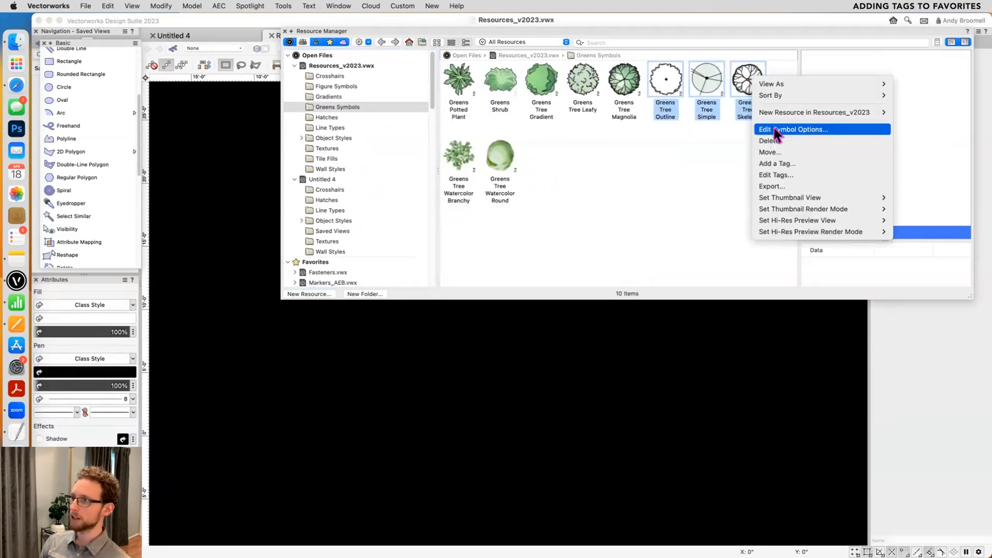
left_click(800, 163)
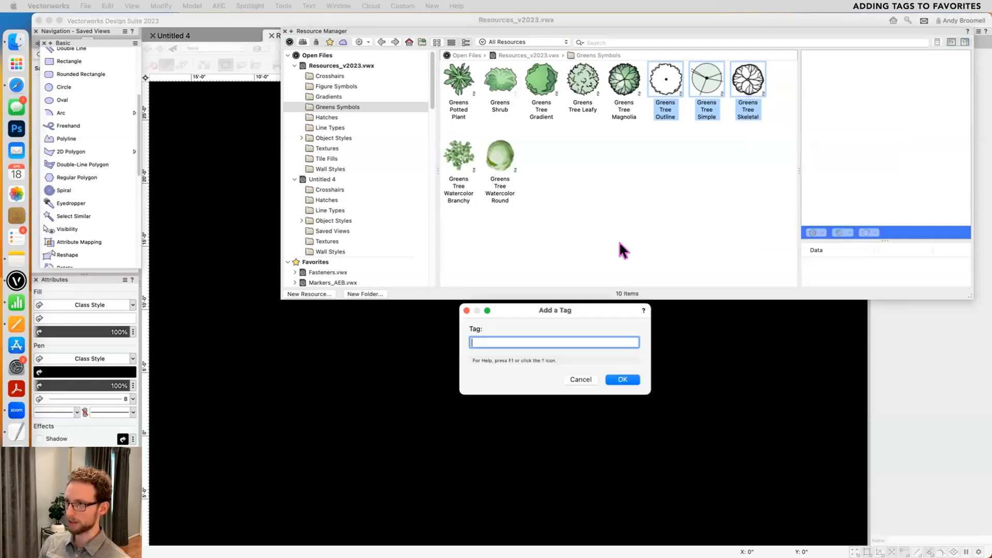
type("Simple")
key("BackSpace")
key("BackSpace")
type("le")
key("Return")
left_click(742, 213)
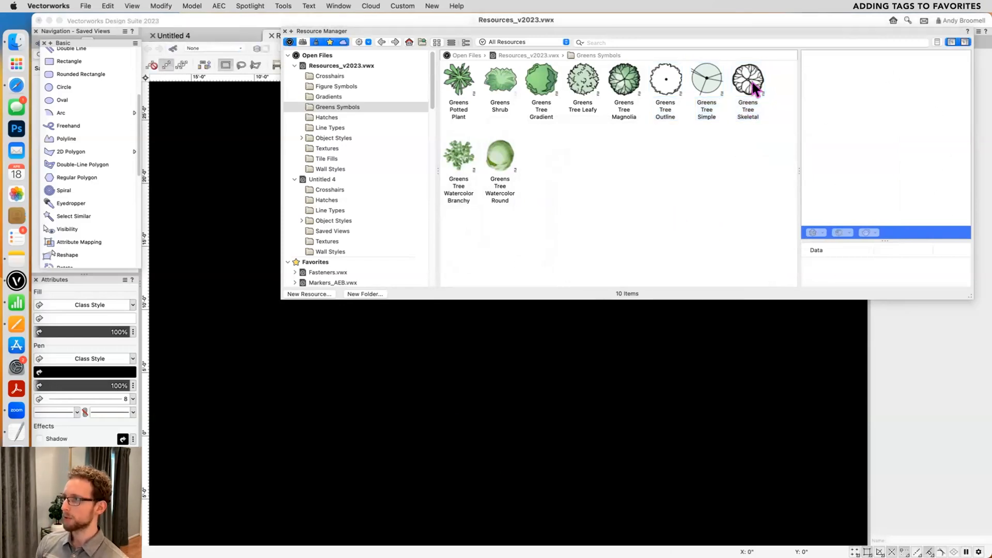
- Check the tags on Greens Tree Skeletal, Simple and Outline, and compare them with the two watercolor tree symbols
left_click(751, 85)
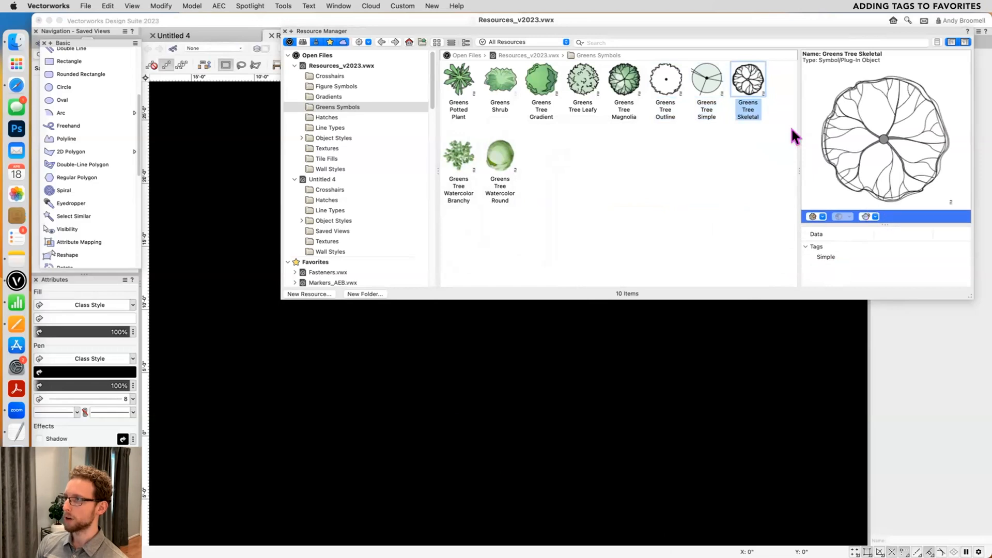
left_click(711, 86)
left_click(666, 93)
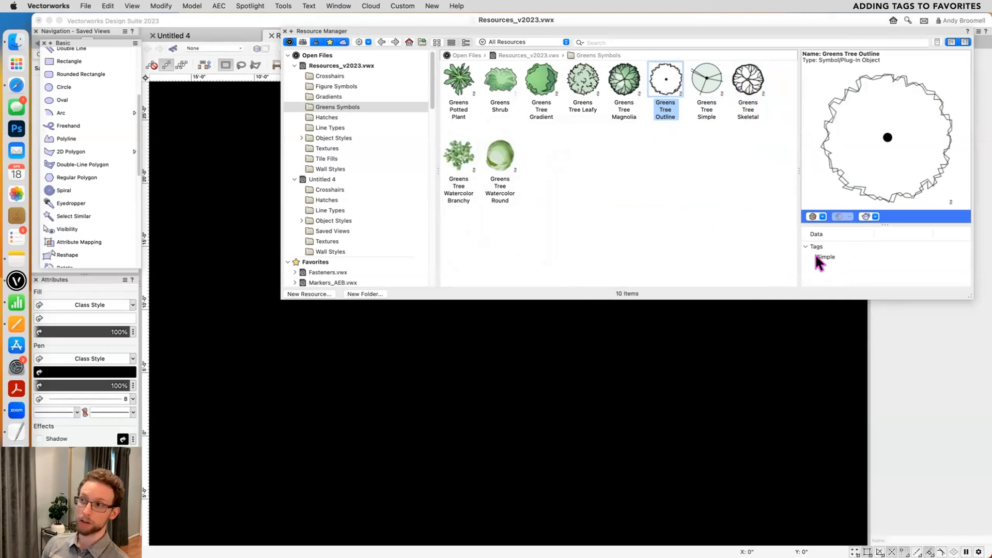
left_click(488, 160)
left_click(477, 161)
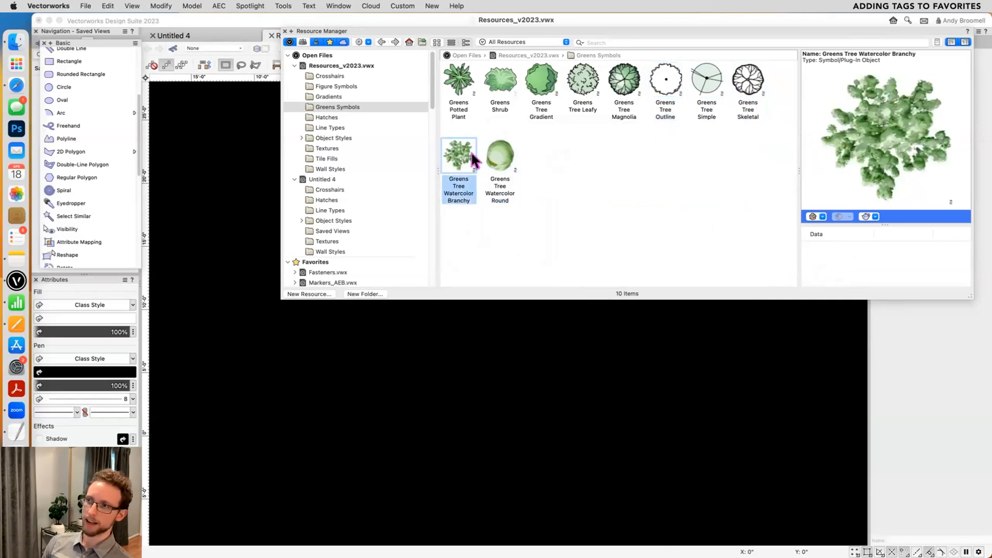
left_click(515, 161)
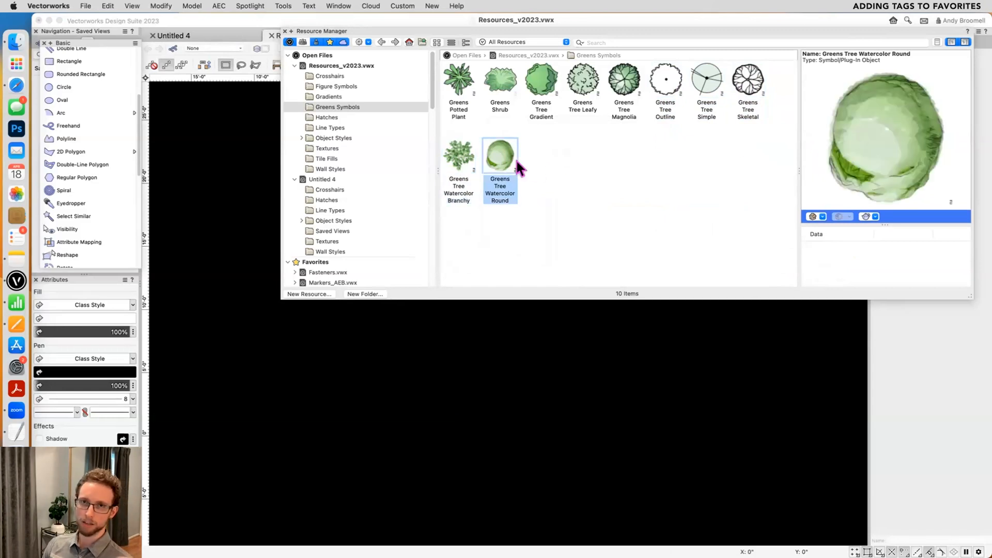